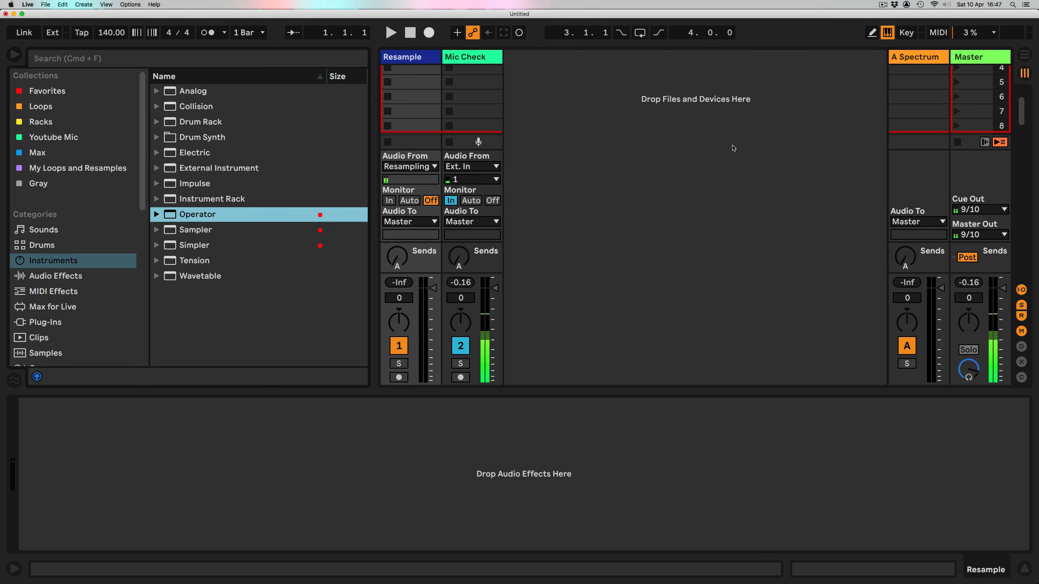
Step: Add a Drum Rack to a new MIDI track in the Session view
{"action": "left_click", "coordinate": [733, 148]}
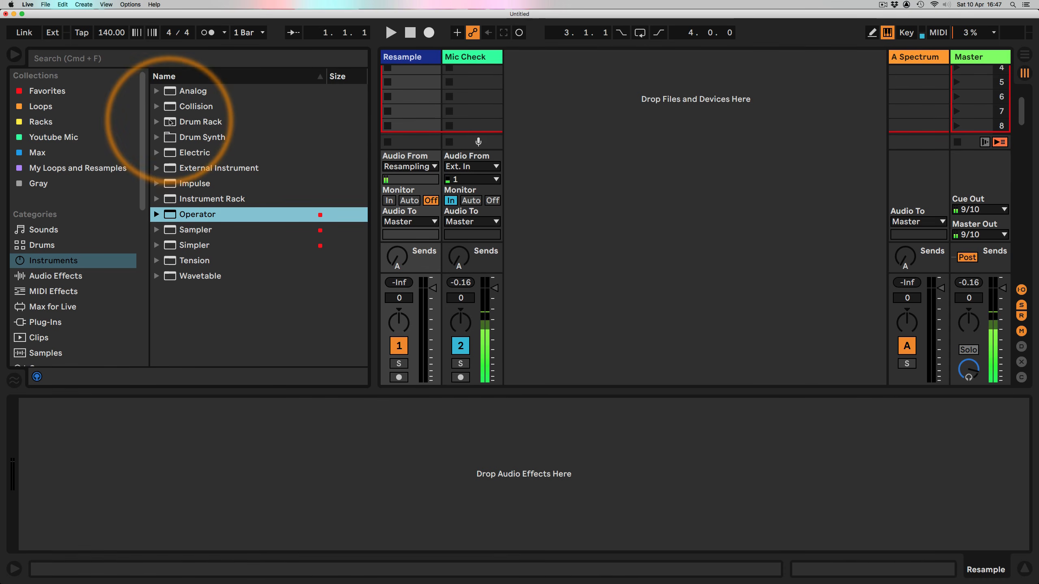
{"action": "left_click_drag", "start_coordinate": [170, 122], "coordinate": [552, 100]}
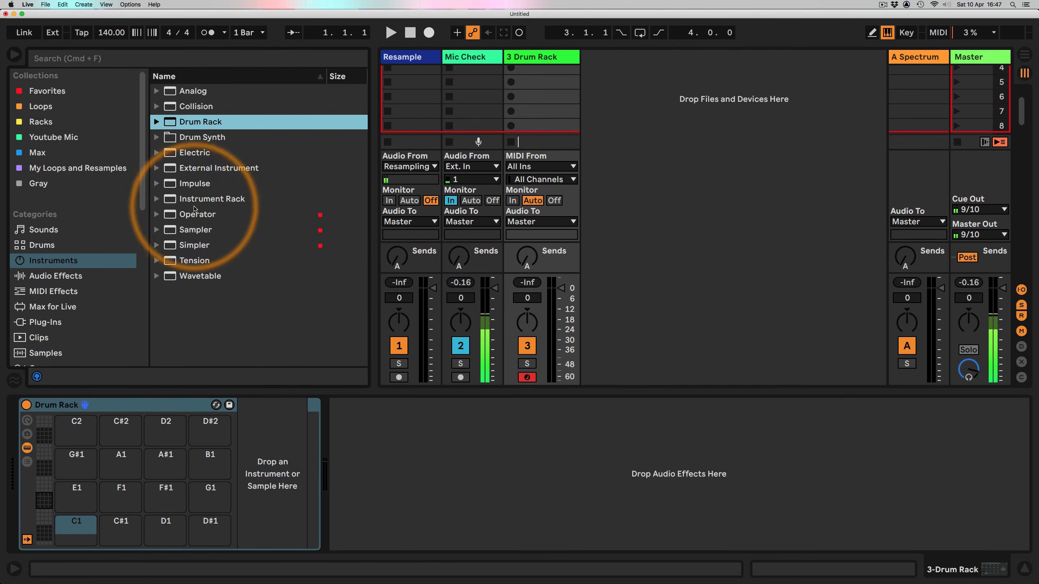
Step: Load Operator onto the Drum Rack's C1 pad and audition it
{"action": "left_click_drag", "start_coordinate": [196, 214], "coordinate": [70, 532]}
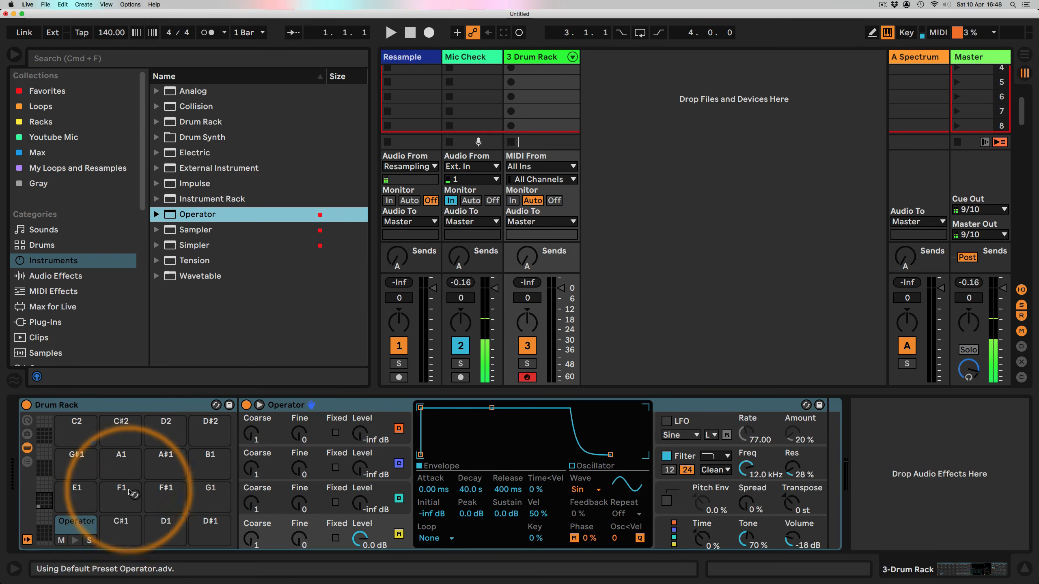
{"action": "key", "text": "a"}
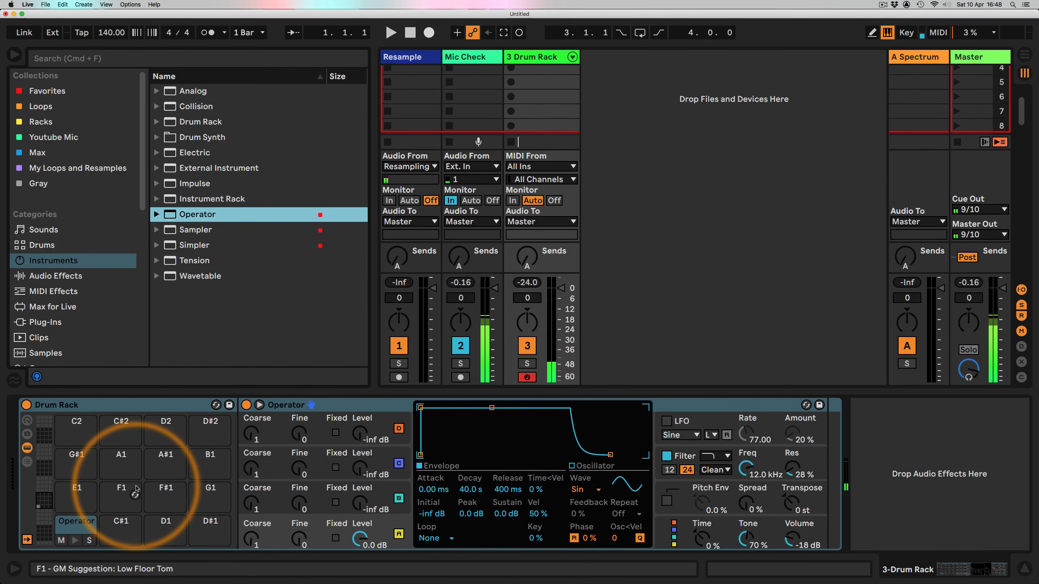
{"action": "key", "text": "a"}
{"action": "key", "text": "a"}
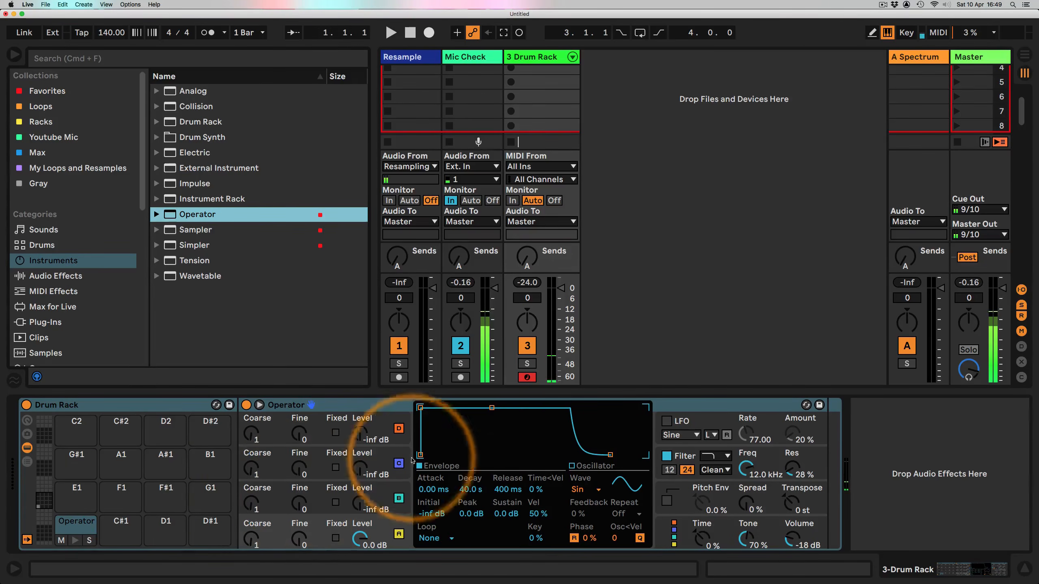
Step: Give oscillator A an envelope with about 206 ms decay and no sustain, and fix its frequency at 84.1 Hz
{"action": "left_click_drag", "start_coordinate": [491, 408], "coordinate": [468, 455]}
{"action": "left_click_drag", "start_coordinate": [503, 490], "coordinate": [471, 493]}
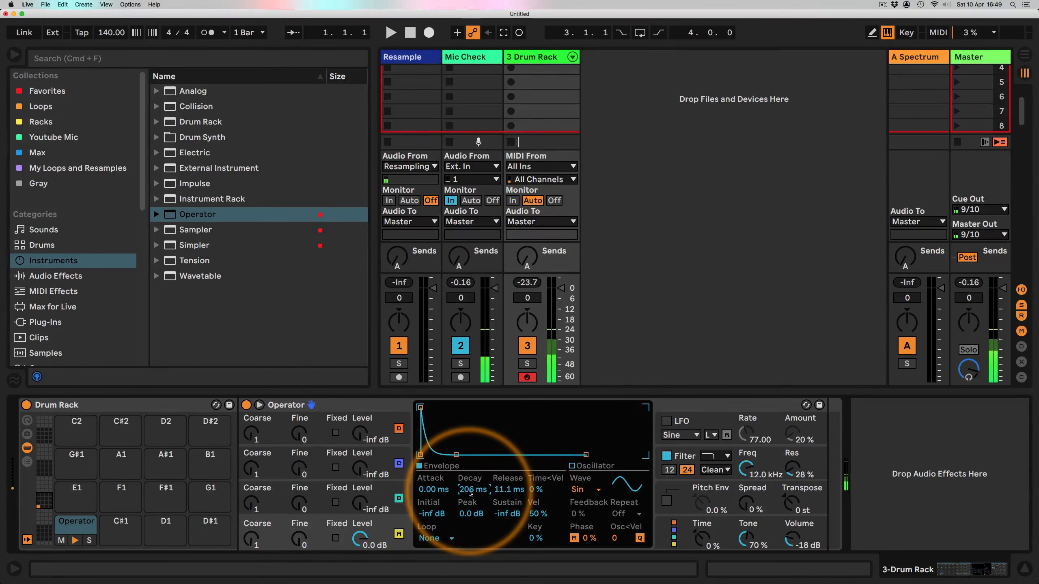
{"action": "left_click", "coordinate": [335, 538]}
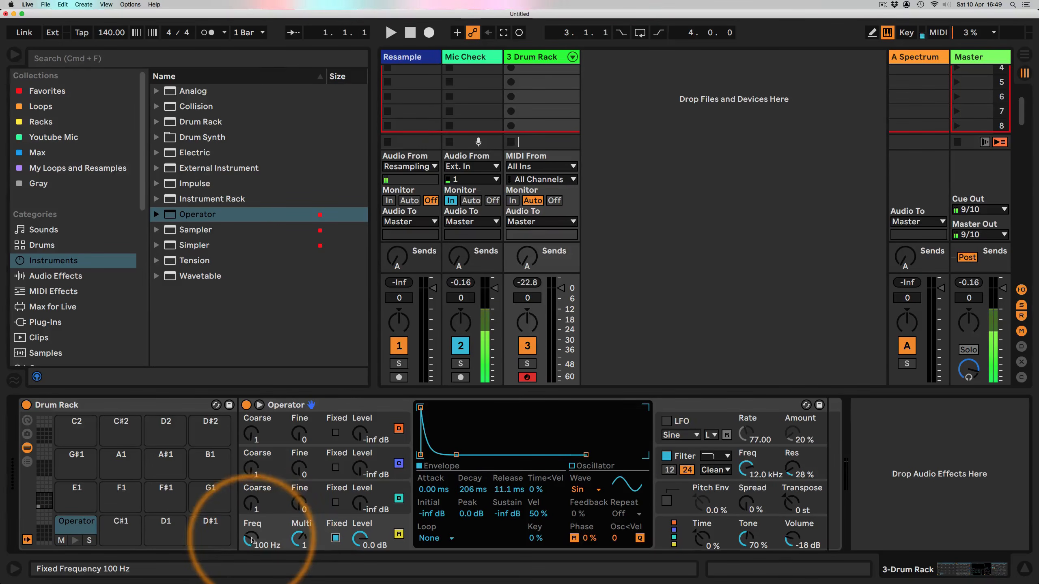
{"action": "left_click_drag", "start_coordinate": [251, 541], "coordinate": [250, 540]}
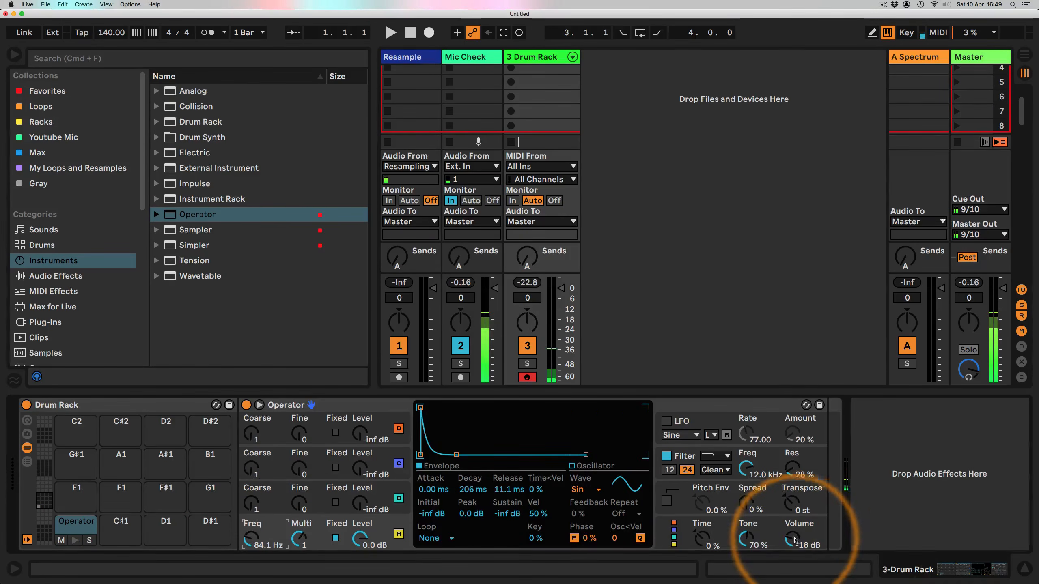
Step: Set the Operator volume to 0 dB and enable a 56% pitch envelope with about 48 ms decay
{"action": "left_click_drag", "start_coordinate": [795, 541], "coordinate": [795, 523]}
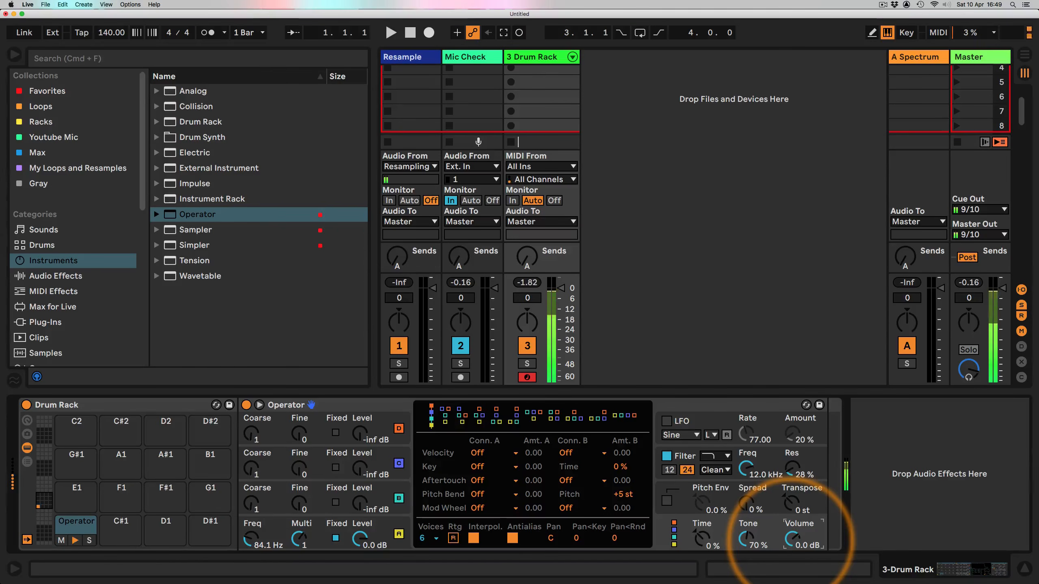
{"action": "left_click", "coordinate": [686, 511]}
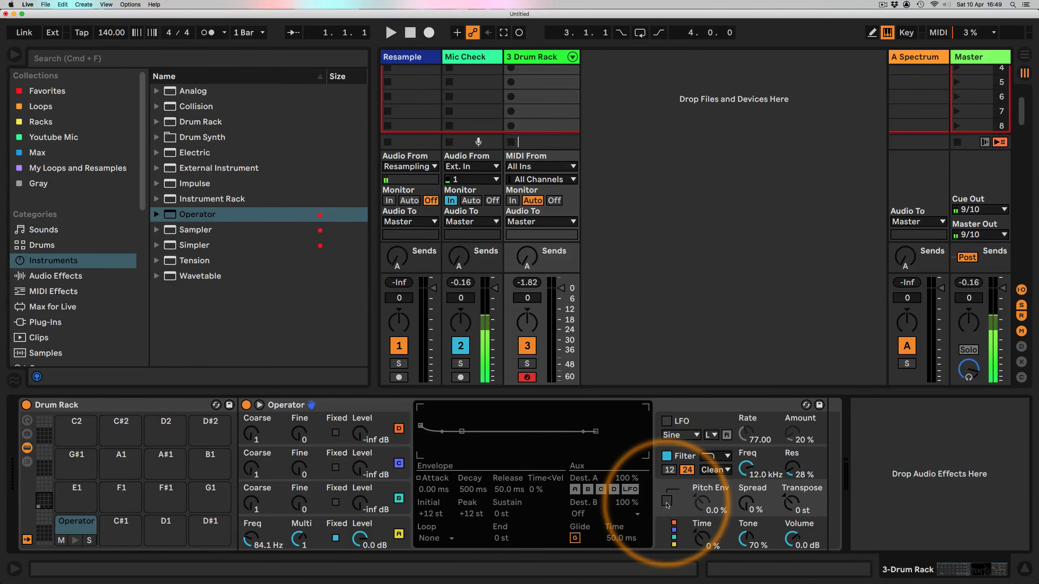
{"action": "left_click", "coordinate": [666, 502]}
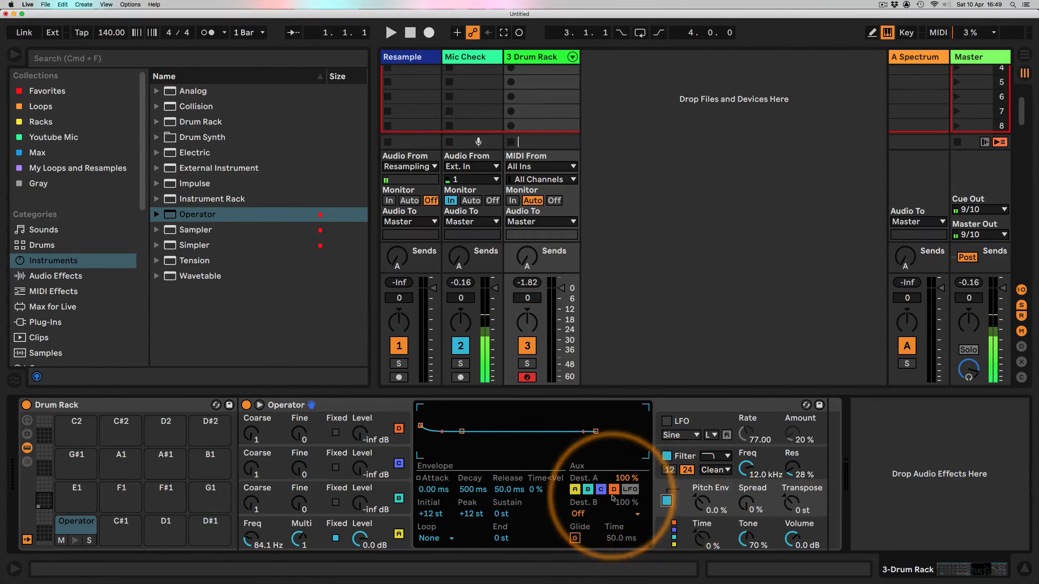
{"action": "left_click_drag", "start_coordinate": [702, 506], "coordinate": [701, 483]}
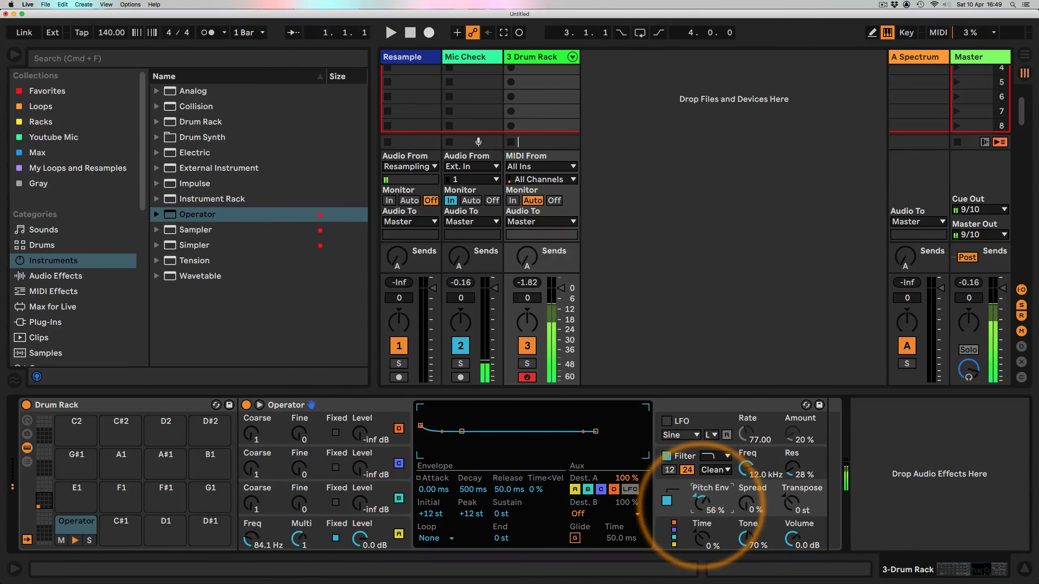
{"action": "mouse_move", "coordinate": [472, 489]}
{"action": "left_mouse_down"}
{"action": "mouse_move", "coordinate": [471, 512]}
{"action": "mouse_move", "coordinate": [470, 491]}
{"action": "left_mouse_up"}
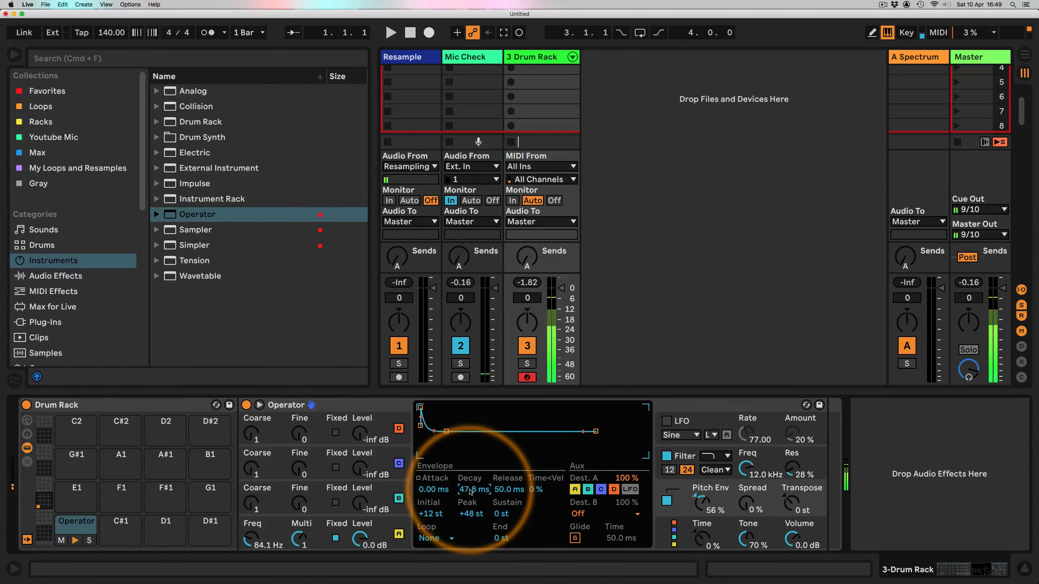
Step: Shorten the release of oscillator A's envelope
{"action": "left_click", "coordinate": [392, 528]}
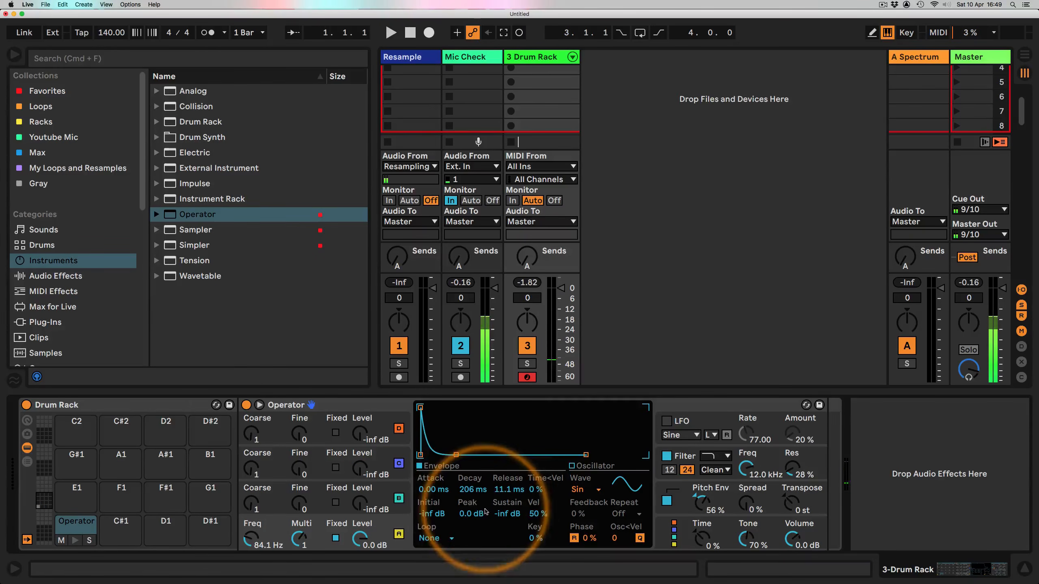
{"action": "left_click_drag", "start_coordinate": [509, 489], "coordinate": [479, 494]}
Step: Give oscillator C an envelope with about 171 ms decay and no sustain, and set its level to -57 dB
{"action": "left_click", "coordinate": [392, 491]}
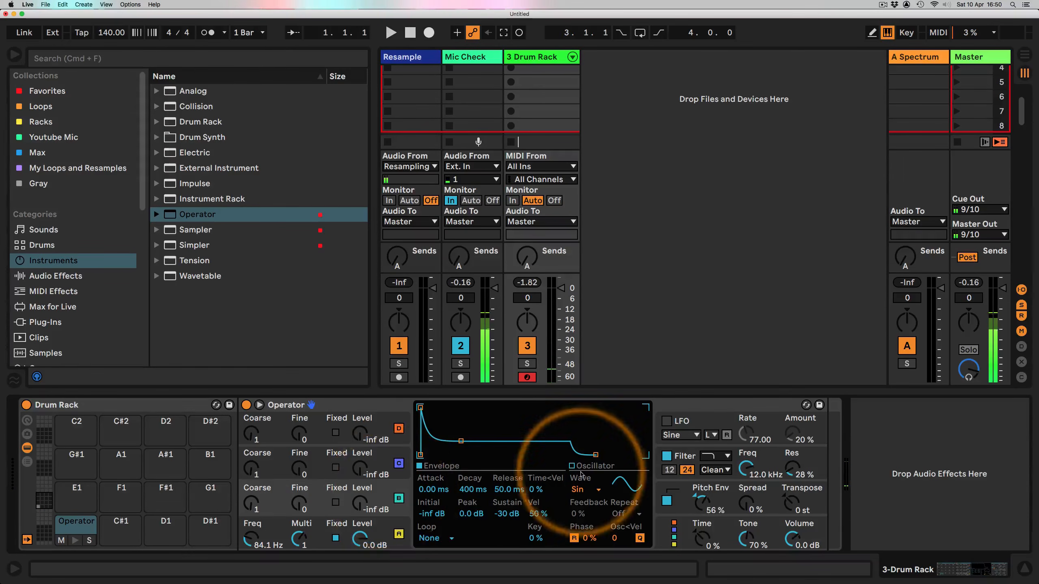
{"action": "left_click", "coordinate": [674, 530]}
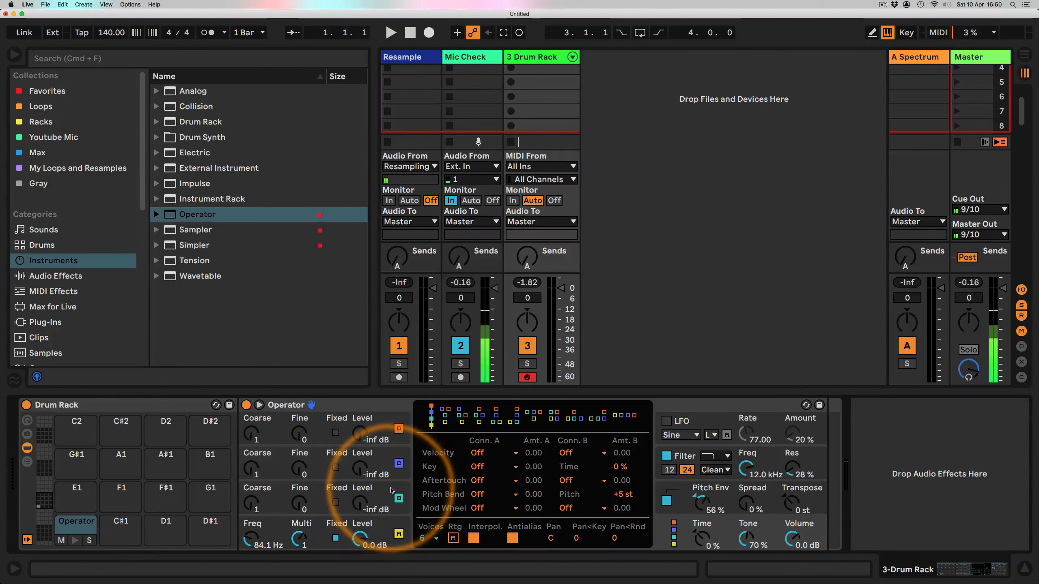
{"action": "left_click", "coordinate": [367, 507]}
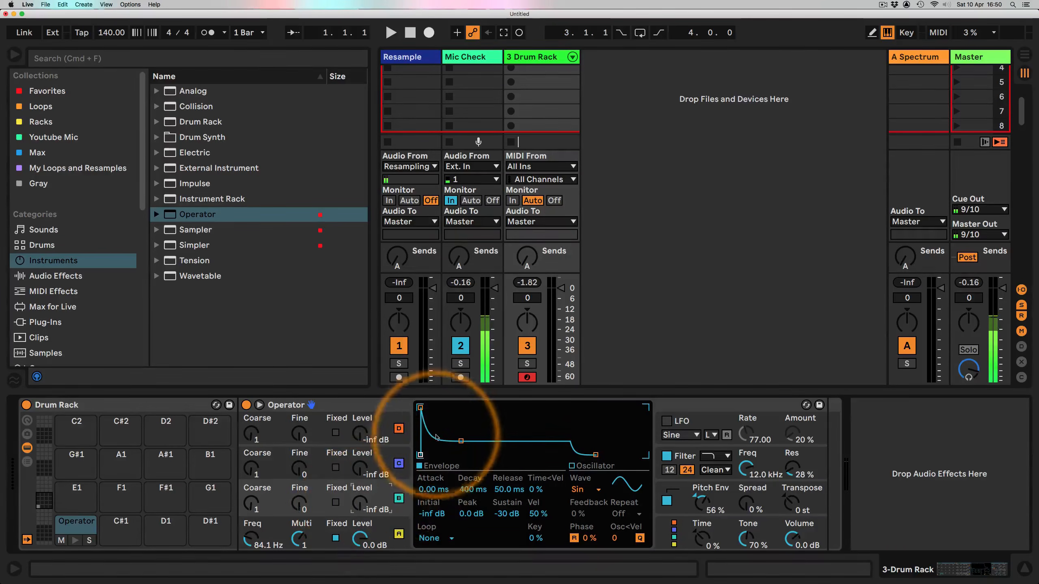
{"action": "left_click_drag", "start_coordinate": [461, 441], "coordinate": [455, 454]}
{"action": "left_click_drag", "start_coordinate": [371, 500], "coordinate": [371, 496]}
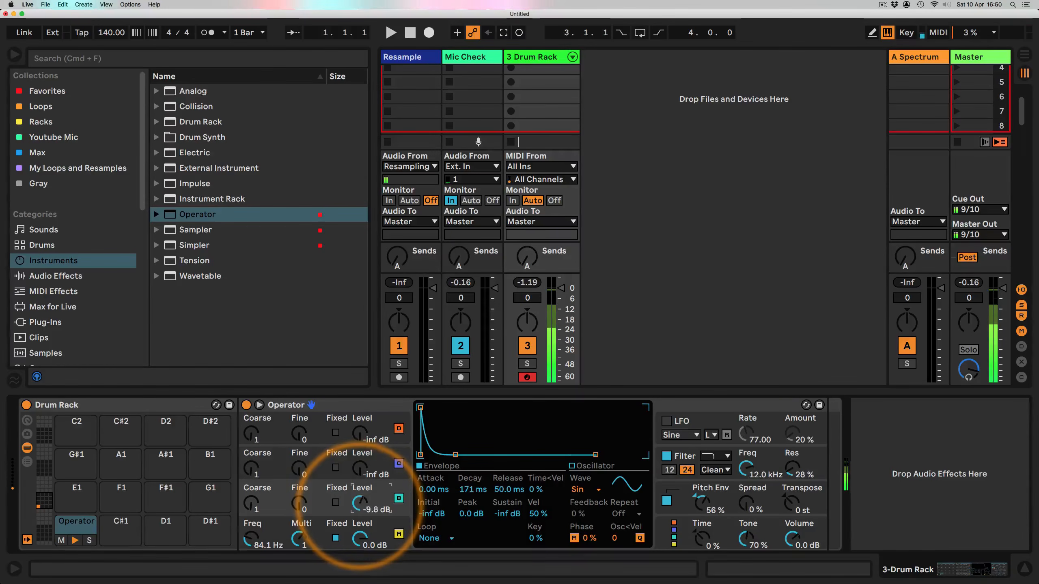
{"action": "left_click_drag", "start_coordinate": [360, 506], "coordinate": [360, 513]}
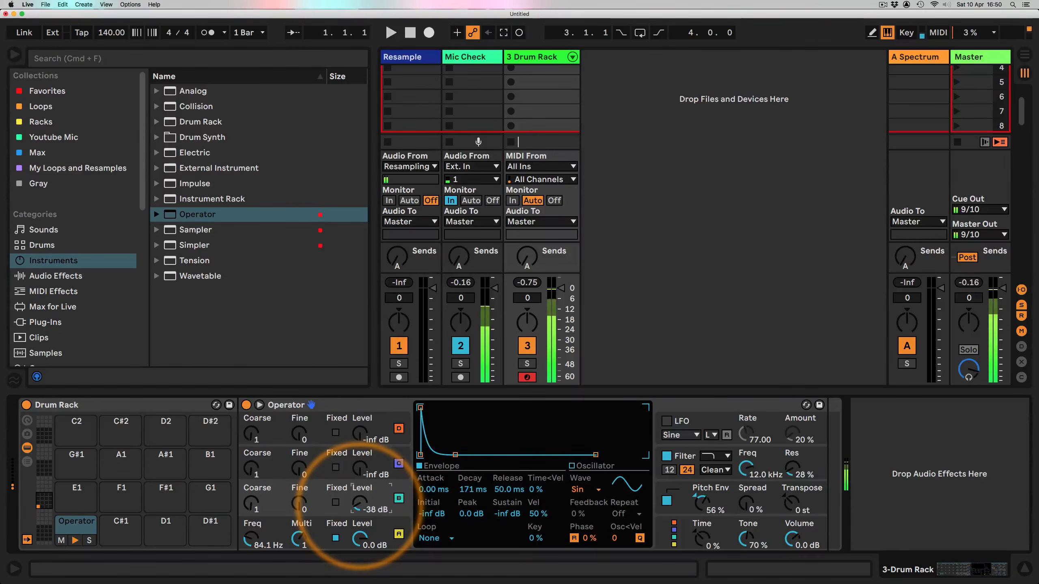
{"action": "left_click_drag", "start_coordinate": [360, 514], "coordinate": [360, 504]}
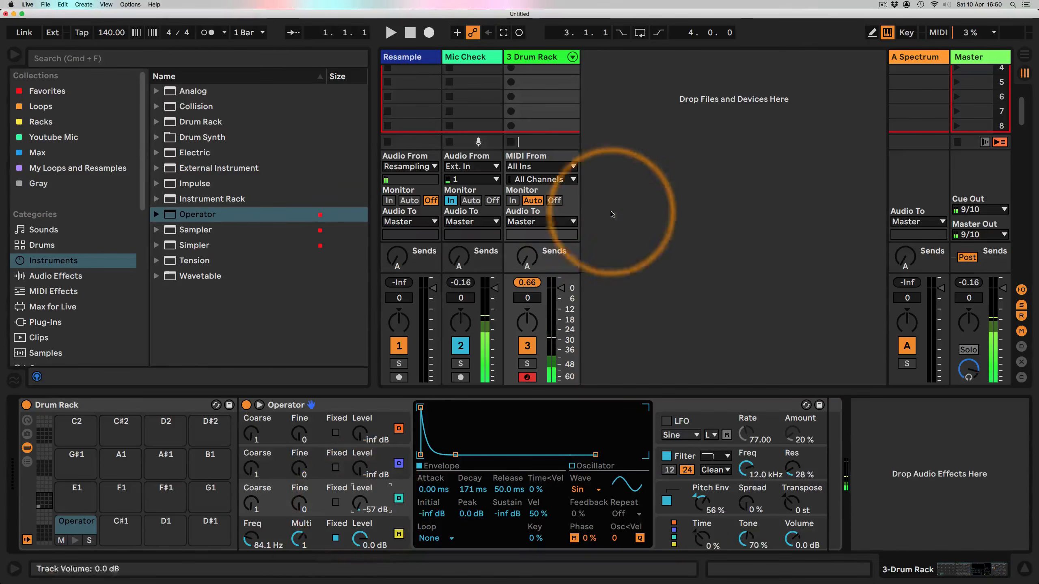
Step: Open the recorded kick clip, overdub another C1 hit, halve its loop to one bar and turn off the metronome
{"action": "scroll", "coordinate": [581, 123], "scroll_direction": "up", "scroll_amount": 3}
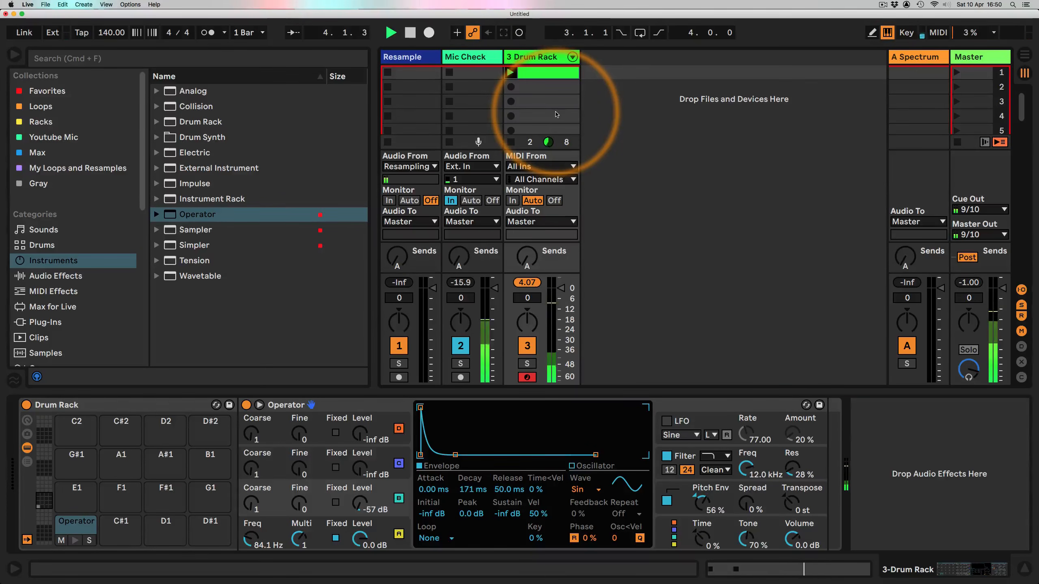
{"action": "key", "text": "o"}
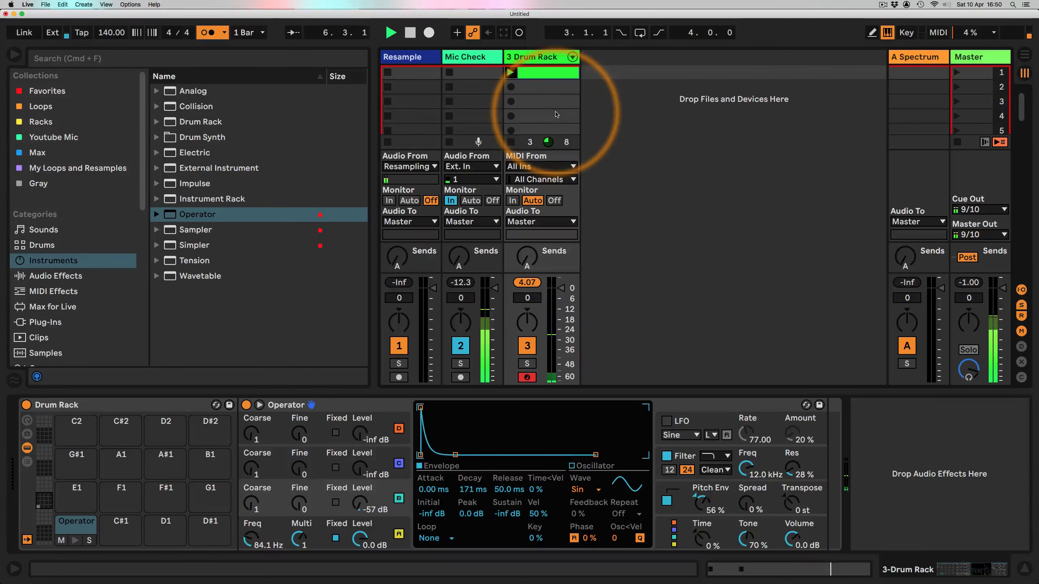
{"action": "left_click", "coordinate": [536, 72]}
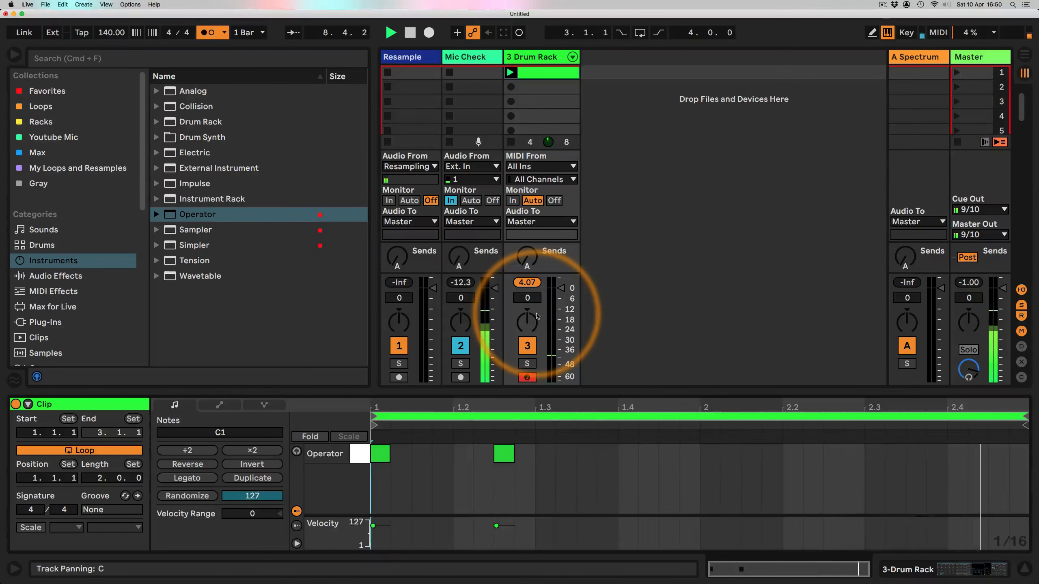
{"action": "key", "text": "a"}
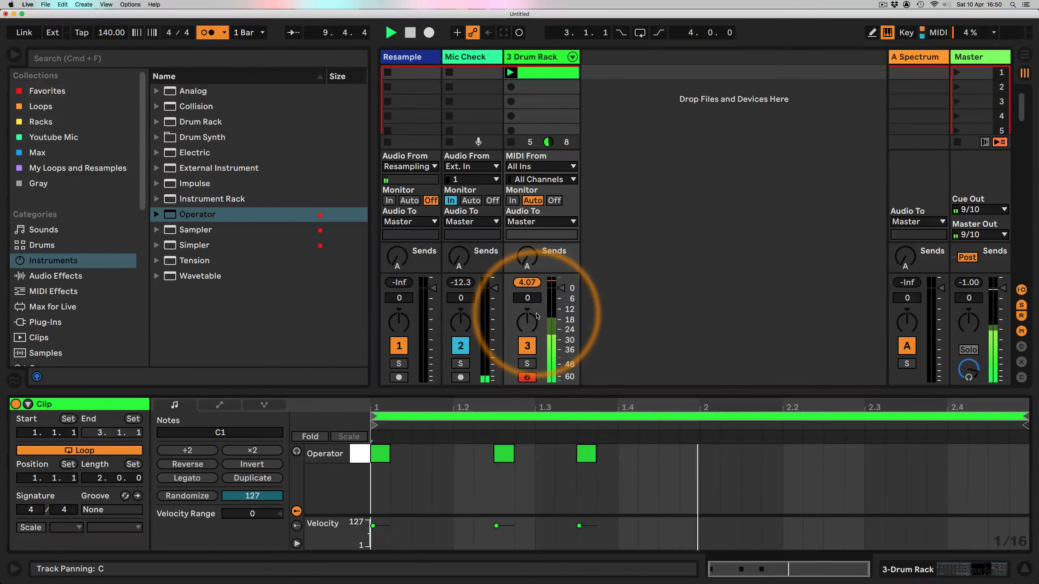
{"action": "key", "text": "super+Down"}
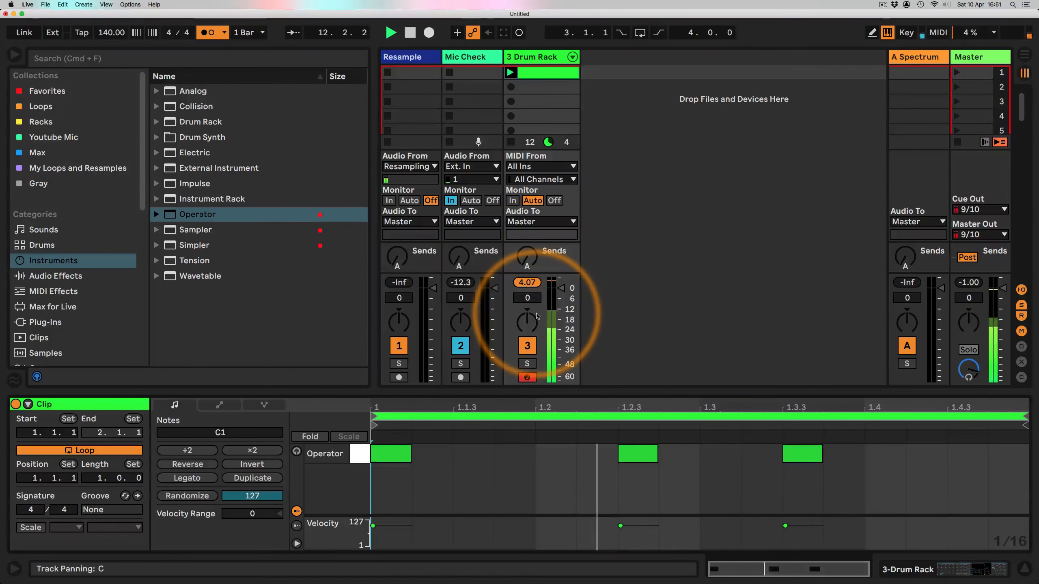
{"action": "key", "text": "m"}
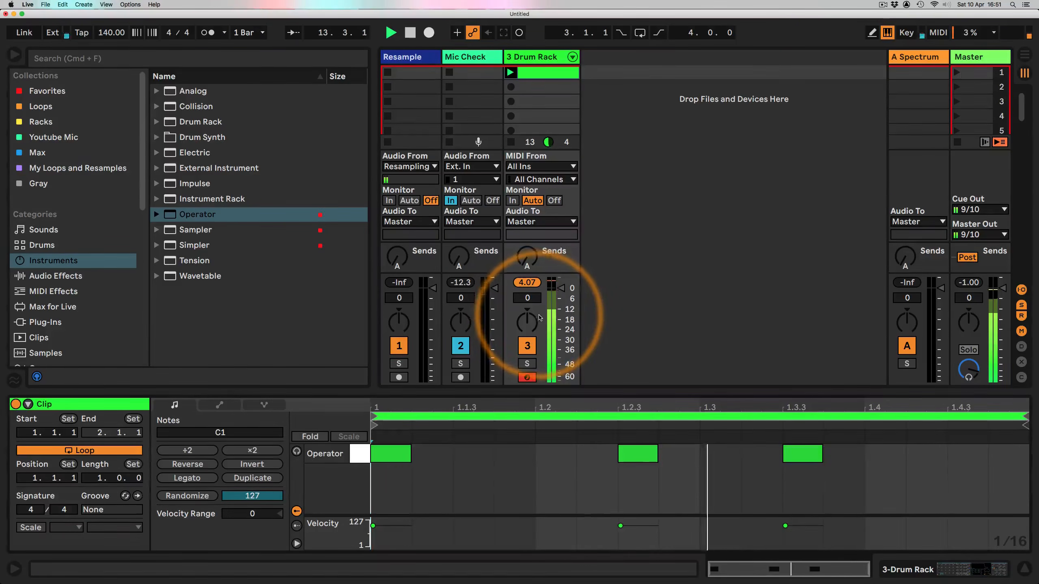
Step: Duplicate the Operator pad from C1 to C#1 and set the copy's oscillator A frequency to 114 Hz
{"action": "double_click", "coordinate": [532, 56]}
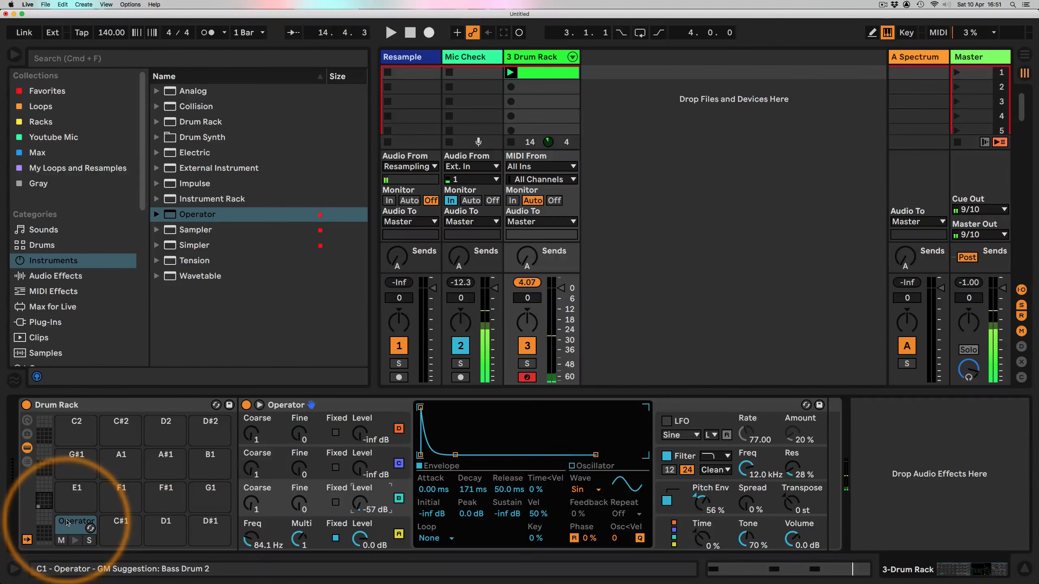
{"action": "left_click_drag", "start_coordinate": [76, 527], "coordinate": [108, 527]}
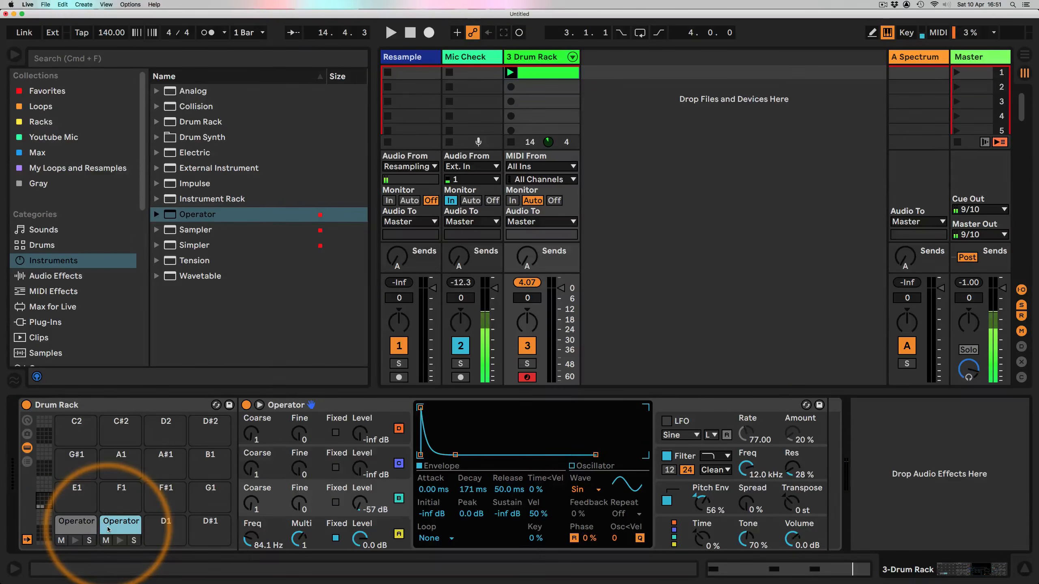
{"action": "left_click_drag", "start_coordinate": [254, 548], "coordinate": [255, 540]}
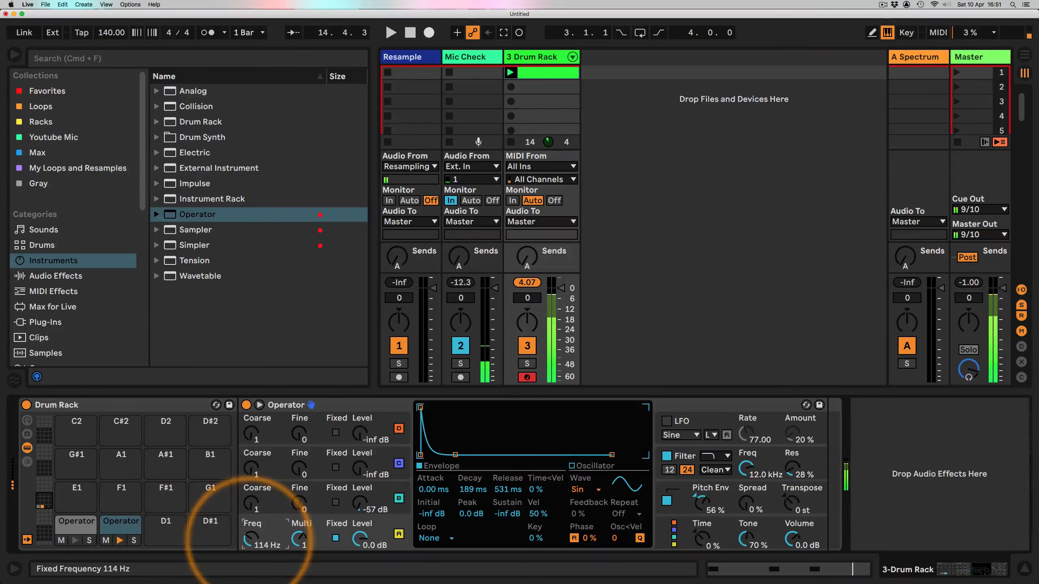
Step: Switch the C#1 Operator to the parallel algorithm
{"action": "left_click", "coordinate": [399, 496]}
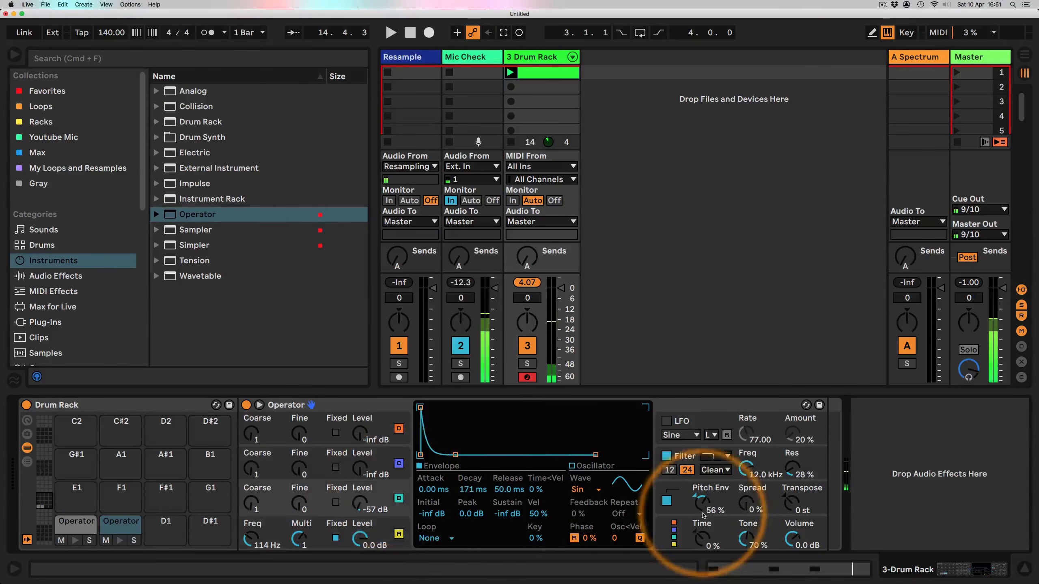
{"action": "left_click", "coordinate": [675, 537]}
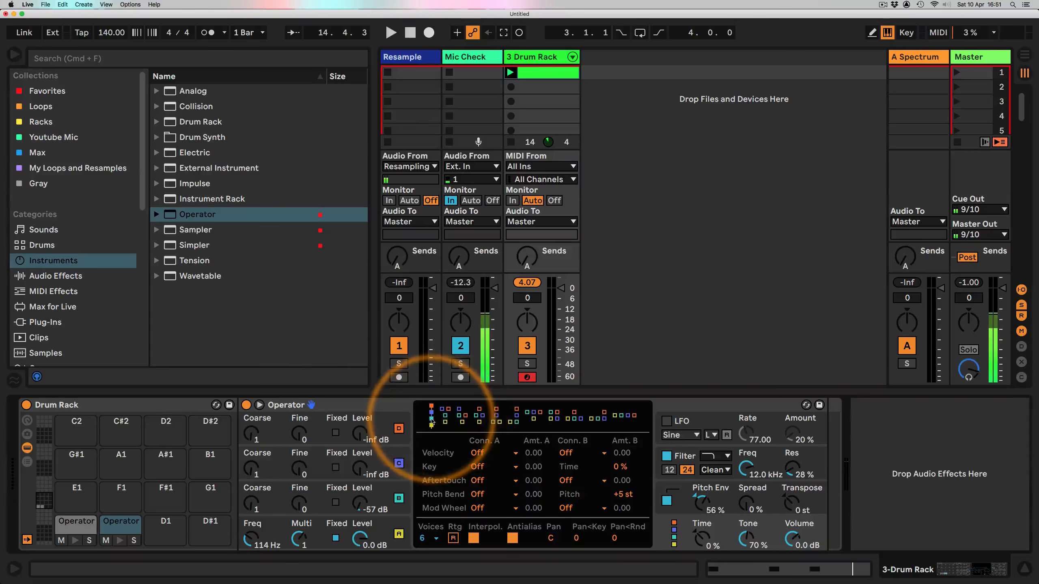
{"action": "left_click", "coordinate": [629, 418]}
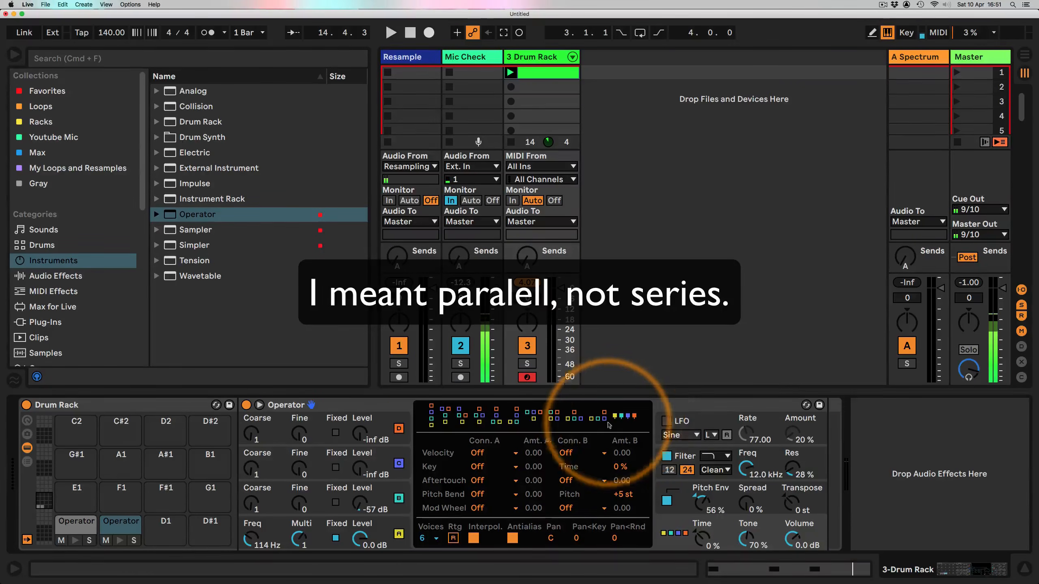
Step: Set oscillator C's waveform to NoW white noise and its level to -15 dB
{"action": "left_click", "coordinate": [386, 491]}
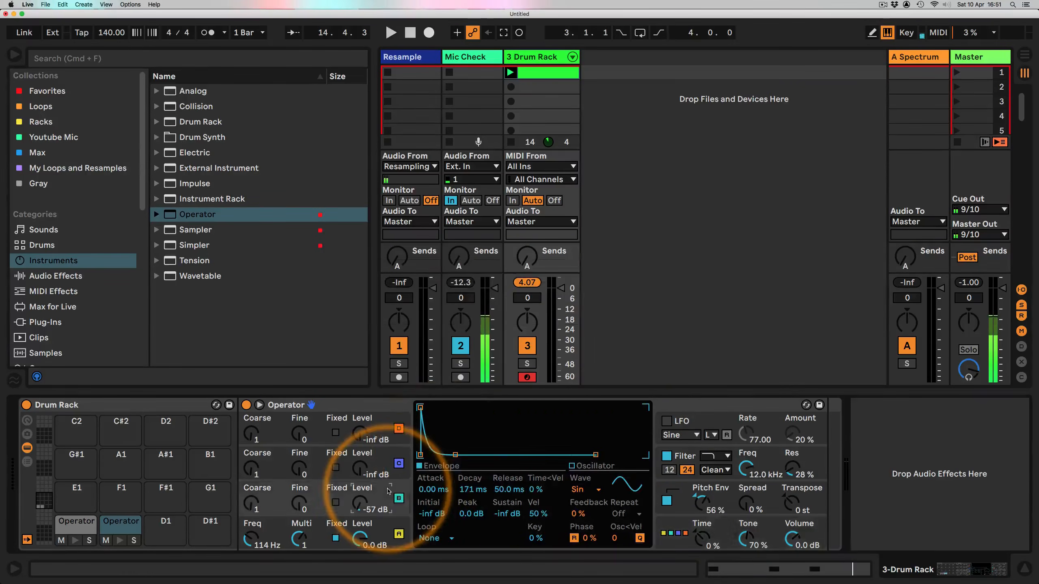
{"action": "left_click", "coordinate": [584, 490]}
{"action": "left_click", "coordinate": [591, 466]}
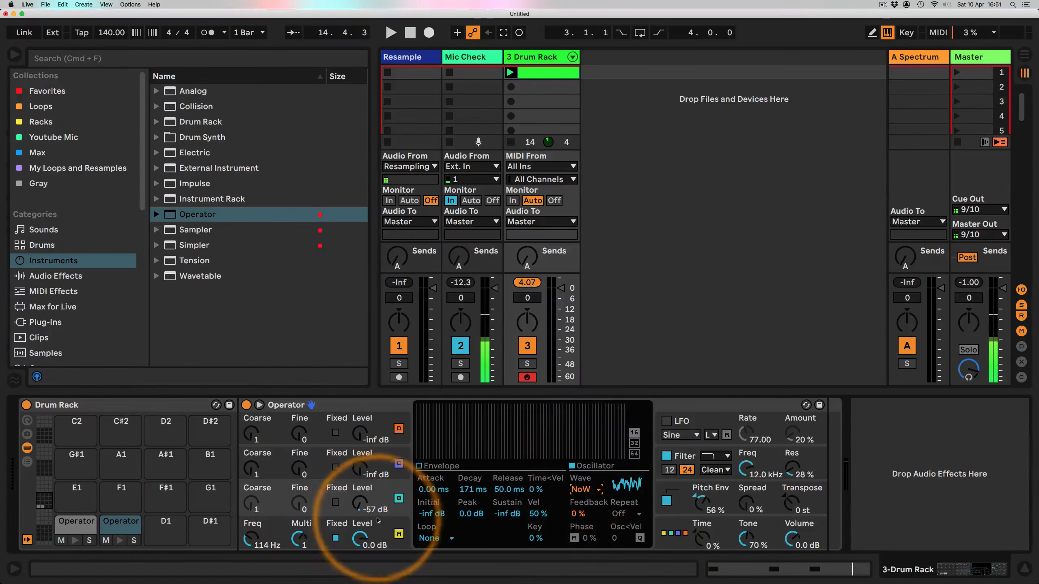
{"action": "left_click_drag", "start_coordinate": [361, 509], "coordinate": [358, 512]}
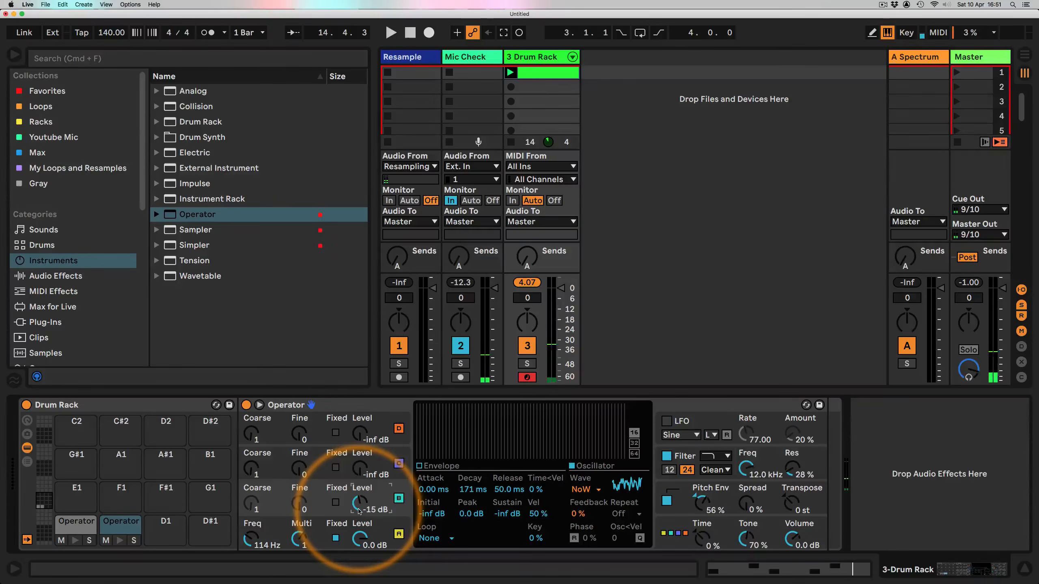
Step: Open the Drum Rack clip and play it back
{"action": "left_click", "coordinate": [543, 72]}
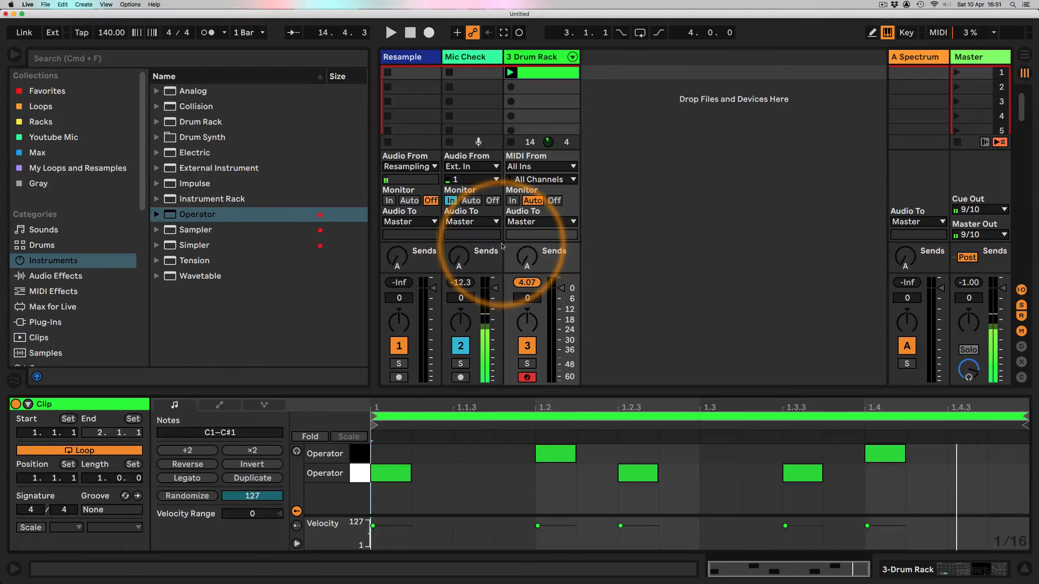
{"action": "key", "text": "space"}
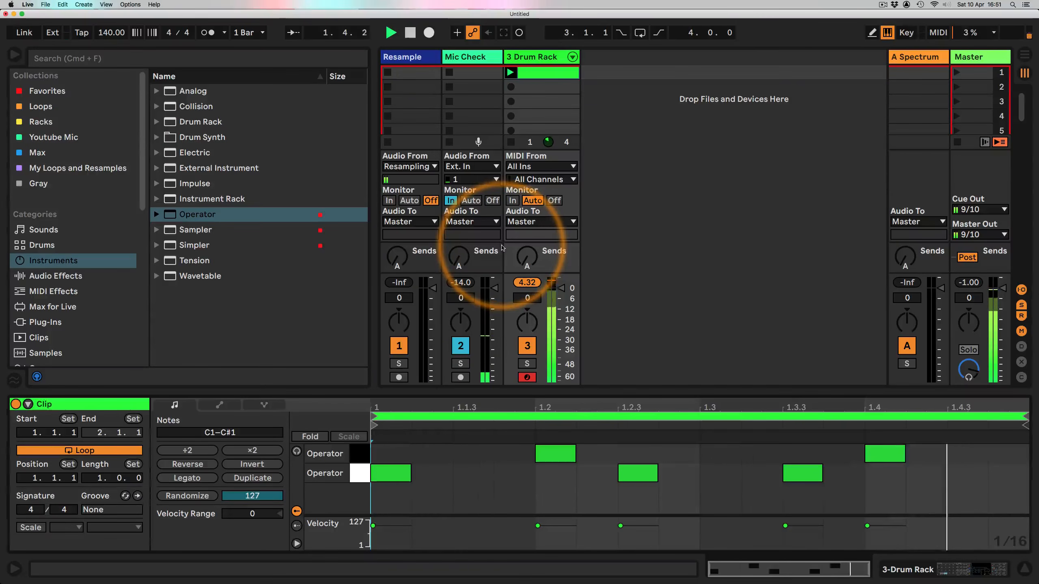
{"action": "key", "text": "space"}
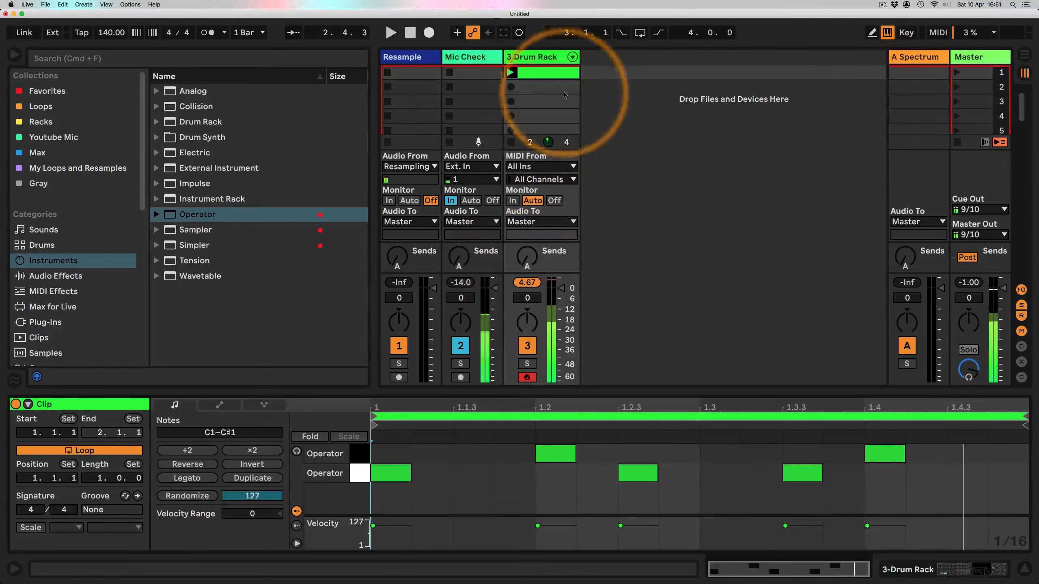
Step: Lower the C#1 Operator's volume to -9.6 dB
{"action": "double_click", "coordinate": [542, 57]}
{"action": "left_click", "coordinate": [791, 538]}
{"action": "key", "text": "space"}
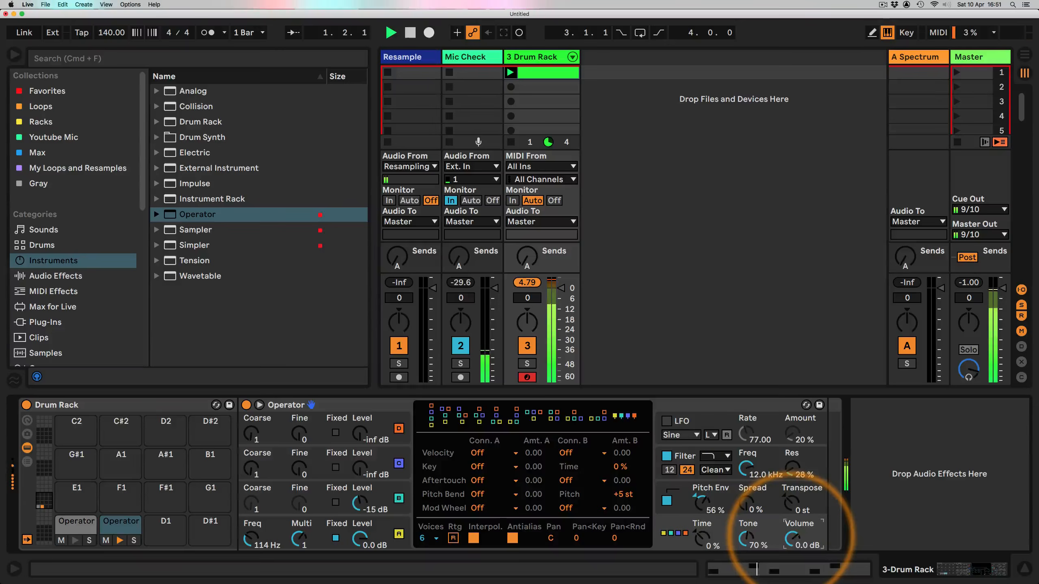
{"action": "left_click_drag", "start_coordinate": [792, 537], "coordinate": [792, 544]}
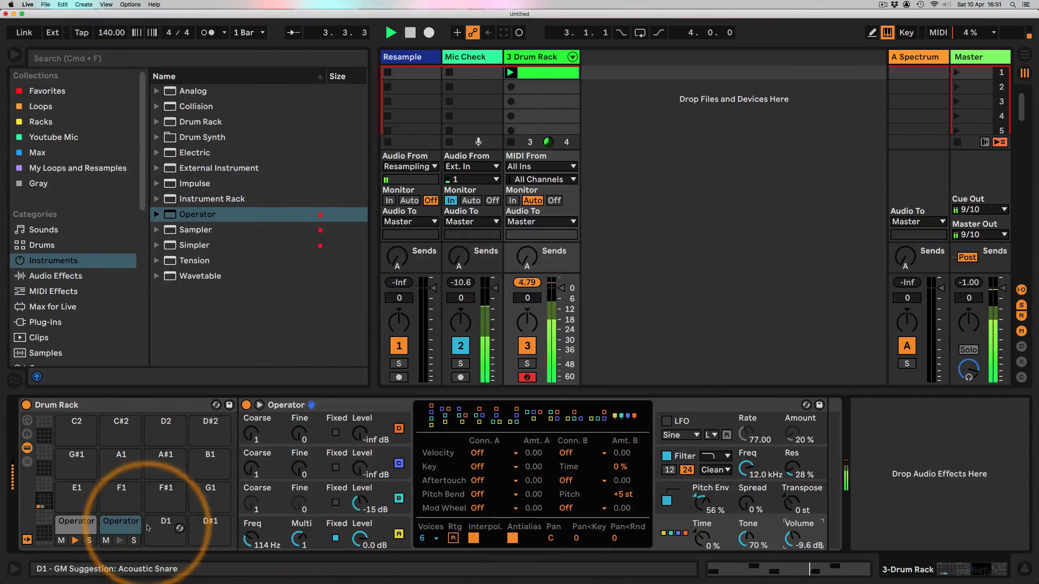
Step: Select the C1 kick Operator and lower oscillator A's envelope peak to -11 dB
{"action": "left_click", "coordinate": [76, 524]}
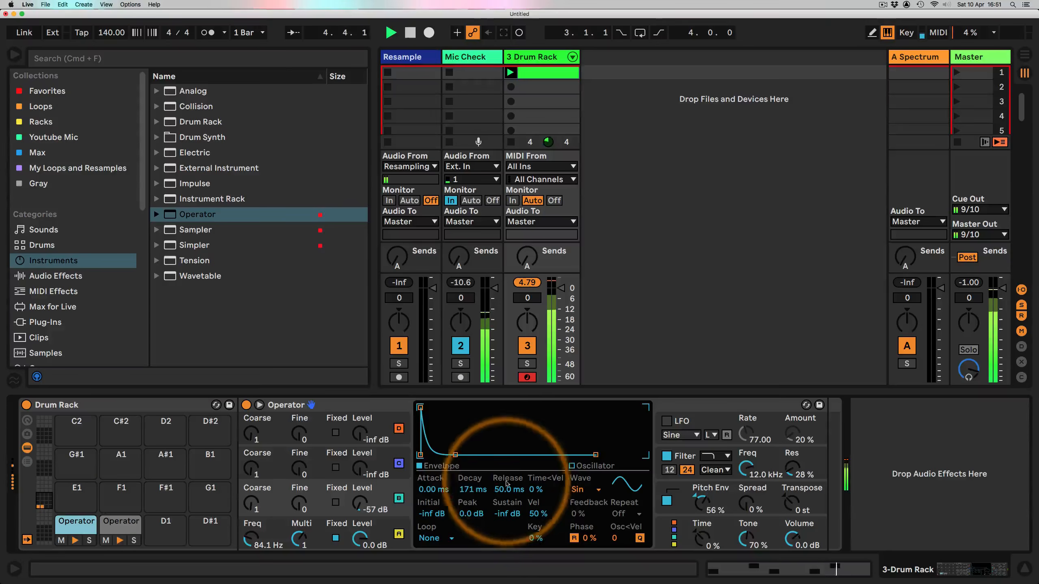
{"action": "left_click_drag", "start_coordinate": [420, 408], "coordinate": [420, 434]}
{"action": "left_click", "coordinate": [384, 524]}
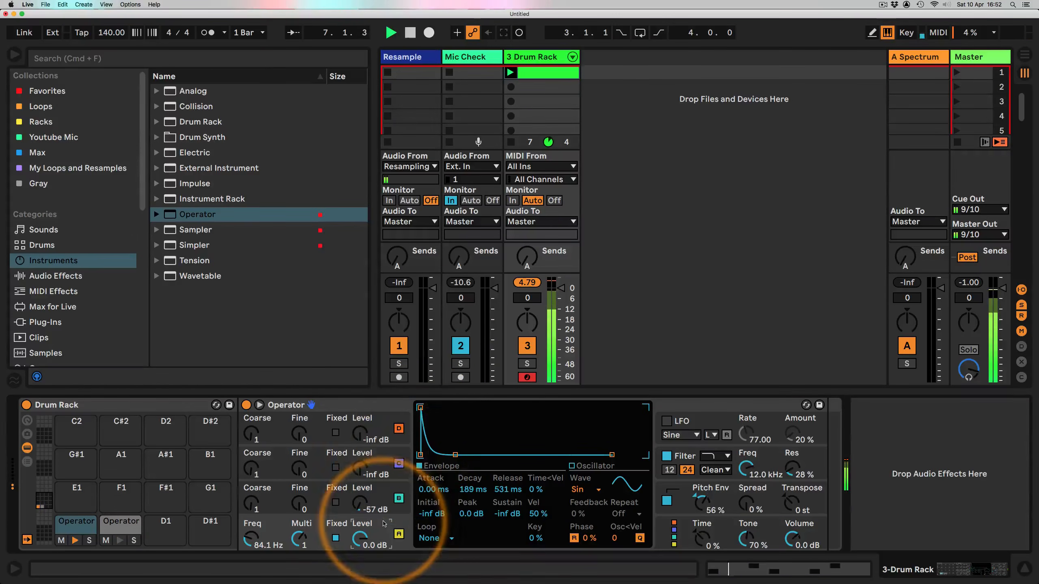
{"action": "left_click_drag", "start_coordinate": [420, 407], "coordinate": [420, 421]}
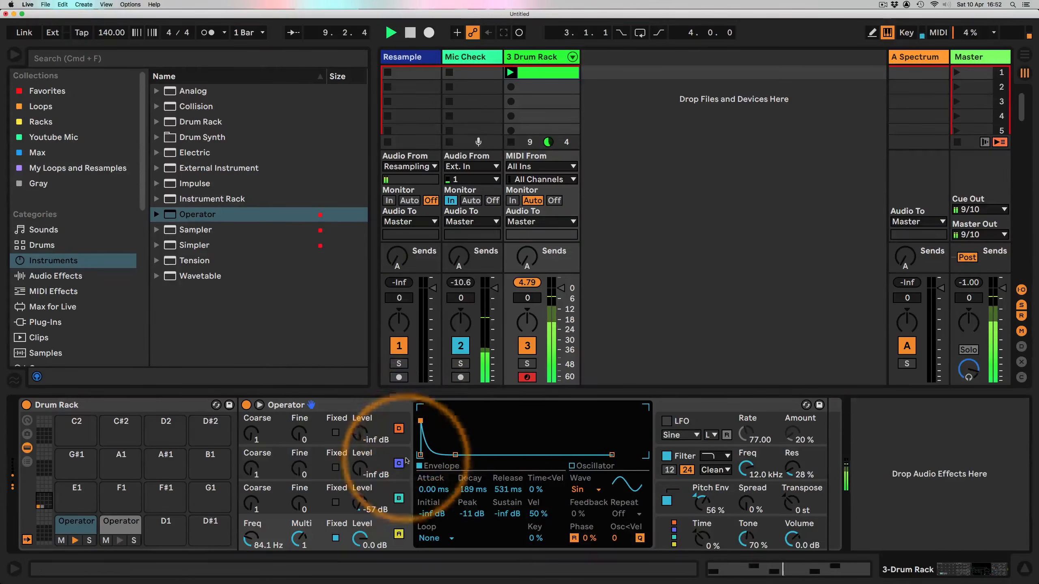
Step: Switch to the C#1 Operator and lengthen oscillator A's envelope decay to about 1.37 s
{"action": "left_click", "coordinate": [109, 528]}
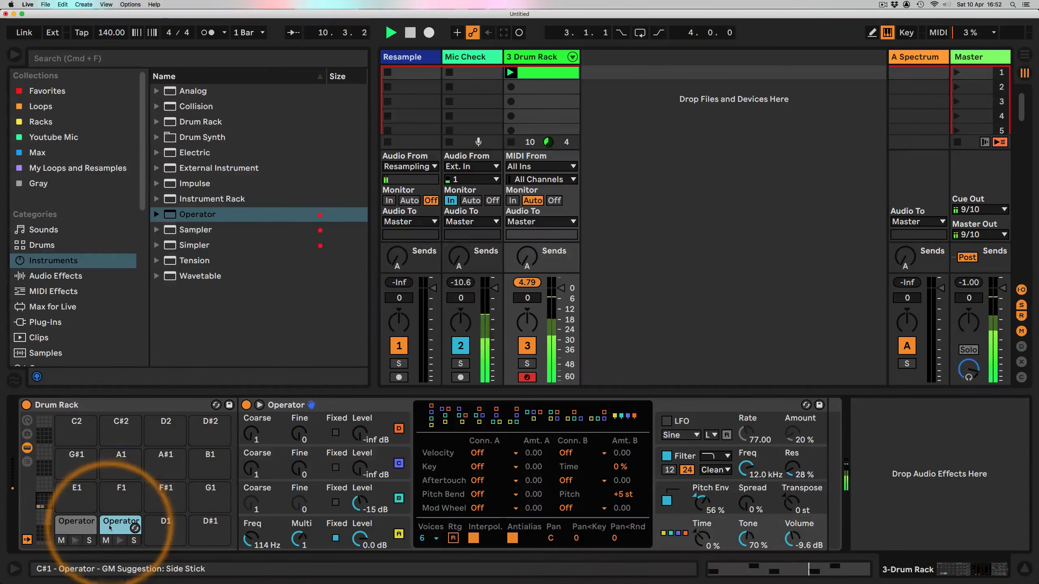
{"action": "left_click", "coordinate": [386, 489]}
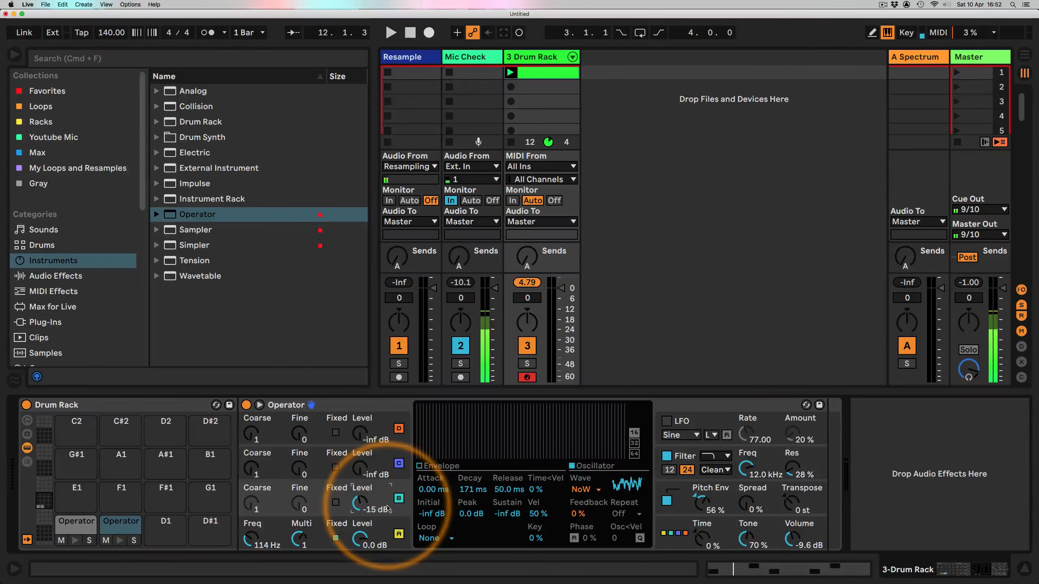
{"action": "left_click", "coordinate": [368, 536]}
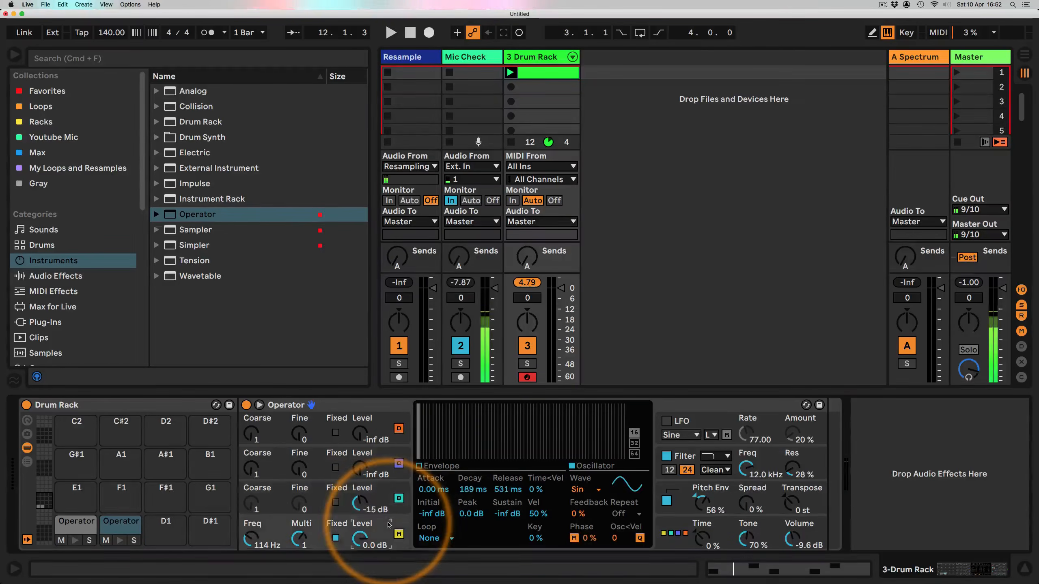
{"action": "left_click", "coordinate": [432, 466]}
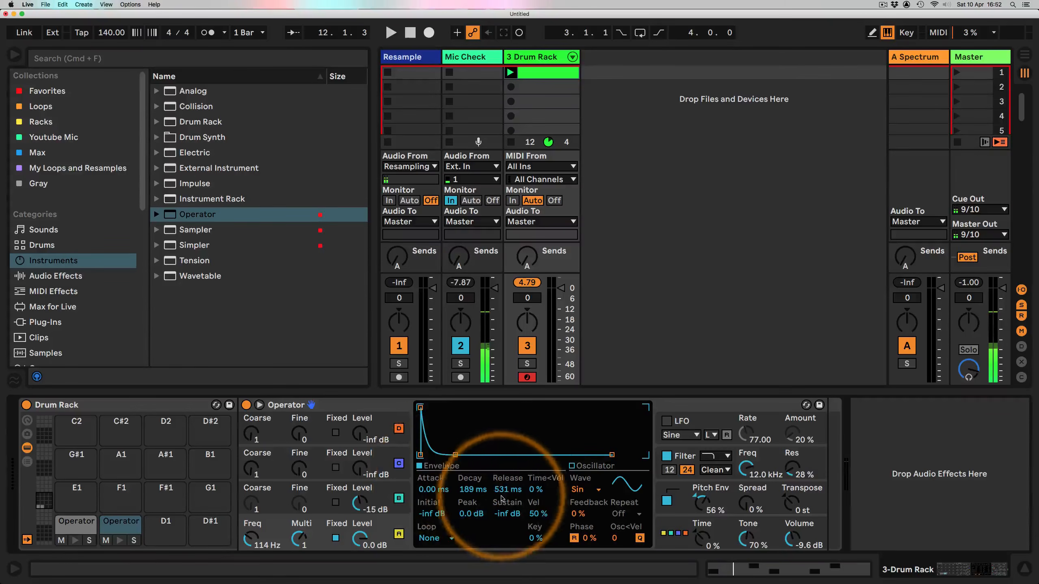
{"action": "key", "text": "space"}
{"action": "left_click_drag", "start_coordinate": [477, 492], "coordinate": [477, 470]}
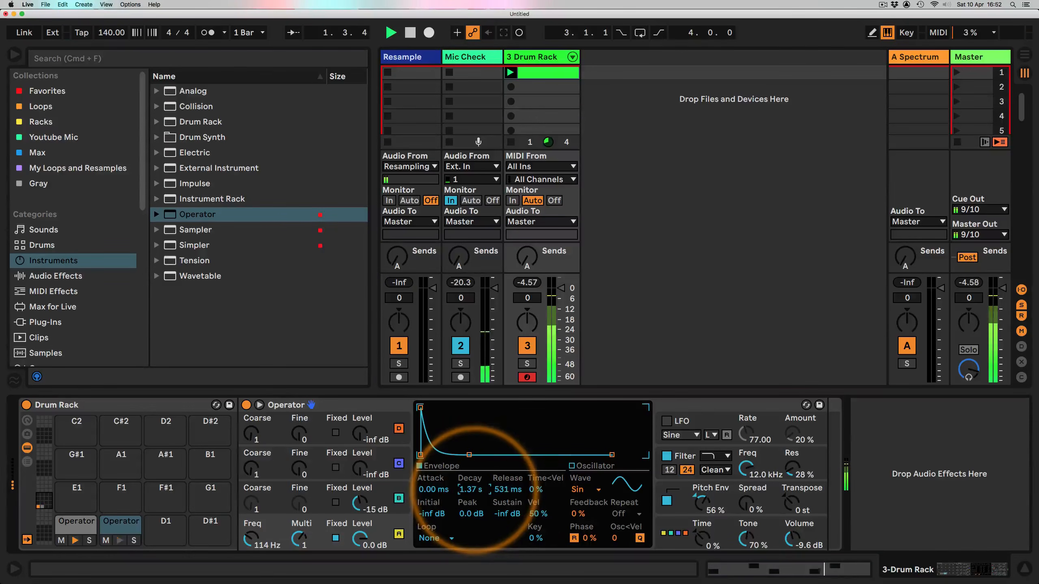
Step: Set oscillator C's envelope decay to about 1.93 s and release to about 1.06 s
{"action": "left_click", "coordinate": [388, 499]}
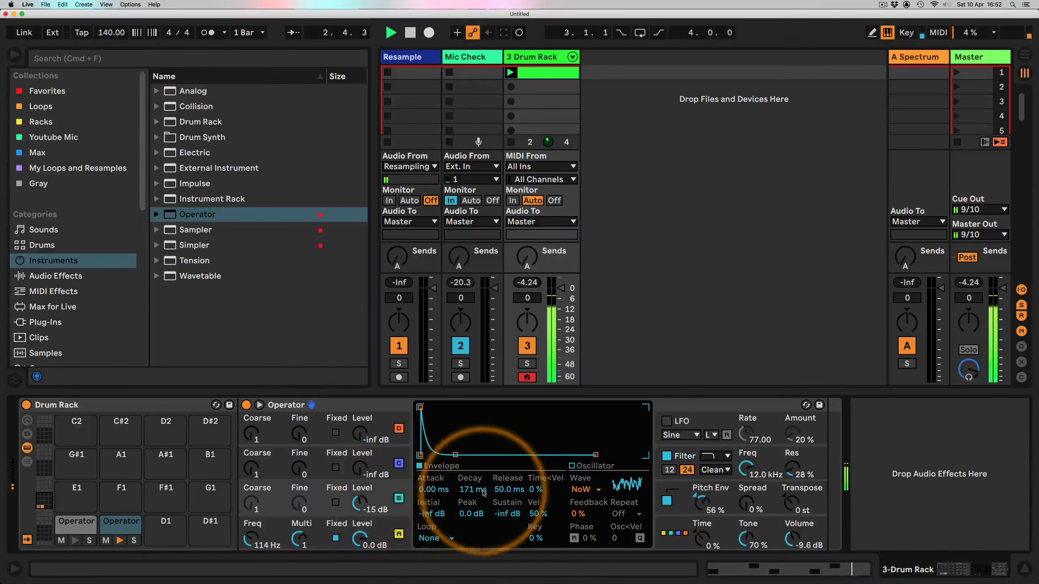
{"action": "left_click_drag", "start_coordinate": [483, 492], "coordinate": [503, 475]}
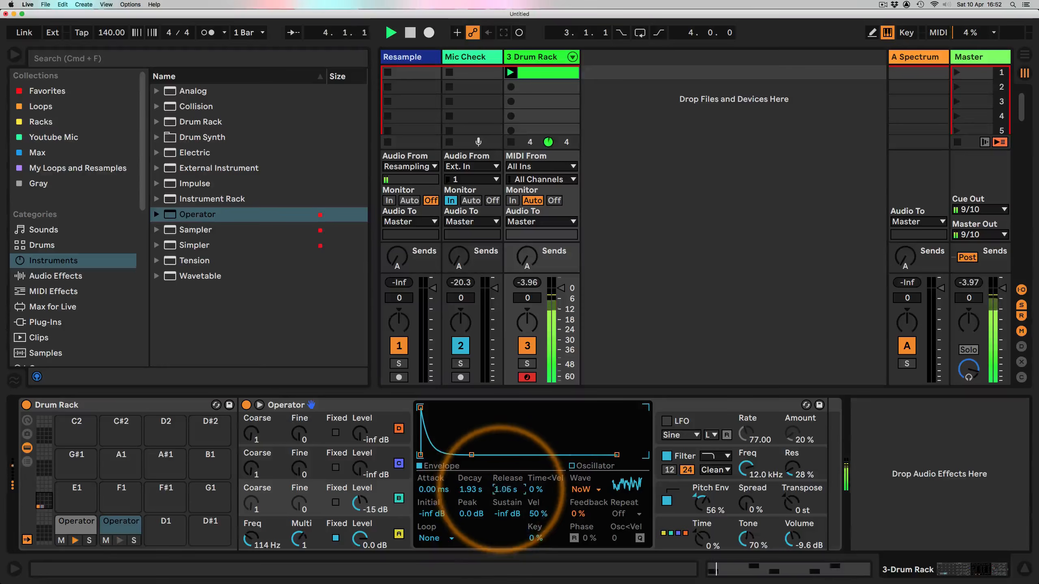
Step: Shorten oscillator A's decay to about 267 ms and raise its fixed frequency to 147 Hz
{"action": "left_click", "coordinate": [397, 524]}
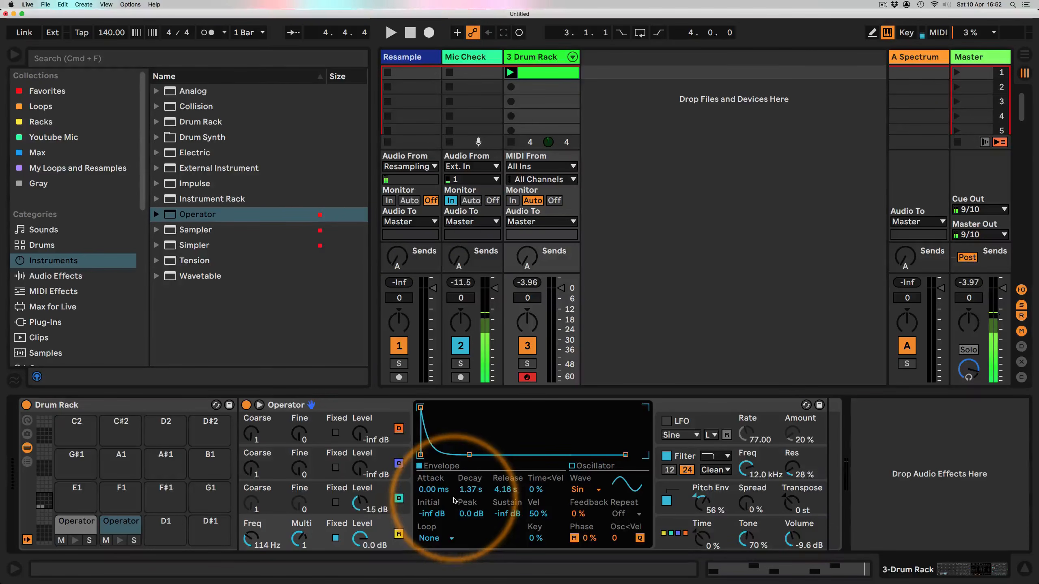
{"action": "key", "text": "space"}
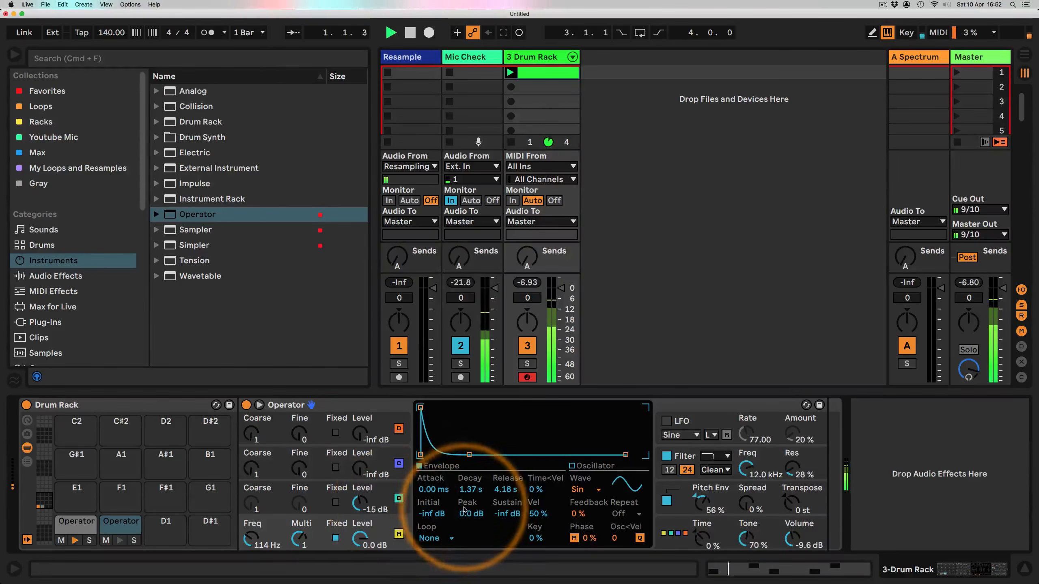
{"action": "mouse_move", "coordinate": [470, 488]}
{"action": "left_mouse_down"}
{"action": "mouse_move", "coordinate": [470, 501]}
{"action": "mouse_move", "coordinate": [471, 487]}
{"action": "mouse_move", "coordinate": [506, 496]}
{"action": "mouse_move", "coordinate": [507, 506]}
{"action": "mouse_move", "coordinate": [472, 490]}
{"action": "left_mouse_up"}
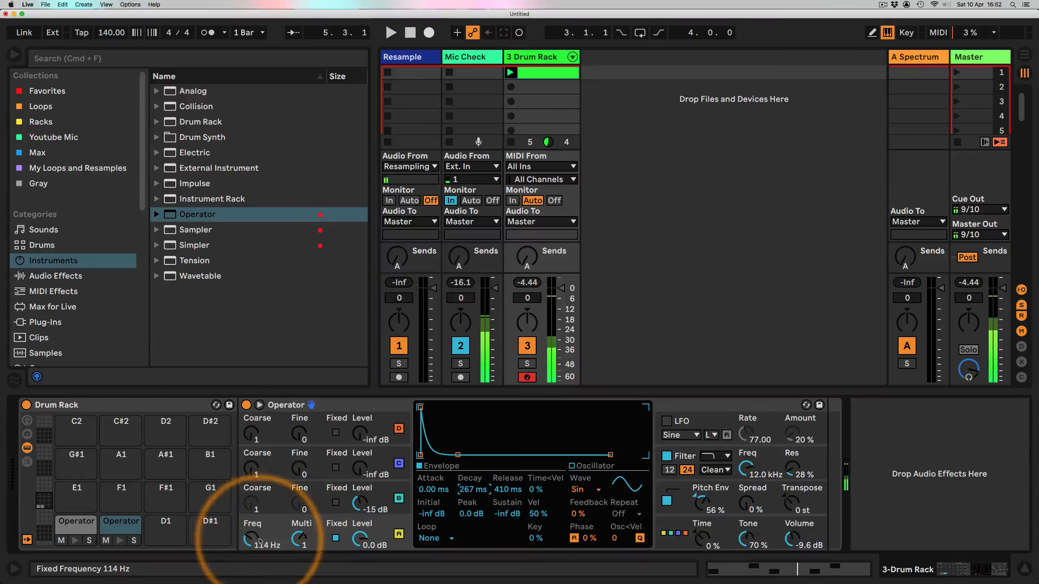
{"action": "left_click_drag", "start_coordinate": [253, 539], "coordinate": [253, 529]}
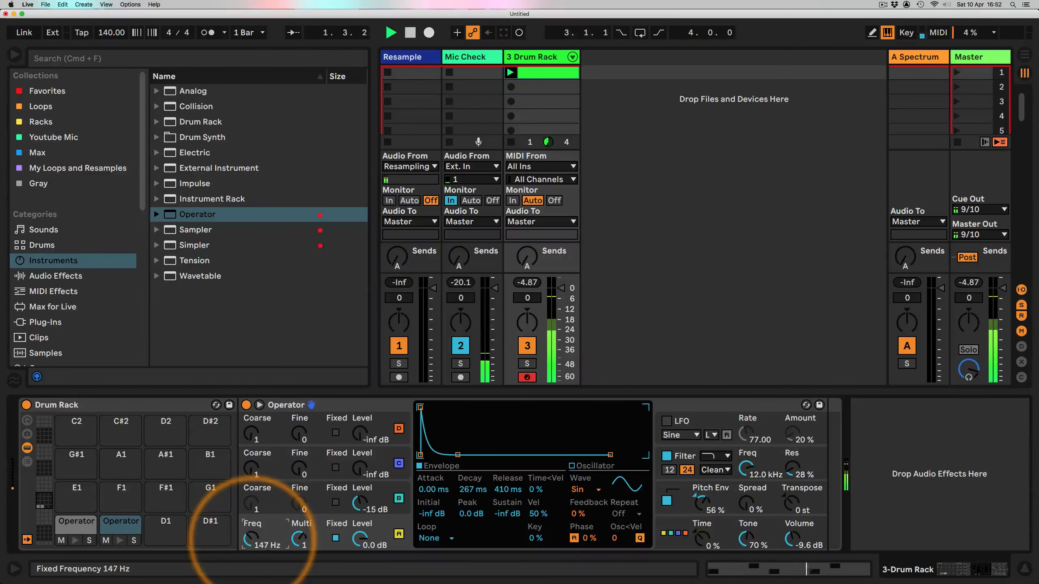
Step: Set oscillator C's envelope decay to about 206 ms and release to about 159 ms
{"action": "left_click", "coordinate": [384, 498]}
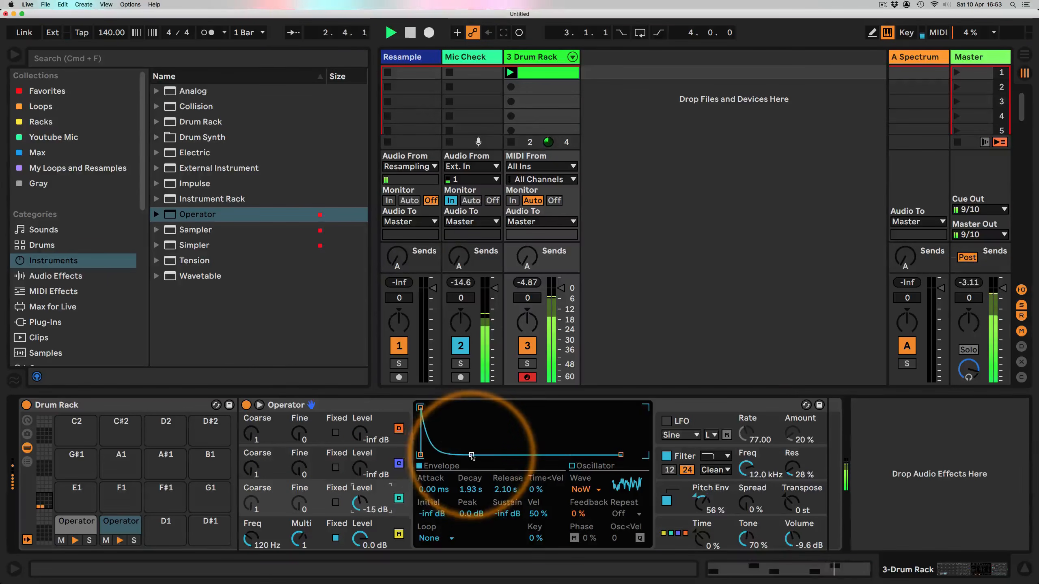
{"action": "left_click_drag", "start_coordinate": [458, 454], "coordinate": [456, 454]}
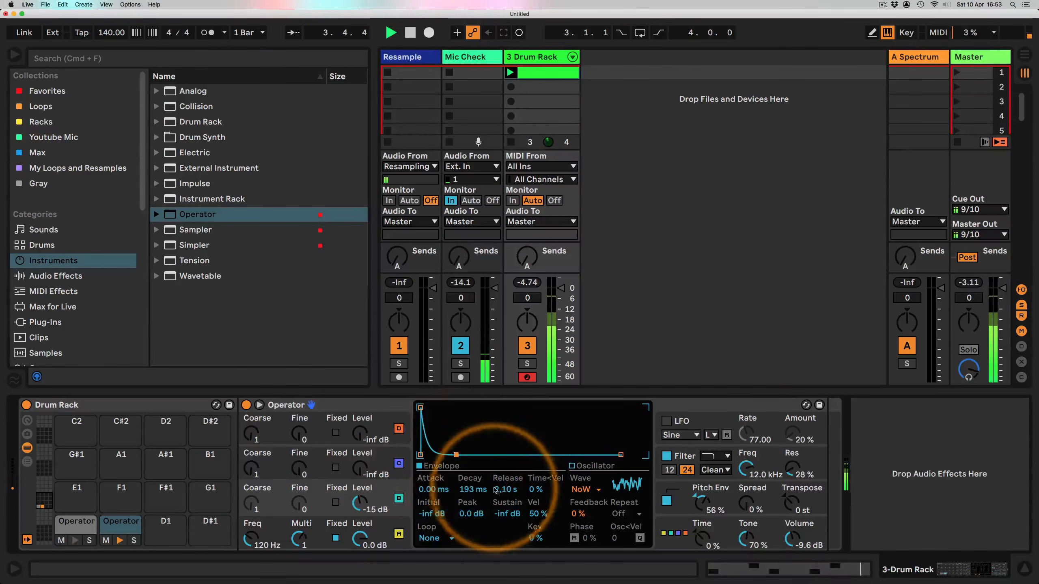
{"action": "left_click_drag", "start_coordinate": [507, 487], "coordinate": [470, 490]}
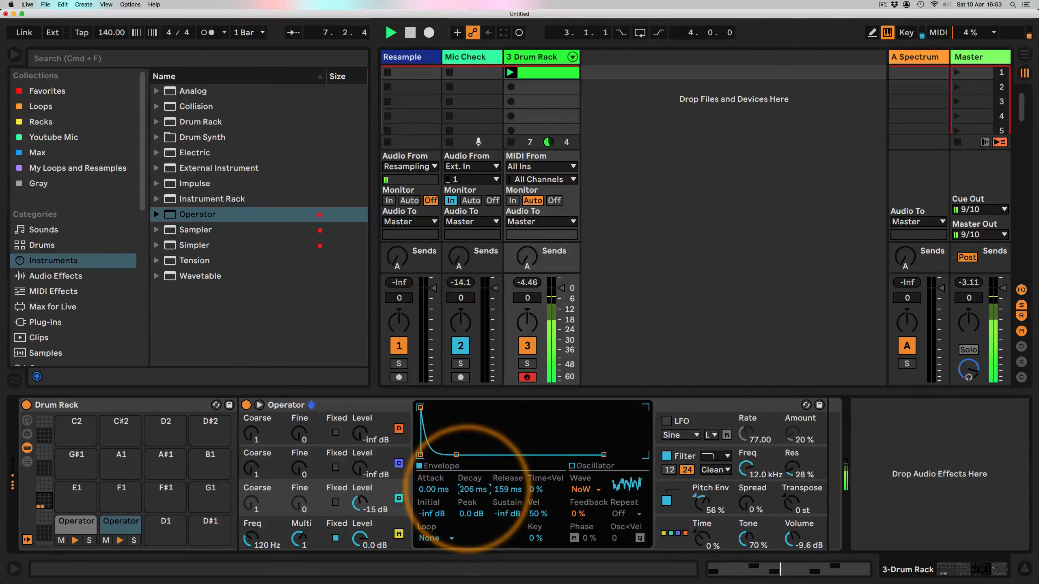
Step: Raise oscillator A's frequency to about 171 Hz and shorten its decay to about 123 ms
{"action": "left_click_drag", "start_coordinate": [246, 539], "coordinate": [247, 534]}
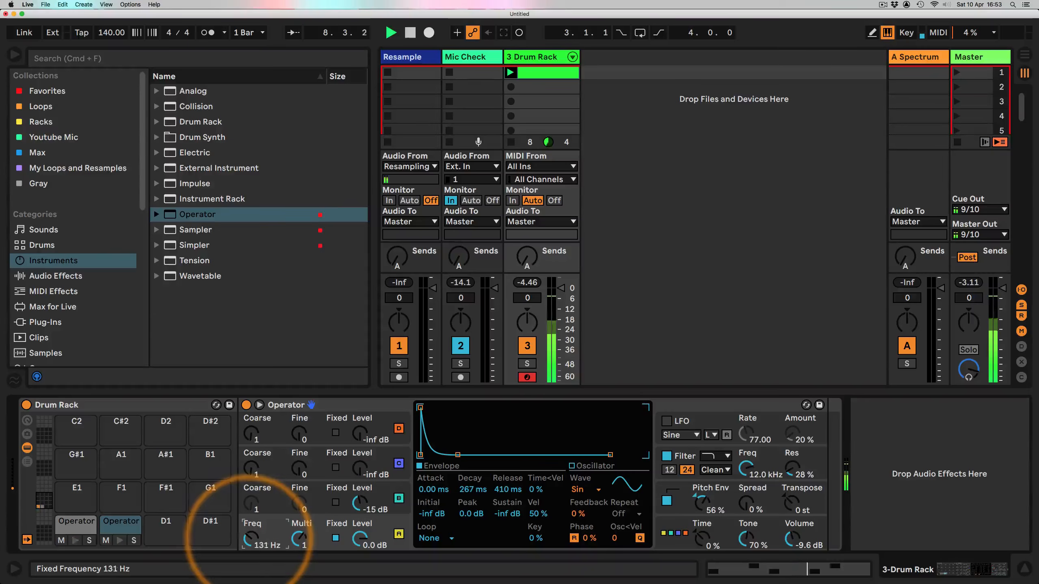
{"action": "left_click_drag", "start_coordinate": [470, 487], "coordinate": [471, 490]}
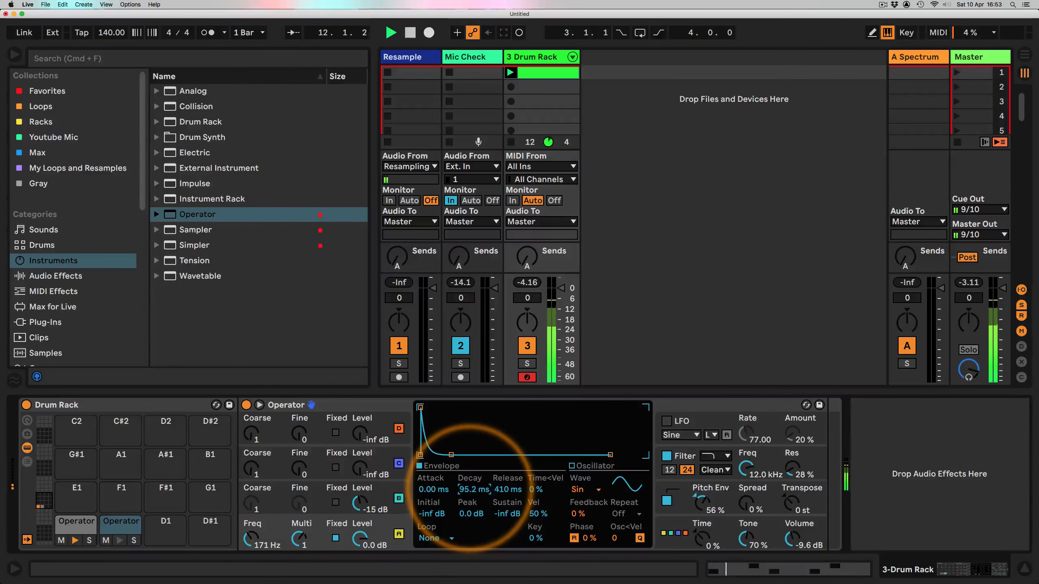
{"action": "key", "text": "space"}
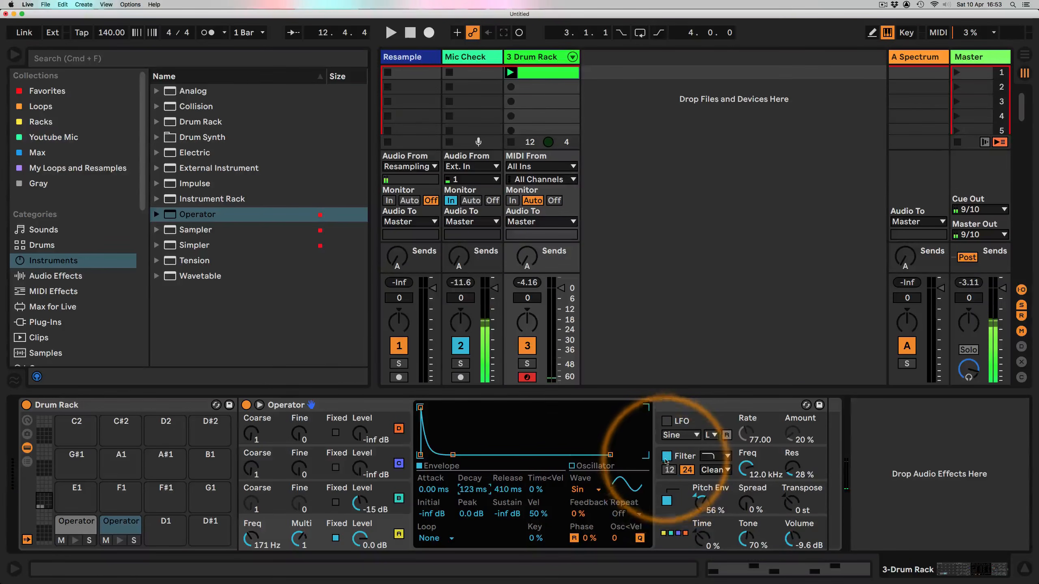
Step: Turn off the filter on the C1 kick Operator
{"action": "left_click", "coordinate": [76, 522]}
{"action": "left_click", "coordinate": [666, 456]}
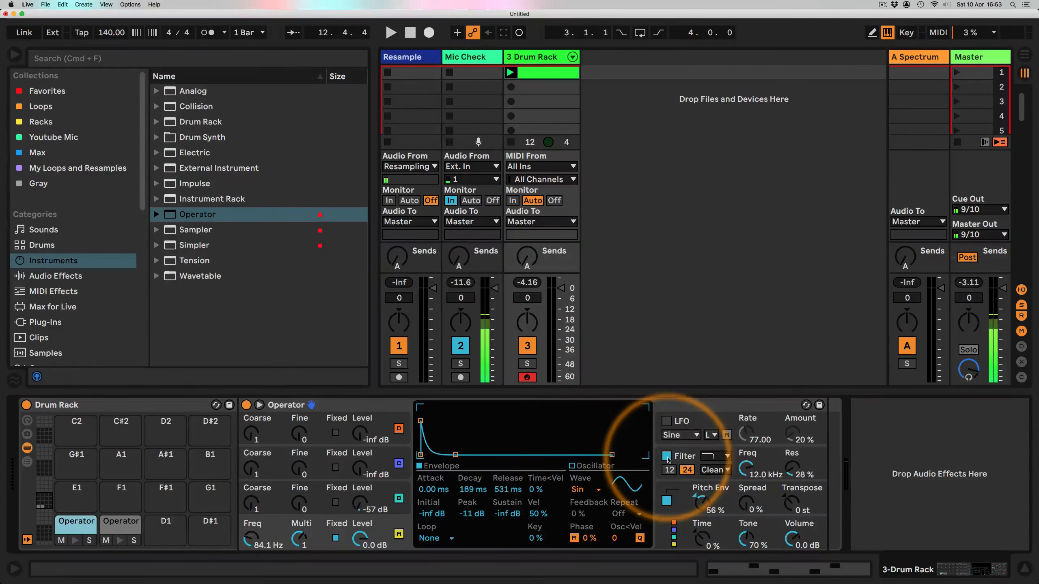
Step: Switch the C#1 Operator's filter to a high-pass type
{"action": "left_click", "coordinate": [121, 523]}
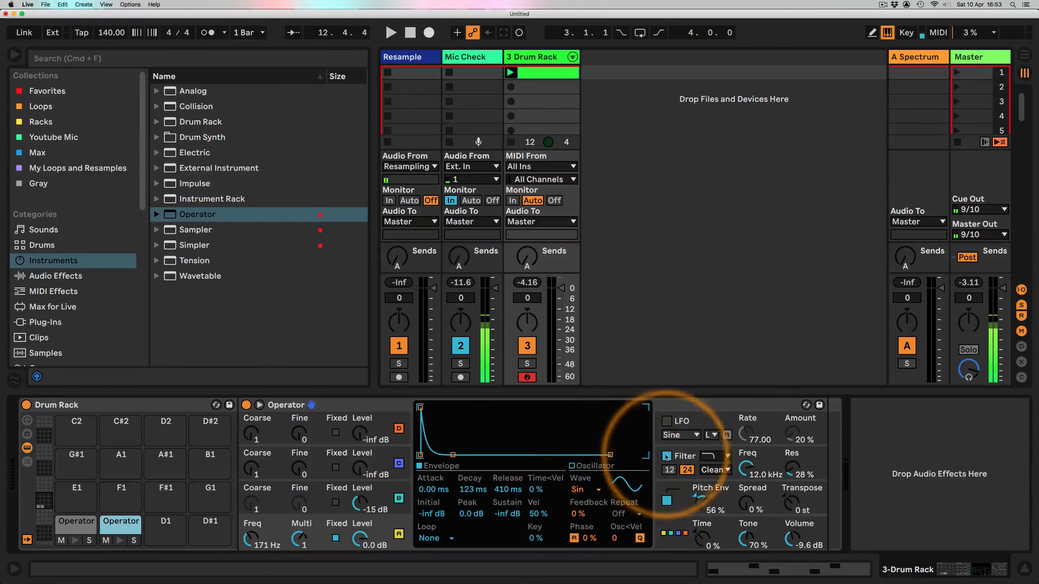
{"action": "left_click", "coordinate": [682, 458]}
{"action": "left_click", "coordinate": [719, 456]}
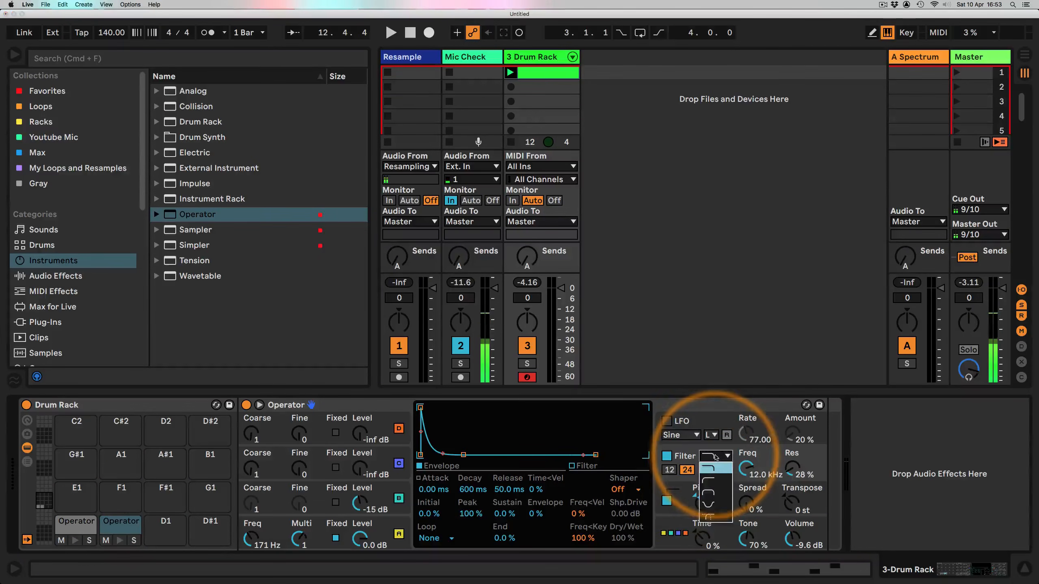
{"action": "left_click", "coordinate": [711, 482]}
{"action": "key", "text": "space"}
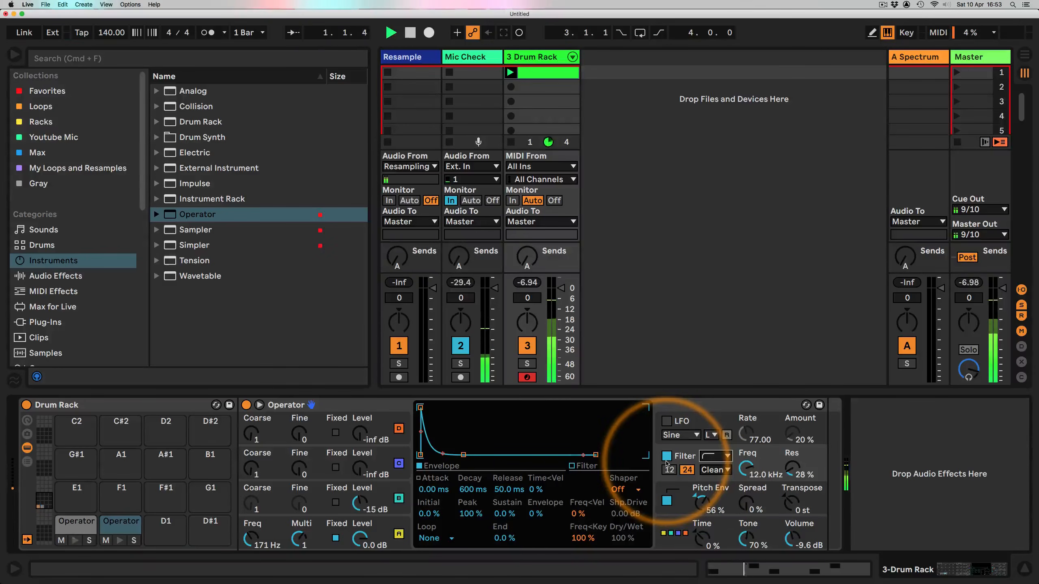
Step: Set the filter frequency to about 102 Hz and the resonance to 60%
{"action": "mouse_move", "coordinate": [746, 468]}
{"action": "left_mouse_down"}
{"action": "mouse_move", "coordinate": [746, 491]}
{"action": "mouse_move", "coordinate": [746, 471]}
{"action": "left_mouse_up"}
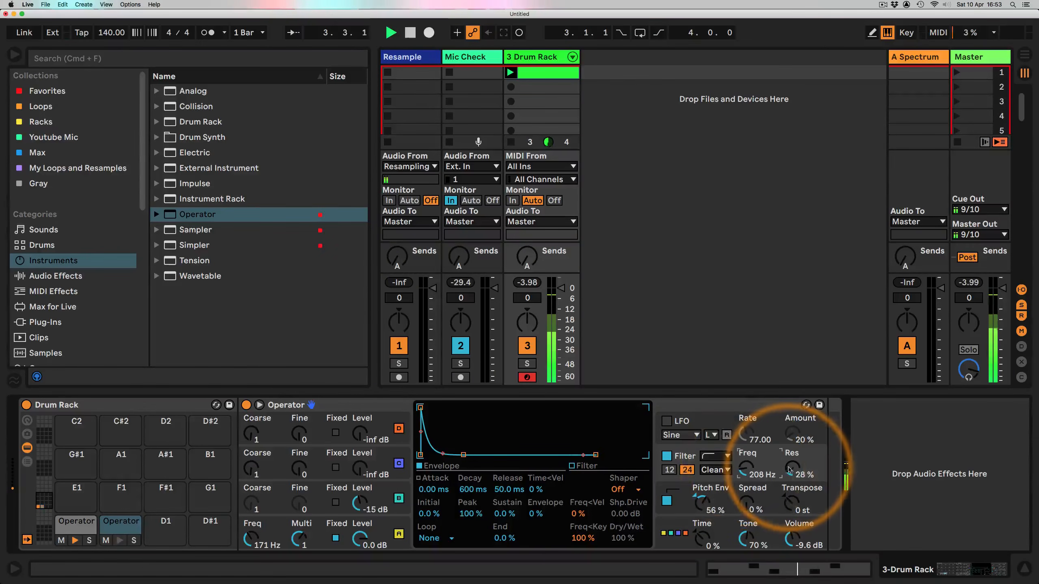
{"action": "left_click_drag", "start_coordinate": [792, 471], "coordinate": [795, 468]}
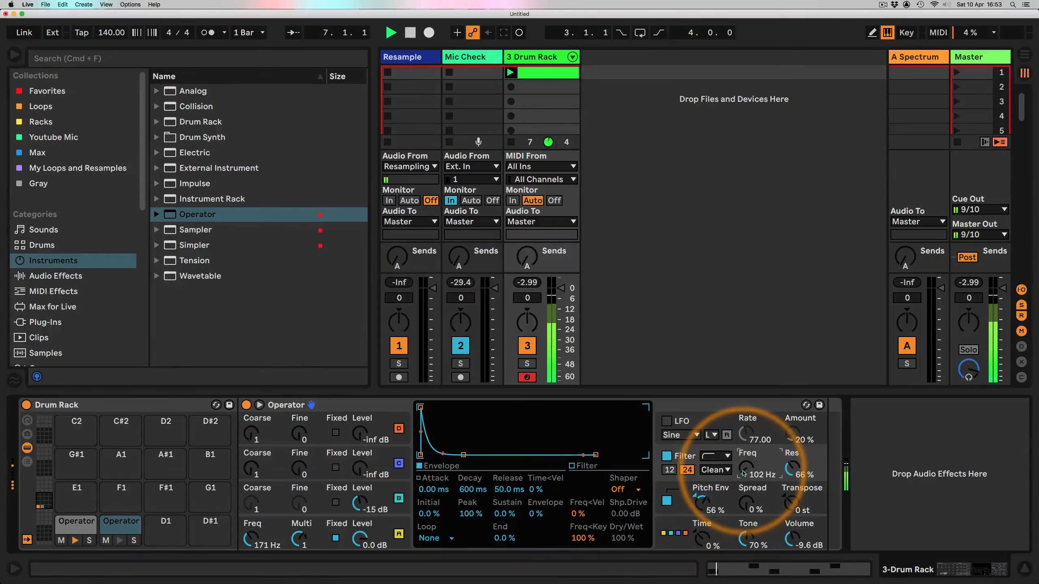
{"action": "left_click", "coordinate": [792, 468]}
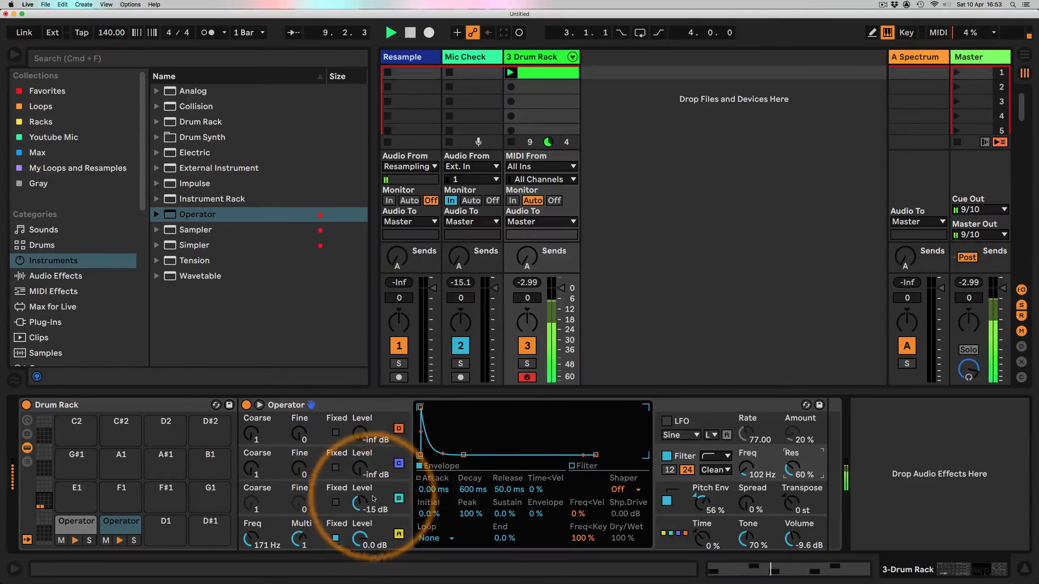
Step: Lengthen oscillator C's decay to about 445 ms and lower oscillator A's frequency to 126 Hz
{"action": "left_click", "coordinate": [390, 492]}
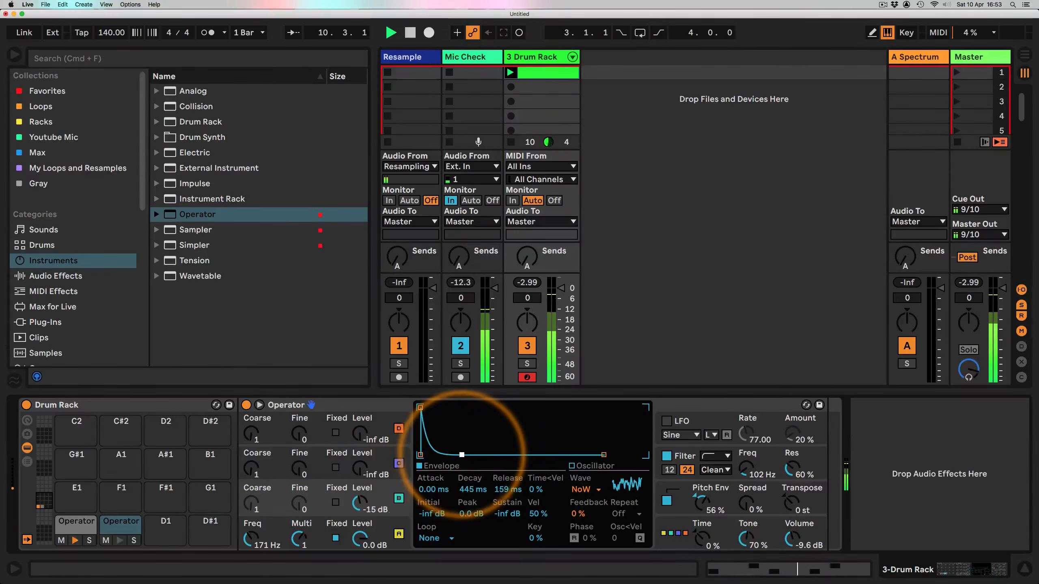
{"action": "left_click_drag", "start_coordinate": [458, 454], "coordinate": [456, 454]}
{"action": "left_click_drag", "start_coordinate": [248, 534], "coordinate": [250, 540]}
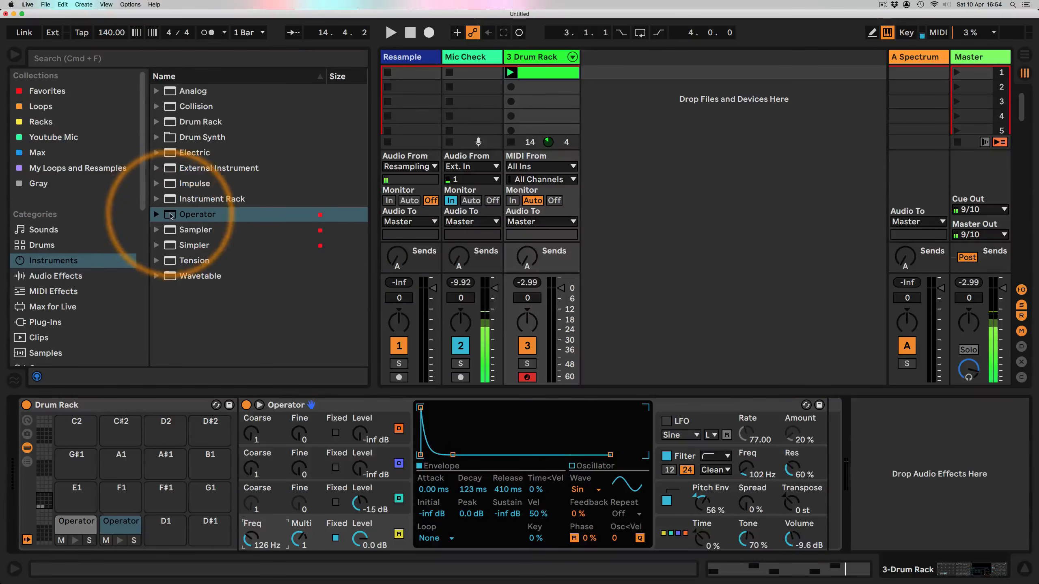
Step: Load a new Operator from the browser onto the D1 pad
{"action": "left_click_drag", "start_coordinate": [180, 214], "coordinate": [161, 528]}
{"action": "left_click", "coordinate": [161, 528]}
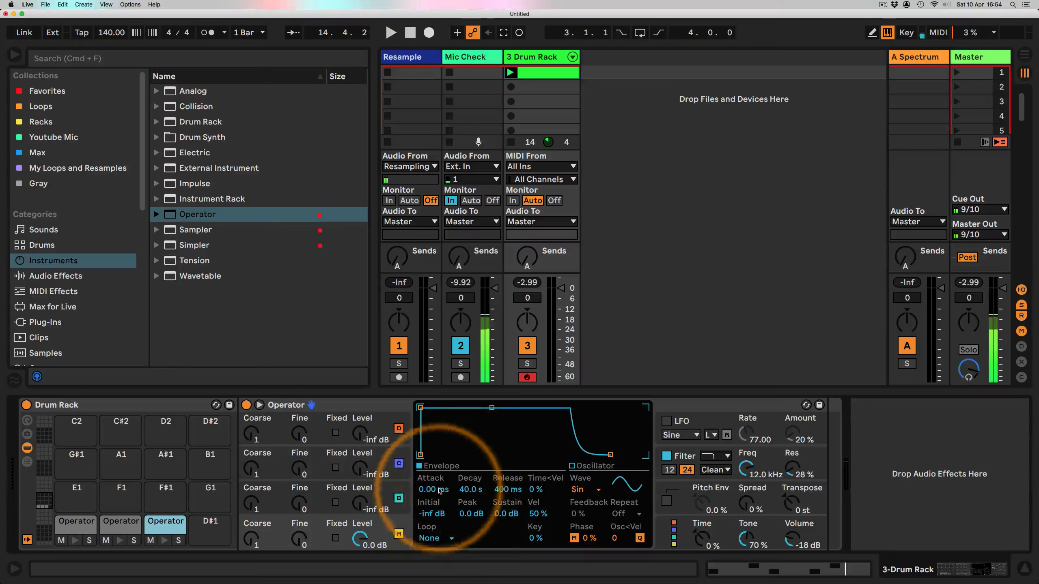
Step: Give the D1 Operator a Noise Looped waveform with an amplitude decay of about 193 ms and -inf dB sustain
{"action": "left_click", "coordinate": [580, 490]}
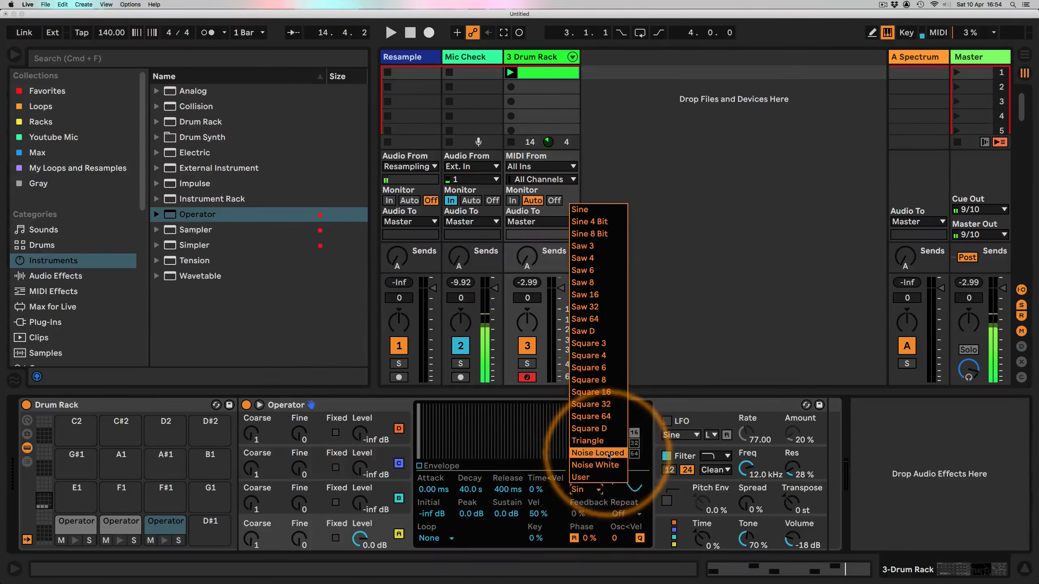
{"action": "left_click", "coordinate": [594, 465]}
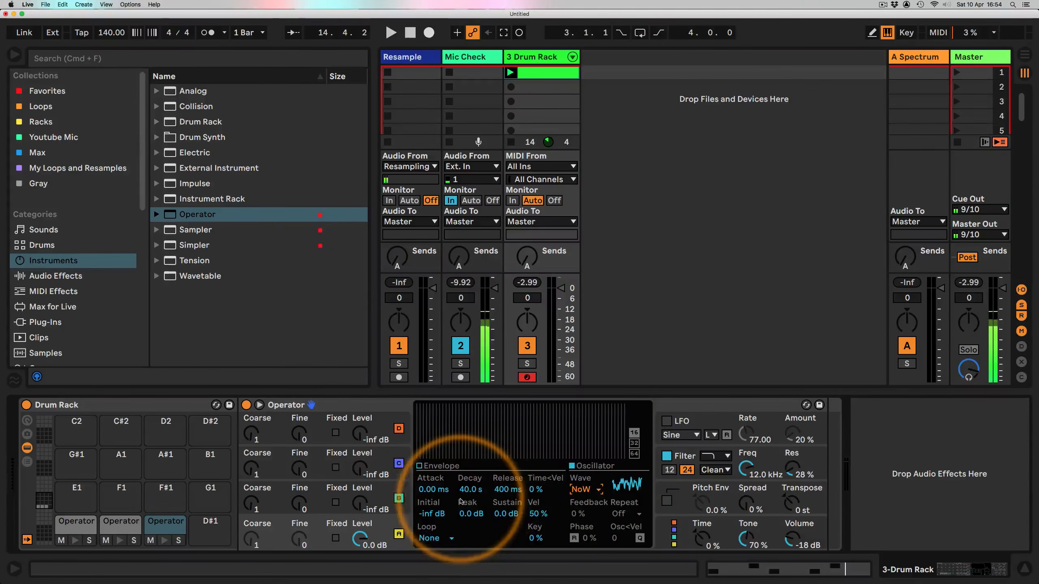
{"action": "left_click", "coordinate": [418, 466]}
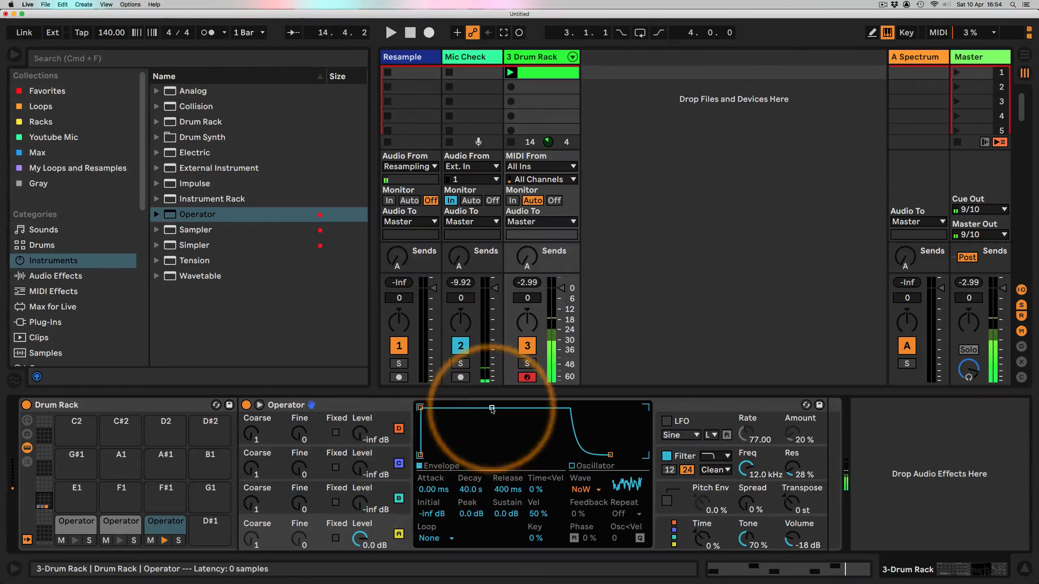
{"action": "left_click_drag", "start_coordinate": [487, 428], "coordinate": [454, 455]}
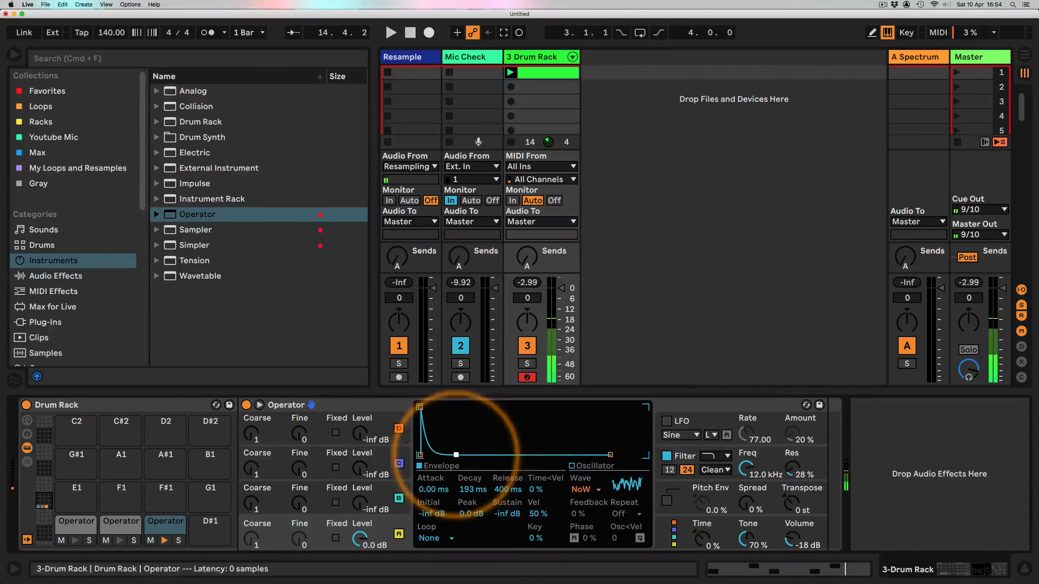
Step: Change the filter type and set the cutoff to about 1.87 kHz with 102% resonance
{"action": "left_click", "coordinate": [716, 455]}
{"action": "left_click", "coordinate": [714, 481]}
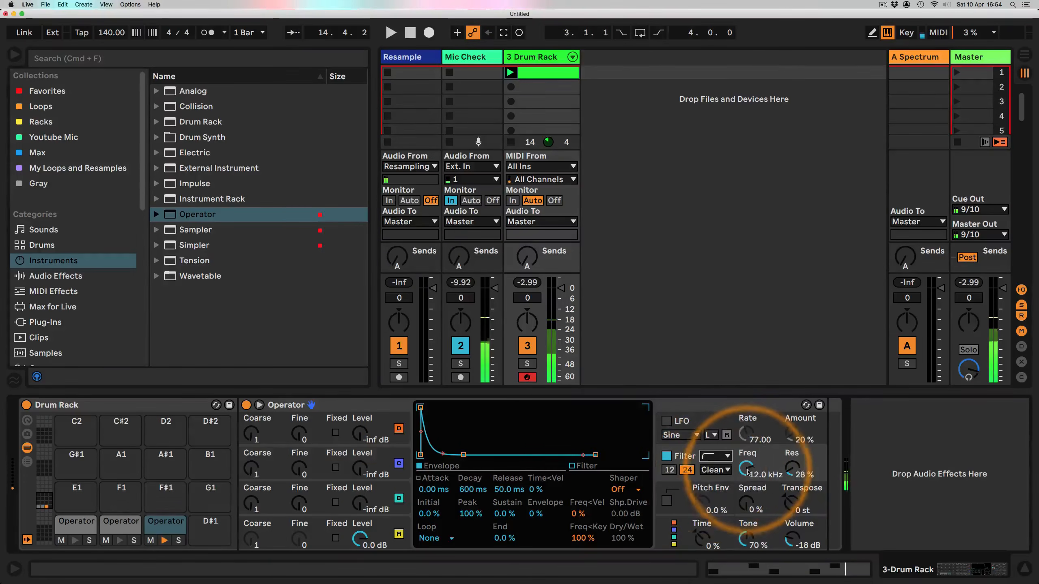
{"action": "mouse_move", "coordinate": [746, 468]}
{"action": "left_mouse_down"}
{"action": "mouse_move", "coordinate": [745, 485]}
{"action": "mouse_move", "coordinate": [785, 448]}
{"action": "mouse_move", "coordinate": [792, 477]}
{"action": "mouse_move", "coordinate": [745, 482]}
{"action": "mouse_move", "coordinate": [743, 474]}
{"action": "left_mouse_up"}
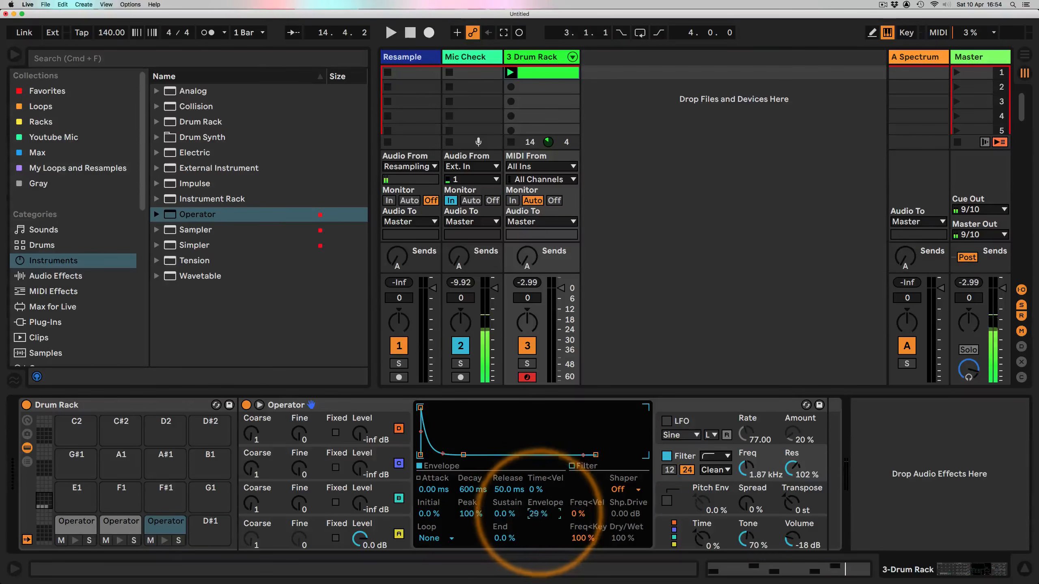
Step: Set the filter envelope amount to 100% and its decay to 58.3 ms, then retune cutoff to 2.07 kHz, resonance 63%
{"action": "left_click_drag", "start_coordinate": [538, 517], "coordinate": [539, 476]}
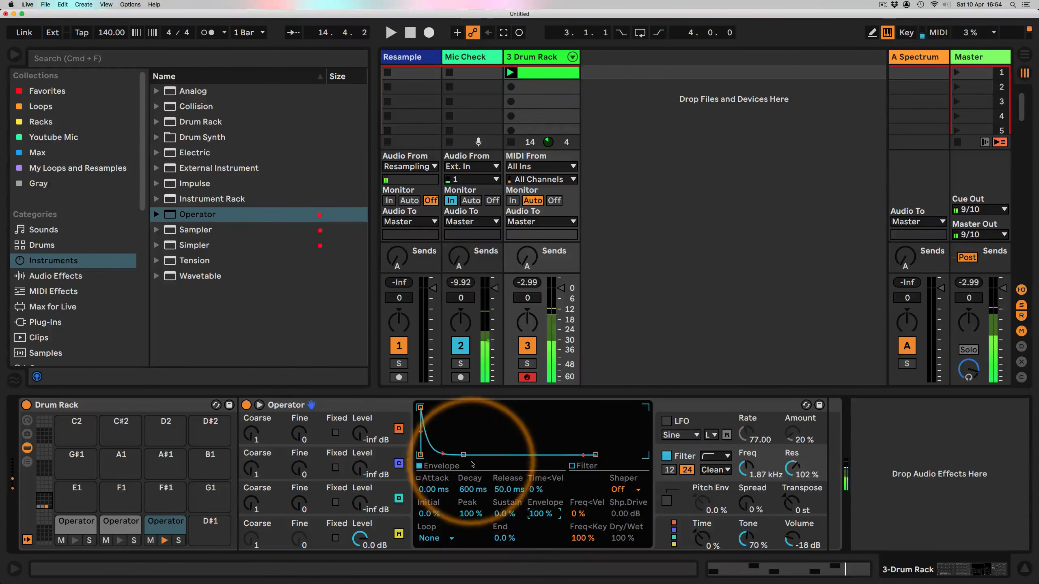
{"action": "mouse_move", "coordinate": [463, 455]}
{"action": "left_mouse_down"}
{"action": "mouse_move", "coordinate": [427, 454]}
{"action": "mouse_move", "coordinate": [448, 454]}
{"action": "left_mouse_up"}
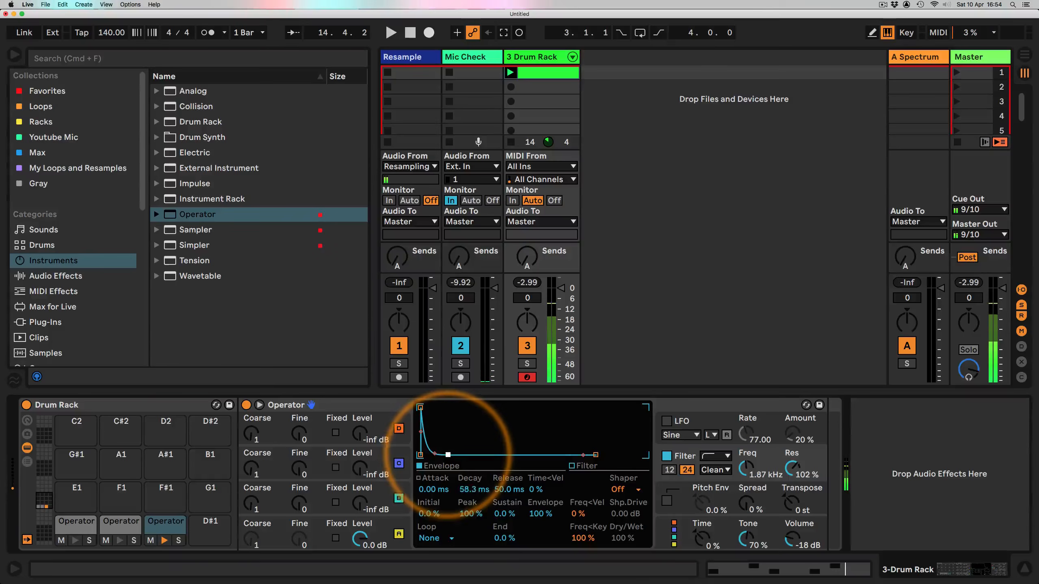
{"action": "mouse_move", "coordinate": [746, 466]}
{"action": "left_mouse_down"}
{"action": "mouse_move", "coordinate": [797, 471]}
{"action": "mouse_move", "coordinate": [743, 475]}
{"action": "left_mouse_up"}
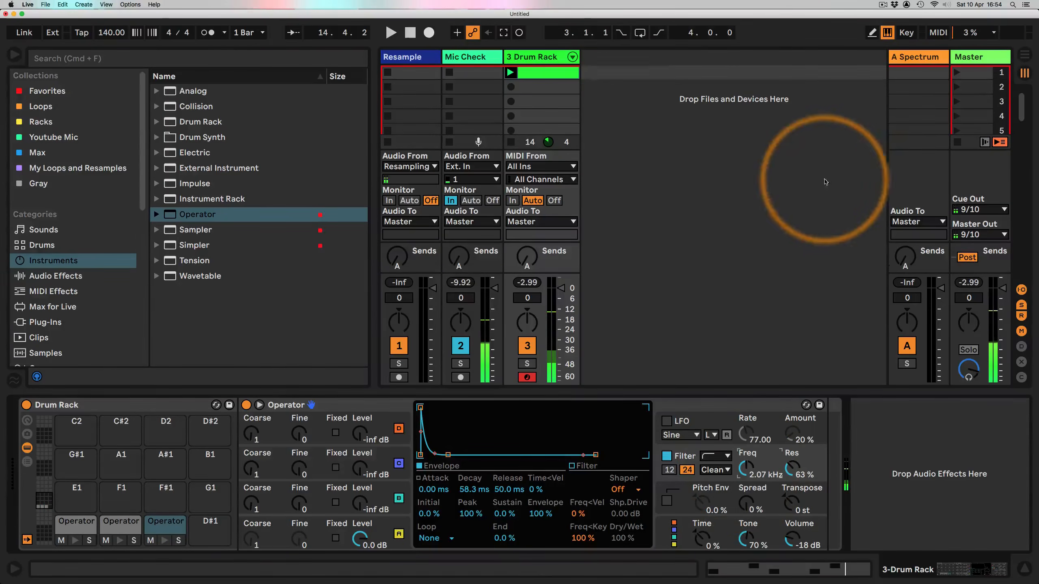
Step: Draw a continuous run of sixteenth notes on the D1 row across the bar and start playback
{"action": "left_click", "coordinate": [531, 72]}
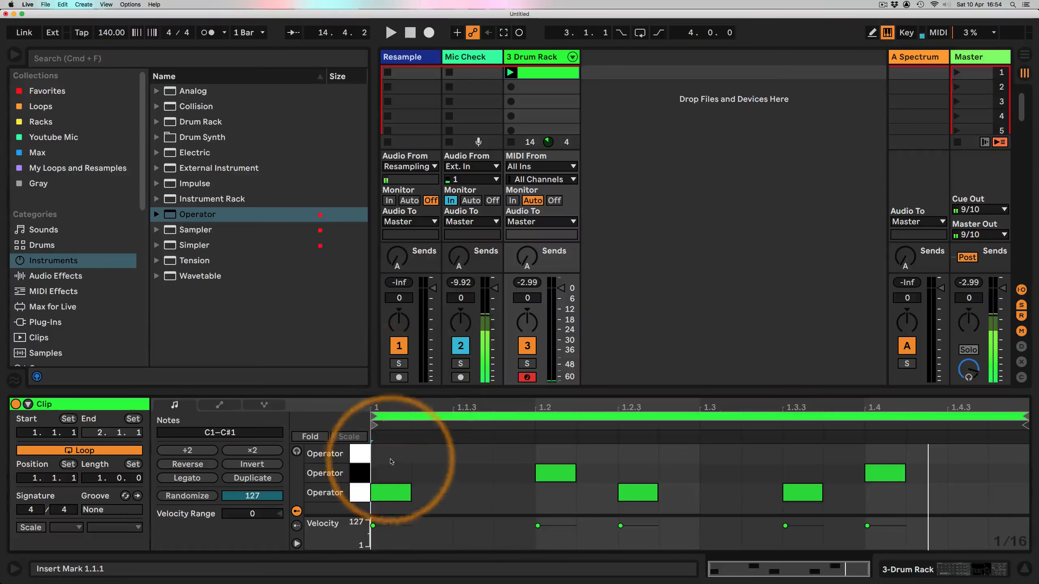
{"action": "key", "text": "b"}
{"action": "mouse_move", "coordinate": [391, 453]}
{"action": "left_mouse_down"}
{"action": "mouse_move", "coordinate": [904, 454]}
{"action": "mouse_move", "coordinate": [982, 434]}
{"action": "left_mouse_up"}
{"action": "key", "text": "space"}
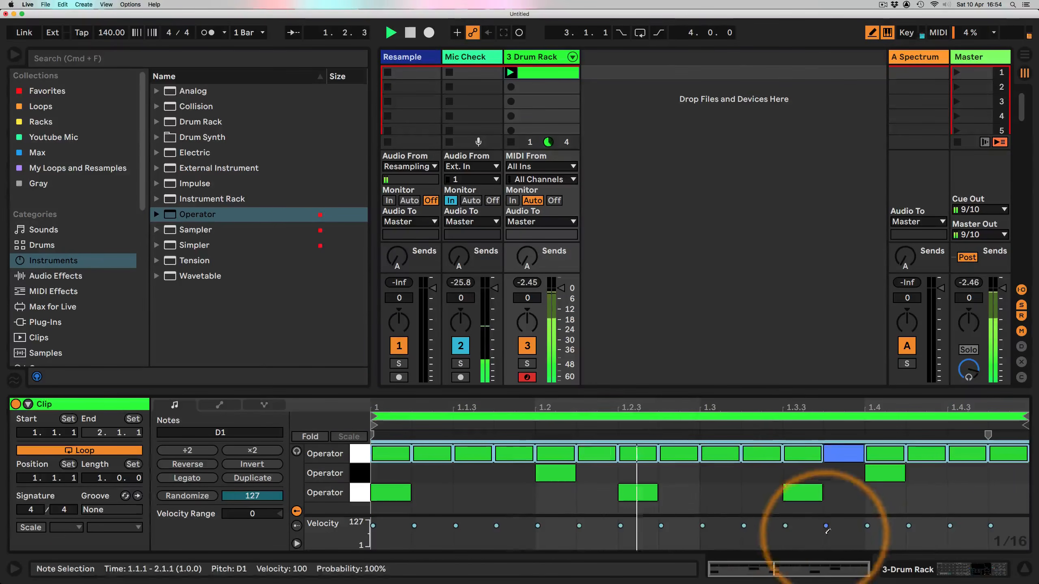
Step: Return to the D1 Operator and set the filter resonance to 0% and cutoff to about 2.53 kHz, then stop playback
{"action": "left_click", "coordinate": [931, 569]}
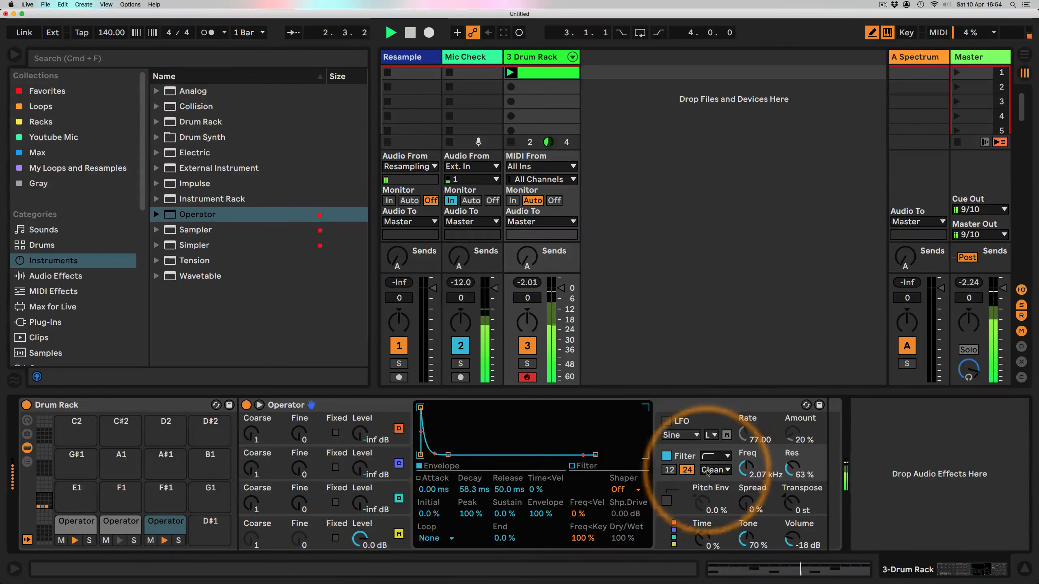
{"action": "left_click_drag", "start_coordinate": [792, 467], "coordinate": [745, 466]}
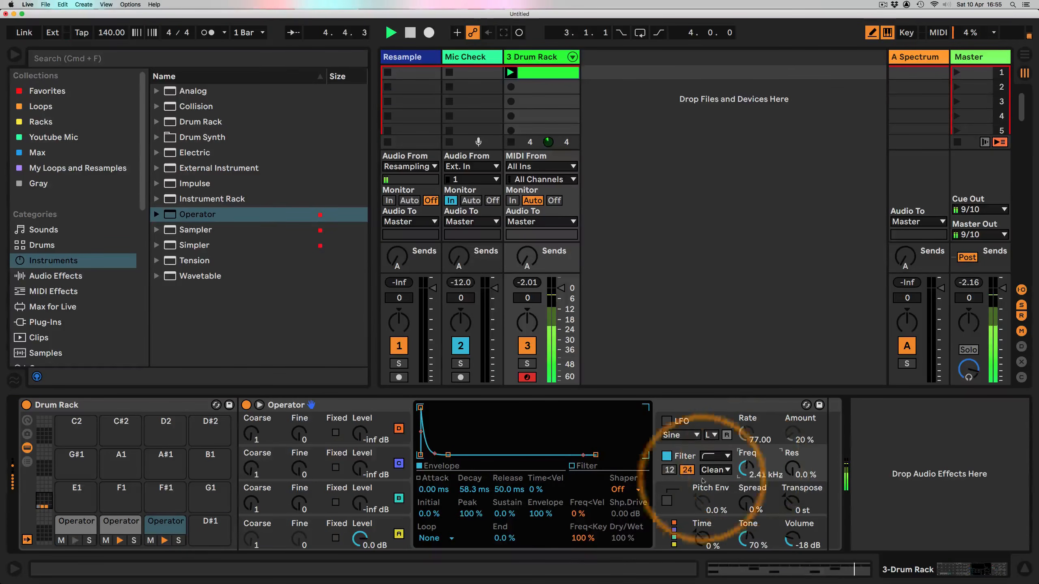
{"action": "left_click", "coordinate": [390, 534]}
{"action": "left_click_drag", "start_coordinate": [455, 454], "coordinate": [453, 455]}
{"action": "left_click_drag", "start_coordinate": [745, 470], "coordinate": [745, 465]}
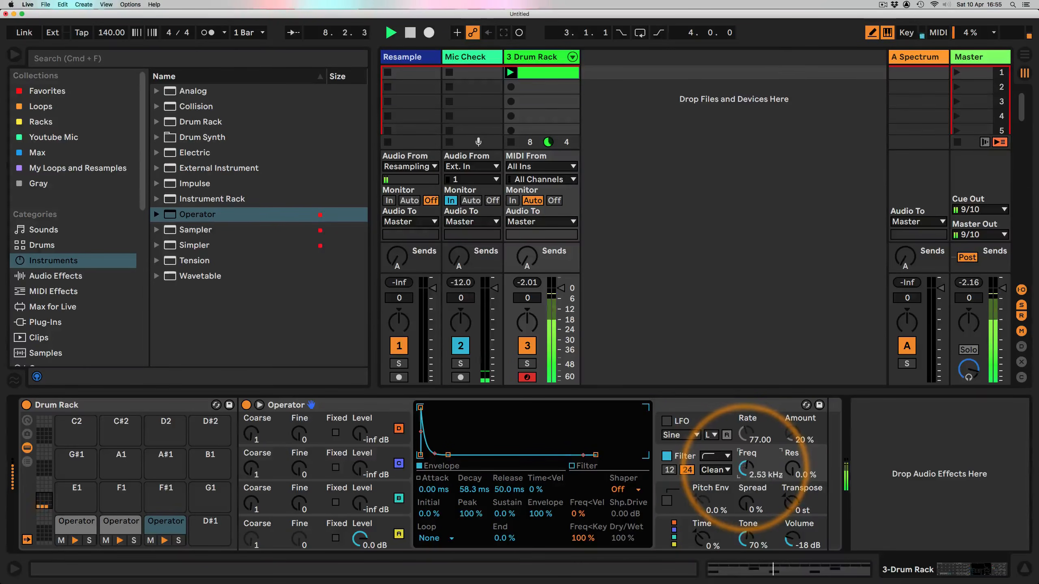
{"action": "left_click_drag", "start_coordinate": [793, 470], "coordinate": [791, 483]}
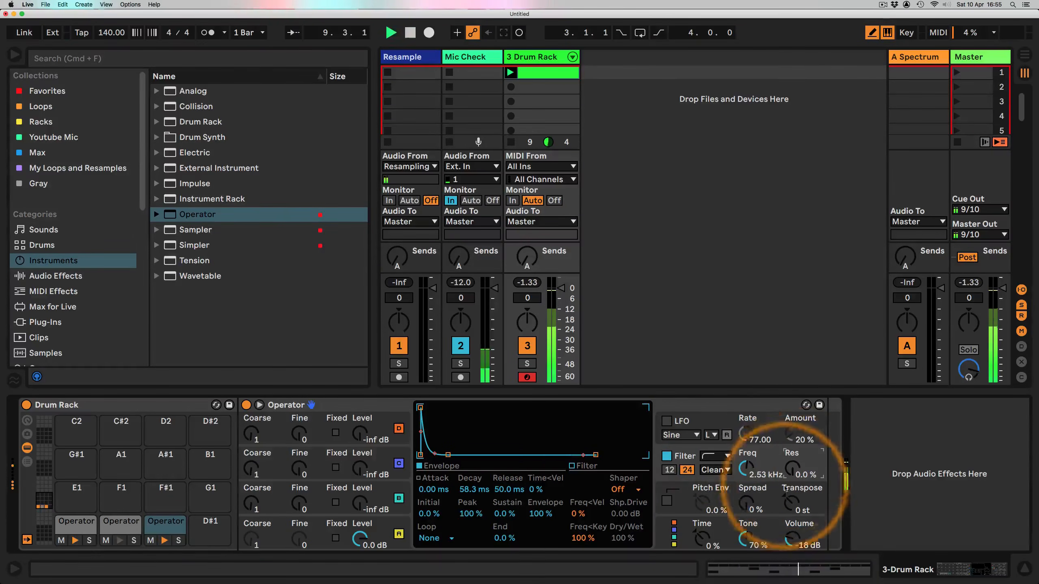
{"action": "key", "text": "space"}
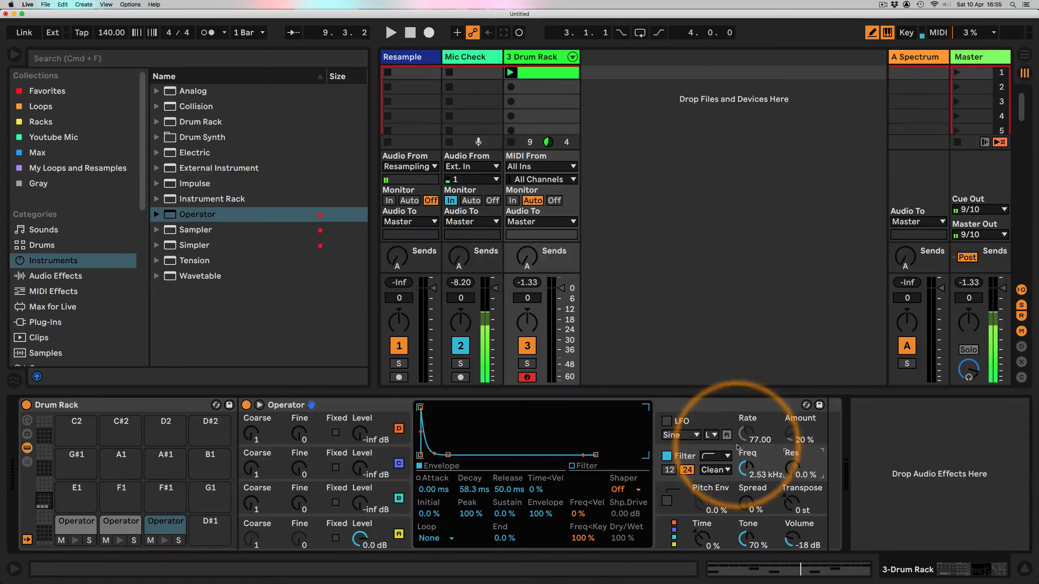
Step: Solo the D1 pad while playing and sweep the filter cutoff, settling at about 521 Hz with 0% resonance
{"action": "key", "text": "space"}
{"action": "mouse_move", "coordinate": [745, 467]}
{"action": "left_mouse_down"}
{"action": "mouse_move", "coordinate": [745, 452]}
{"action": "mouse_move", "coordinate": [745, 481]}
{"action": "mouse_move", "coordinate": [745, 464]}
{"action": "mouse_move", "coordinate": [791, 458]}
{"action": "mouse_move", "coordinate": [745, 477]}
{"action": "mouse_move", "coordinate": [745, 467]}
{"action": "left_mouse_up"}
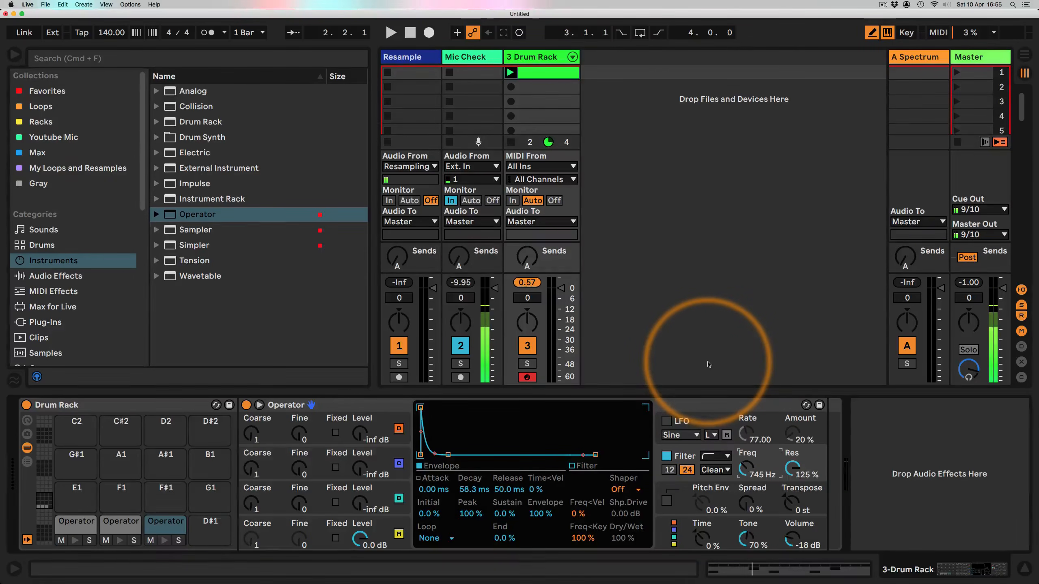
{"action": "key", "text": "space"}
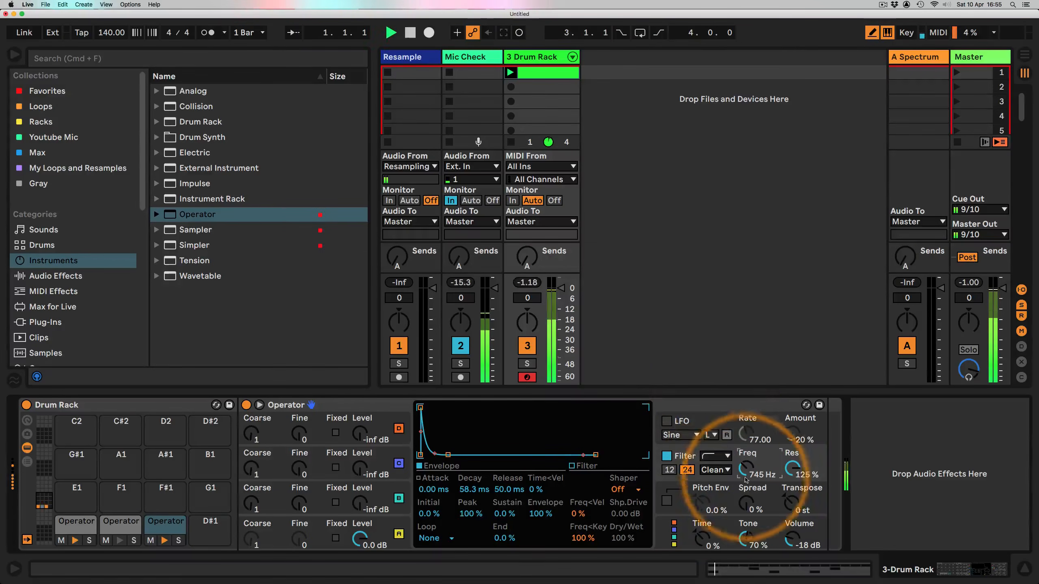
{"action": "left_click_drag", "start_coordinate": [744, 468], "coordinate": [748, 464]}
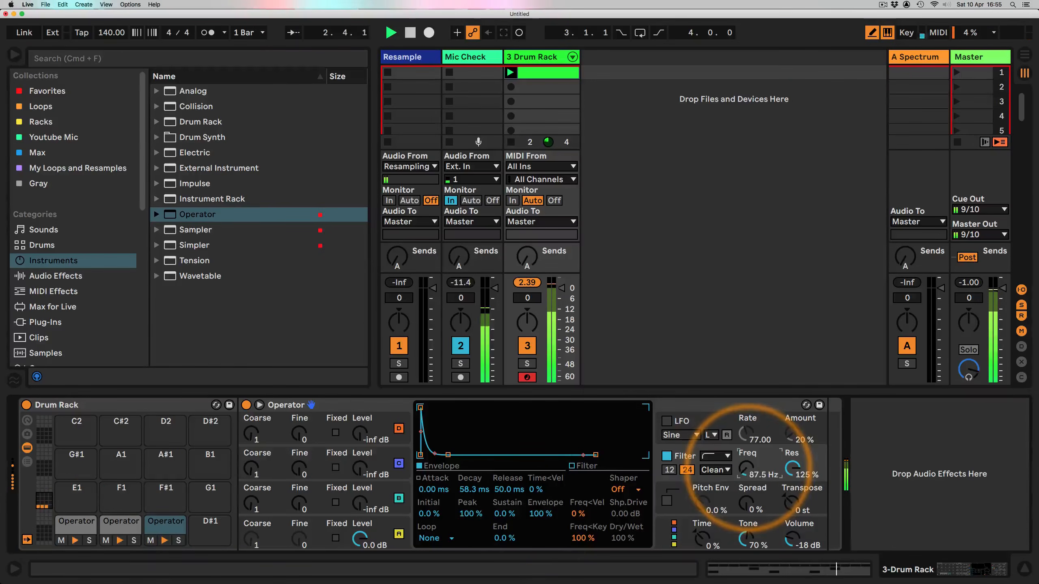
{"action": "left_click", "coordinate": [178, 540]}
{"action": "mouse_move", "coordinate": [741, 471]}
{"action": "left_mouse_down"}
{"action": "mouse_move", "coordinate": [792, 471]}
{"action": "mouse_move", "coordinate": [747, 465]}
{"action": "left_mouse_up"}
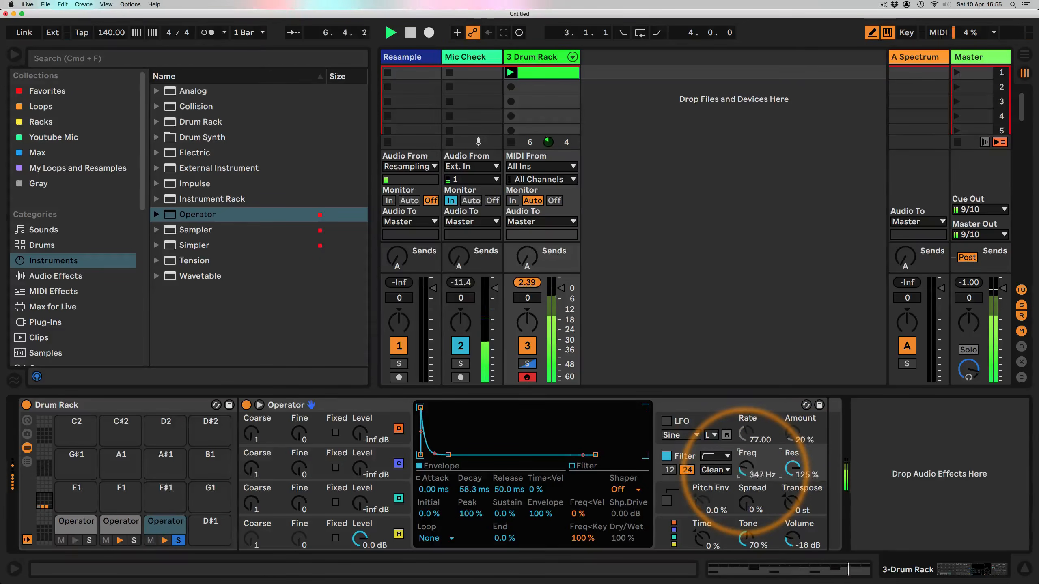
{"action": "mouse_move", "coordinate": [745, 475]}
{"action": "left_mouse_down"}
{"action": "mouse_move", "coordinate": [794, 487]}
{"action": "mouse_move", "coordinate": [744, 482]}
{"action": "left_mouse_up"}
{"action": "left_click", "coordinate": [178, 540]}
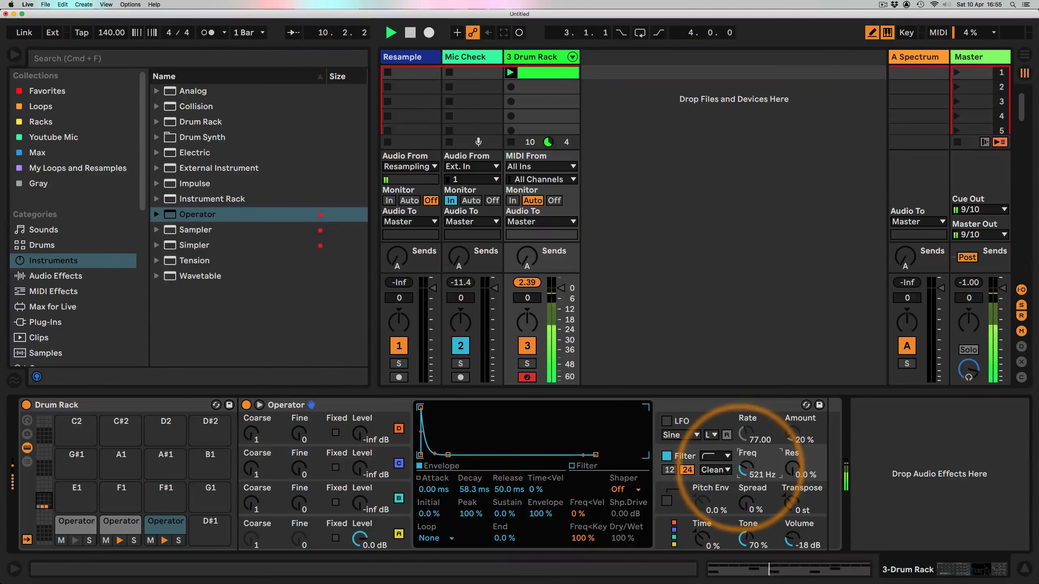
{"action": "key", "text": "space"}
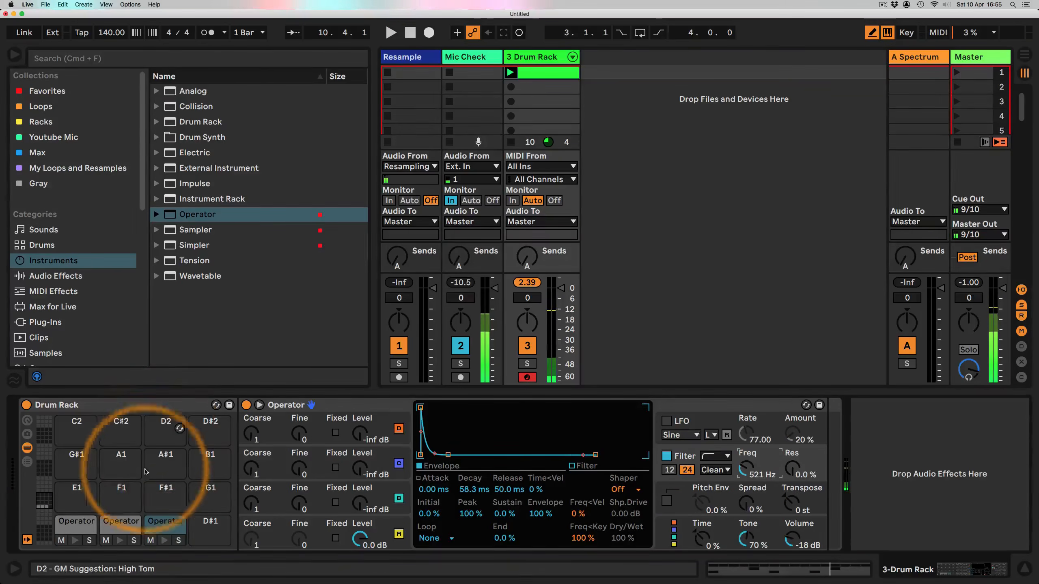
Step: Load an Operator onto the D#1 pad
{"action": "left_click", "coordinate": [199, 521]}
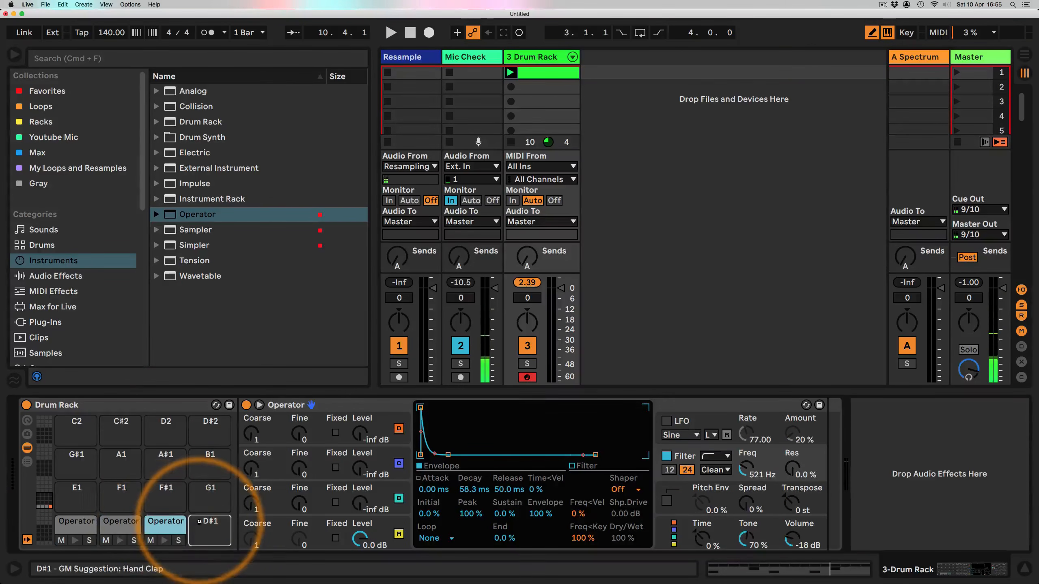
{"action": "left_click_drag", "start_coordinate": [199, 521], "coordinate": [200, 522]}
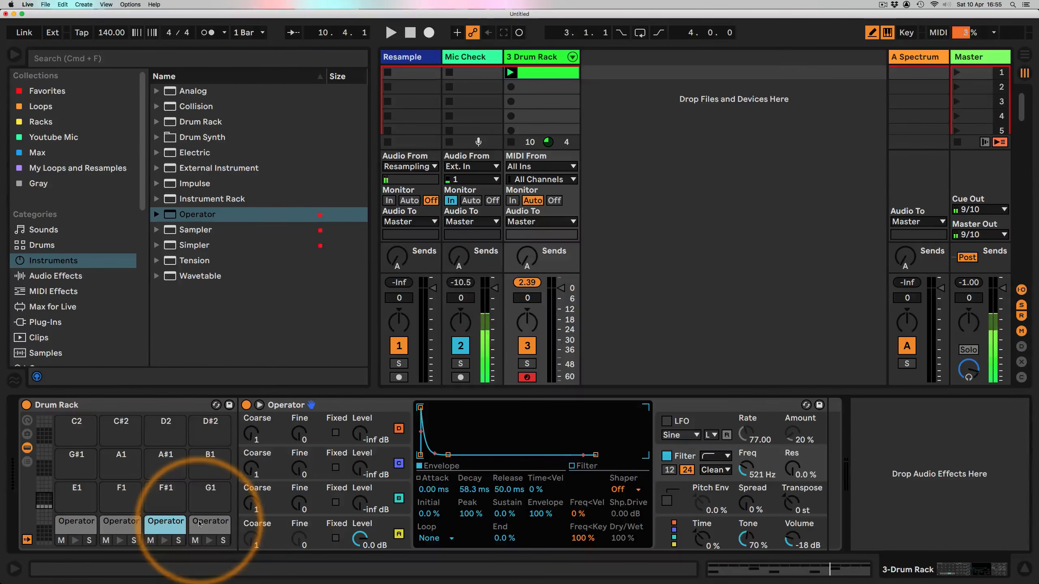
Step: Show the rack's chain list with its input/output columns and rename the C1 chain to Kick
{"action": "left_click", "coordinate": [27, 462]}
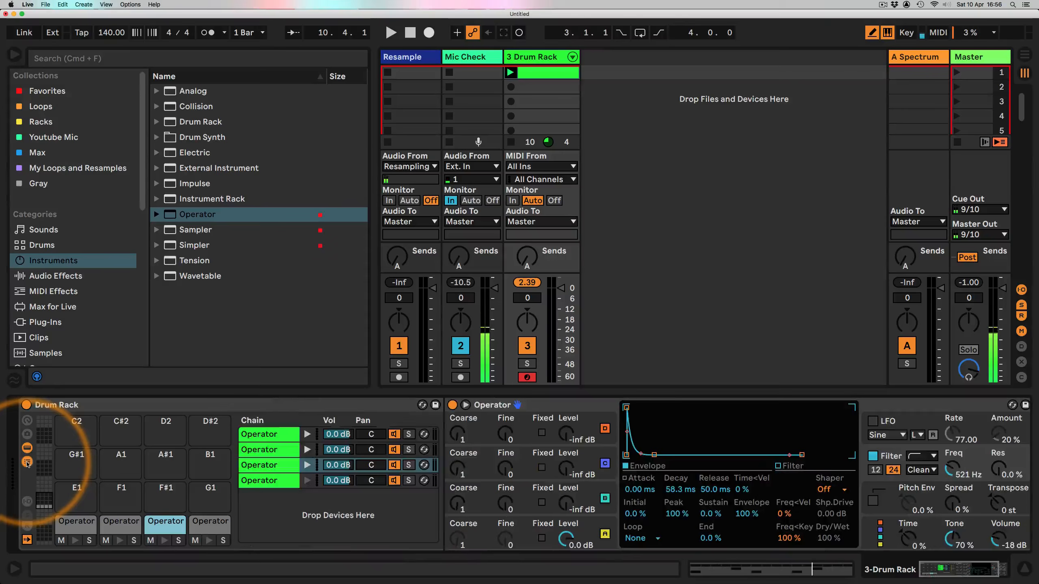
{"action": "left_click", "coordinate": [28, 501]}
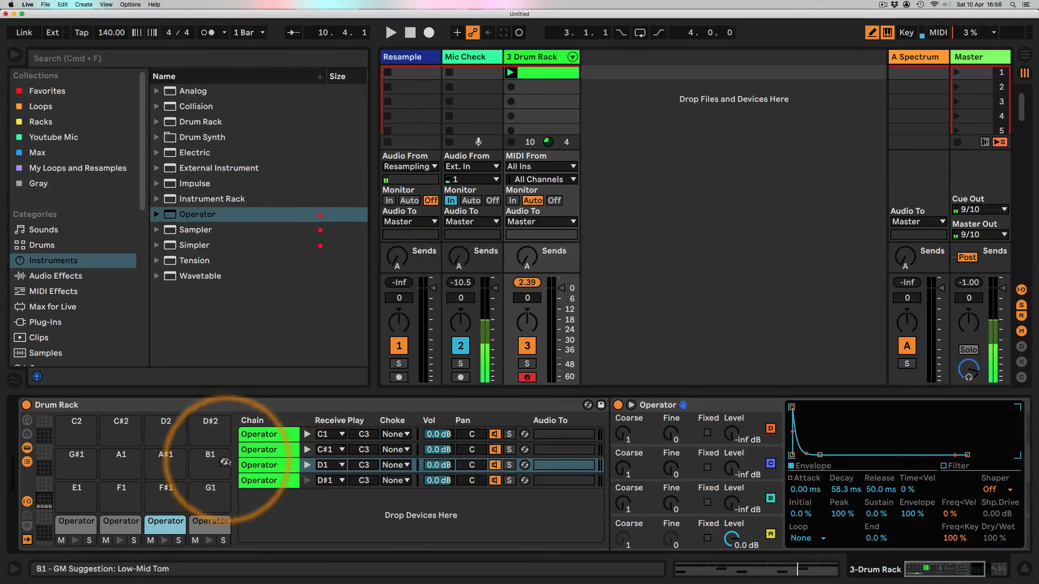
{"action": "left_click", "coordinate": [254, 437]}
{"action": "key", "text": "super+r"}
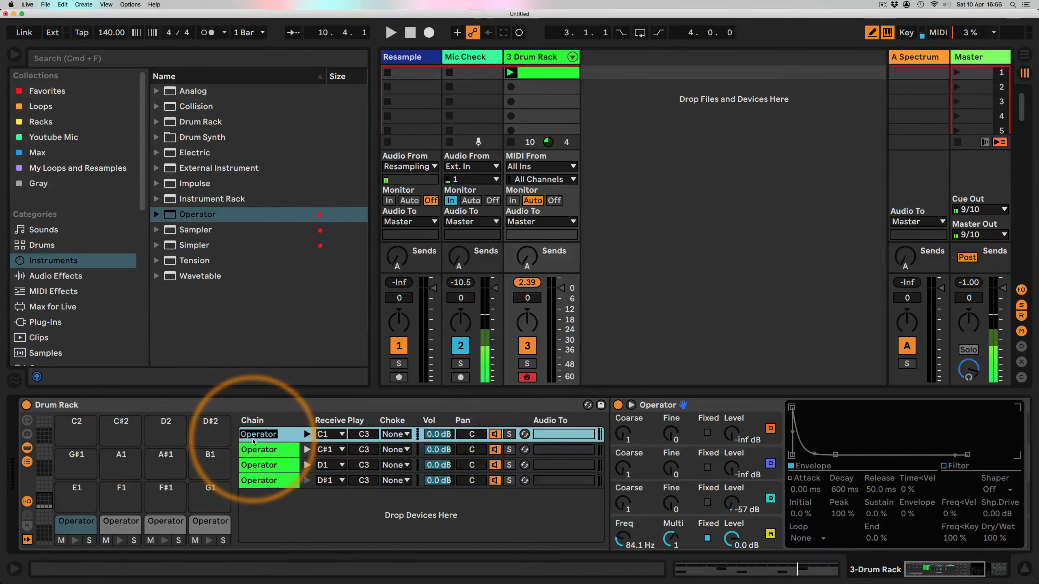
{"action": "type", "text": "Kick"}
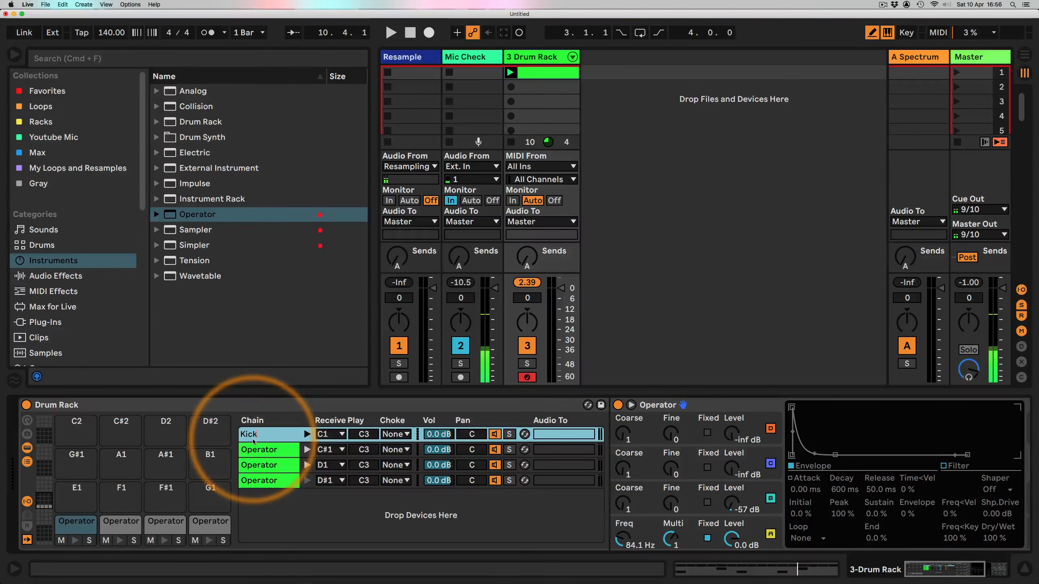
{"action": "key", "text": "Return"}
{"action": "key", "text": "Tab"}
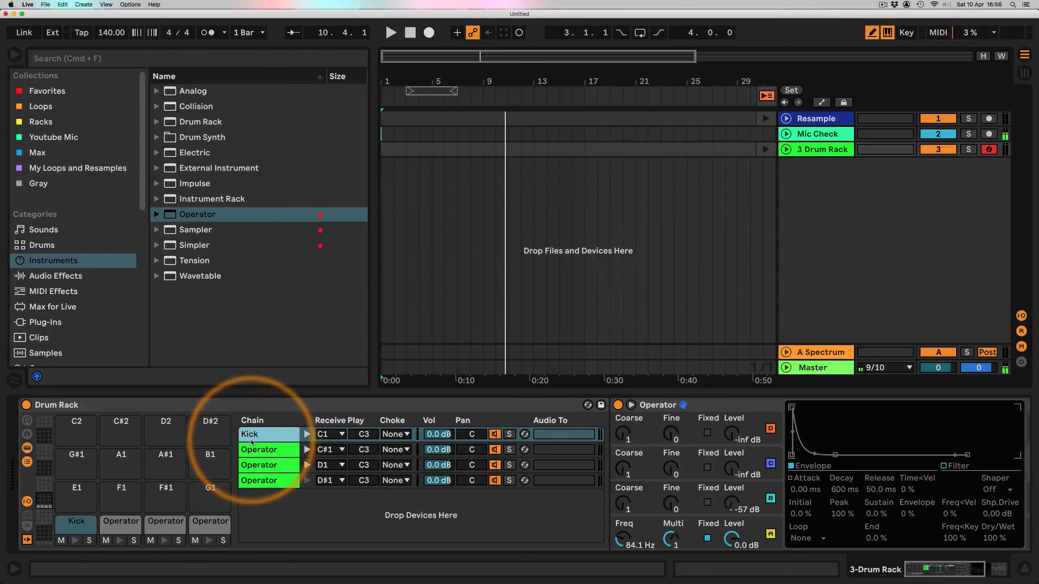
{"action": "key", "text": "Tab"}
Step: Rename the C#1 chain to Snare and the D1 chain to Closed Hat
{"action": "left_click", "coordinate": [259, 450]}
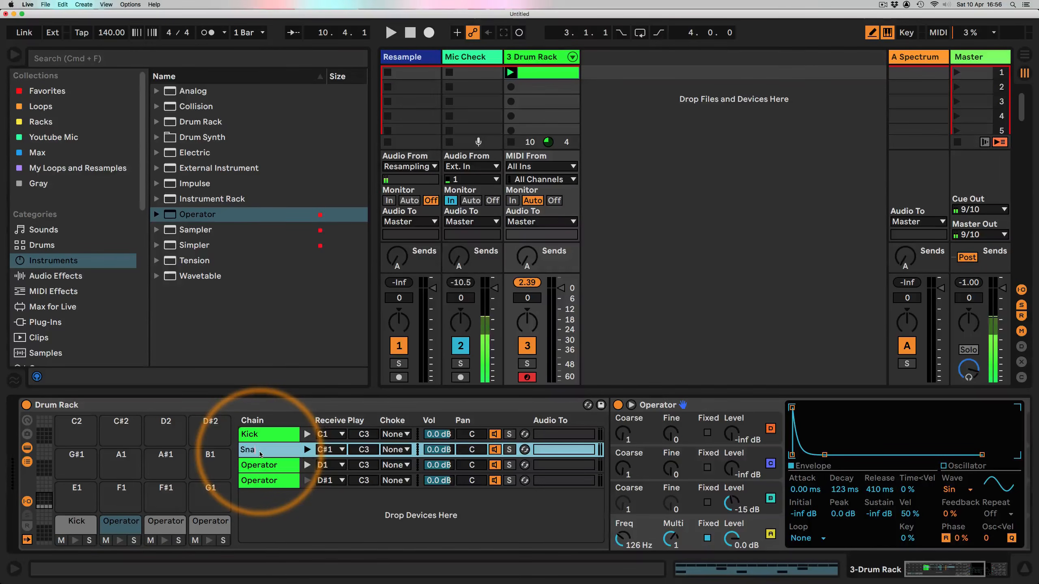
{"action": "key", "text": "Down"}
{"action": "key", "text": "super+r"}
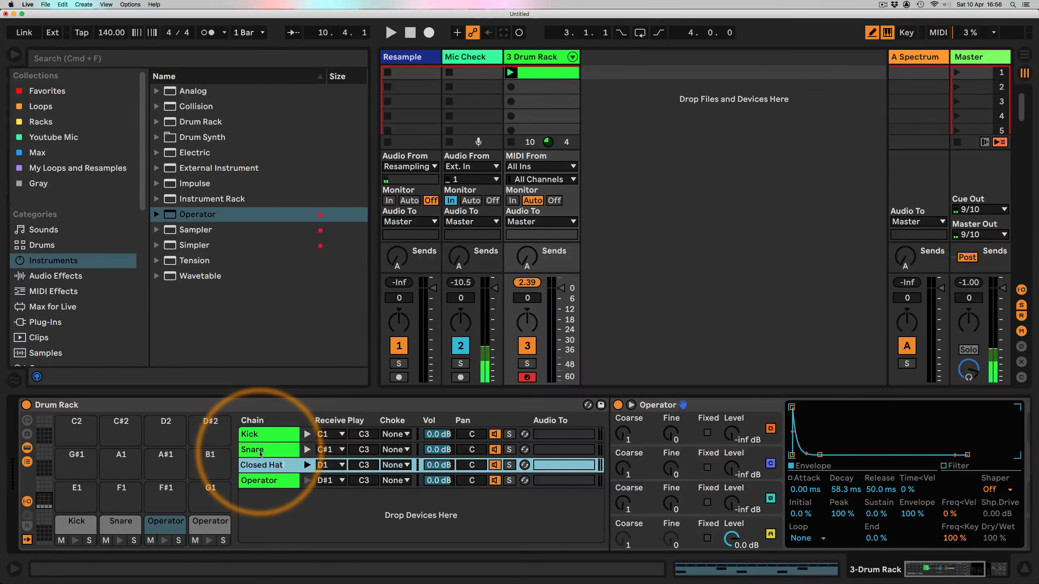
{"action": "type", "text": "Closed Hat"}
{"action": "key", "text": "Return"}
Step: Rename the D#1 chain to Open Hat
{"action": "key", "text": "Down"}
{"action": "key", "text": "super+r"}
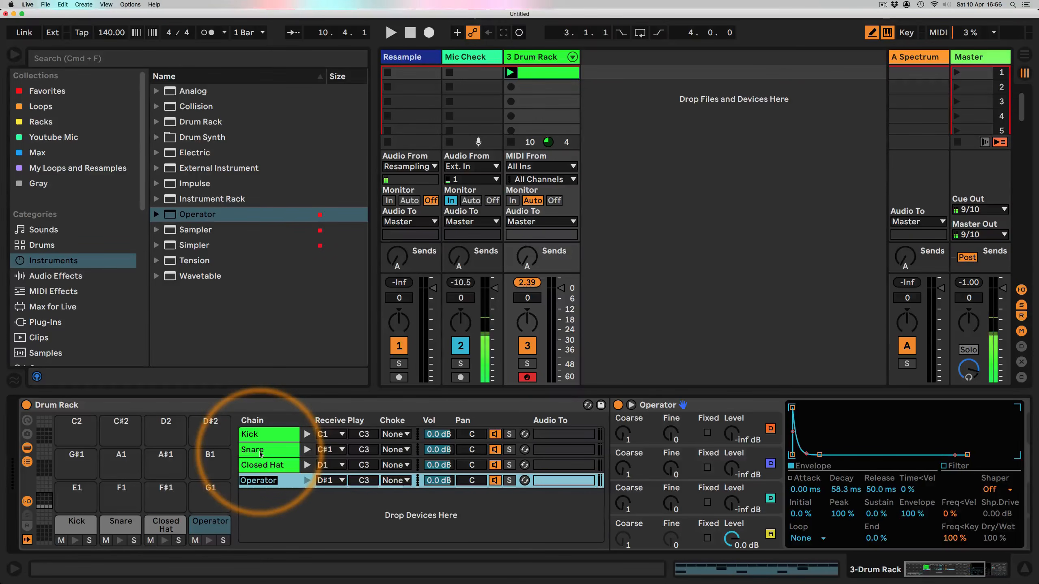
{"action": "type", "text": "O"}
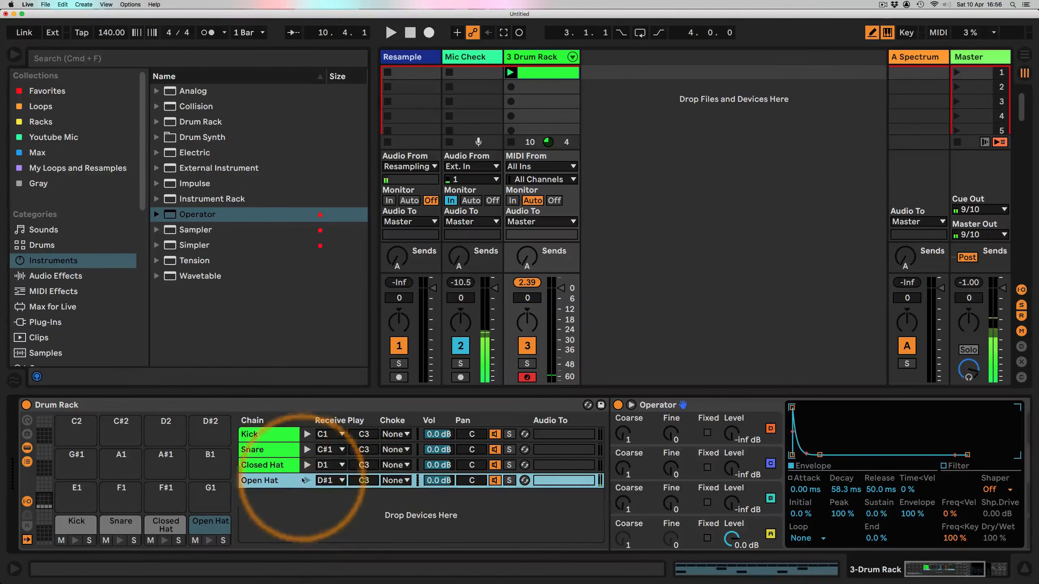
Step: Assign both the Closed Hat and Open Hat chains to choke group 16
{"action": "left_click", "coordinate": [282, 466]}
{"action": "left_click", "coordinate": [270, 481], "text": "shift"}
{"action": "left_click", "coordinate": [395, 465]}
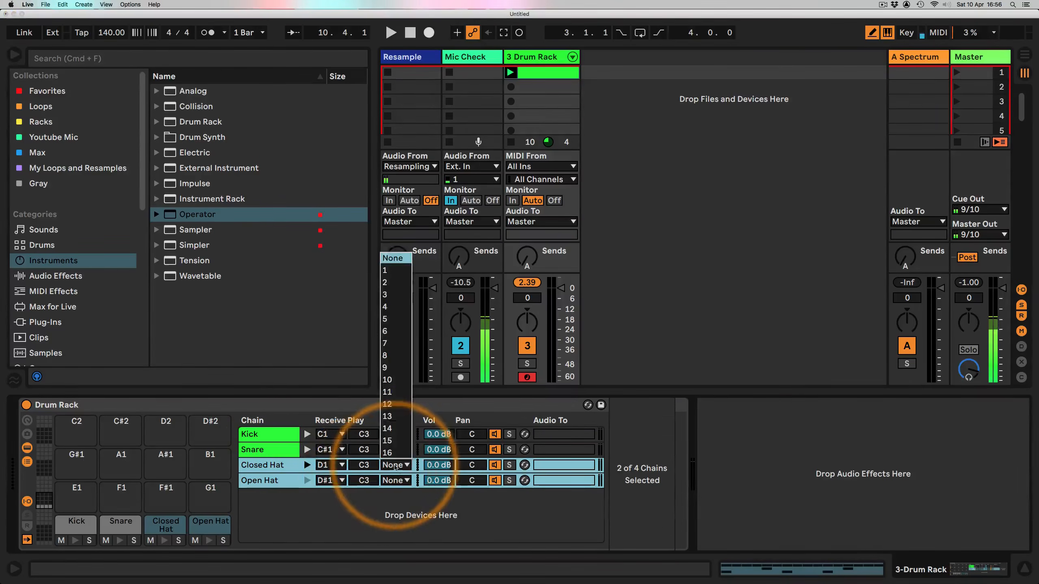
{"action": "left_click", "coordinate": [396, 453]}
{"action": "left_click", "coordinate": [277, 466]}
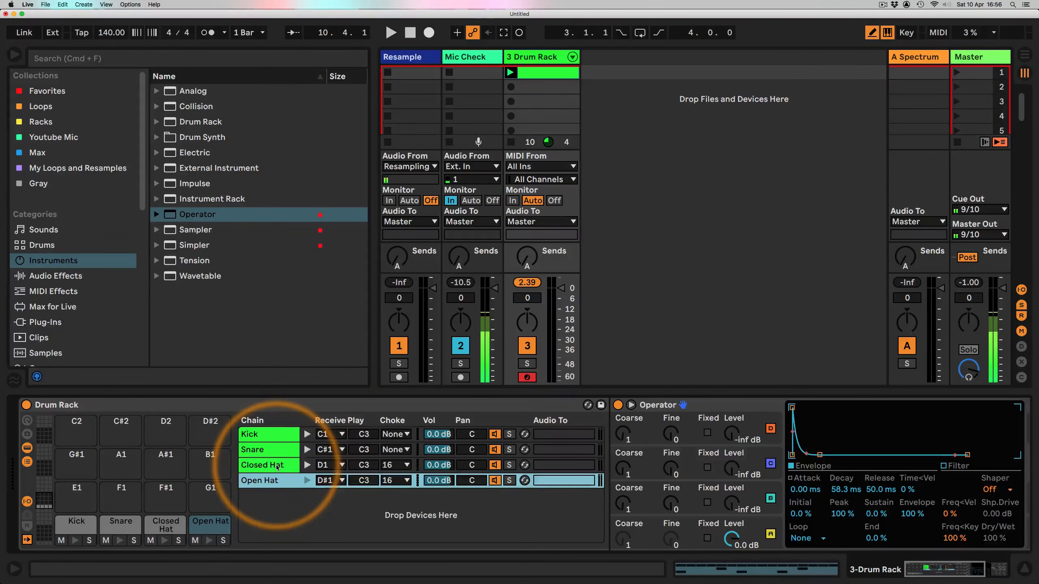
Step: Open the drum clip and add Open Hat notes on the offbeats at 1.1.3, 1.2.3, 1.3.3 and 1.4.3
{"action": "left_click", "coordinate": [269, 482]}
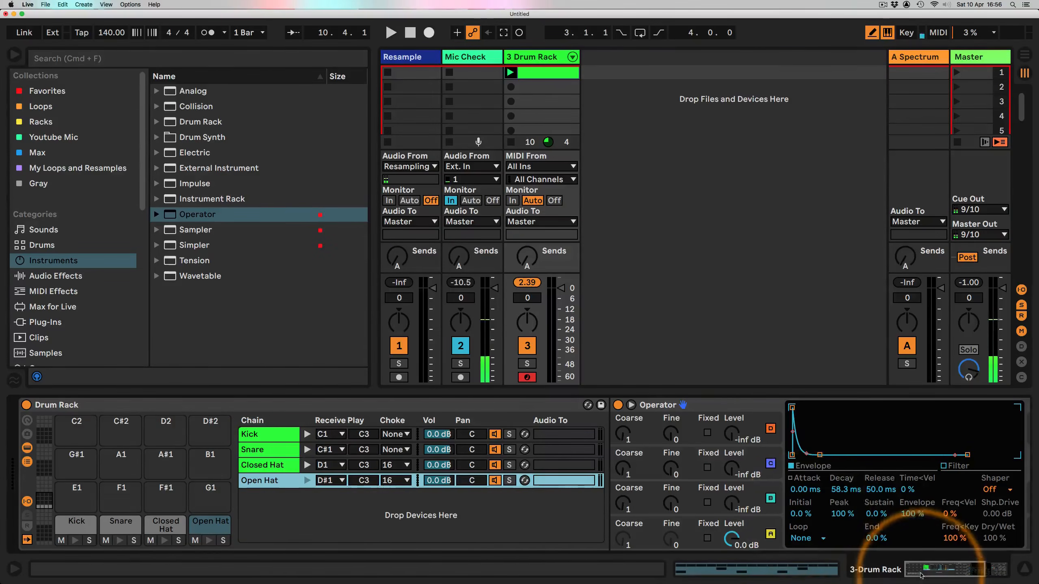
{"action": "left_click_drag", "start_coordinate": [922, 573], "coordinate": [949, 574]}
{"action": "left_click", "coordinate": [497, 534]}
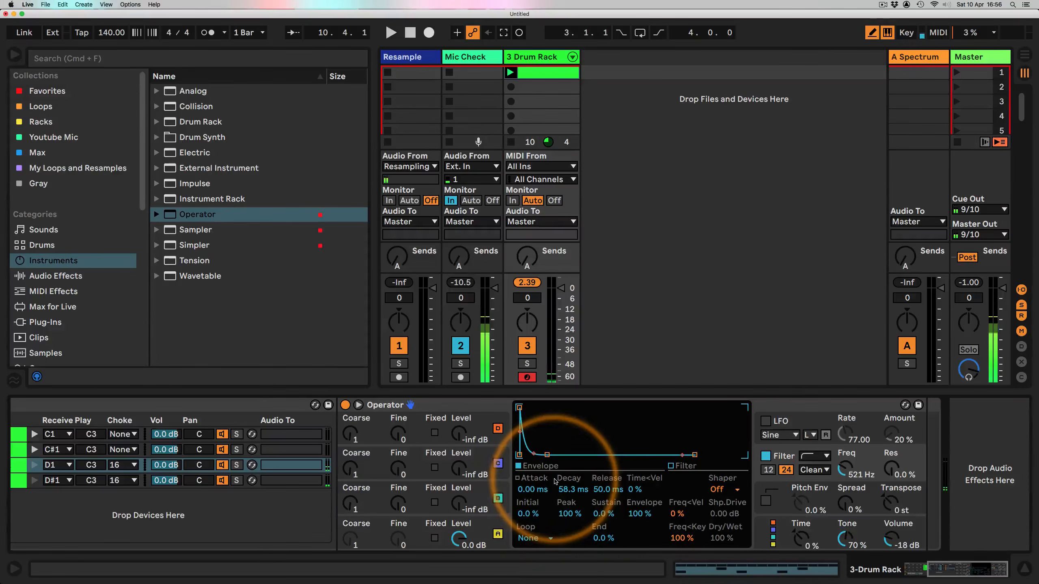
{"action": "scroll", "coordinate": [551, 506], "scroll_direction": "left", "scroll_amount": 10}
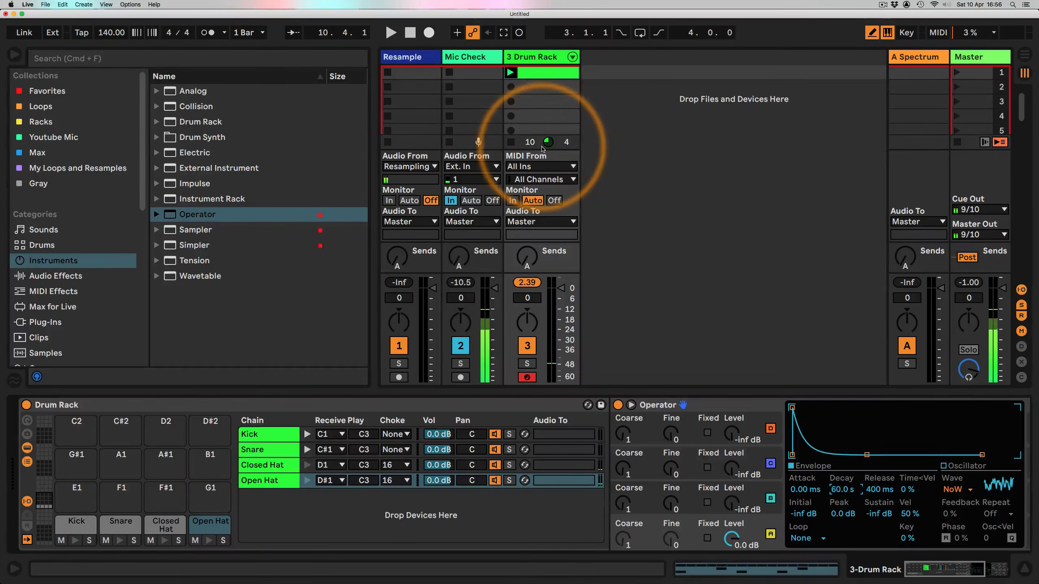
{"action": "double_click", "coordinate": [548, 72]}
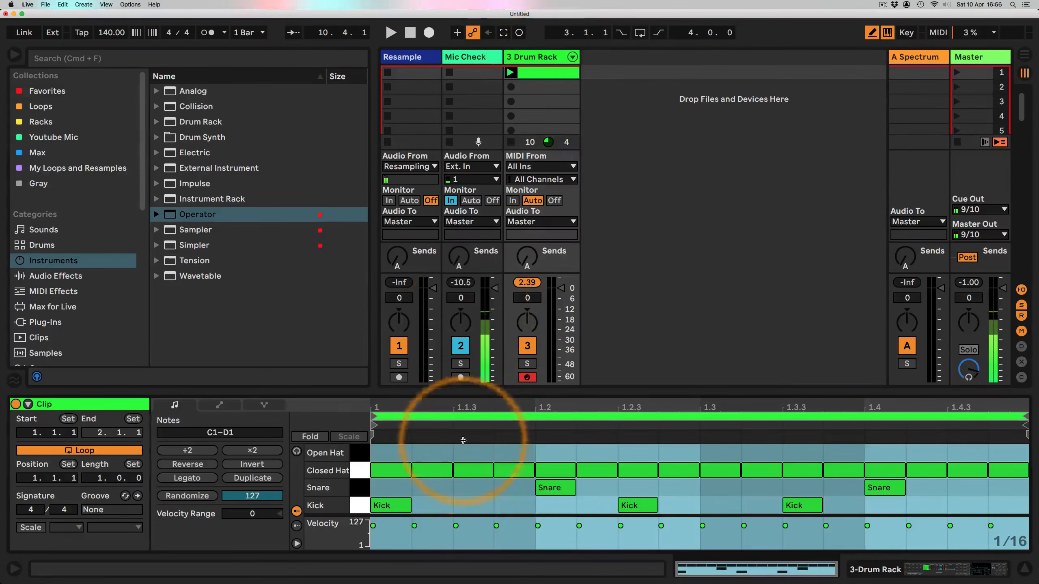
{"action": "left_click", "coordinate": [463, 440]}
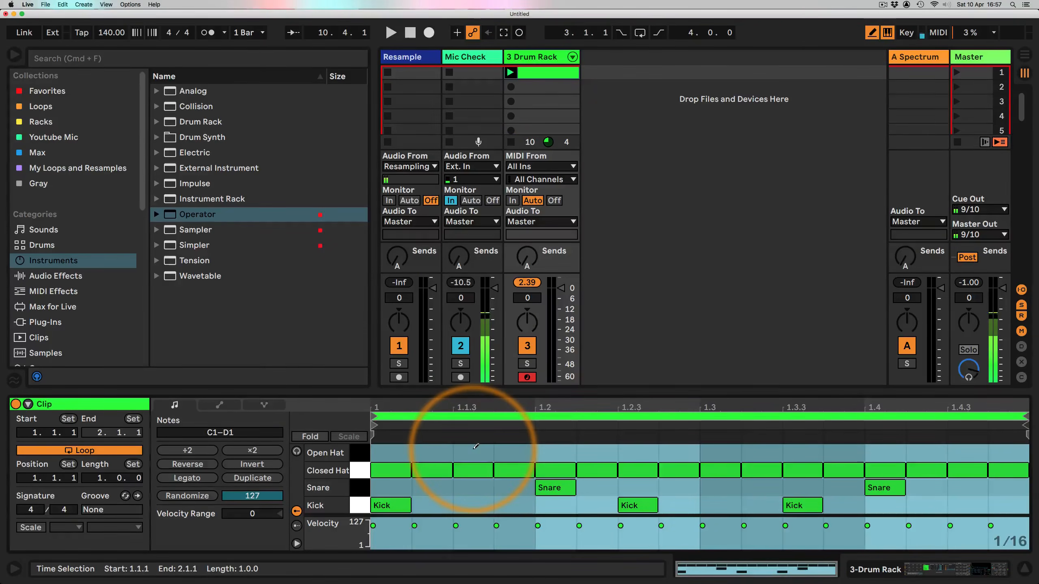
{"action": "left_click", "coordinate": [473, 451]}
{"action": "left_click", "coordinate": [637, 452]}
{"action": "left_click", "coordinate": [795, 451]}
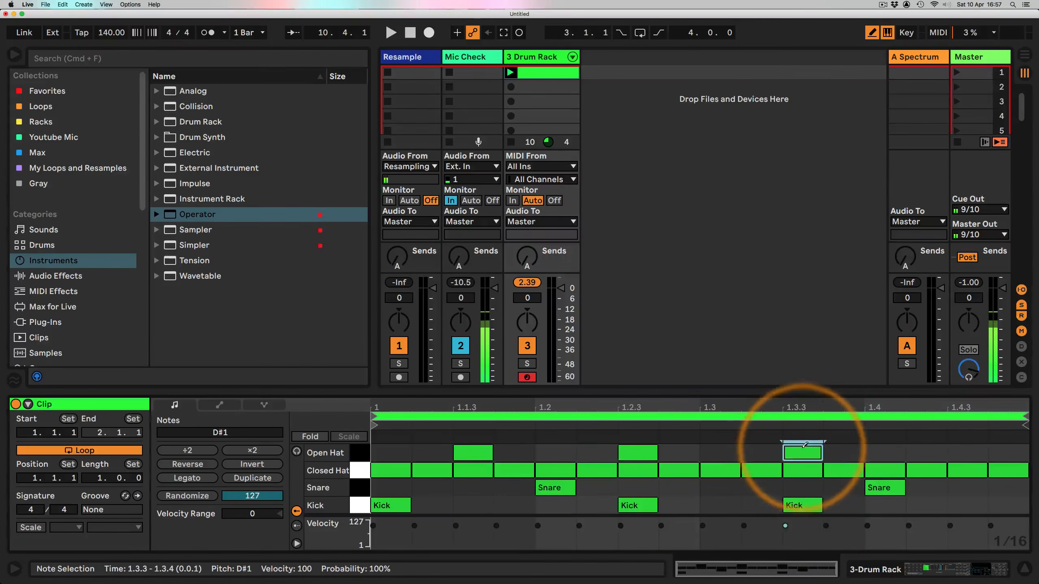
{"action": "left_click", "coordinate": [966, 449]}
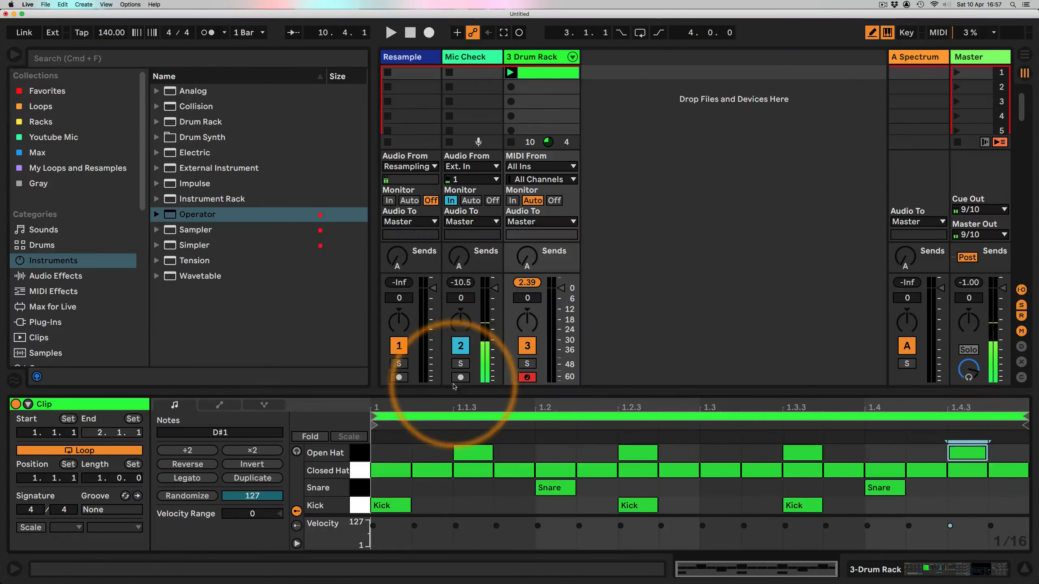
Step: Select all Open Hat notes and set their chance to 55% while playing the clip
{"action": "left_click", "coordinate": [327, 452]}
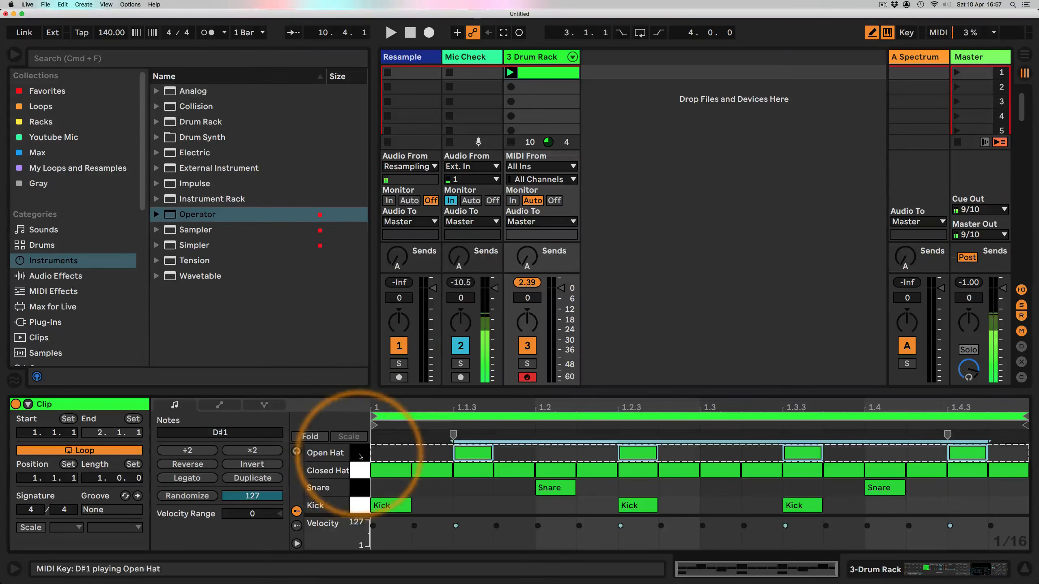
{"action": "left_click", "coordinate": [297, 526]}
{"action": "left_click", "coordinate": [456, 533]}
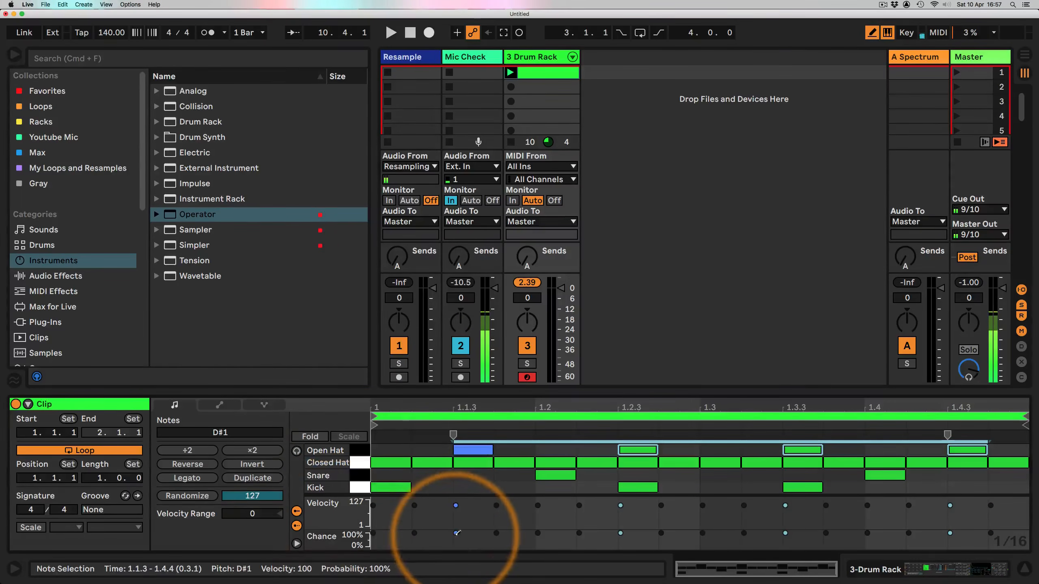
{"action": "left_click_drag", "start_coordinate": [456, 533], "coordinate": [456, 542]}
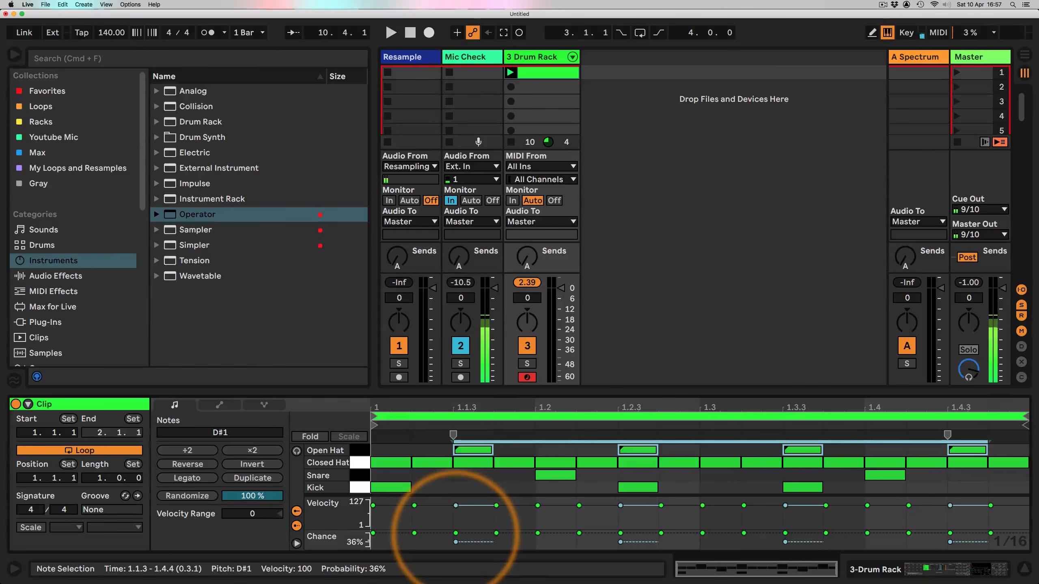
{"action": "left_click", "coordinate": [431, 462]}
{"action": "key", "text": "space"}
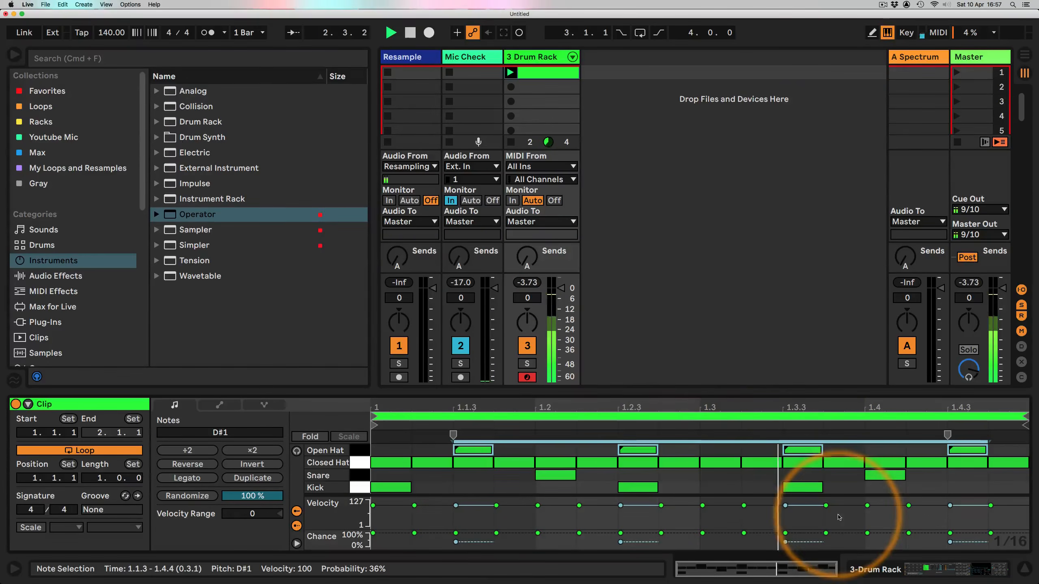
{"action": "left_click", "coordinate": [454, 541]}
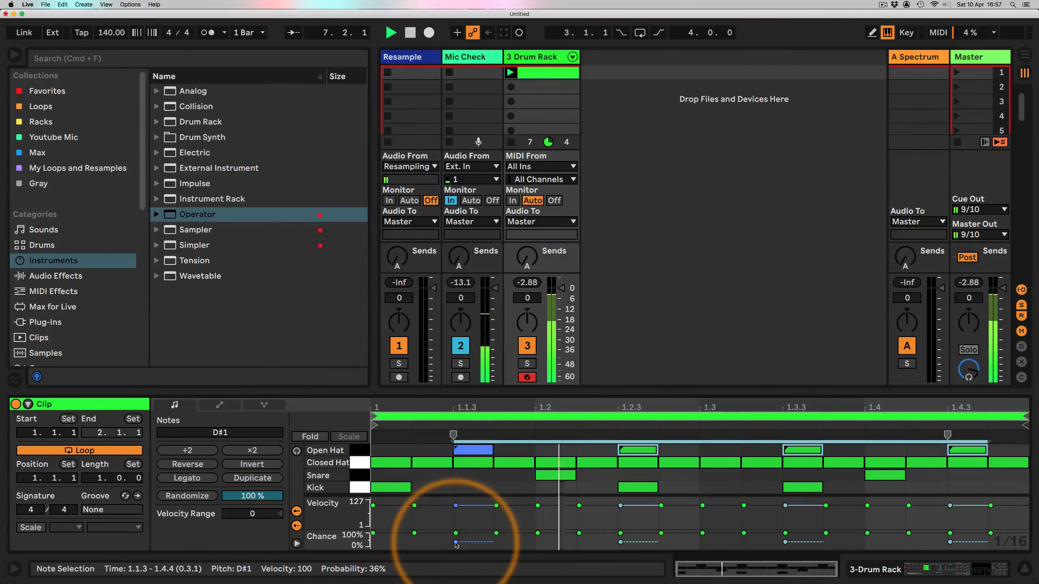
{"action": "left_click_drag", "start_coordinate": [455, 542], "coordinate": [452, 569]}
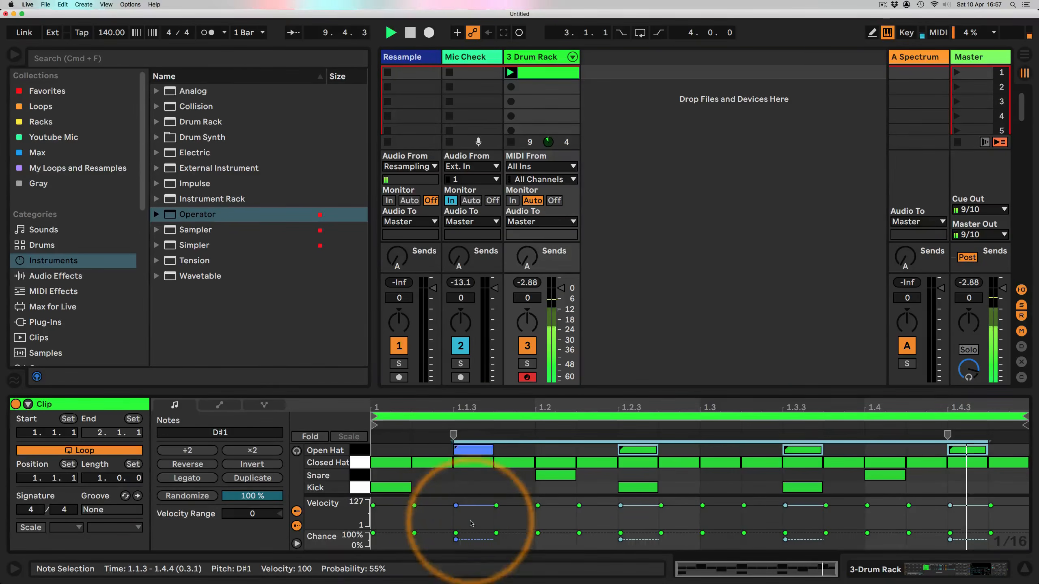
Step: Delete and restore the Closed Hat note beneath the first Open Hat note, then stop playback
{"action": "double_click", "coordinate": [483, 464]}
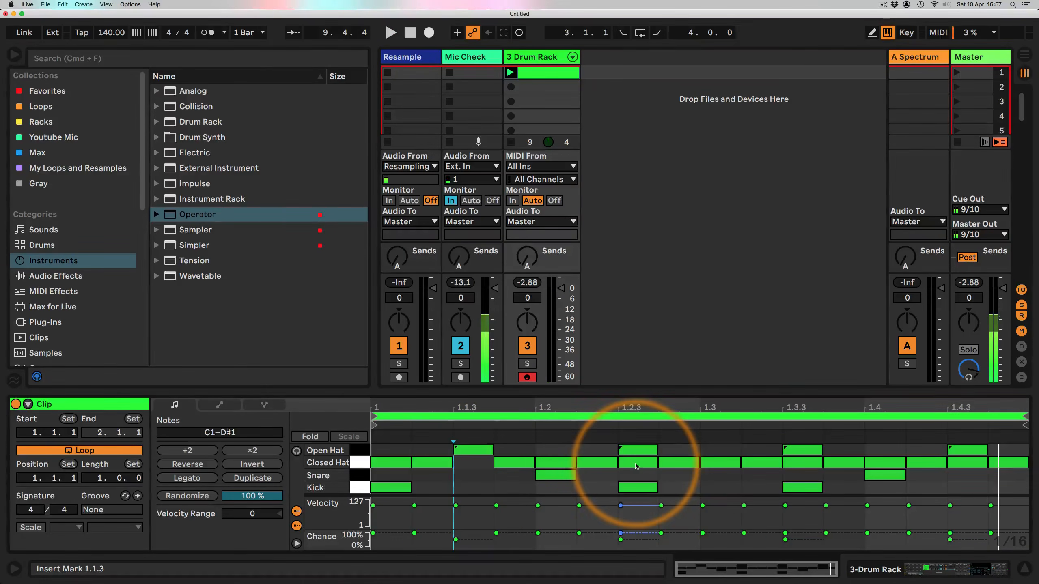
{"action": "double_click", "coordinate": [481, 464]}
{"action": "left_click", "coordinate": [327, 450]}
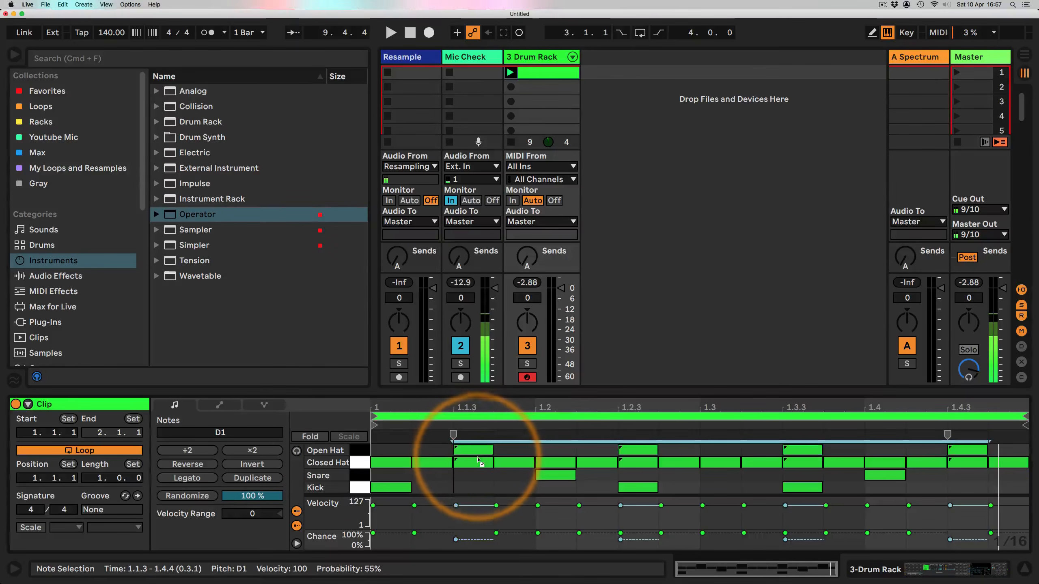
{"action": "left_click_drag", "start_coordinate": [476, 453], "coordinate": [476, 466]}
{"action": "left_click", "coordinate": [437, 450]}
{"action": "key", "text": "space"}
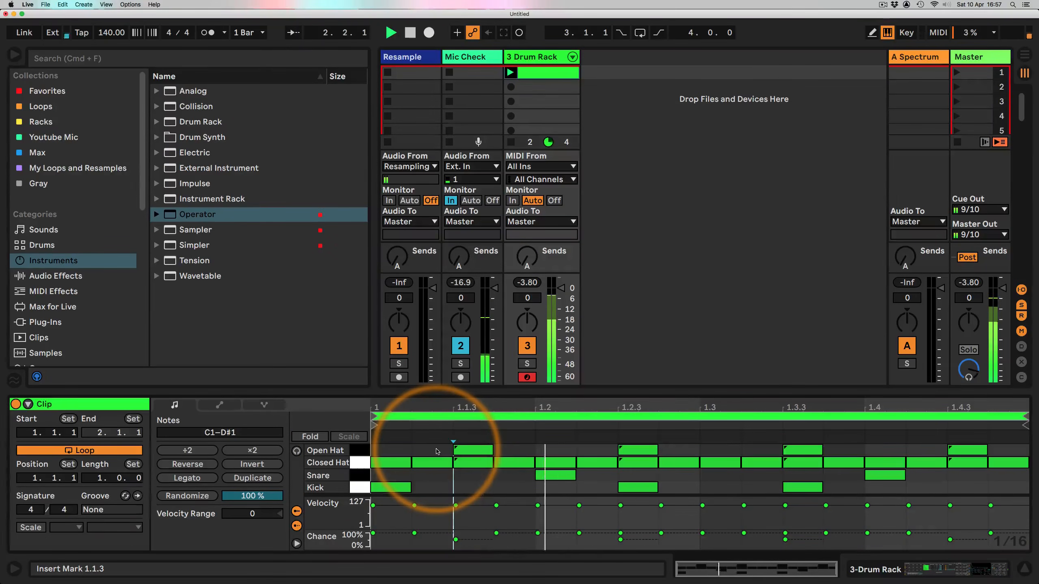
Step: In the Open Hat's Operator, raise the filter frequency to about 2.41 kHz and shorten the decay to about 32.1 ms
{"action": "left_click", "coordinate": [936, 569]}
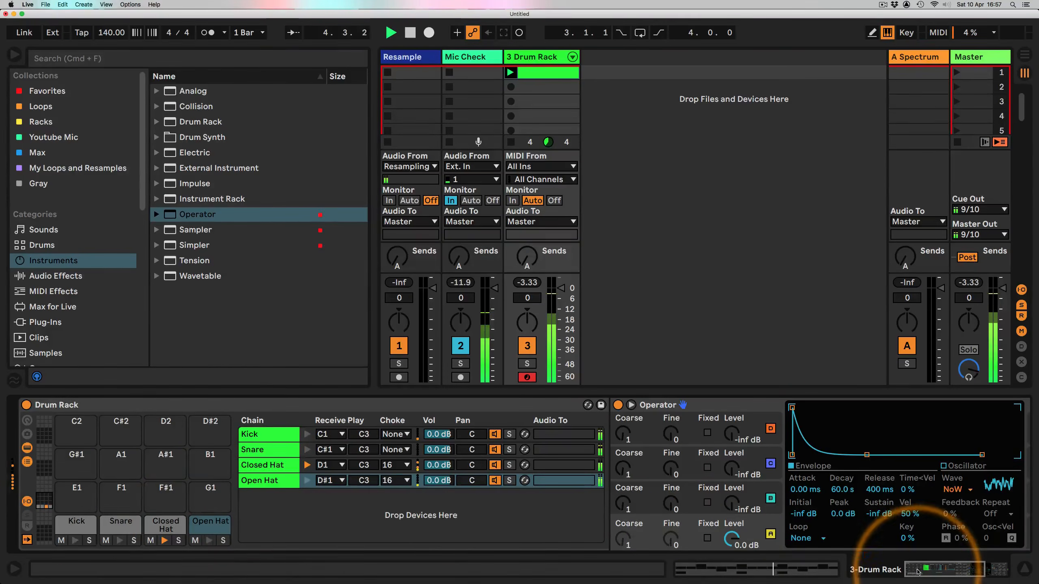
{"action": "mouse_move", "coordinate": [918, 573]}
{"action": "left_mouse_down"}
{"action": "mouse_move", "coordinate": [954, 573]}
{"action": "mouse_move", "coordinate": [912, 573]}
{"action": "left_mouse_up"}
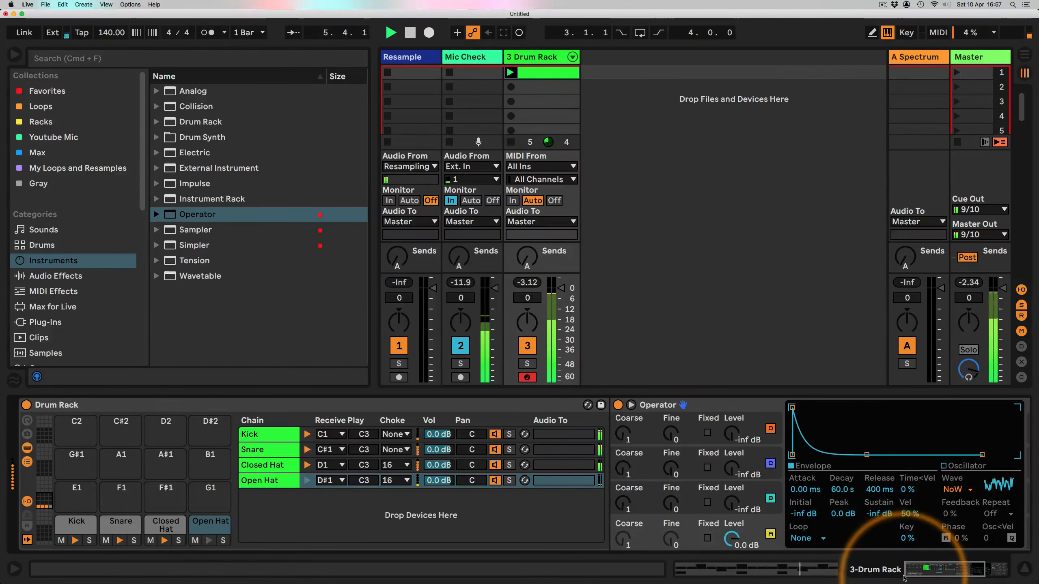
{"action": "left_click", "coordinate": [27, 501]}
{"action": "left_click", "coordinate": [198, 504]}
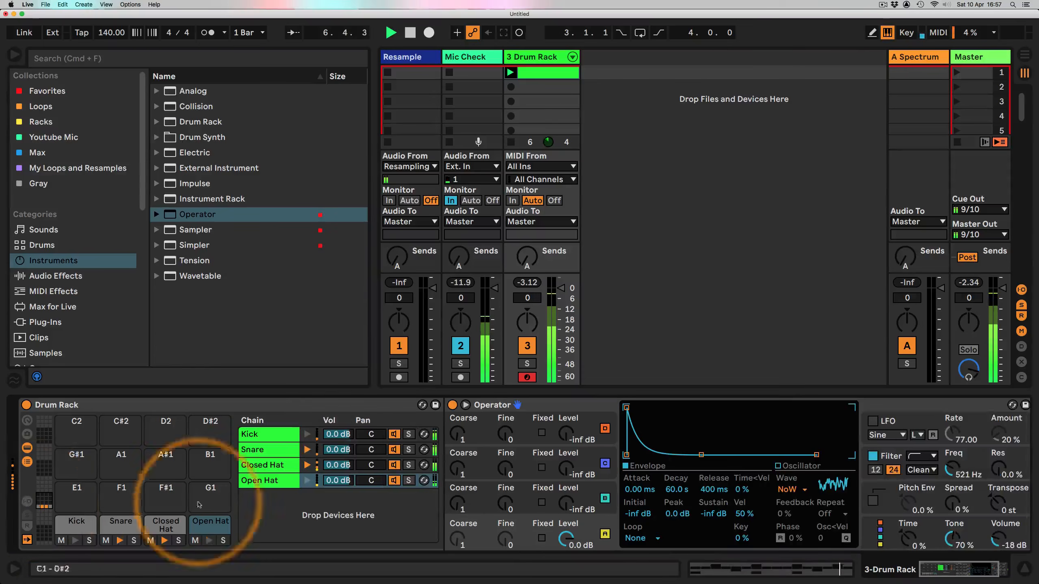
{"action": "left_click", "coordinate": [27, 449]}
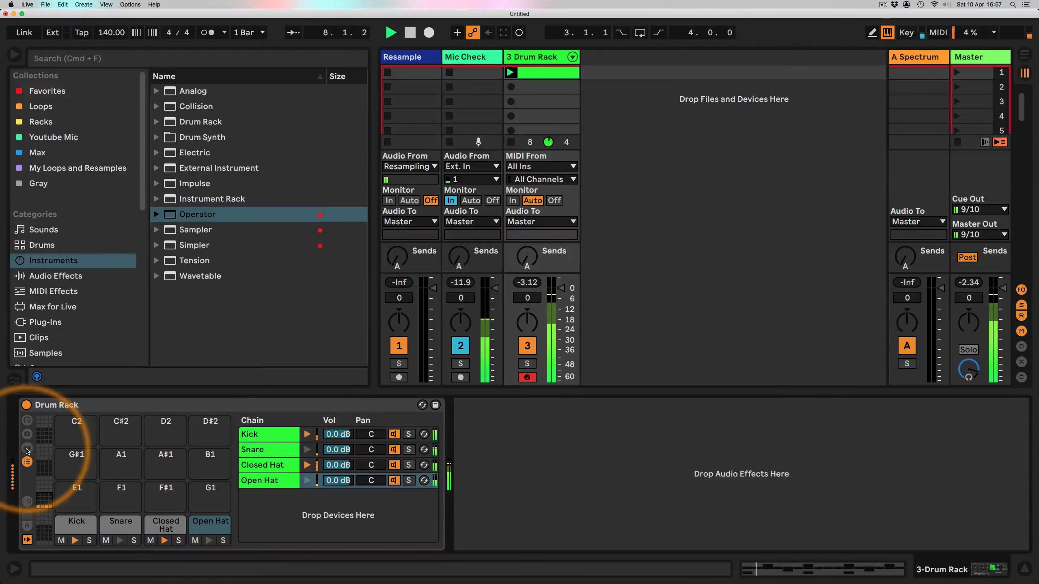
{"action": "left_click", "coordinate": [27, 448]}
{"action": "left_click", "coordinate": [27, 461]}
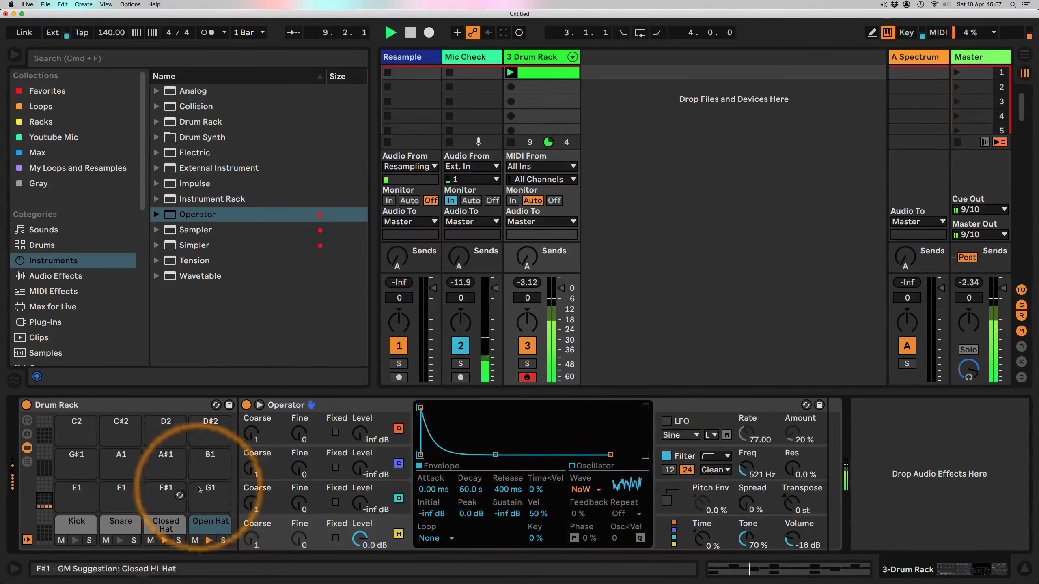
{"action": "left_click_drag", "start_coordinate": [743, 470], "coordinate": [742, 458]}
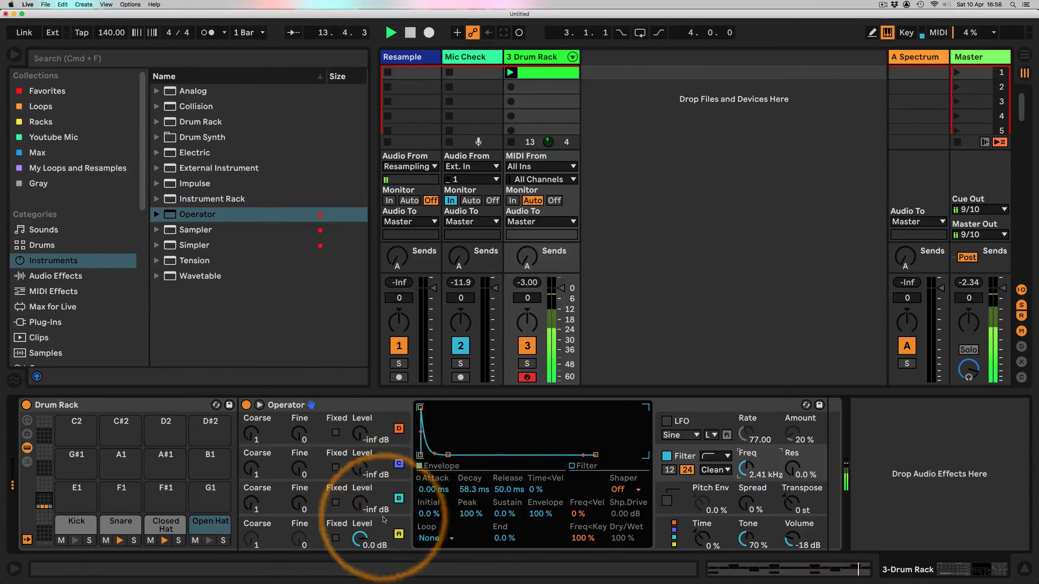
{"action": "left_click_drag", "start_coordinate": [448, 455], "coordinate": [442, 454]}
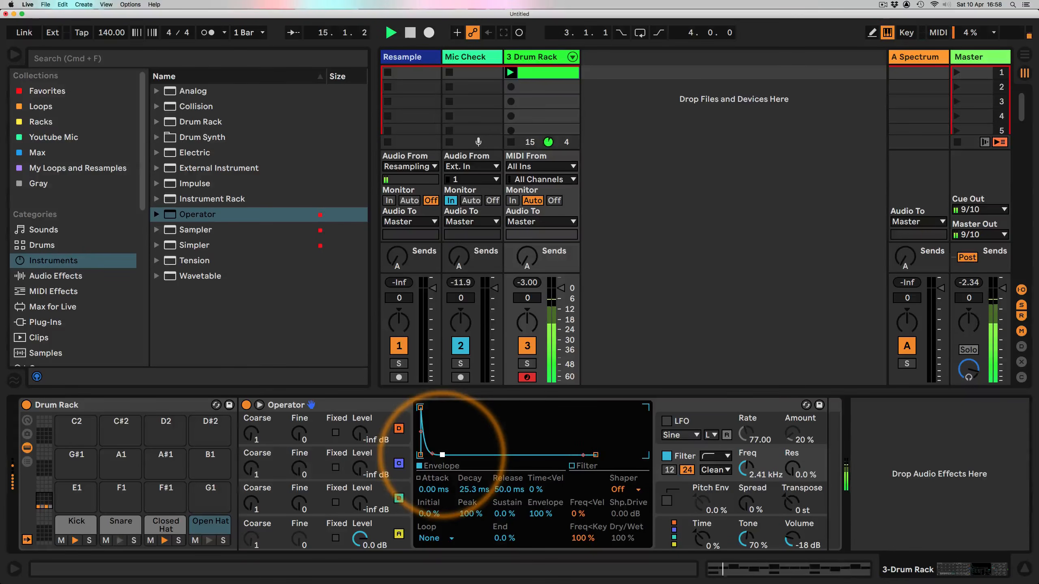
Step: Set the chance of the Open Hat notes in the clip to 73%
{"action": "left_click", "coordinate": [540, 70]}
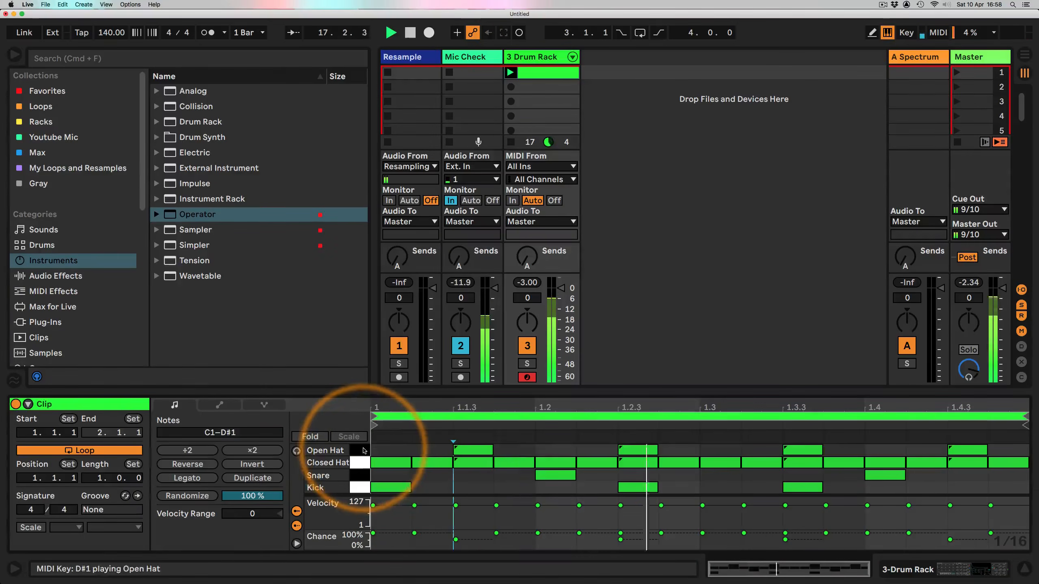
{"action": "left_click", "coordinate": [327, 450]}
{"action": "left_click_drag", "start_coordinate": [456, 540], "coordinate": [456, 536]}
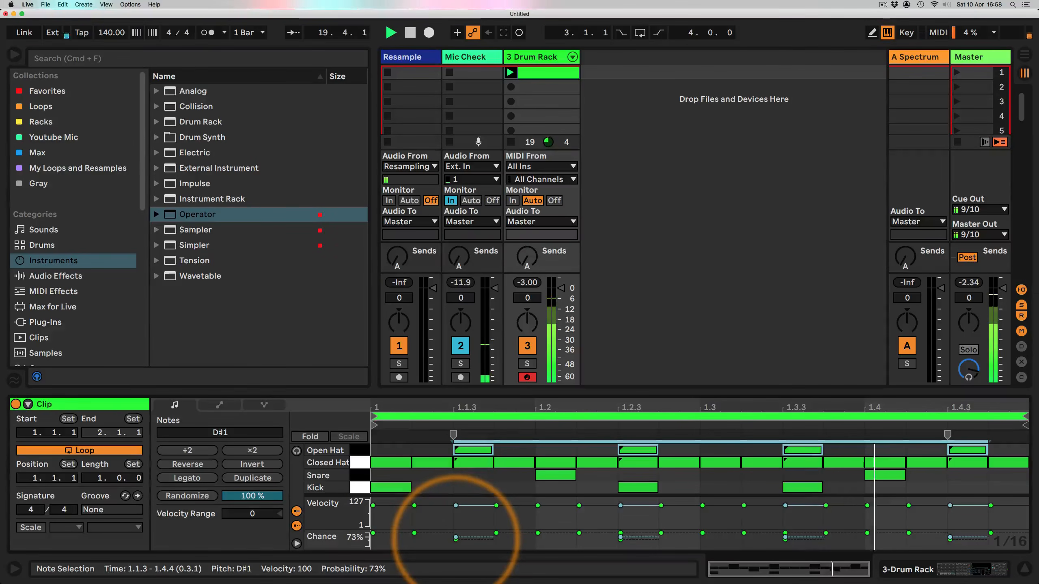
Step: Raise the Open Hat Operator's filter frequency to about 6.67 kHz, comparing with the Closed Hat pad
{"action": "left_click", "coordinate": [893, 575]}
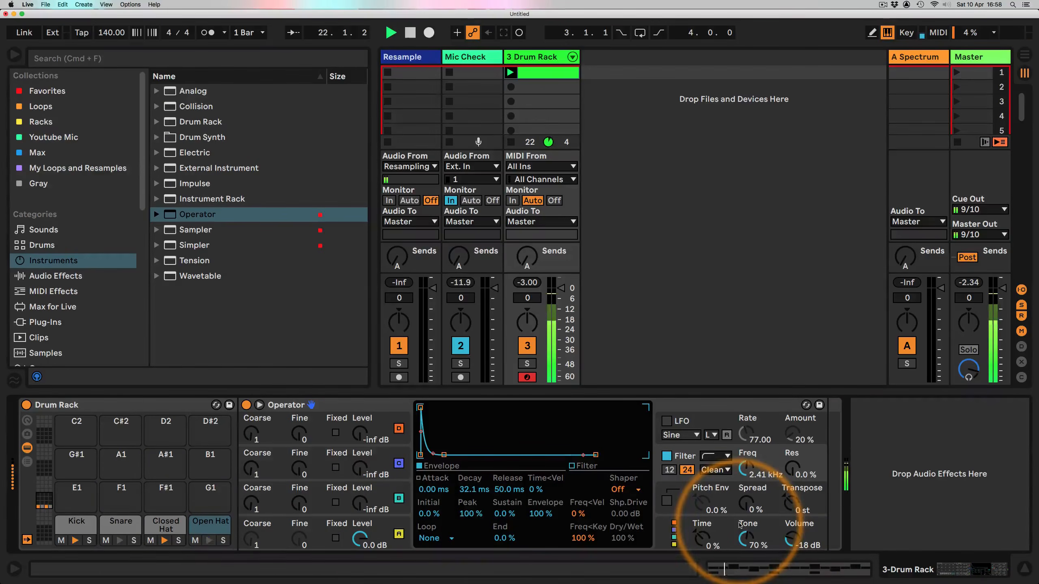
{"action": "left_click", "coordinate": [374, 532]}
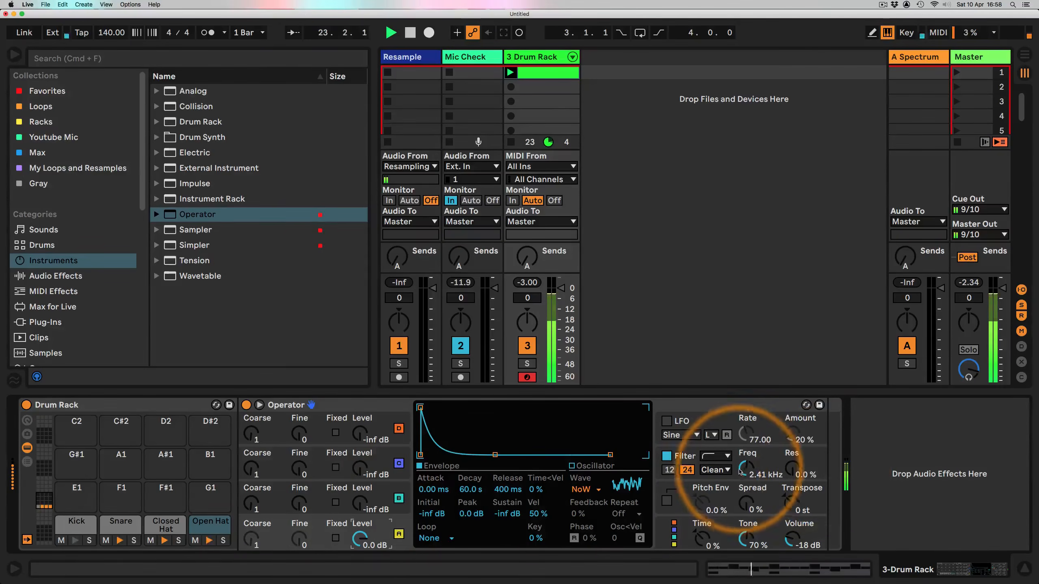
{"action": "left_click_drag", "start_coordinate": [740, 471], "coordinate": [741, 461]}
{"action": "left_click", "coordinate": [164, 526]}
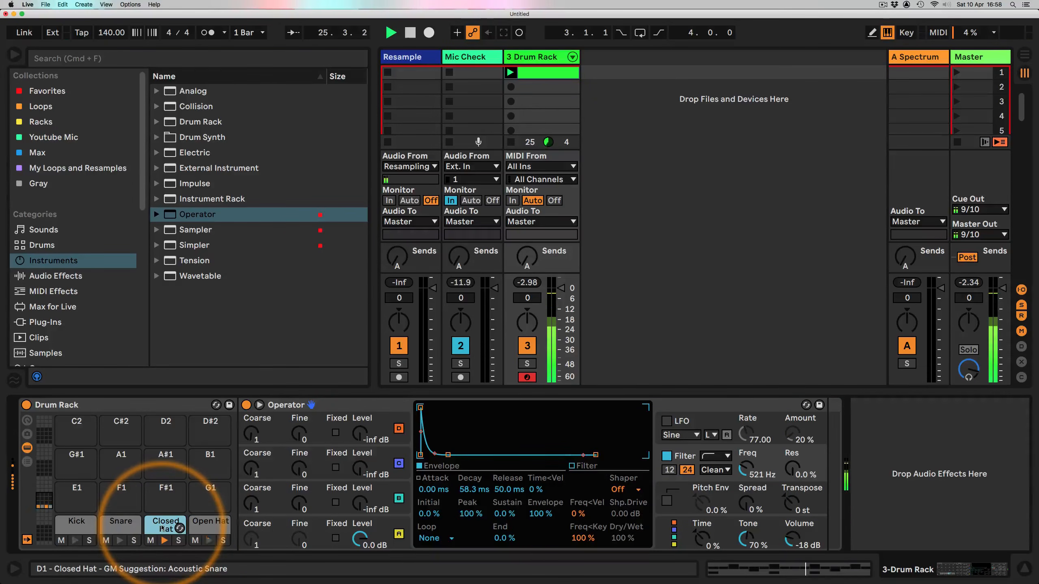
{"action": "left_click", "coordinate": [204, 527]}
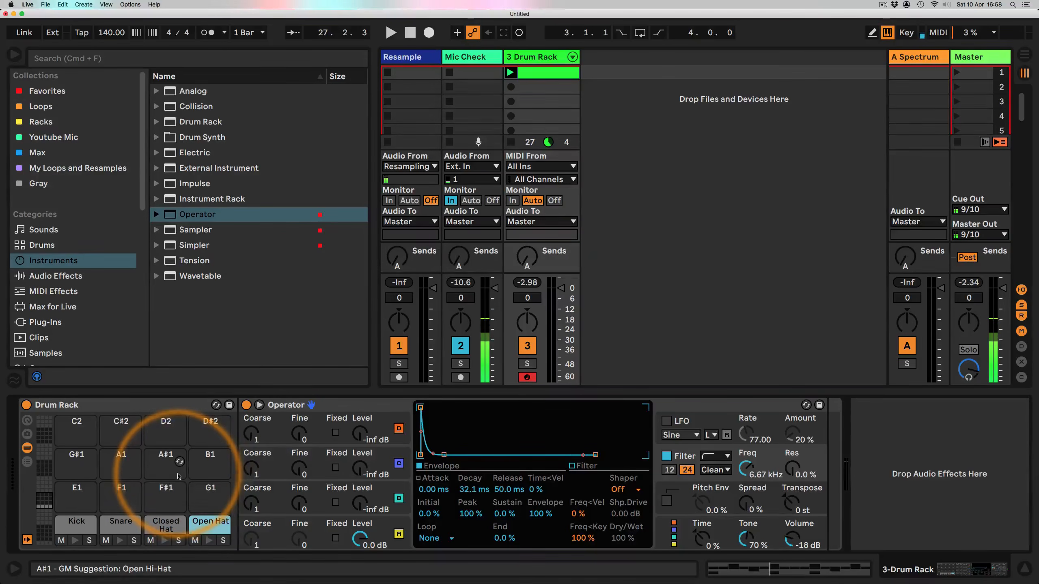
Step: Drop an Operator from the browser onto the E1 pad and name it Ride
{"action": "left_click_drag", "start_coordinate": [205, 215], "coordinate": [76, 503]}
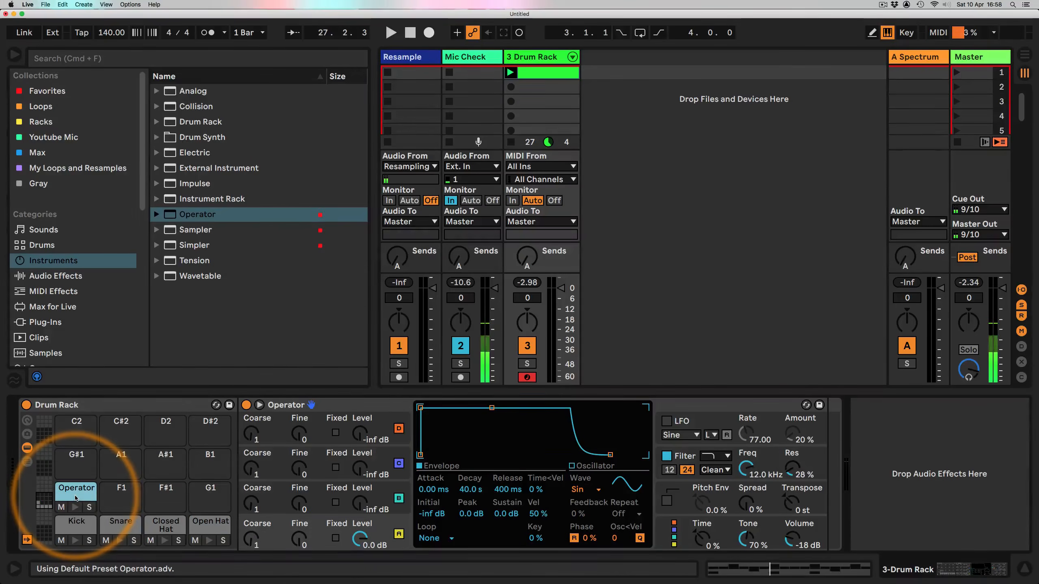
{"action": "type", "text": "e"}
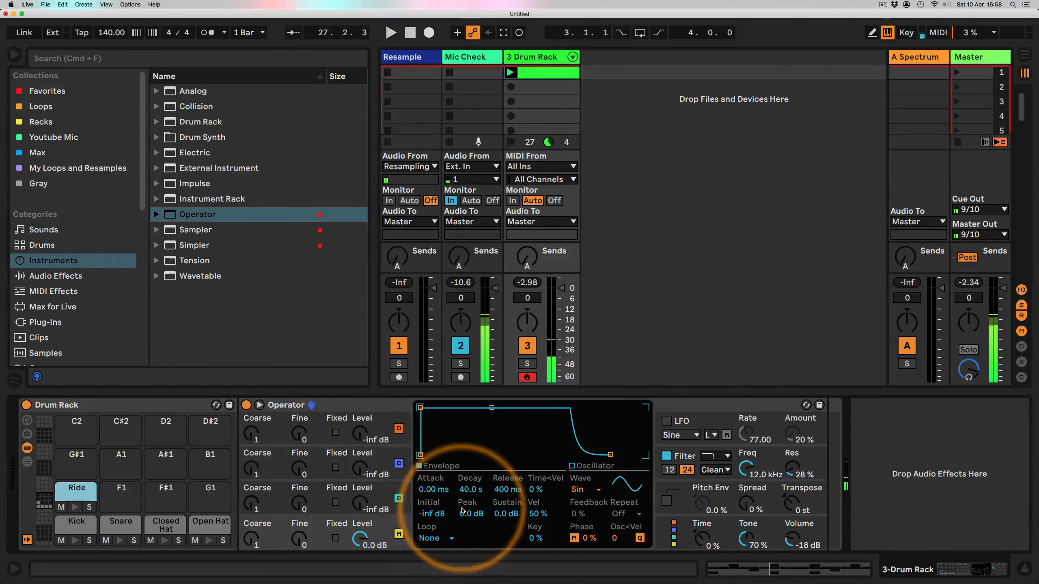
Step: Give the Ride's oscillator a Noise Looped waveform and shape its envelope to about 687 ms decay
{"action": "left_click", "coordinate": [583, 489]}
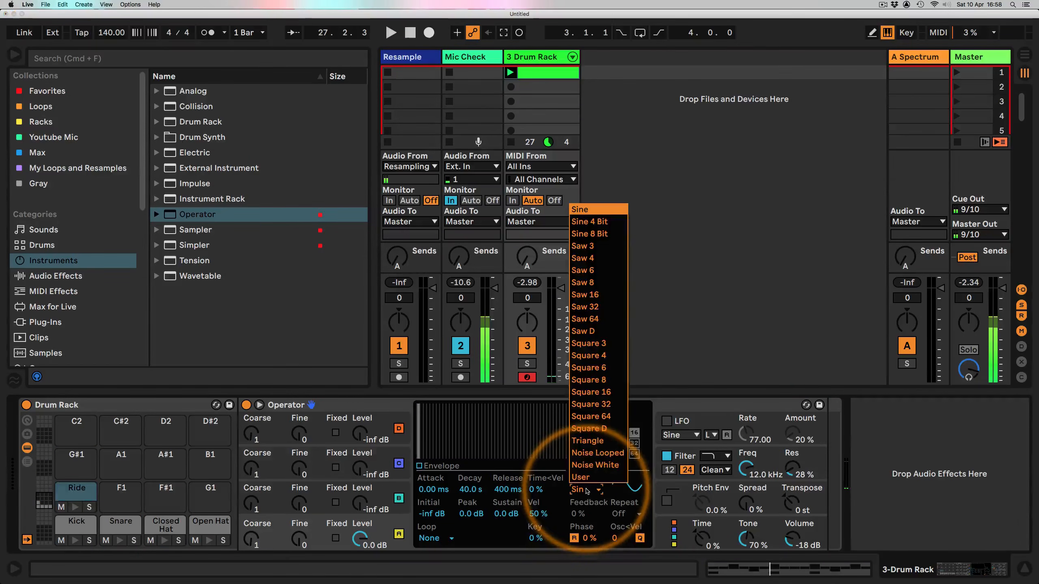
{"action": "left_click", "coordinate": [598, 454]}
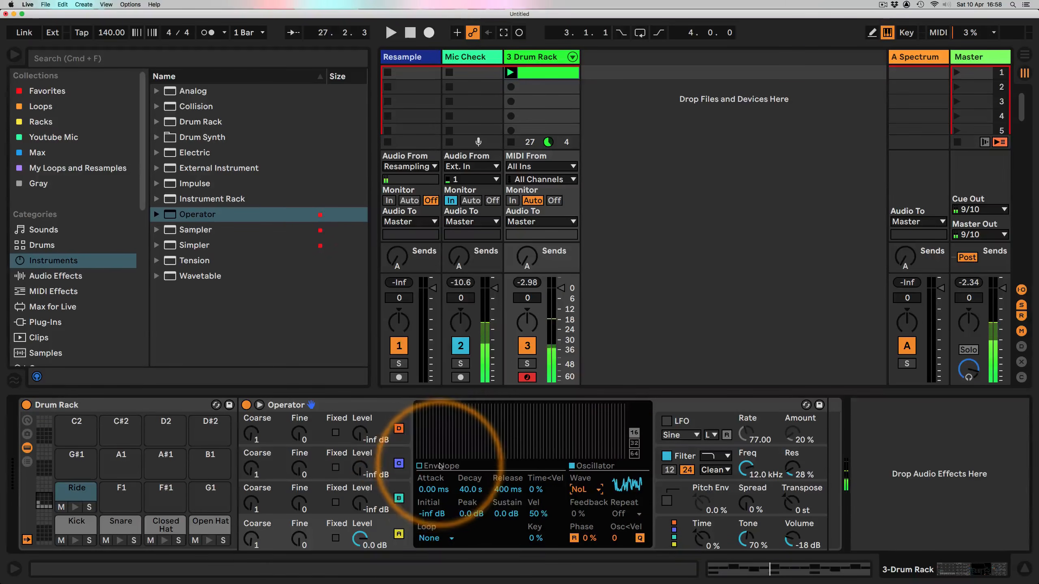
{"action": "left_click", "coordinate": [420, 466]}
{"action": "left_click_drag", "start_coordinate": [492, 408], "coordinate": [458, 455]}
{"action": "left_click_drag", "start_coordinate": [496, 490], "coordinate": [472, 486]}
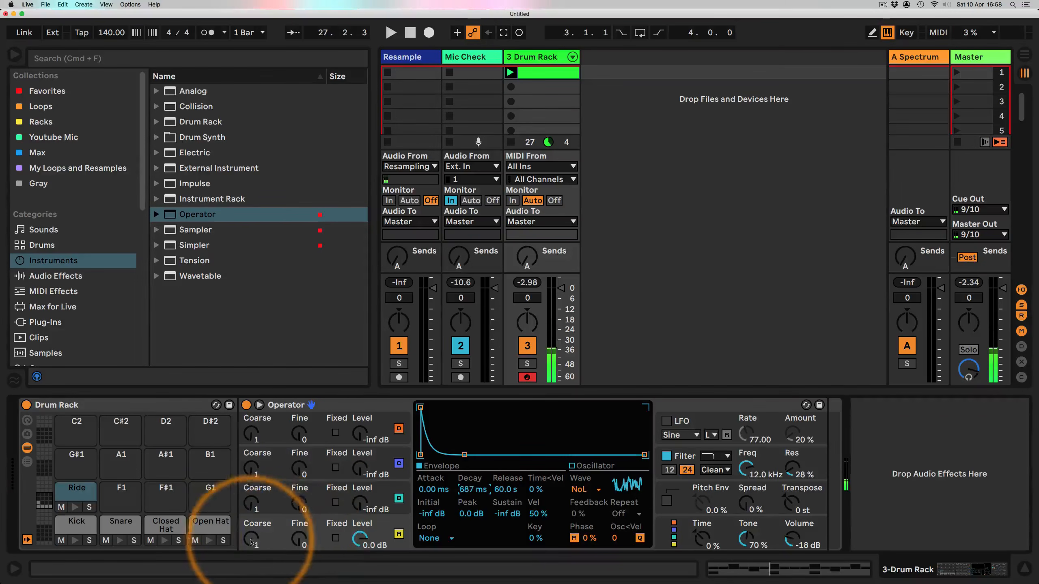
Step: Switch the Ride's oscillator A to fixed frequency at about 637 Hz with a multiplier of 10
{"action": "left_click", "coordinate": [335, 538]}
{"action": "left_click", "coordinate": [252, 542]}
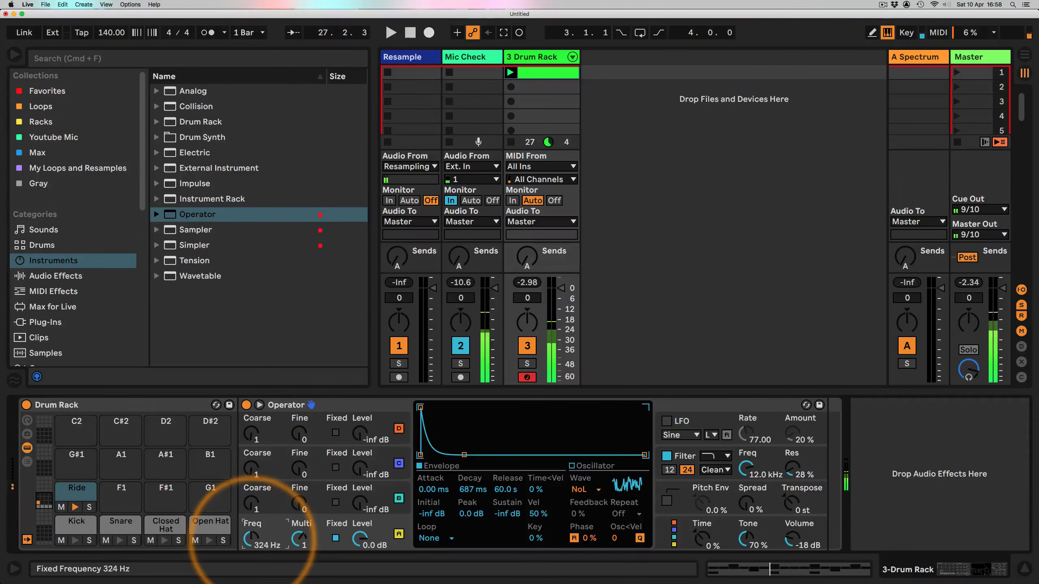
{"action": "left_click_drag", "start_coordinate": [253, 540], "coordinate": [297, 538]}
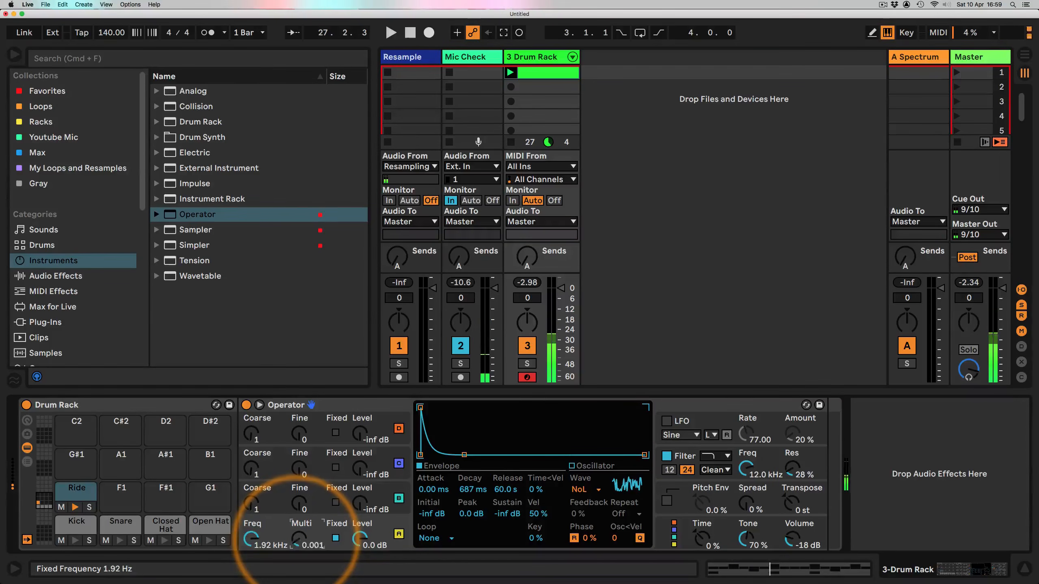
{"action": "left_click_drag", "start_coordinate": [298, 538], "coordinate": [250, 541]}
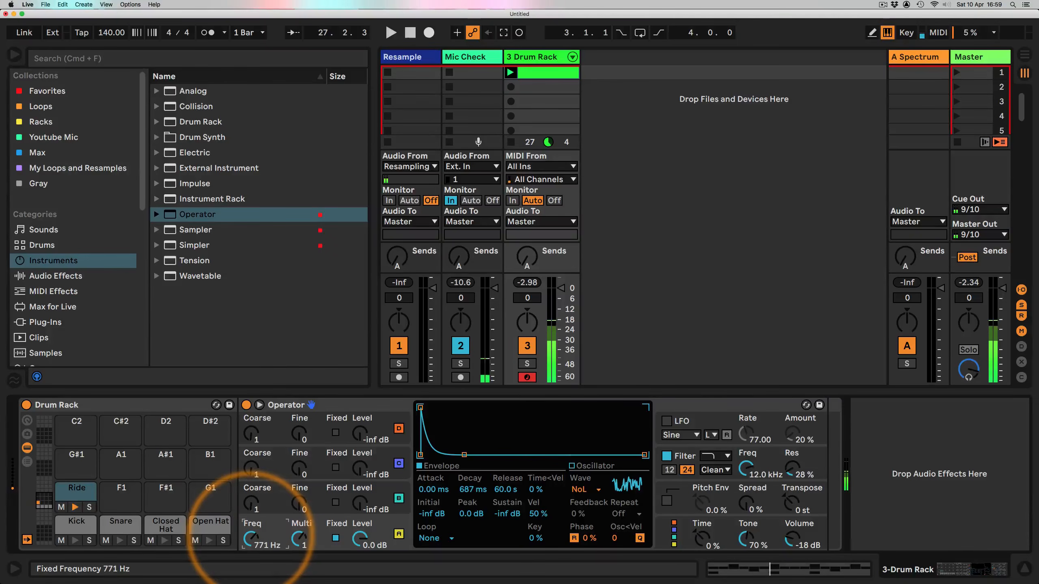
{"action": "left_click_drag", "start_coordinate": [251, 536], "coordinate": [302, 540]}
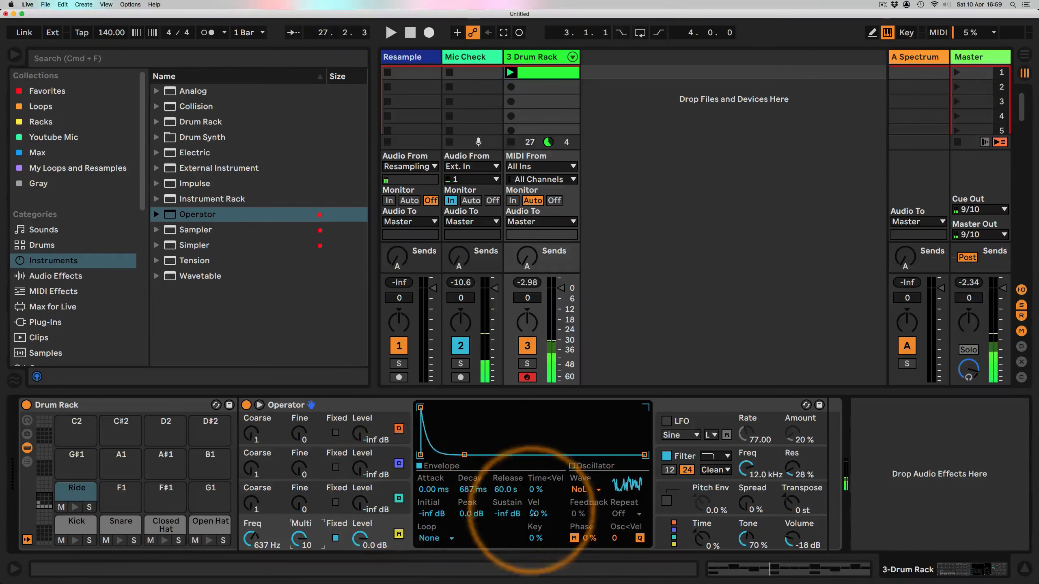
Step: Select the Ride's oscillator C and raise its level to about -5 dB
{"action": "key", "text": "space"}
{"action": "key", "text": "space"}
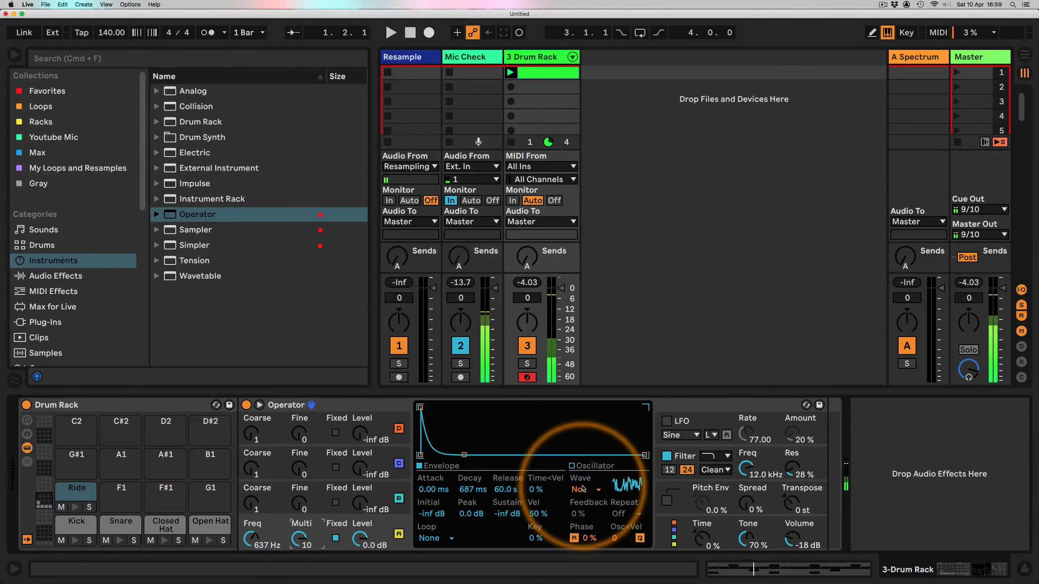
{"action": "left_click", "coordinate": [583, 489]}
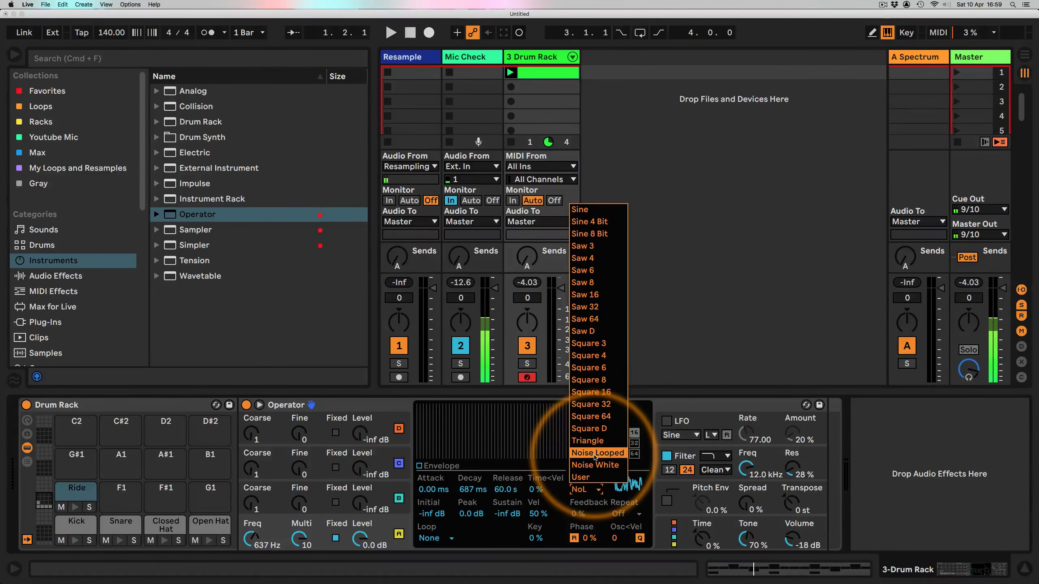
{"action": "left_click", "coordinate": [392, 490]}
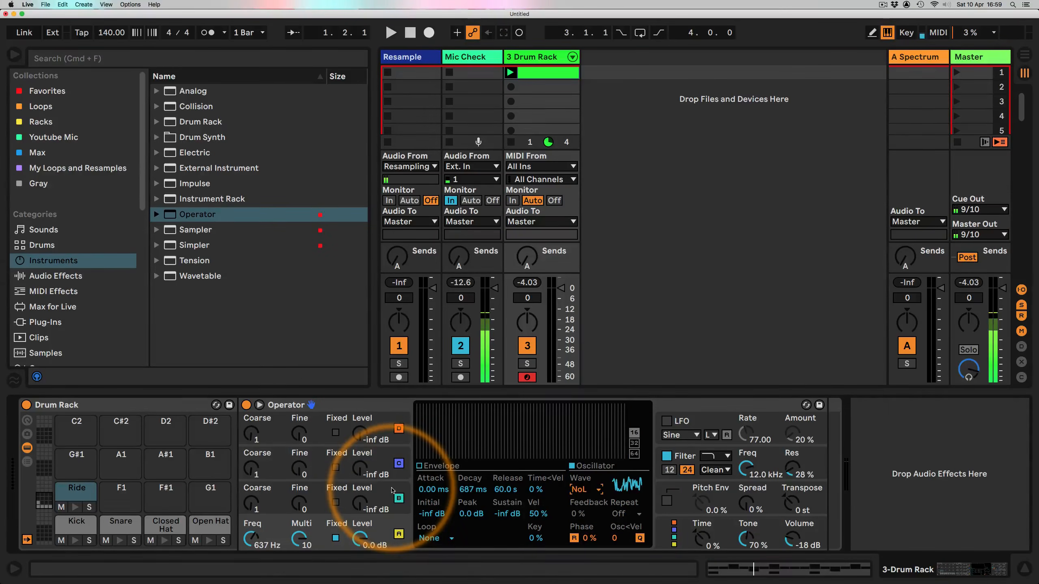
{"action": "left_click", "coordinate": [392, 490]}
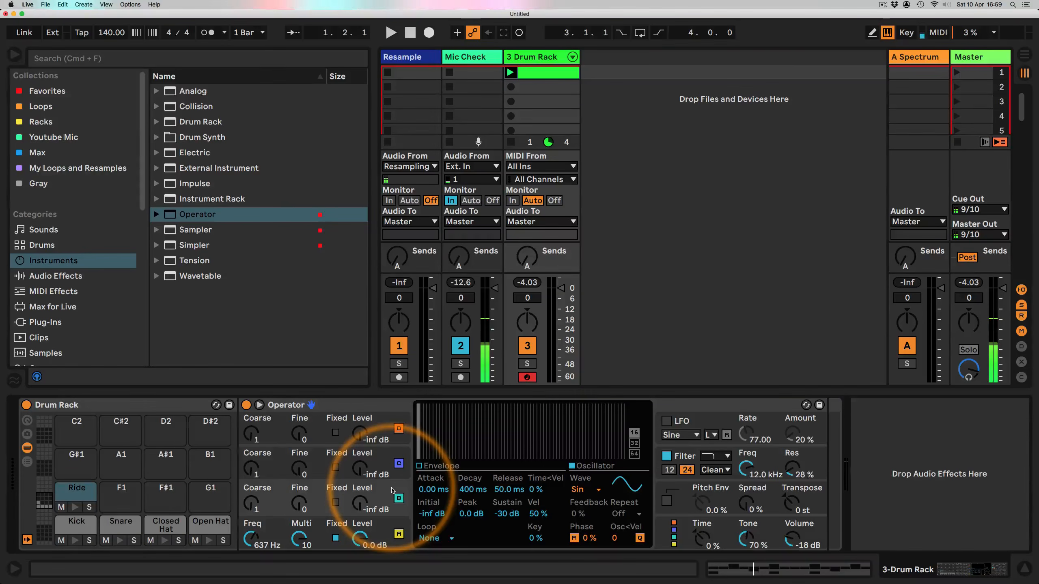
{"action": "left_click_drag", "start_coordinate": [360, 504], "coordinate": [359, 500]}
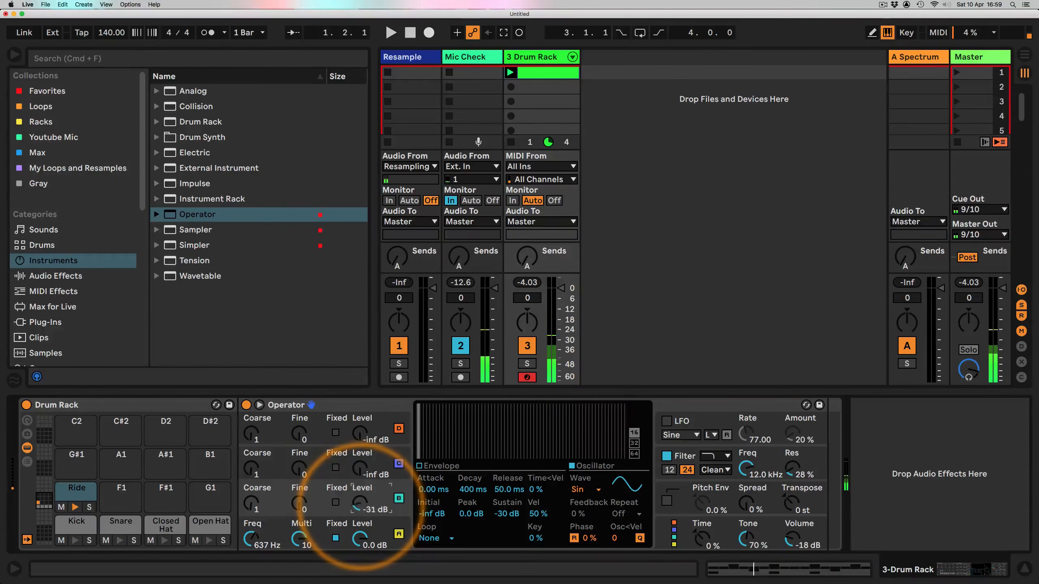
Step: Shape oscillator C's envelope to 60 s decay, 0 dB sustain and about 20 ms release
{"action": "left_click", "coordinate": [420, 467]}
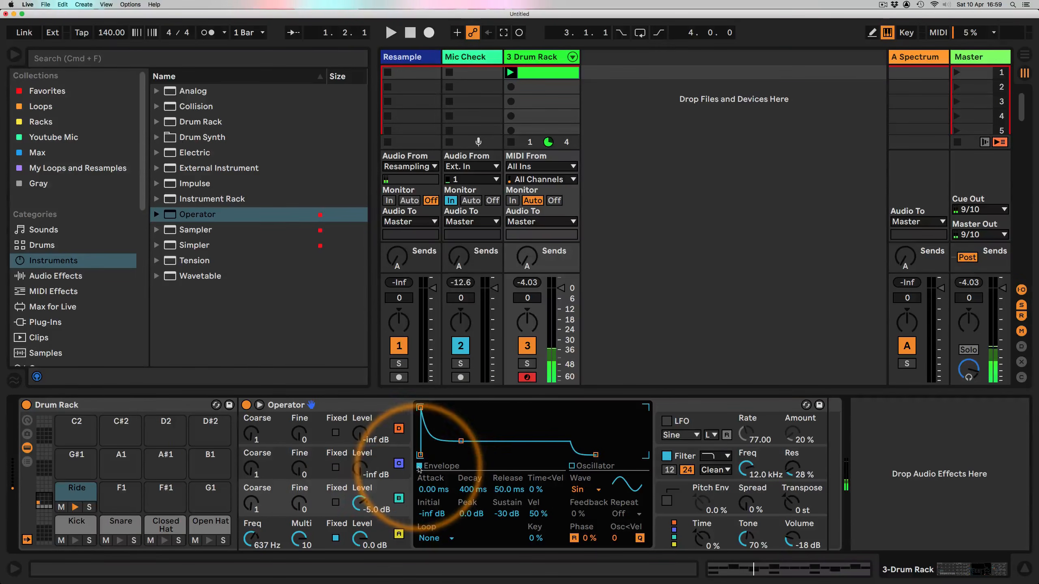
{"action": "left_click_drag", "start_coordinate": [460, 441], "coordinate": [494, 406]}
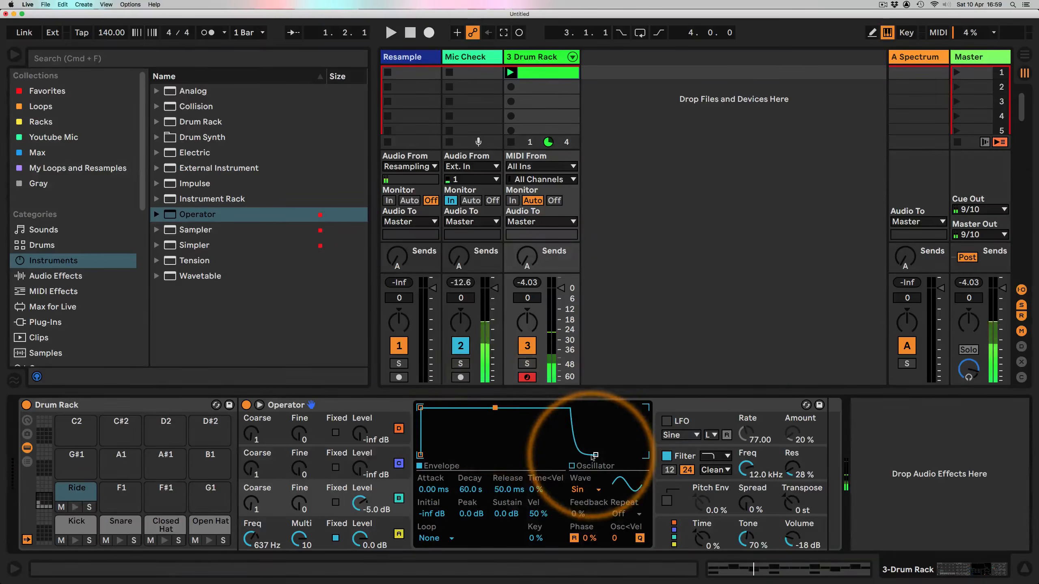
{"action": "left_click_drag", "start_coordinate": [595, 455], "coordinate": [589, 454]}
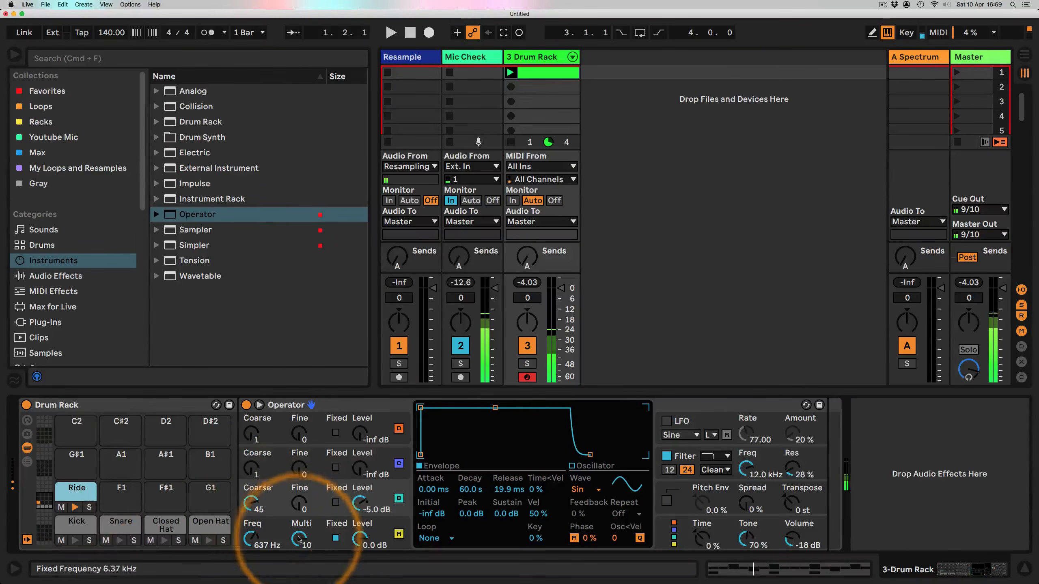
Step: Raise oscillator A's fixed frequency to about 821 Hz and shorten its release to 2.10 s
{"action": "left_click_drag", "start_coordinate": [250, 539], "coordinate": [251, 530]}
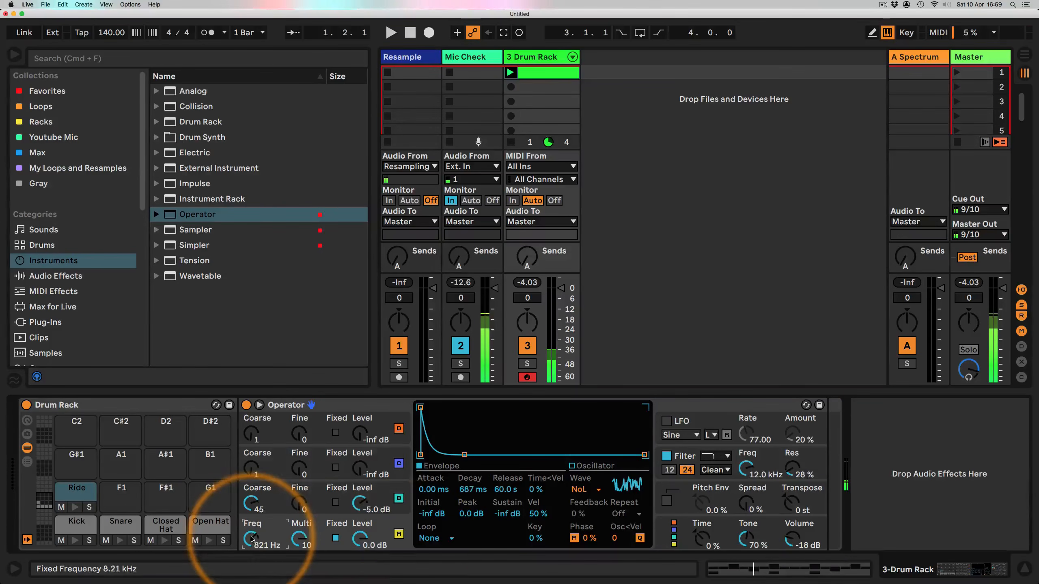
{"action": "left_click_drag", "start_coordinate": [504, 490], "coordinate": [504, 501]}
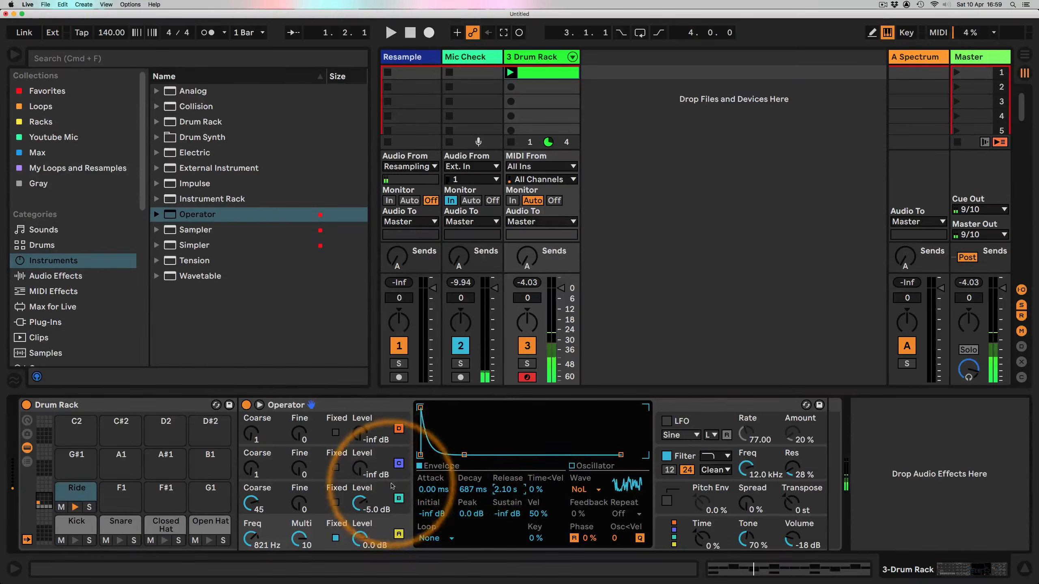
Step: Extend oscillator C's envelope release to 60 s and reshape its decay segment
{"action": "left_click", "coordinate": [356, 493]}
{"action": "left_click_drag", "start_coordinate": [589, 454], "coordinate": [626, 416]}
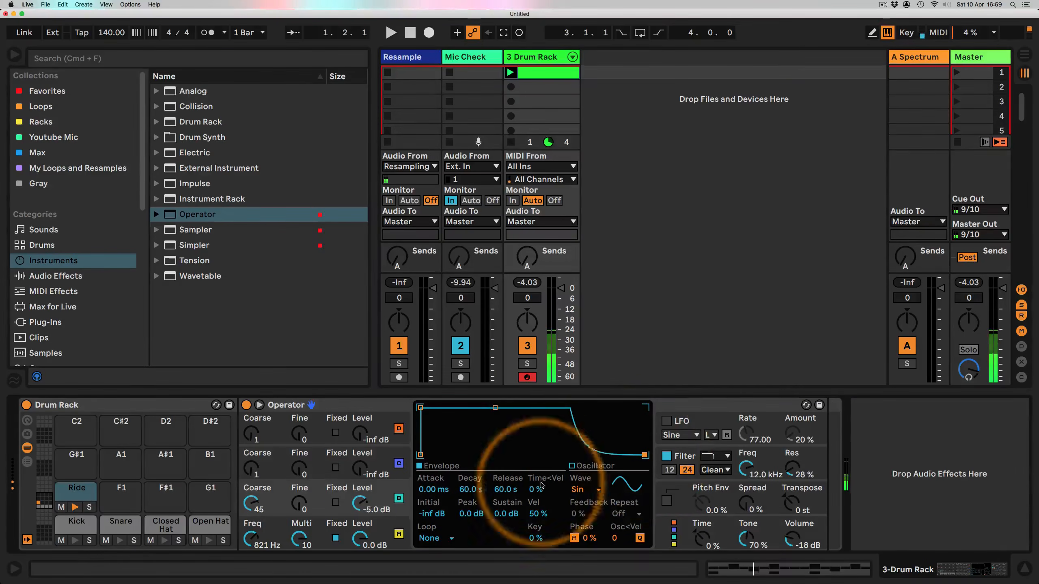
{"action": "left_click_drag", "start_coordinate": [493, 410], "coordinate": [440, 454]}
Step: Change oscillator A's waveform to Sine
{"action": "left_click", "coordinate": [374, 524]}
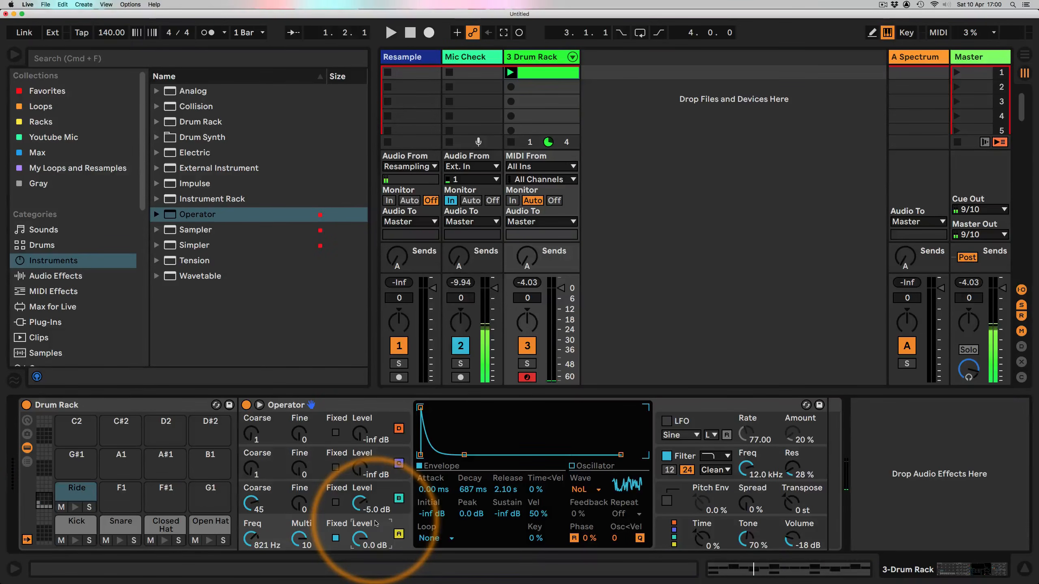
{"action": "left_click", "coordinate": [585, 490]}
{"action": "left_click", "coordinate": [592, 209]}
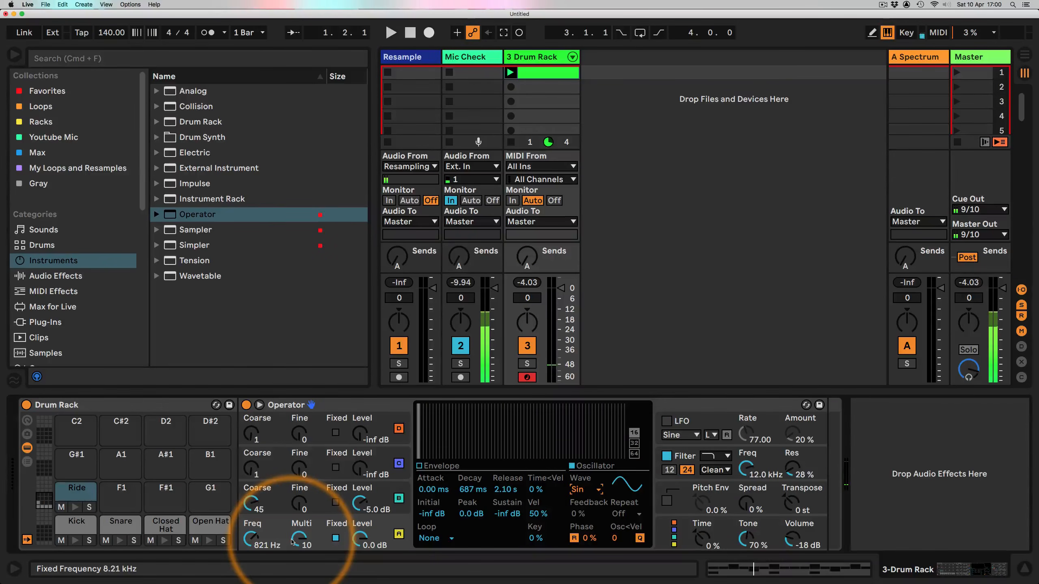
Step: Rename the E1 pad as Triangle
{"action": "left_click", "coordinate": [63, 489]}
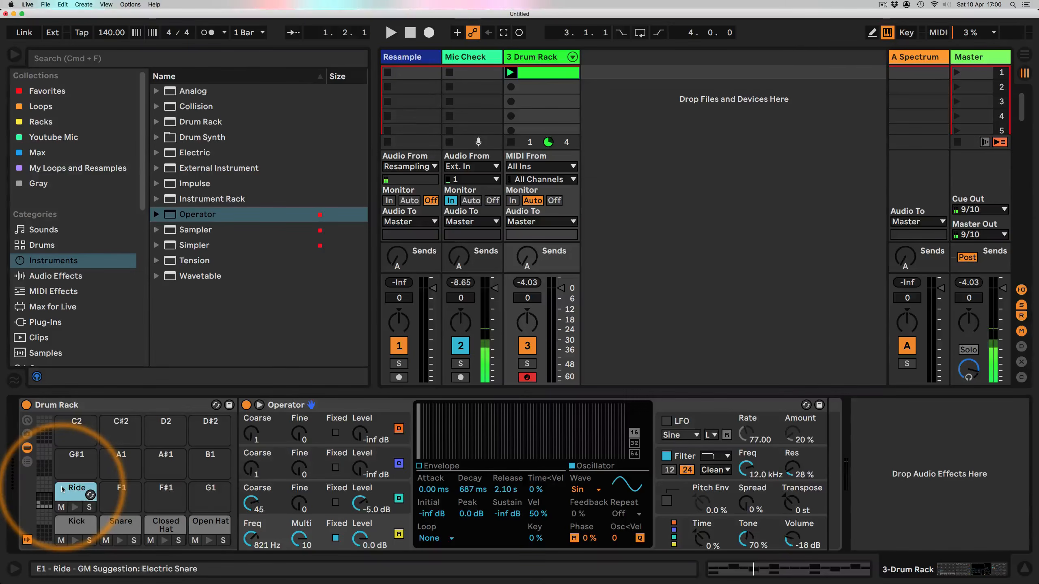
{"action": "key", "text": "super+r"}
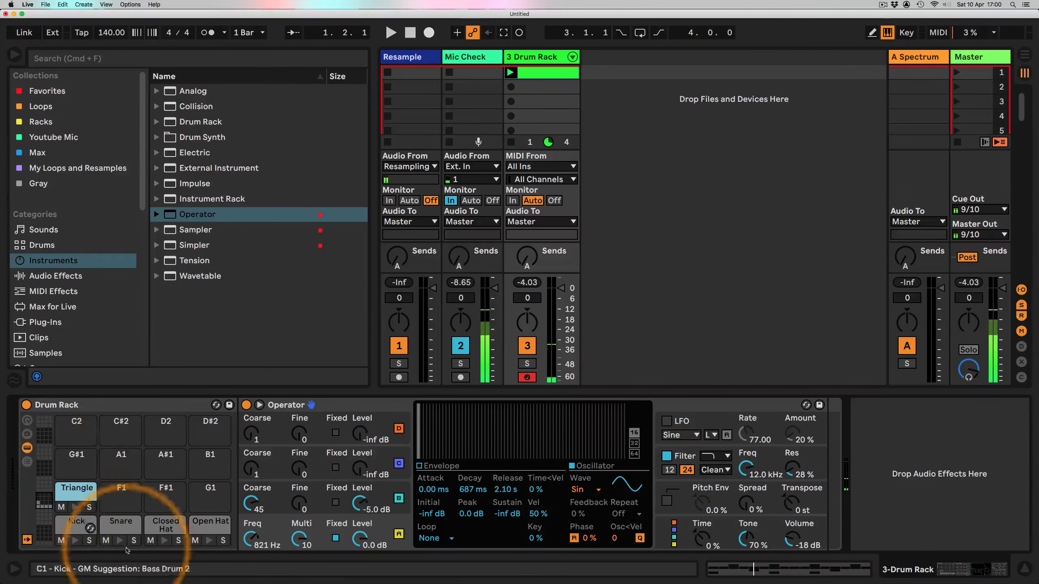
{"action": "left_click", "coordinate": [605, 551]}
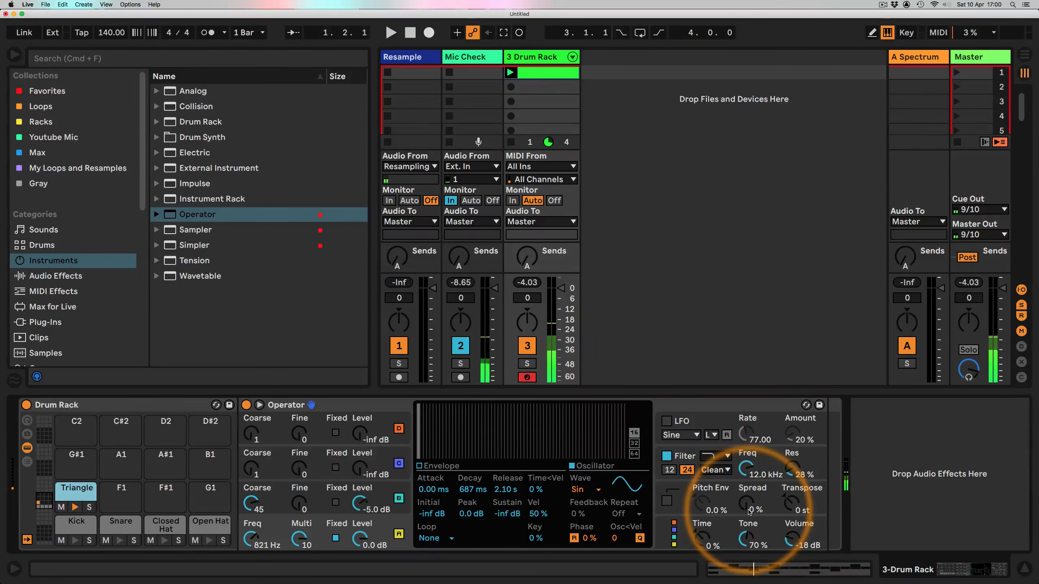
Step: Drop an Operator from the browser onto the empty F1 pad
{"action": "left_click", "coordinate": [115, 493]}
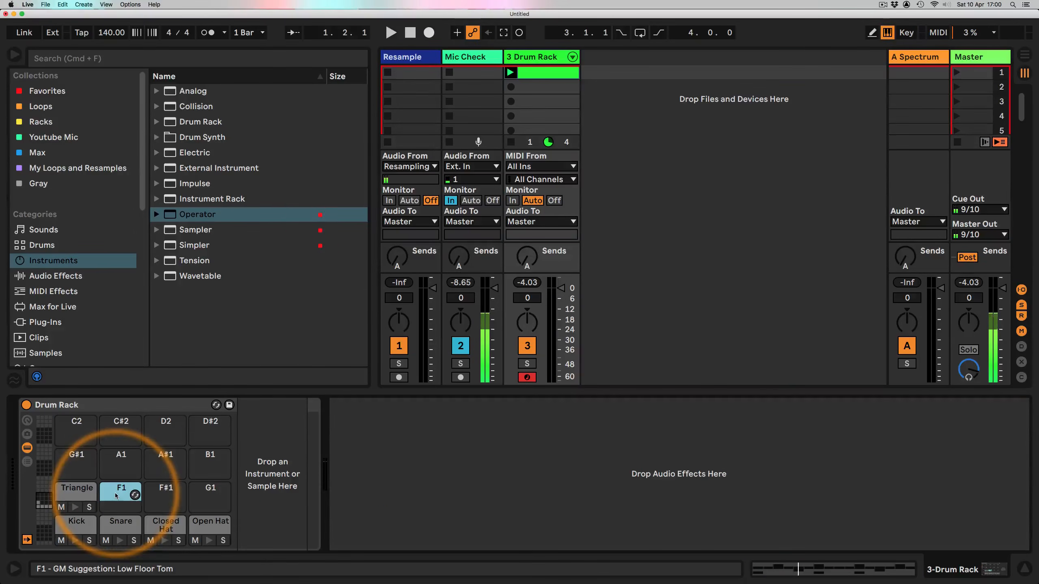
{"action": "left_click_drag", "start_coordinate": [171, 215], "coordinate": [114, 498]}
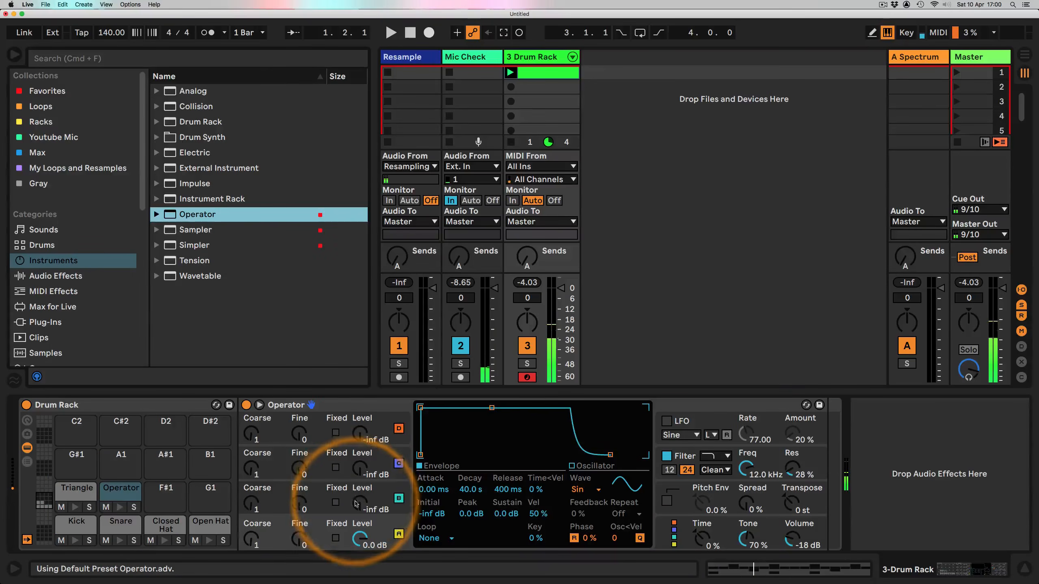
Step: Set the new Operator's oscillator C level to -4.8 dB and its envelope to 40 s decay, 0 dB sustain, 60 s release
{"action": "left_click_drag", "start_coordinate": [357, 507], "coordinate": [357, 504]}
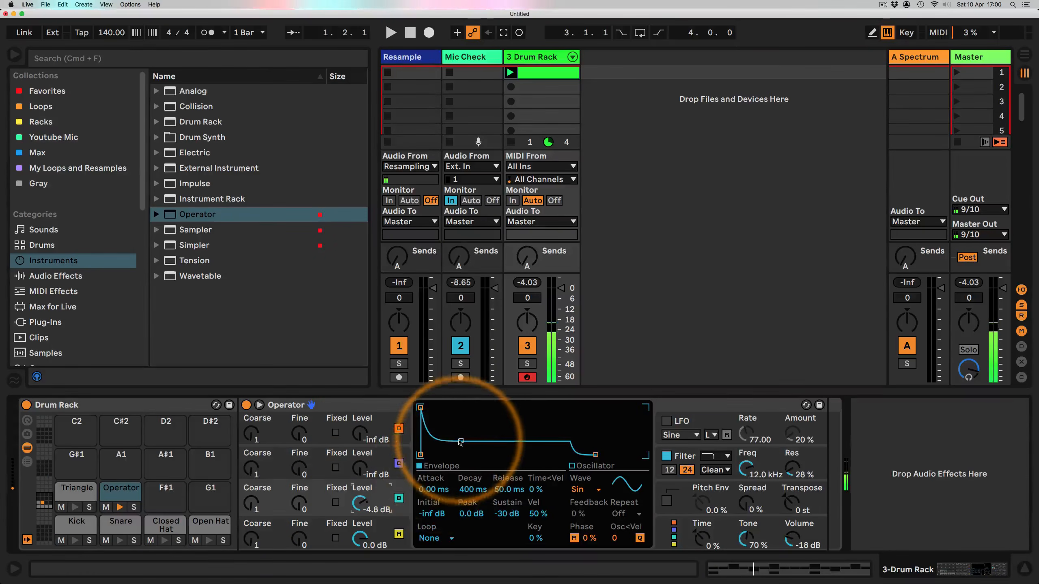
{"action": "left_click_drag", "start_coordinate": [461, 441], "coordinate": [495, 407]}
{"action": "left_click_drag", "start_coordinate": [595, 456], "coordinate": [643, 454]}
Step: Switch oscillator D to fixed frequency at about 1.55 kHz and lower the Operator's volume to -25 dB
{"action": "left_click", "coordinate": [277, 527]}
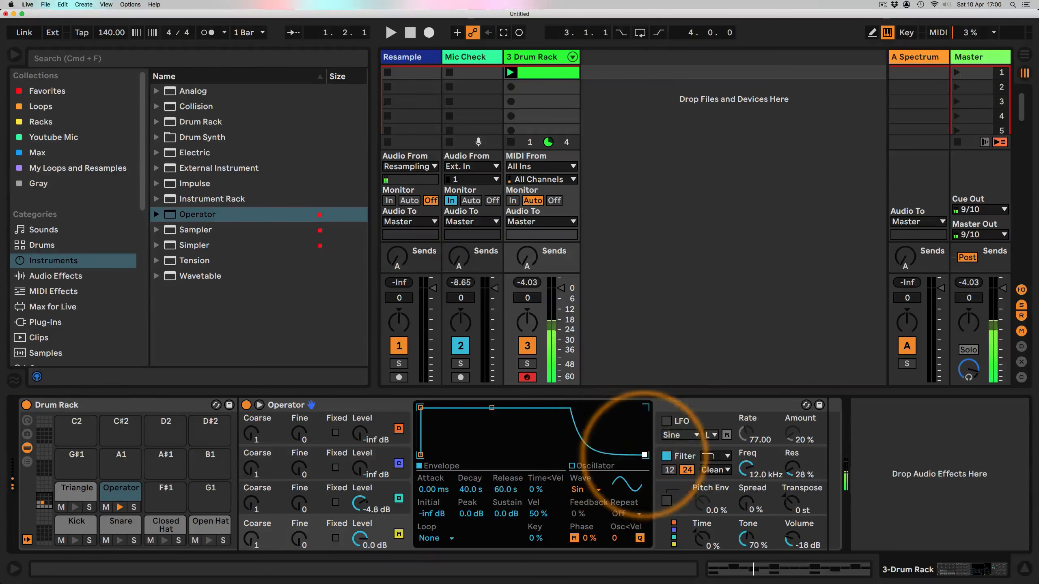
{"action": "left_click", "coordinate": [335, 538]}
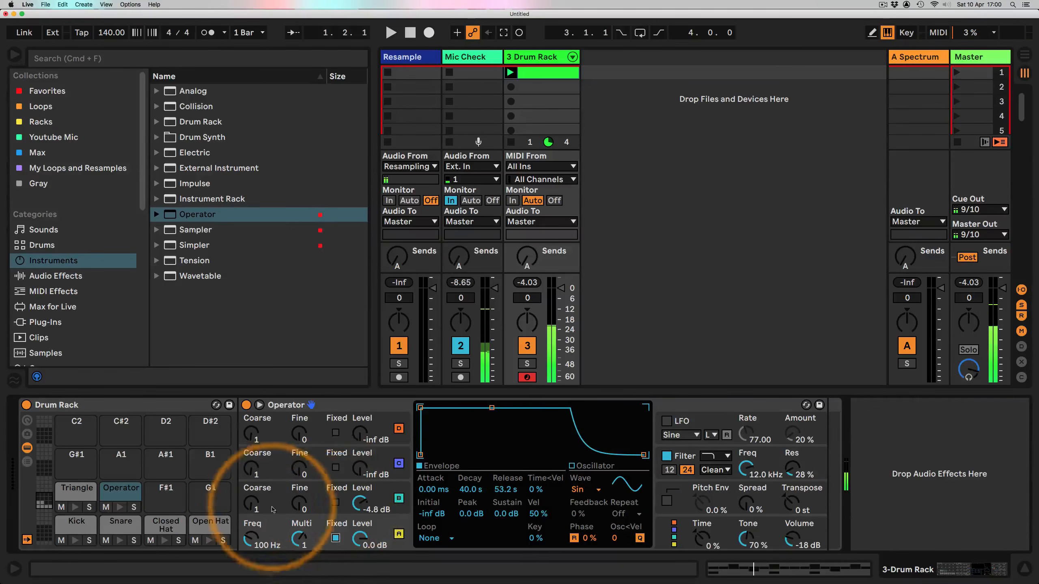
{"action": "left_click_drag", "start_coordinate": [251, 504], "coordinate": [251, 498]}
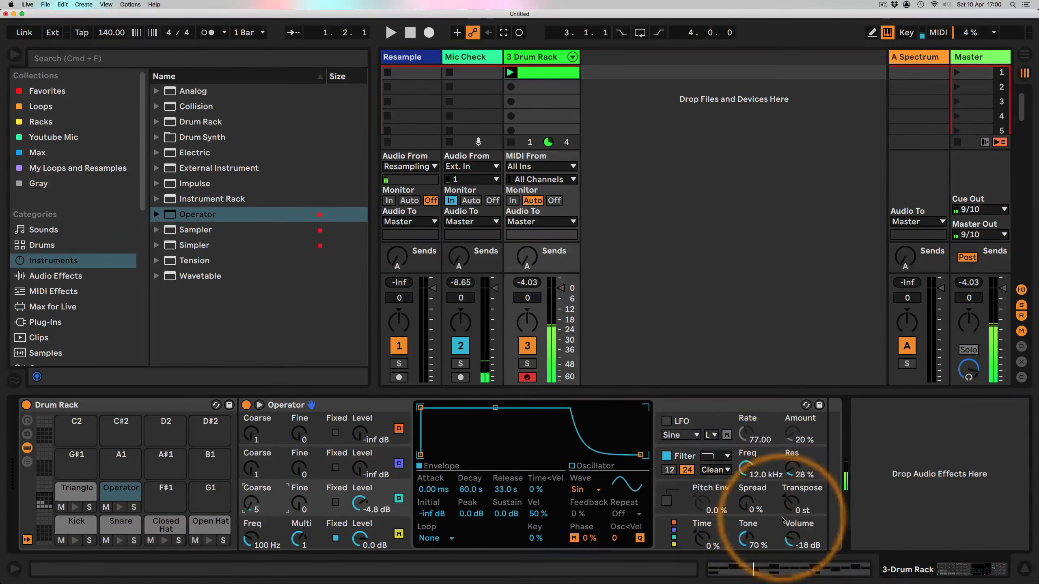
{"action": "left_click_drag", "start_coordinate": [782, 520], "coordinate": [754, 533]}
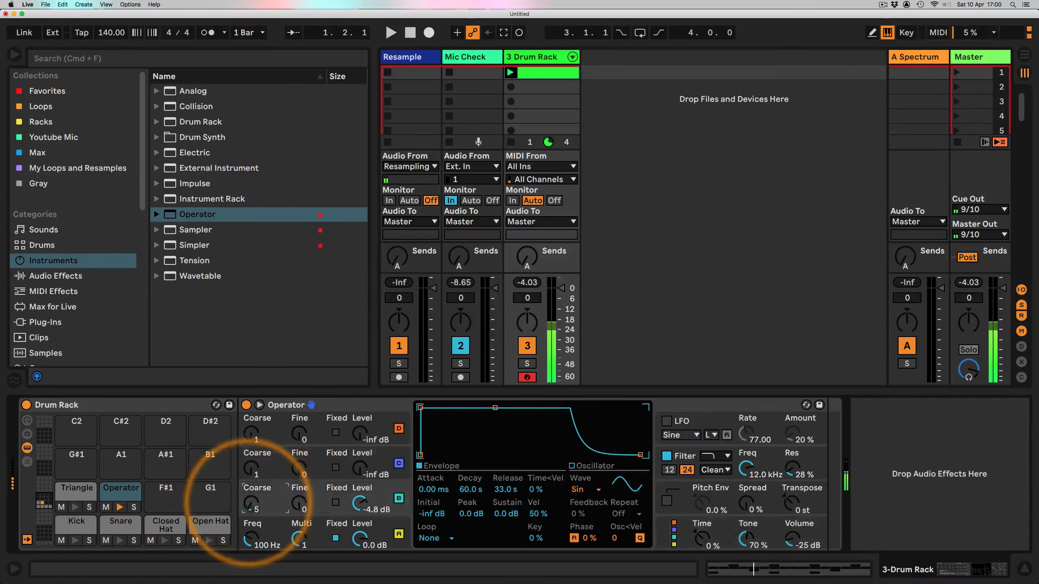
{"action": "left_click_drag", "start_coordinate": [249, 502], "coordinate": [250, 528]}
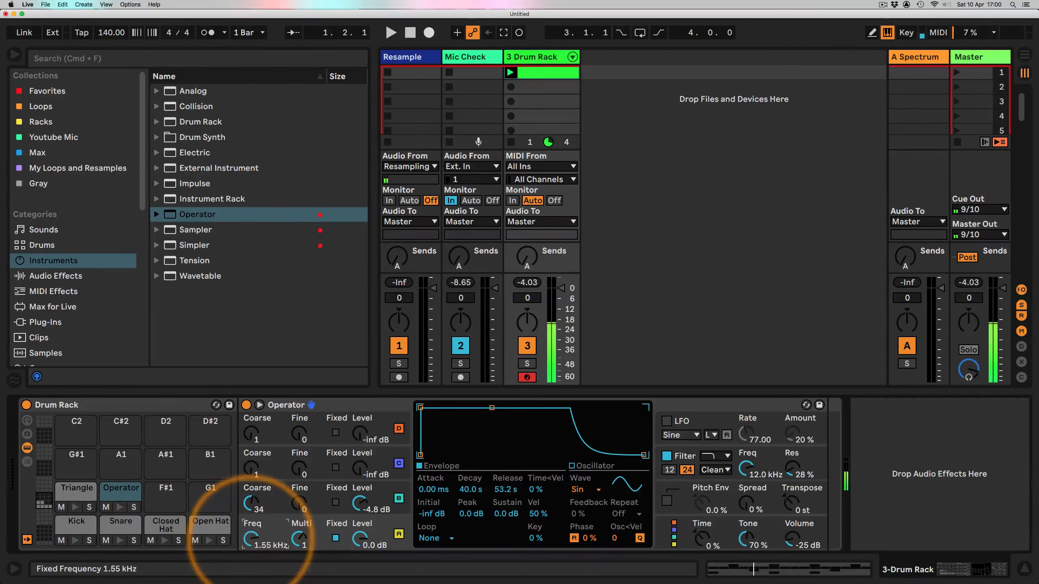
Step: Switch oscillator C to fixed frequency at about 248 Hz
{"action": "left_click", "coordinate": [335, 502]}
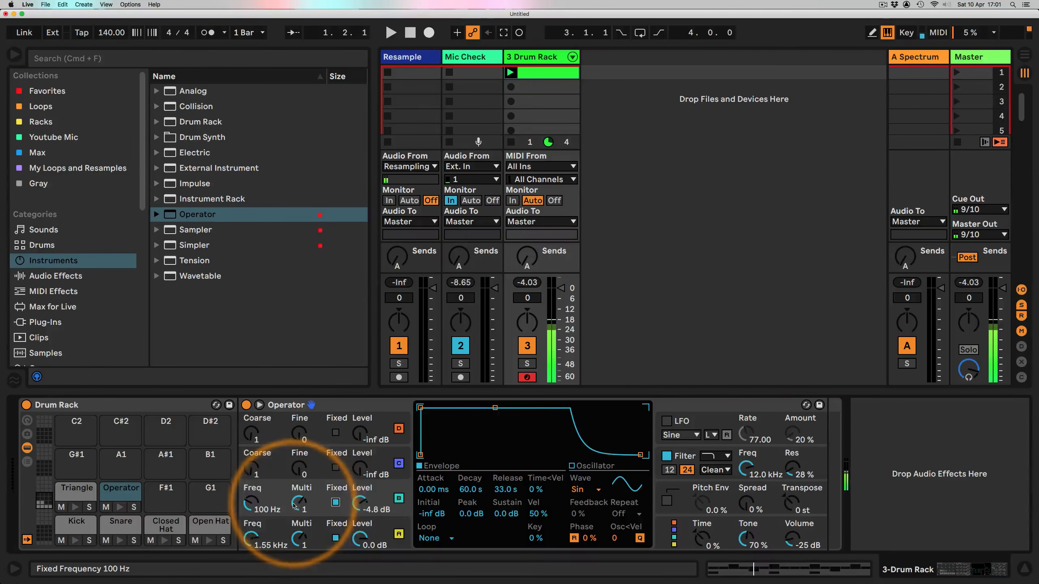
{"action": "left_click_drag", "start_coordinate": [251, 503], "coordinate": [301, 500]}
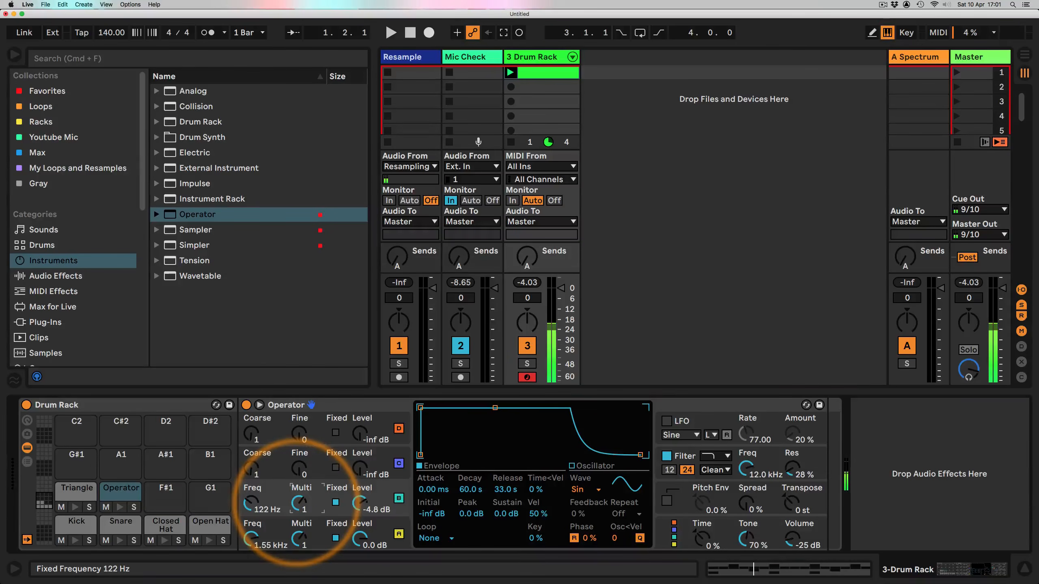
{"action": "left_click_drag", "start_coordinate": [249, 507], "coordinate": [245, 502]}
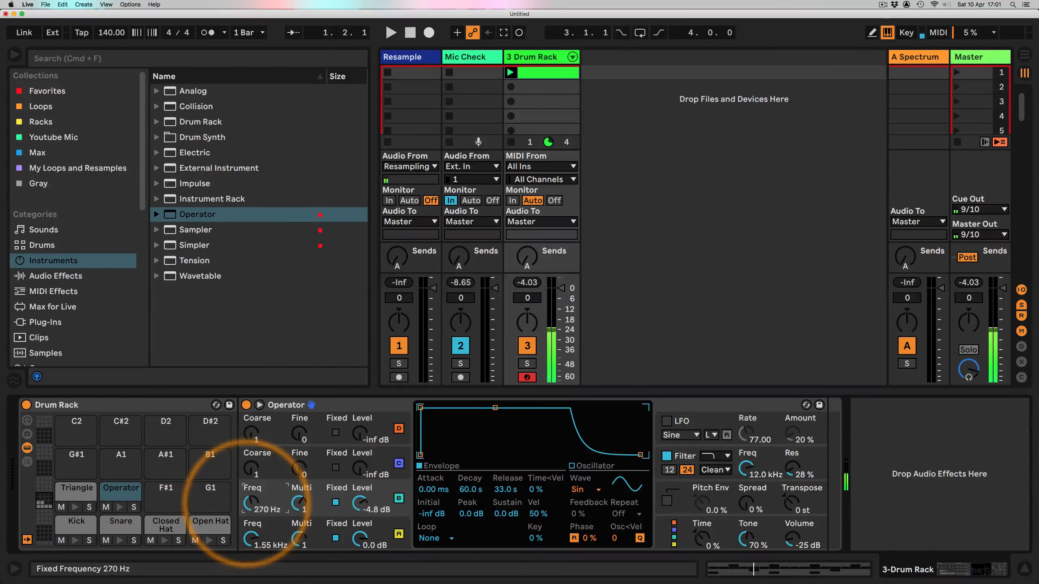
Step: Give oscillator B a Noise White waveform and raise its level to about -5.7 dB
{"action": "left_click", "coordinate": [392, 450]}
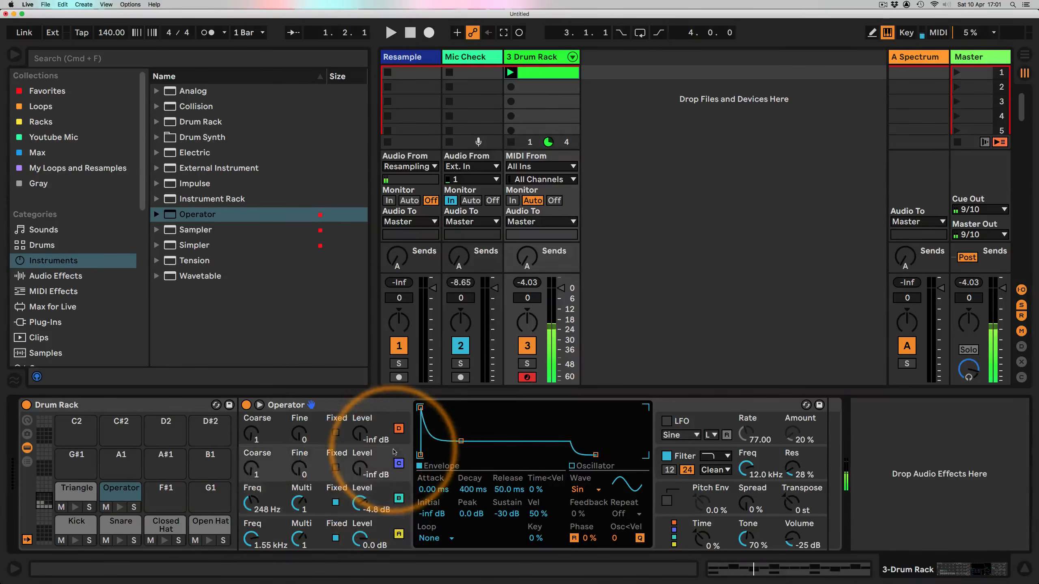
{"action": "left_click", "coordinate": [585, 490]}
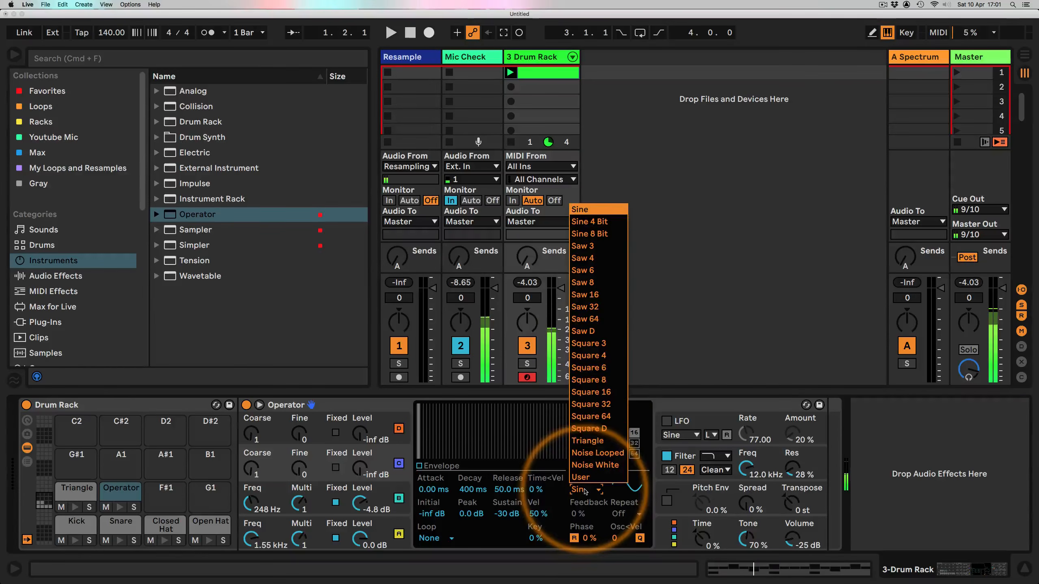
{"action": "left_click", "coordinate": [597, 465]}
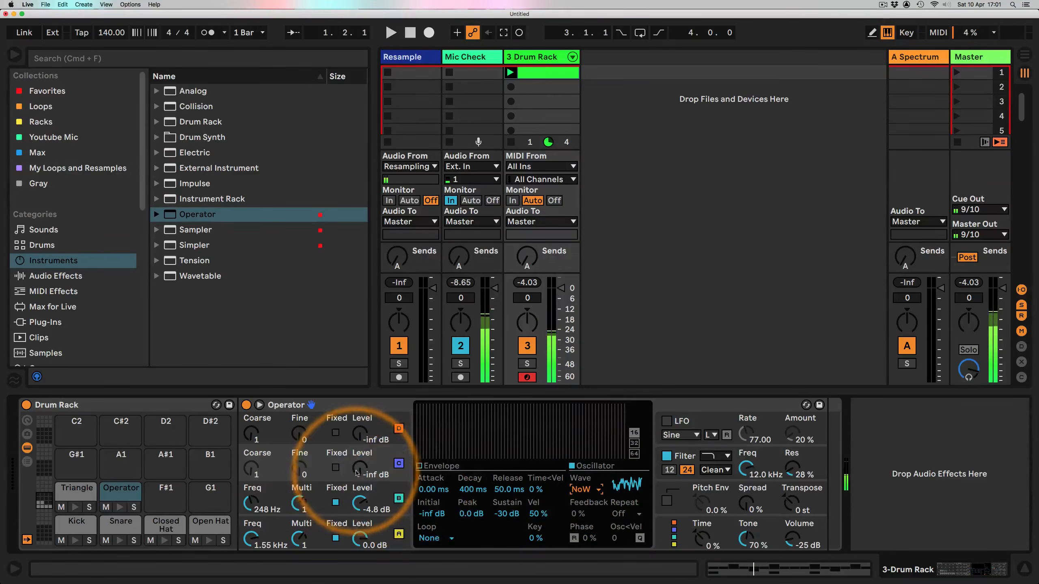
{"action": "left_click_drag", "start_coordinate": [359, 468], "coordinate": [359, 462]}
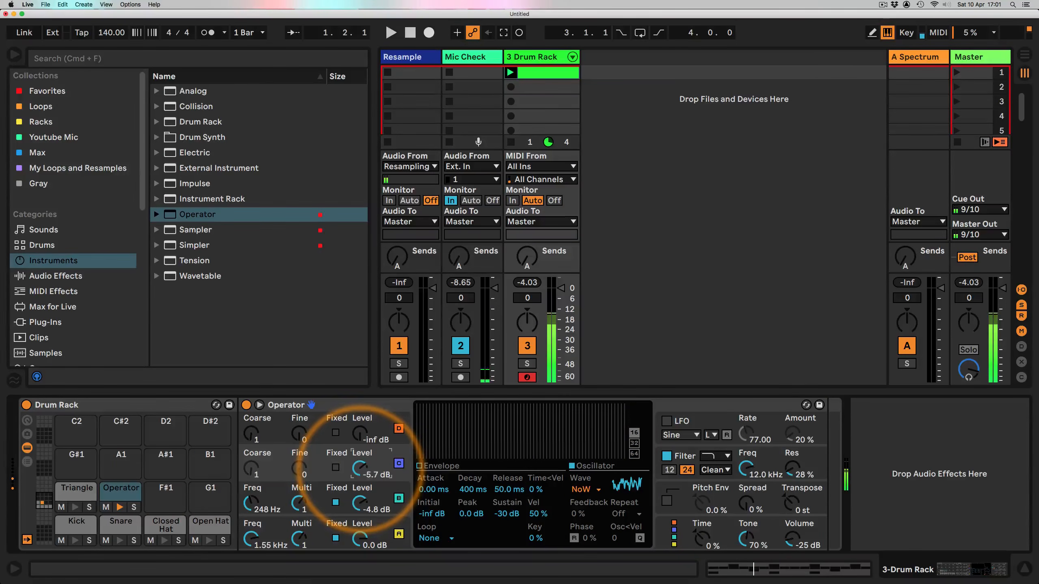
Step: Shape oscillator B's envelope with a short decay of about 152 ms and a sustain of about -29 dB
{"action": "left_click", "coordinate": [419, 466]}
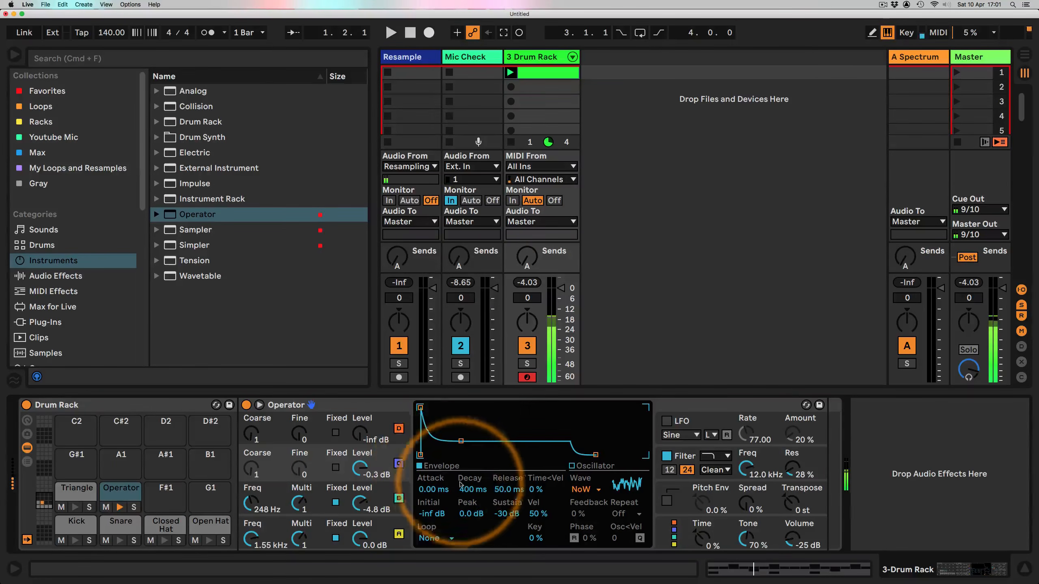
{"action": "left_click_drag", "start_coordinate": [466, 490], "coordinate": [505, 471]}
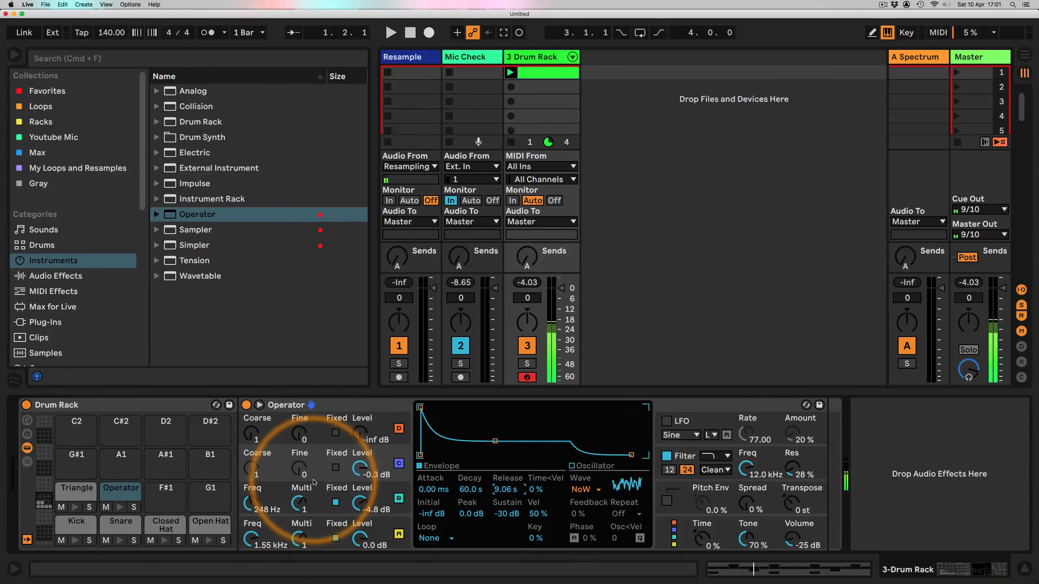
{"action": "left_click_drag", "start_coordinate": [495, 441], "coordinate": [454, 440]}
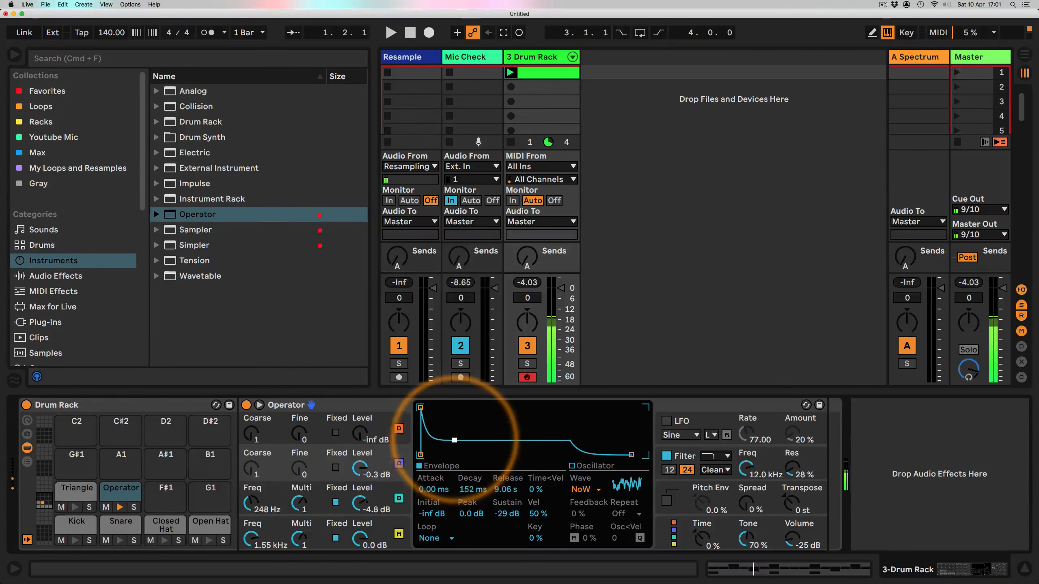
Step: Tune oscillator C to about 334 Hz and lower the filter cutoff to about 2.53 kHz
{"action": "left_click_drag", "start_coordinate": [250, 505], "coordinate": [251, 498]}
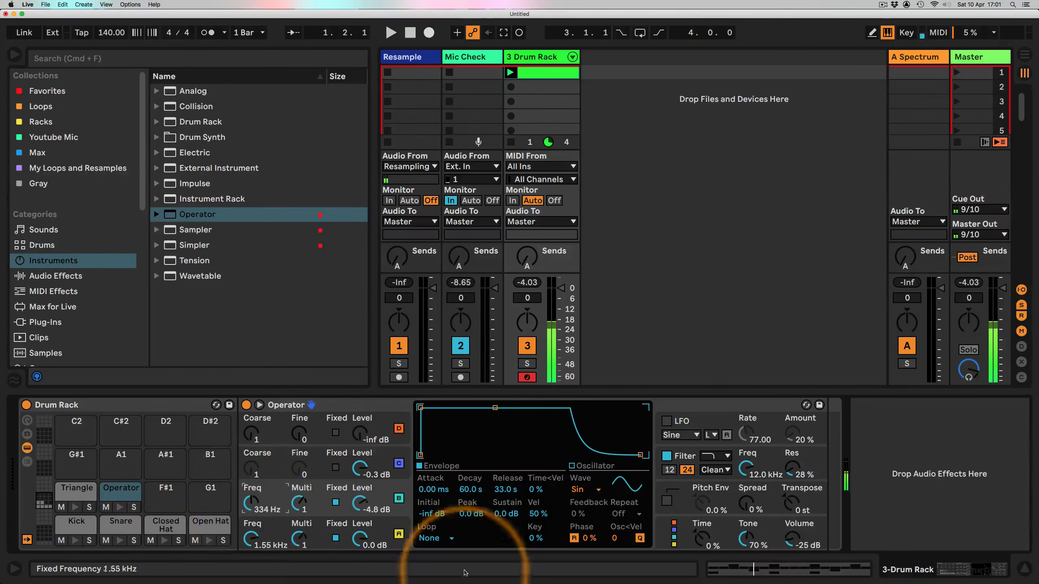
{"action": "left_click", "coordinate": [719, 456]}
{"action": "left_click", "coordinate": [709, 480]}
{"action": "left_click_drag", "start_coordinate": [745, 479], "coordinate": [745, 484]}
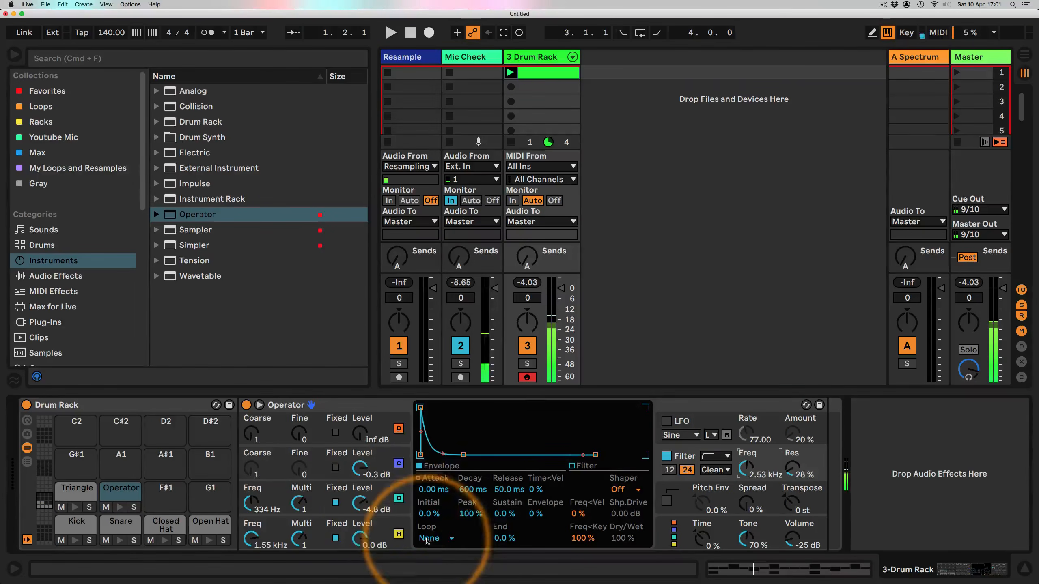
Step: Bring oscillator D up to 0.0 dB with a 40.7 ms decay and a fixed frequency of about 259 Hz
{"action": "left_click", "coordinate": [368, 437]}
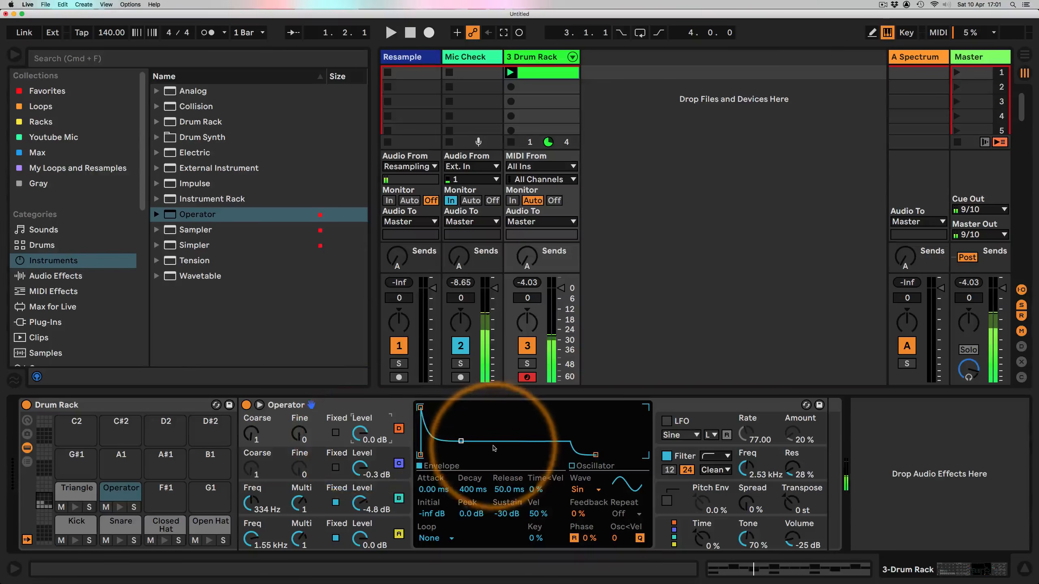
{"action": "left_click_drag", "start_coordinate": [461, 440], "coordinate": [446, 455]}
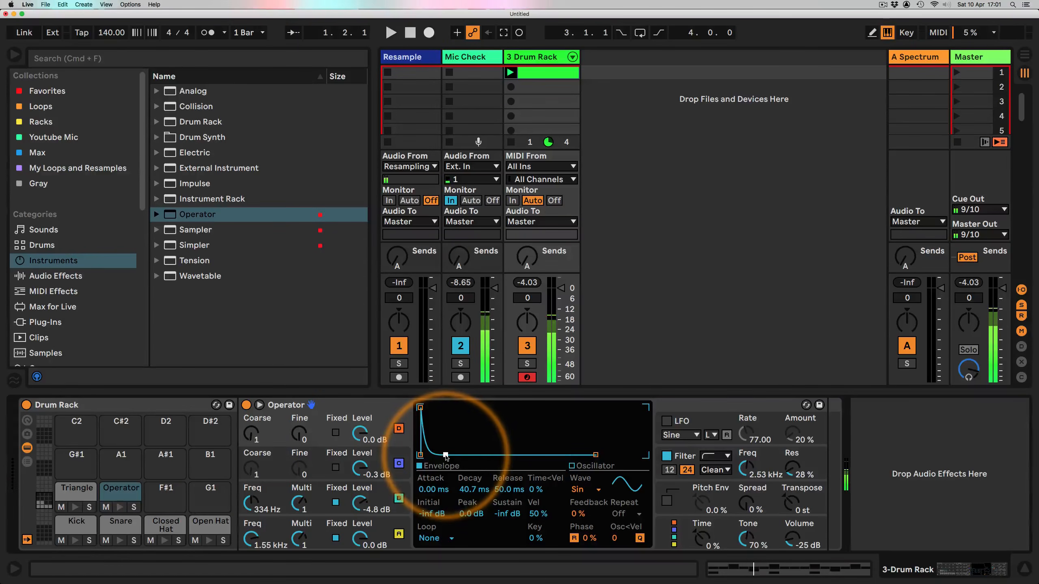
{"action": "left_click", "coordinate": [335, 433]}
{"action": "left_click_drag", "start_coordinate": [249, 436], "coordinate": [250, 435]}
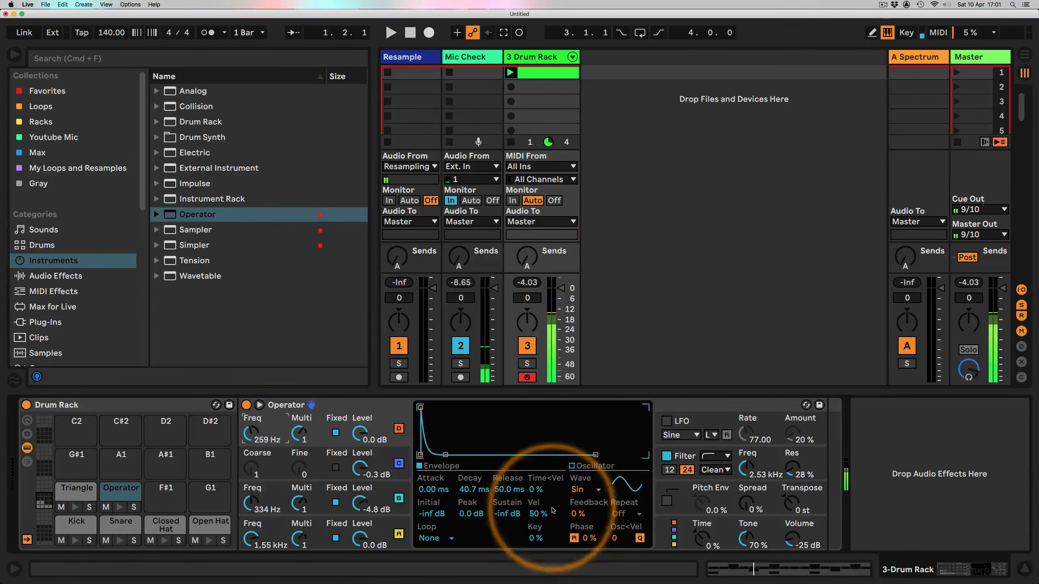
Step: Lengthen the envelopes of oscillator A (about 7 s decay) and oscillator C (60 s decay), both with -inf sustain
{"action": "left_click", "coordinate": [370, 532]}
{"action": "left_click_drag", "start_coordinate": [502, 494], "coordinate": [504, 517]}
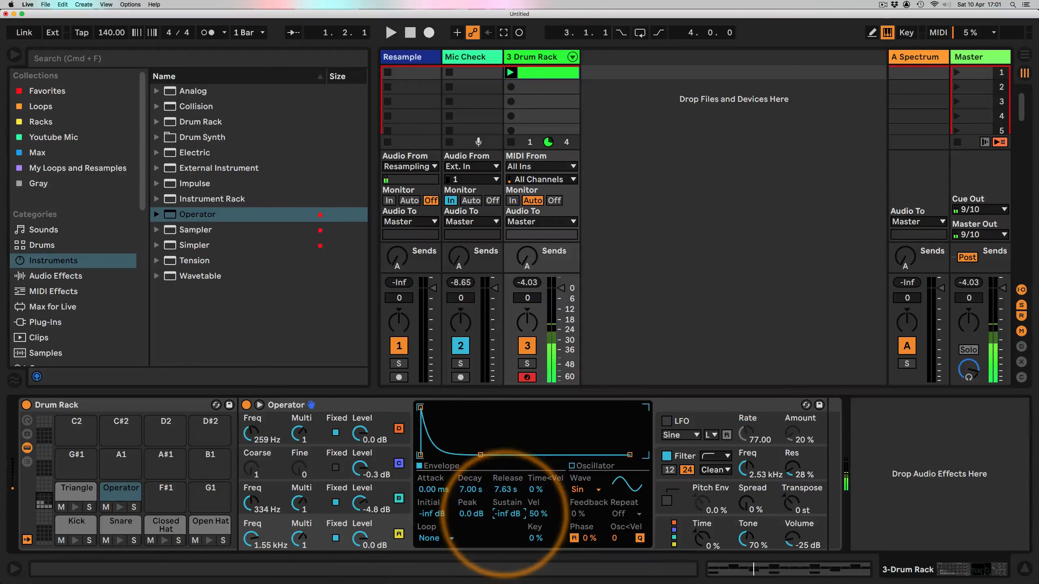
{"action": "left_click", "coordinate": [368, 498]}
{"action": "left_click_drag", "start_coordinate": [482, 454], "coordinate": [506, 456]}
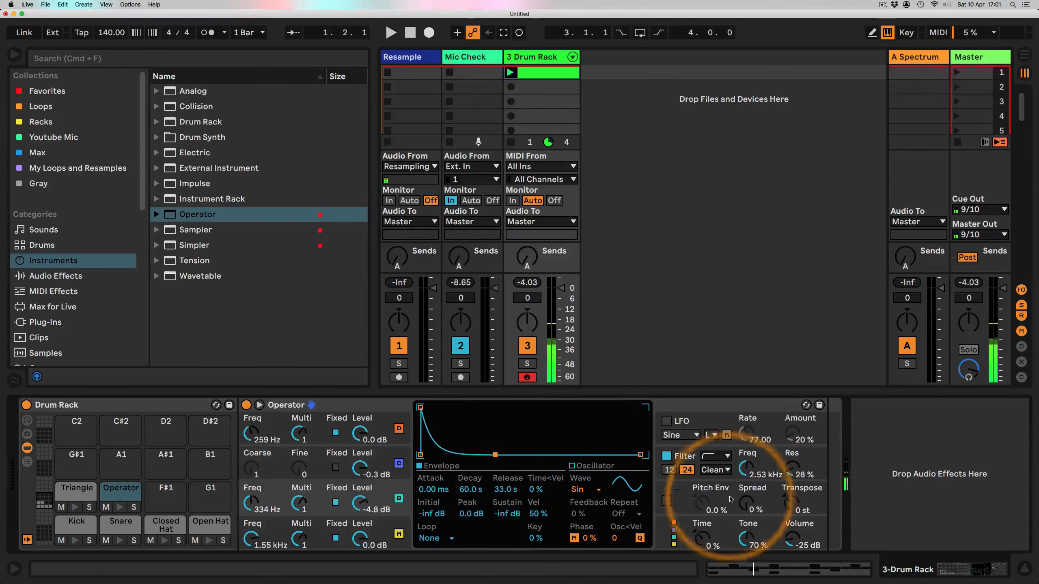
Step: Raise the Operator's Spread to about 99%
{"action": "left_click_drag", "start_coordinate": [746, 502], "coordinate": [746, 487]}
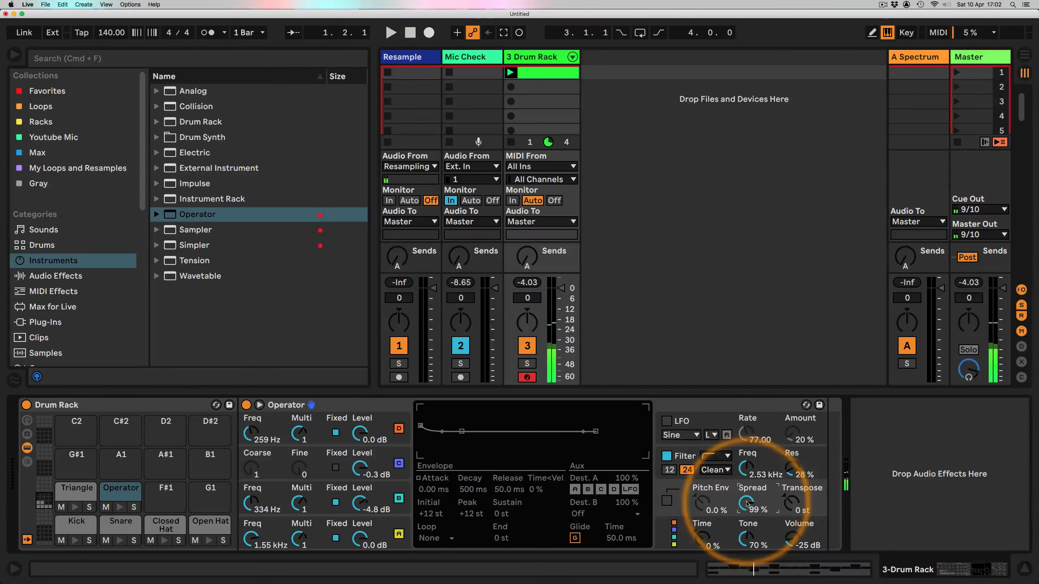
{"action": "left_click", "coordinate": [659, 531]}
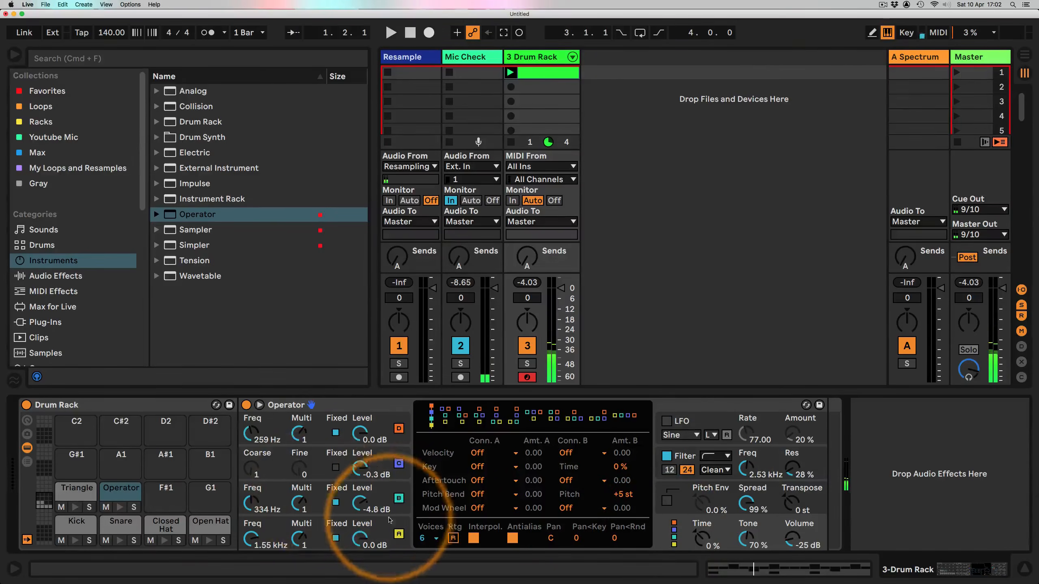
{"action": "left_click", "coordinate": [368, 528]}
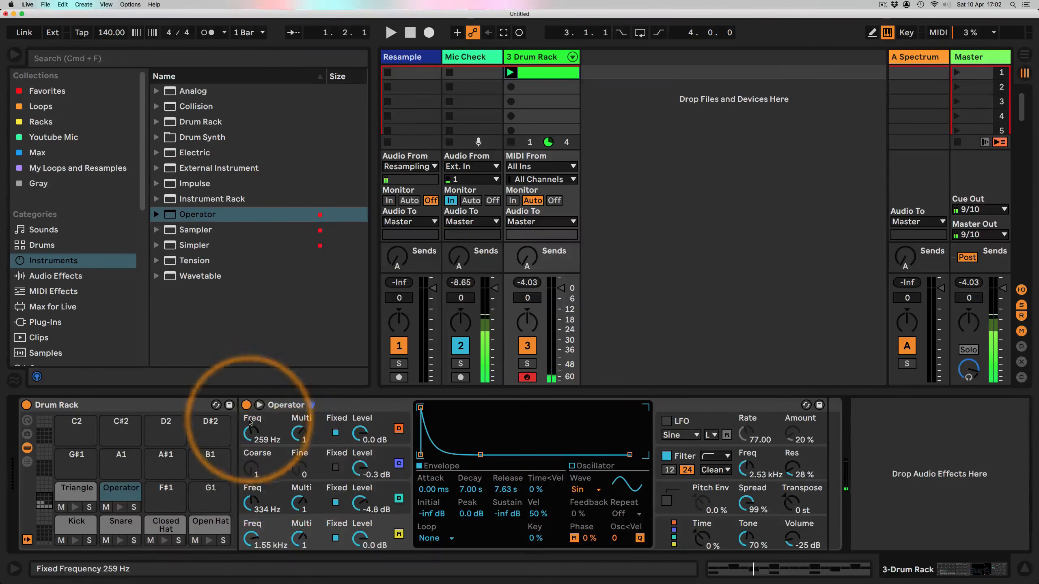
Step: Retune oscillator D to about 248 Hz and oscillator C to about 233 Hz
{"action": "left_click_drag", "start_coordinate": [250, 433], "coordinate": [251, 445]}
{"action": "mouse_move", "coordinate": [251, 504]}
{"action": "left_mouse_down"}
{"action": "mouse_move", "coordinate": [252, 514]}
{"action": "mouse_move", "coordinate": [251, 505]}
{"action": "left_mouse_up"}
{"action": "left_click_drag", "start_coordinate": [252, 429], "coordinate": [251, 432]}
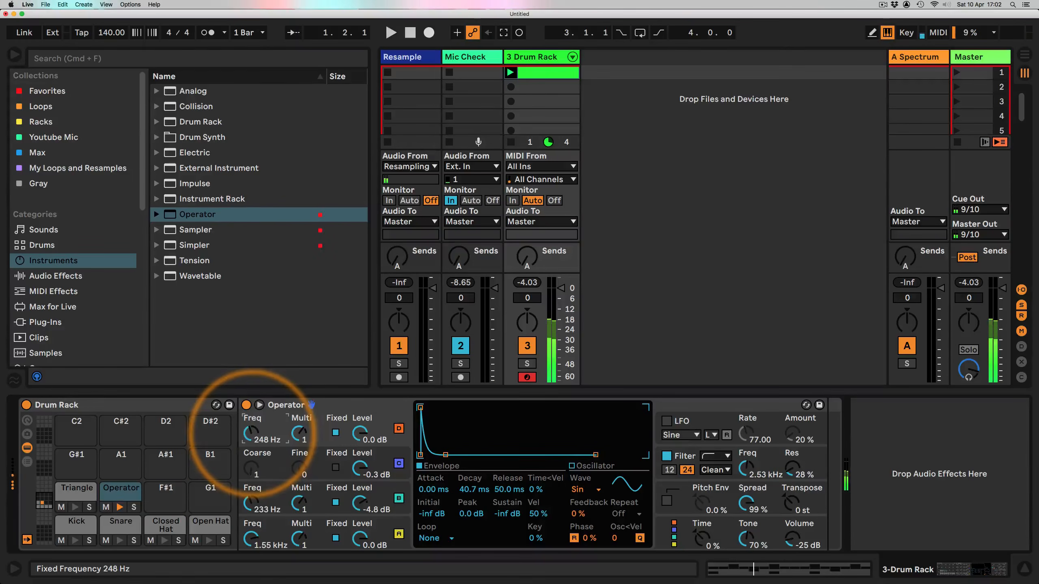
Step: Enable the pitch envelope at 100% with a +48 st peak, 0 ms attack and about 31.1 ms decay
{"action": "left_click", "coordinate": [666, 500]}
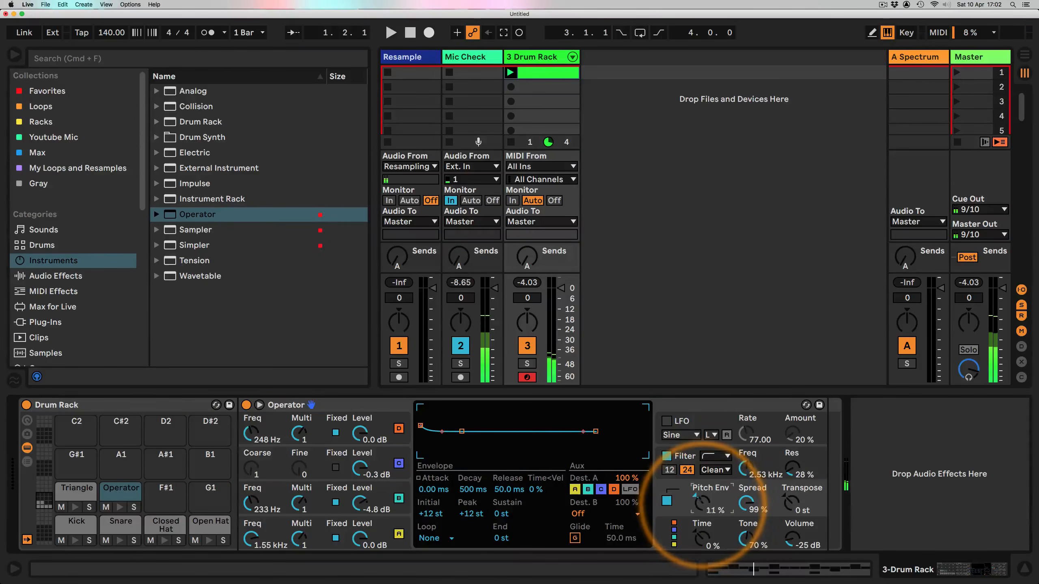
{"action": "left_click_drag", "start_coordinate": [420, 426], "coordinate": [421, 406]}
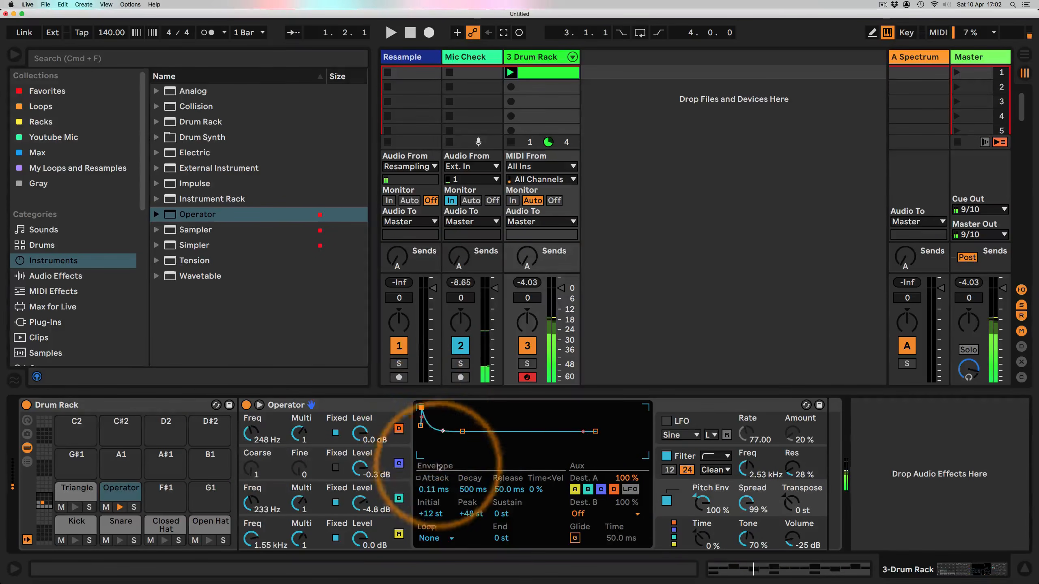
{"action": "left_click_drag", "start_coordinate": [466, 487], "coordinate": [466, 487]}
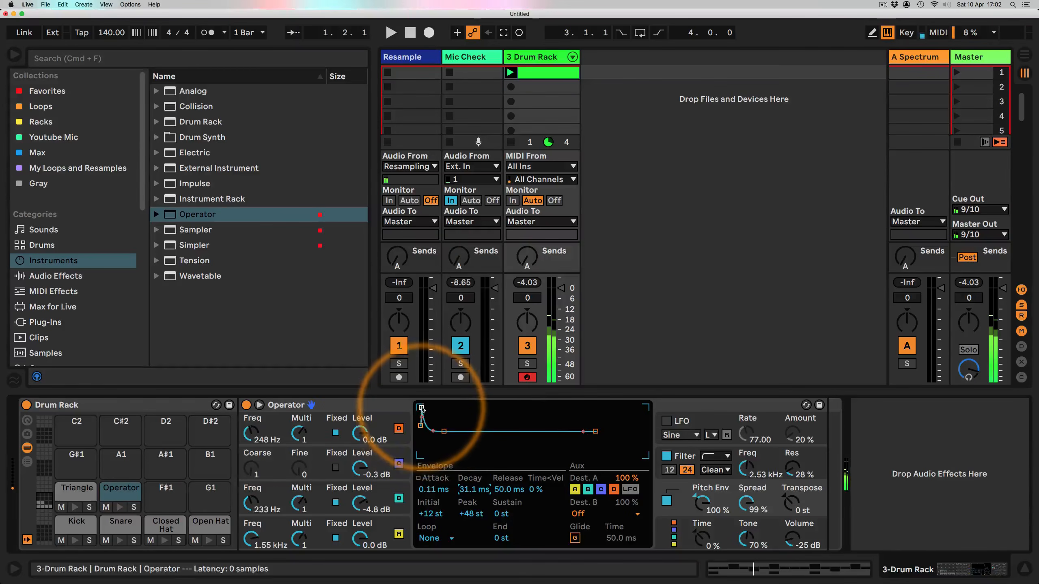
{"action": "left_click_drag", "start_coordinate": [423, 408], "coordinate": [421, 408]}
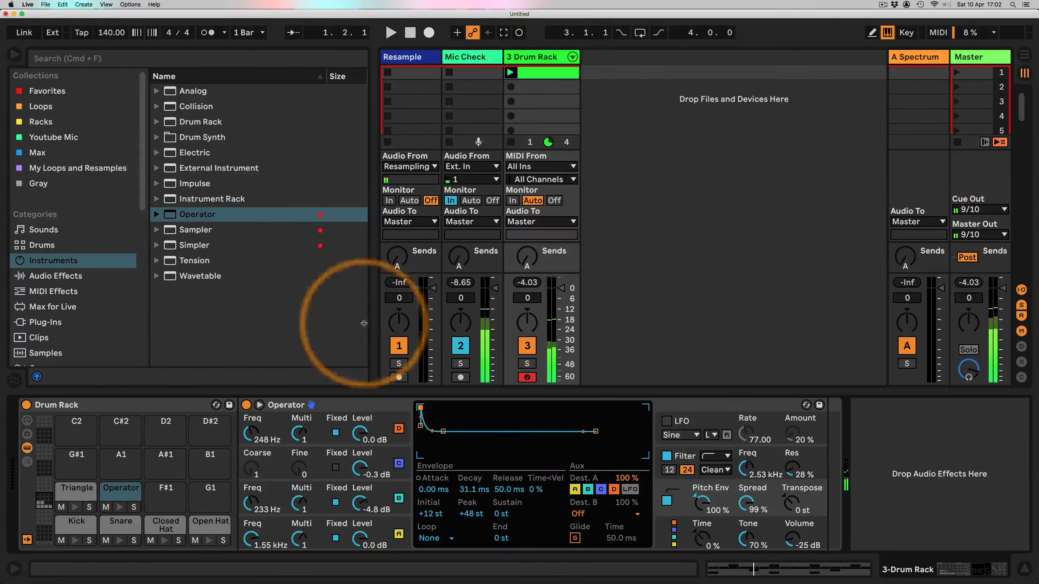
Step: Open the drum clip, add an Operator hit at its start and duplicate the loop twice to four bars
{"action": "double_click", "coordinate": [551, 76]}
{"action": "double_click", "coordinate": [383, 449]}
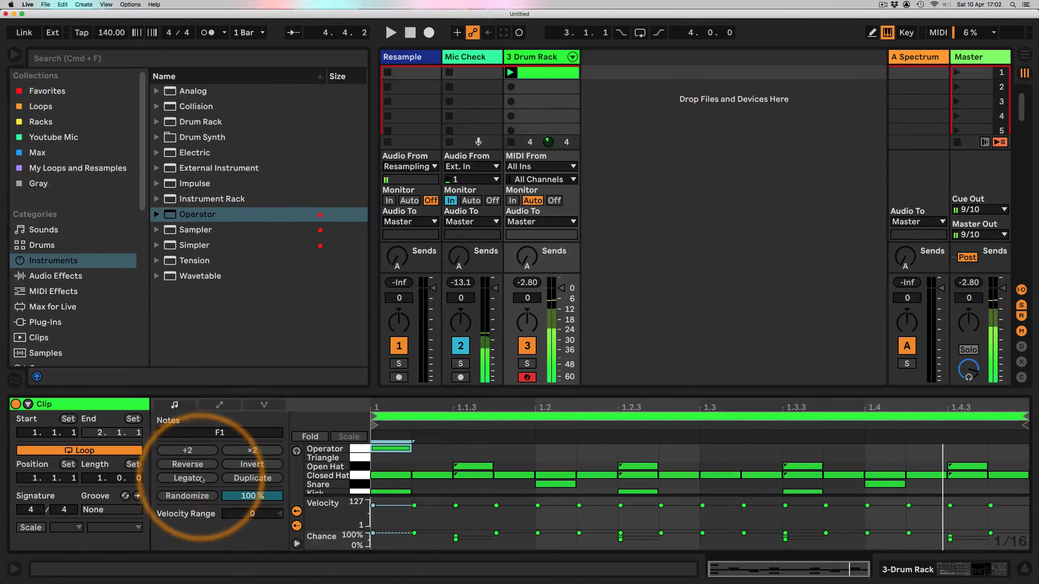
{"action": "left_click", "coordinate": [239, 478]}
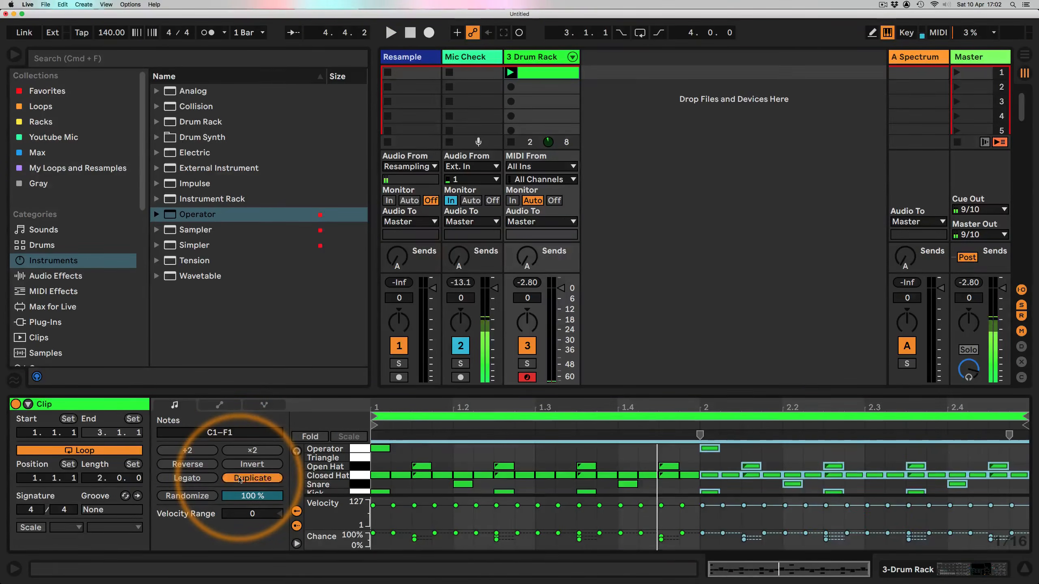
{"action": "left_click", "coordinate": [240, 478]}
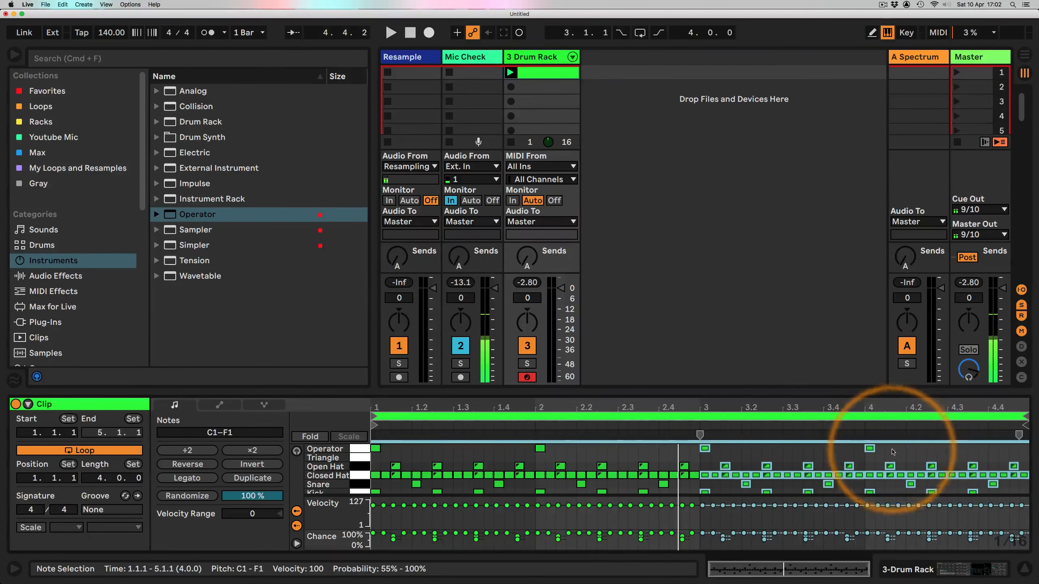
Step: Keep only the first Operator hit and place triangle hits in bars 2 and 4 of the clip
{"action": "left_click_drag", "start_coordinate": [896, 442], "coordinate": [501, 444]}
{"action": "left_click", "coordinate": [503, 442]}
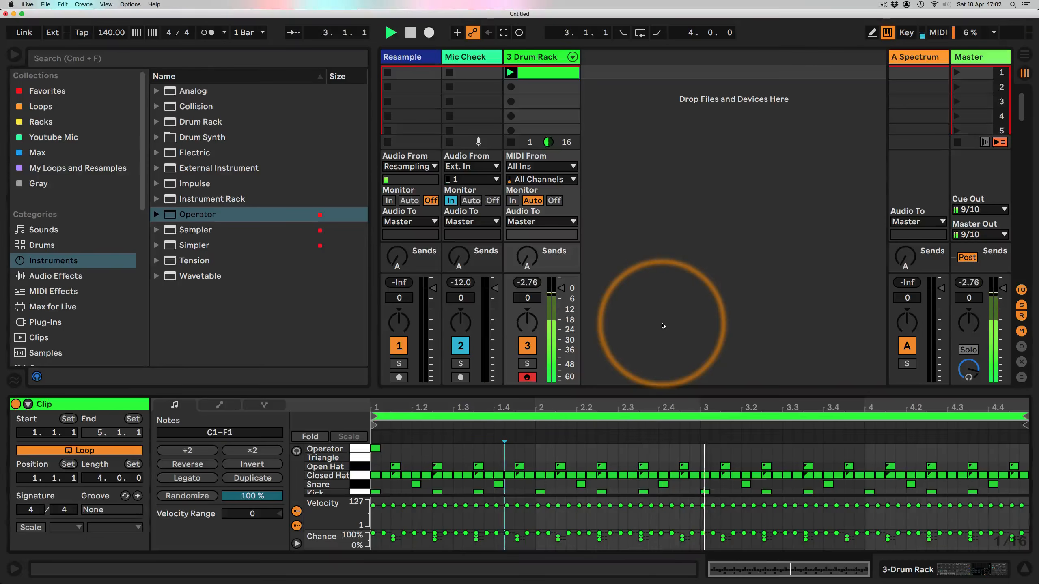
{"action": "key", "text": "shift+super+F9"}
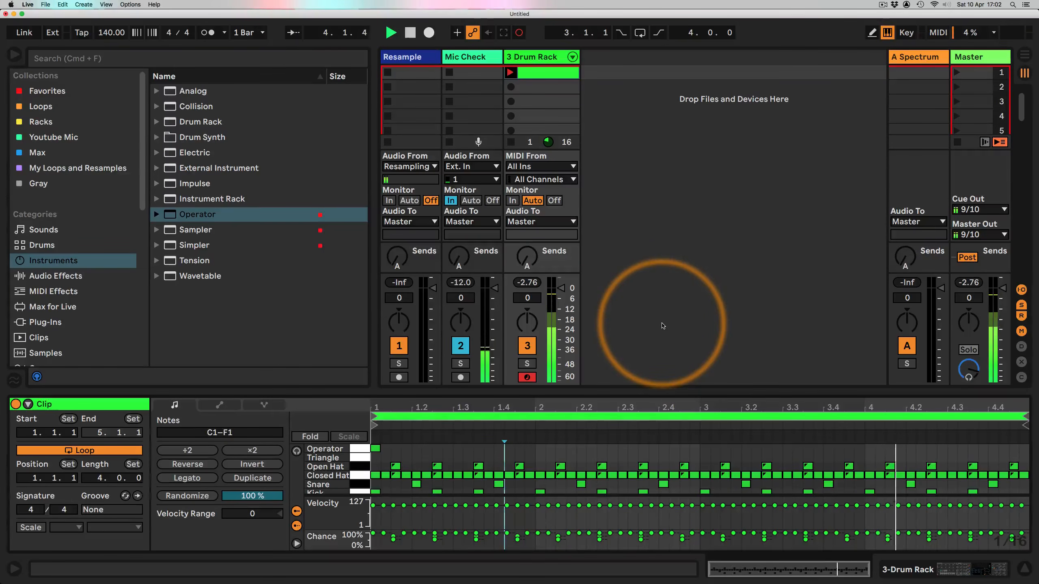
{"action": "key", "text": "d"}
{"action": "key", "text": "d"}
{"action": "key", "text": "d"}
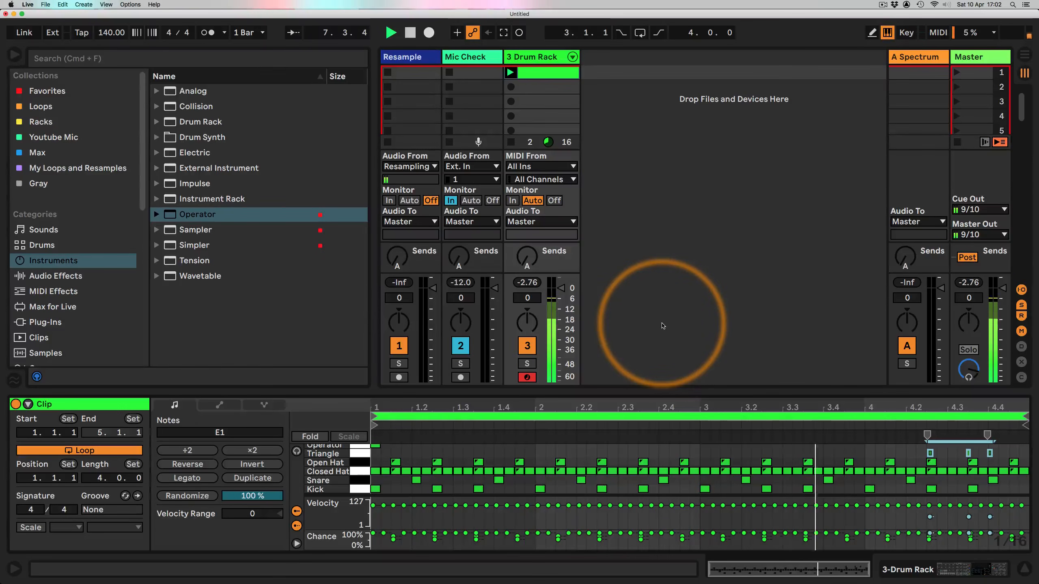
{"action": "key", "text": "shift+super+F9"}
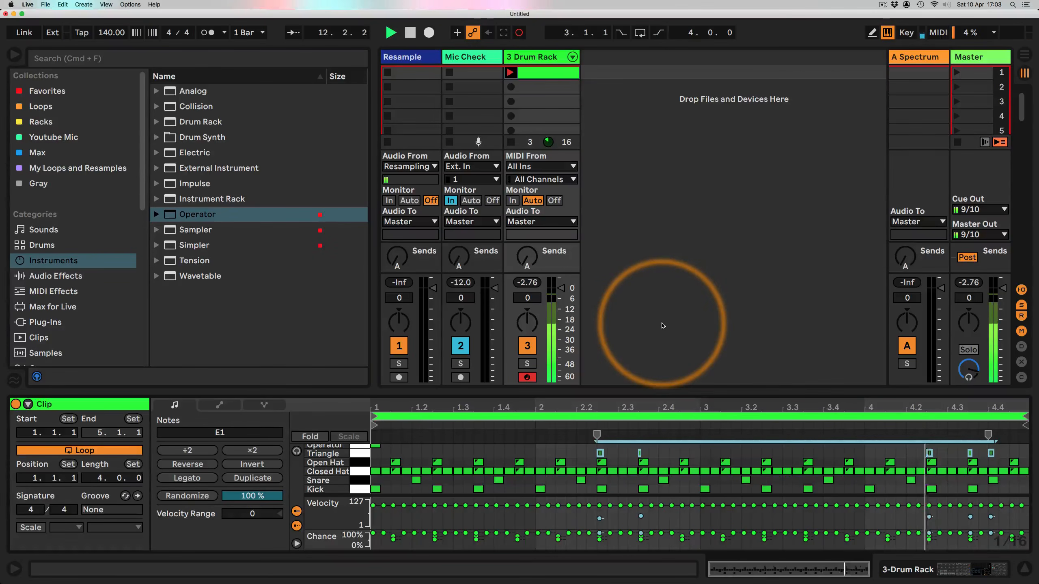
{"action": "key", "text": "super+shift+F9"}
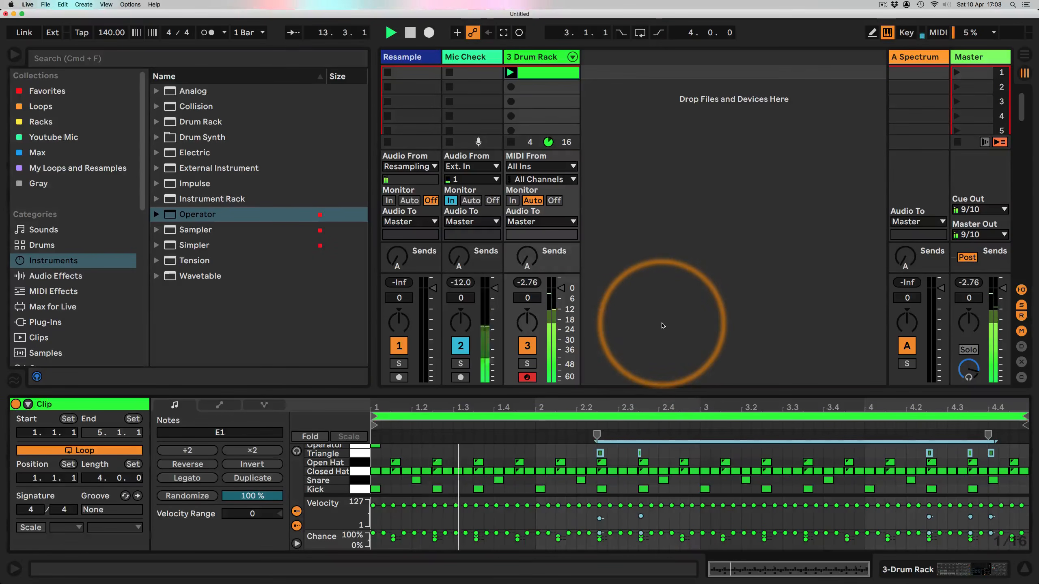
Step: Load a new Operator from the browser onto the Drum Rack's F#1 pad
{"action": "key", "text": "space"}
{"action": "left_click", "coordinate": [854, 519]}
{"action": "key", "text": "shift+Tab"}
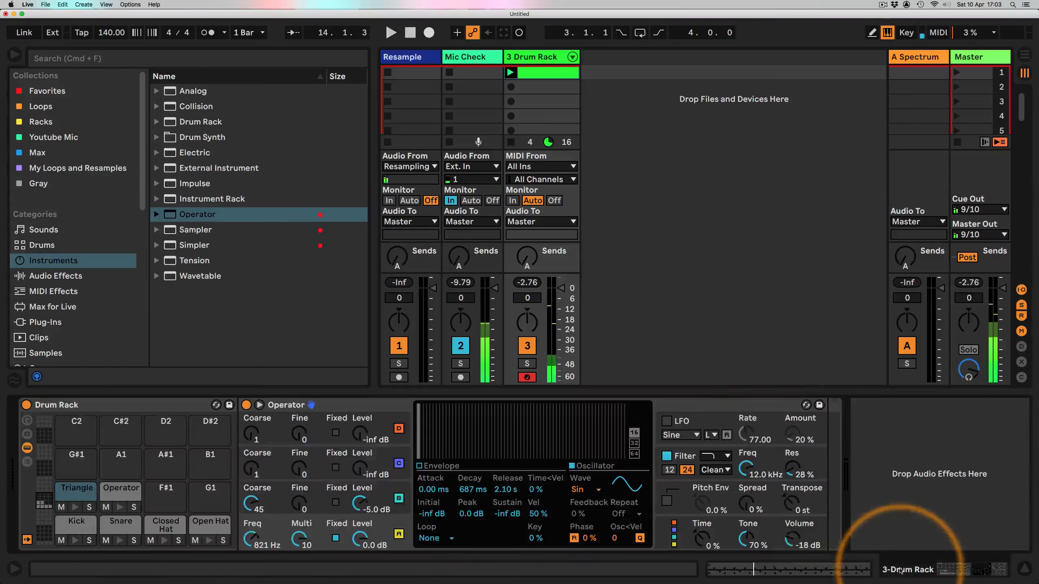
{"action": "left_click", "coordinate": [835, 500]}
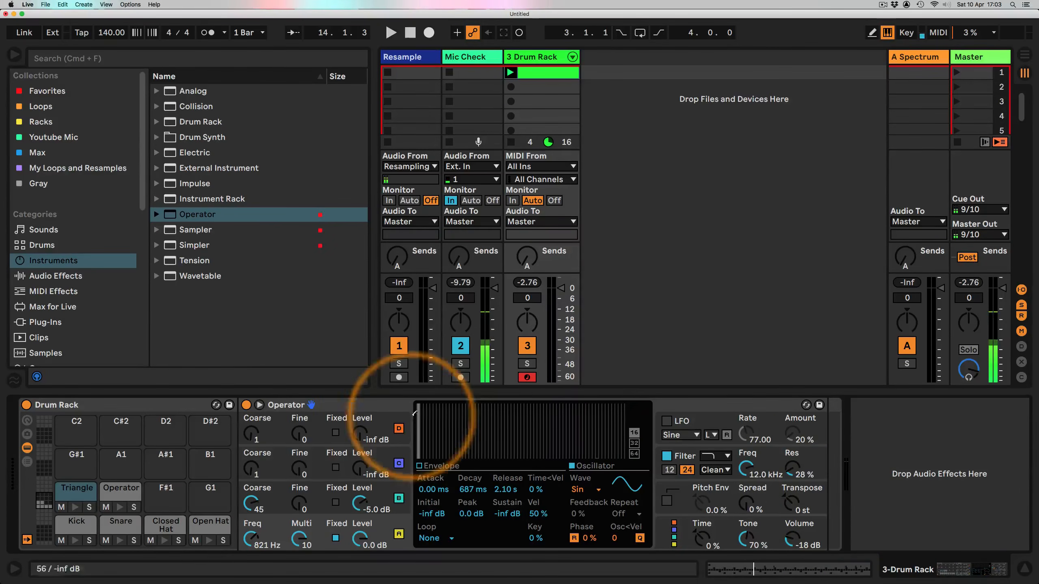
{"action": "left_click_drag", "start_coordinate": [175, 215], "coordinate": [169, 496]}
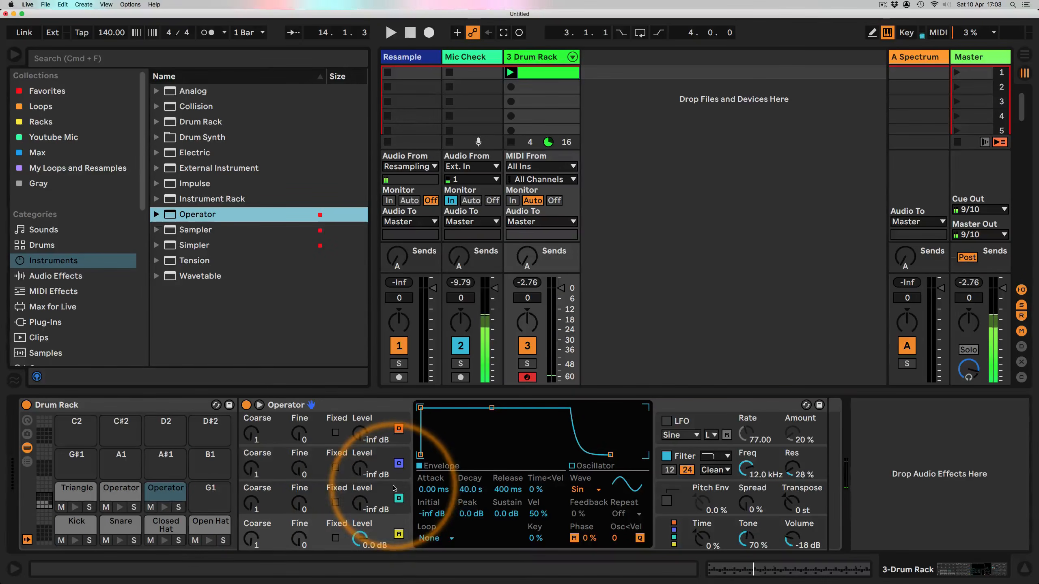
Step: Give oscillator C a Noise White waveform and switch to the fully parallel algorithm
{"action": "left_click", "coordinate": [393, 499]}
{"action": "left_click", "coordinate": [585, 489]}
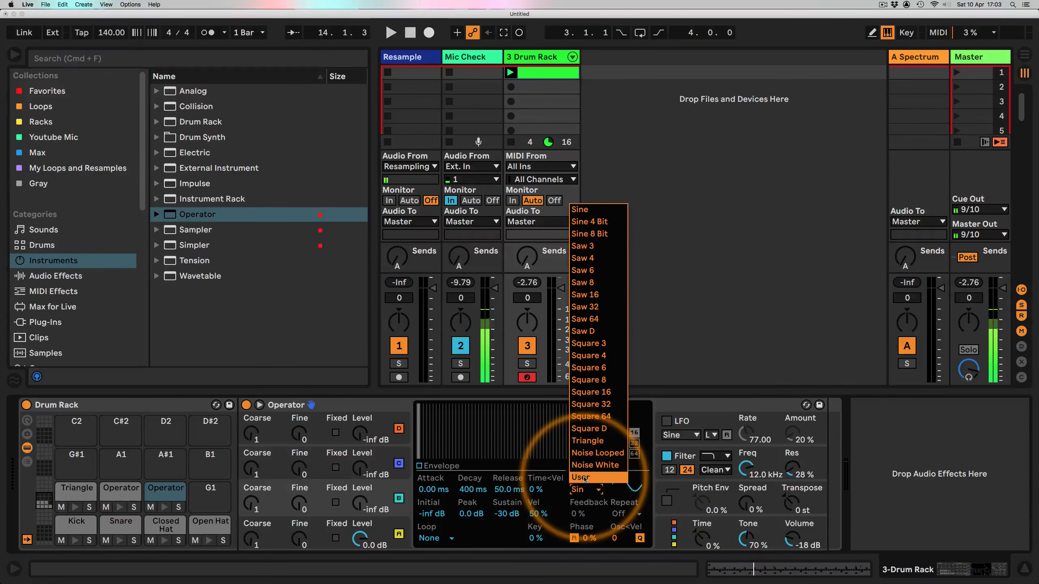
{"action": "left_click", "coordinate": [595, 465]}
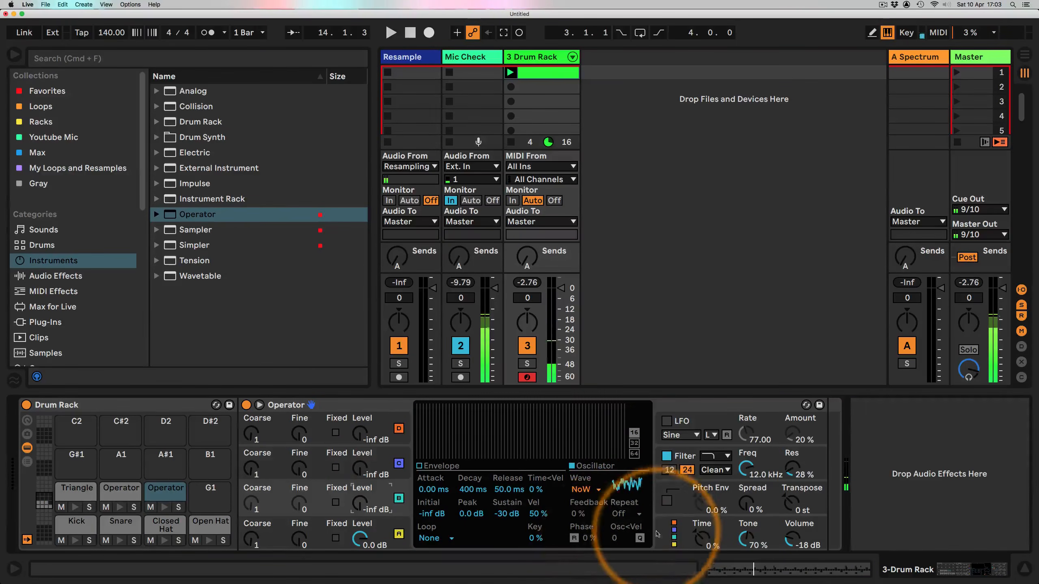
{"action": "left_click", "coordinate": [673, 536]}
{"action": "left_click", "coordinate": [627, 417]}
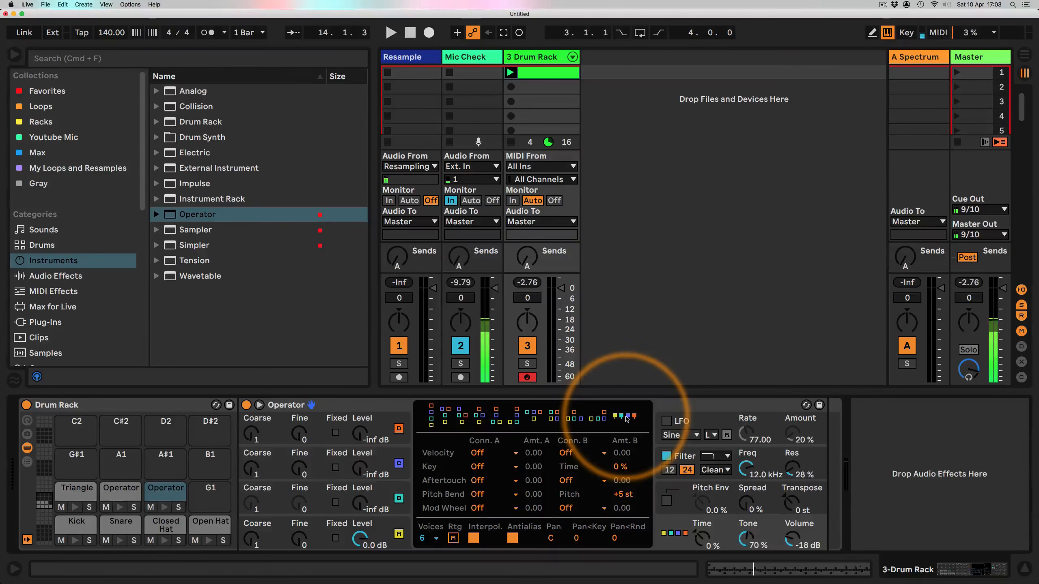
Step: Raise oscillator C's level to 0.0 dB and set its envelope decay to about 6.19 s with -inf sustain
{"action": "left_click", "coordinate": [381, 508]}
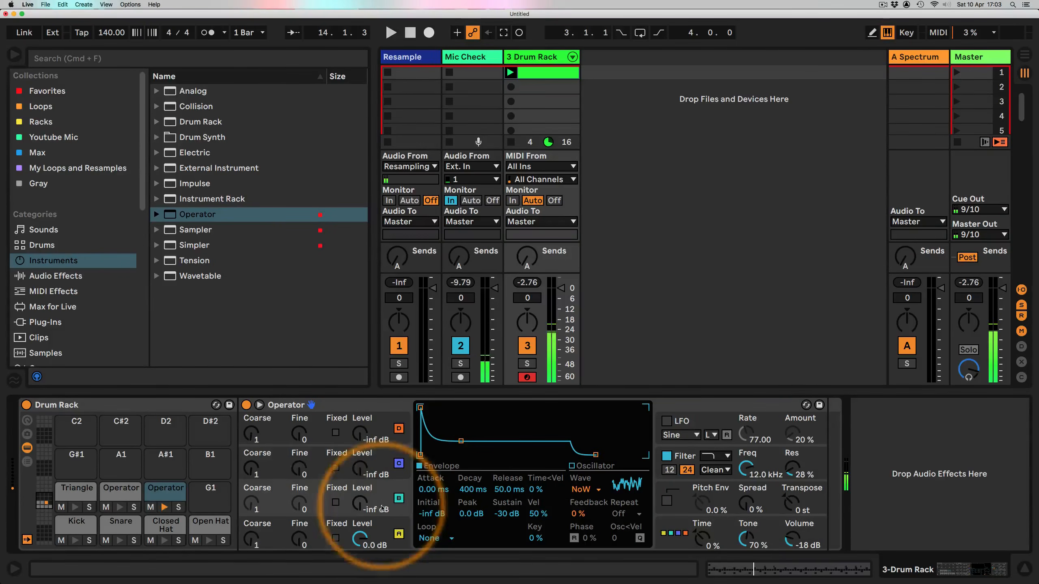
{"action": "left_click_drag", "start_coordinate": [358, 506], "coordinate": [359, 497]}
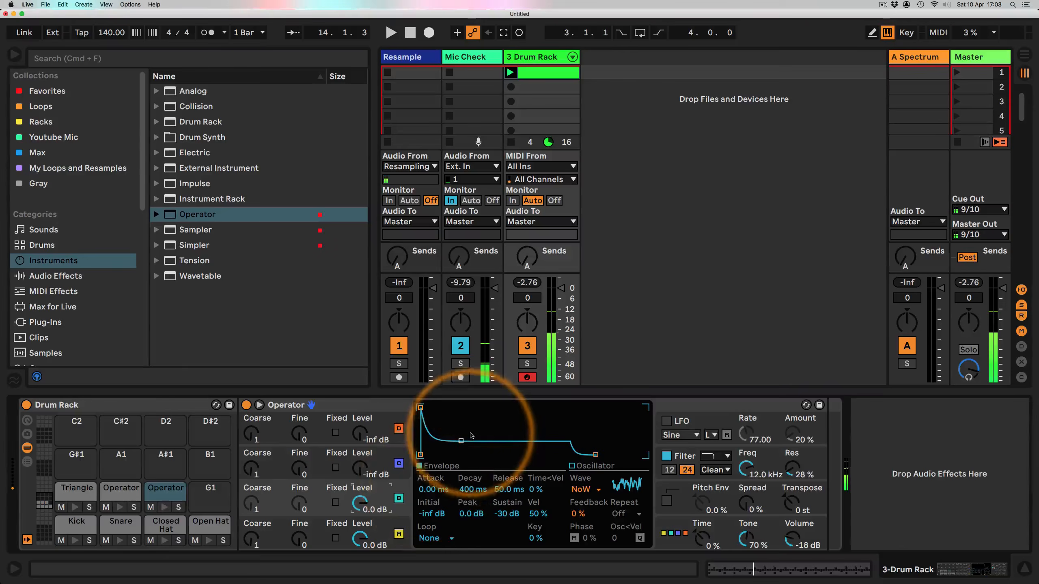
{"action": "left_click_drag", "start_coordinate": [461, 441], "coordinate": [479, 455]}
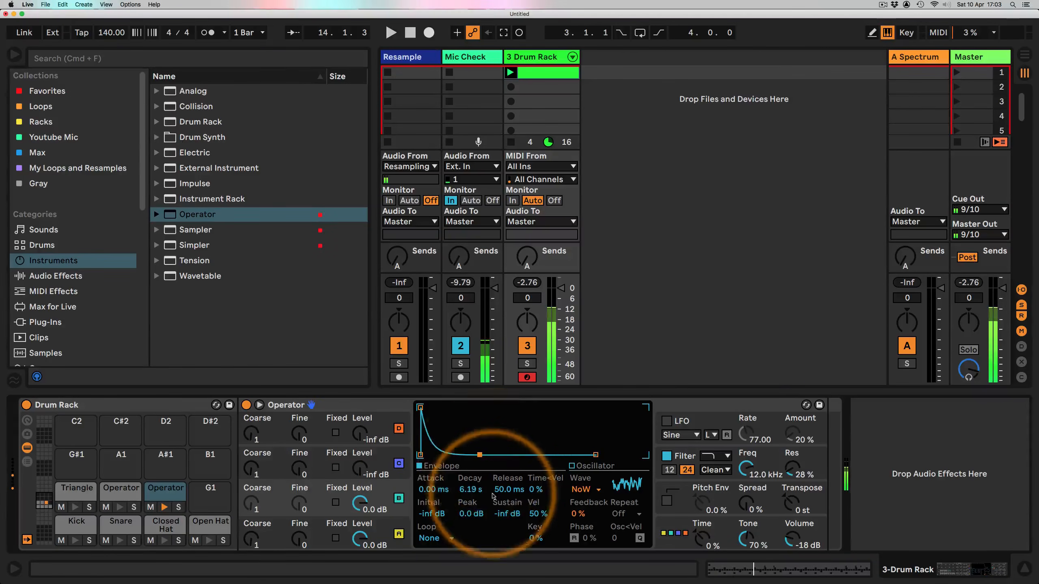
Step: Lengthen oscillator C's release to about 7.63 s and switch oscillator D to a Noise Looped waveform
{"action": "left_click_drag", "start_coordinate": [504, 496], "coordinate": [504, 493]}
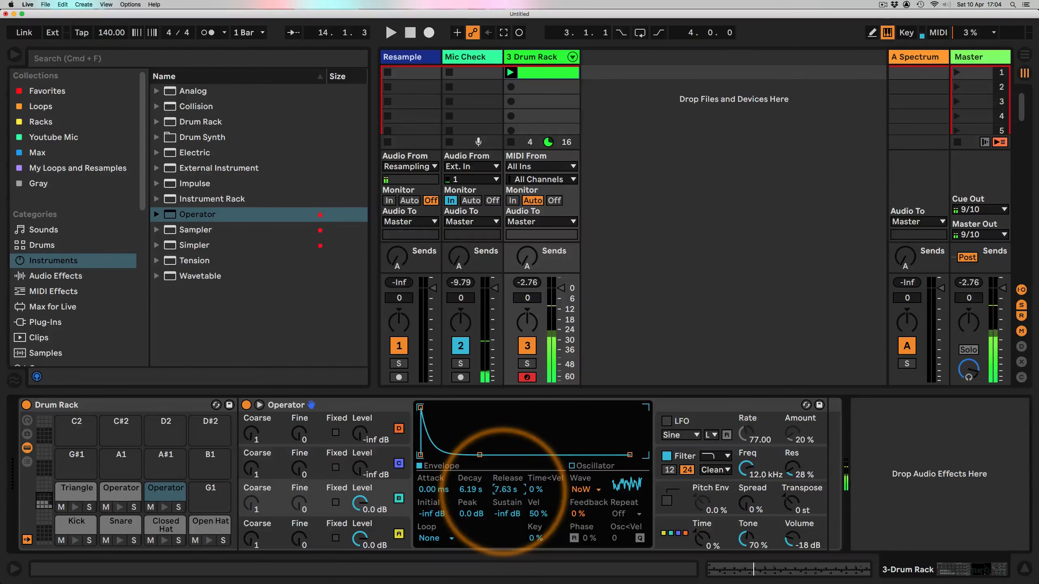
{"action": "left_click", "coordinate": [360, 532]}
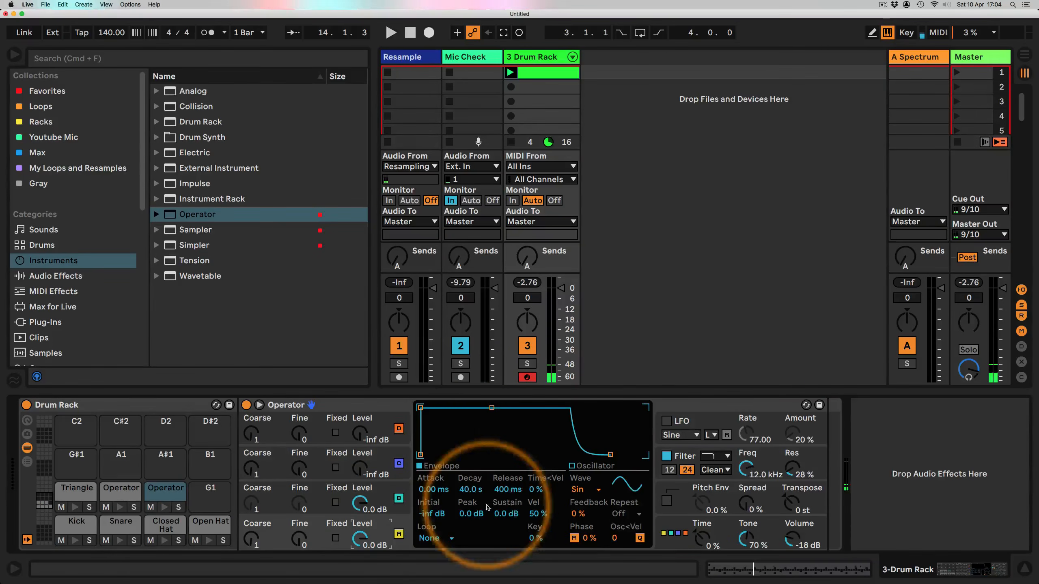
{"action": "left_click", "coordinate": [587, 489]}
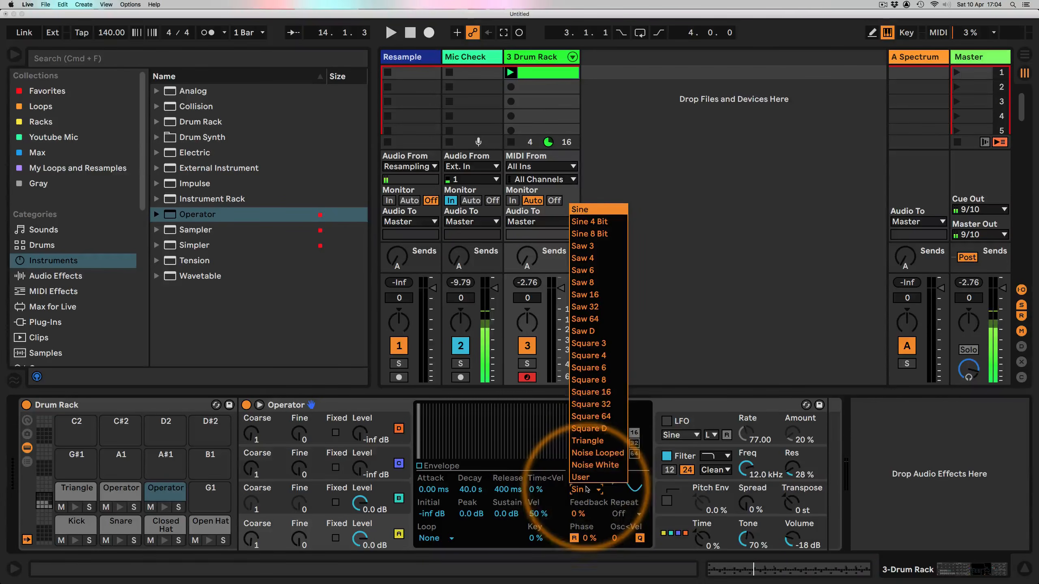
{"action": "left_click", "coordinate": [597, 453]}
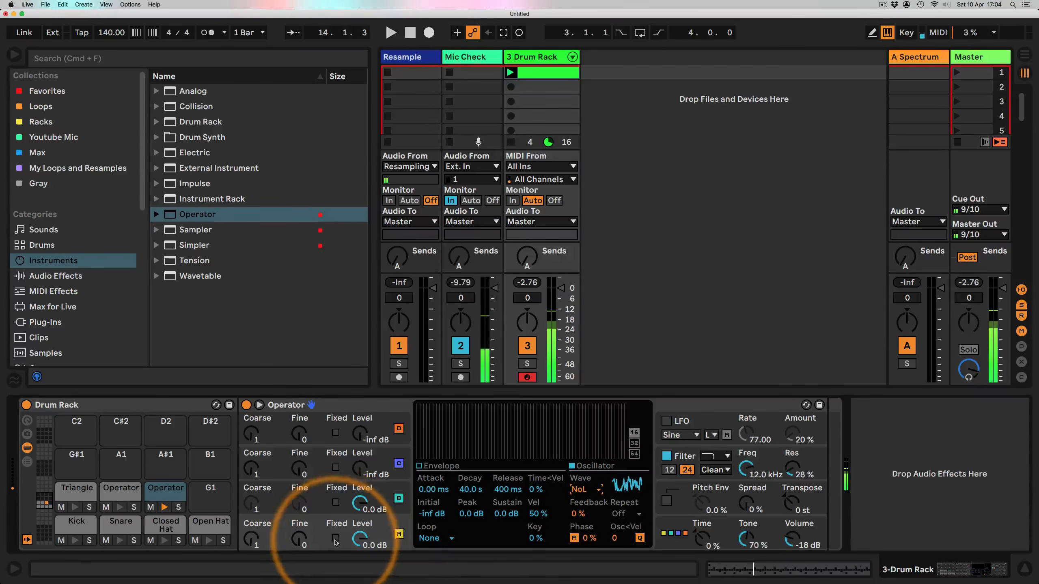
Step: Shorten oscillator D's envelope decay to about 74.1 ms with -inf sustain
{"action": "left_click", "coordinate": [427, 466]}
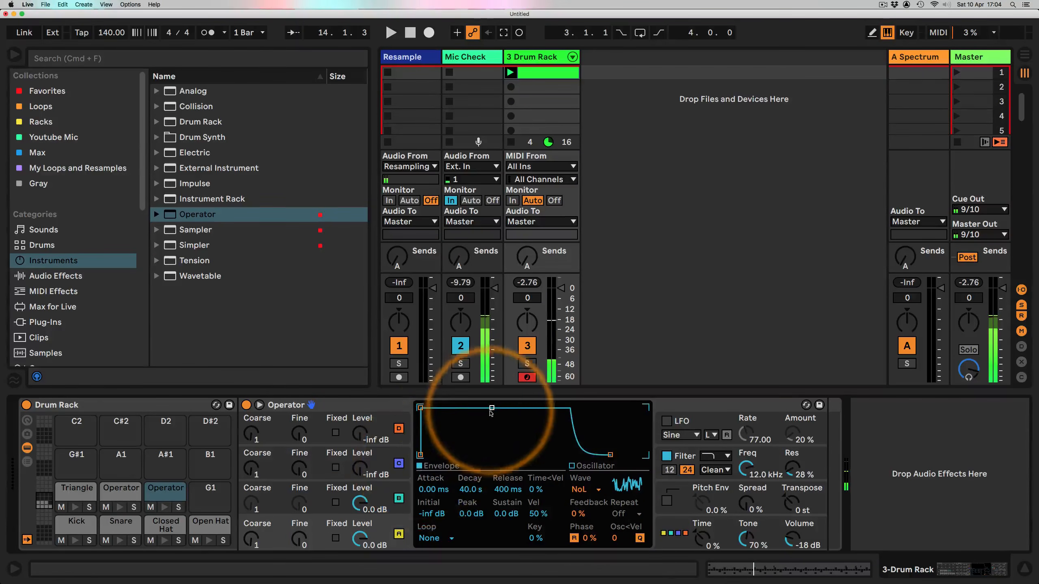
{"action": "left_click_drag", "start_coordinate": [491, 408], "coordinate": [443, 461]}
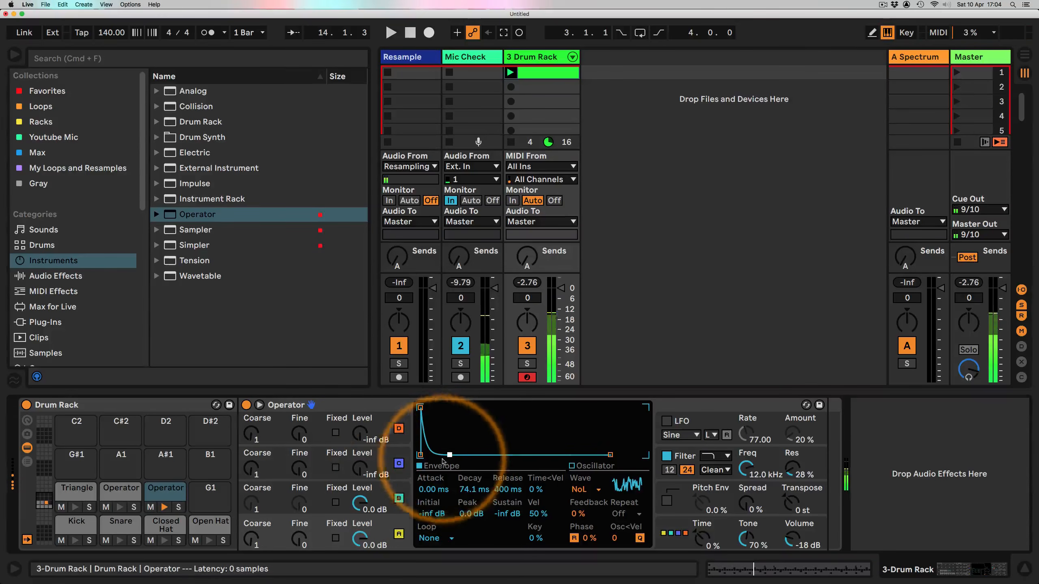
Step: Set oscillator C's envelope decay to about 719 ms
{"action": "left_click", "coordinate": [360, 458]}
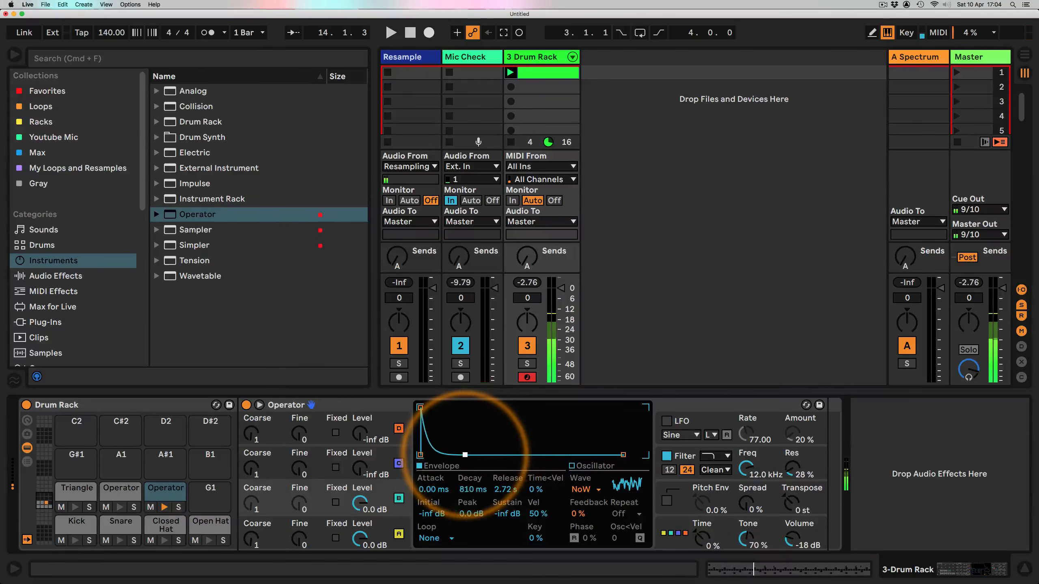
{"action": "left_click_drag", "start_coordinate": [465, 454], "coordinate": [468, 454]}
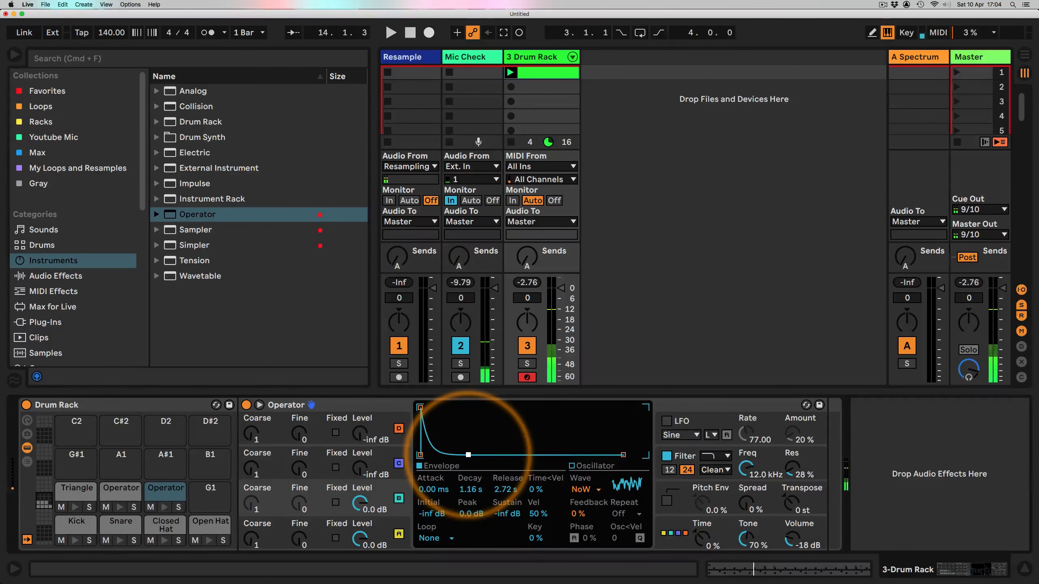
{"action": "left_click", "coordinate": [372, 529]}
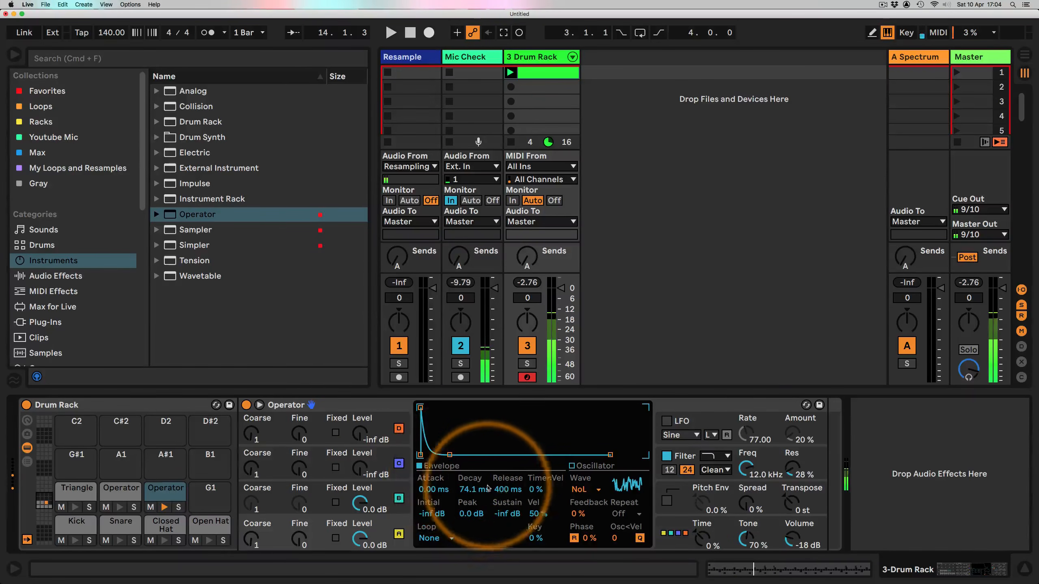
{"action": "left_click", "coordinate": [380, 497]}
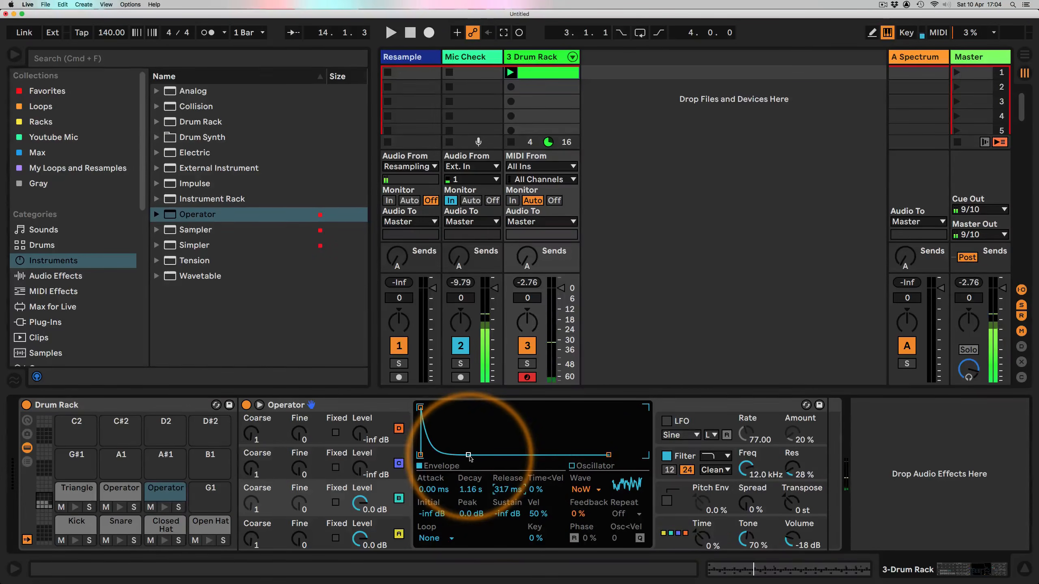
{"action": "left_click_drag", "start_coordinate": [469, 457], "coordinate": [464, 455]}
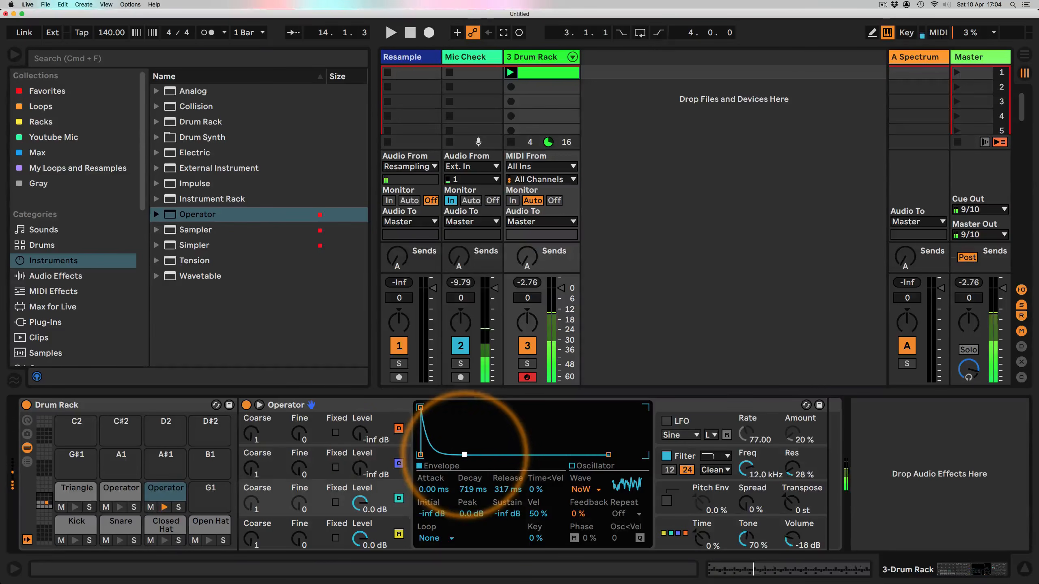
Step: Change the Operator filter type and set its frequency to about 208 Hz and resonance to 42 %
{"action": "left_click", "coordinate": [381, 458]}
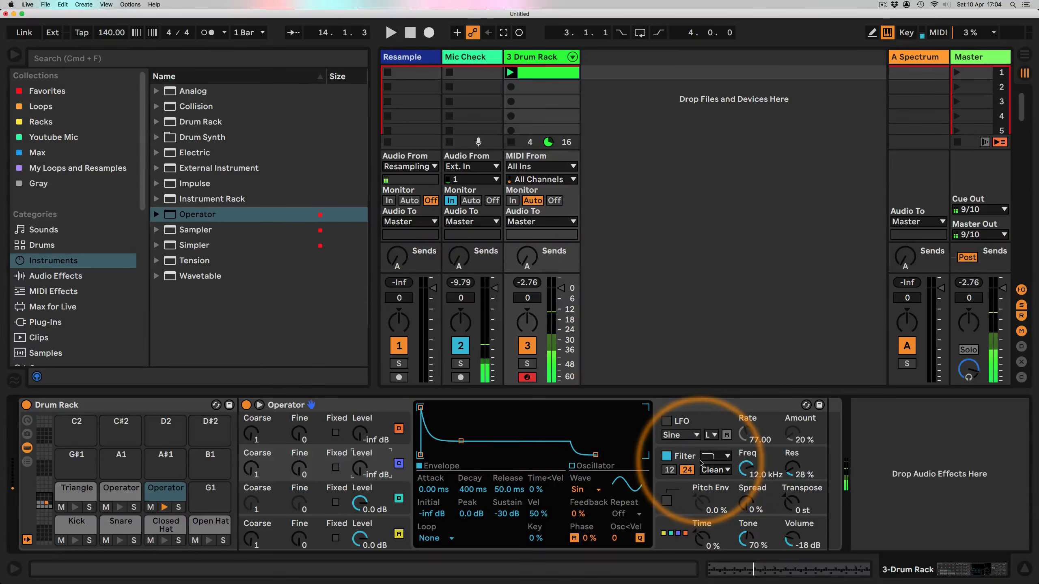
{"action": "left_click_drag", "start_coordinate": [792, 468], "coordinate": [792, 421]}
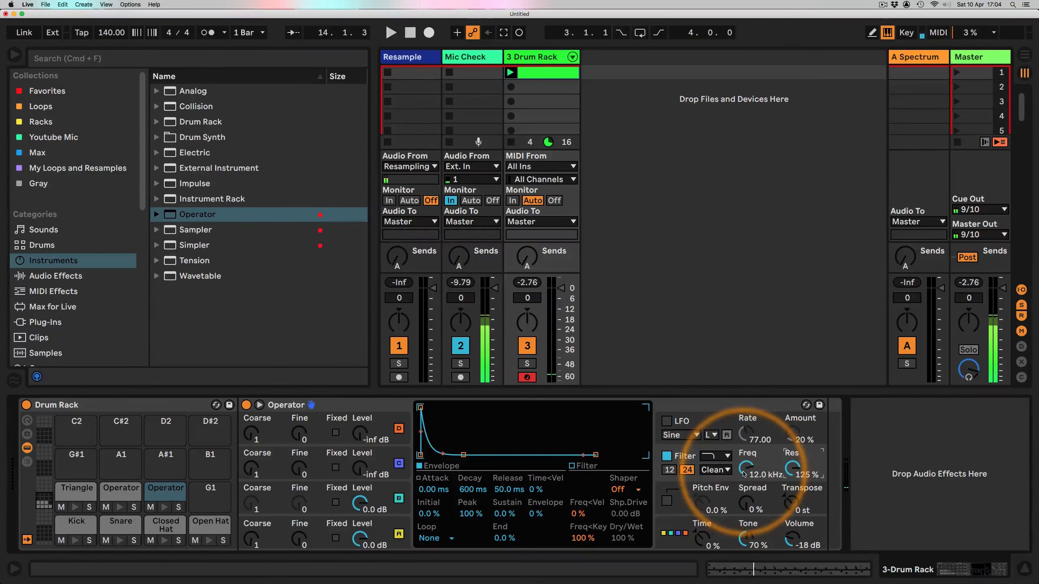
{"action": "left_click_drag", "start_coordinate": [746, 467], "coordinate": [746, 483]}
{"action": "left_click", "coordinate": [707, 457]}
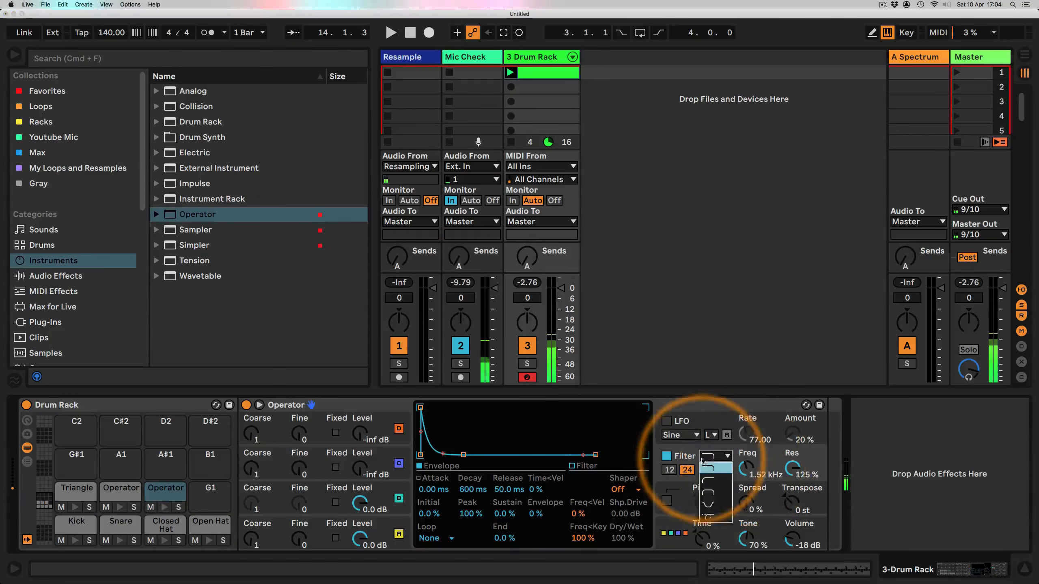
{"action": "left_click", "coordinate": [706, 480]}
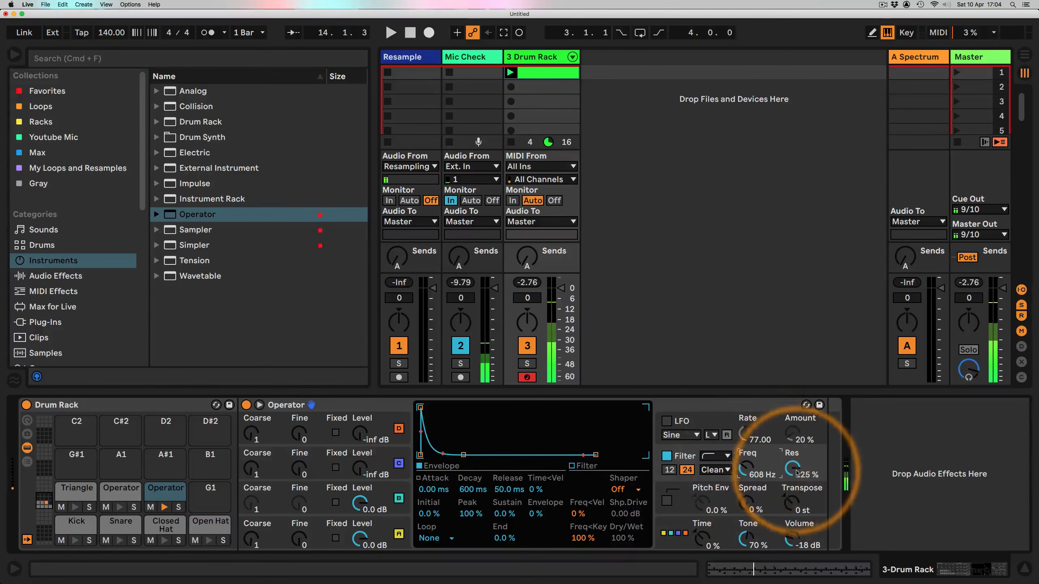
{"action": "left_click_drag", "start_coordinate": [792, 469], "coordinate": [748, 464]}
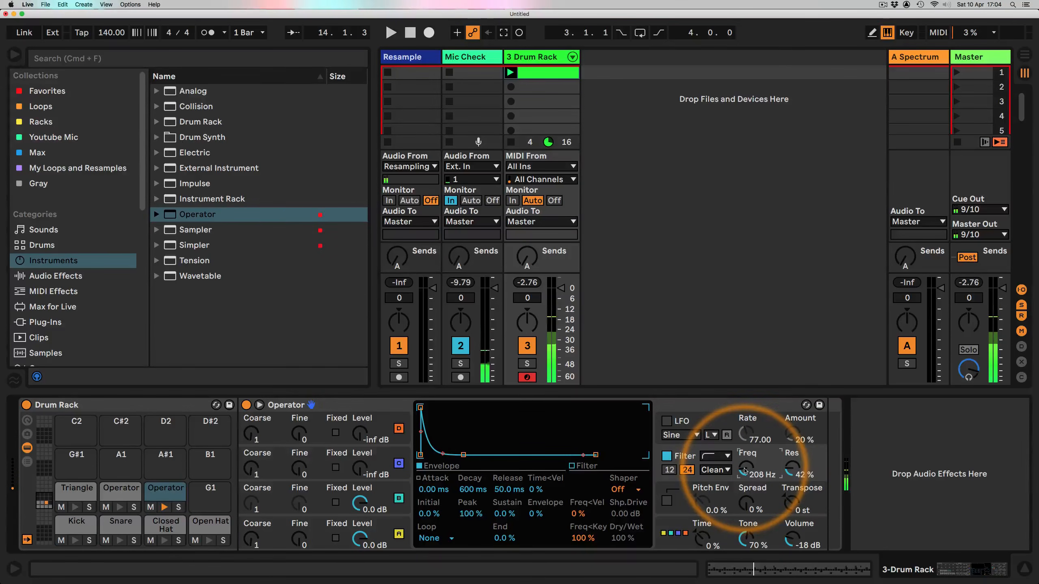
{"action": "left_click", "coordinate": [366, 497]}
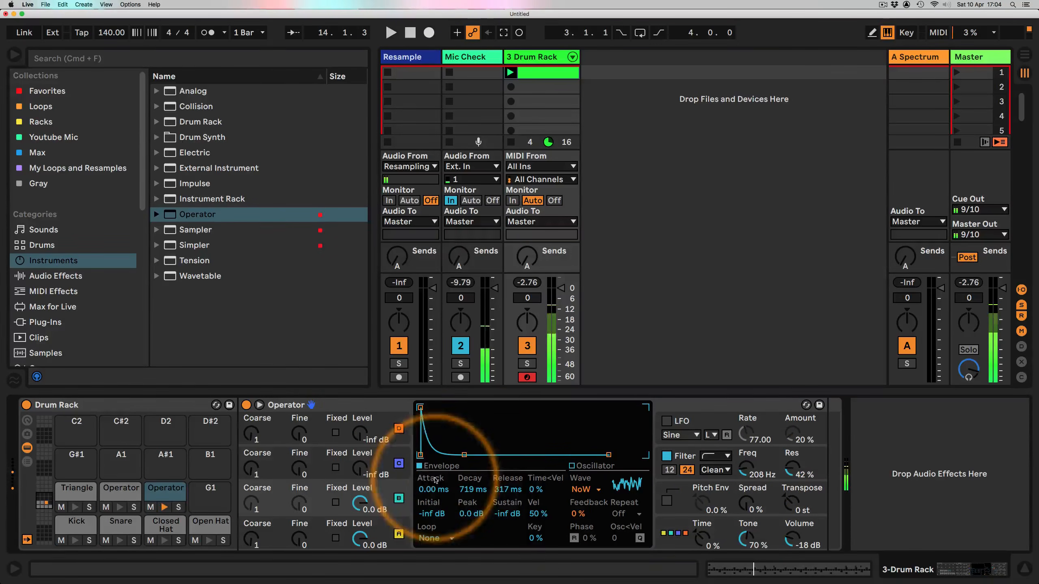
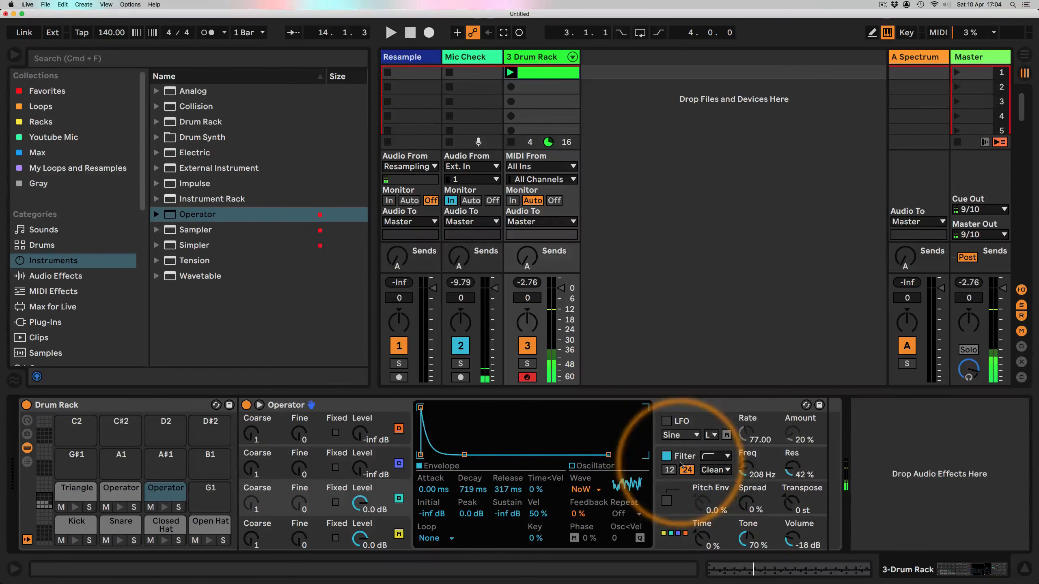
Step: Lower the Operator filter frequency to about 113 Hz and add a Reverb device after the Operator
{"action": "left_click_drag", "start_coordinate": [745, 466], "coordinate": [745, 481]}
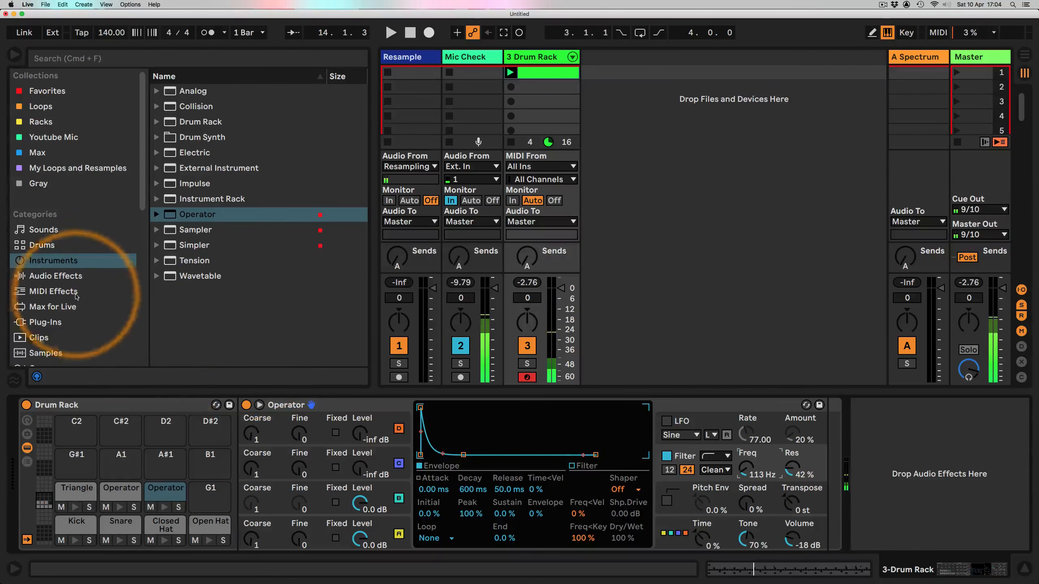
{"action": "left_click", "coordinate": [44, 277]}
{"action": "scroll", "coordinate": [186, 261], "scroll_direction": "down", "scroll_amount": 10}
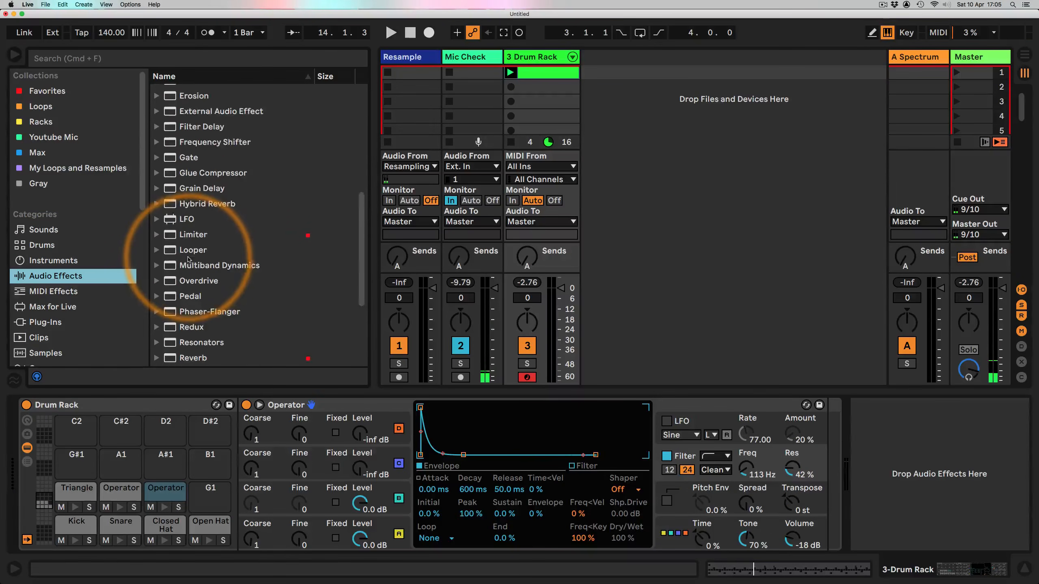
{"action": "left_click_drag", "start_coordinate": [192, 219], "coordinate": [788, 457]}
Step: Set the Reverb's size to about 101.66, decay time to about 1.40 s and dry/wet to 24 %
{"action": "left_click_drag", "start_coordinate": [942, 571], "coordinate": [952, 574]}
{"action": "left_click_drag", "start_coordinate": [704, 480], "coordinate": [705, 485]}
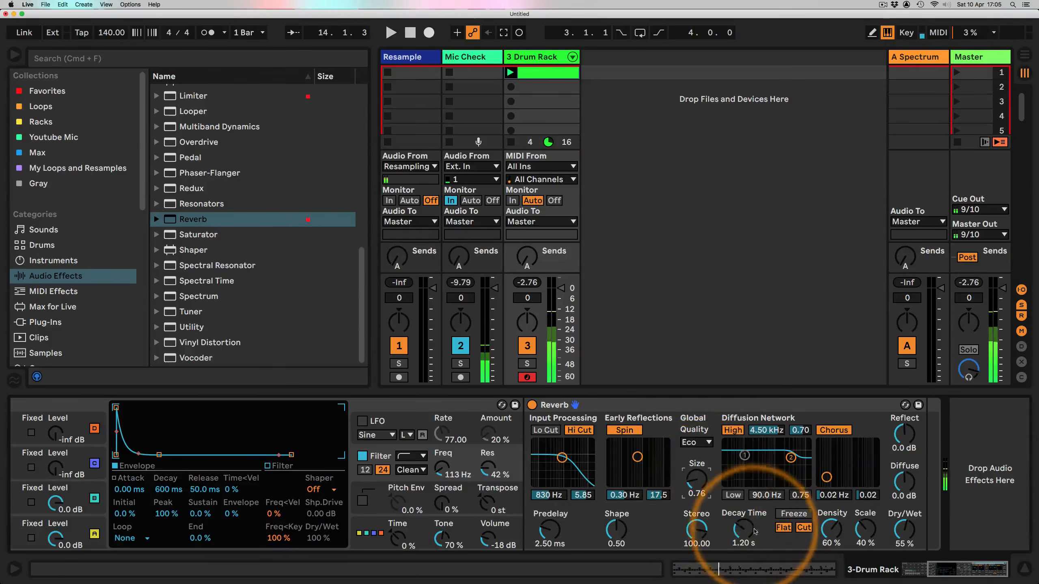
{"action": "left_click_drag", "start_coordinate": [742, 540], "coordinate": [748, 528]}
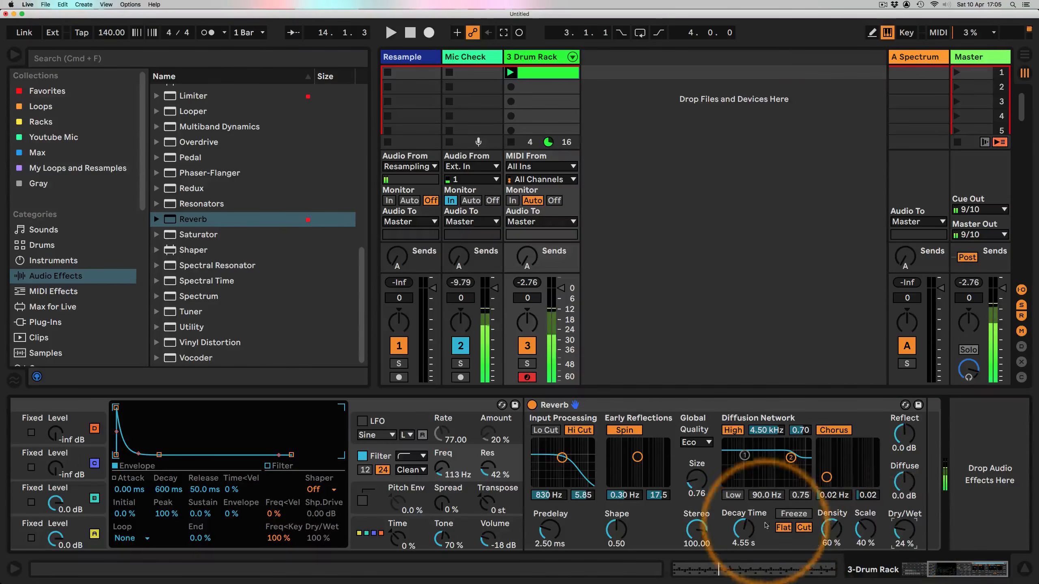
{"action": "scroll", "coordinate": [719, 487], "scroll_direction": "left", "scroll_amount": 5}
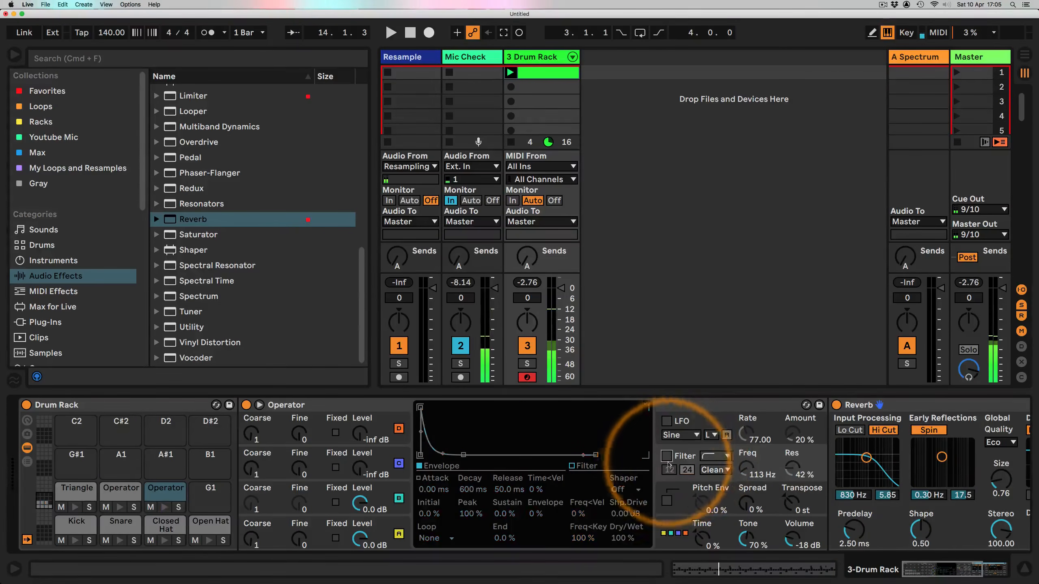
{"action": "left_click", "coordinate": [948, 572]}
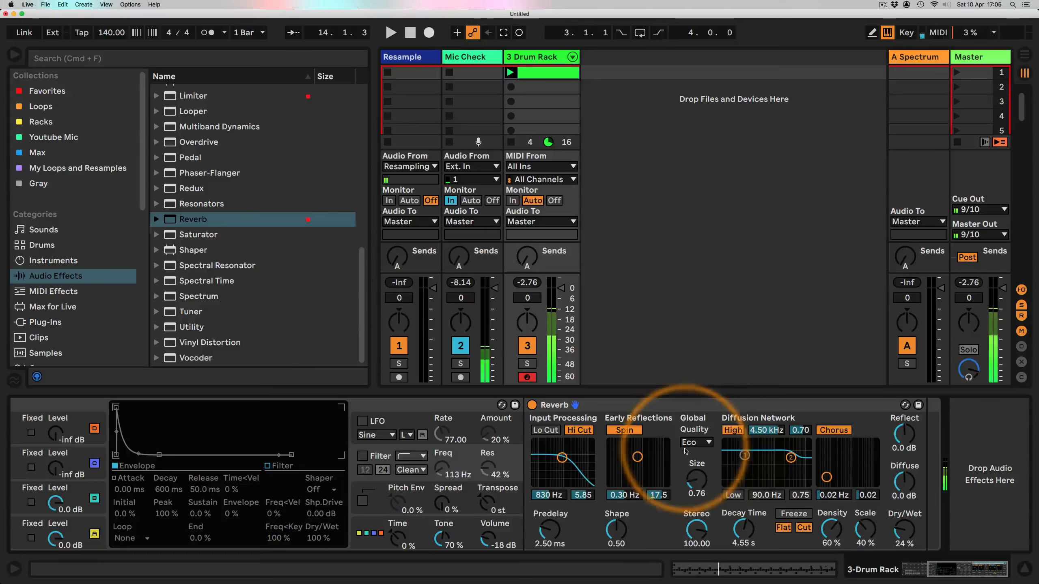
{"action": "left_click_drag", "start_coordinate": [697, 480], "coordinate": [696, 471]}
{"action": "left_click_drag", "start_coordinate": [743, 529], "coordinate": [743, 536]}
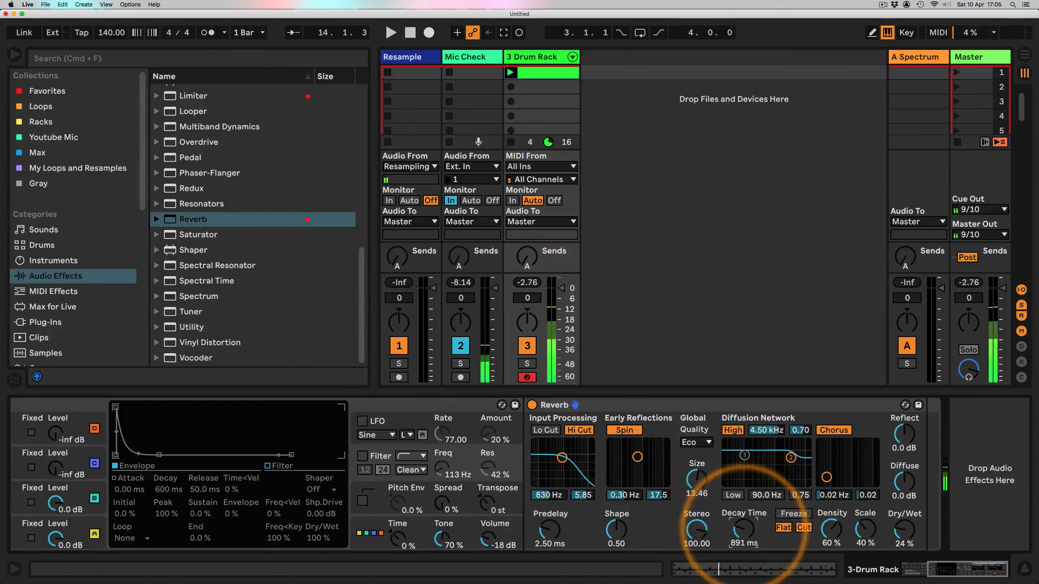
{"action": "left_click_drag", "start_coordinate": [696, 482], "coordinate": [696, 477]}
{"action": "left_click_drag", "start_coordinate": [741, 536], "coordinate": [744, 528]}
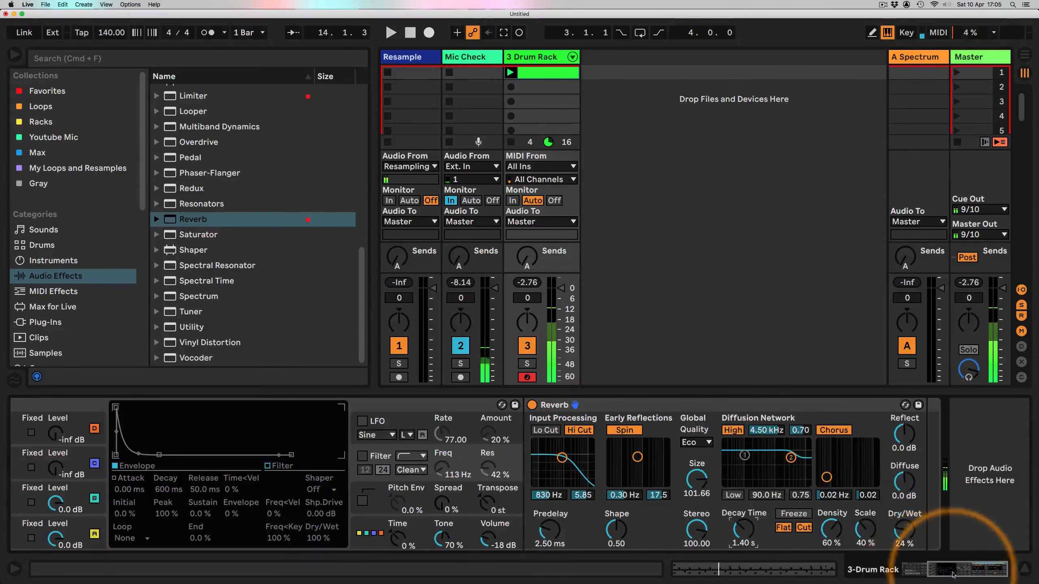
Step: Switch oscillator C's waveform to Square 3 and raise oscillator D's level to about -3.2 dB
{"action": "scroll", "coordinate": [940, 524], "scroll_direction": "left", "scroll_amount": 10}
{"action": "left_click", "coordinate": [388, 489]}
{"action": "left_click_drag", "start_coordinate": [464, 454], "coordinate": [460, 454]}
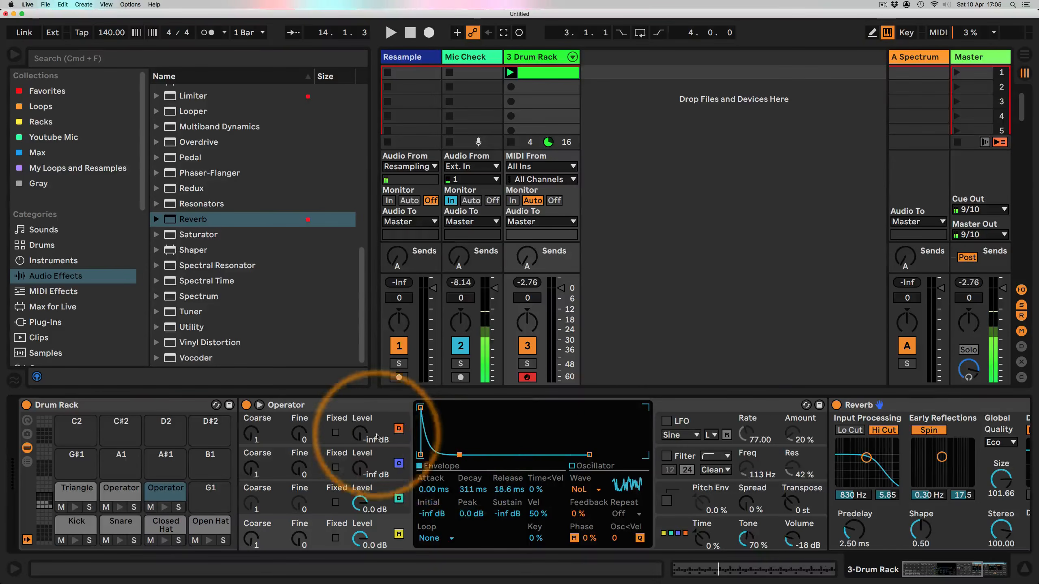
{"action": "left_click", "coordinate": [387, 450]}
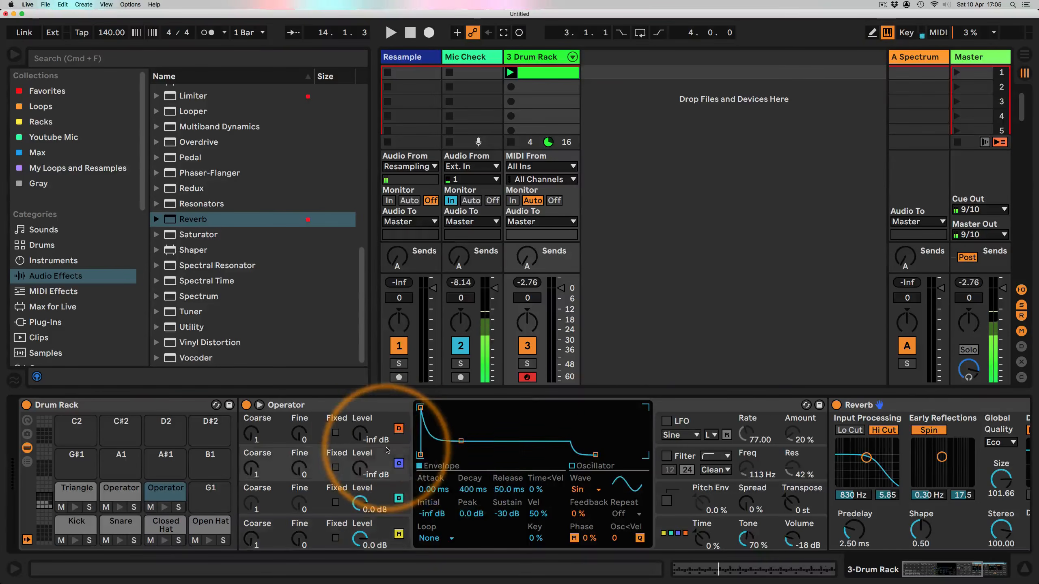
{"action": "left_click", "coordinate": [580, 489]}
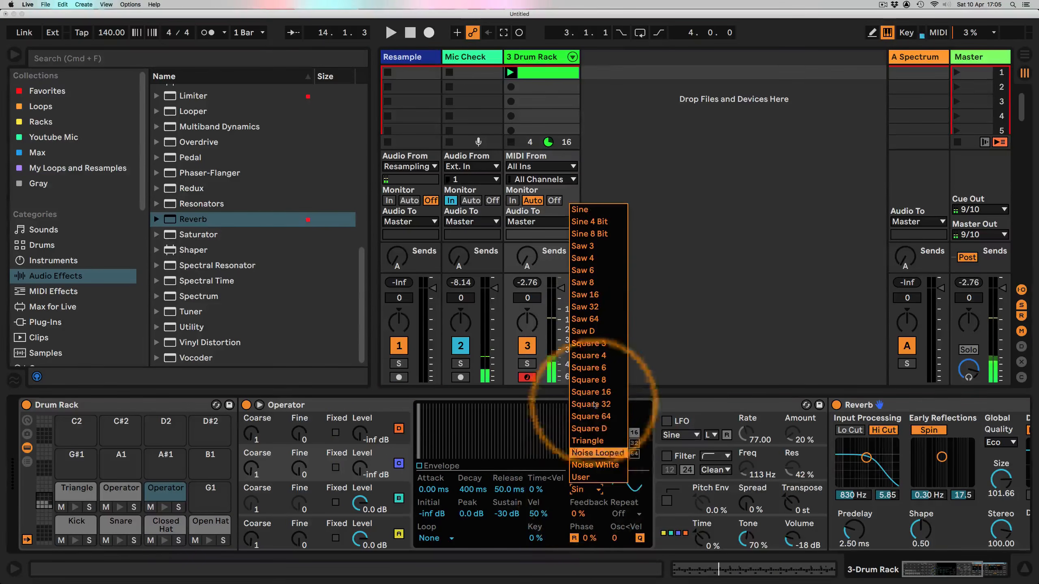
{"action": "left_click", "coordinate": [592, 343]}
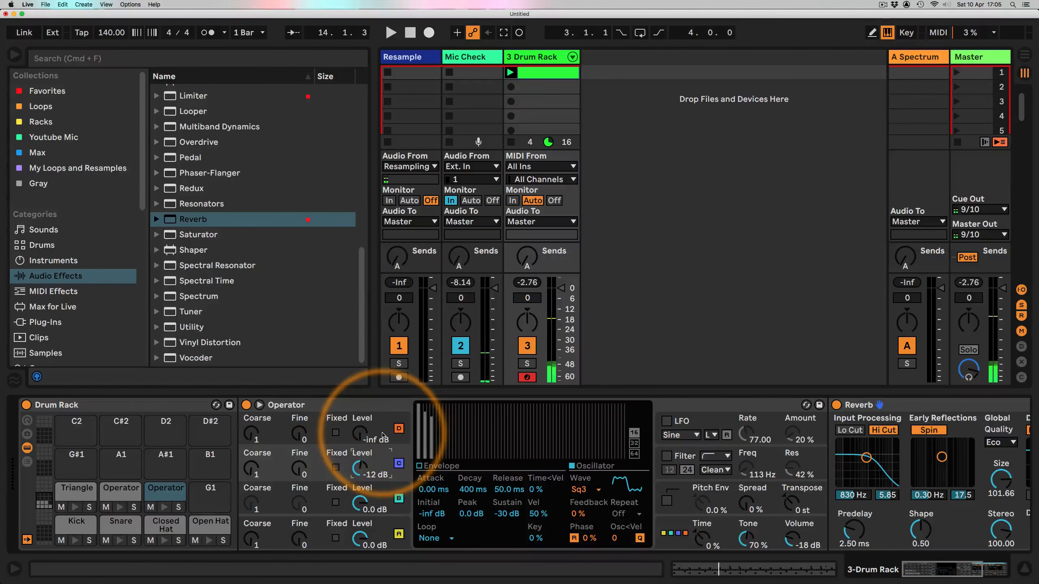
{"action": "left_click_drag", "start_coordinate": [360, 435], "coordinate": [355, 421]}
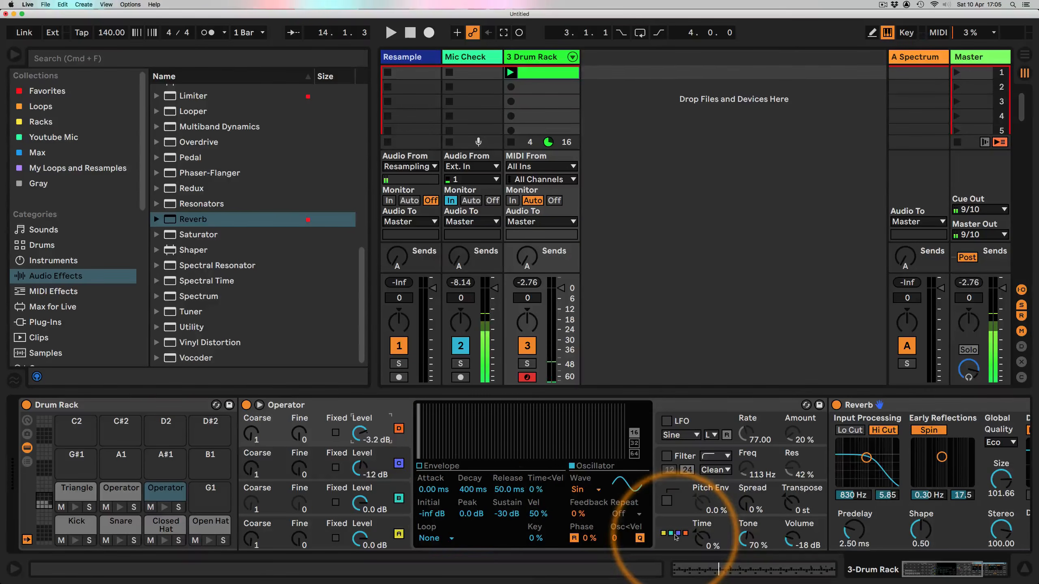
Step: Set oscillator C to a fixed frequency of 1.41 kHz, level about -21 dB and envelope decay about 83.5 ms
{"action": "left_click", "coordinate": [361, 469]}
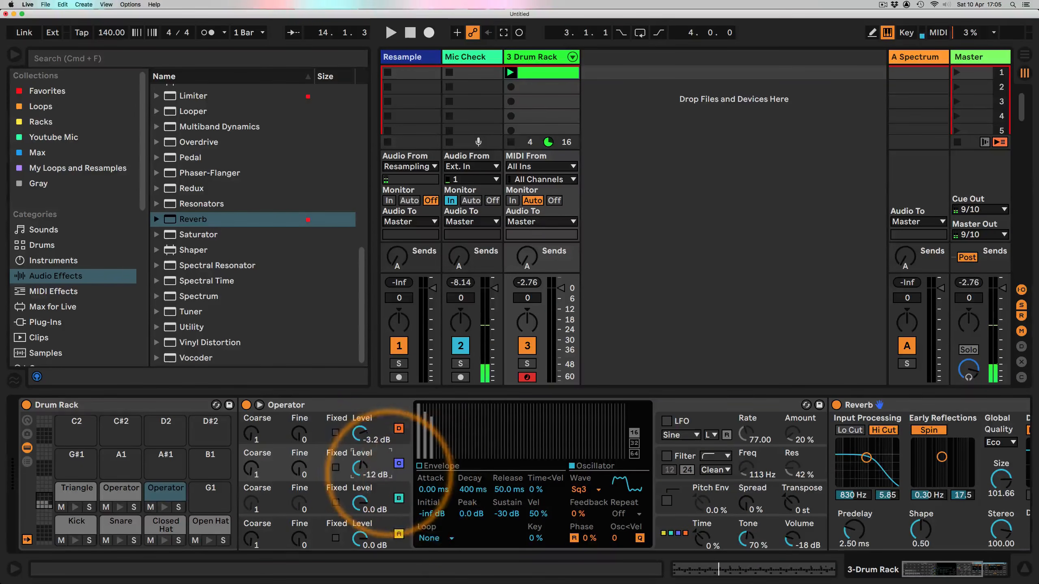
{"action": "left_click", "coordinate": [425, 466]}
{"action": "left_click_drag", "start_coordinate": [458, 445], "coordinate": [436, 455]}
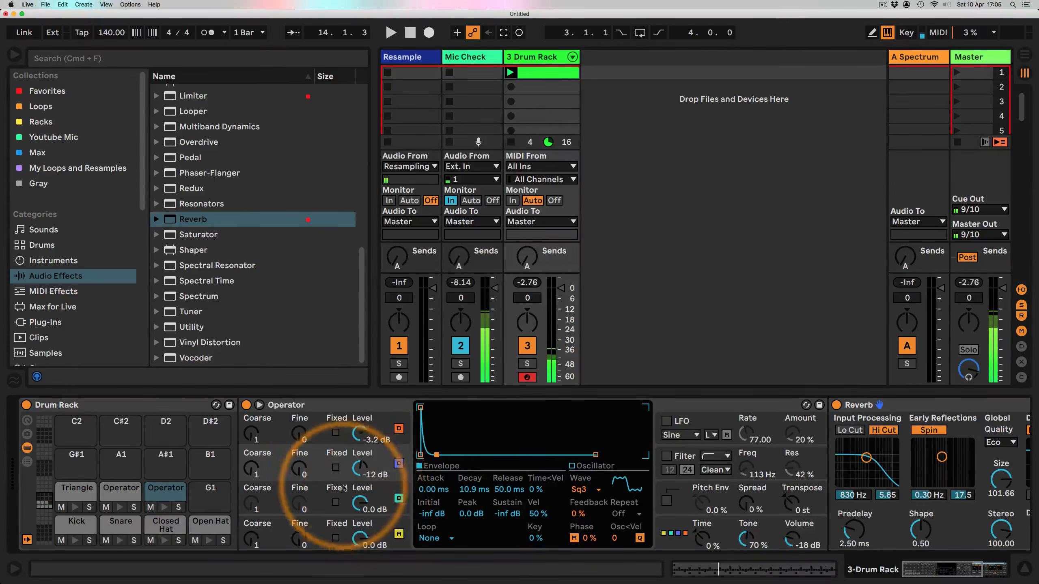
{"action": "left_click_drag", "start_coordinate": [355, 472], "coordinate": [352, 475]}
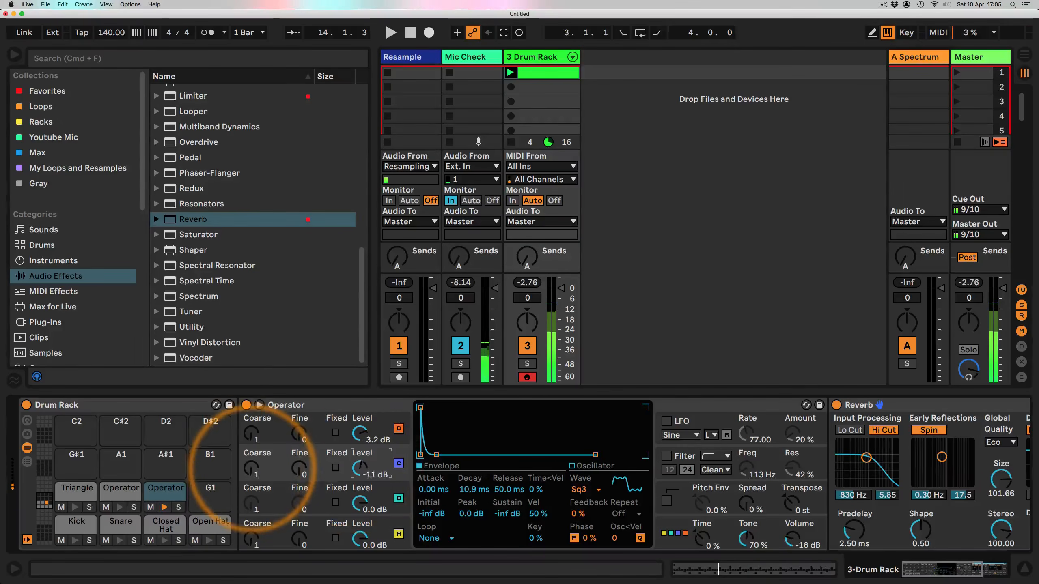
{"action": "left_click", "coordinate": [336, 467]}
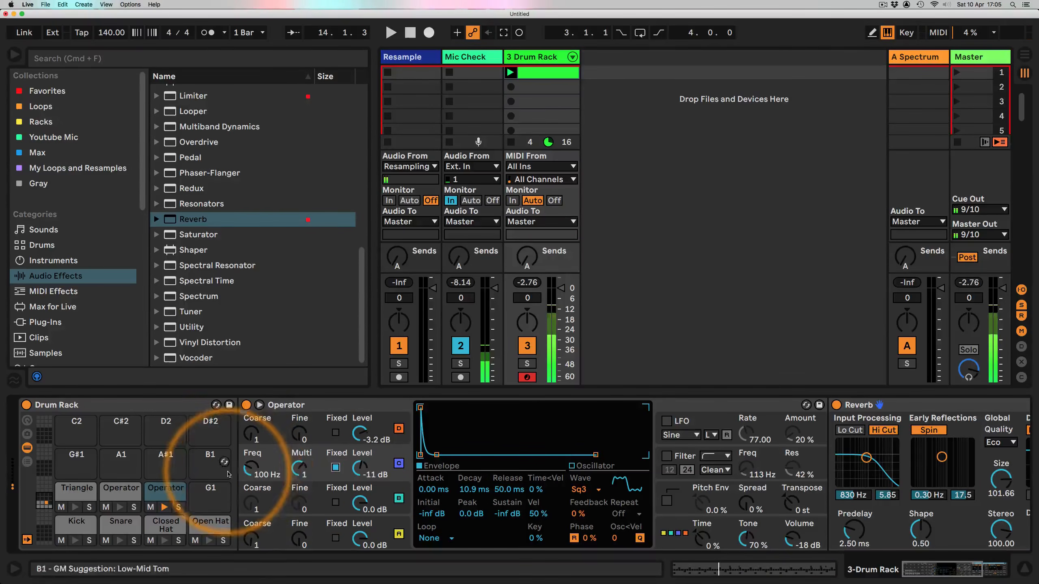
{"action": "left_click_drag", "start_coordinate": [248, 468], "coordinate": [247, 470]}
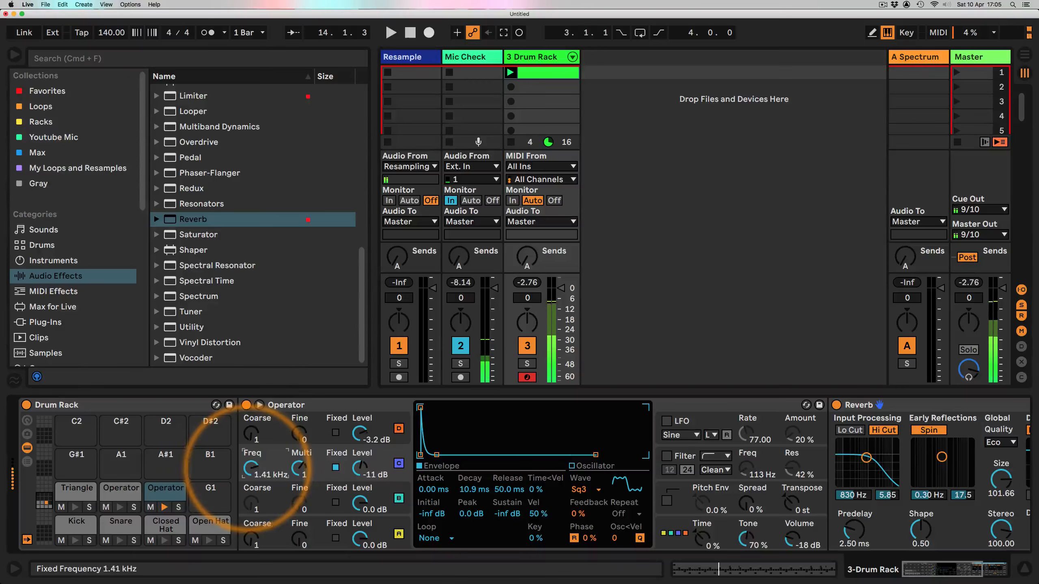
{"action": "left_click_drag", "start_coordinate": [361, 475], "coordinate": [362, 467]}
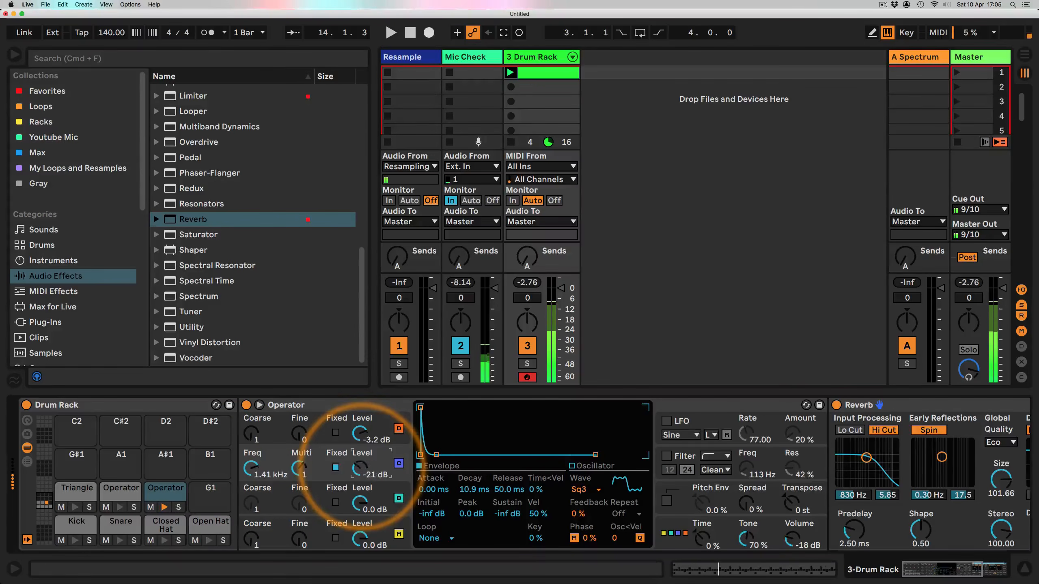
{"action": "mouse_move", "coordinate": [436, 455]}
{"action": "left_mouse_down"}
{"action": "mouse_move", "coordinate": [487, 454]}
{"action": "mouse_move", "coordinate": [451, 454]}
{"action": "left_mouse_up"}
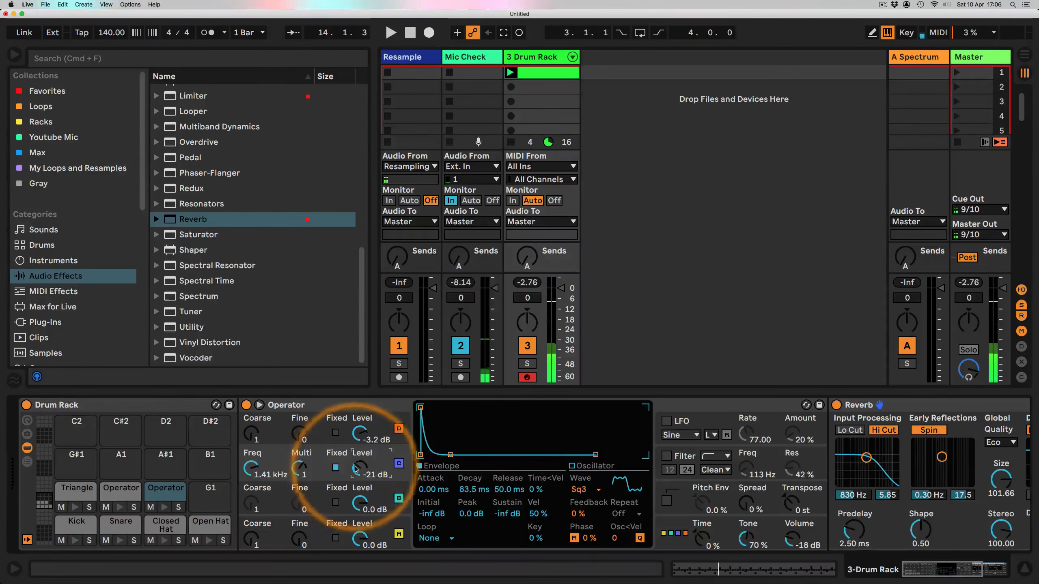
Step: Shape the pitch envelope with a +48 st peak and about 7.64 ms decay, and lower oscillator C to -61 dB
{"action": "left_click", "coordinate": [666, 500]}
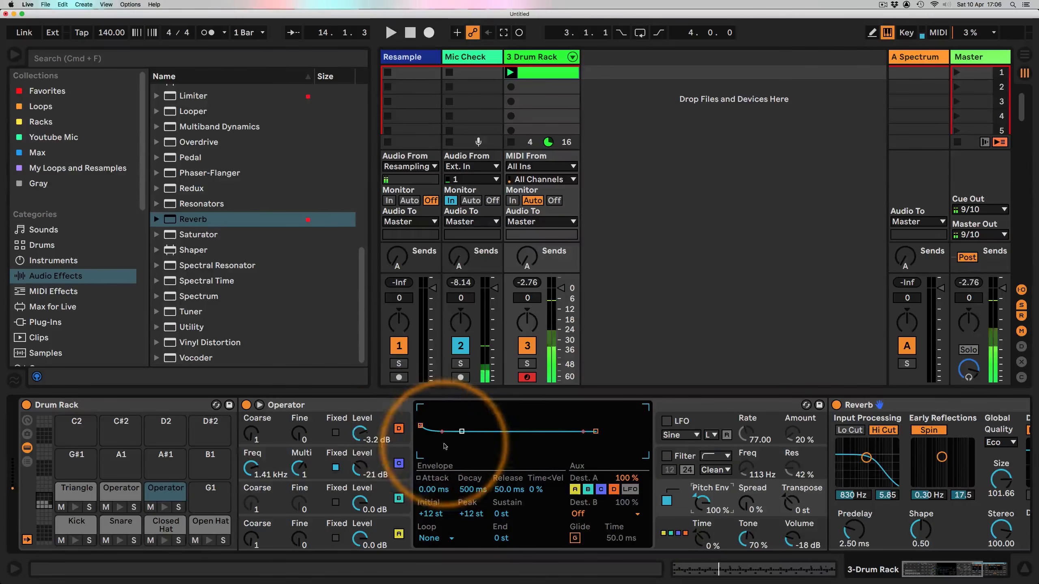
{"action": "left_click_drag", "start_coordinate": [420, 426], "coordinate": [421, 405]}
{"action": "left_click_drag", "start_coordinate": [461, 432], "coordinate": [433, 431]}
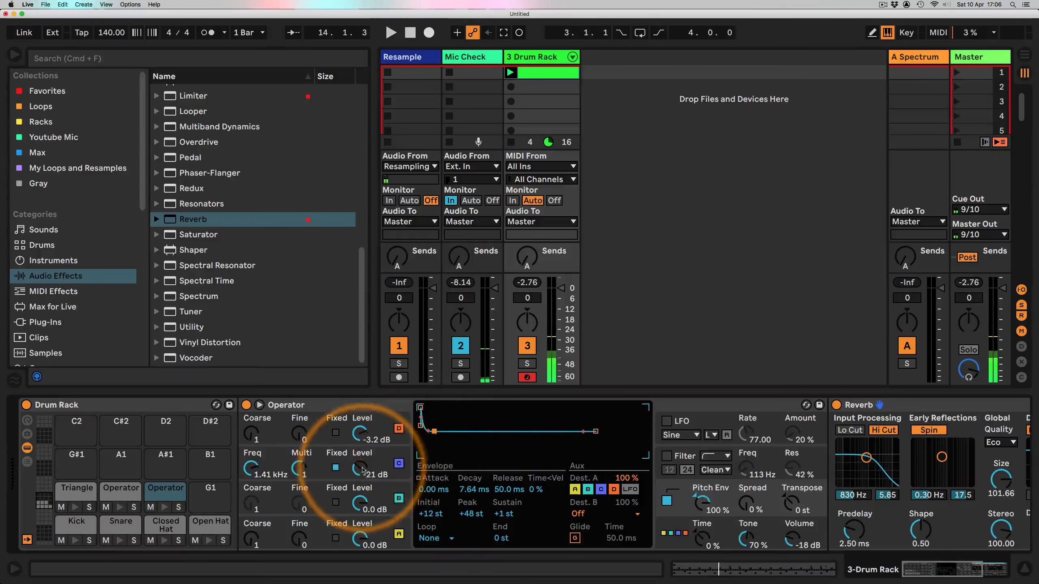
{"action": "left_click_drag", "start_coordinate": [362, 468], "coordinate": [362, 480]}
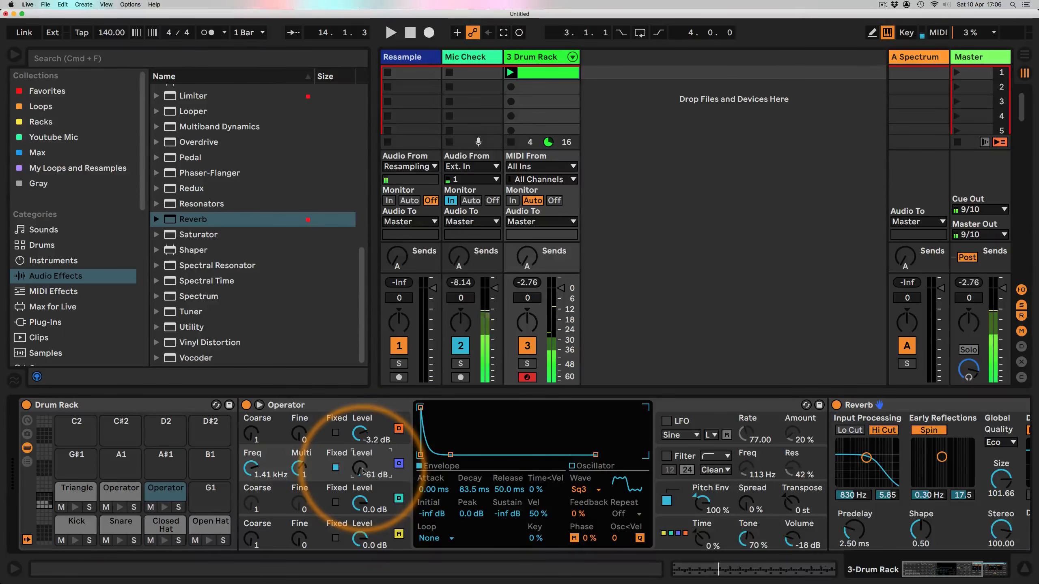
Step: Lengthen the Reverb decay time to about 10.7 s and reduce its size to about 2.28
{"action": "left_click", "coordinate": [974, 569]}
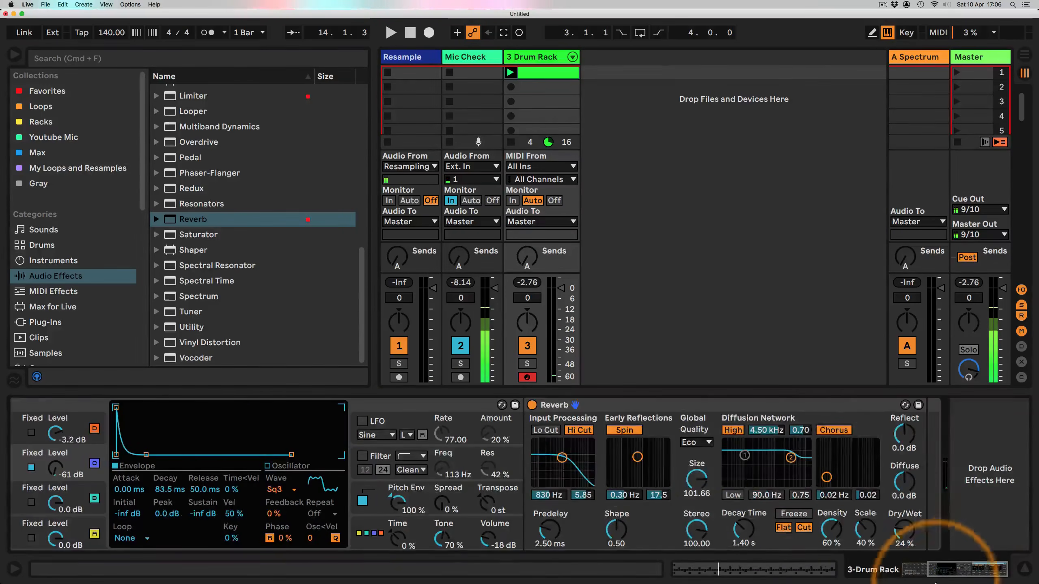
{"action": "left_click_drag", "start_coordinate": [738, 525], "coordinate": [743, 517]}
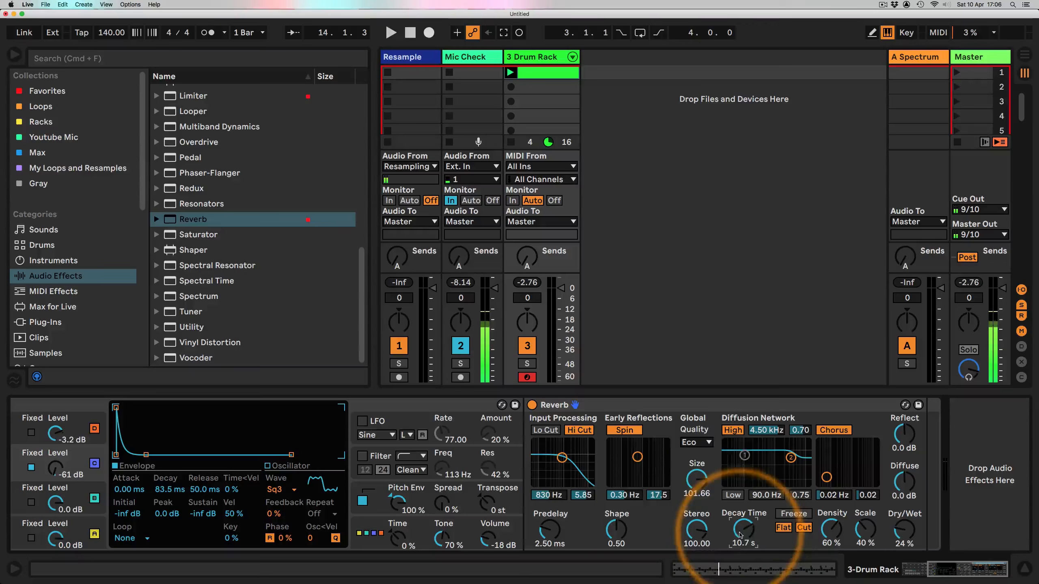
{"action": "left_click_drag", "start_coordinate": [696, 480], "coordinate": [696, 497]}
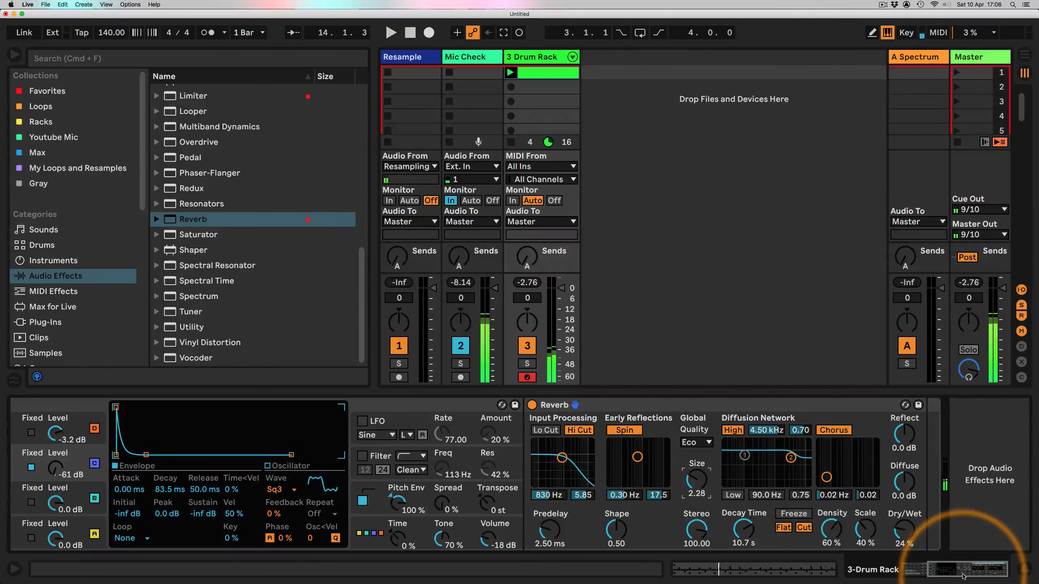
Step: Open the drum clip, start playback, and add notes for the new Operator sound at 1.3.1 and 3.3.1
{"action": "left_click_drag", "start_coordinate": [962, 576], "coordinate": [563, 77]}
{"action": "double_click", "coordinate": [563, 77]}
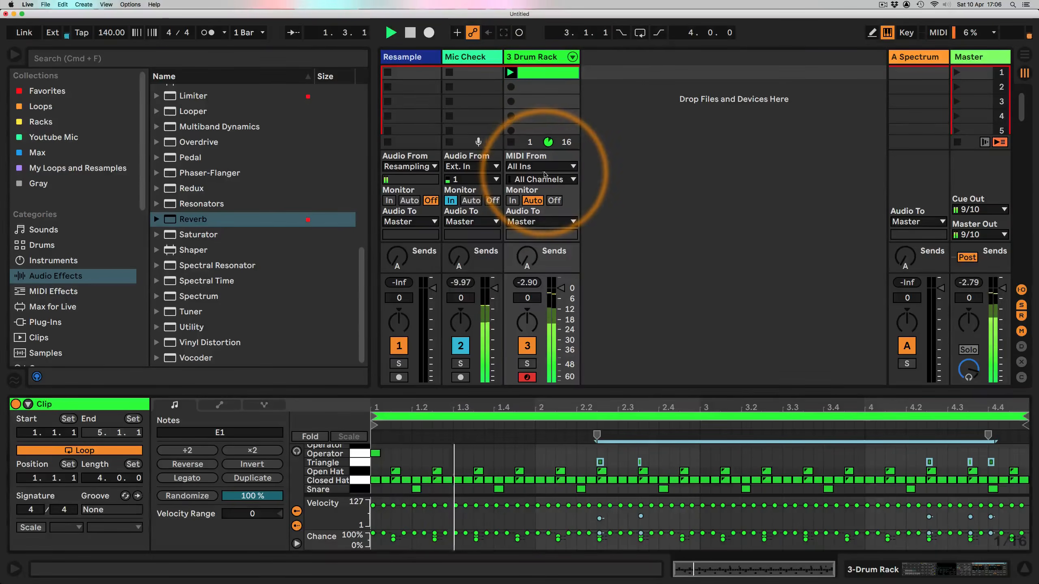
{"action": "key", "text": "space"}
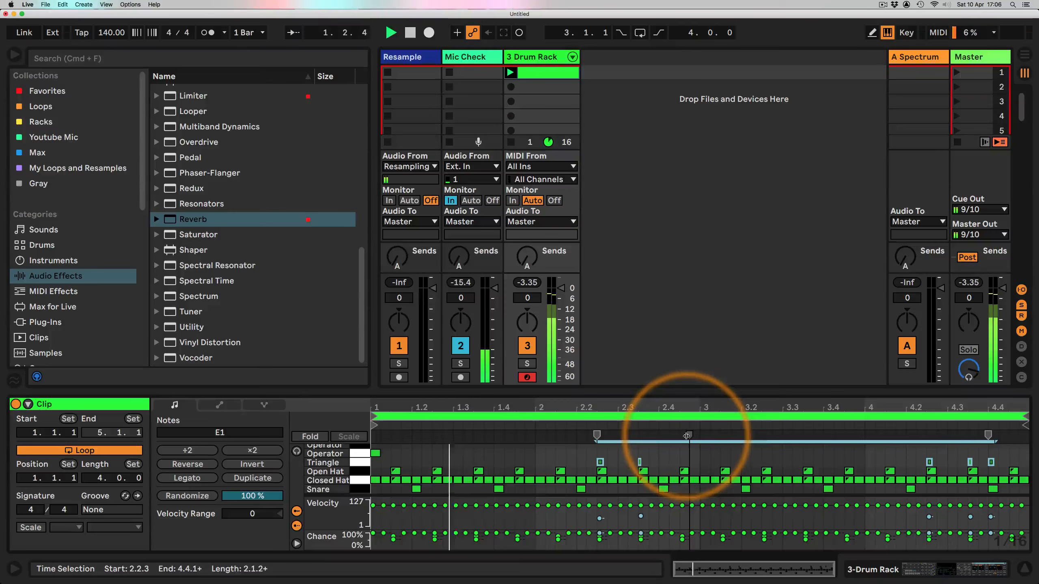
{"action": "scroll", "coordinate": [704, 471], "scroll_direction": "up", "scroll_amount": 1}
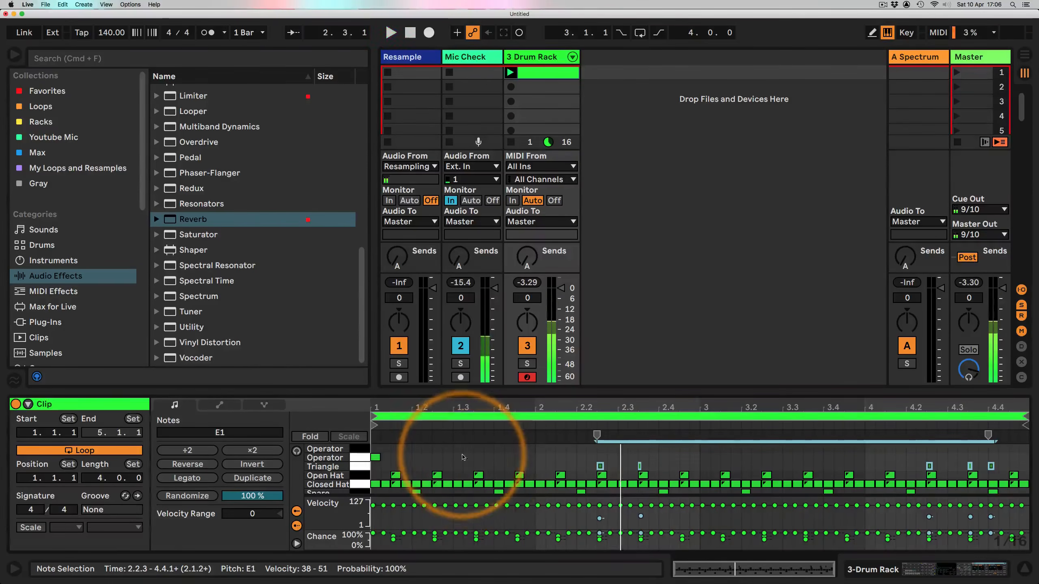
{"action": "double_click", "coordinate": [457, 447]}
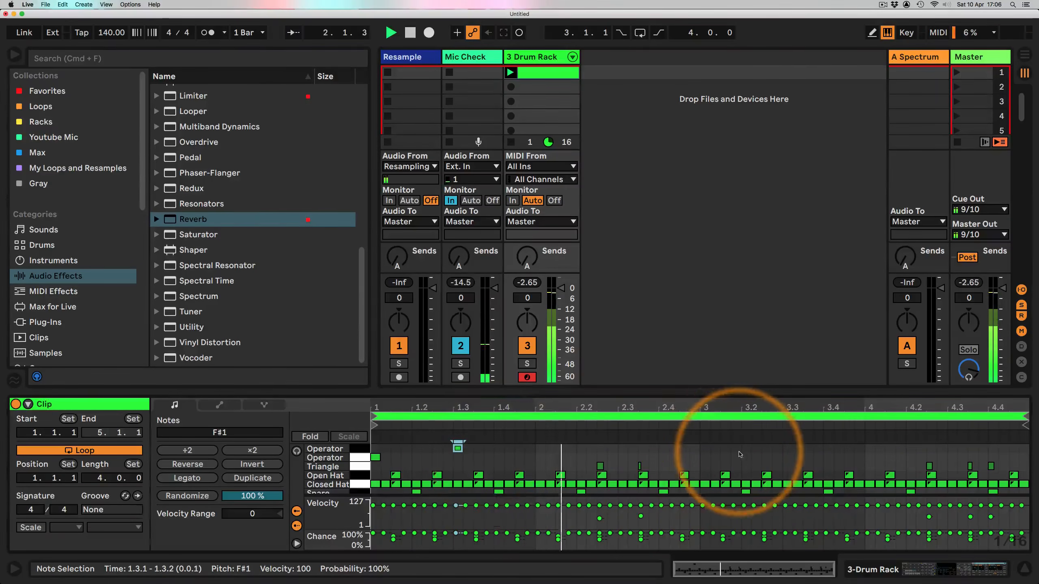
{"action": "double_click", "coordinate": [788, 449]}
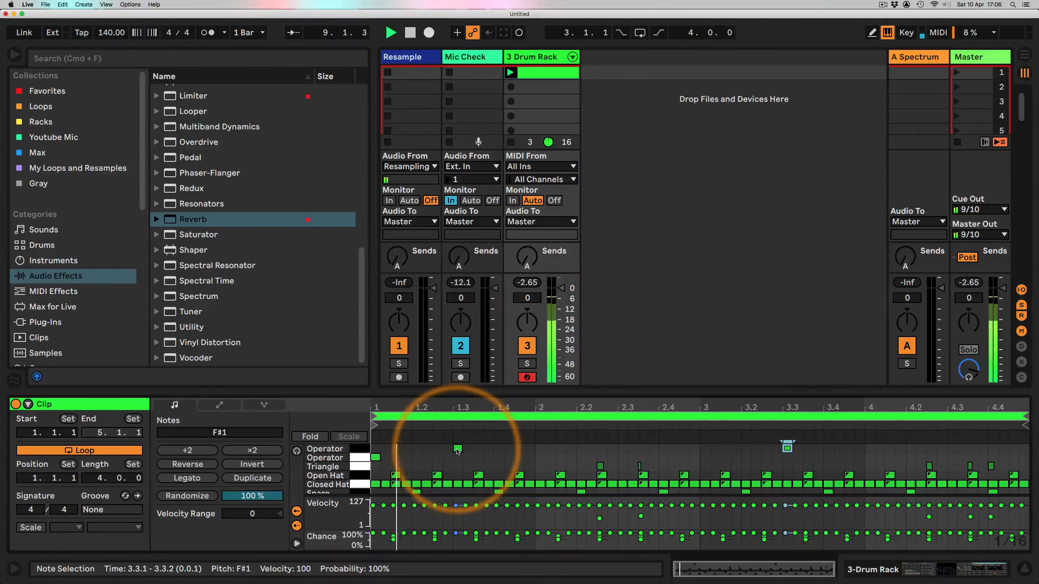
Step: Reopen the drum clip and enlarge the MIDI note editor while the beat plays
{"action": "left_click", "coordinate": [863, 569]}
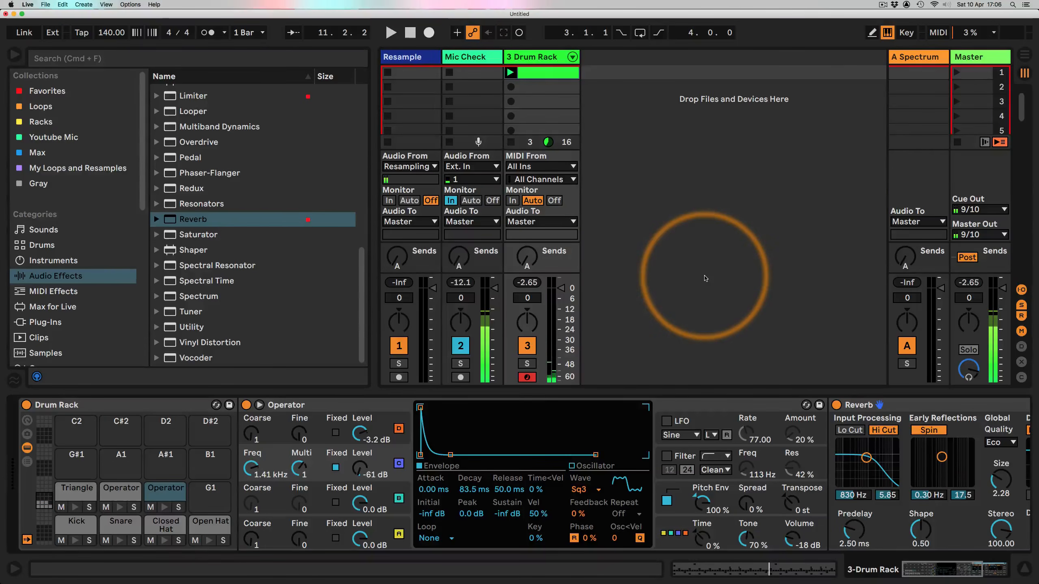
{"action": "key", "text": "space"}
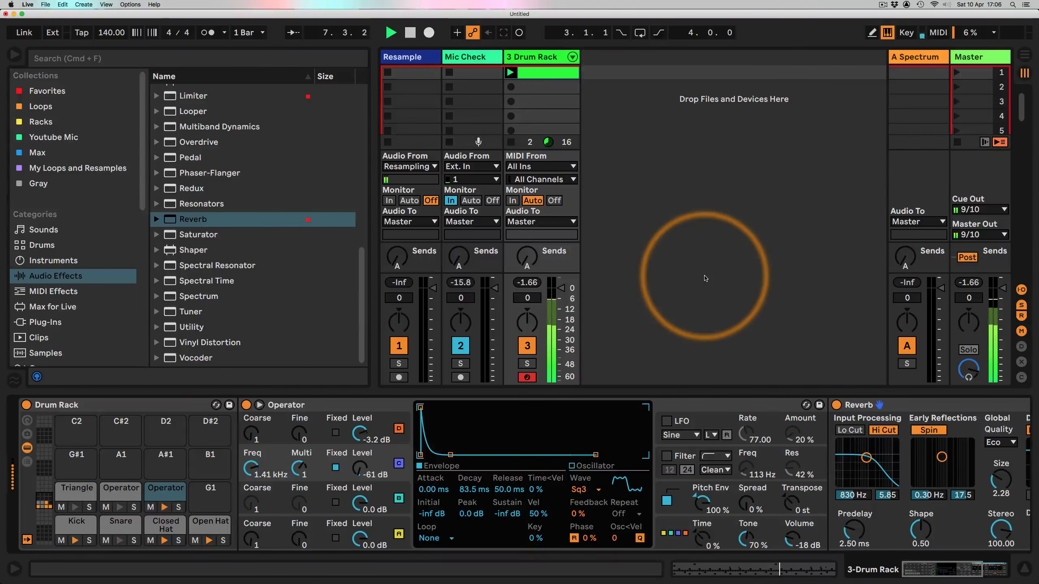
{"action": "left_click", "coordinate": [522, 73]}
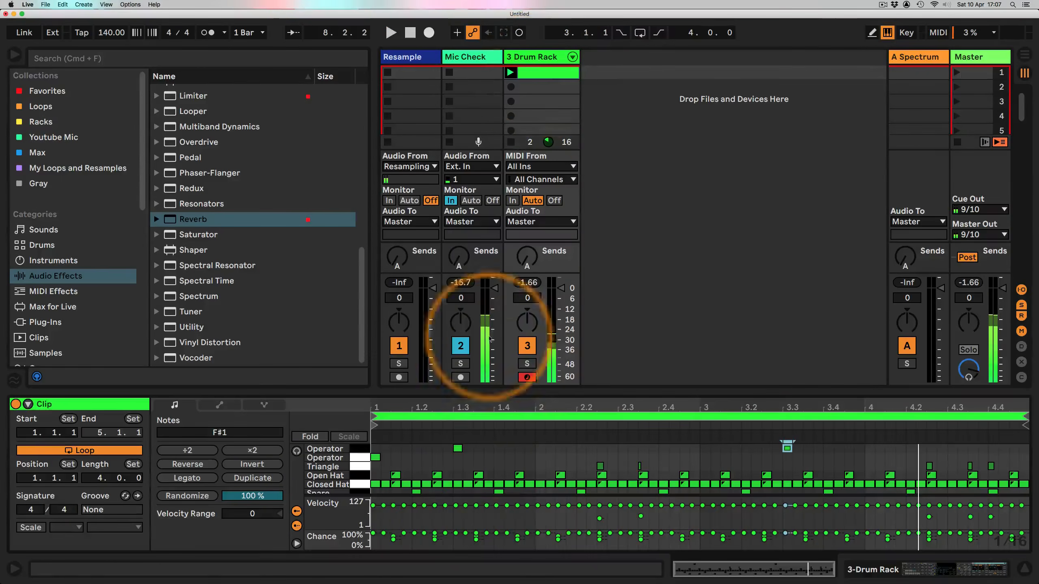
{"action": "left_click_drag", "start_coordinate": [521, 396], "coordinate": [519, 169]}
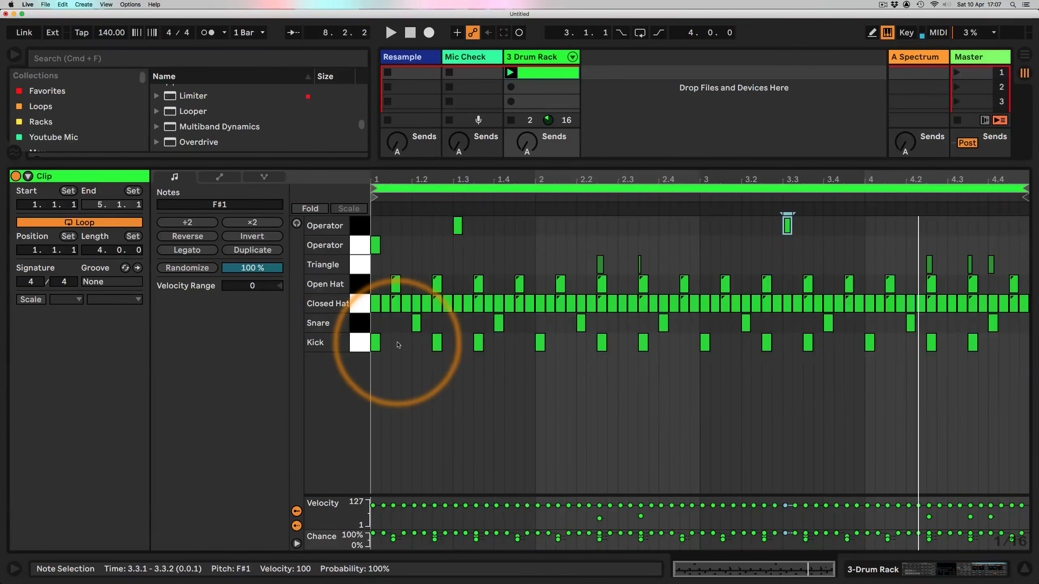
Step: Draw three short kick notes just after the clip's downbeat, set their chance to about 31%, and repeat them across the clip
{"action": "key", "text": "b"}
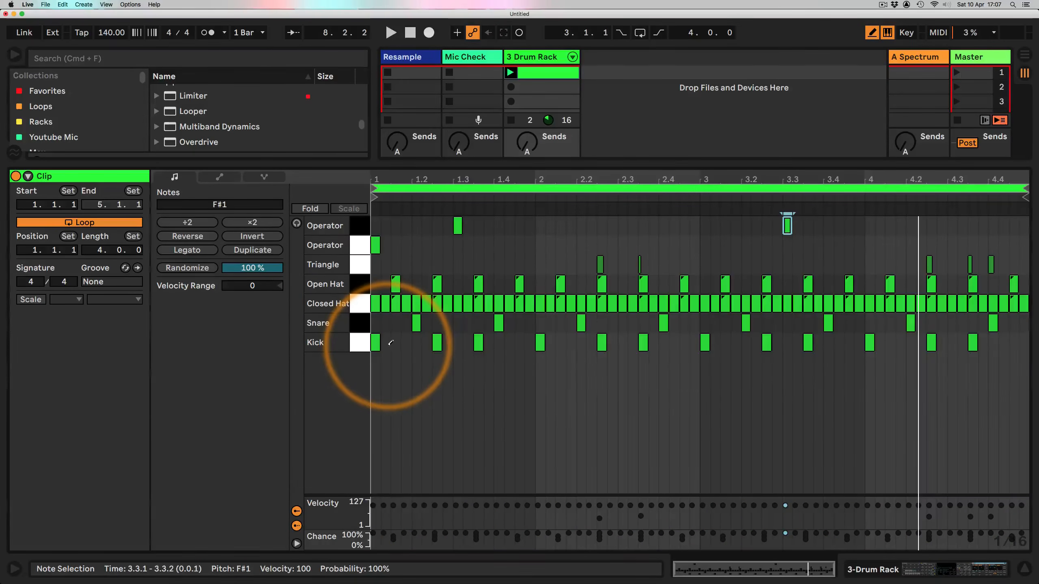
{"action": "left_click_drag", "start_coordinate": [390, 343], "coordinate": [406, 343]}
{"action": "key", "text": "b"}
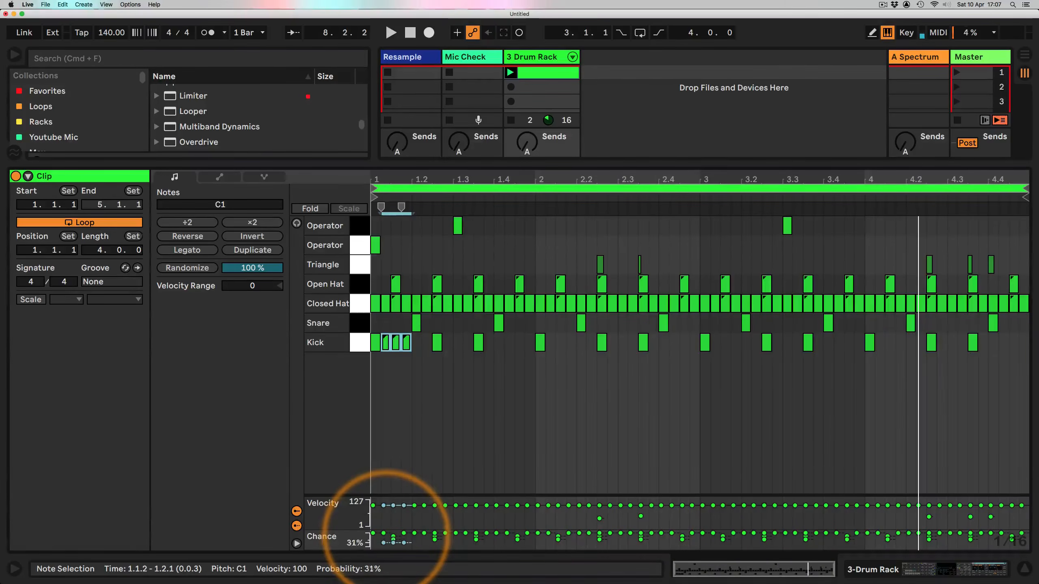
{"action": "left_click_drag", "start_coordinate": [386, 535], "coordinate": [386, 544]}
{"action": "left_click_drag", "start_coordinate": [410, 371], "coordinate": [1004, 345]}
{"action": "left_click", "coordinate": [437, 325]}
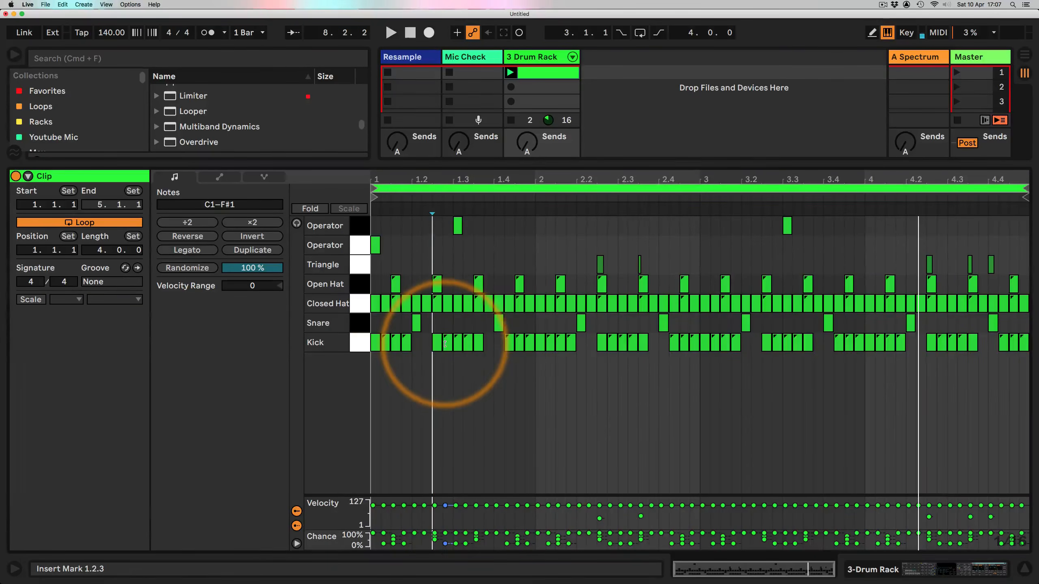
Step: Add short ghost snare notes with 25% probability on offbeat sixteenths throughout all four bars
{"action": "double_click", "coordinate": [447, 324]}
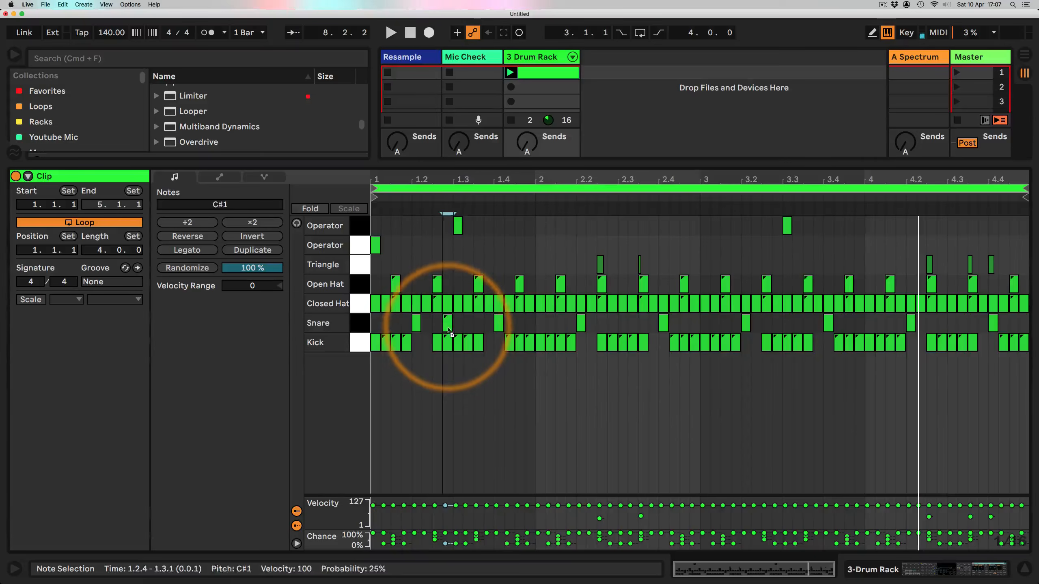
{"action": "double_click", "coordinate": [468, 323]}
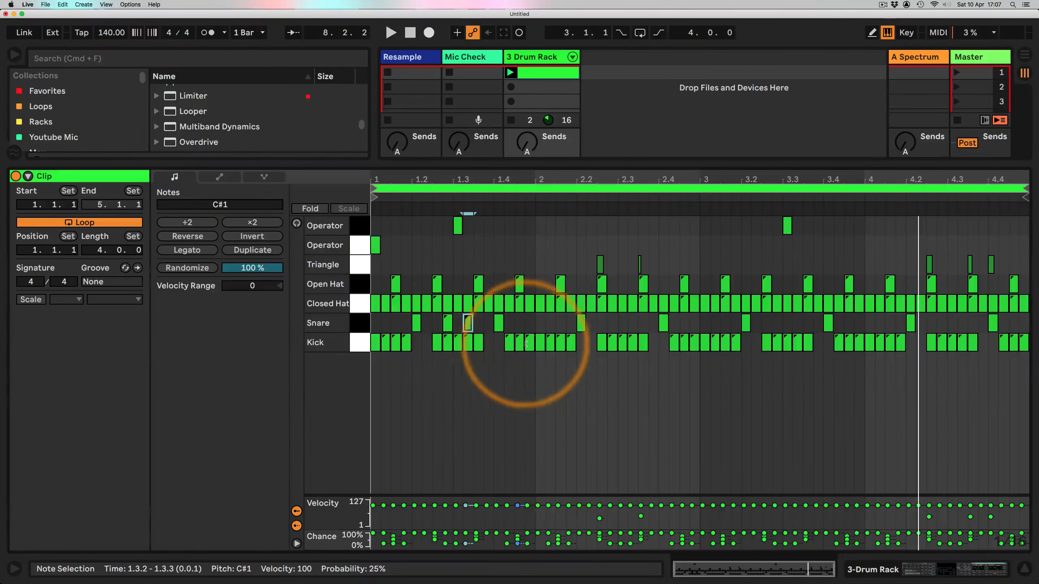
{"action": "double_click", "coordinate": [530, 329]}
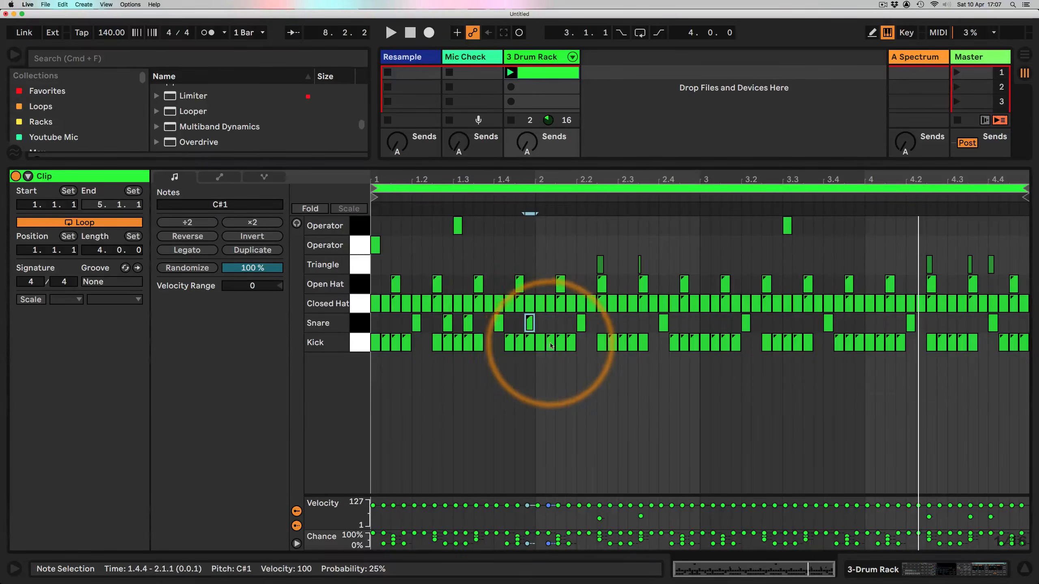
{"action": "double_click", "coordinate": [550, 323]}
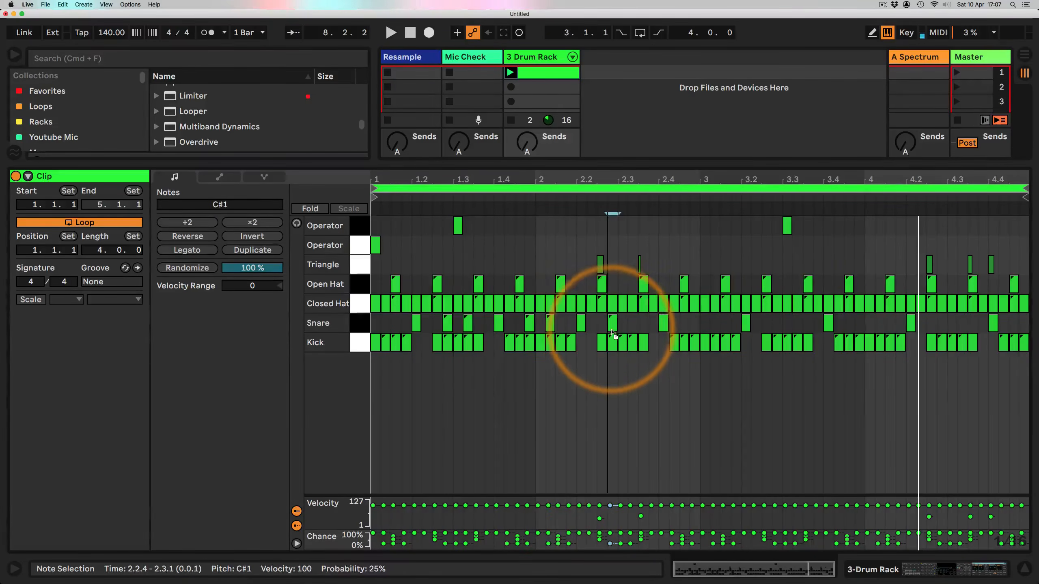
{"action": "double_click", "coordinate": [612, 323]}
{"action": "double_click", "coordinate": [632, 323]}
{"action": "double_click", "coordinate": [694, 324]}
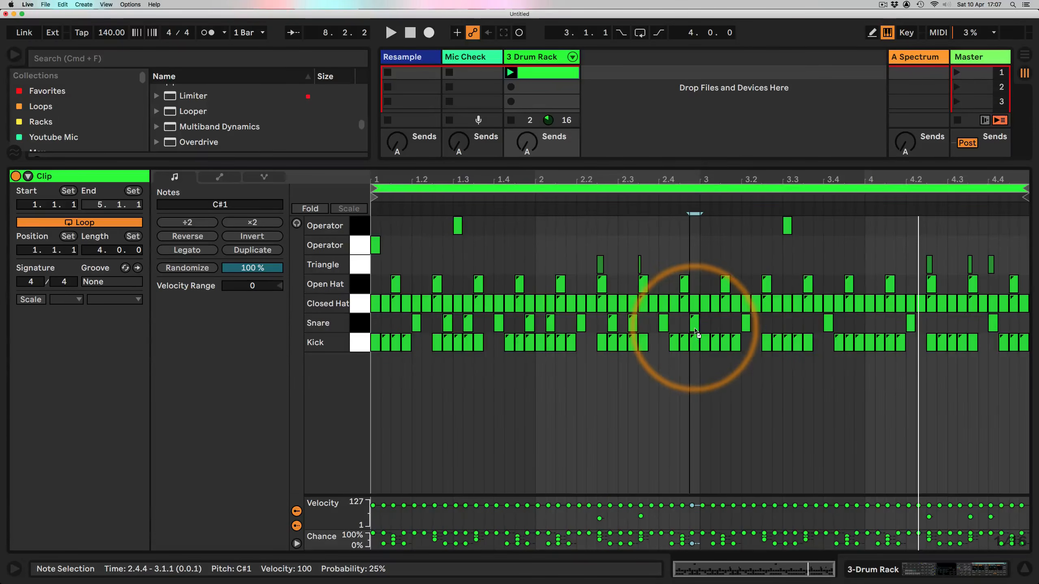
{"action": "double_click", "coordinate": [715, 323]}
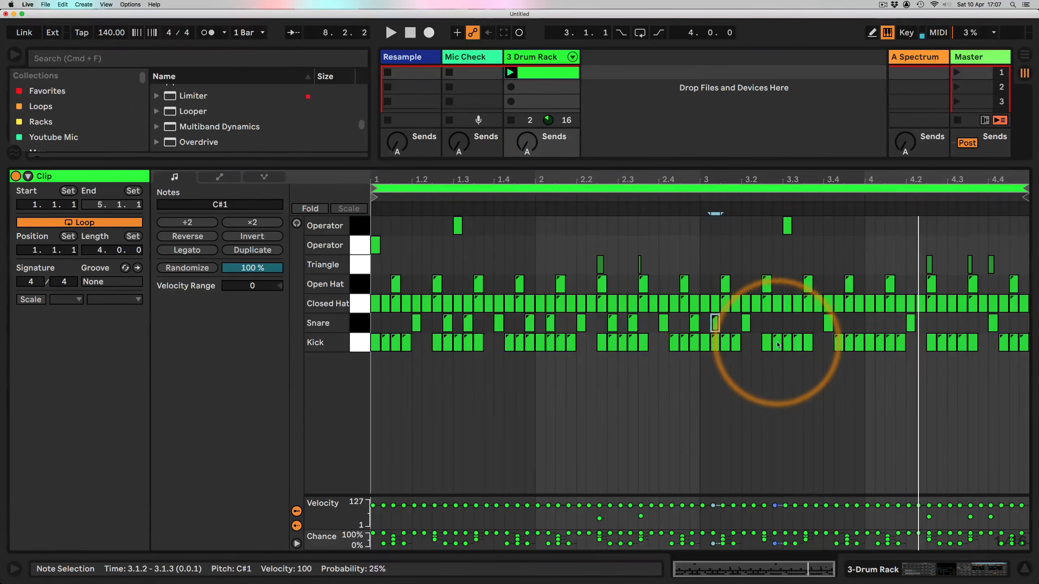
{"action": "double_click", "coordinate": [777, 323]}
{"action": "double_click", "coordinate": [797, 324]}
{"action": "double_click", "coordinate": [828, 323]}
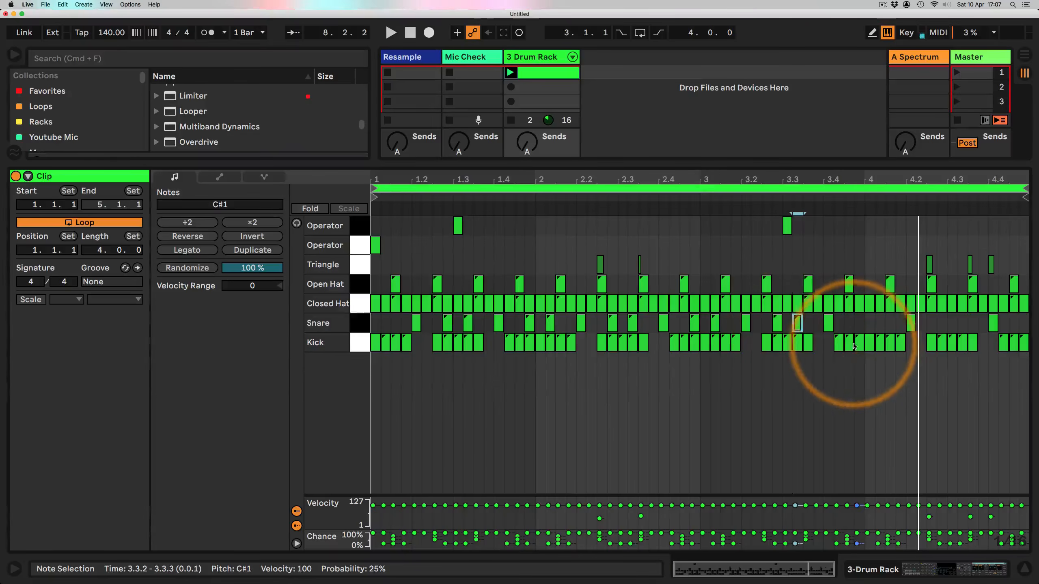
{"action": "double_click", "coordinate": [859, 323]}
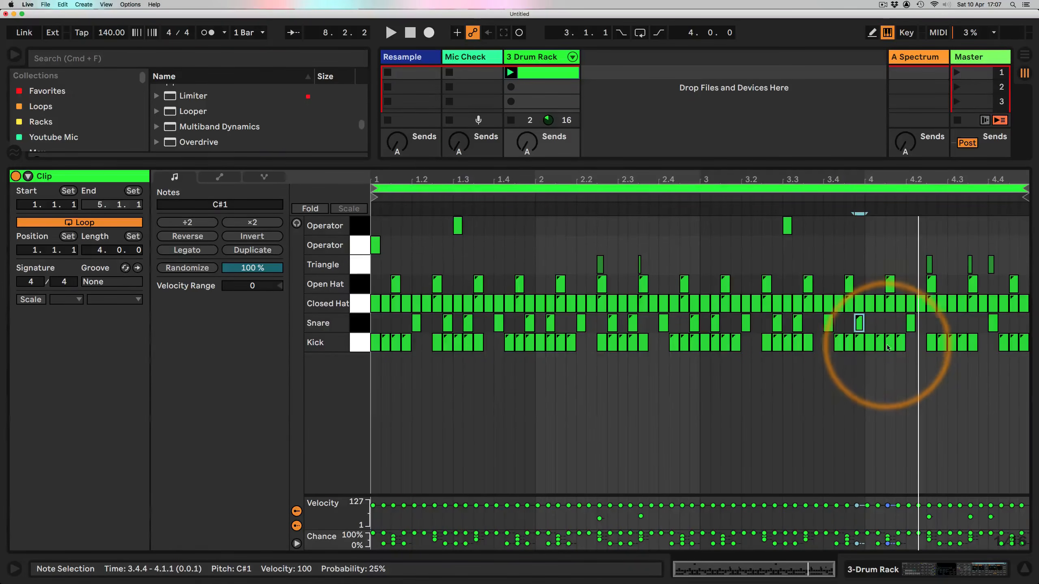
{"action": "double_click", "coordinate": [880, 323]}
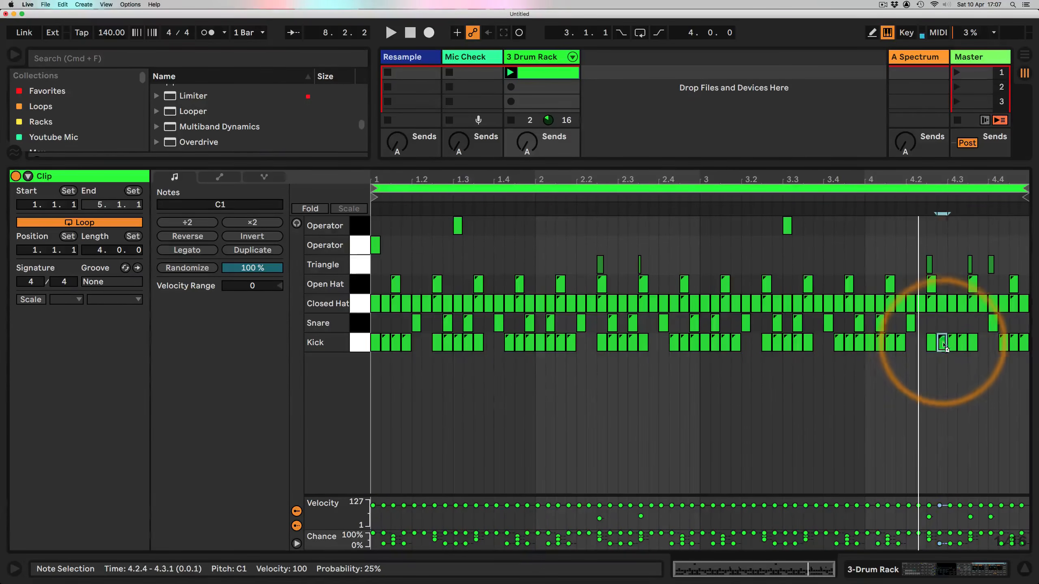
{"action": "double_click", "coordinate": [941, 323]}
{"action": "double_click", "coordinate": [962, 323]}
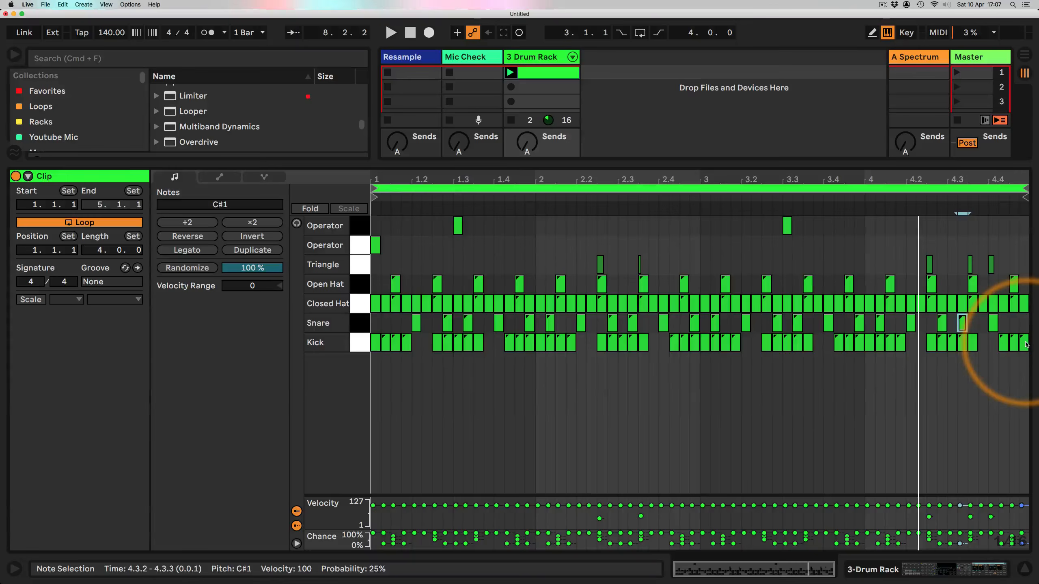
{"action": "double_click", "coordinate": [1023, 323]}
Step: Start playback, show the Drum Rack device, and rename the F1 Operator pad to Cymbal
{"action": "key", "text": "space"}
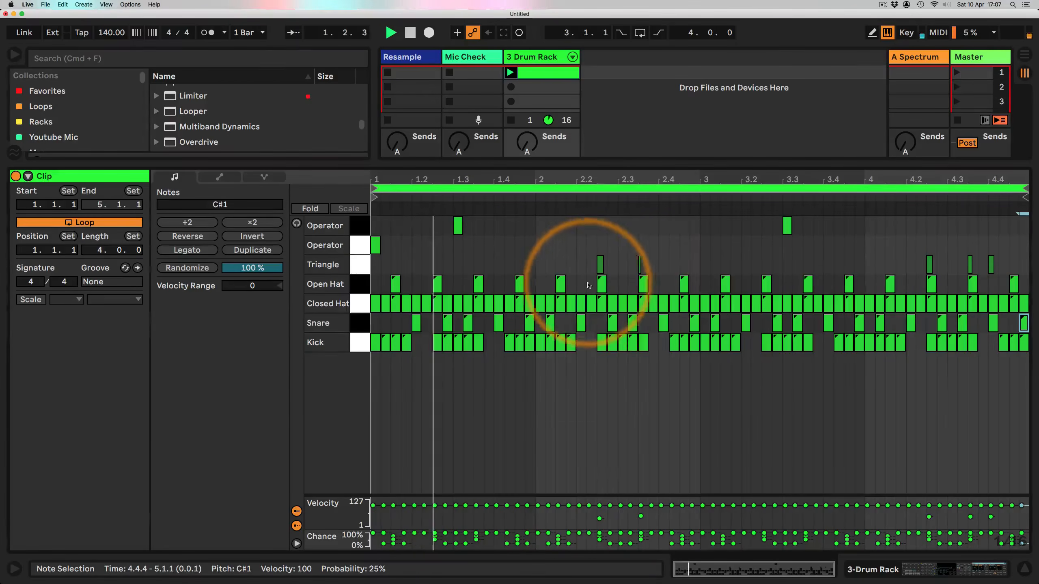
{"action": "left_click", "coordinate": [859, 568]}
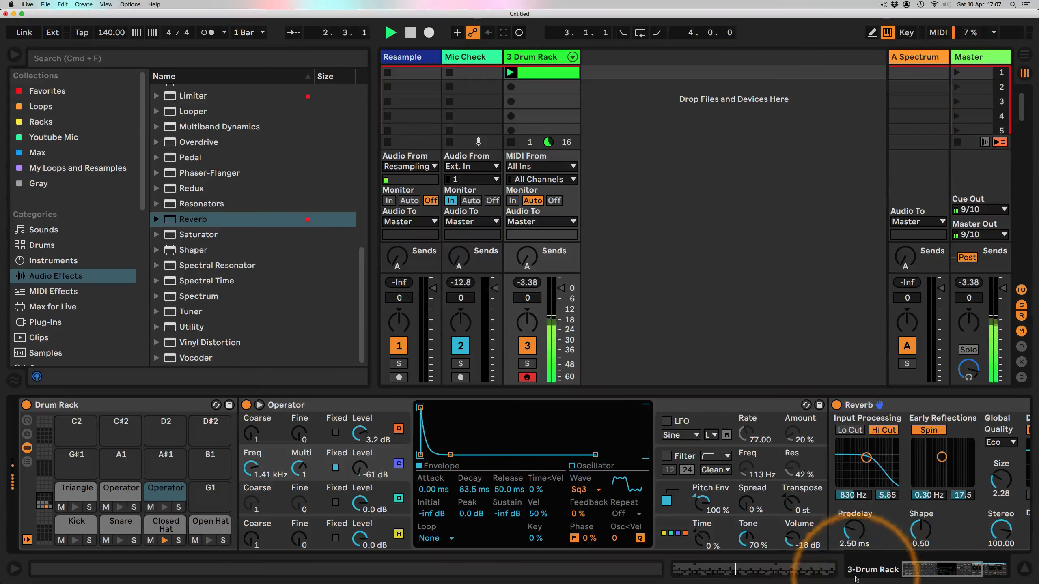
{"action": "left_click", "coordinate": [110, 526]}
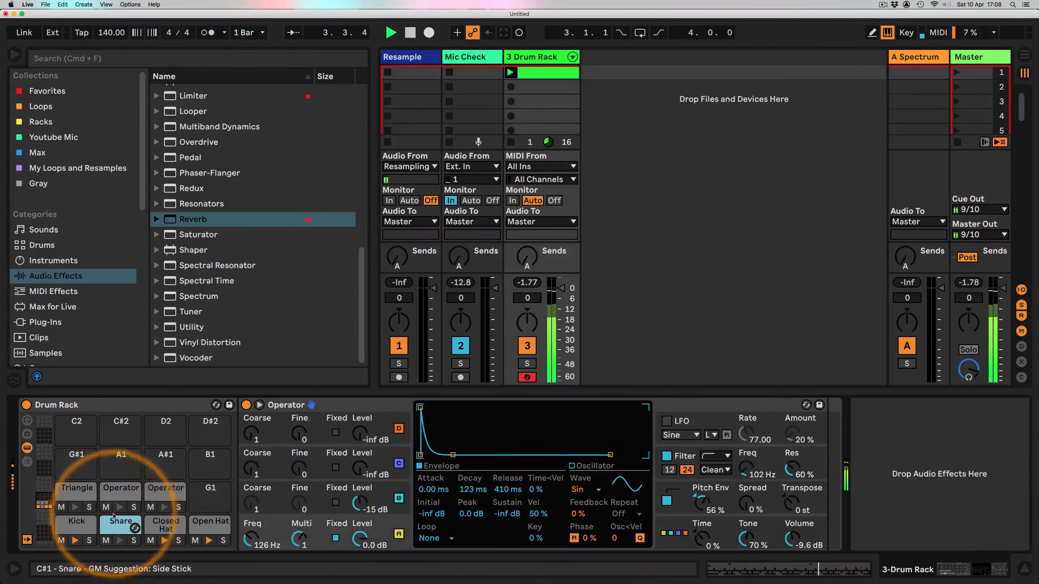
{"action": "left_click", "coordinate": [116, 493]}
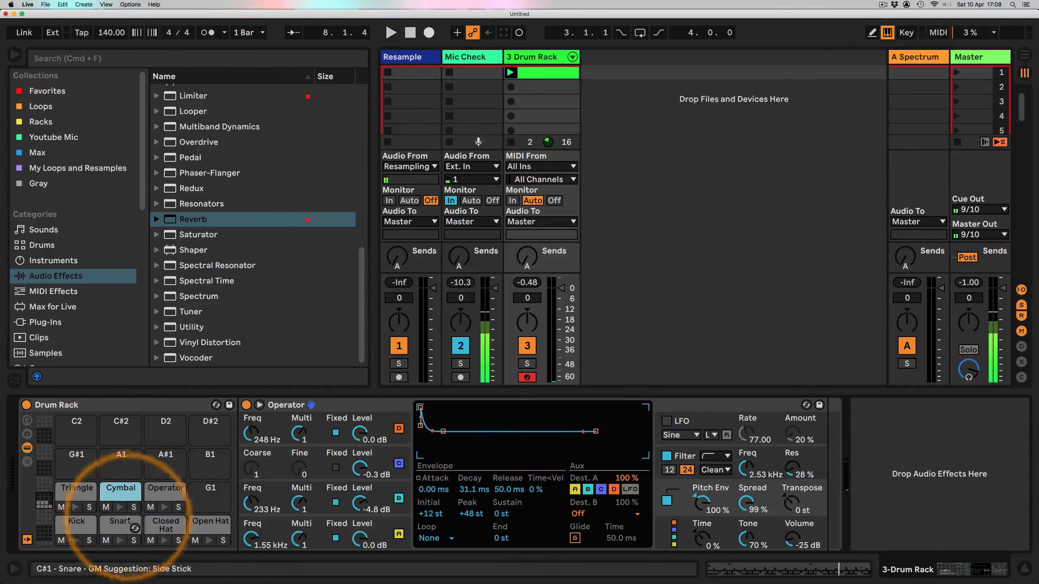
Step: Rename the F#1 Operator pad to Flap and audition the Snare and Flap pads
{"action": "left_click", "coordinate": [157, 494]}
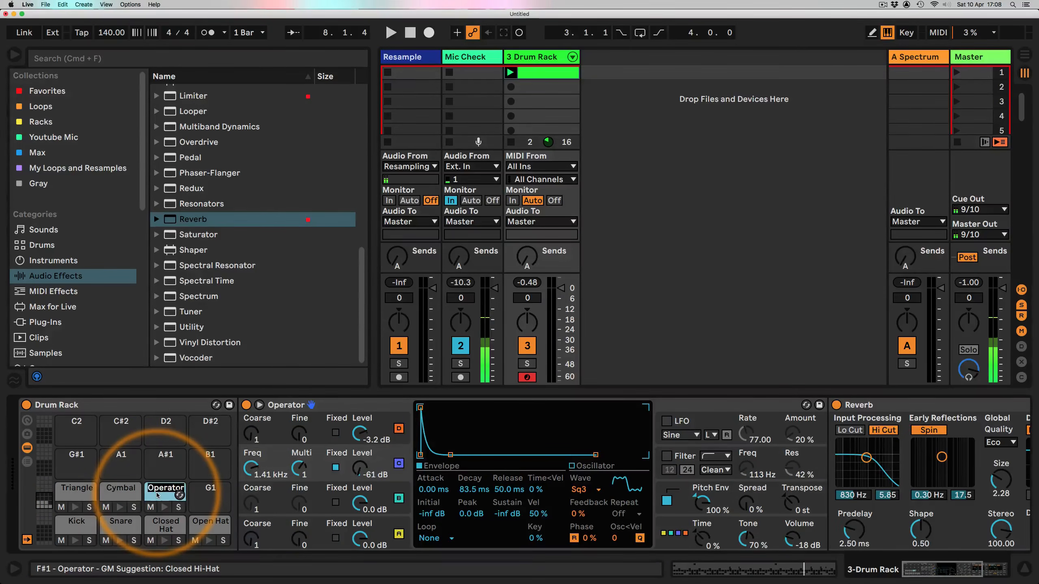
{"action": "type", "text": "Clap"}
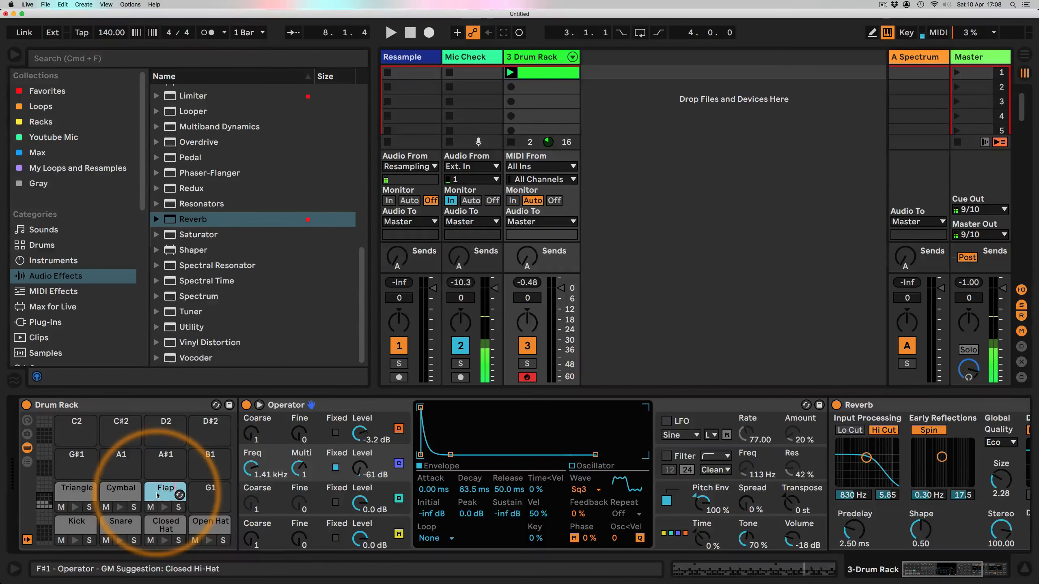
{"action": "key", "text": "space"}
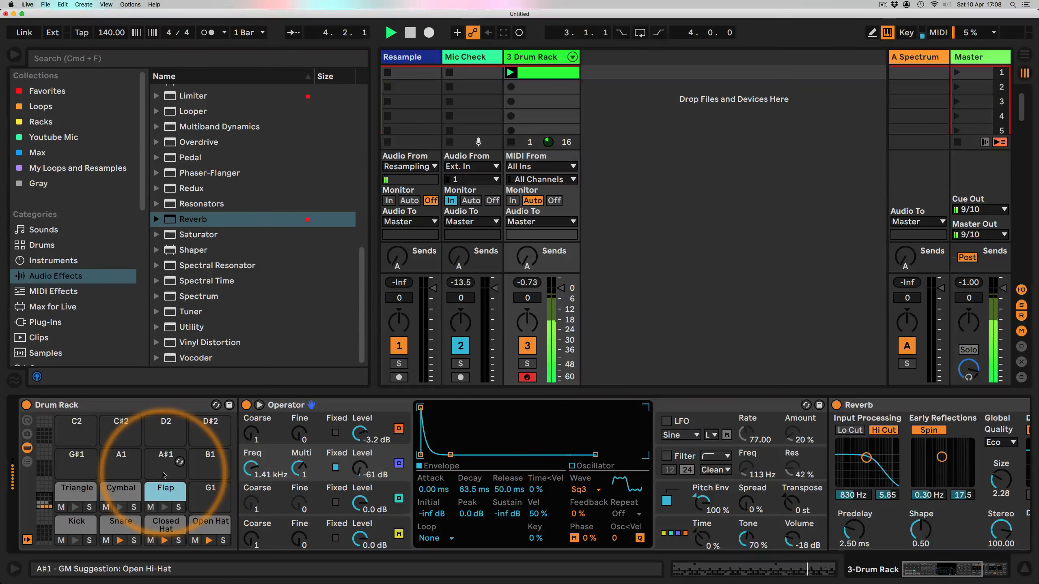
{"action": "left_click", "coordinate": [113, 524]}
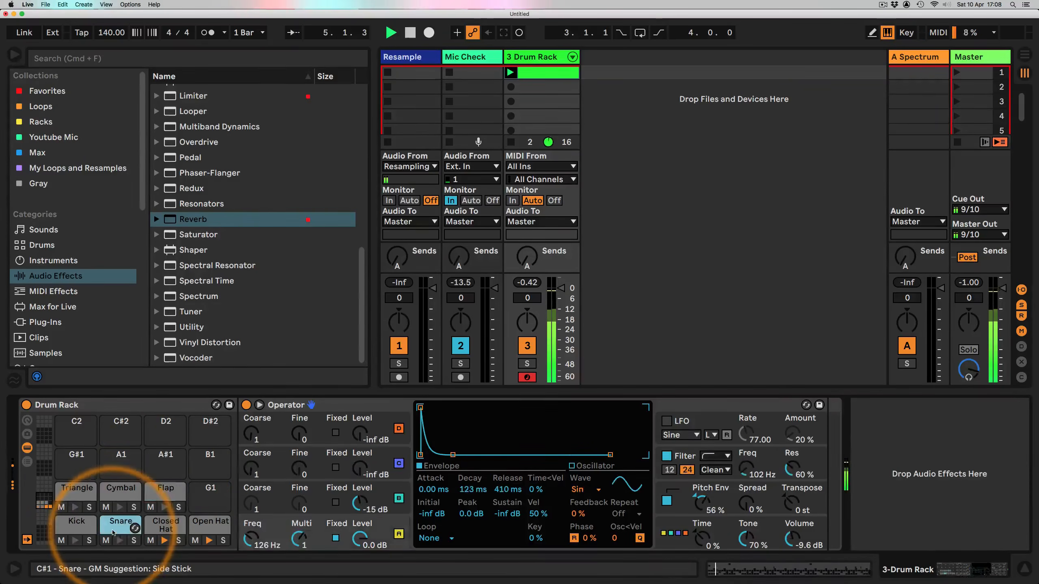
{"action": "left_click", "coordinate": [145, 496]}
{"action": "key", "text": "space"}
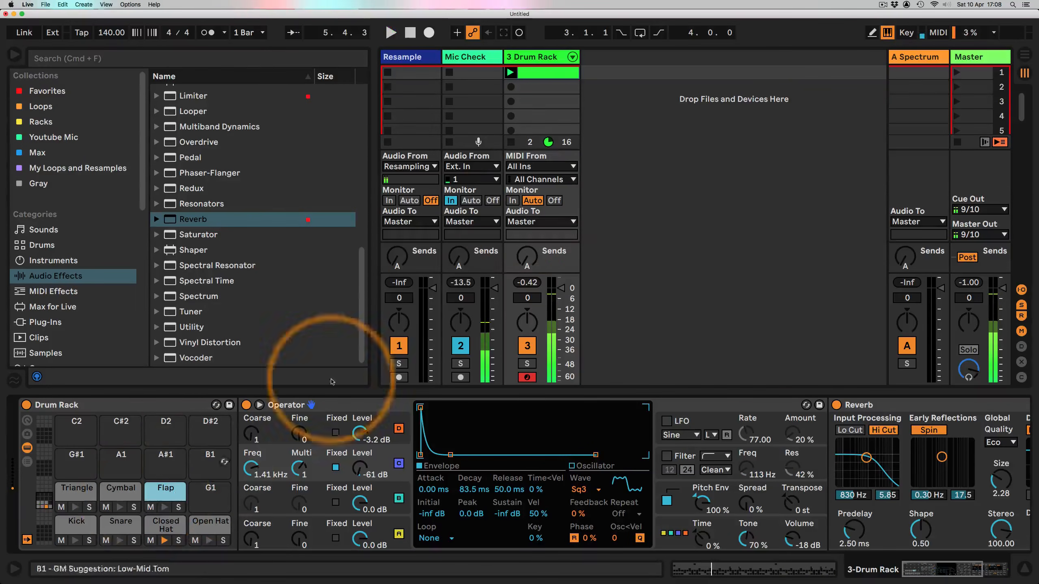
Step: Hide the browser and expand the Drum Rack's chains into the session mixer
{"action": "left_click", "coordinate": [15, 55]}
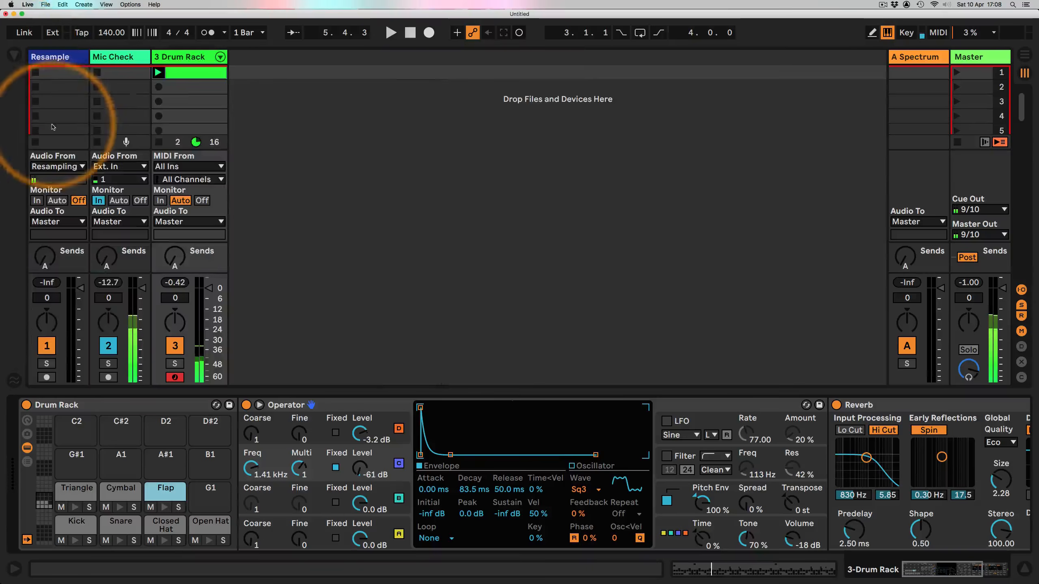
{"action": "left_click", "coordinate": [220, 57]}
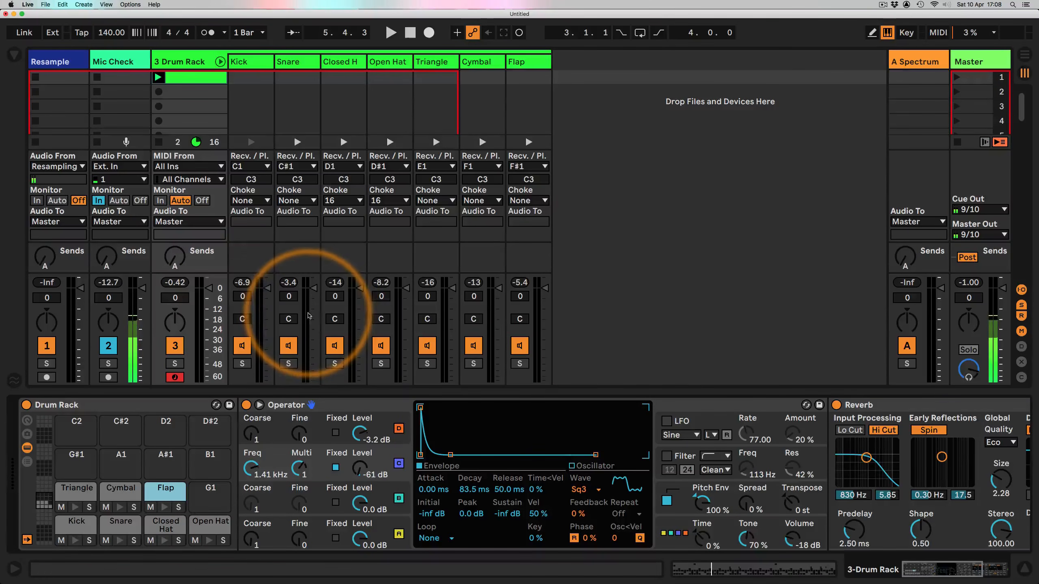
Step: Play the clip and lower the Flap chain volume to about -11.7 dB and the Cymbal chain to about -12.6 dB
{"action": "key", "text": "space"}
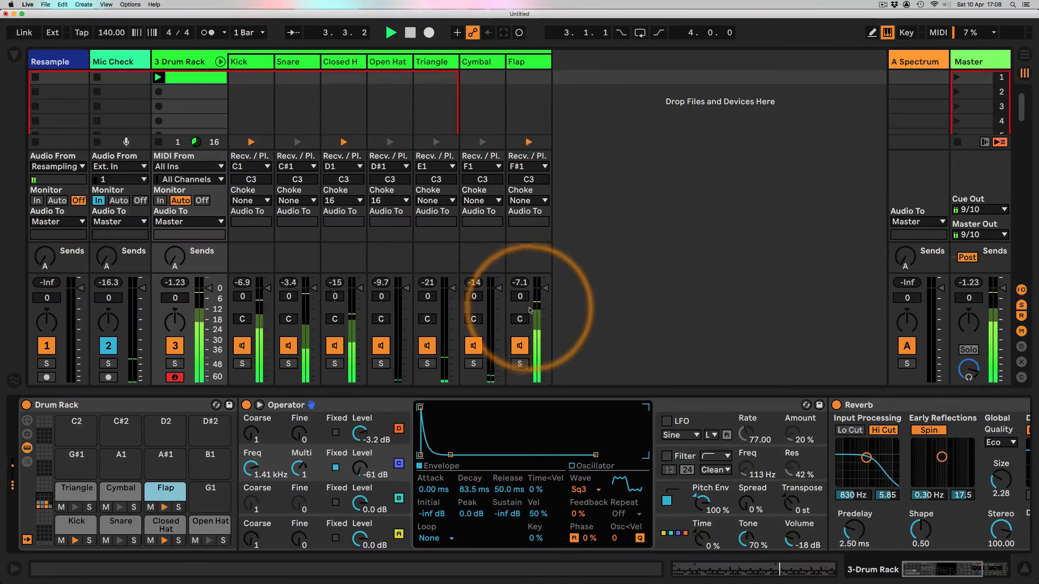
{"action": "left_click_drag", "start_coordinate": [545, 287], "coordinate": [547, 311]}
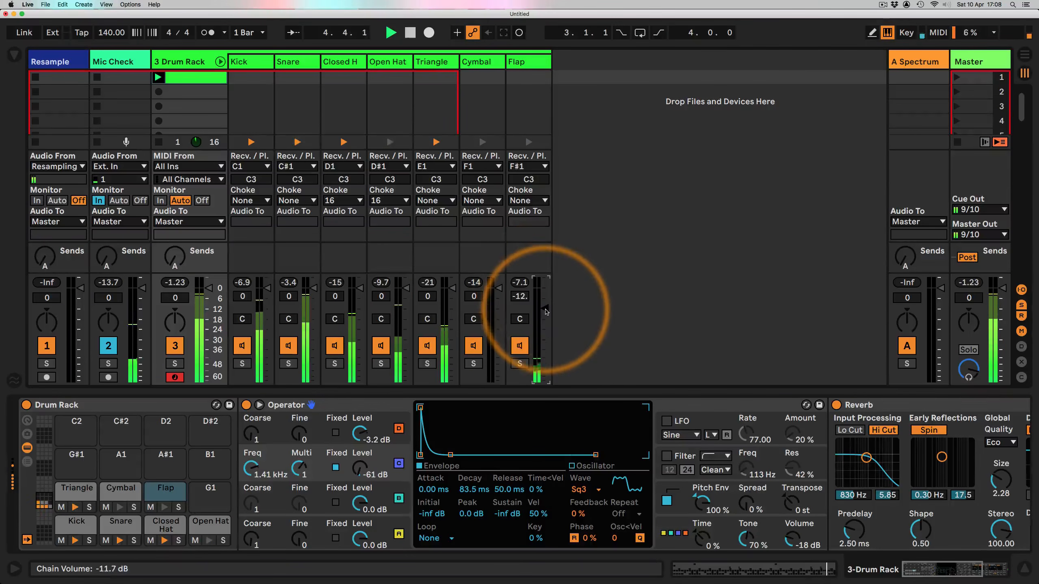
{"action": "left_click_drag", "start_coordinate": [497, 283], "coordinate": [496, 292]}
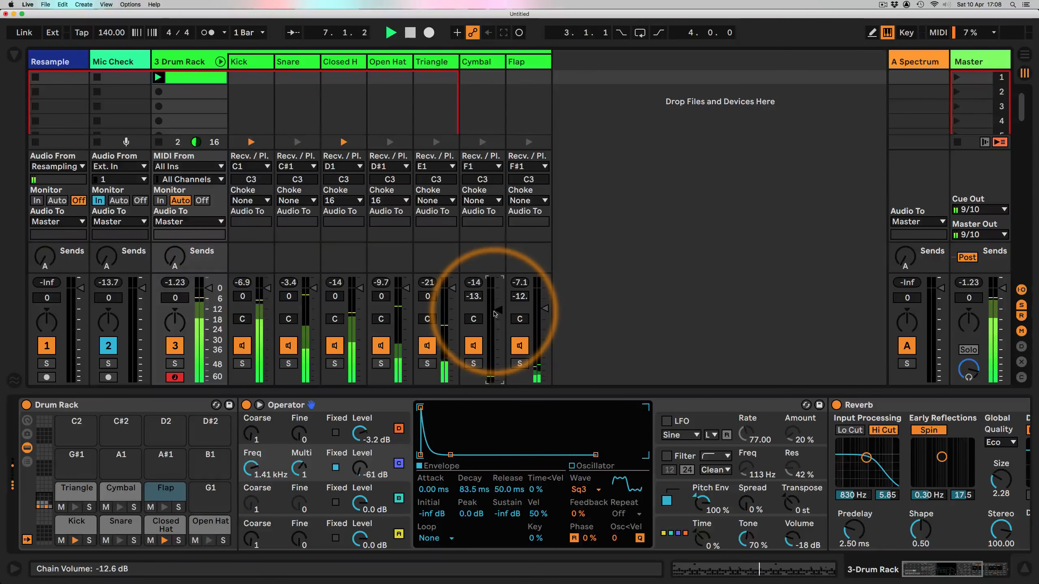
Step: Stop playback and select each drum chain in turn to review its Operator settings
{"action": "left_click", "coordinate": [291, 61]}
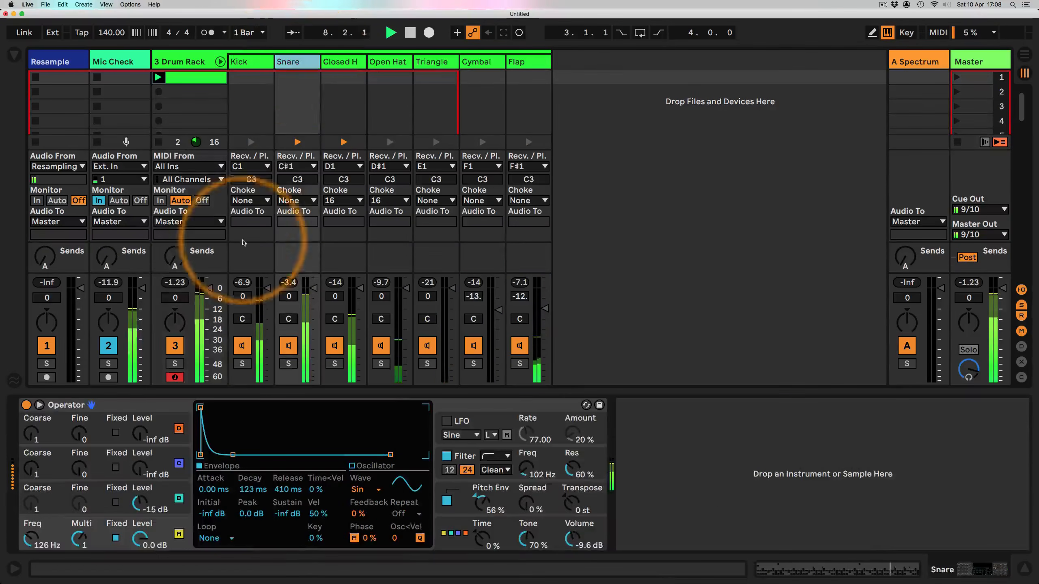
{"action": "key", "text": "space"}
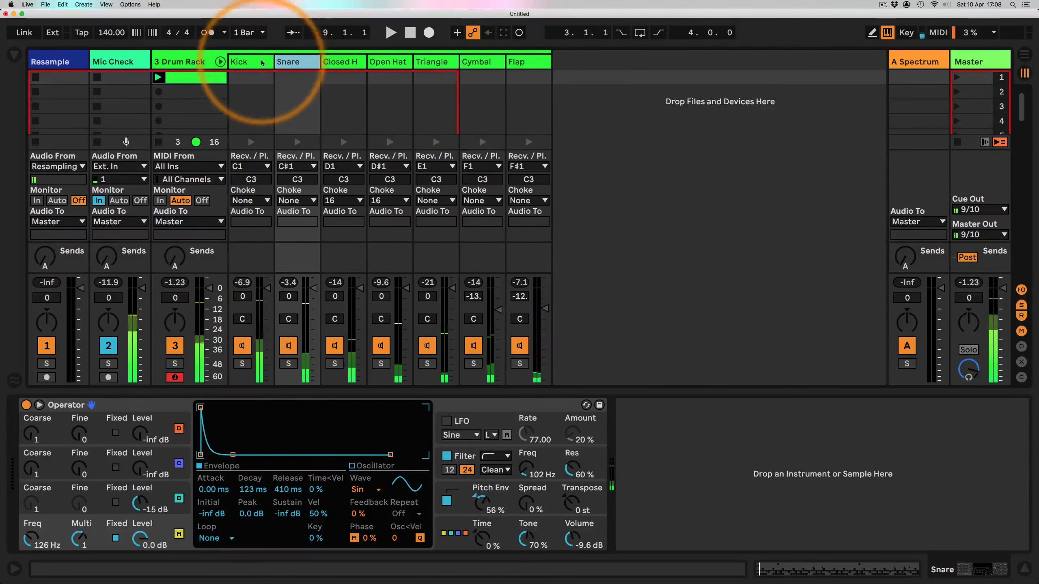
{"action": "left_click", "coordinate": [246, 61]}
{"action": "left_click", "coordinate": [295, 62]}
{"action": "left_click", "coordinate": [341, 62]}
{"action": "left_click", "coordinate": [386, 61]}
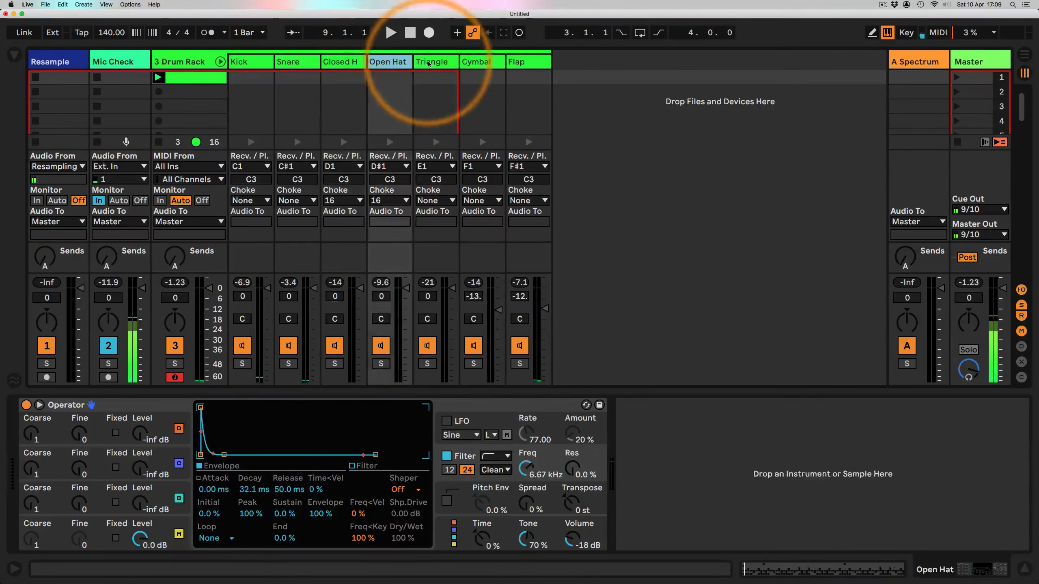
{"action": "left_click", "coordinate": [432, 61]}
{"action": "left_click", "coordinate": [489, 61]}
{"action": "left_click", "coordinate": [531, 64]}
{"action": "left_click", "coordinate": [448, 64]}
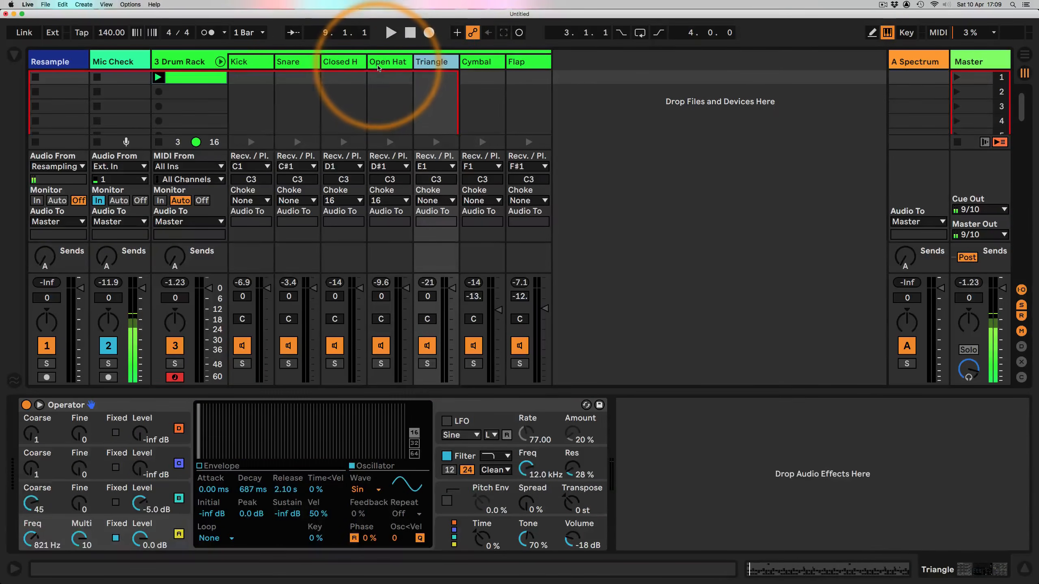
{"action": "left_click", "coordinate": [381, 64]}
{"action": "left_click", "coordinate": [335, 66]}
{"action": "left_click", "coordinate": [291, 62]}
{"action": "left_click", "coordinate": [245, 62]}
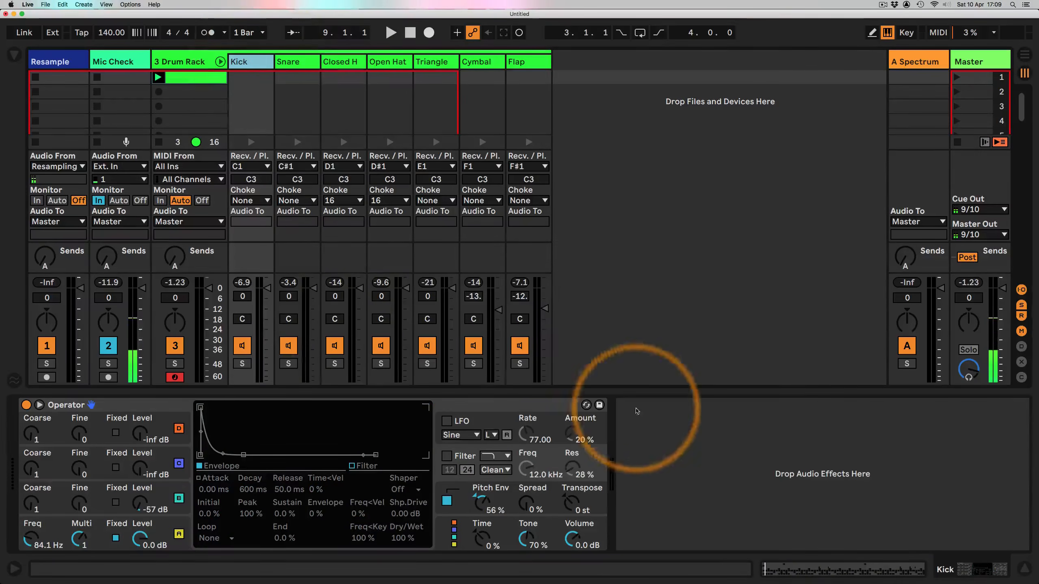
{"action": "left_click", "coordinate": [198, 64]}
{"action": "left_click", "coordinate": [254, 64]}
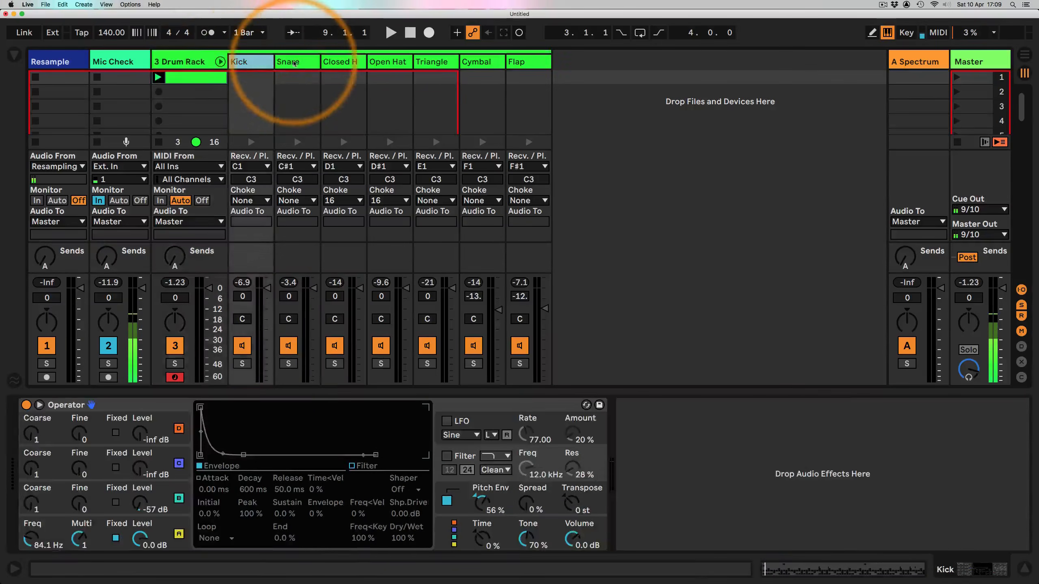
{"action": "left_click", "coordinate": [304, 62]}
Step: Add an Overdrive effect to the Snare chain from the browser's audio effects
{"action": "left_click", "coordinate": [14, 54]}
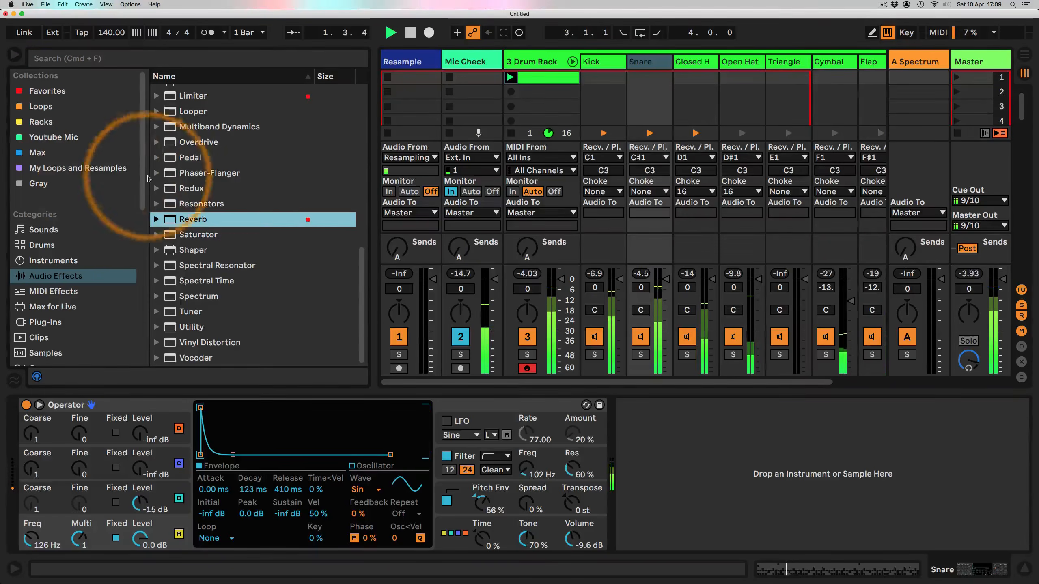
{"action": "left_click_drag", "start_coordinate": [199, 142], "coordinate": [687, 442]}
{"action": "left_click", "coordinate": [14, 54]}
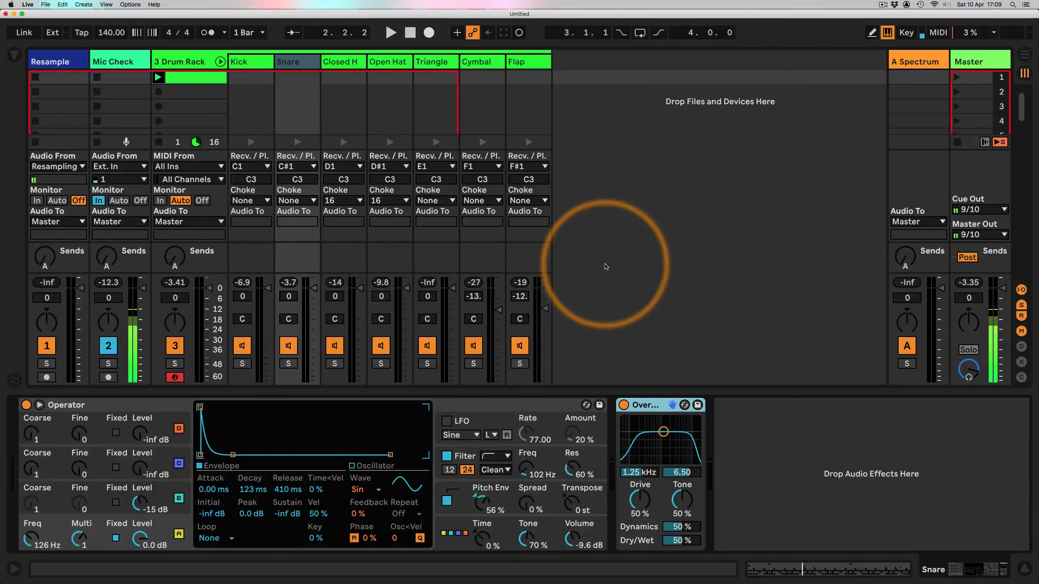
Step: Play the clip and raise the Snare Overdrive's Drive to about 68% and its filter frequency to about 1.68 kHz
{"action": "key", "text": "space"}
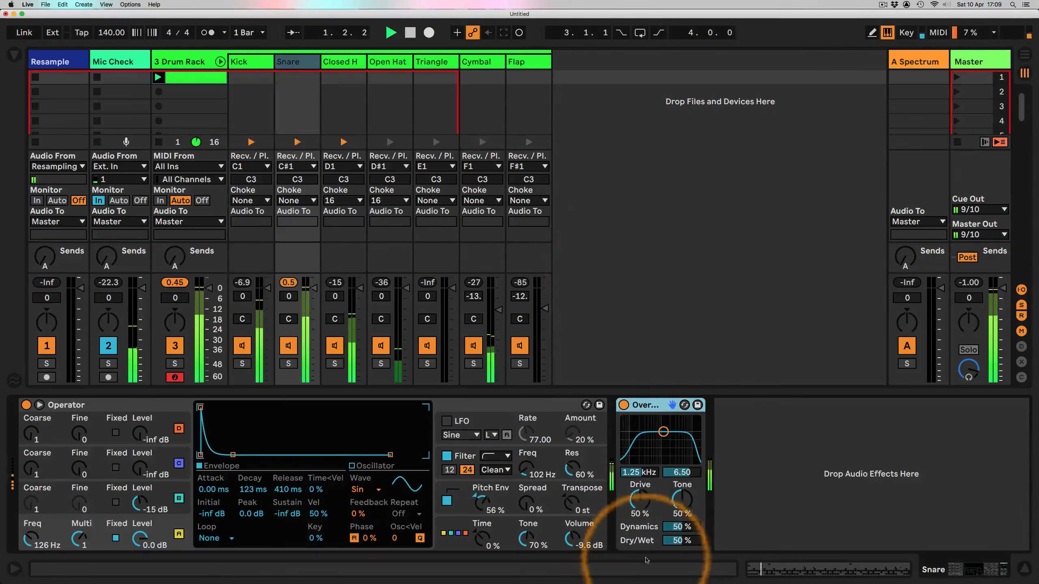
{"action": "left_click", "coordinate": [642, 505]}
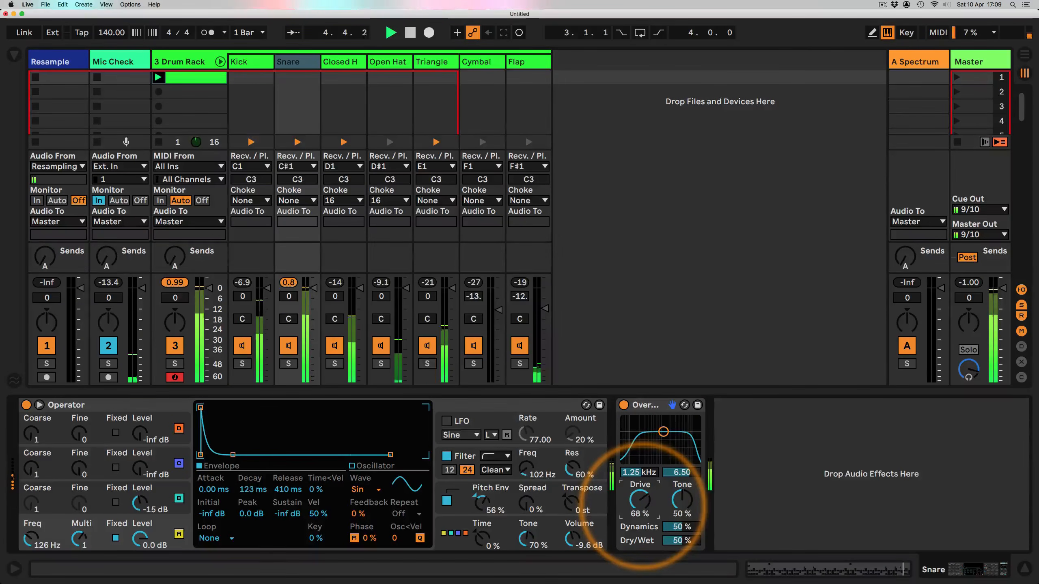
{"action": "left_click_drag", "start_coordinate": [663, 432], "coordinate": [667, 433]}
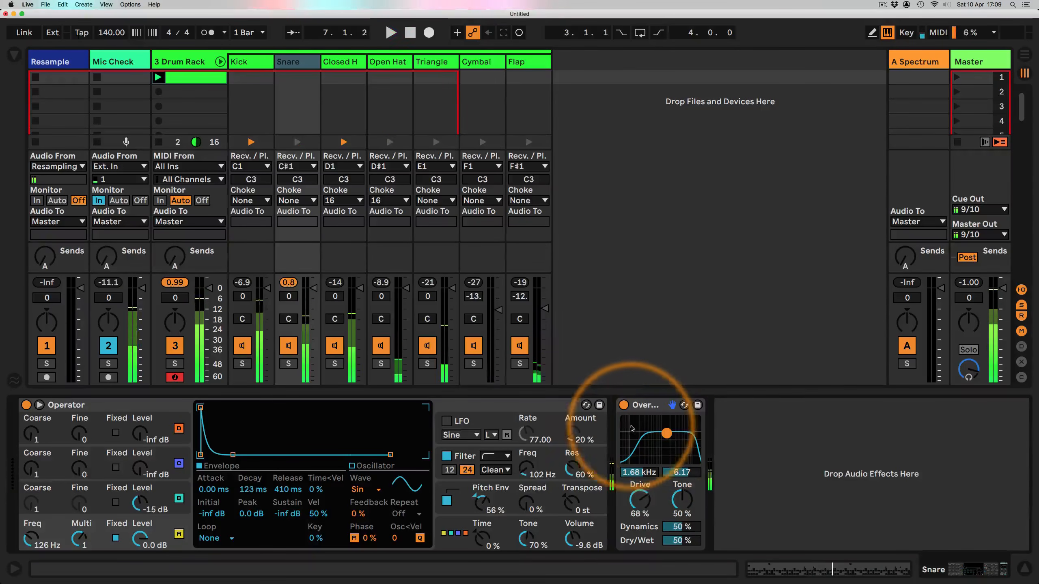
Step: Add an Overdrive to the Flap chain after its Reverb
{"action": "left_click", "coordinate": [647, 409]}
{"action": "left_click", "coordinate": [528, 82]}
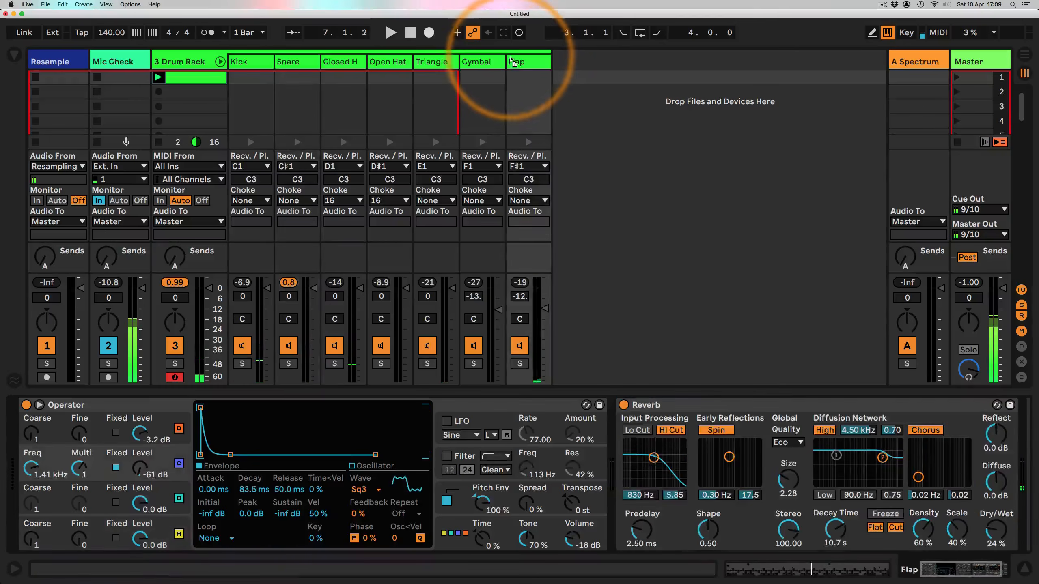
{"action": "left_click_drag", "start_coordinate": [830, 467], "coordinate": [978, 449]}
Step: Play the clip, shorten the Flap Reverb's decay time to about 3.02 s and set its Overdrive filter to about 1.92 kHz
{"action": "key", "text": "space"}
{"action": "left_click_drag", "start_coordinate": [741, 529], "coordinate": [741, 535]}
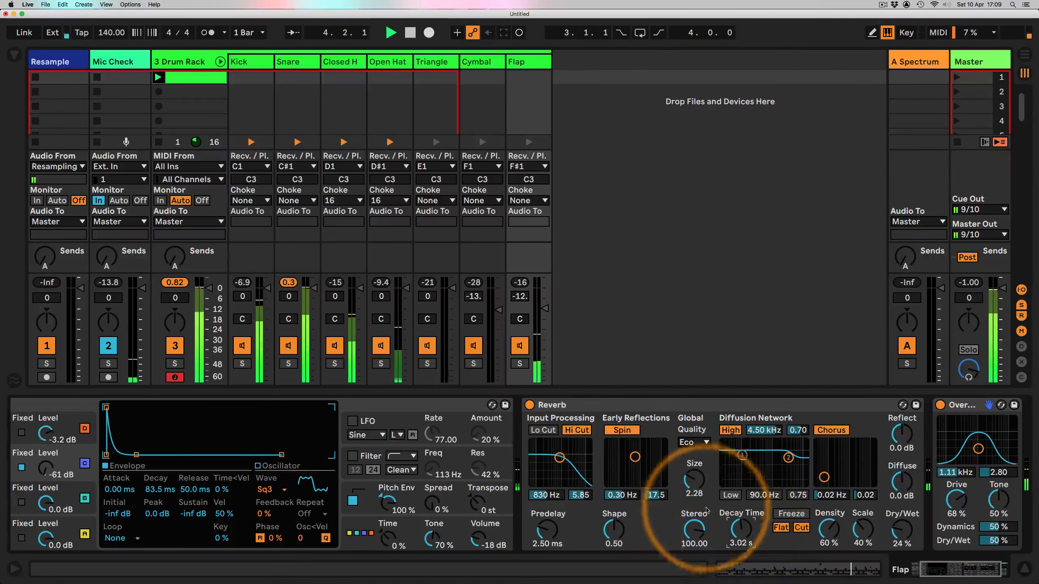
{"action": "mouse_move", "coordinate": [978, 449]}
{"action": "left_mouse_down"}
{"action": "mouse_move", "coordinate": [994, 446]}
{"action": "mouse_move", "coordinate": [981, 458]}
{"action": "left_mouse_up"}
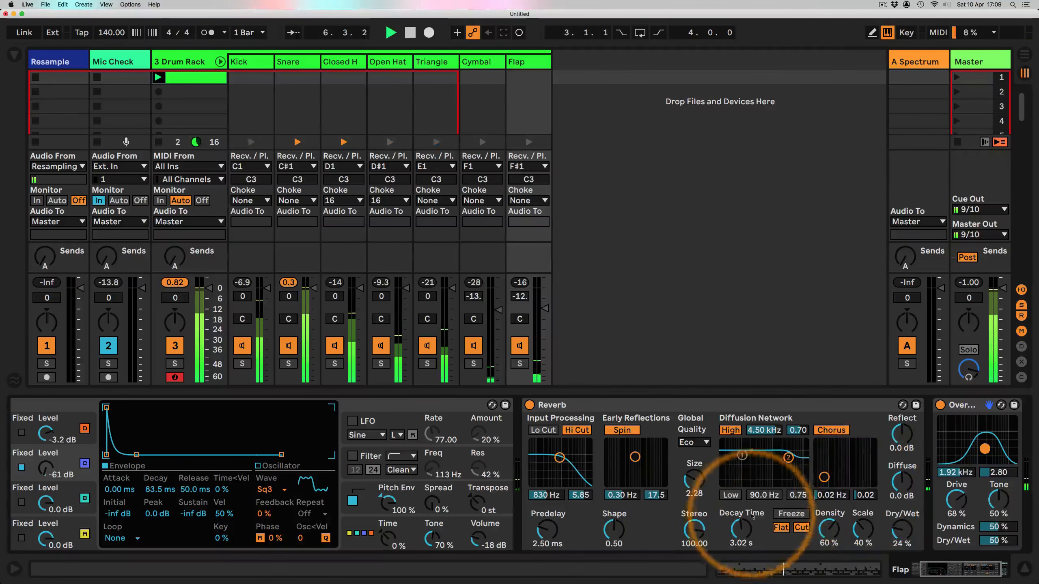
Step: Select the Snare and Kick chains to review their devices and stop playback
{"action": "left_click", "coordinate": [293, 61]}
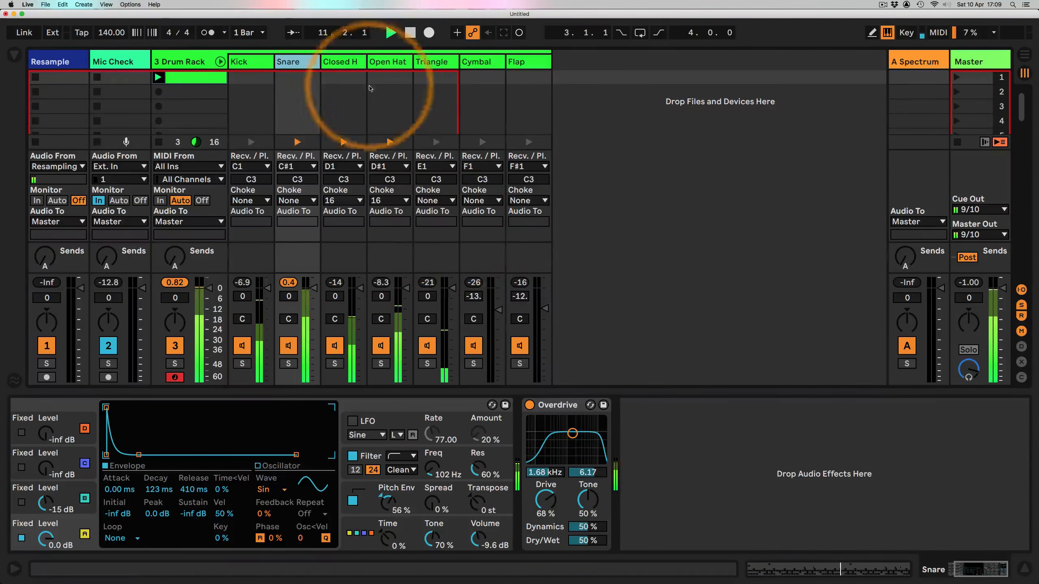
{"action": "left_click", "coordinate": [245, 62]}
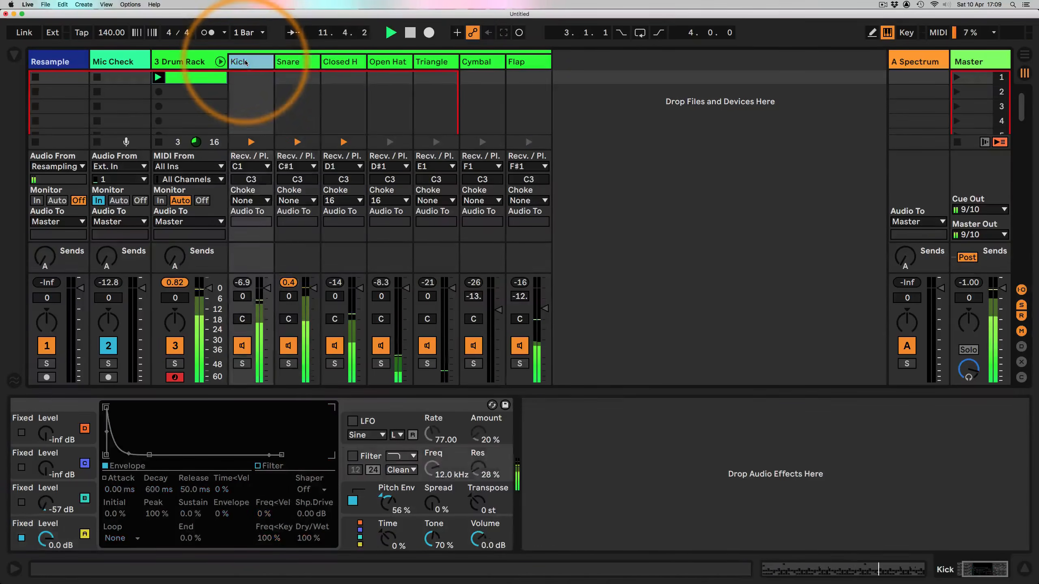
{"action": "left_click", "coordinate": [654, 444]}
{"action": "key", "text": "space"}
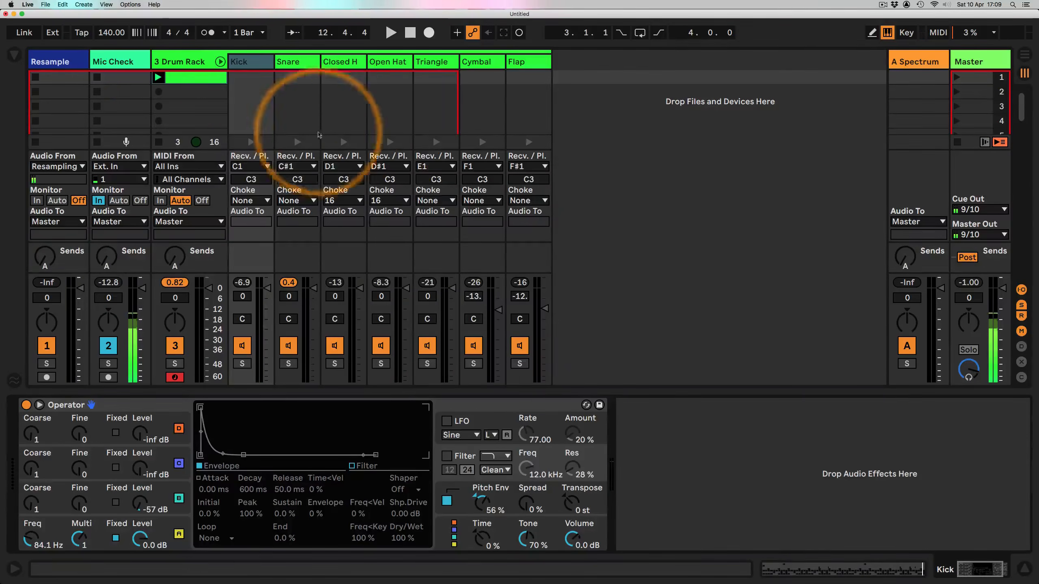
Step: Open the Drum Rack device, show its macro controls, and solo the Kick pad
{"action": "left_click", "coordinate": [180, 62]}
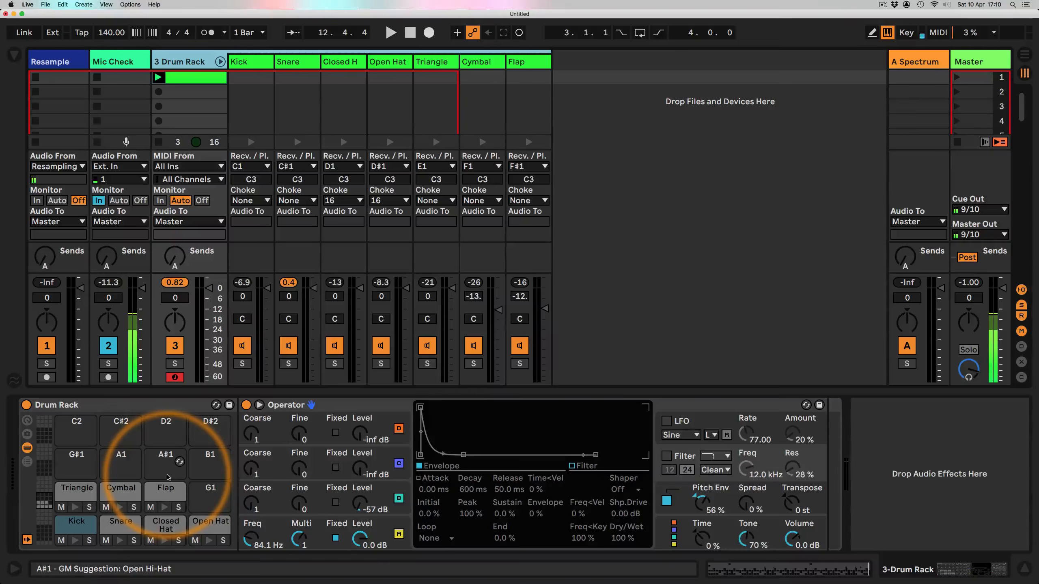
{"action": "left_click", "coordinate": [27, 421]}
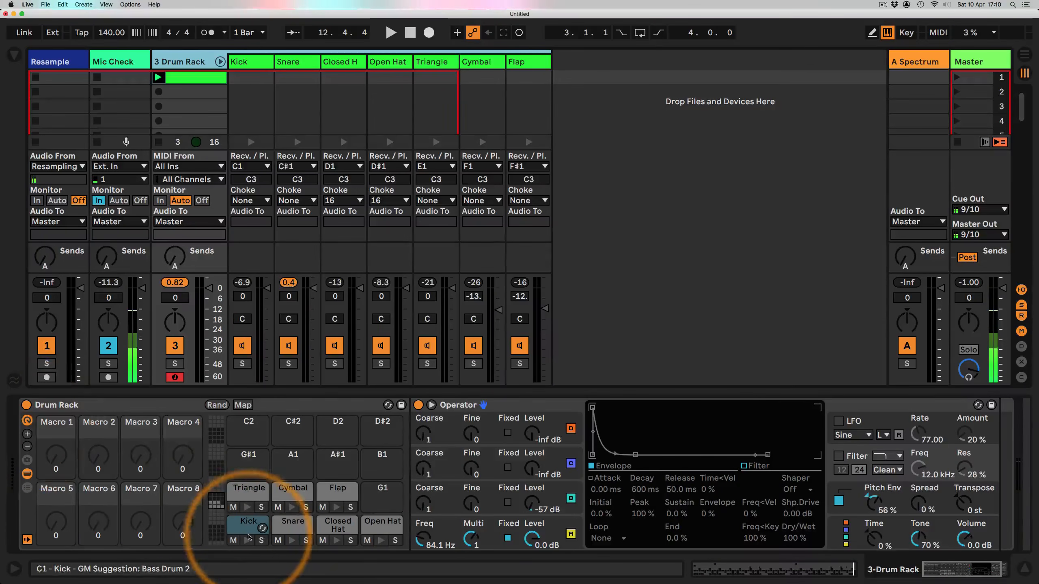
{"action": "left_click", "coordinate": [260, 540]}
Step: Play the clip, map the Kick Operator's fixed frequency to macro 1 named Kick Pitch, and set it to about 62.7 Hz
{"action": "key", "text": "space"}
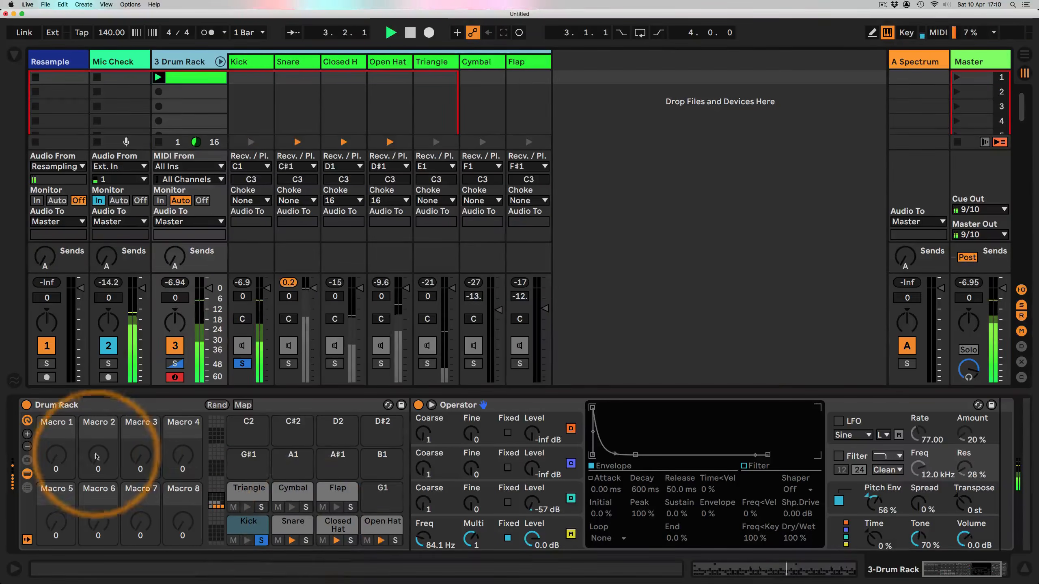
{"action": "left_click", "coordinate": [60, 430]}
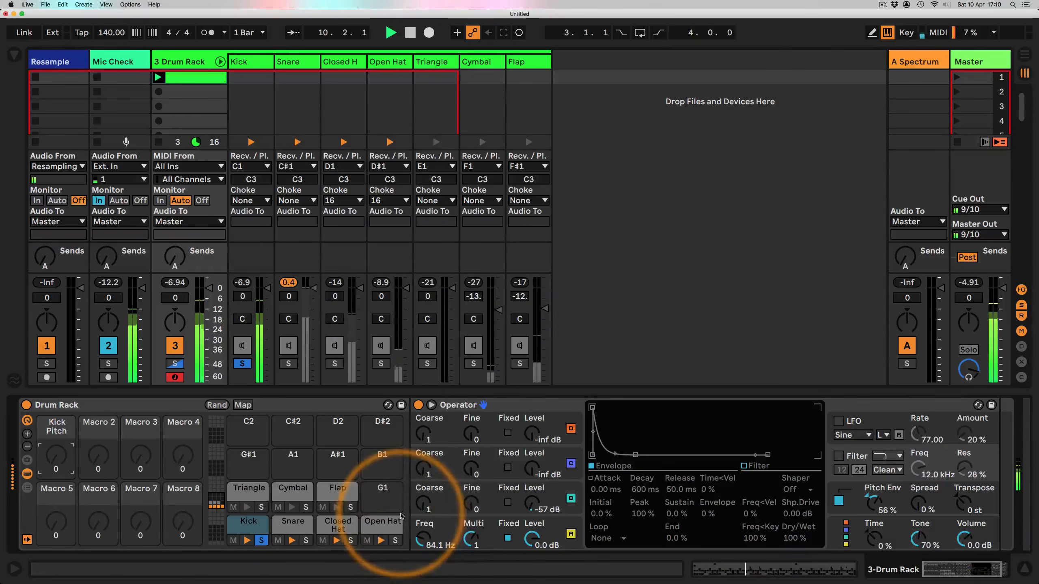
{"action": "left_click_drag", "start_coordinate": [422, 540], "coordinate": [422, 535]}
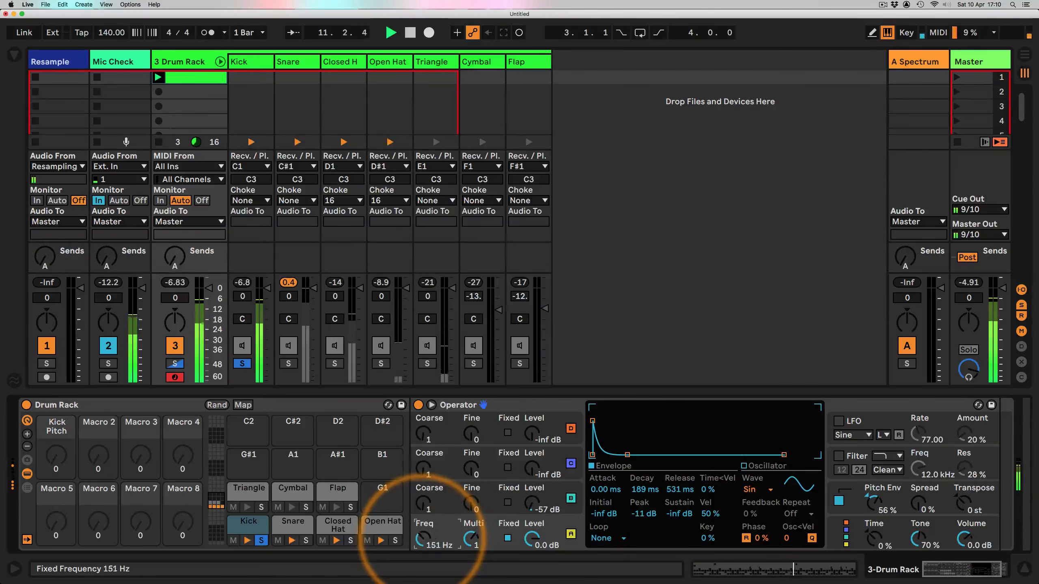
{"action": "right_click", "coordinate": [422, 539]}
{"action": "left_click", "coordinate": [470, 348]}
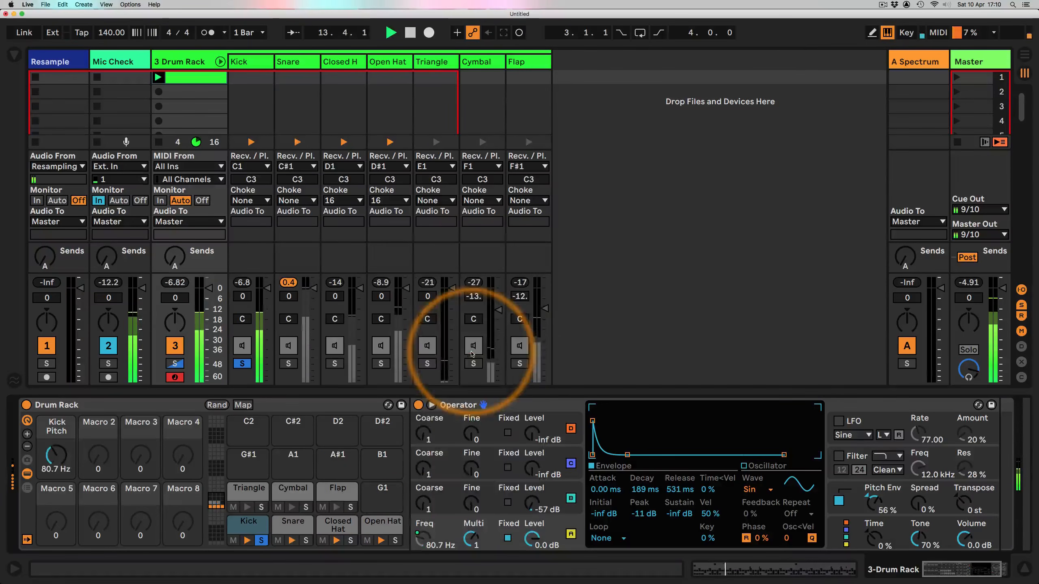
{"action": "left_click_drag", "start_coordinate": [56, 454], "coordinate": [56, 458]}
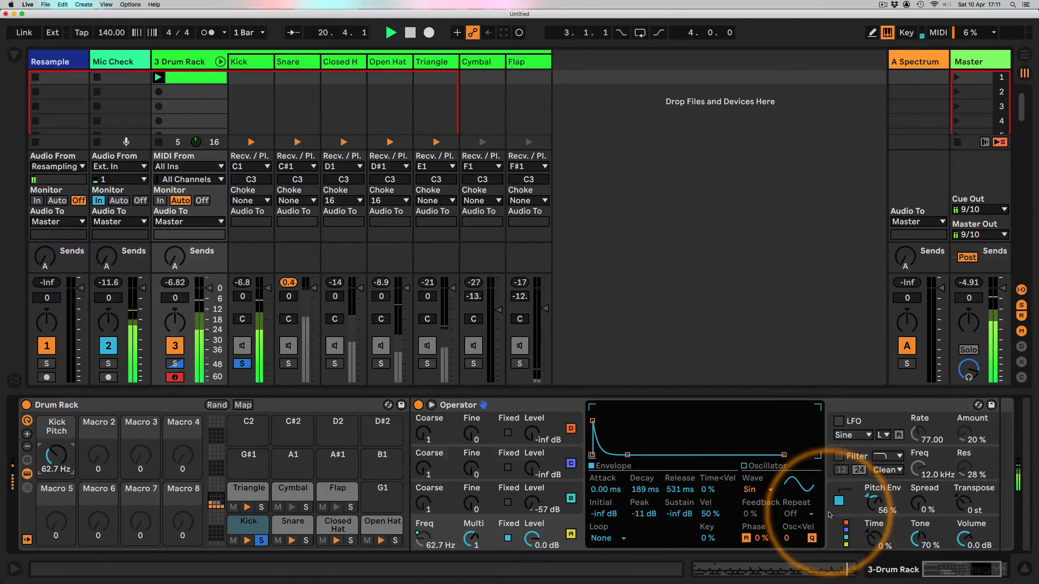
Step: Lengthen the Kick Operator's envelope decay to about 889 ms and release to about 4.55 s and stop playback
{"action": "left_click_drag", "start_coordinate": [645, 489], "coordinate": [644, 380]}
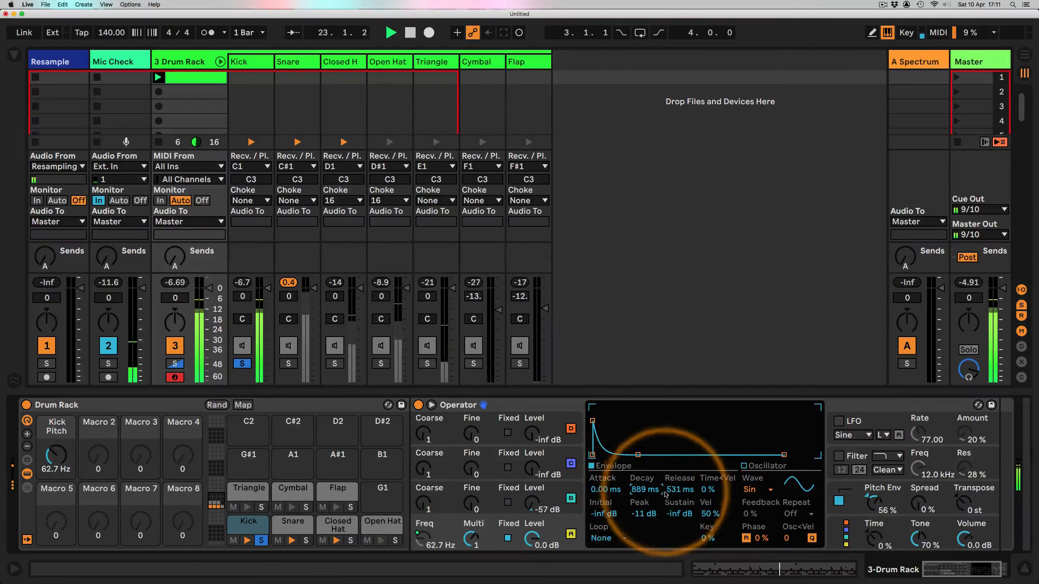
{"action": "mouse_move", "coordinate": [674, 490]}
{"action": "left_mouse_down"}
{"action": "mouse_move", "coordinate": [673, 471]}
{"action": "mouse_move", "coordinate": [672, 490]}
{"action": "left_mouse_up"}
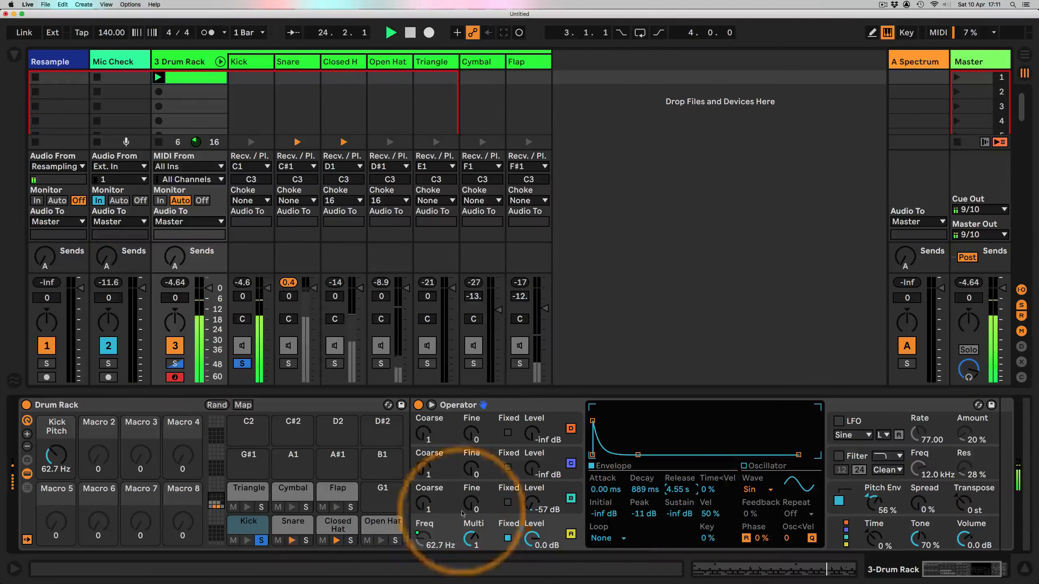
{"action": "key", "text": "space"}
Step: Map the Kick's envelope decay and release times to macro 2, named Kick Boom
{"action": "left_click", "coordinate": [98, 431]}
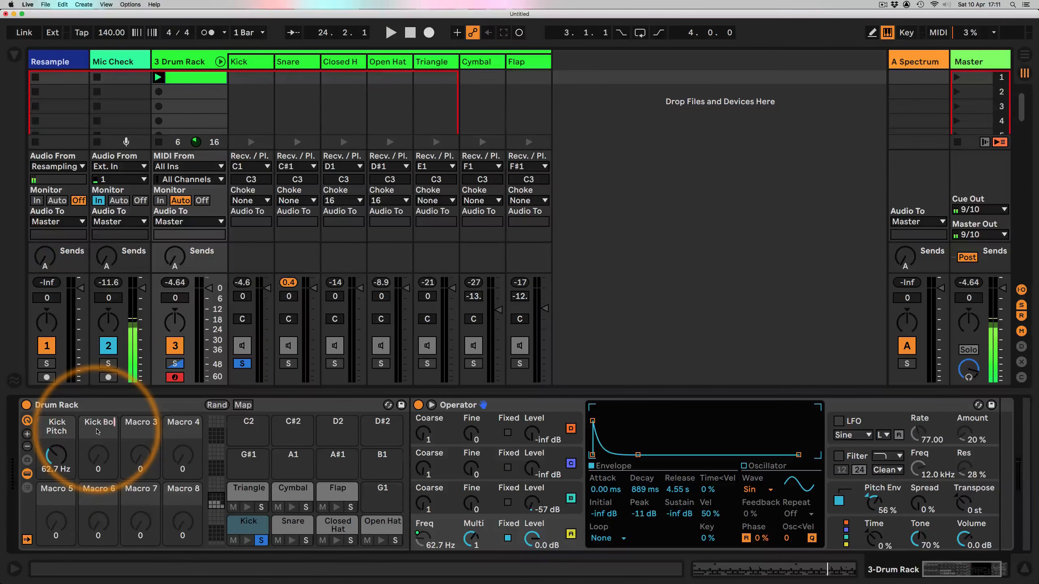
{"action": "right_click", "coordinate": [639, 491]}
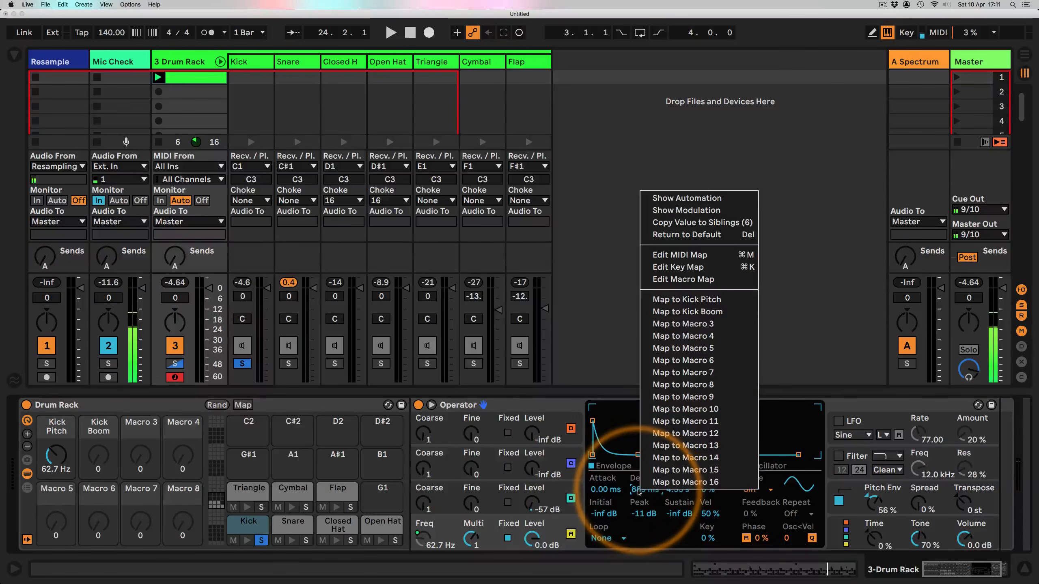
{"action": "left_click", "coordinate": [675, 312]}
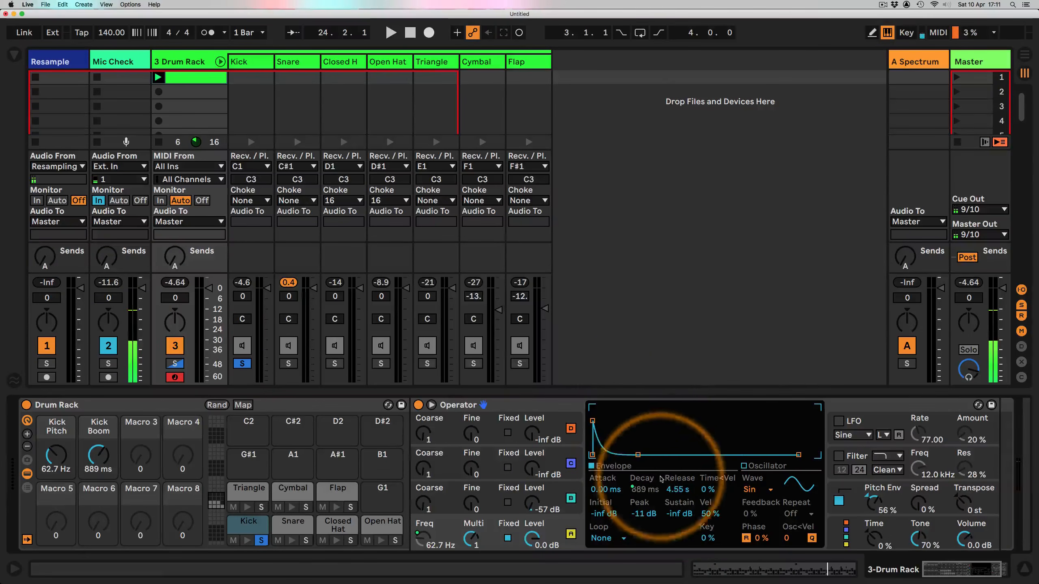
{"action": "right_click", "coordinate": [675, 491]}
{"action": "left_click", "coordinate": [712, 318]}
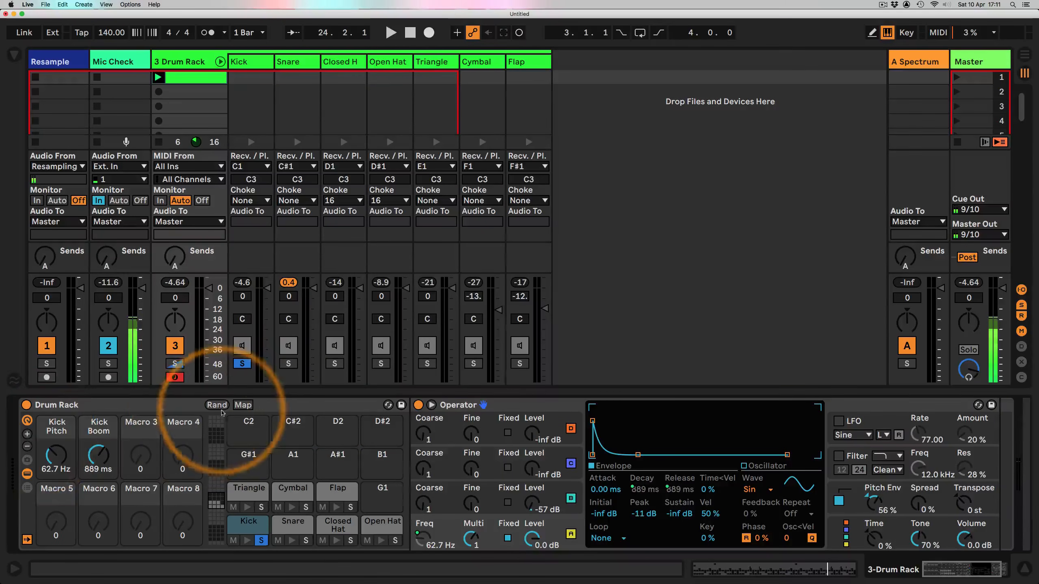
Step: Open the Drum Rack's macro mappings list and widen its panel
{"action": "left_click", "coordinate": [242, 404]}
{"action": "left_click", "coordinate": [243, 405]}
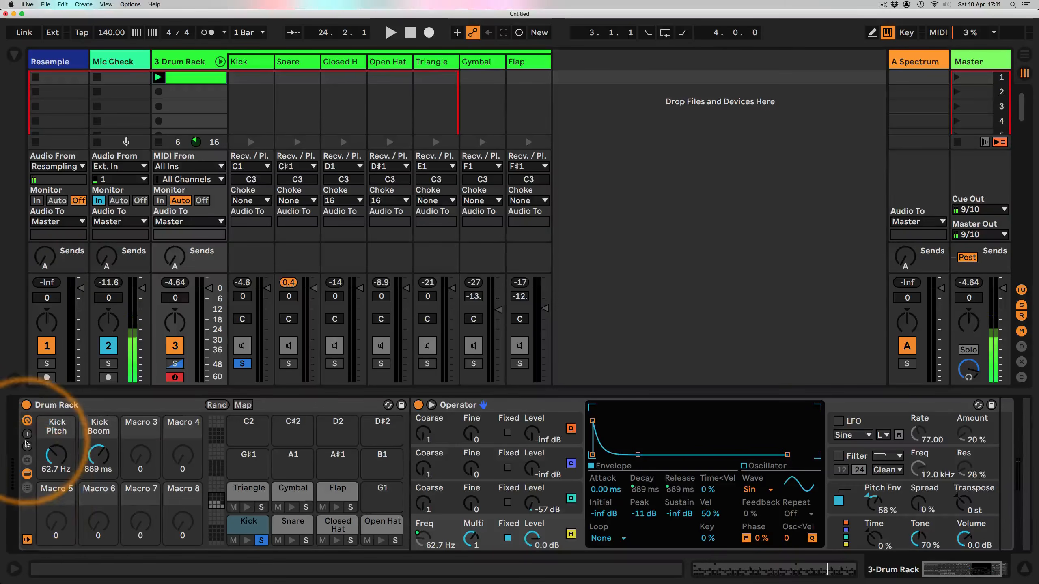
{"action": "left_click", "coordinate": [243, 405]}
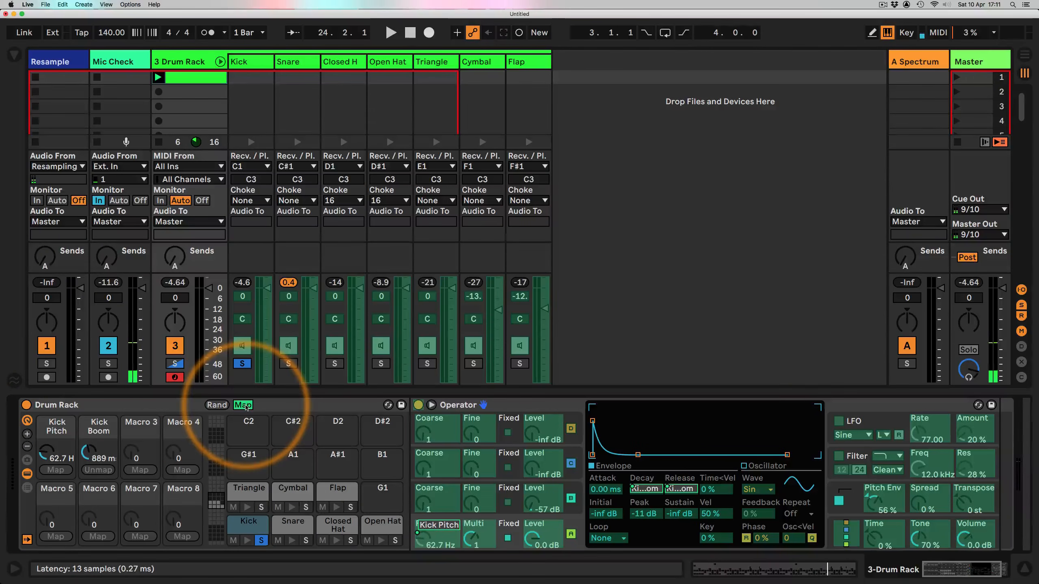
{"action": "left_click", "coordinate": [242, 405]}
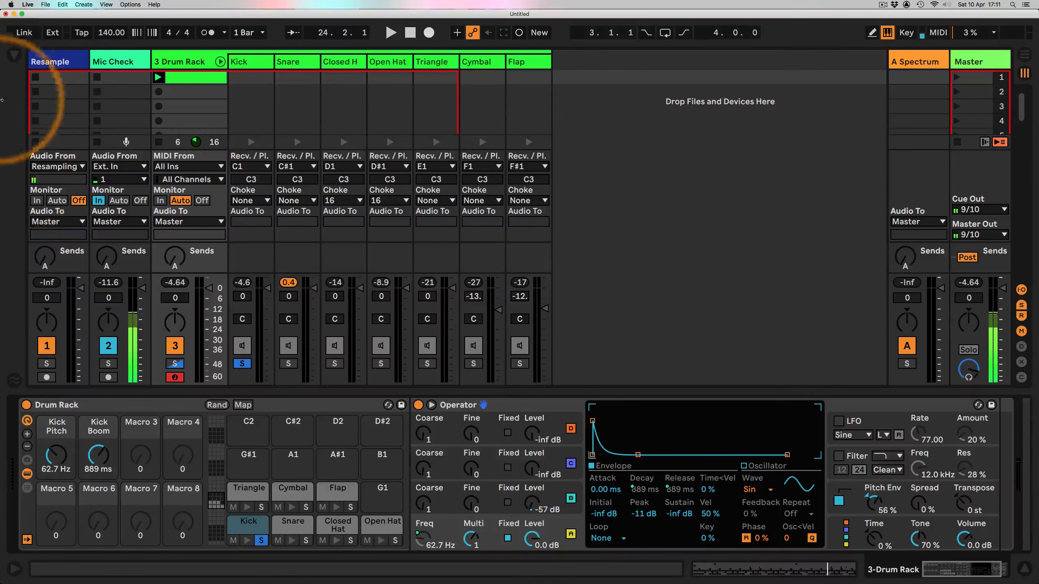
{"action": "left_click", "coordinate": [14, 53]}
{"action": "left_click", "coordinate": [197, 436]}
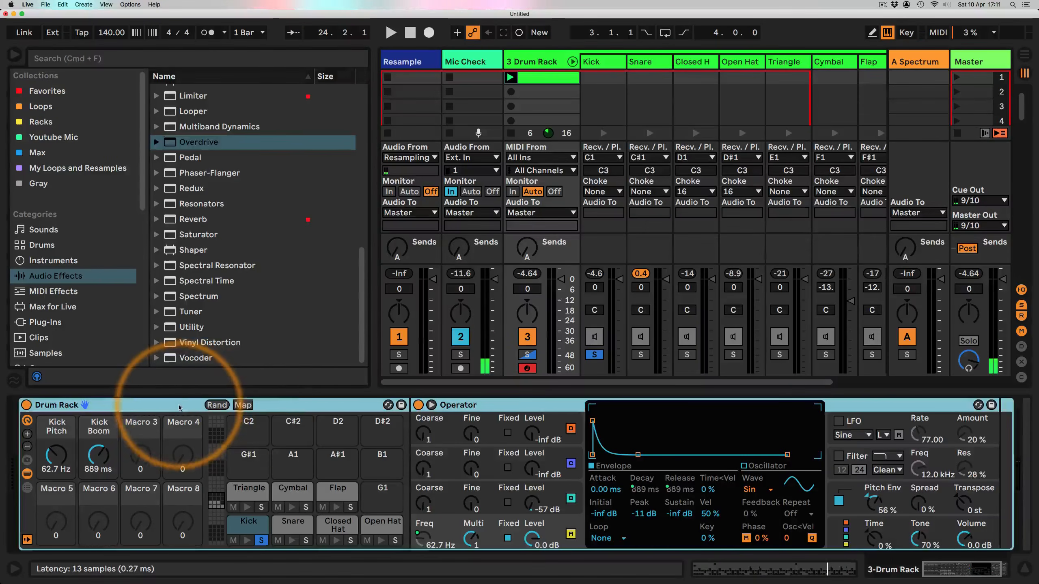
{"action": "left_click", "coordinate": [247, 405]}
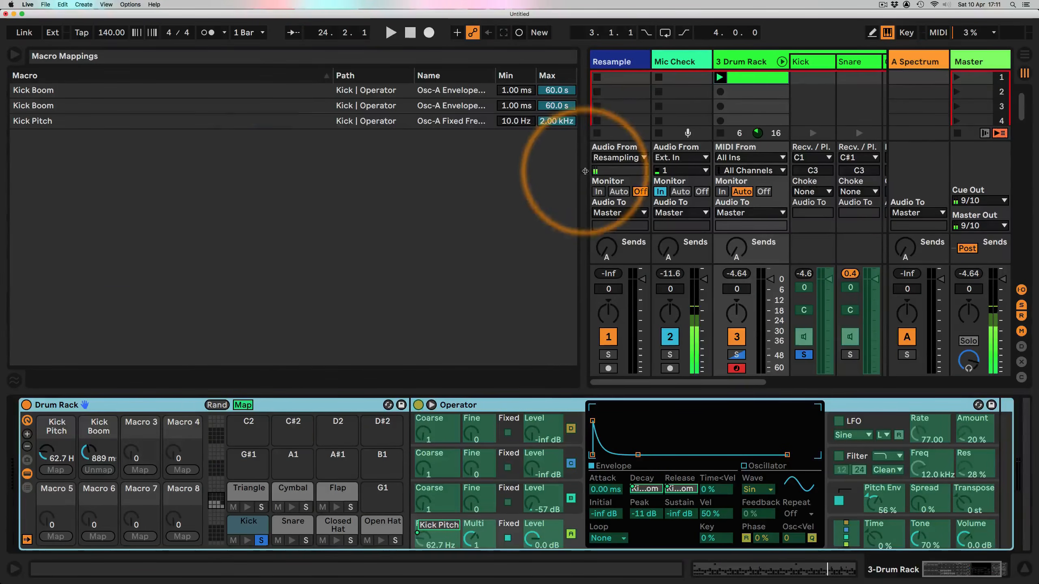
{"action": "left_click_drag", "start_coordinate": [432, 171], "coordinate": [359, 152]}
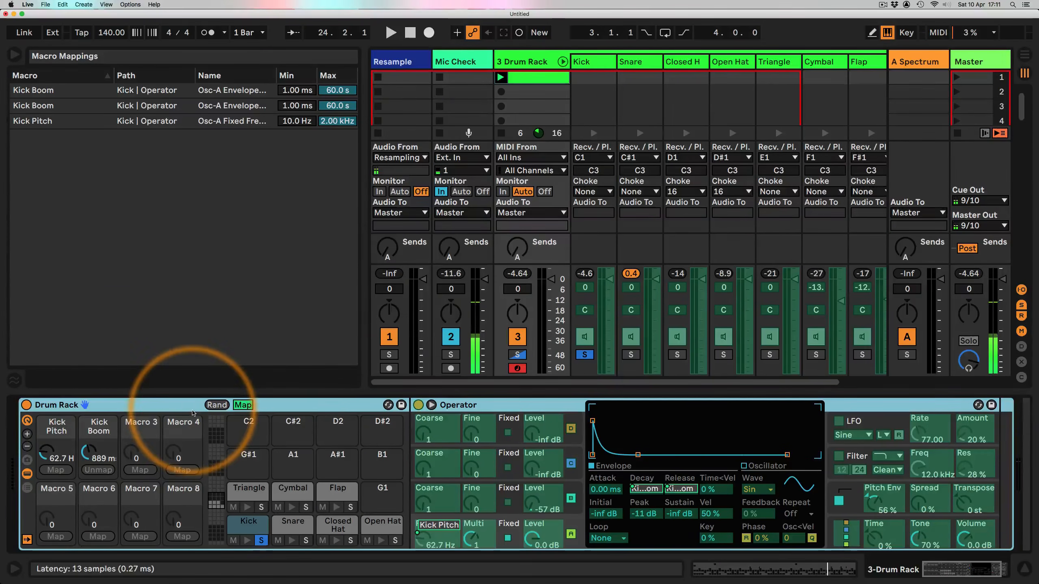
Step: Play the clip and turn the Kick Boom macro up to about 1.45 s
{"action": "key", "text": "space"}
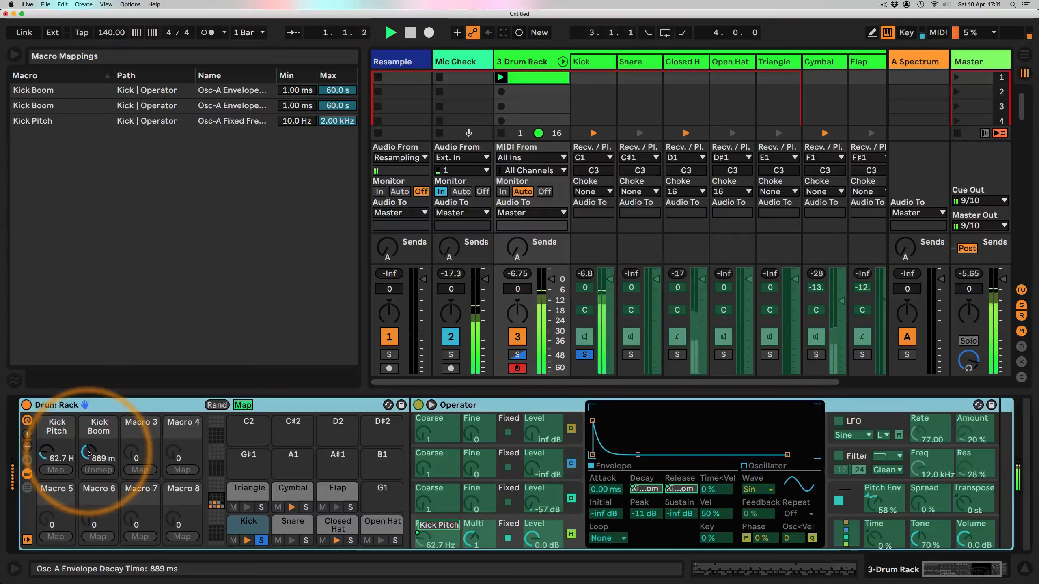
{"action": "mouse_move", "coordinate": [88, 451]}
{"action": "left_mouse_down"}
{"action": "mouse_move", "coordinate": [88, 390]}
{"action": "mouse_move", "coordinate": [88, 473]}
{"action": "mouse_move", "coordinate": [89, 448]}
{"action": "left_mouse_up"}
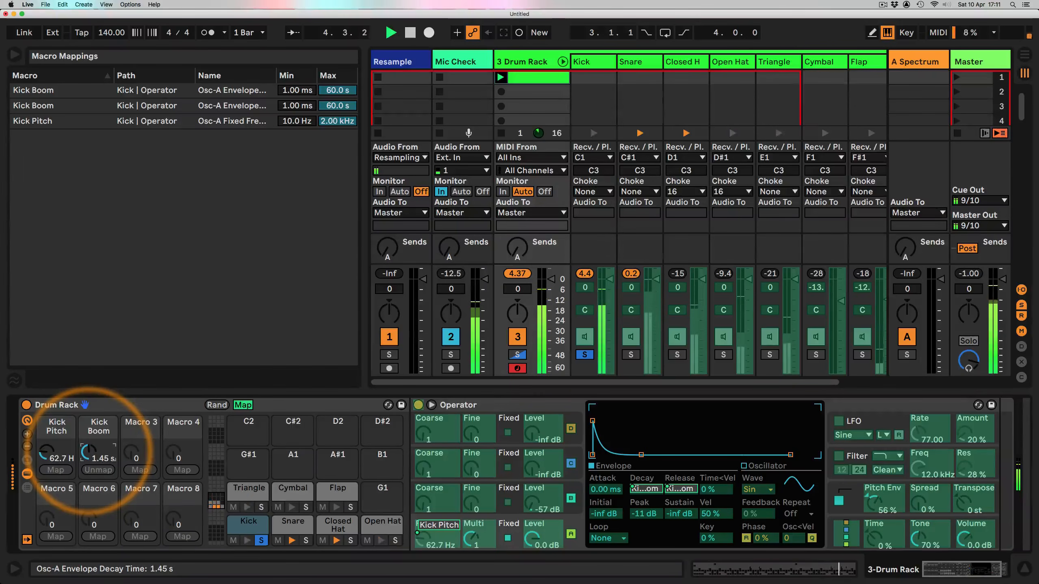
Step: Set the maximum of both Kick Boom mappings, envelope decay and release time, to 2.00 s
{"action": "left_click", "coordinate": [336, 91]}
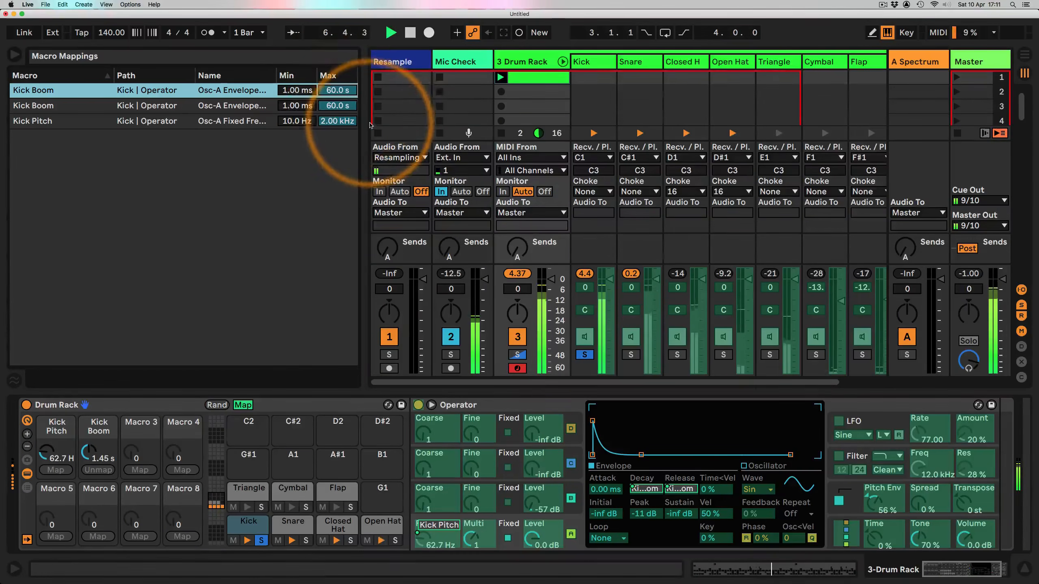
{"action": "left_click_drag", "start_coordinate": [362, 126], "coordinate": [460, 126]}
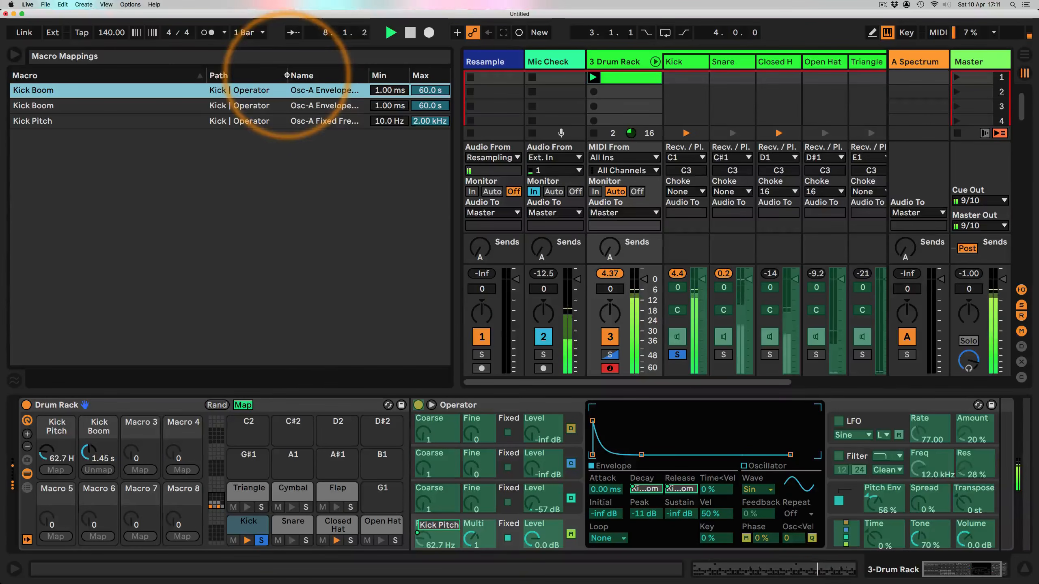
{"action": "left_click_drag", "start_coordinate": [290, 76], "coordinate": [122, 76]}
{"action": "left_click_drag", "start_coordinate": [260, 75], "coordinate": [322, 76]}
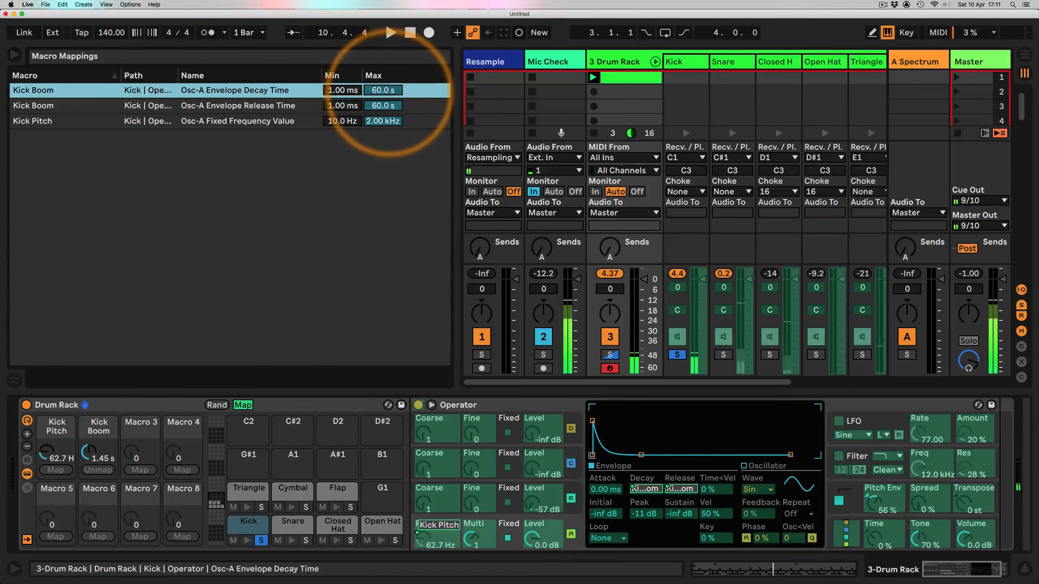
{"action": "left_click", "coordinate": [391, 90]}
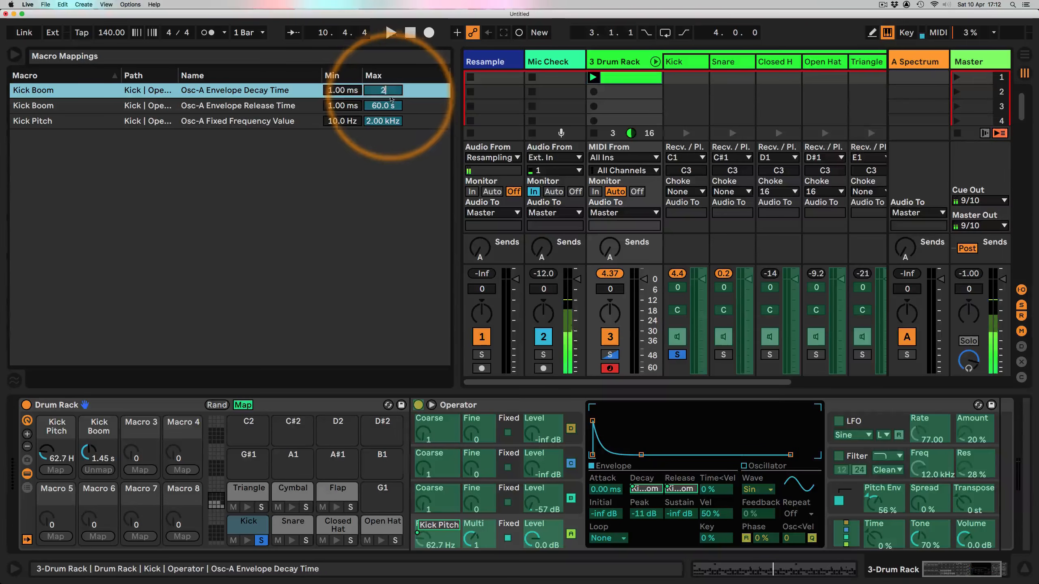
{"action": "type", "text": "200"}
{"action": "left_click", "coordinate": [390, 105]}
{"action": "type", "text": "200"}
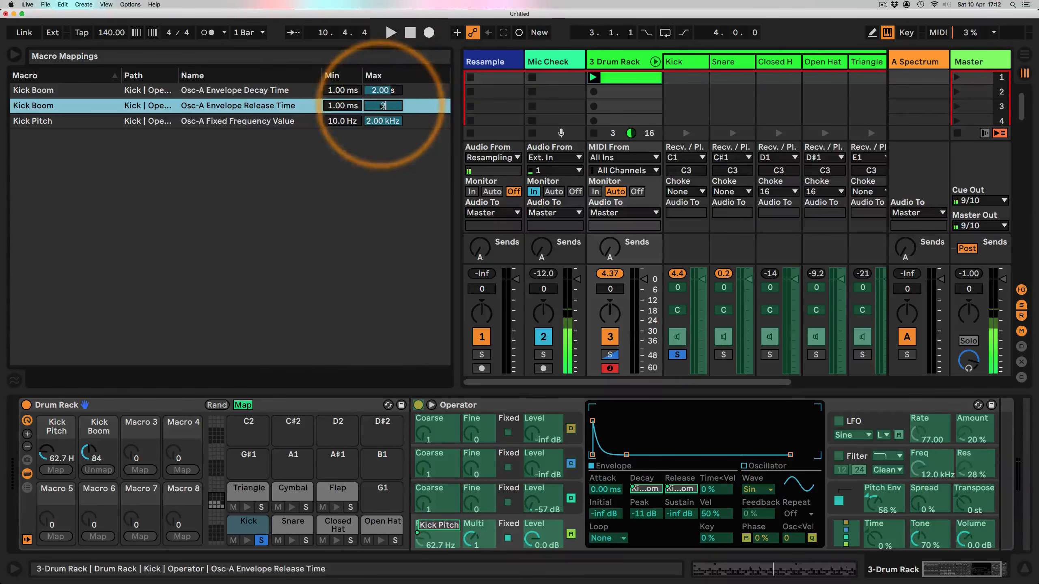
Step: Play the clip, audition the Kick Boom macro, and set the minimum of both Kick Boom mappings to 100 ms
{"action": "key", "text": "space"}
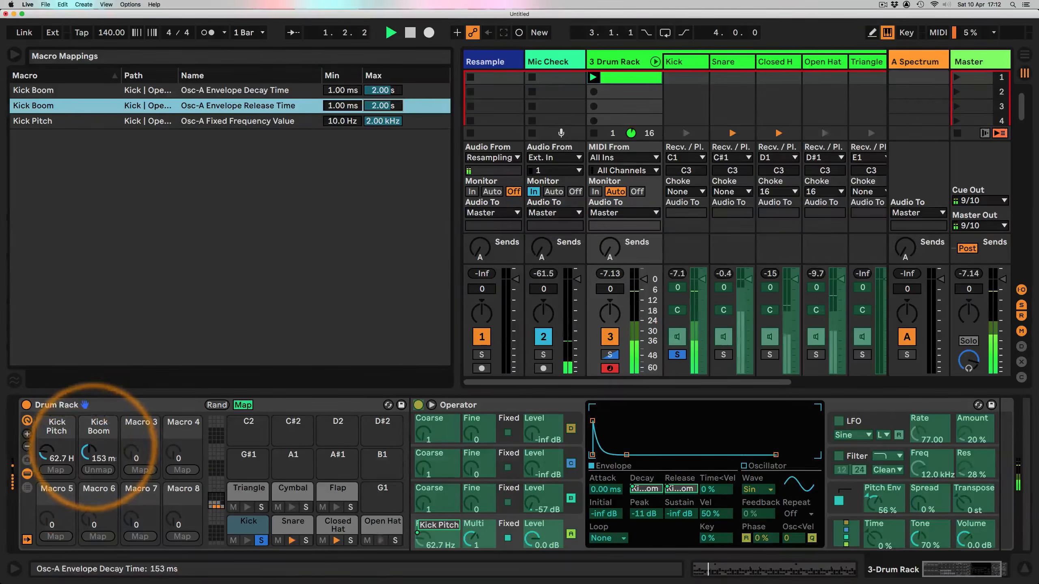
{"action": "left_click_drag", "start_coordinate": [94, 451], "coordinate": [95, 447]}
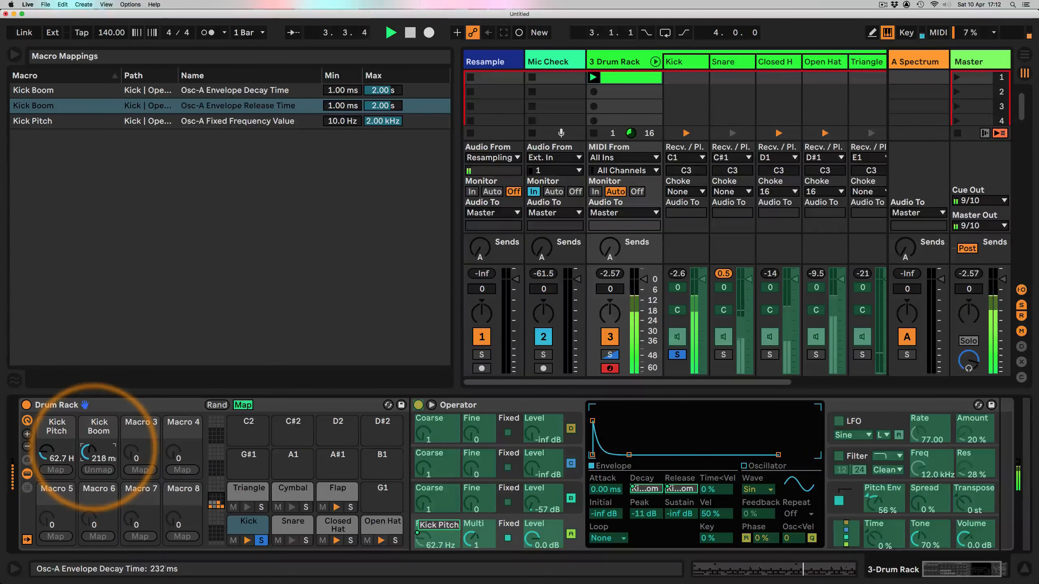
{"action": "left_click_drag", "start_coordinate": [95, 447], "coordinate": [94, 460]}
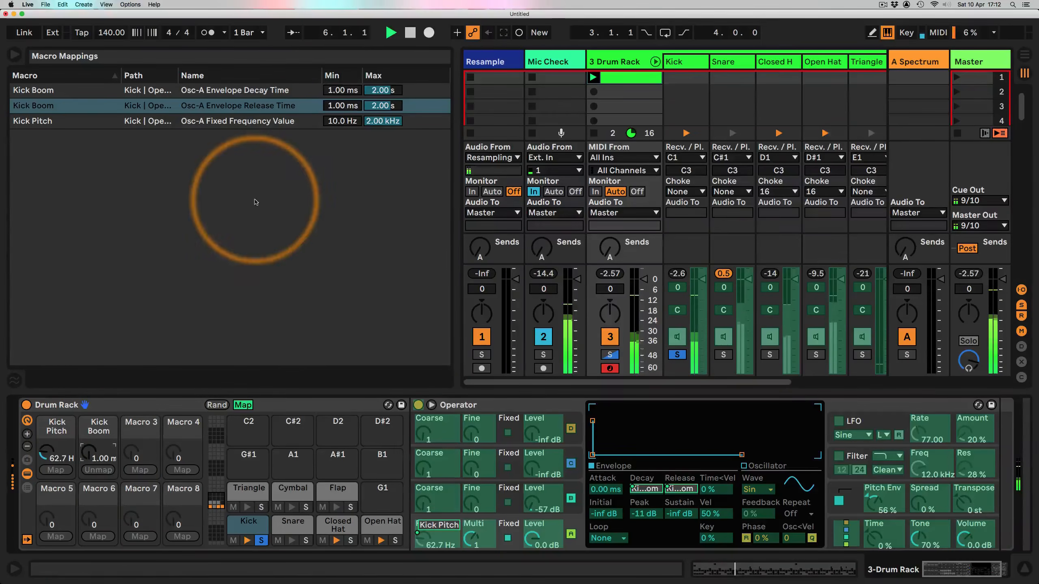
{"action": "left_click", "coordinate": [335, 105]}
{"action": "type", "text": "100"}
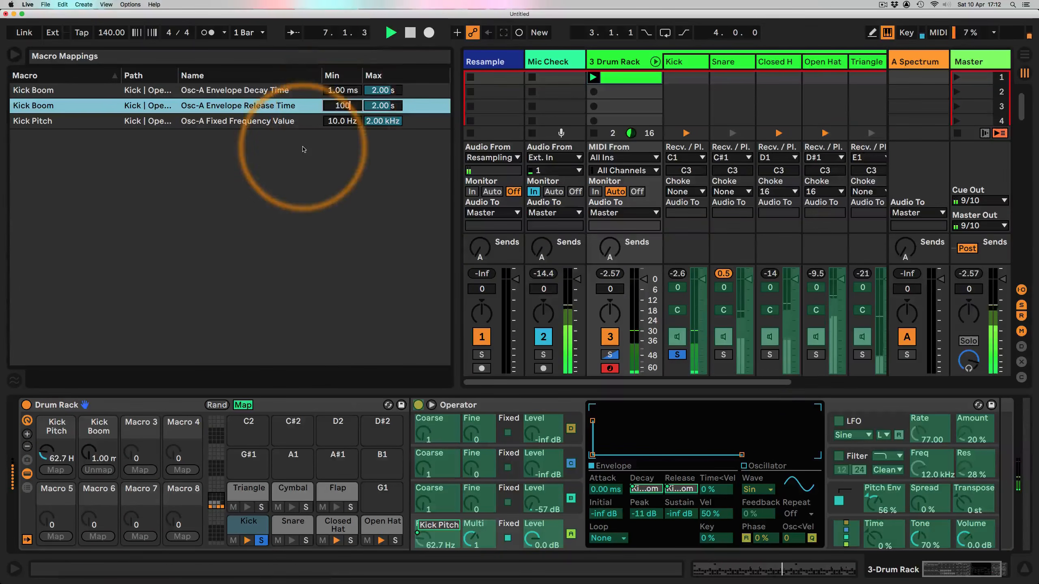
{"action": "key", "text": "Return"}
{"action": "left_click", "coordinate": [325, 91]}
{"action": "type", "text": "100"}
{"action": "key", "text": "Return"}
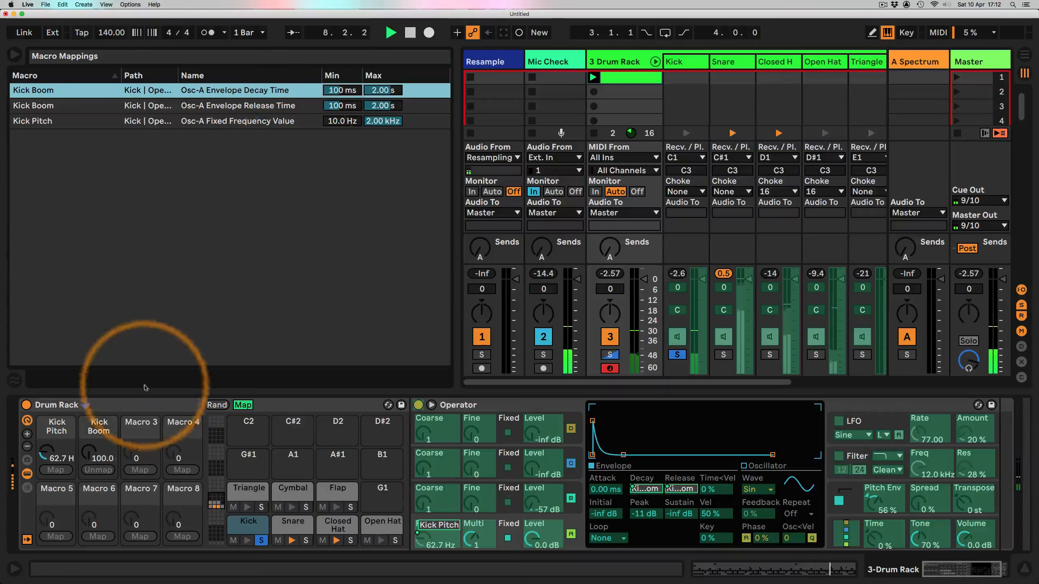
Step: Turn the Kick Boom macro to about 816 ms and Kick Pitch to about 44.9 Hz, and stop playback
{"action": "left_click_drag", "start_coordinate": [89, 452], "coordinate": [45, 451]}
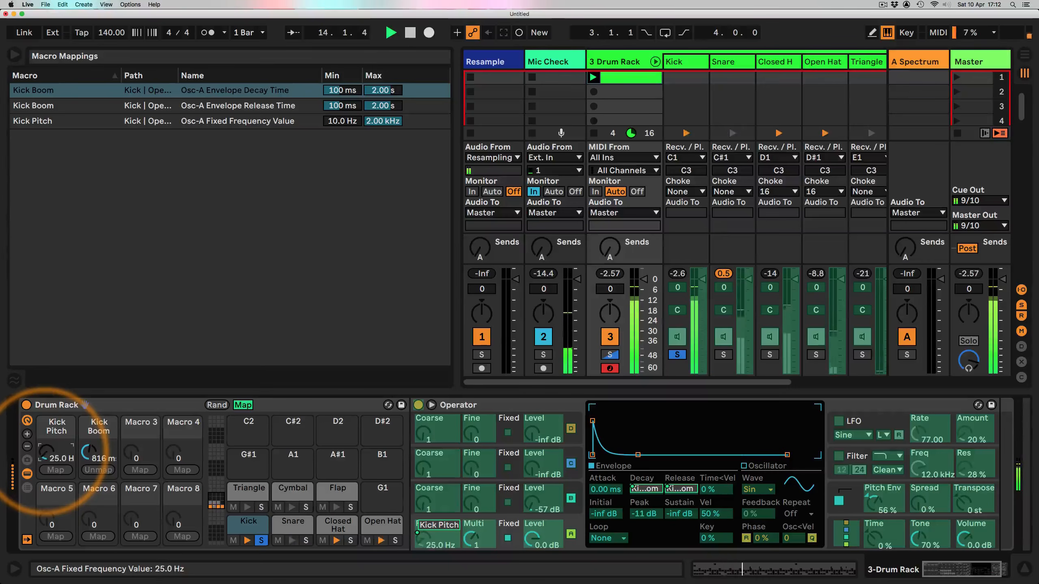
{"action": "left_click_drag", "start_coordinate": [46, 452], "coordinate": [46, 449]}
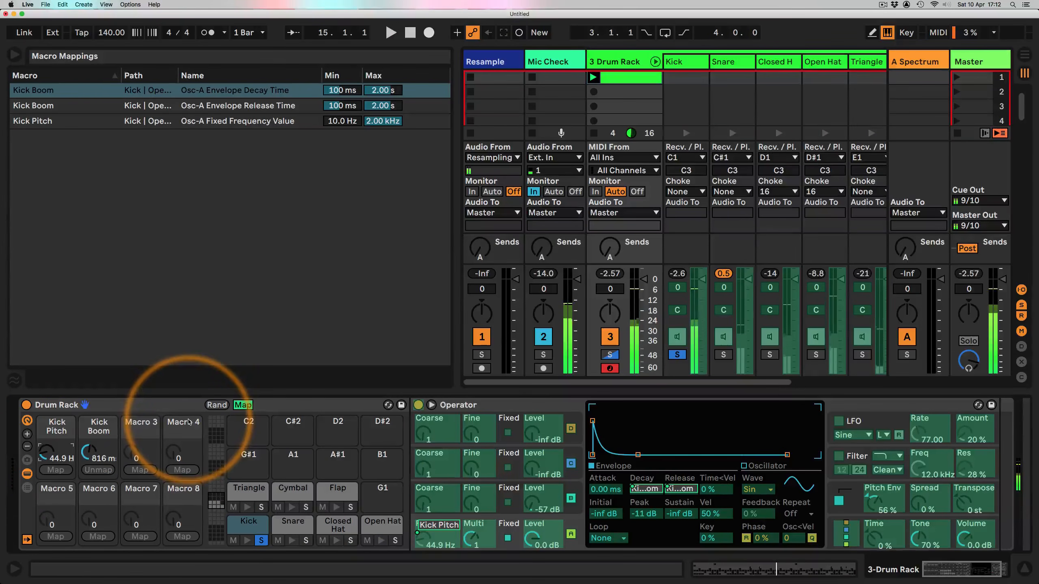
{"action": "key", "text": "space"}
Step: Name macro 3 Kick Body and map Operator's oscillator B output level to it
{"action": "left_click", "coordinate": [243, 405]}
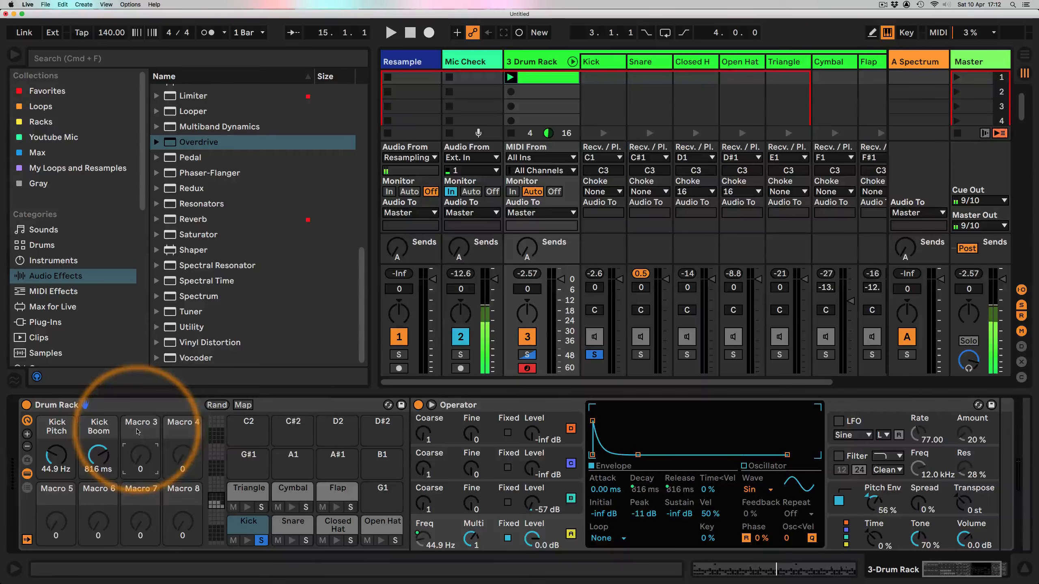
{"action": "left_click", "coordinate": [243, 405]}
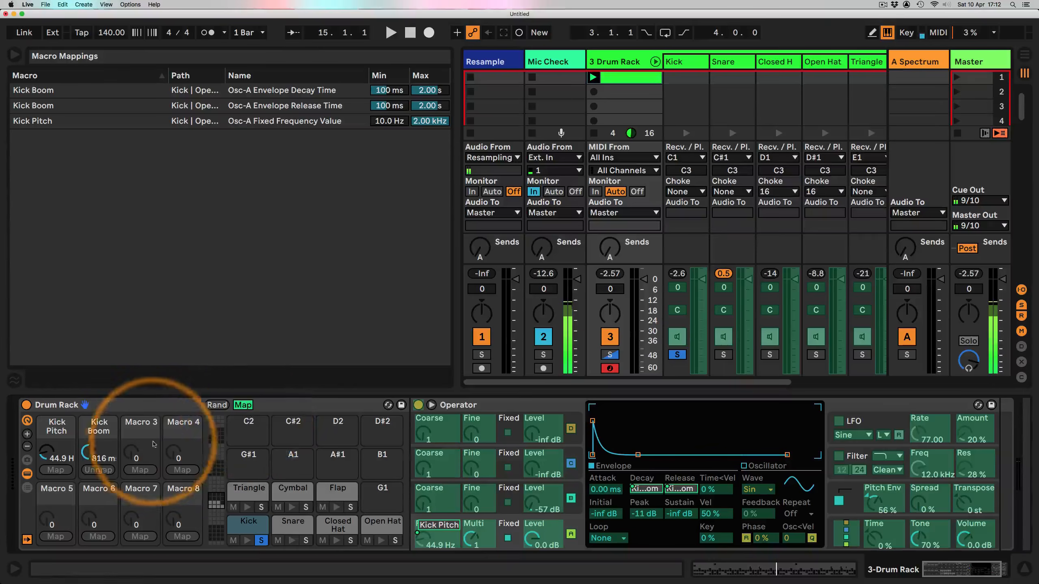
{"action": "left_click", "coordinate": [243, 405]}
{"action": "left_click", "coordinate": [243, 406]}
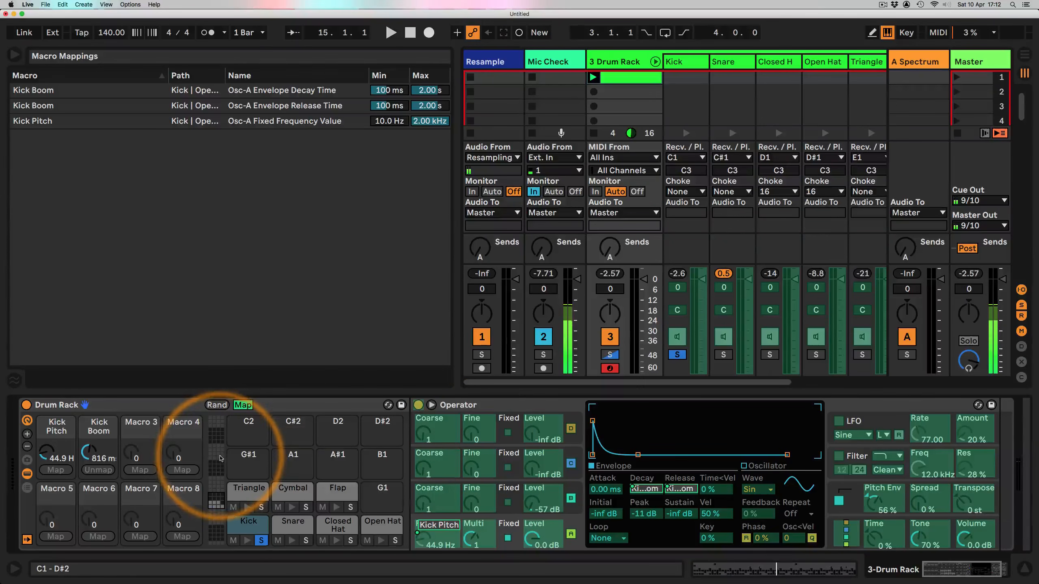
{"action": "left_click", "coordinate": [132, 428]}
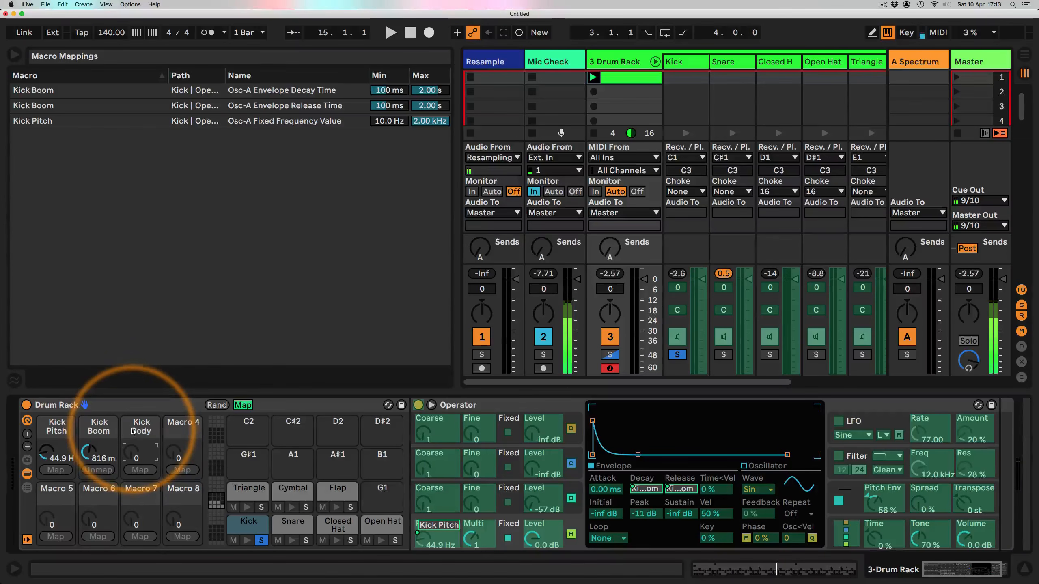
{"action": "right_click", "coordinate": [535, 500]}
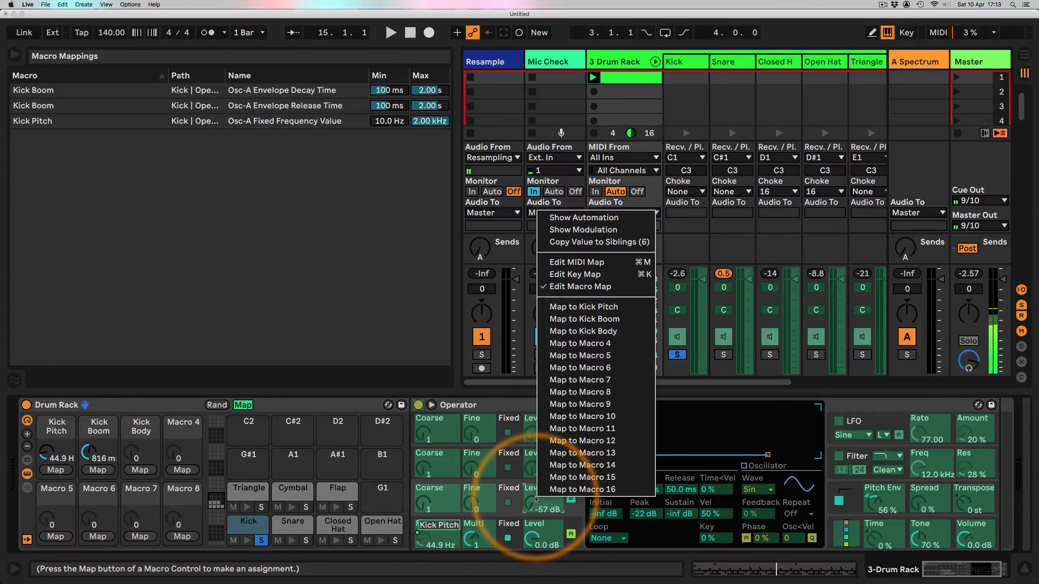
{"action": "left_click", "coordinate": [583, 331]}
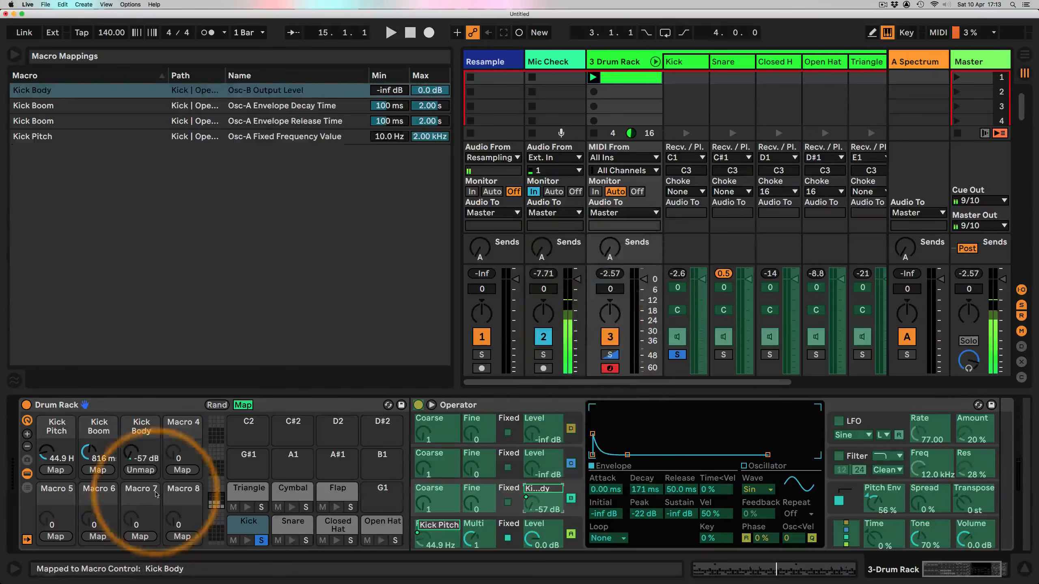
Step: Play the clip and adjust the Kick Body macro to about -14 dB
{"action": "key", "text": "space"}
{"action": "left_click_drag", "start_coordinate": [130, 458], "coordinate": [130, 445]}
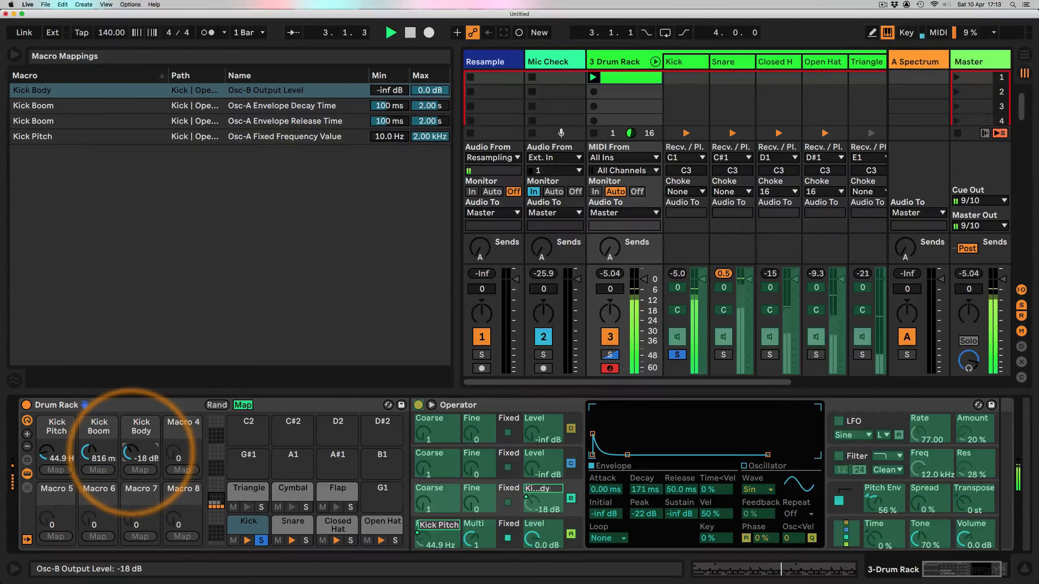
{"action": "left_click_drag", "start_coordinate": [46, 453], "coordinate": [131, 451]}
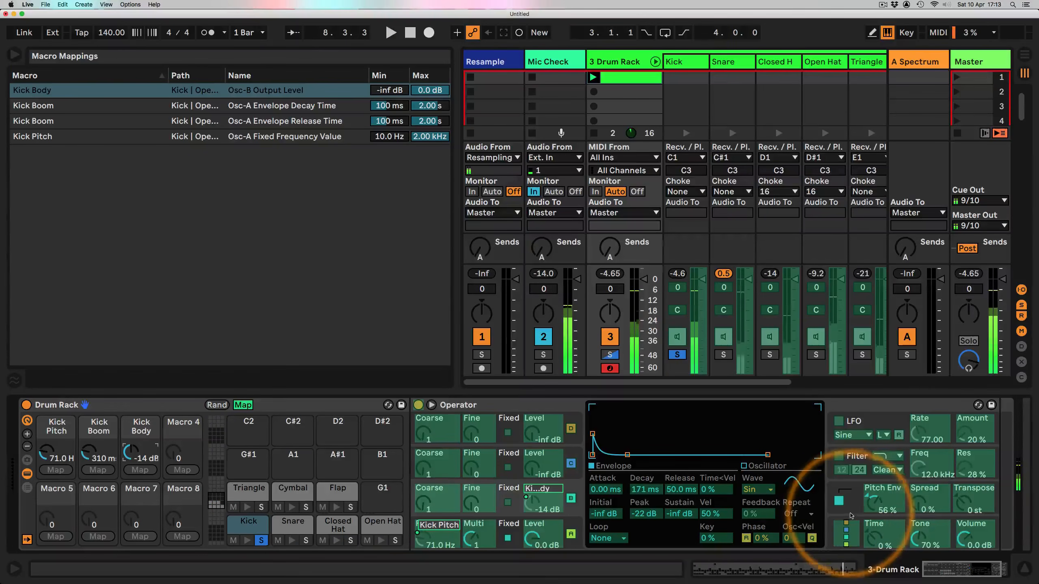
Step: Open Operator's pitch envelope, raise its amount, and map the pitch envelope amount to the Kick Body macro
{"action": "left_click", "coordinate": [875, 494]}
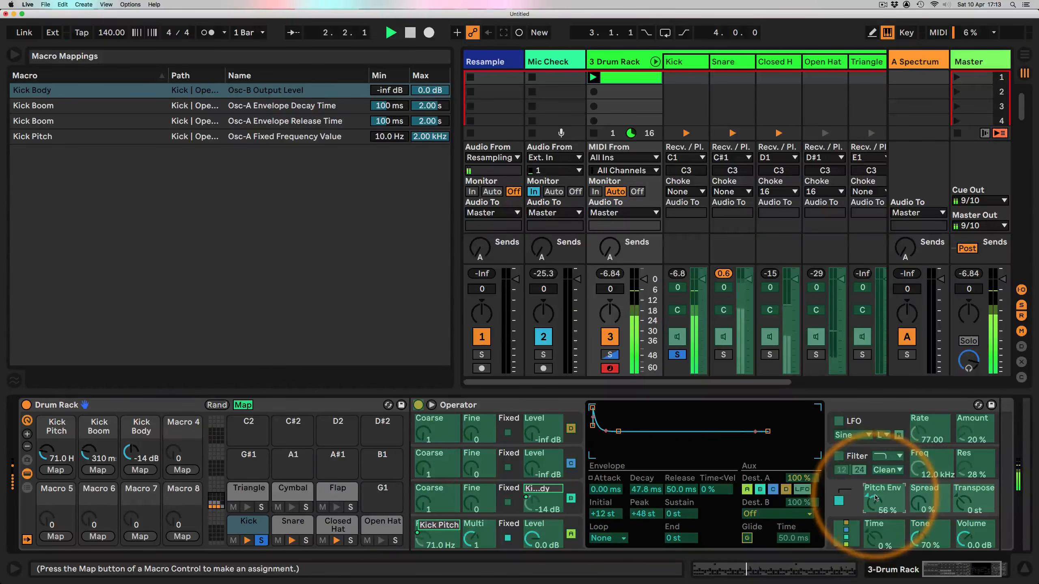
{"action": "left_click", "coordinate": [242, 404]}
{"action": "mouse_move", "coordinate": [876, 505]}
{"action": "left_mouse_down"}
{"action": "mouse_move", "coordinate": [876, 528]}
{"action": "mouse_move", "coordinate": [877, 491]}
{"action": "left_mouse_up"}
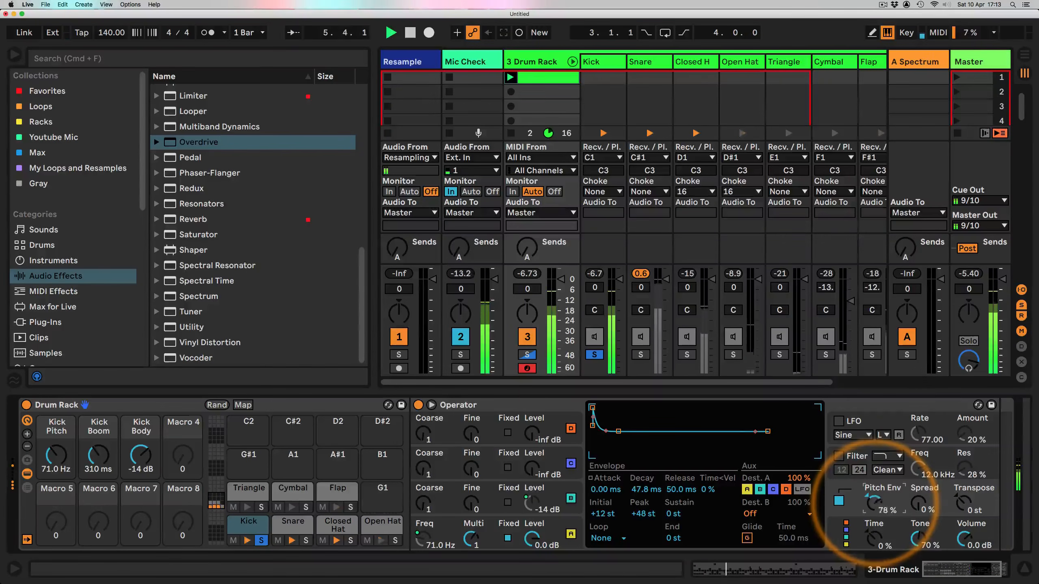
{"action": "key", "text": "space"}
{"action": "right_click", "coordinate": [874, 506]}
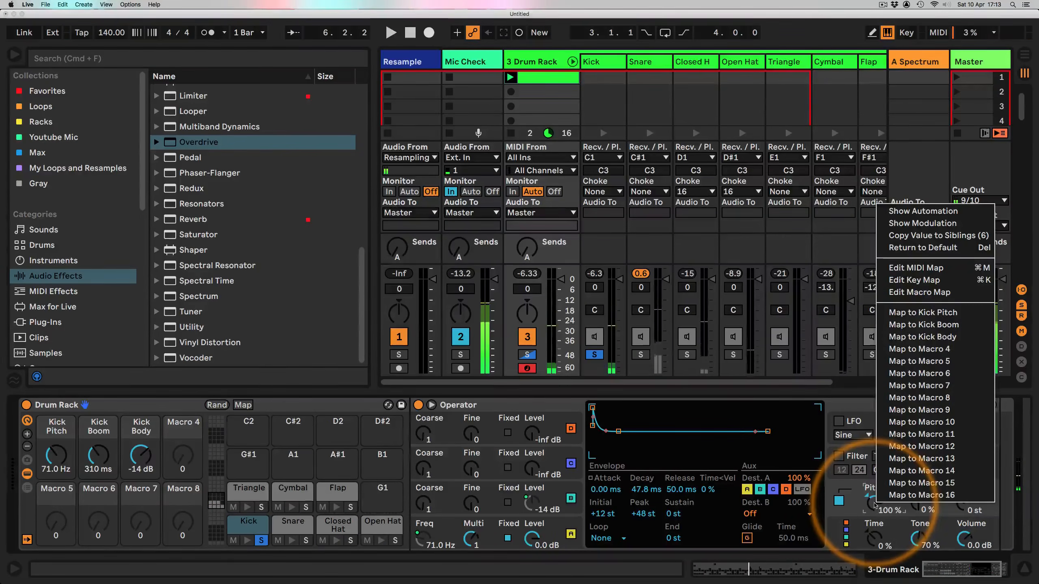
{"action": "left_click", "coordinate": [923, 336]}
Step: Play the clip and turn the Kick Body macro down to about 28
{"action": "key", "text": "space"}
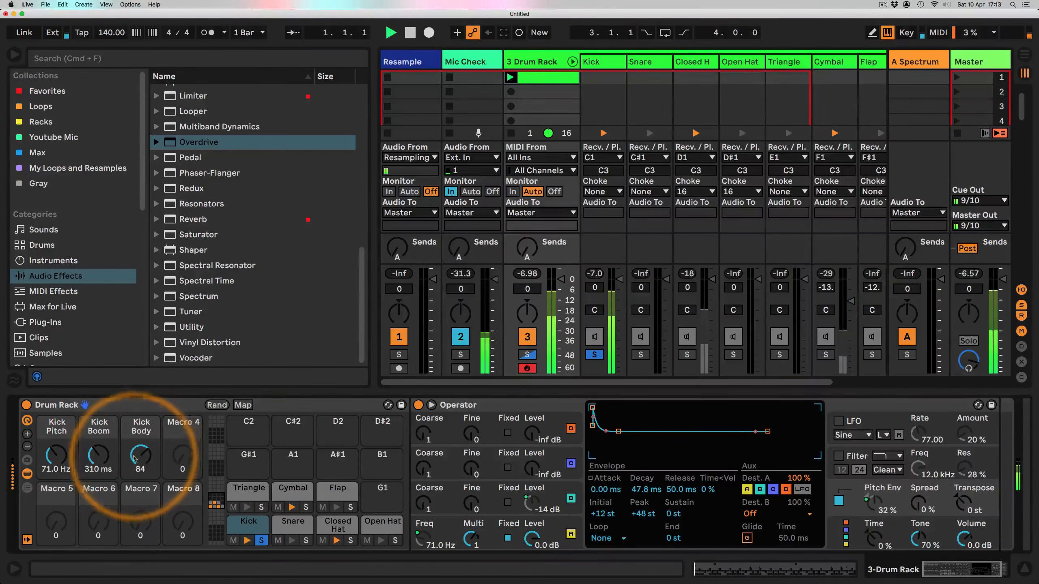
{"action": "mouse_move", "coordinate": [135, 458]}
{"action": "left_mouse_down"}
{"action": "mouse_move", "coordinate": [134, 440]}
{"action": "mouse_move", "coordinate": [135, 472]}
{"action": "left_mouse_up"}
{"action": "left_click_drag", "start_coordinate": [139, 455], "coordinate": [136, 458]}
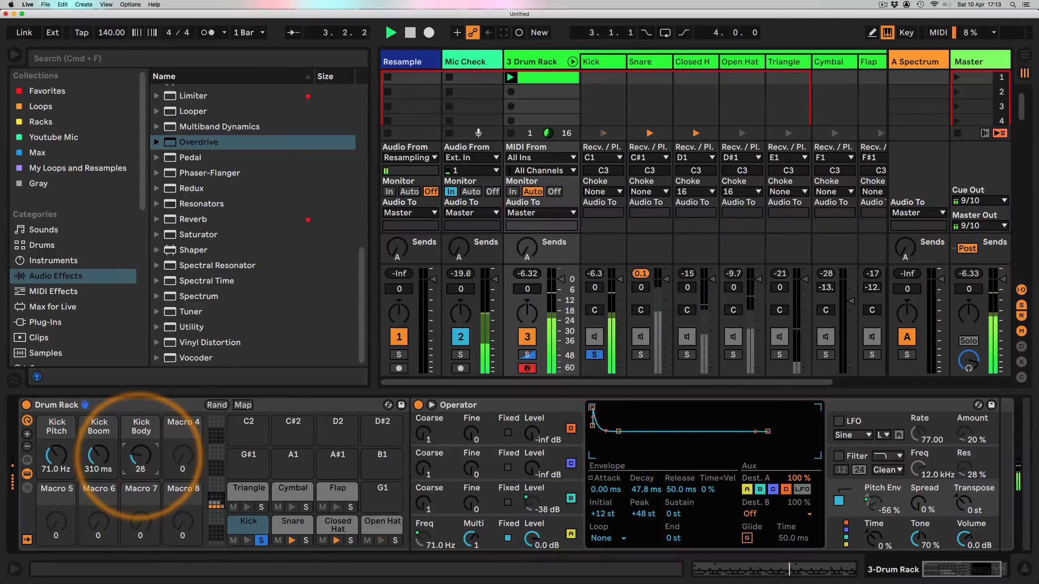
Step: Set the Kick Body pitch envelope mapping's range to 0% minimum and 75% maximum, then play with Kick Body at about 97
{"action": "left_click", "coordinate": [243, 405]}
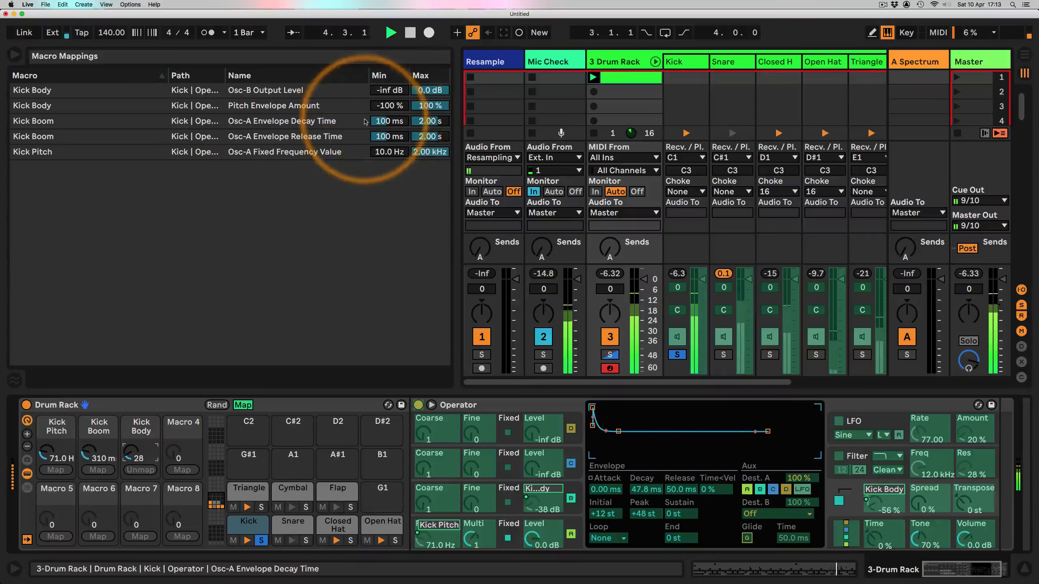
{"action": "left_click", "coordinate": [392, 105]}
{"action": "left_click", "coordinate": [392, 106]}
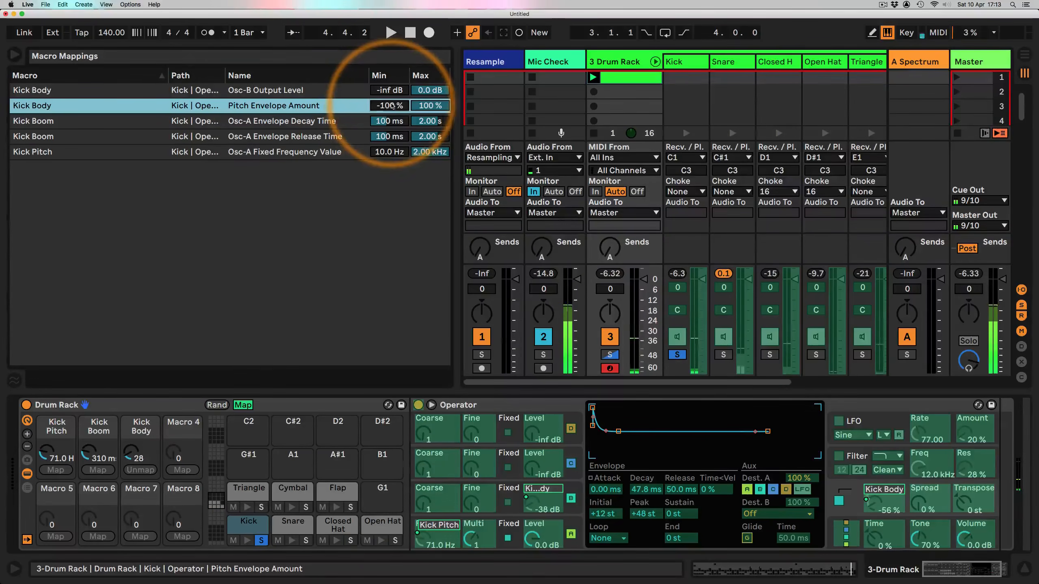
{"action": "type", "text": "0"}
{"action": "key", "text": "Return"}
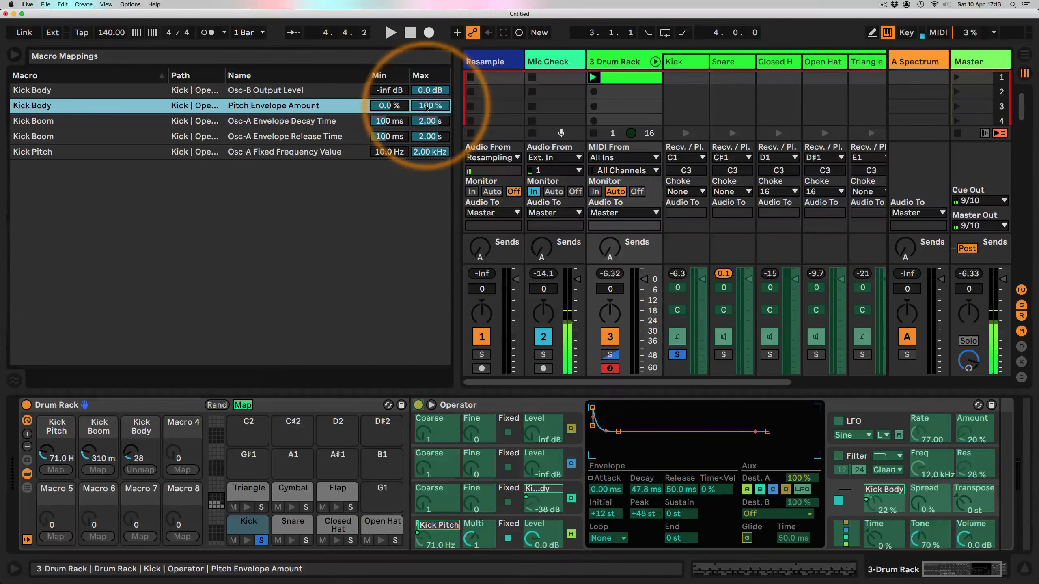
{"action": "left_click_drag", "start_coordinate": [425, 106], "coordinate": [429, 109]}
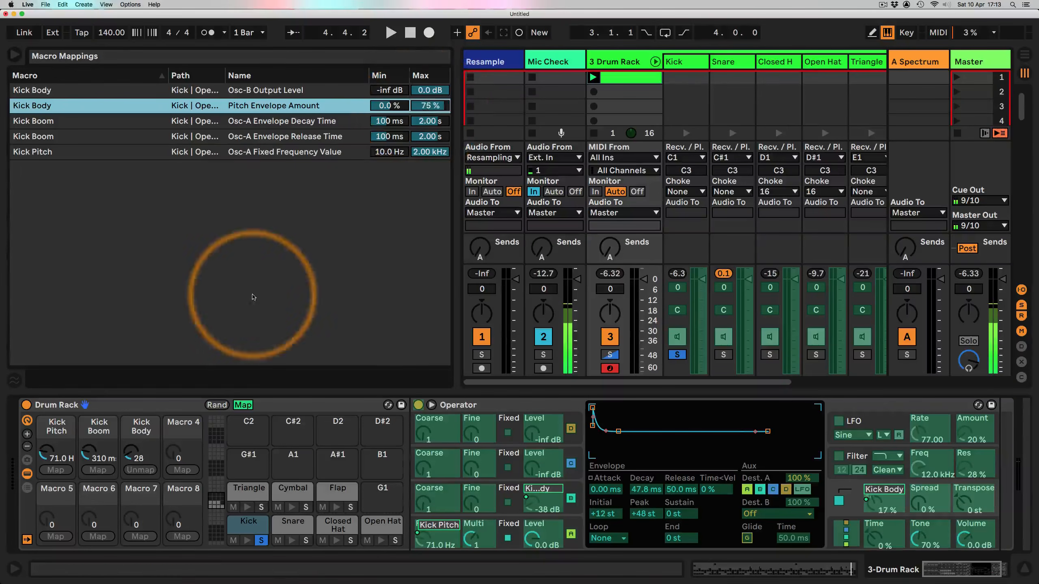
{"action": "key", "text": "space"}
{"action": "left_click_drag", "start_coordinate": [135, 456], "coordinate": [133, 444]}
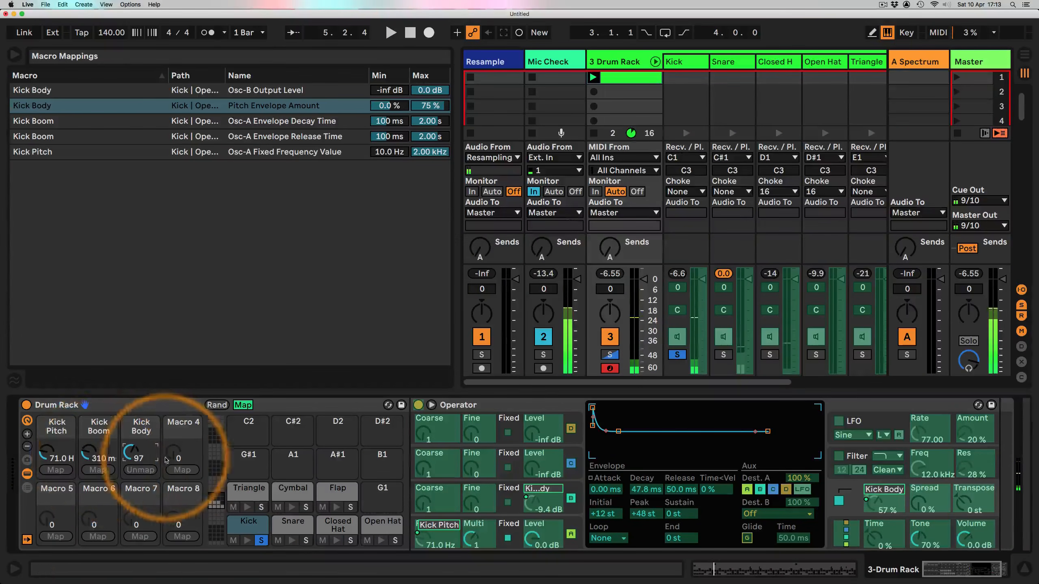
Step: Map Operator's filter frequency to macro 4 and name that macro Kick Filter
{"action": "left_click", "coordinate": [178, 432]}
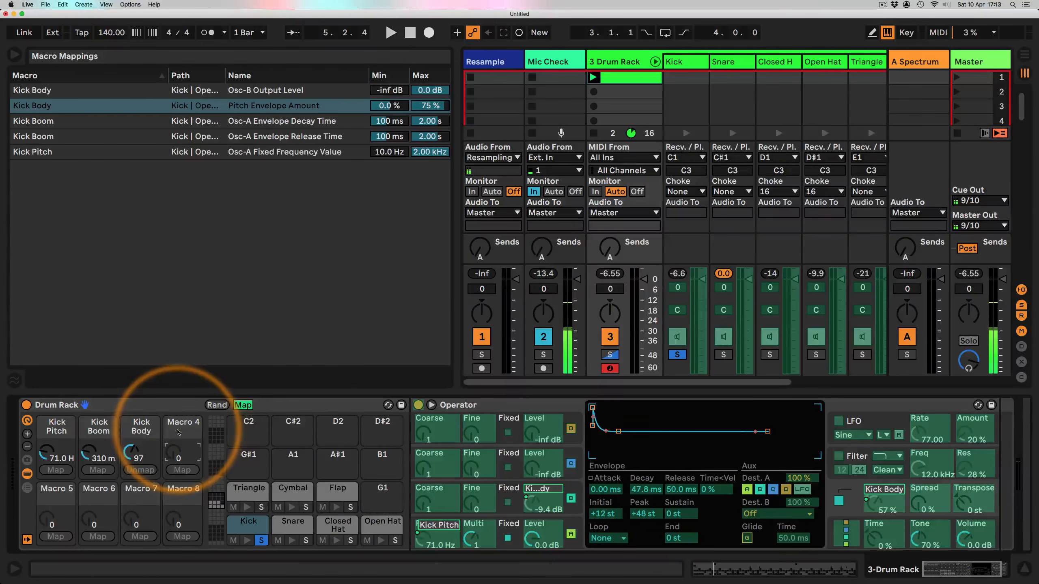
{"action": "right_click", "coordinate": [920, 467]}
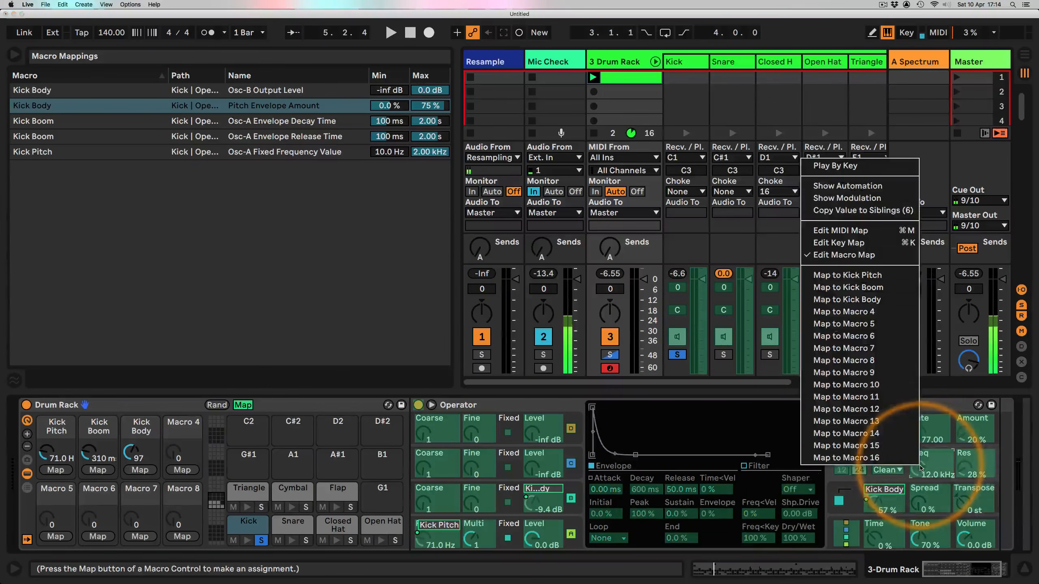
{"action": "left_click", "coordinate": [845, 322]}
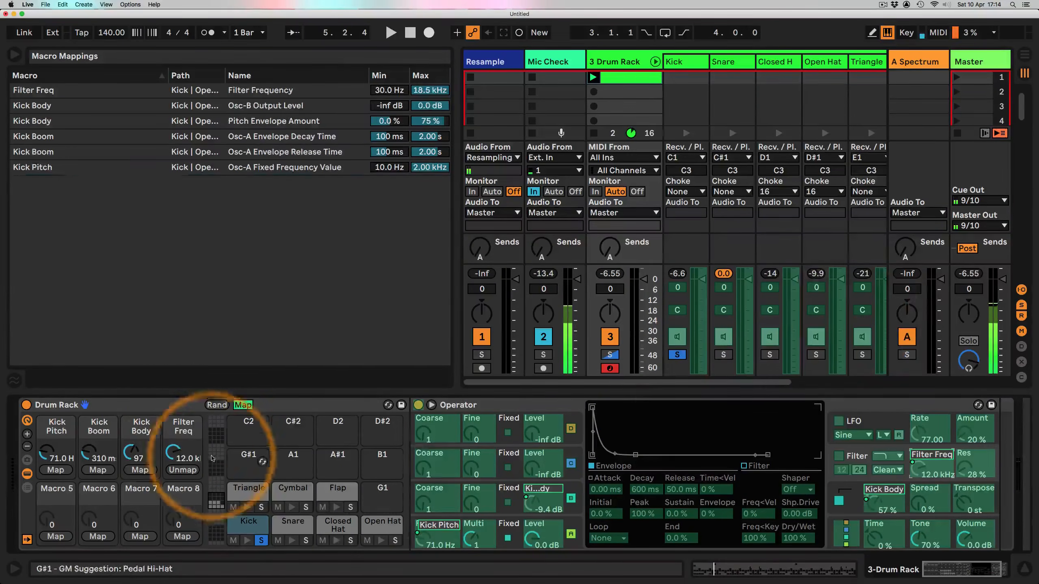
{"action": "double_click", "coordinate": [175, 429]}
{"action": "type", "text": "K"}
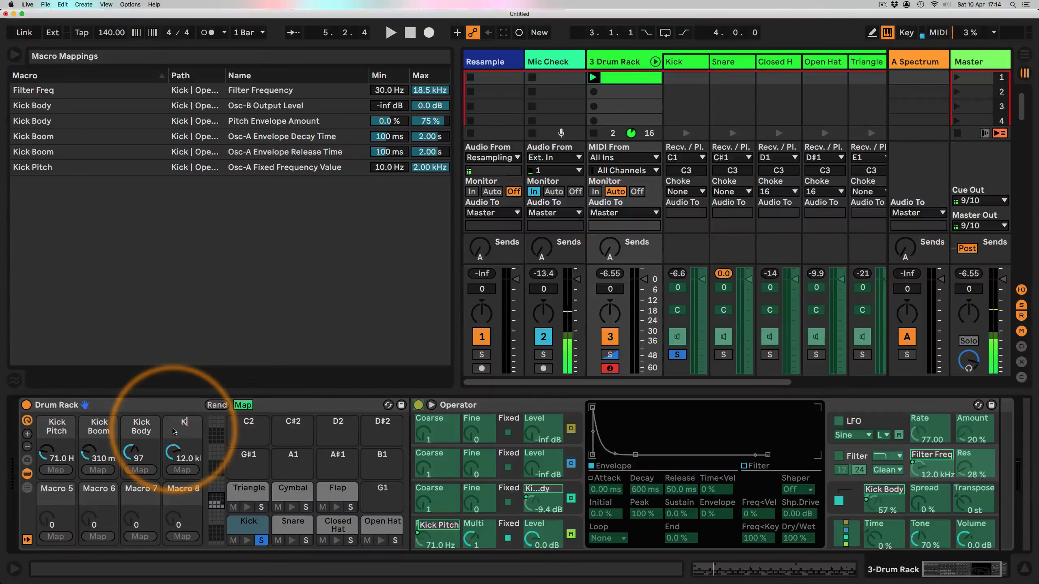
{"action": "type", "text": "ick Filter"}
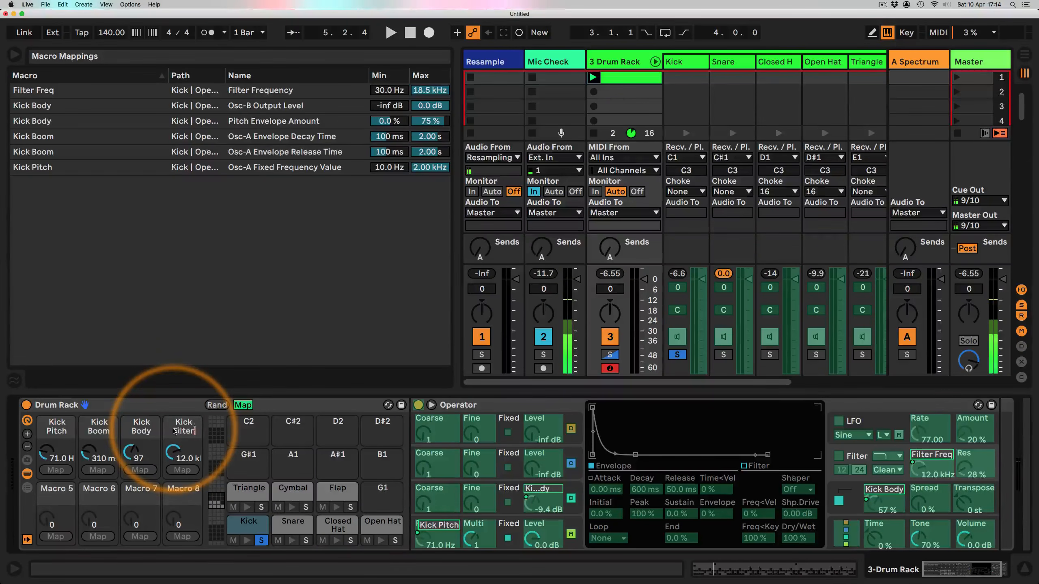
{"action": "key", "text": "Return"}
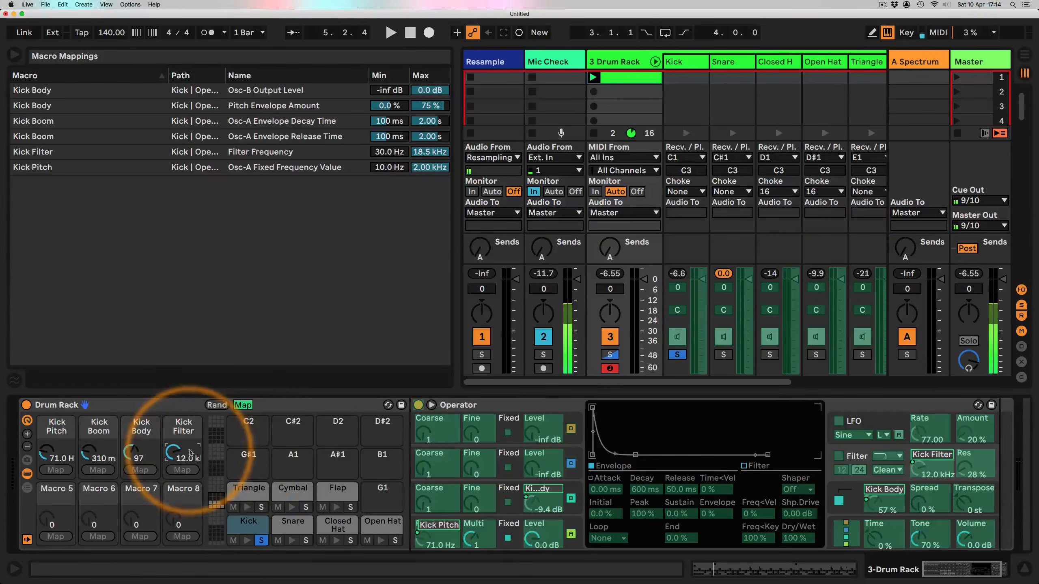
Step: Enable Operator's filter with Kick Filter at about 845 Hz and set its resonance to 0%
{"action": "left_click", "coordinate": [244, 405]}
{"action": "key", "text": "space"}
{"action": "mouse_move", "coordinate": [183, 457]}
{"action": "left_mouse_down"}
{"action": "mouse_move", "coordinate": [183, 471]}
{"action": "mouse_move", "coordinate": [183, 455]}
{"action": "left_mouse_up"}
{"action": "left_click", "coordinate": [838, 455]}
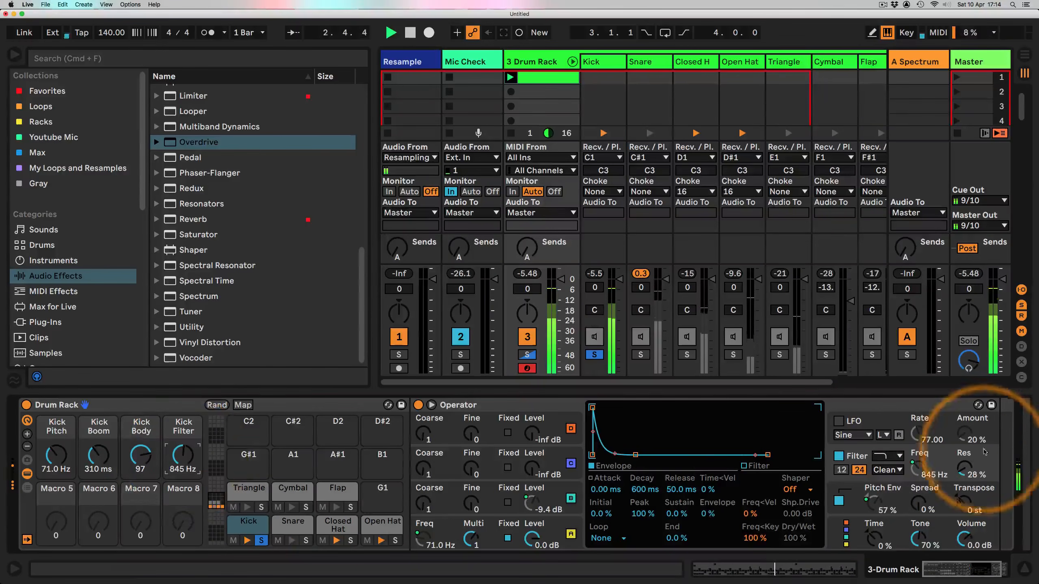
{"action": "left_click_drag", "start_coordinate": [964, 466], "coordinate": [964, 483]}
Step: Tune the kick macros: Kick Filter about 7.44 kHz, Kick Body about 45, Kick Pitch about 43.1 Hz, Kick Boom about 486 ms
{"action": "left_click_drag", "start_coordinate": [183, 455], "coordinate": [141, 462]}
{"action": "left_click_drag", "start_coordinate": [57, 454], "coordinate": [57, 460]}
{"action": "mouse_move", "coordinate": [99, 455]}
{"action": "left_mouse_down"}
{"action": "mouse_move", "coordinate": [99, 437]}
{"action": "mouse_move", "coordinate": [98, 455]}
{"action": "left_mouse_up"}
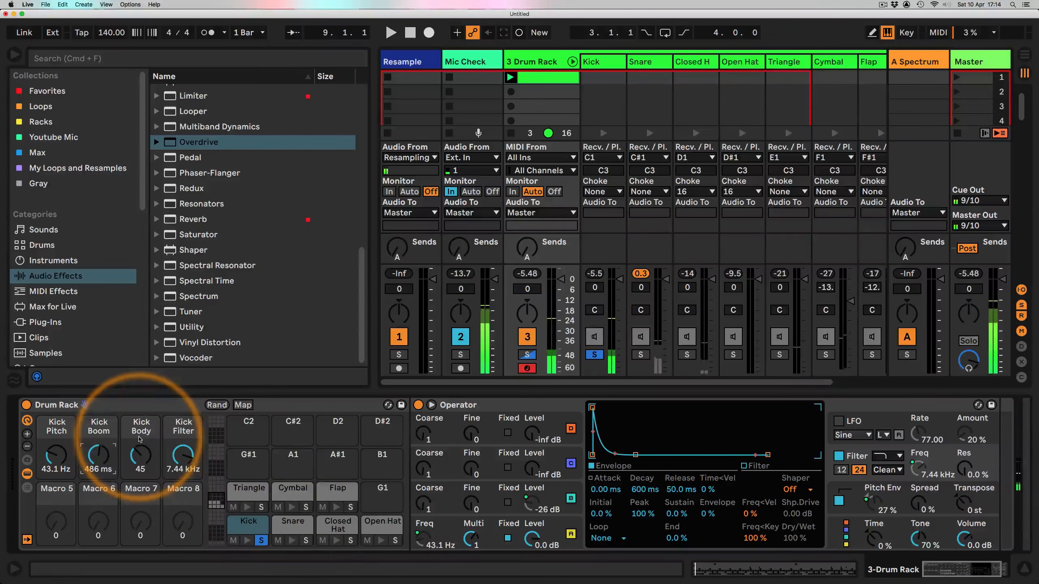
Step: Solo the Snare pad and select it to show its Operator device
{"action": "left_click", "coordinate": [306, 541]}
{"action": "key", "text": "space"}
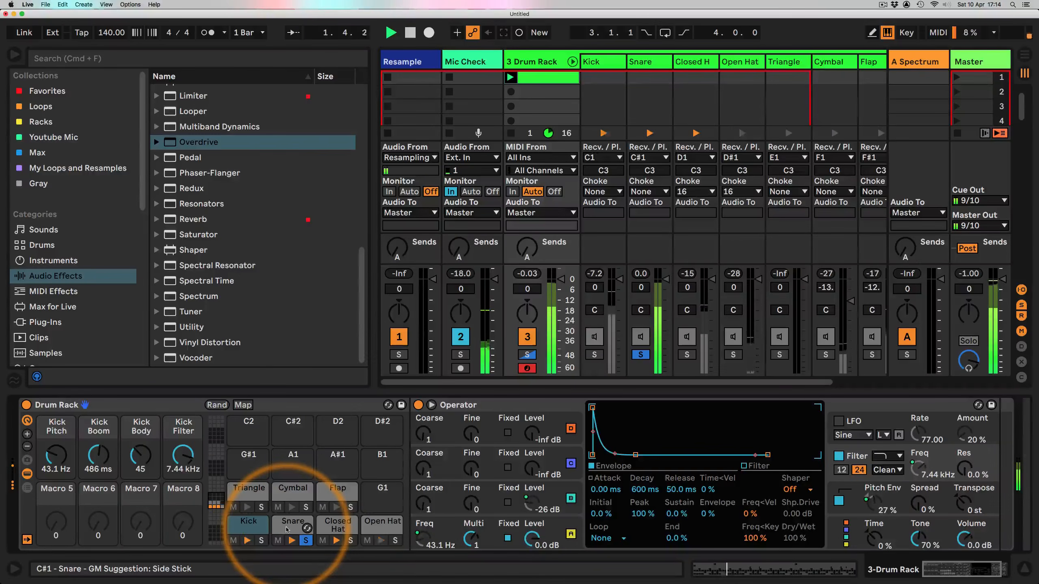
{"action": "left_click", "coordinate": [287, 526]}
{"action": "left_click", "coordinate": [46, 494]}
{"action": "key", "text": "space"}
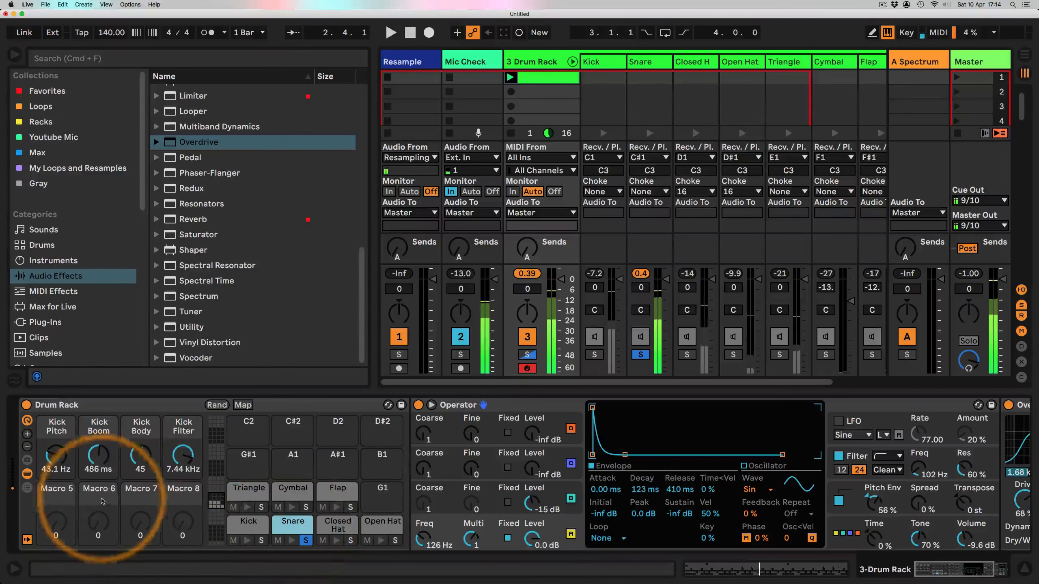
Step: Name macros 5 to 8 Snare Pitch, Snare Rush, Snare Tone and Snare Filter
{"action": "key", "text": "super+r"}
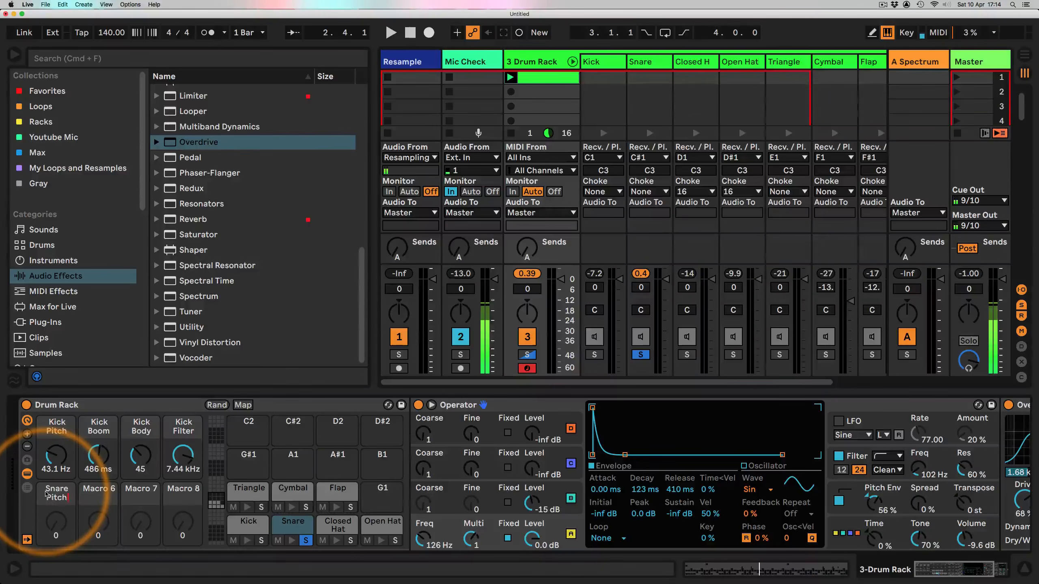
{"action": "type", "text": "Snare Tone"}
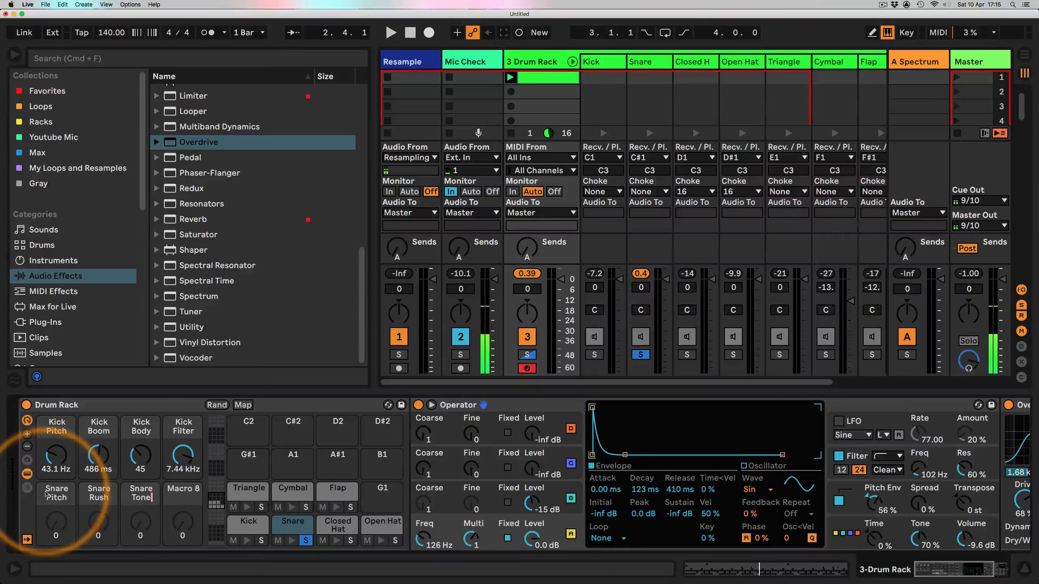
{"action": "key", "text": "Tab"}
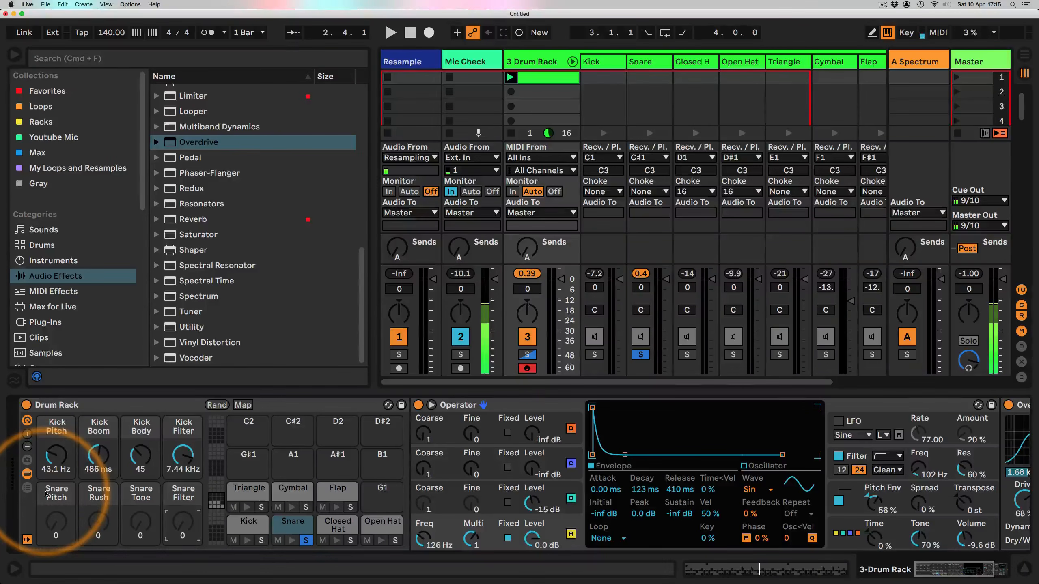
Step: Map oscillator A's fixed frequency to the Snare Pitch macro and set that macro to about 103 Hz while playing
{"action": "left_click", "coordinate": [45, 494]}
{"action": "key", "text": "space"}
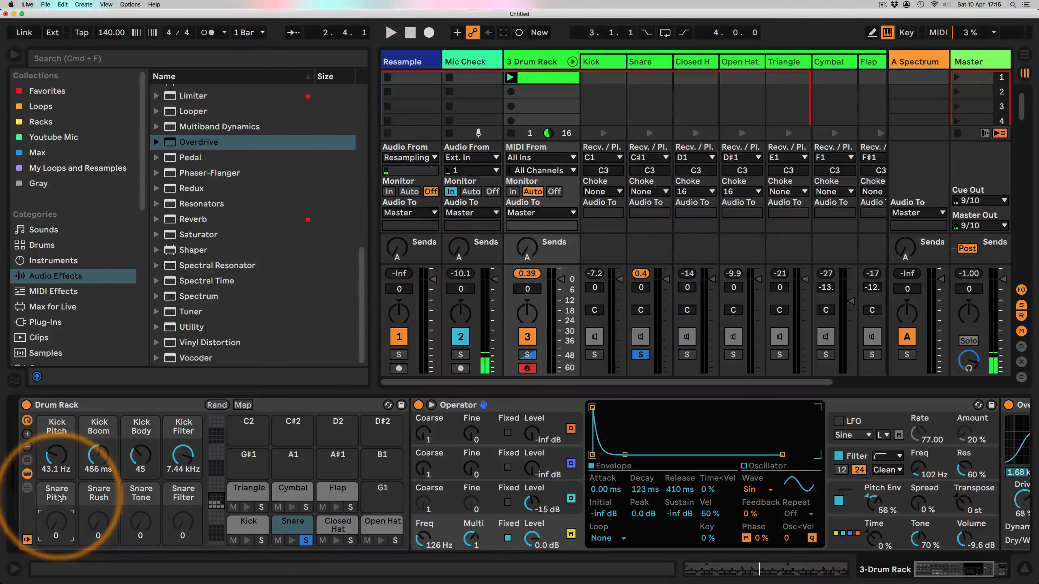
{"action": "left_click", "coordinate": [496, 545]}
{"action": "mouse_move", "coordinate": [421, 538]}
{"action": "left_mouse_down"}
{"action": "mouse_move", "coordinate": [421, 520]}
{"action": "mouse_move", "coordinate": [421, 547]}
{"action": "left_mouse_up"}
{"action": "right_click", "coordinate": [421, 547]}
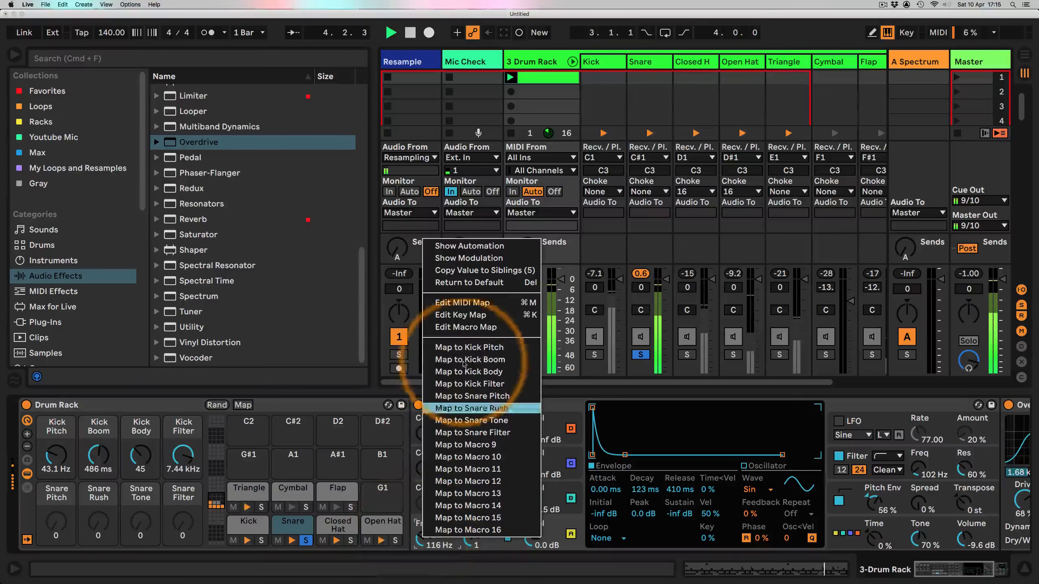
{"action": "left_click", "coordinate": [478, 396]}
{"action": "mouse_move", "coordinate": [54, 523]}
{"action": "left_mouse_down"}
{"action": "mouse_move", "coordinate": [54, 511]}
{"action": "mouse_move", "coordinate": [54, 525]}
{"action": "left_mouse_up"}
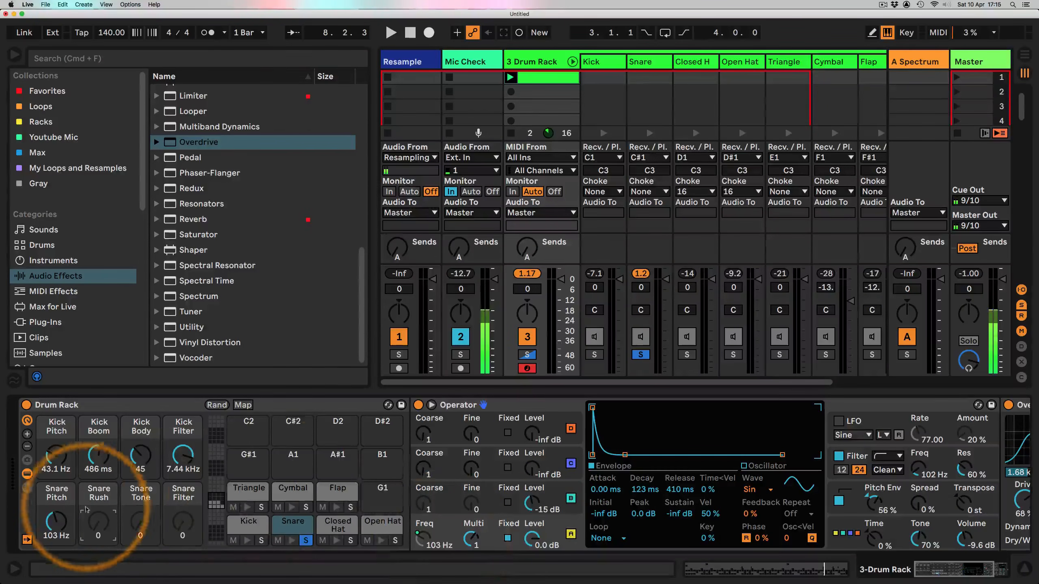
Step: Rename macro 6 as Snr Top Decay
{"action": "key", "text": "super+r"}
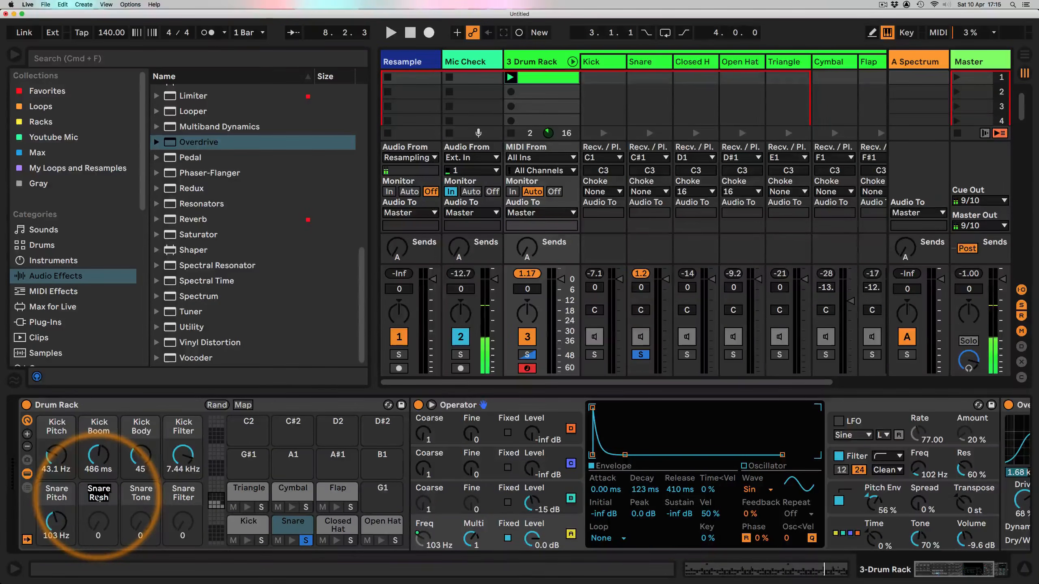
{"action": "type", "text": "Snare Top"}
{"action": "key", "text": "Return"}
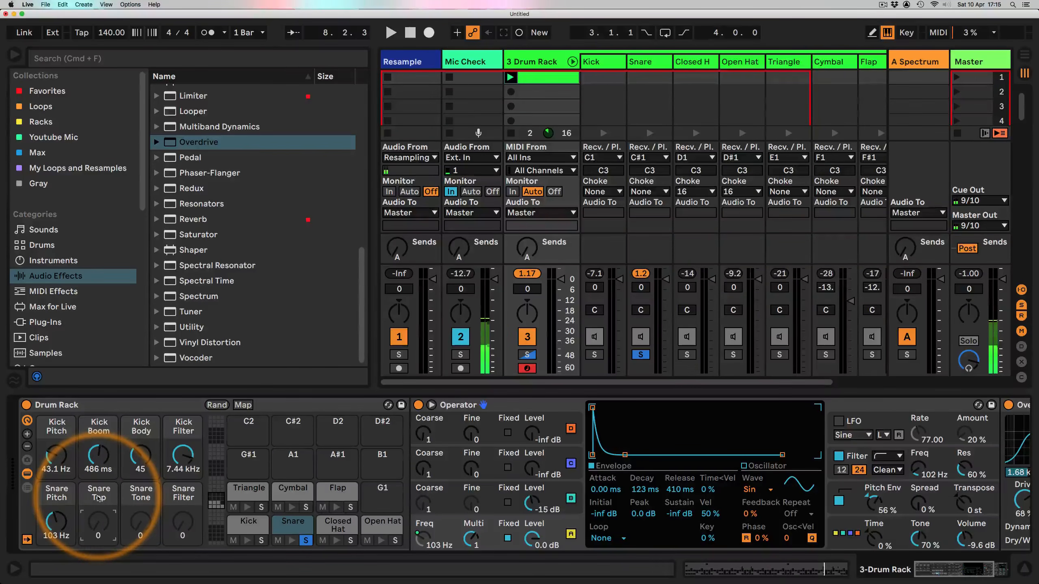
{"action": "key", "text": "super+r"}
{"action": "type", "text": "S"}
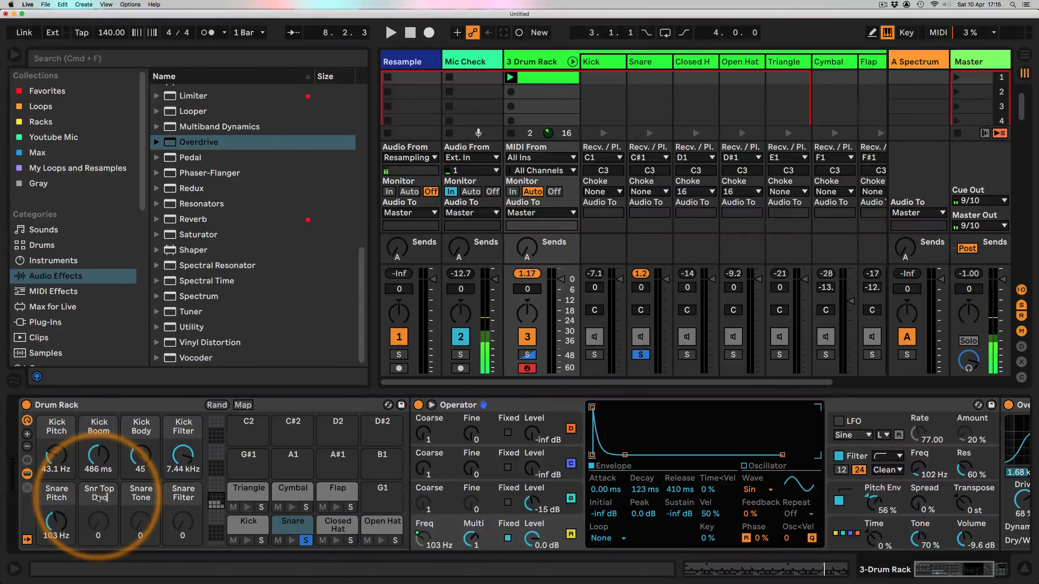
{"action": "key", "text": "Return"}
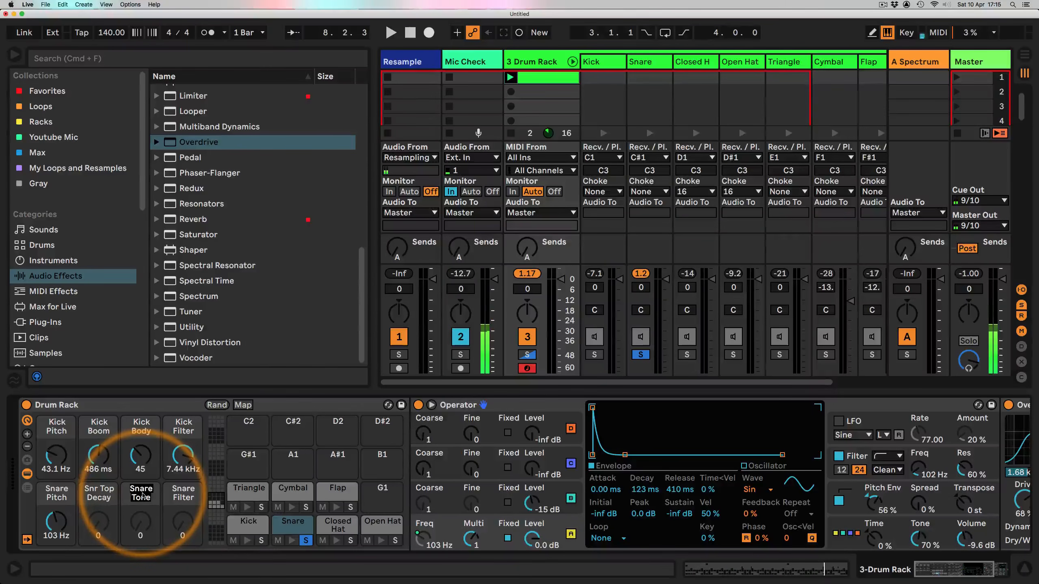
Step: Rename macro 7 as Snr Bot Decay
{"action": "type", "text": "Snr"}
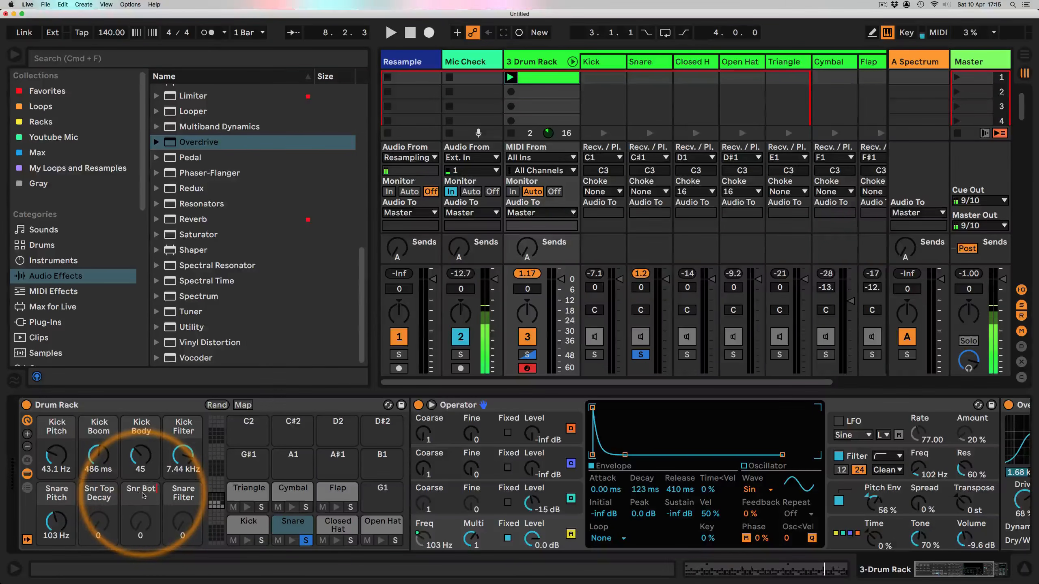
{"action": "key", "text": "BackSpace"}
{"action": "key", "text": "BackSpace"}
{"action": "key", "text": "BackSpace"}
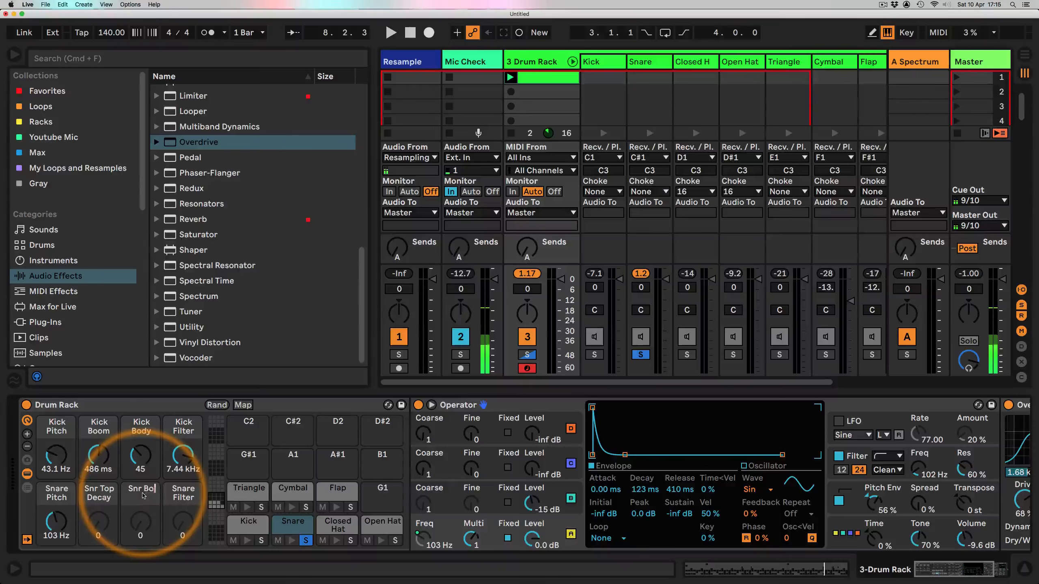
{"action": "key", "text": "BackSpace"}
{"action": "type", "text": "Bot Decay"}
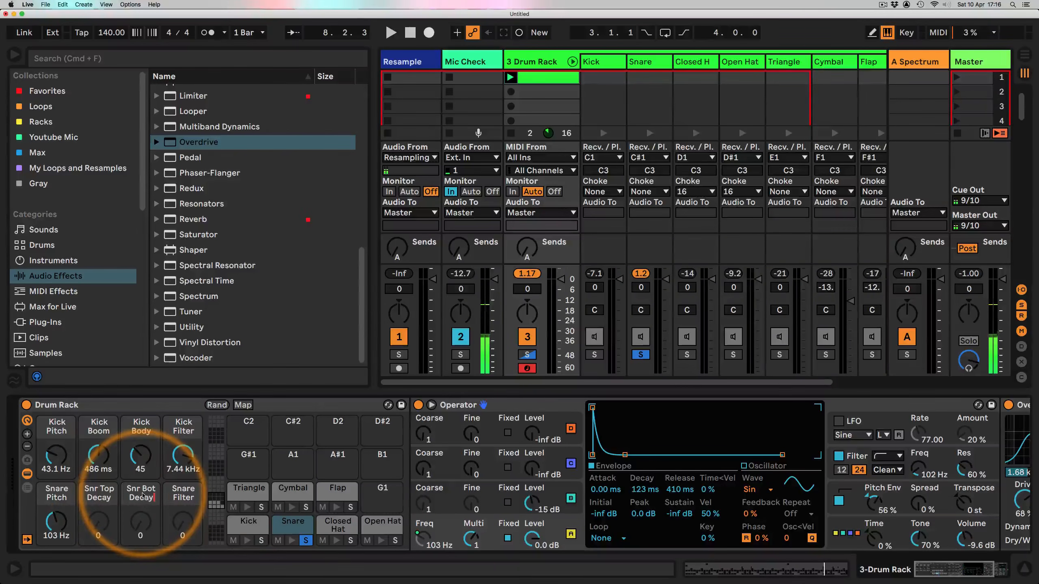
{"action": "key", "text": "Return"}
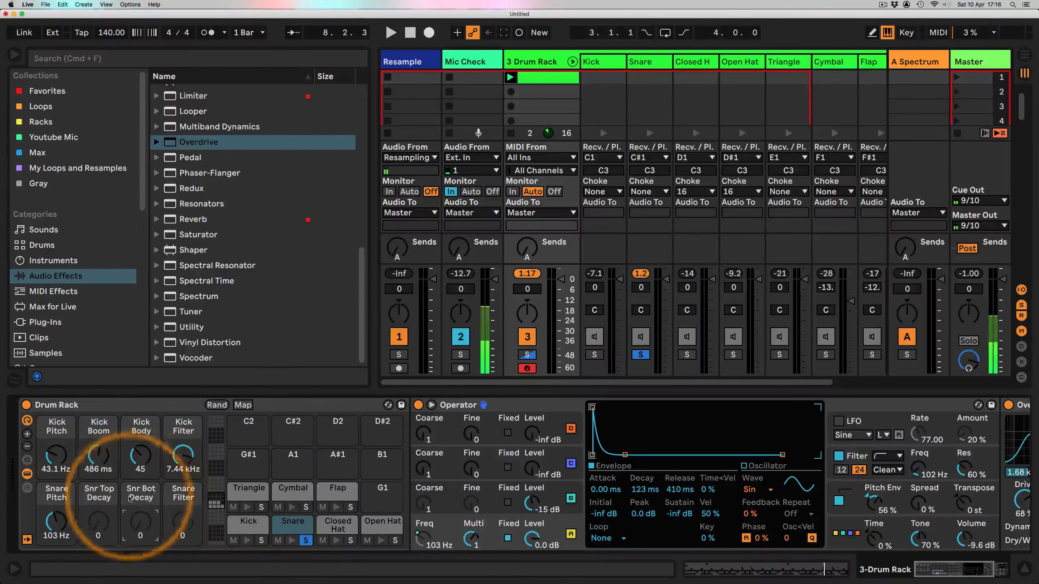
Step: Map oscillator A's envelope decay and release times to the Snr Top Decay macro
{"action": "left_click", "coordinate": [99, 498]}
{"action": "key", "text": "space"}
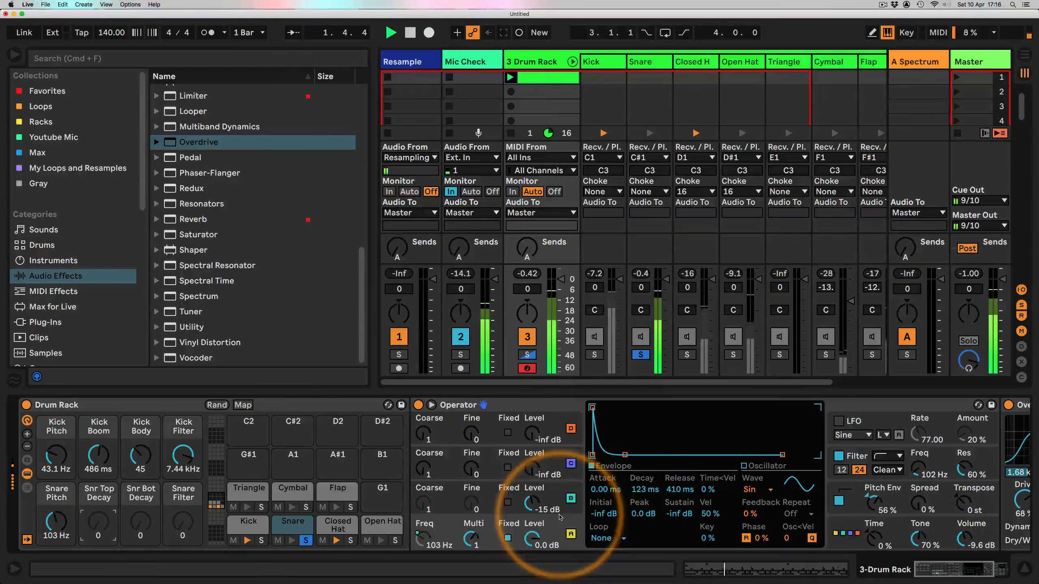
{"action": "right_click", "coordinate": [646, 488]}
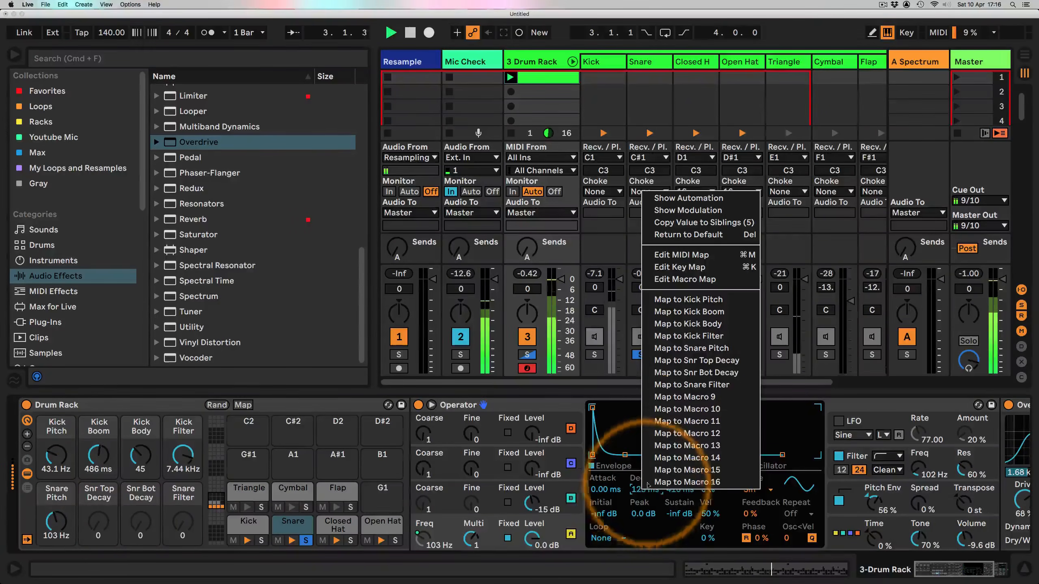
{"action": "left_click", "coordinate": [700, 363]}
{"action": "right_click", "coordinate": [679, 487]}
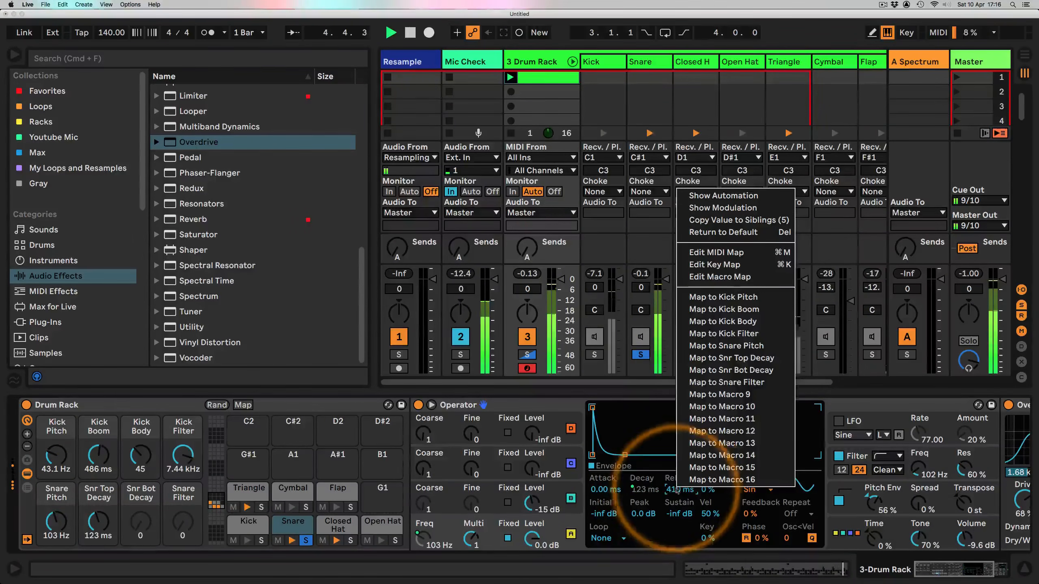
{"action": "left_click", "coordinate": [716, 358]}
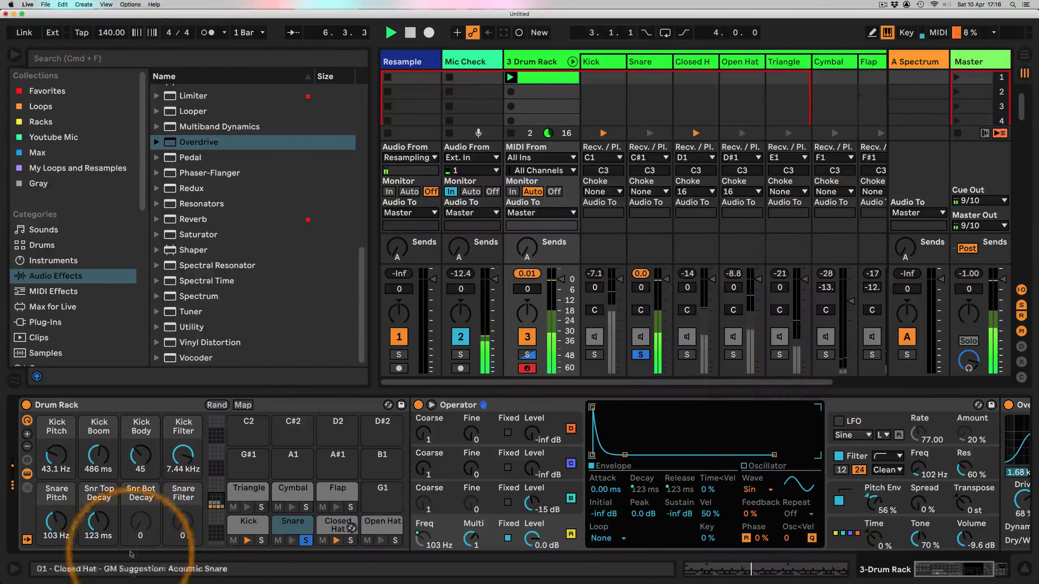
Step: Set the Snr Top Decay macro to about 117 ms while auditioning the beat
{"action": "mouse_move", "coordinate": [98, 522]}
{"action": "left_mouse_down"}
{"action": "mouse_move", "coordinate": [96, 536]}
{"action": "mouse_move", "coordinate": [96, 514]}
{"action": "left_mouse_up"}
{"action": "key", "text": "space"}
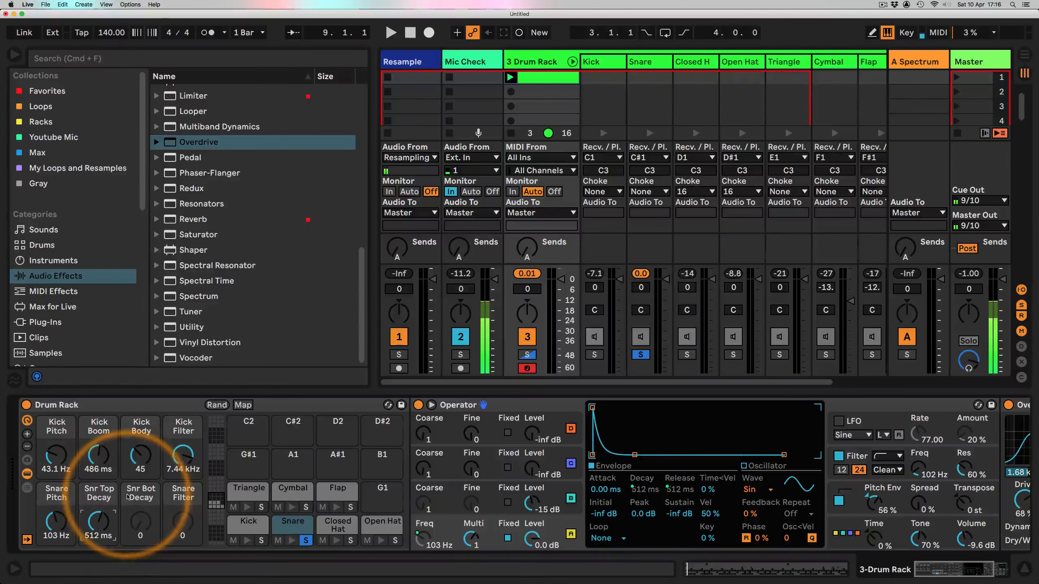
{"action": "key", "text": "space"}
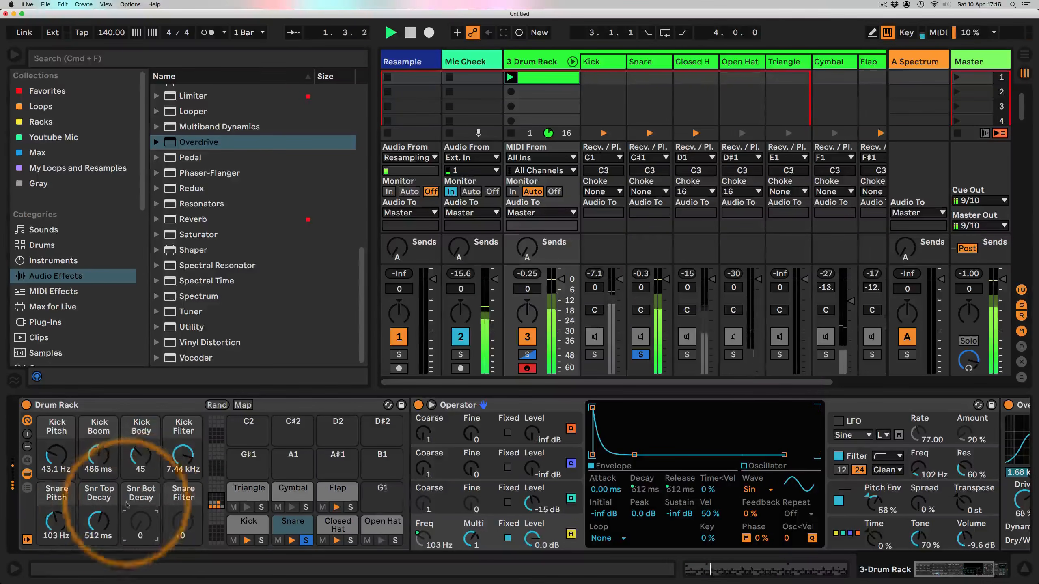
{"action": "left_click_drag", "start_coordinate": [99, 521], "coordinate": [98, 532]}
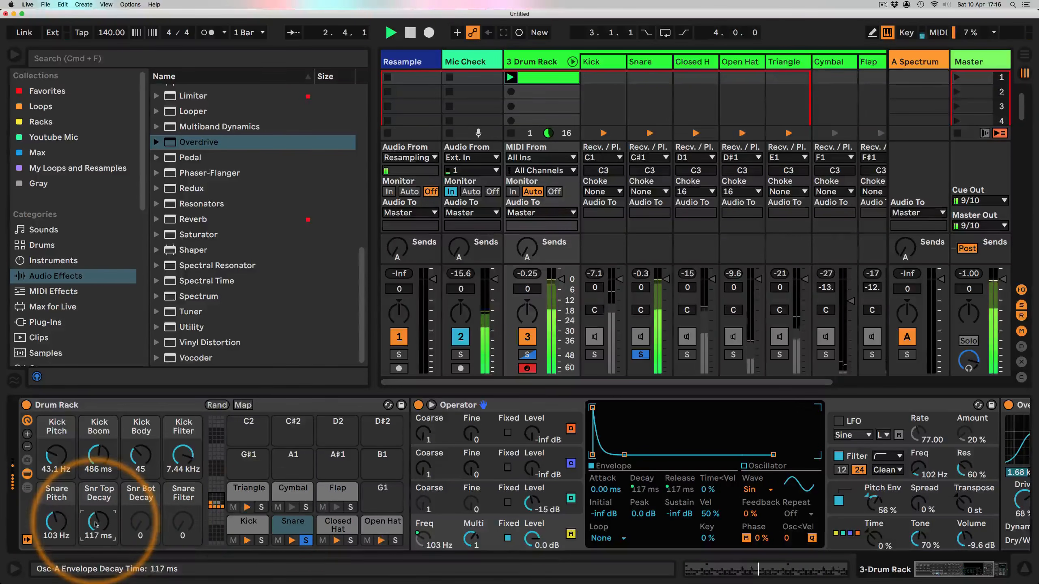
Step: Select oscillator B and map its envelope decay and release times to the Snr Bot Decay macro
{"action": "left_click", "coordinate": [552, 490]}
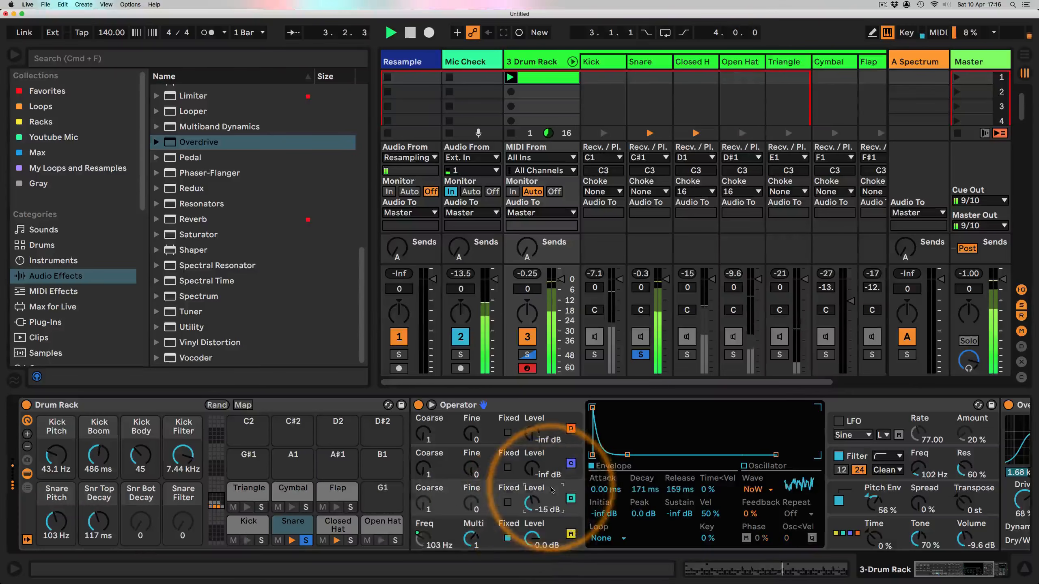
{"action": "right_click", "coordinate": [644, 489]}
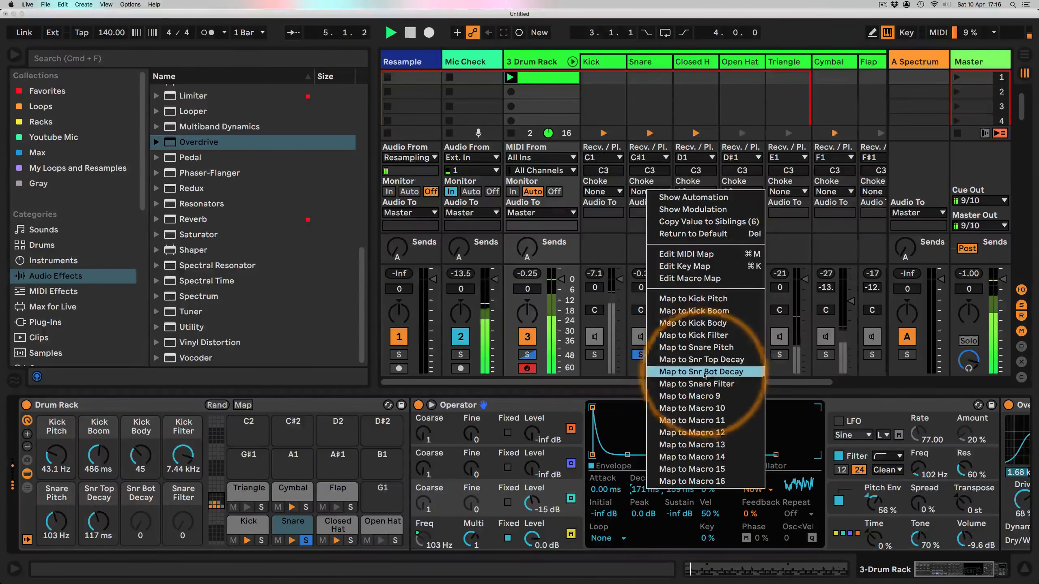
{"action": "left_click", "coordinate": [663, 372]}
{"action": "right_click", "coordinate": [677, 490]}
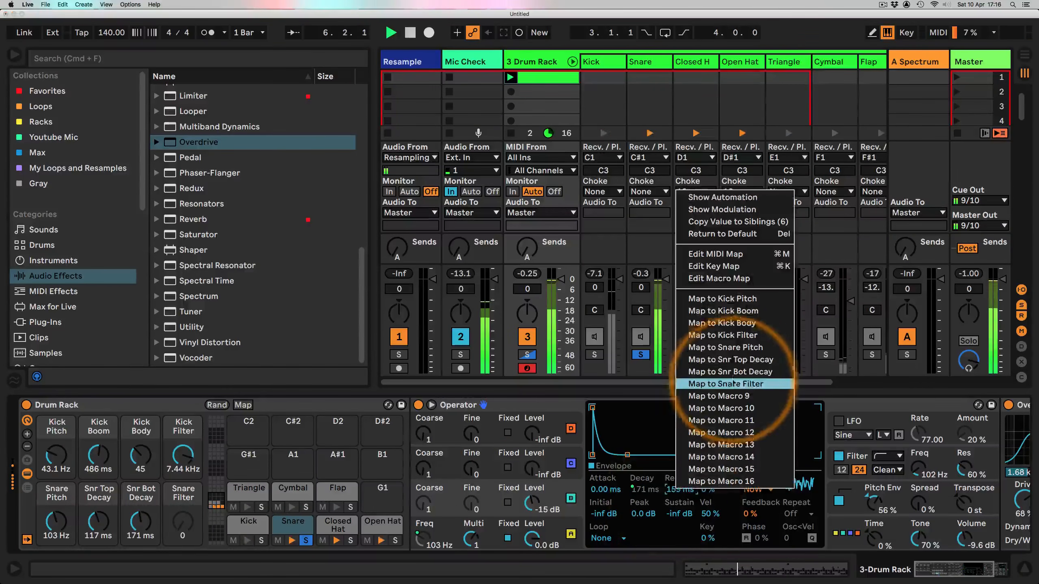
{"action": "left_click", "coordinate": [702, 372]}
Step: Set Snr Top Decay to about 304 ms and Snr Bot Decay to about 128 ms, then stop playback
{"action": "left_click_drag", "start_coordinate": [141, 522], "coordinate": [98, 520]}
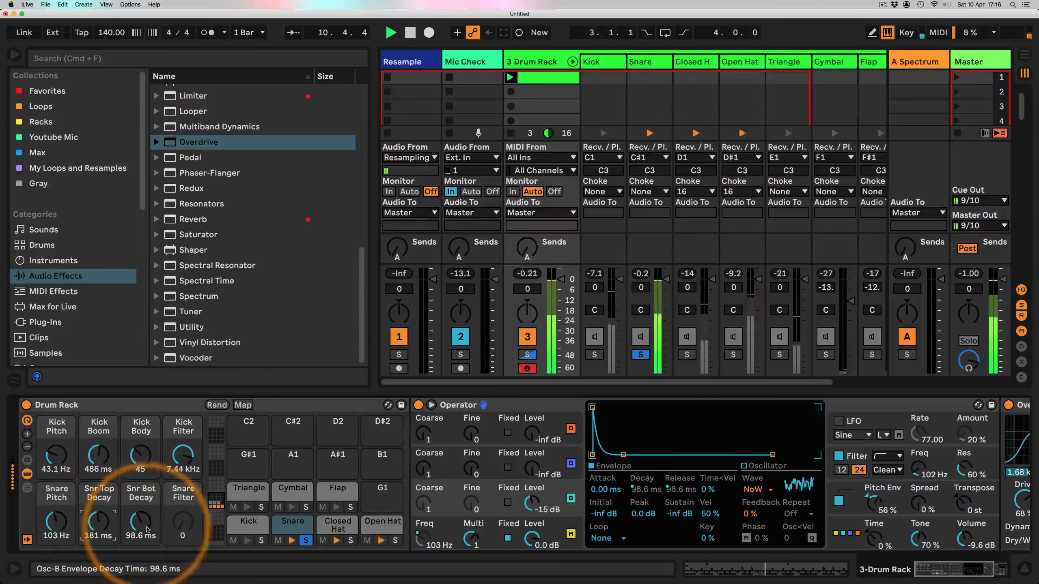
{"action": "left_click_drag", "start_coordinate": [138, 523], "coordinate": [95, 513]}
{"action": "key", "text": "space"}
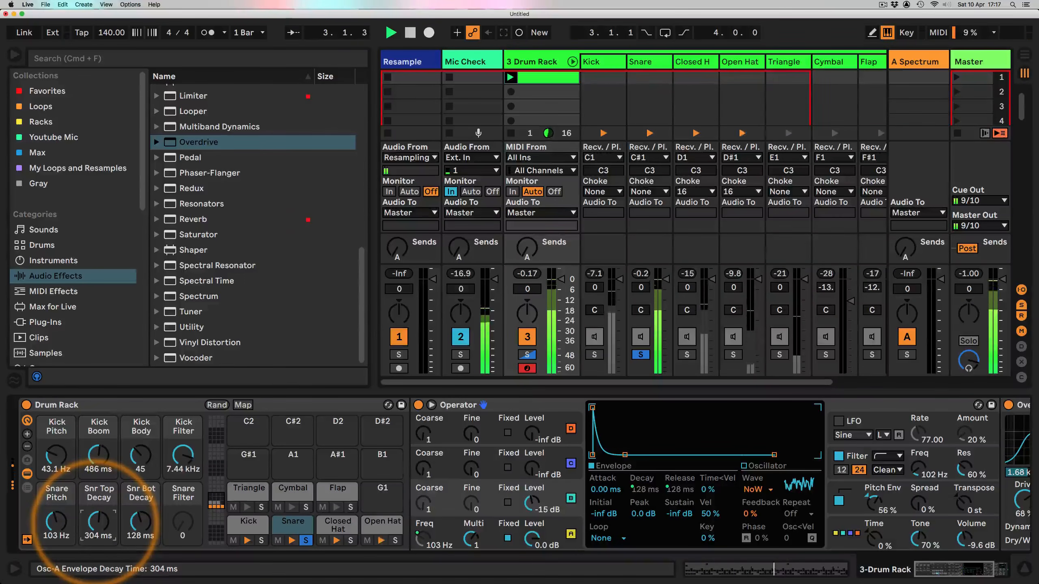
Step: In the macro mappings, set the maximum of all four snare decay and release mappings to 2000 ms
{"action": "left_click", "coordinate": [243, 404]}
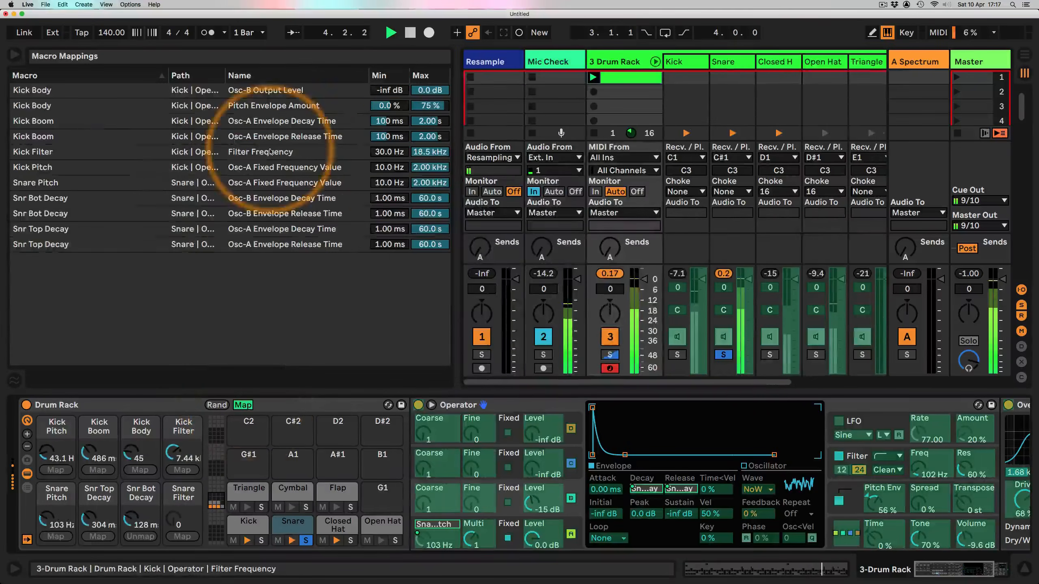
{"action": "left_click", "coordinate": [428, 201]}
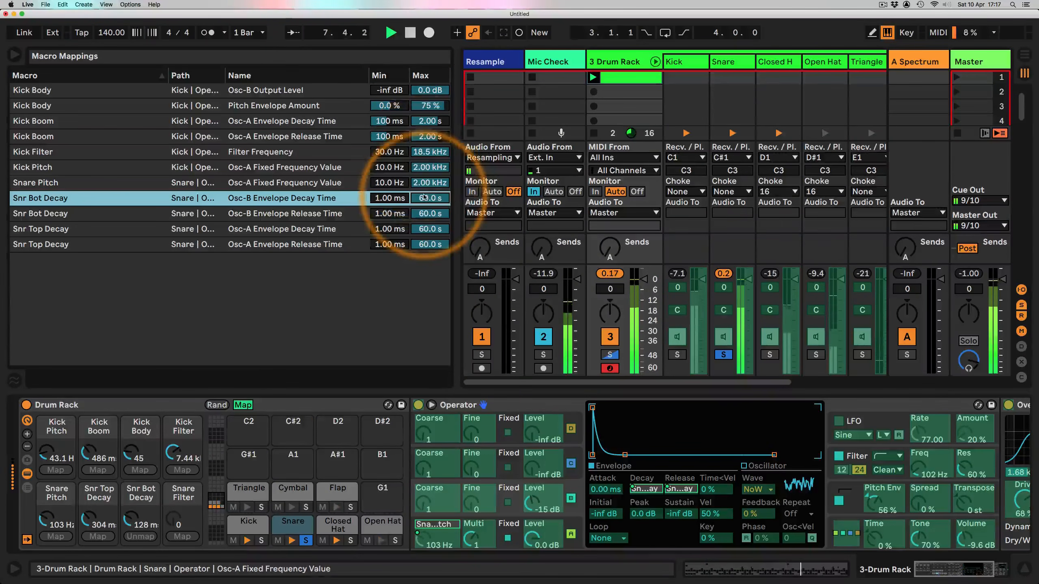
{"action": "type", "text": "2000"}
{"action": "key", "text": "Return"}
{"action": "left_click", "coordinate": [425, 214]}
{"action": "type", "text": "2000"}
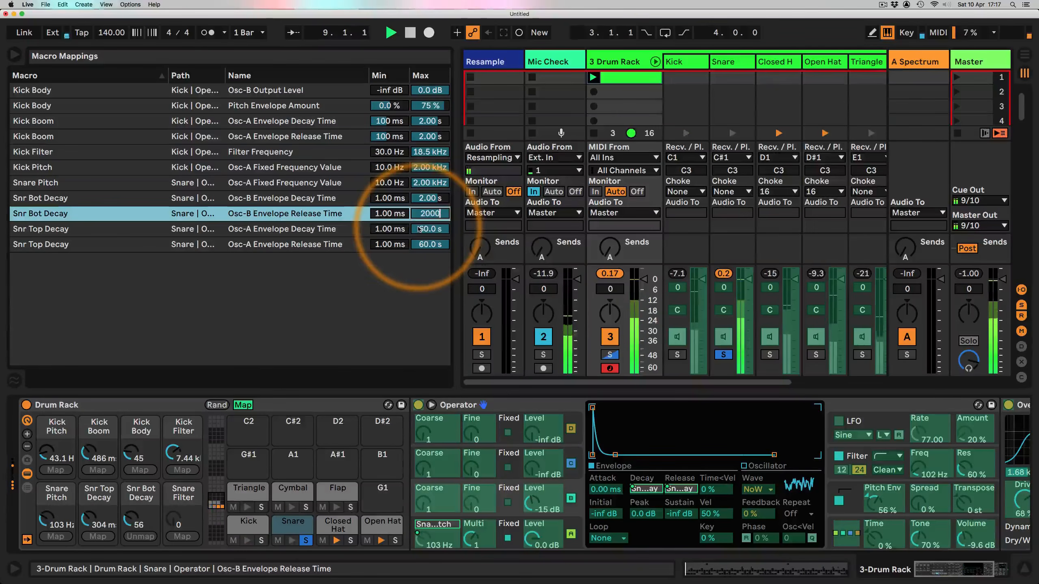
{"action": "key", "text": "Return"}
{"action": "left_click", "coordinate": [419, 229]}
{"action": "type", "text": "2000"}
{"action": "key", "text": "Return"}
{"action": "left_click", "coordinate": [423, 244]}
{"action": "type", "text": "2"}
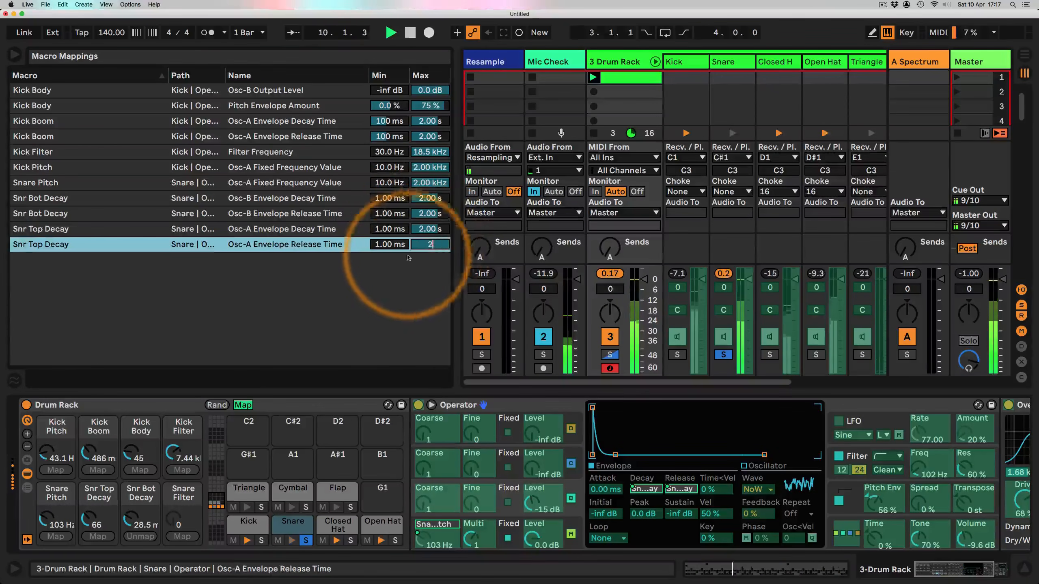
{"action": "type", "text": "000"}
{"action": "key", "text": "Return"}
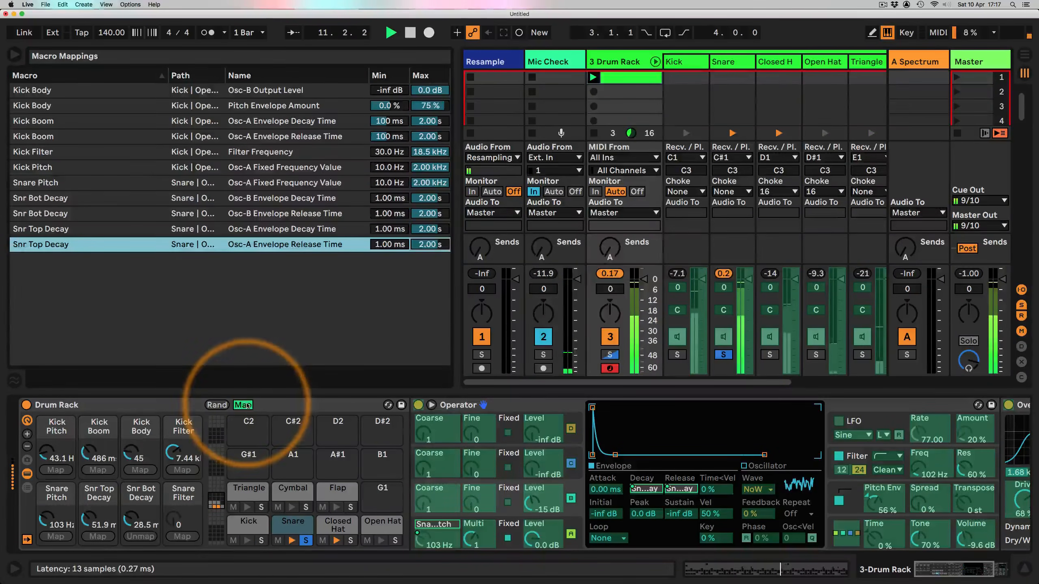
Step: Set Snr Top Decay to about 313 ms and Snr Bot Decay to about 113 ms
{"action": "left_click", "coordinate": [242, 405]}
{"action": "left_click_drag", "start_coordinate": [98, 520], "coordinate": [141, 514]}
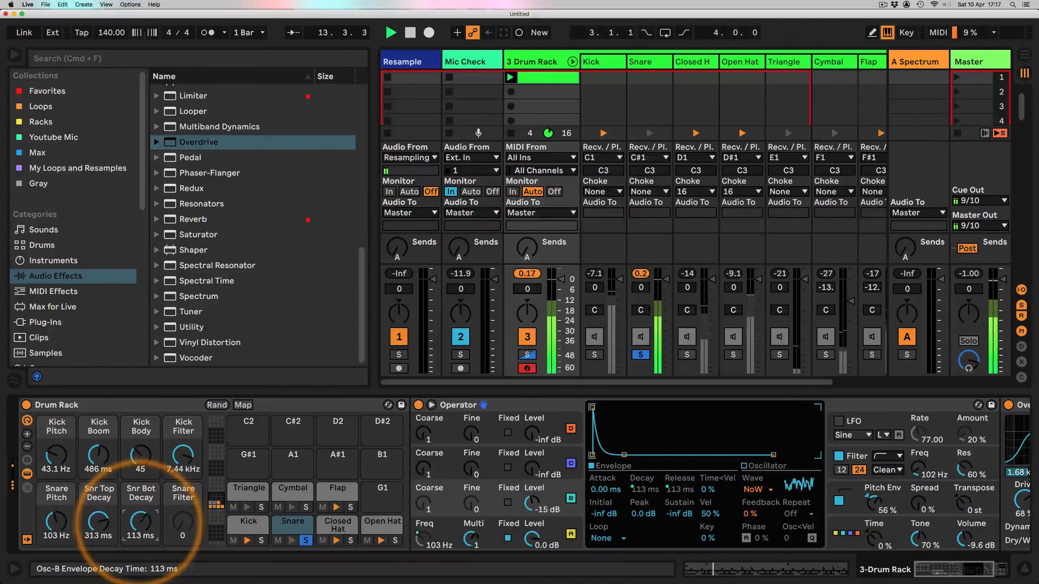
Step: In the macro mappings, set the maximum of both snare envelope release mappings to 4 s
{"action": "left_click", "coordinate": [242, 405]}
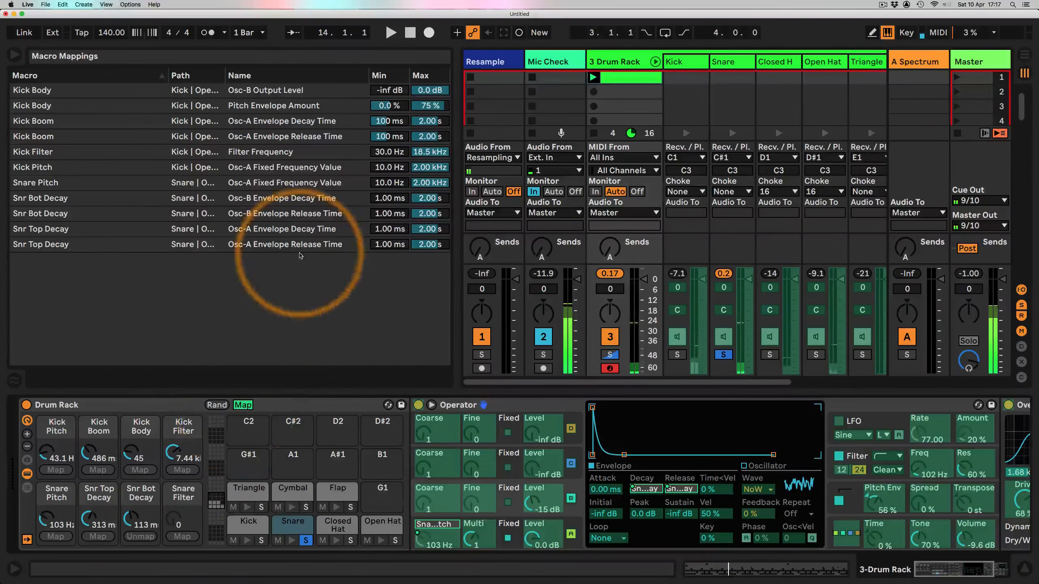
{"action": "left_click", "coordinate": [431, 214]}
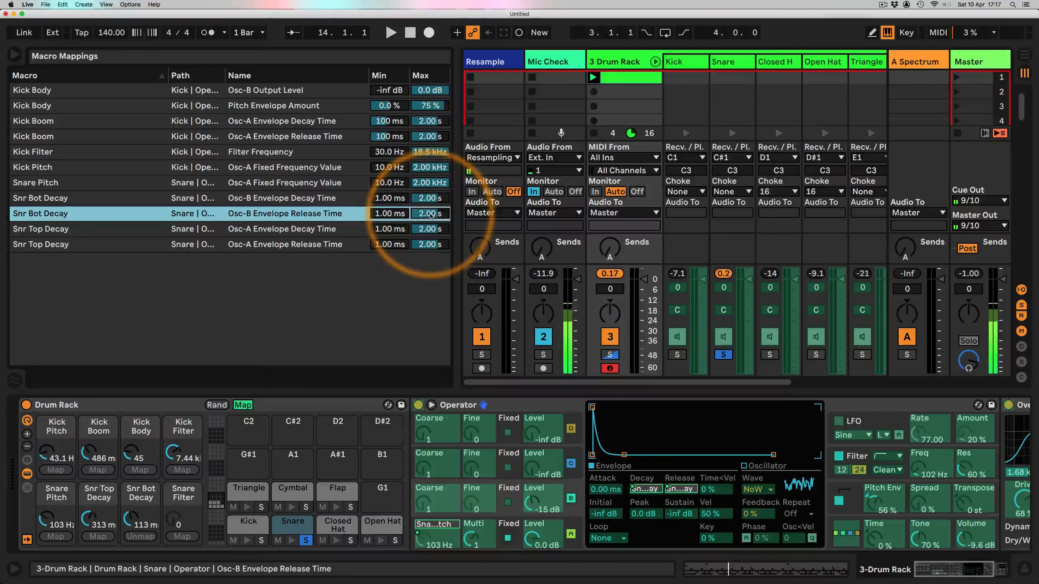
{"action": "type", "text": "4"}
{"action": "key", "text": "Return"}
{"action": "left_click", "coordinate": [418, 245]}
{"action": "type", "text": "4"}
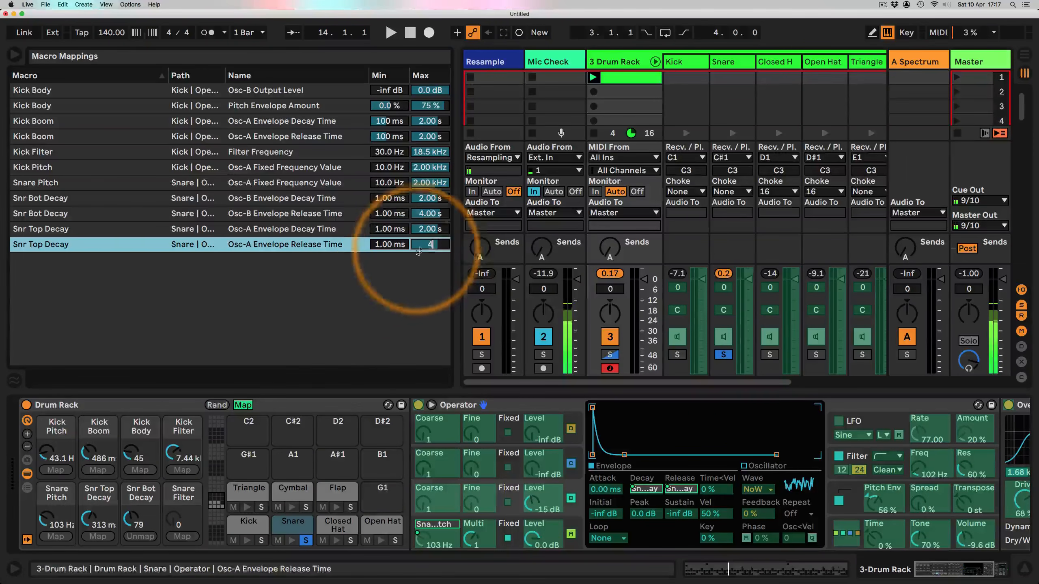
{"action": "type", "text": "000"}
{"action": "left_click", "coordinate": [85, 498]}
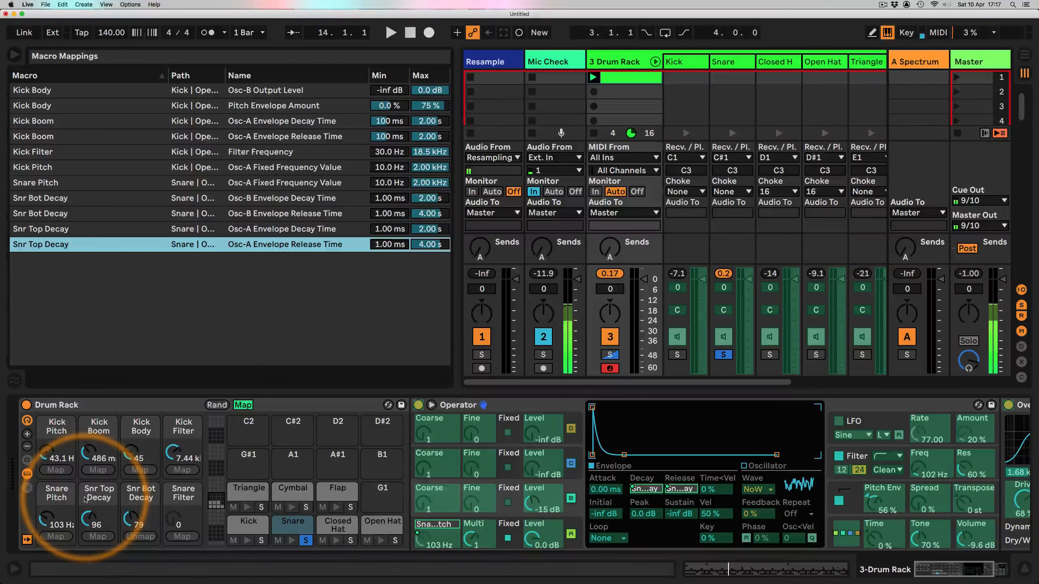
{"action": "left_click", "coordinate": [243, 405]}
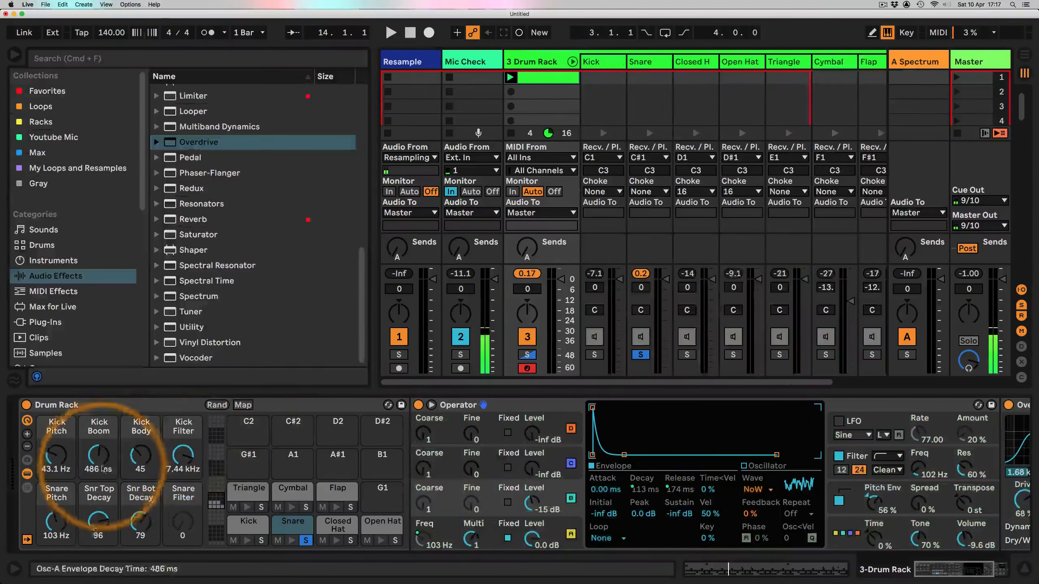
Step: Play the beat and turn Snr Top Decay to about 90, then stop playback
{"action": "key", "text": "space"}
{"action": "left_click_drag", "start_coordinate": [98, 522], "coordinate": [140, 522]}
{"action": "key", "text": "space"}
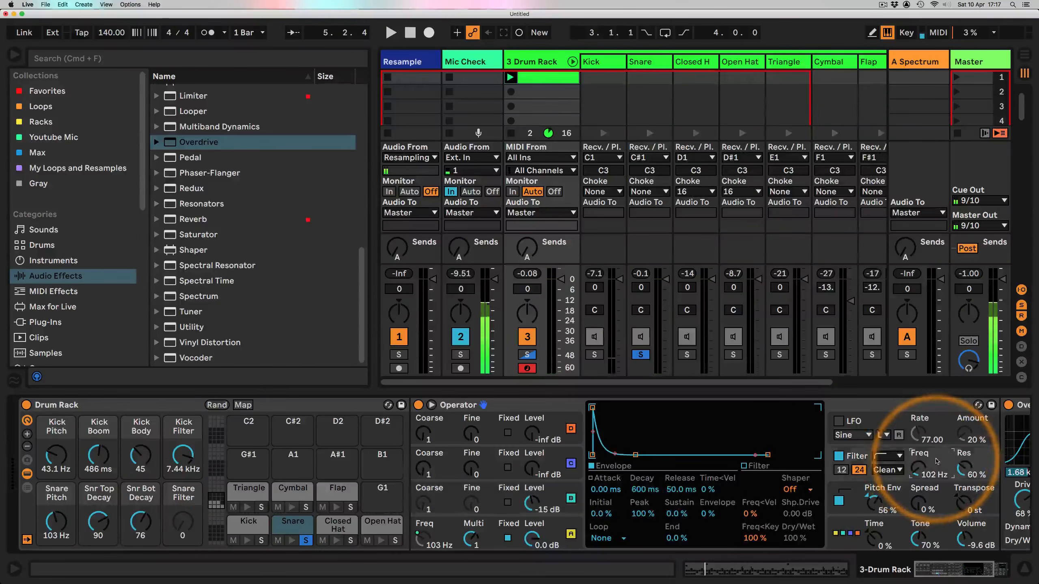
Step: Map the snare Operator's filter frequency to the Snare Filter macro
{"action": "left_click", "coordinate": [918, 471]}
{"action": "right_click", "coordinate": [919, 472]}
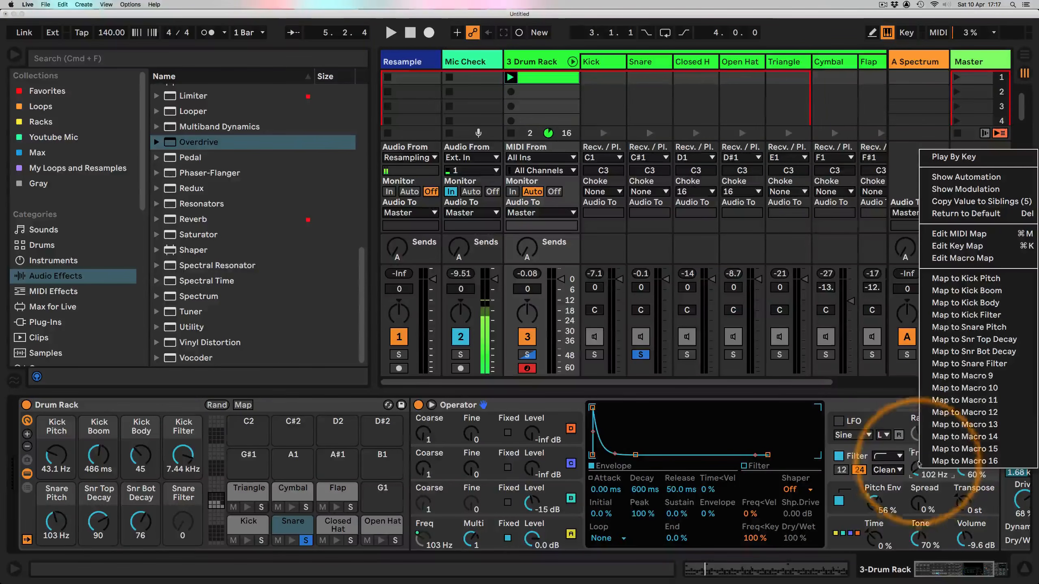
{"action": "left_click", "coordinate": [980, 364]}
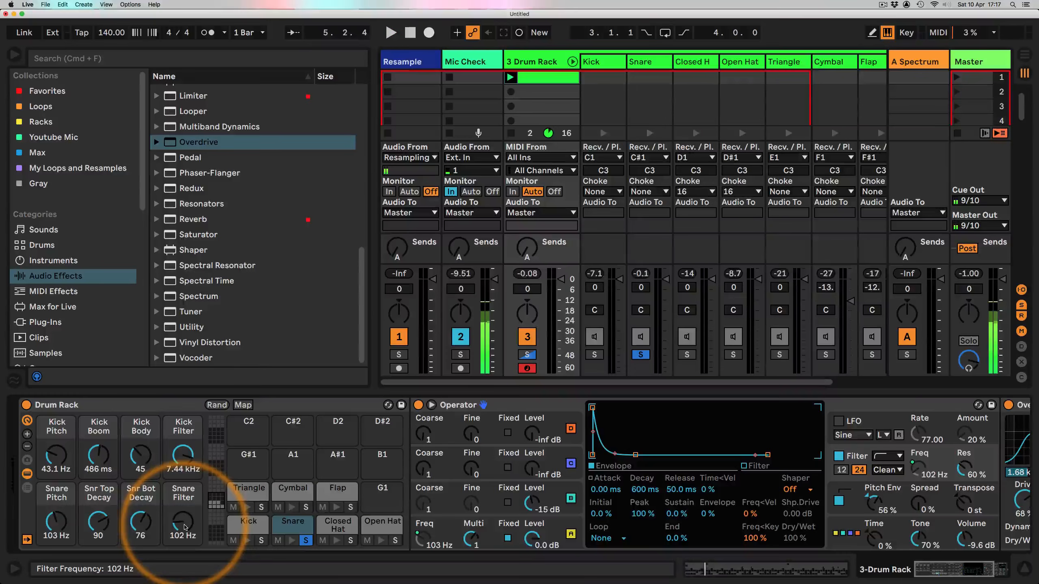
Step: During playback, set Snare Filter to about 239 Hz, Snr Top Decay to about 60, and Snare Pitch to about 65.4 Hz
{"action": "key", "text": "space"}
{"action": "left_click_drag", "start_coordinate": [184, 524], "coordinate": [184, 506]}
{"action": "left_click_drag", "start_coordinate": [97, 521], "coordinate": [56, 526]}
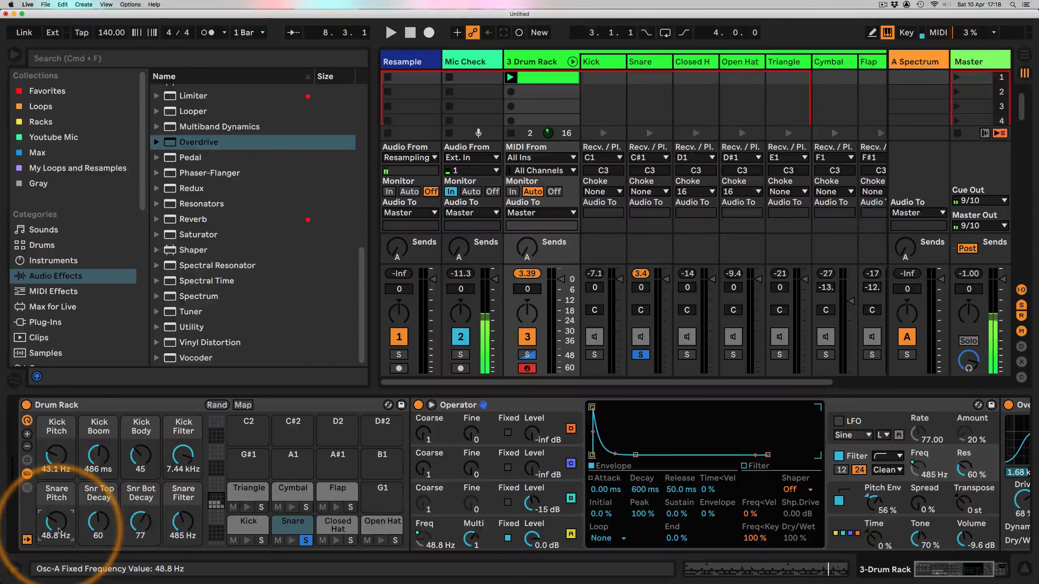
{"action": "key", "text": "space"}
{"action": "left_click_drag", "start_coordinate": [57, 528], "coordinate": [57, 520]}
{"action": "left_click", "coordinate": [180, 522]}
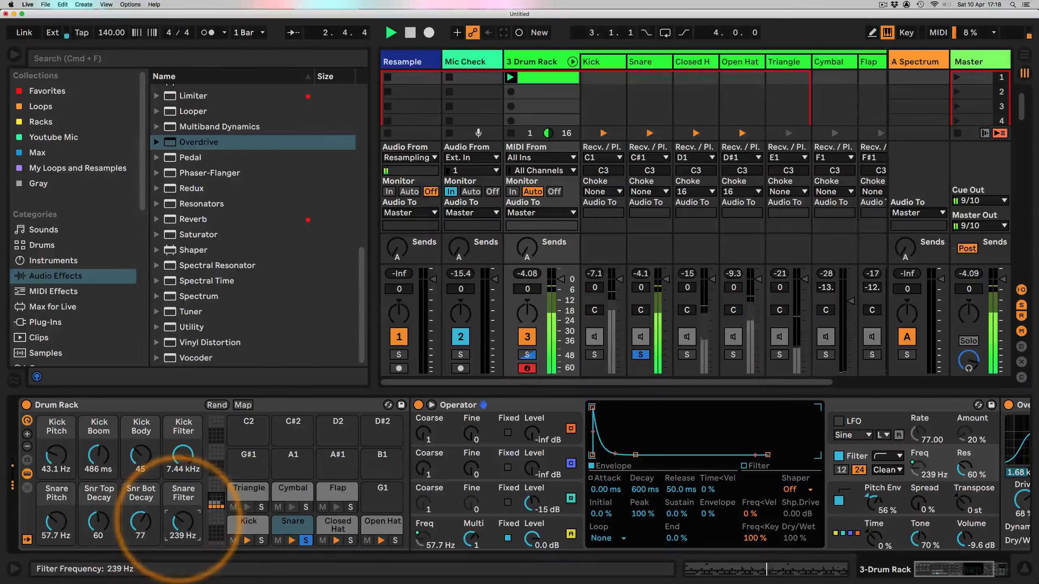
{"action": "left_click", "coordinate": [56, 524]}
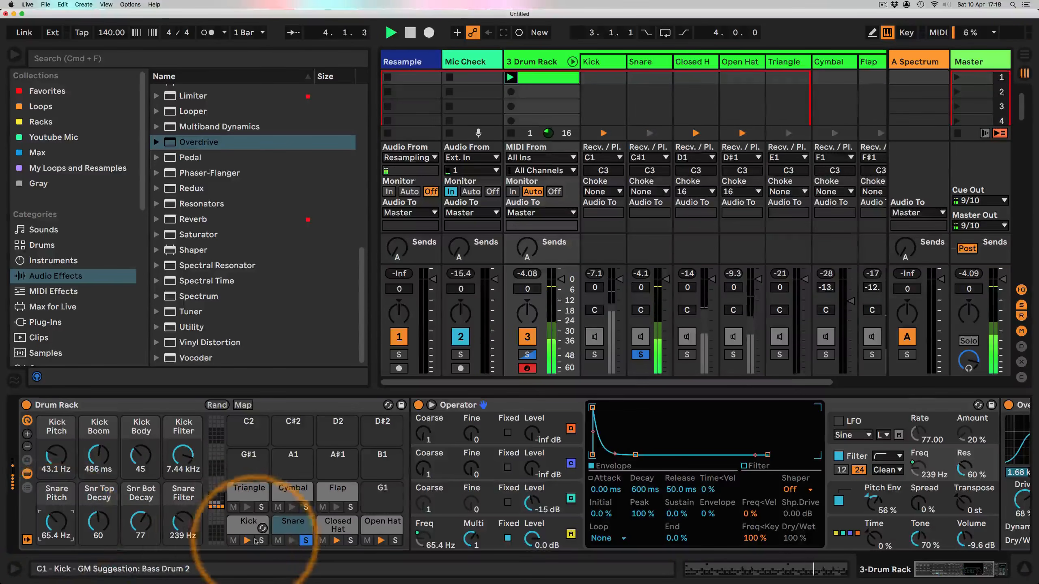
Step: Solo the kick and set Kick Pitch to about 74.1 Hz, Kick Boom 245 ms, Kick Body 74, Kick Filter 18.5 kHz
{"action": "left_click", "coordinate": [261, 541]}
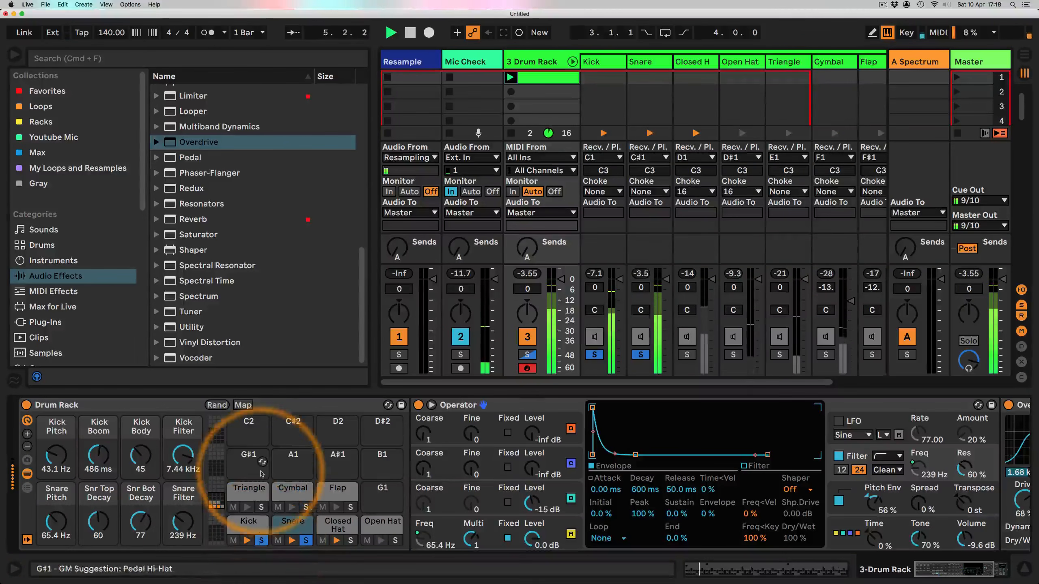
{"action": "left_click_drag", "start_coordinate": [57, 461], "coordinate": [59, 456]}
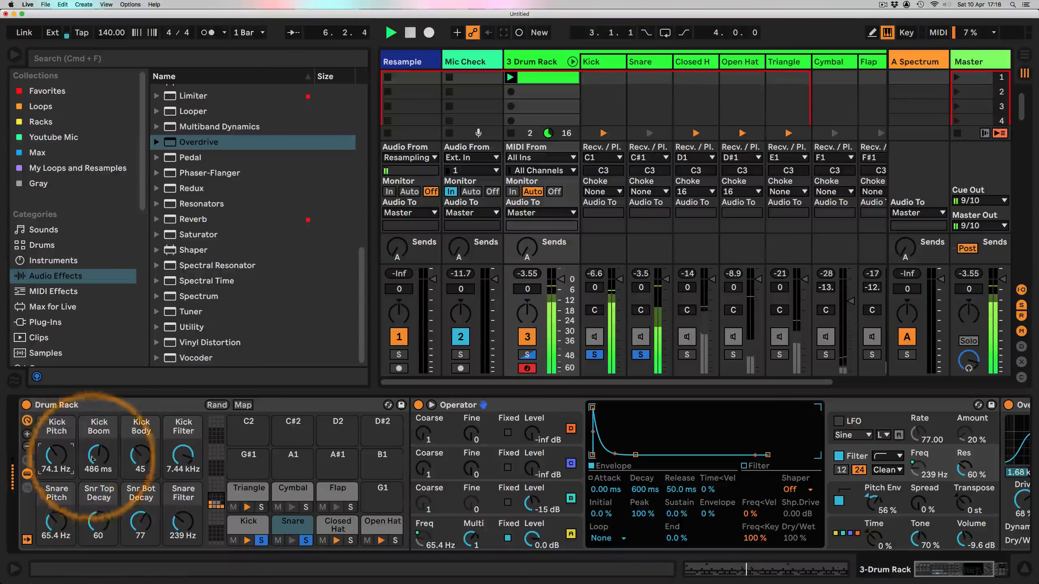
{"action": "left_click_drag", "start_coordinate": [143, 459], "coordinate": [56, 448]}
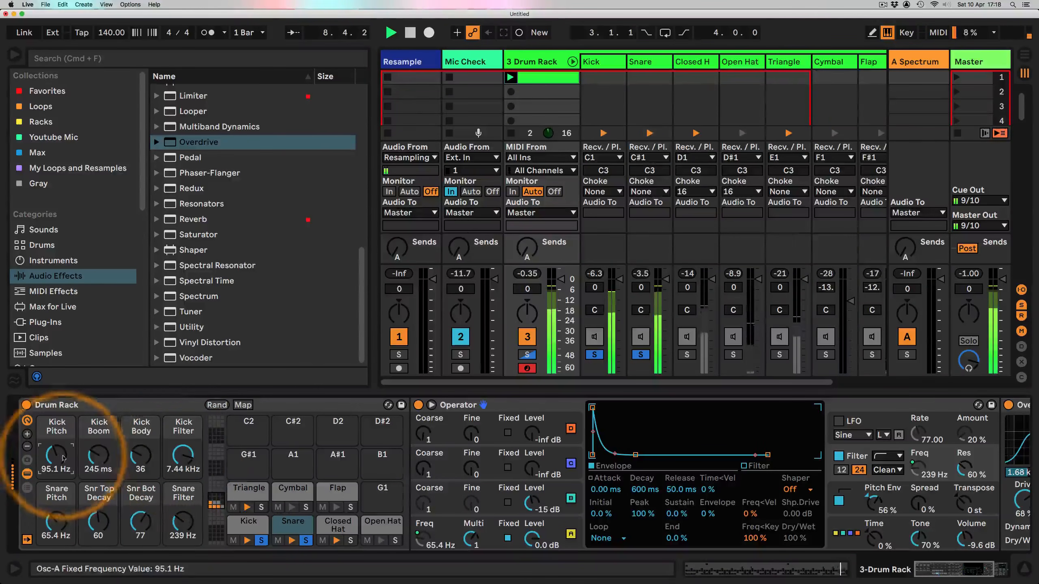
{"action": "left_click_drag", "start_coordinate": [186, 456], "coordinate": [141, 449]}
{"action": "left_click_drag", "start_coordinate": [56, 454], "coordinate": [56, 450]}
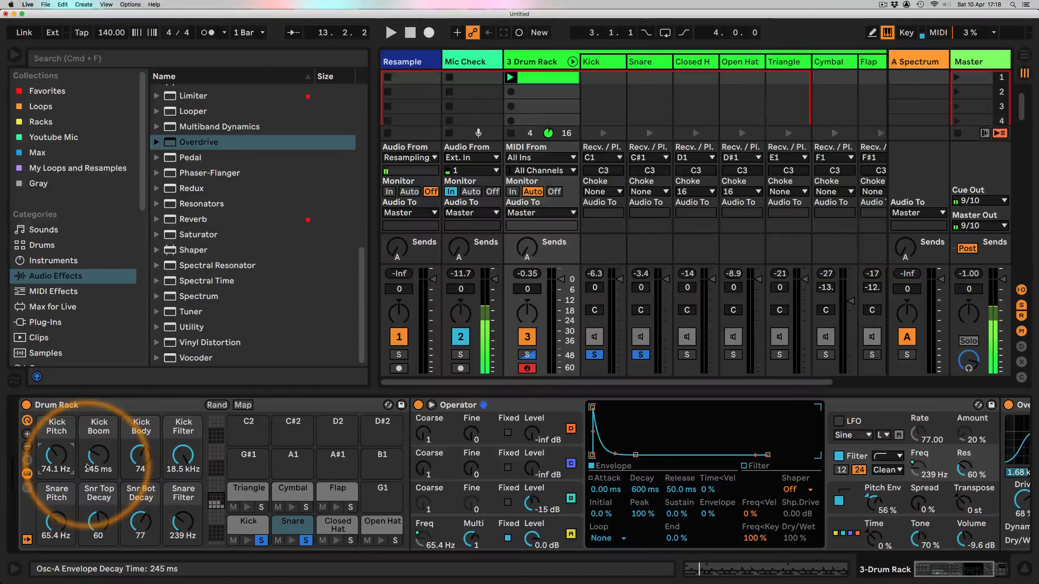
Step: Increase the Drum Rack's visible macro controls to sixteen
{"action": "left_click", "coordinate": [28, 435]}
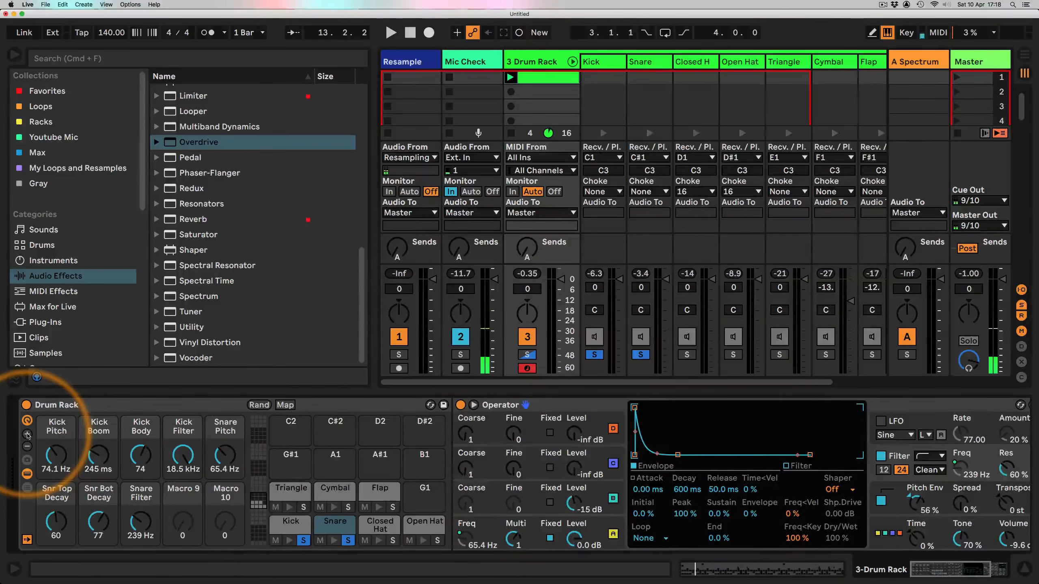
{"action": "left_click", "coordinate": [27, 435]}
{"action": "left_click", "coordinate": [28, 435]}
{"action": "left_click", "coordinate": [27, 435]}
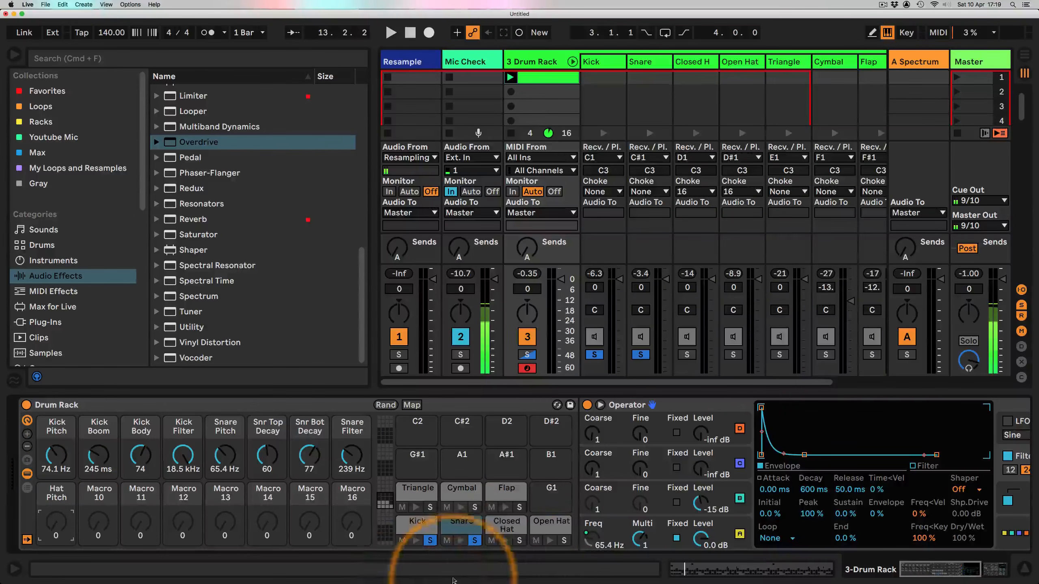
Step: Solo and select the closed hat pad, start playback, and lower its filter frequency to about 298 Hz
{"action": "left_click", "coordinate": [519, 541]}
{"action": "key", "text": "space"}
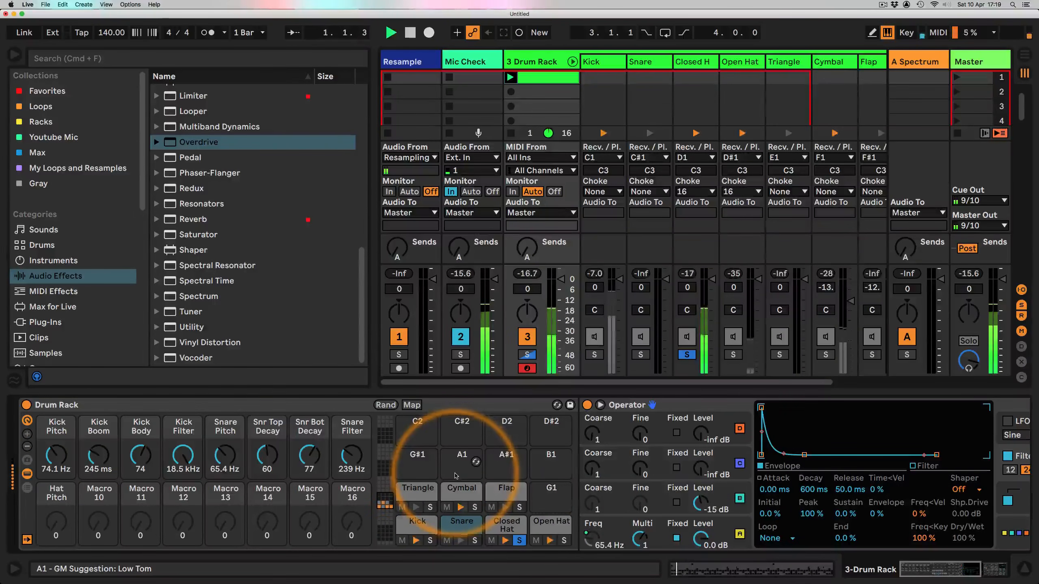
{"action": "left_click", "coordinate": [501, 528]}
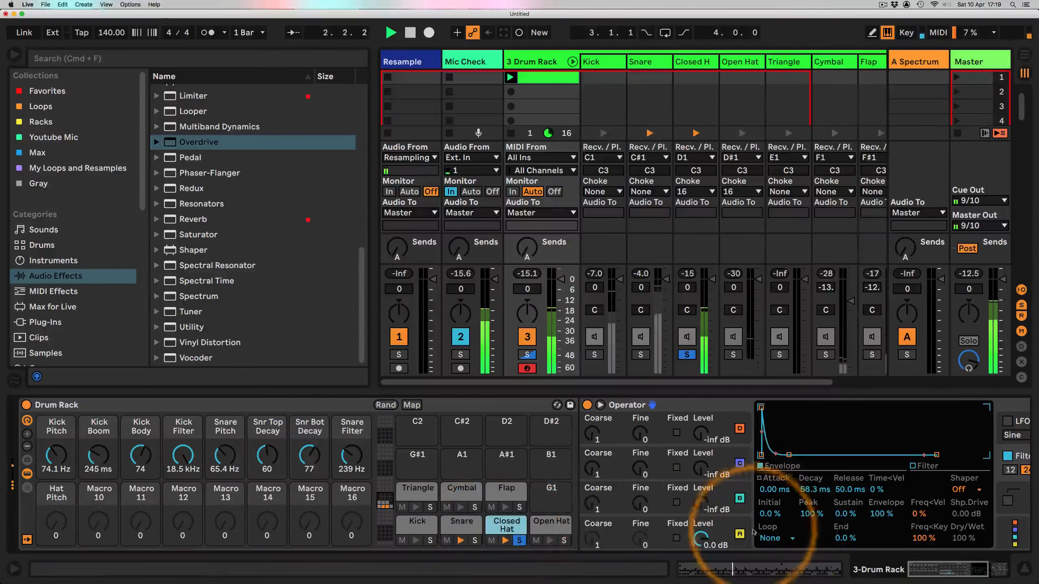
{"action": "scroll", "coordinate": [777, 483], "scroll_direction": "right", "scroll_amount": 5}
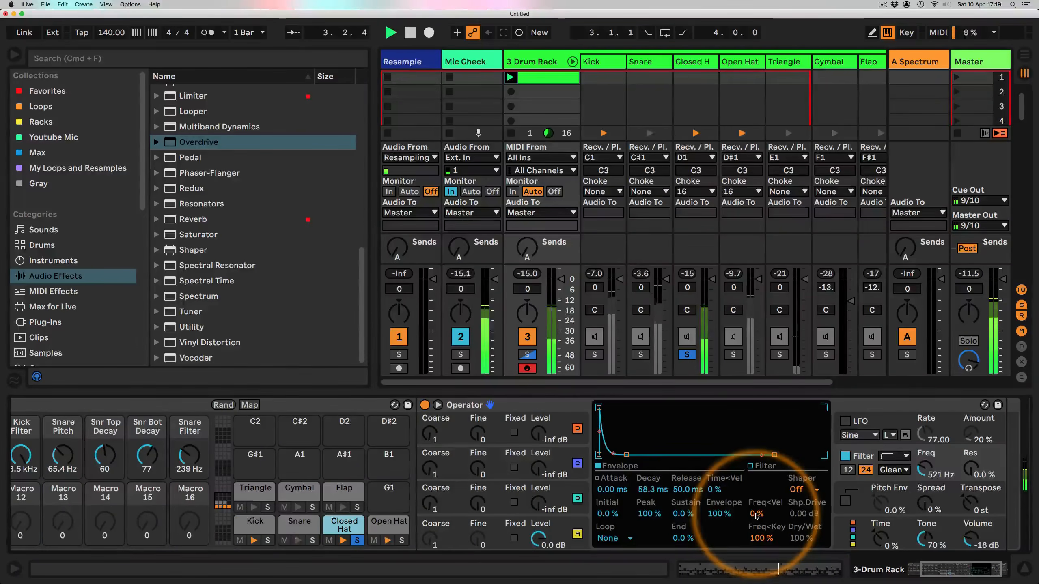
{"action": "mouse_move", "coordinate": [924, 470]}
{"action": "left_mouse_down"}
{"action": "mouse_move", "coordinate": [925, 448]}
{"action": "mouse_move", "coordinate": [925, 503]}
{"action": "mouse_move", "coordinate": [925, 468]}
{"action": "left_mouse_up"}
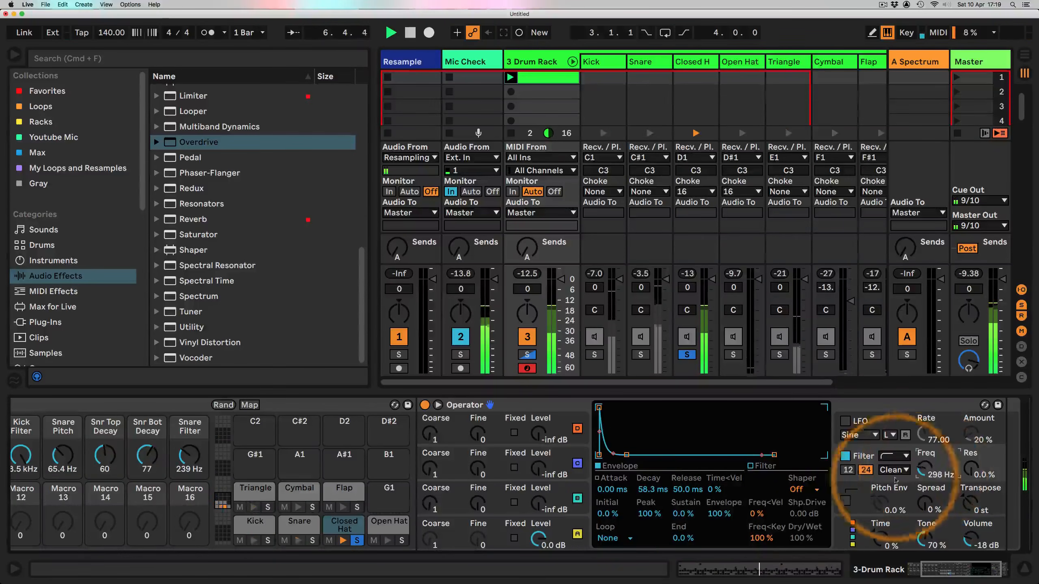
Step: Map the closed hat Operator's filter frequency to the Hat Pitch macro
{"action": "scroll", "coordinate": [614, 498], "scroll_direction": "left", "scroll_amount": 5}
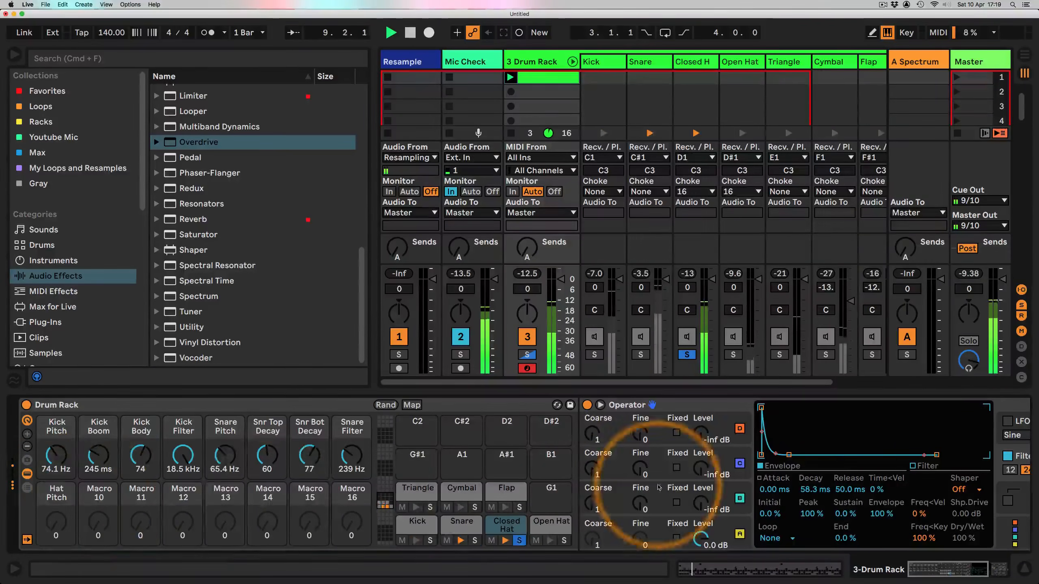
{"action": "scroll", "coordinate": [654, 454], "scroll_direction": "right", "scroll_amount": 5}
{"action": "right_click", "coordinate": [836, 472]}
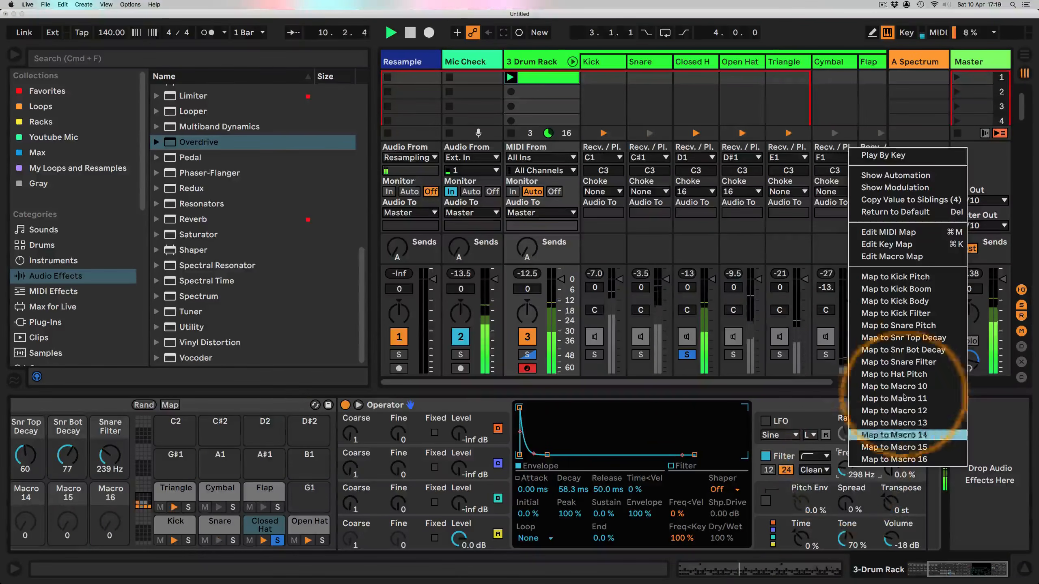
{"action": "left_click", "coordinate": [899, 375]}
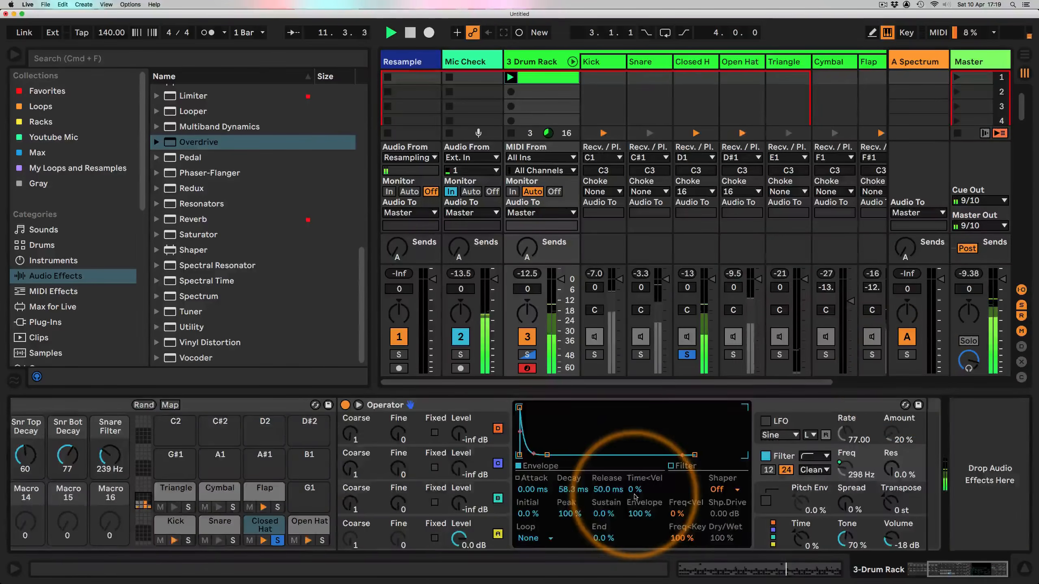
Step: Sweep the Hat Pitch macro and raise the closed hat's filter resonance to about 86%
{"action": "scroll", "coordinate": [609, 467], "scroll_direction": "left", "scroll_amount": 5}
{"action": "left_click_drag", "start_coordinate": [56, 522], "coordinate": [56, 483]}
{"action": "mouse_move", "coordinate": [56, 522]}
{"action": "left_mouse_down"}
{"action": "mouse_move", "coordinate": [56, 544]}
{"action": "mouse_move", "coordinate": [56, 514]}
{"action": "left_mouse_up"}
{"action": "scroll", "coordinate": [327, 526], "scroll_direction": "right", "scroll_amount": 5}
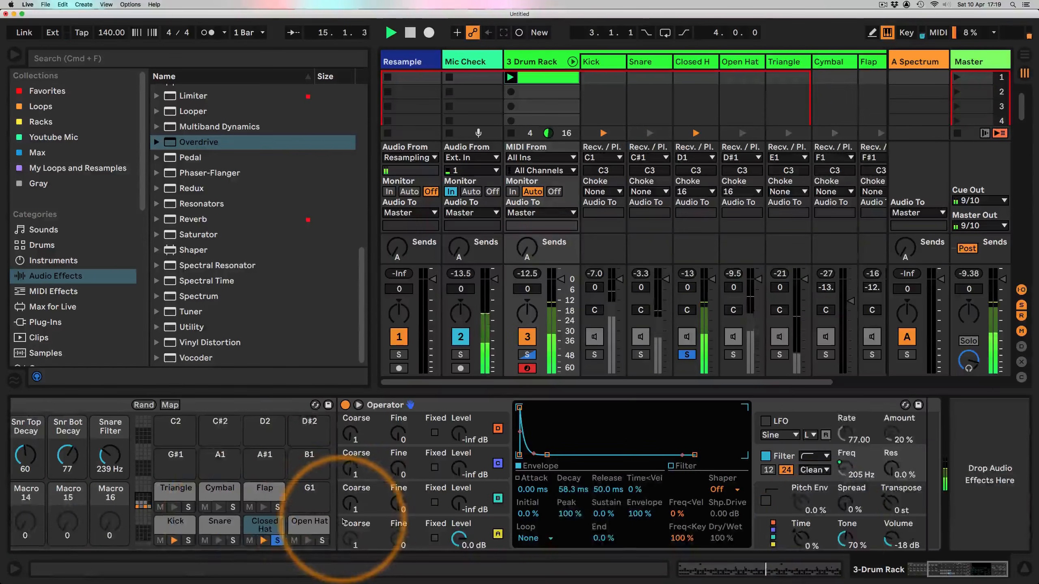
{"action": "left_click_drag", "start_coordinate": [892, 470], "coordinate": [892, 456]}
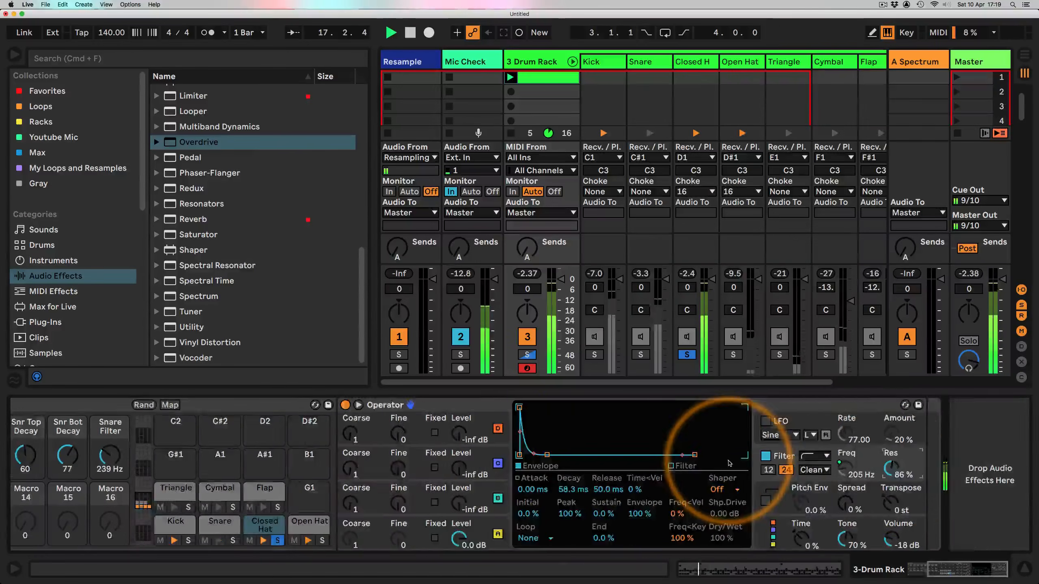
Step: Set Hat Pitch to about 124 Hz and reset the closed hat's filter resonance to 0%
{"action": "scroll", "coordinate": [695, 430], "scroll_direction": "left", "scroll_amount": 5}
{"action": "left_click_drag", "start_coordinate": [55, 527], "coordinate": [56, 507]}
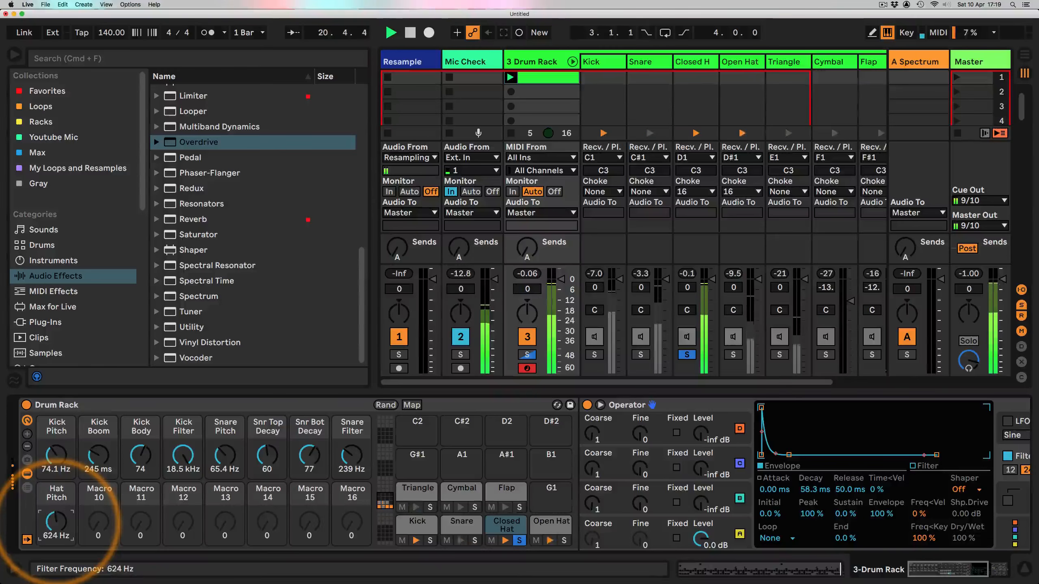
{"action": "left_click_drag", "start_coordinate": [56, 526], "coordinate": [56, 544]}
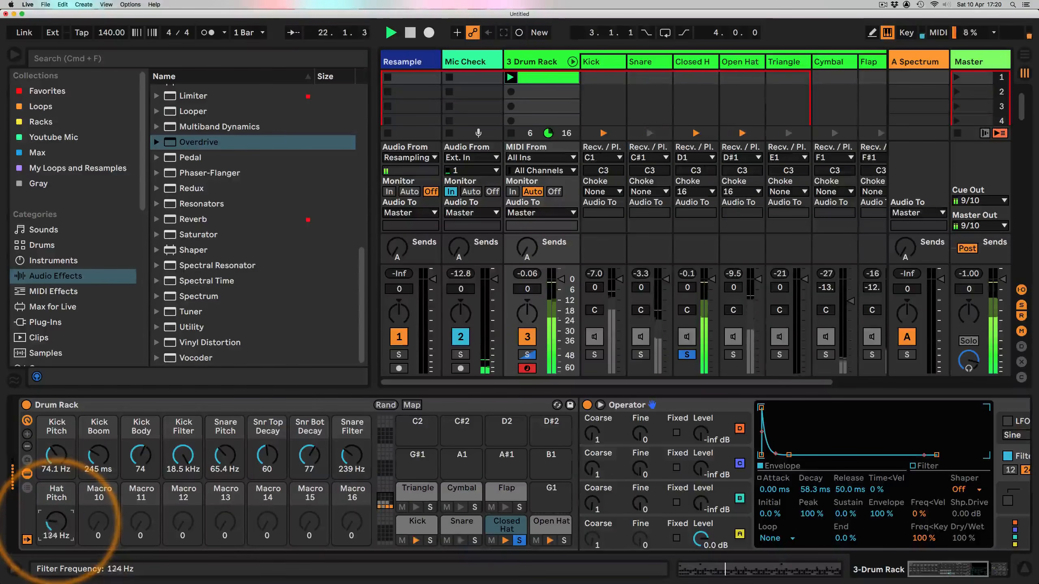
{"action": "scroll", "coordinate": [463, 514], "scroll_direction": "right", "scroll_amount": 6}
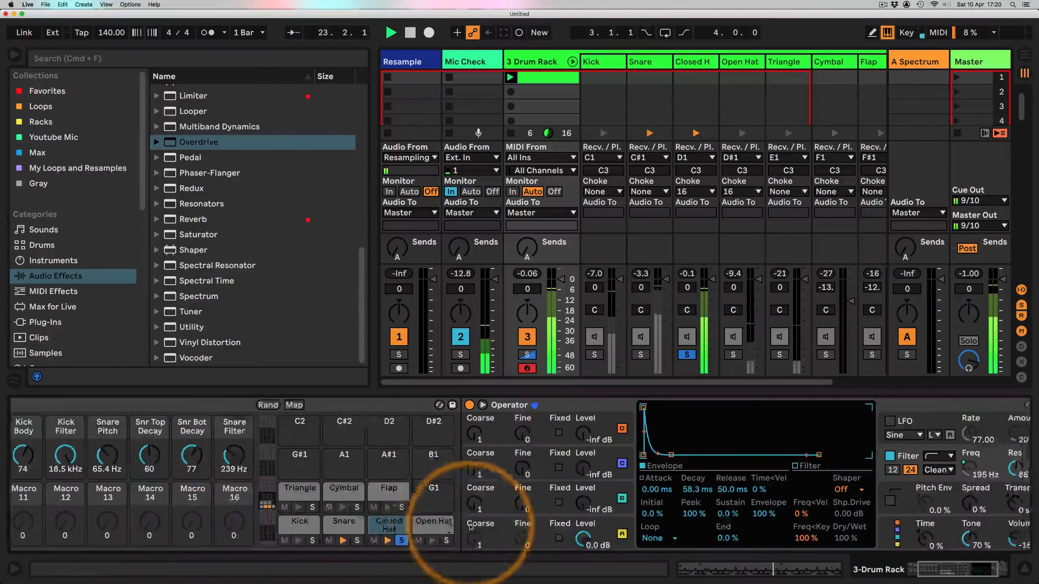
{"action": "left_click_drag", "start_coordinate": [890, 470], "coordinate": [890, 487]}
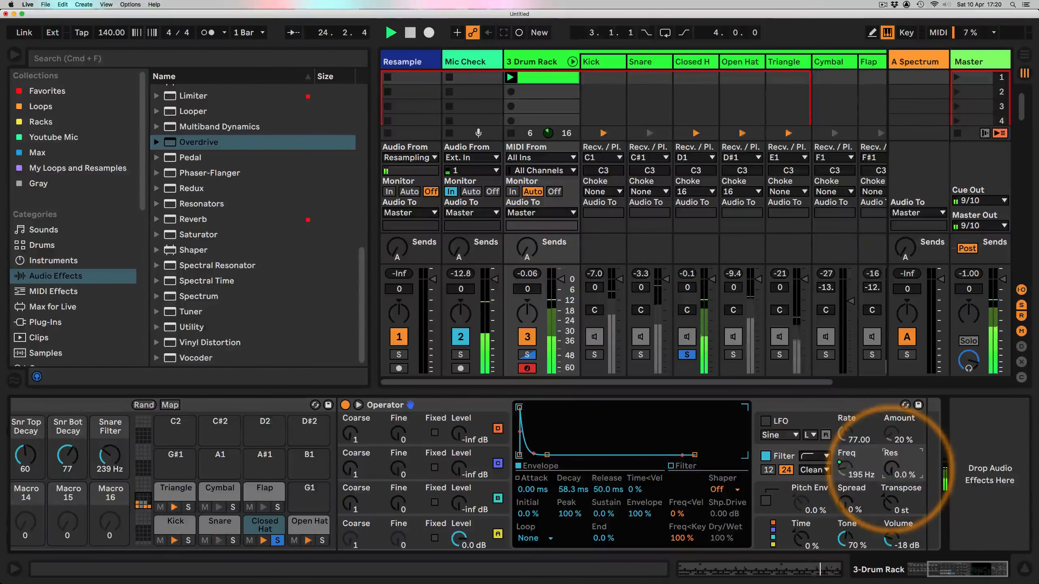
Step: Open the closed hat's oscillator A envelope and shorten its decay to about 20.3 ms
{"action": "scroll", "coordinate": [417, 483], "scroll_direction": "left", "scroll_amount": 6}
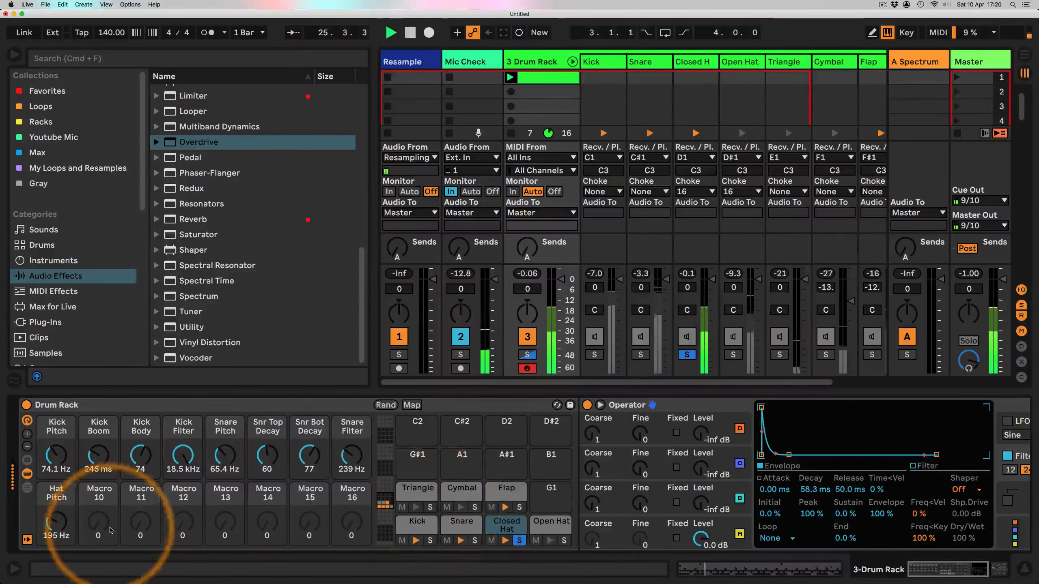
{"action": "scroll", "coordinate": [800, 499], "scroll_direction": "right", "scroll_amount": 6}
{"action": "left_click", "coordinate": [845, 536]}
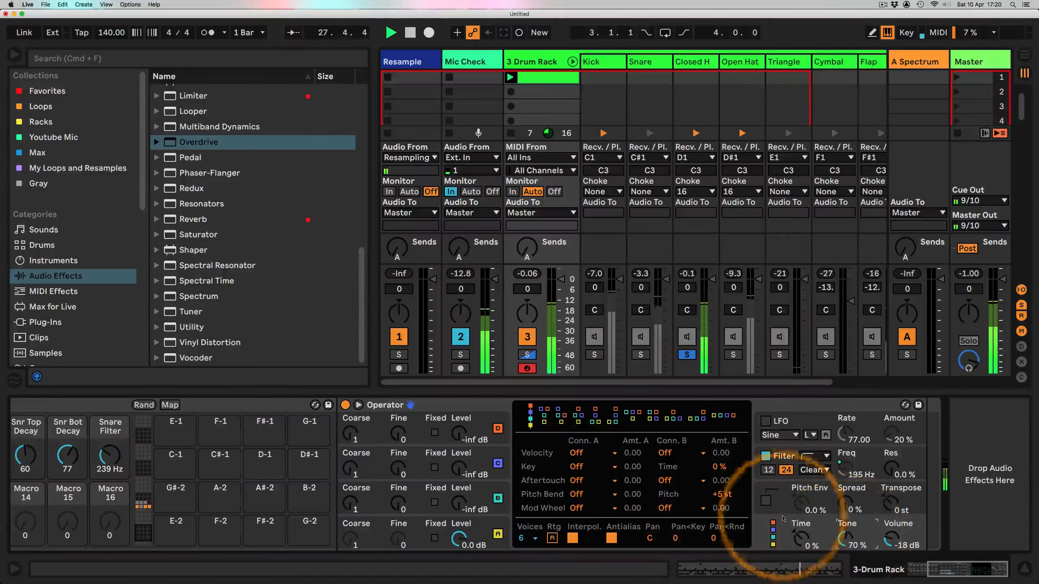
{"action": "scroll", "coordinate": [638, 477], "scroll_direction": "left", "scroll_amount": 6}
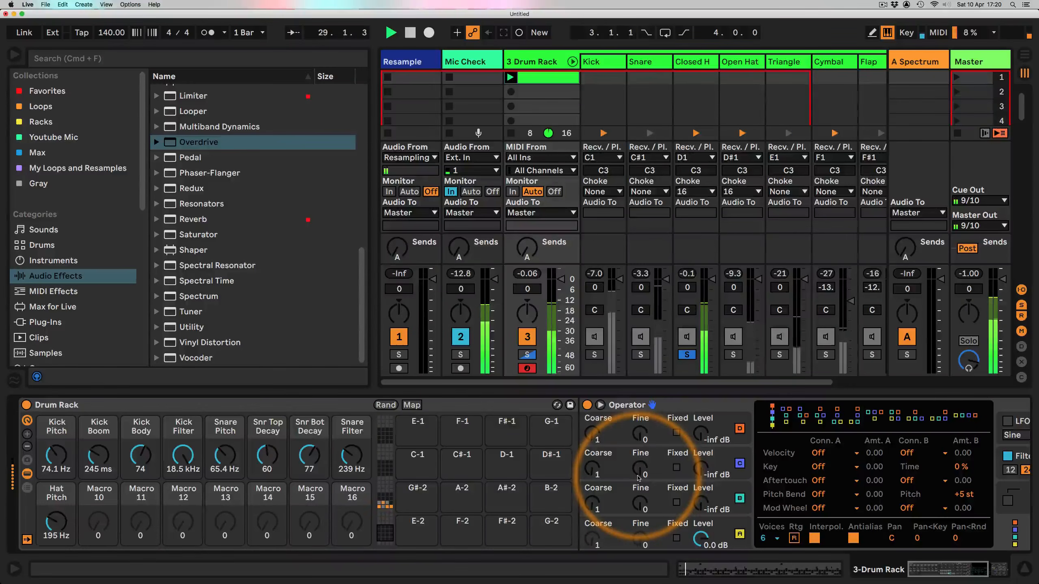
{"action": "left_click", "coordinate": [700, 538]}
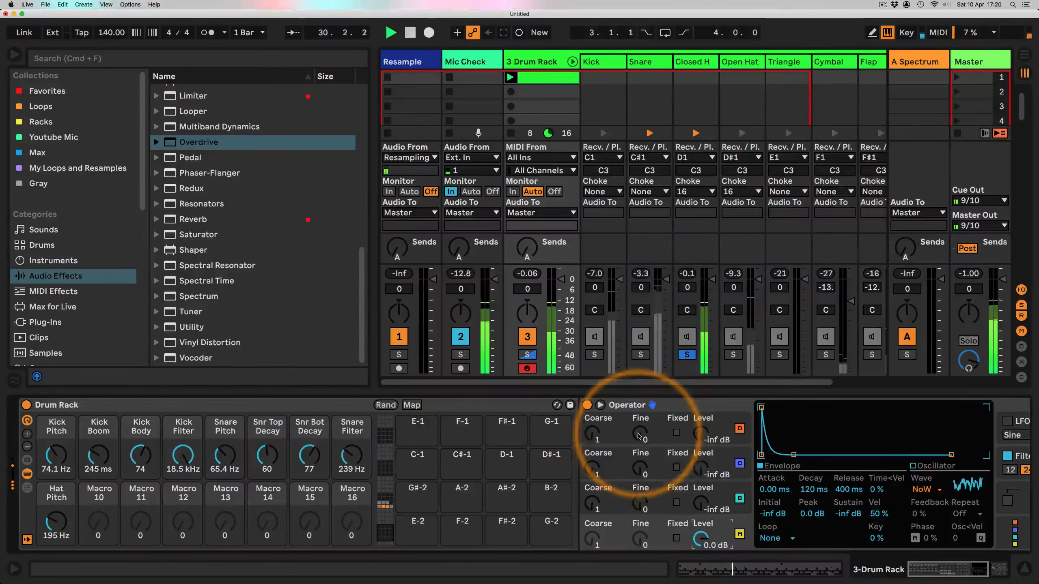
{"action": "mouse_move", "coordinate": [814, 489]}
{"action": "left_mouse_down"}
{"action": "mouse_move", "coordinate": [814, 503]}
{"action": "mouse_move", "coordinate": [848, 499]}
{"action": "mouse_move", "coordinate": [812, 493]}
{"action": "left_mouse_up"}
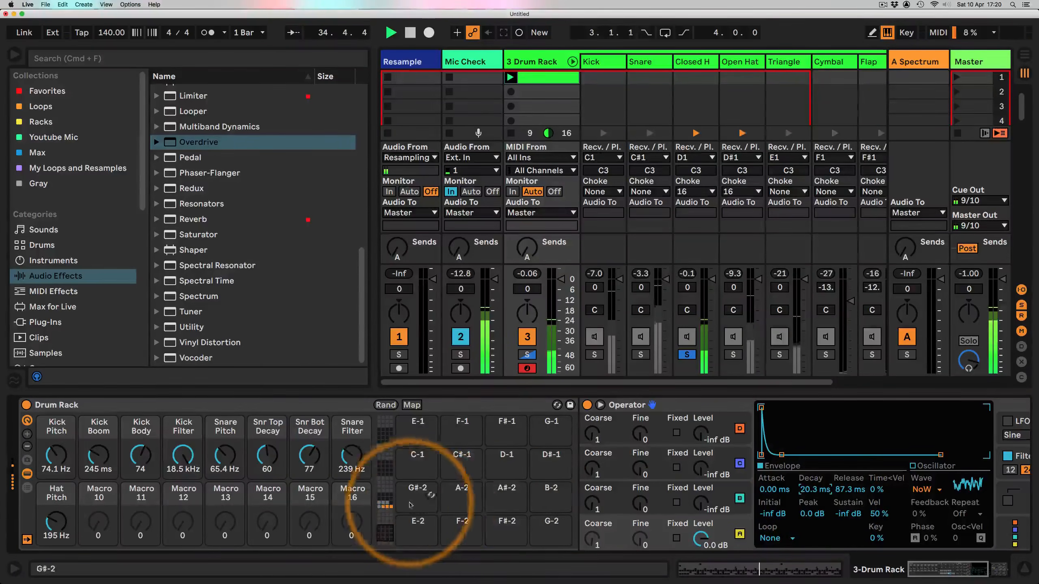
Step: Rename Macro 10 of the Drum Rack to Hat Decay
{"action": "left_click", "coordinate": [384, 501]}
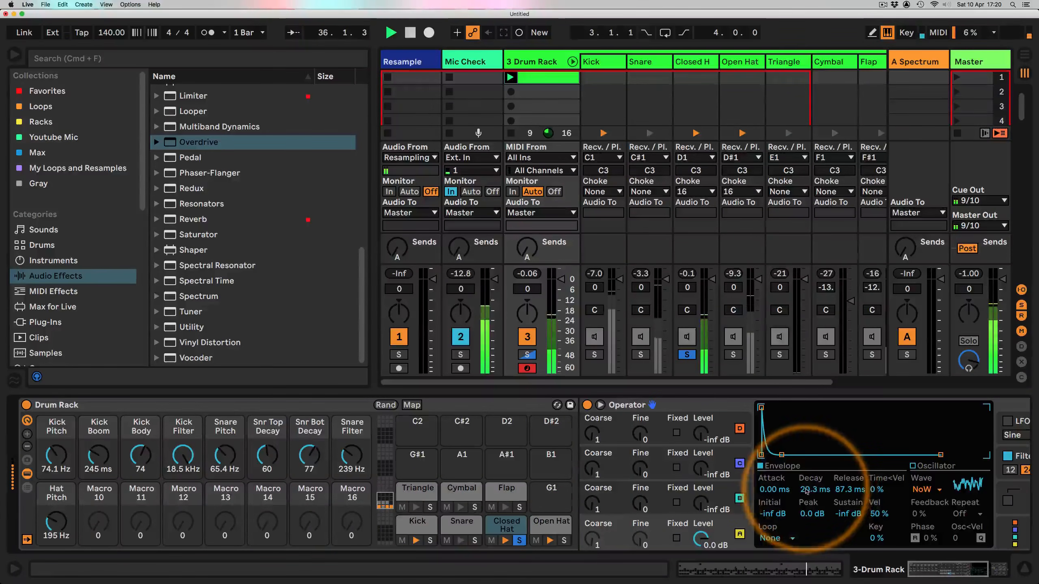
{"action": "left_click", "coordinate": [101, 496]}
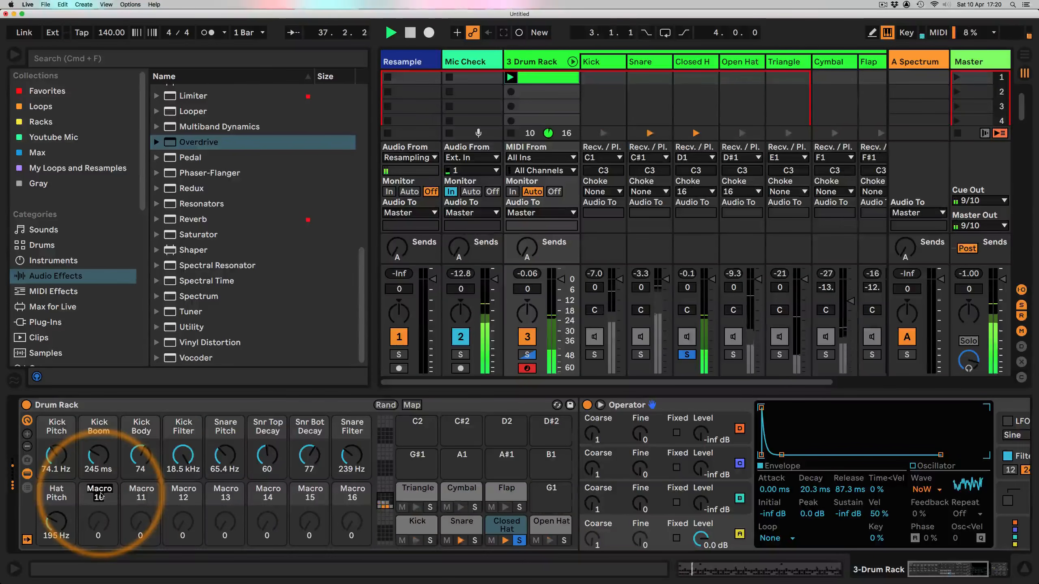
{"action": "type", "text": "Hat Decay"}
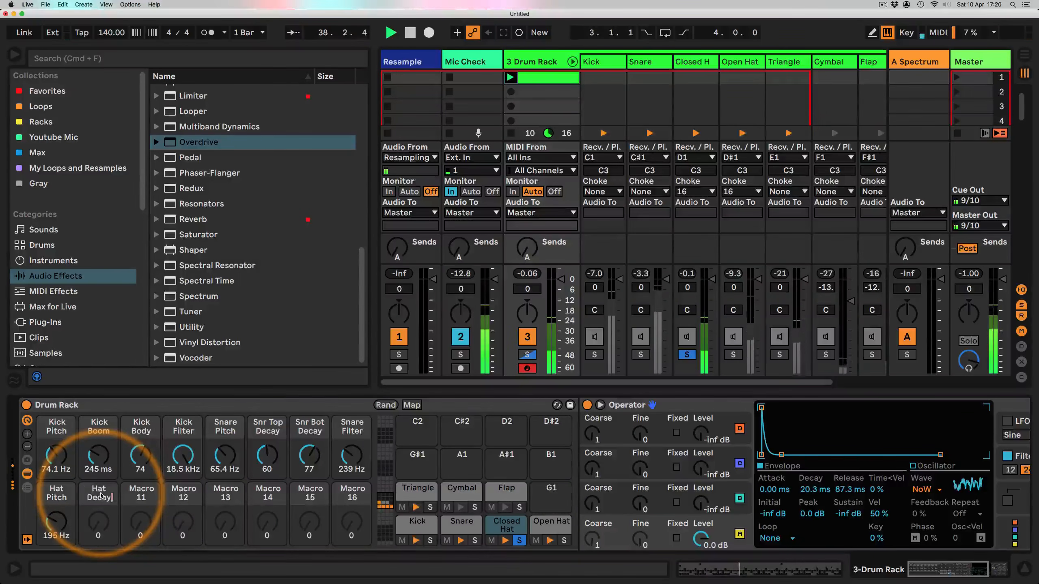
Step: Map the closed hat Operator's oscillator A envelope decay and release to the Hat Decay macro
{"action": "right_click", "coordinate": [814, 490]}
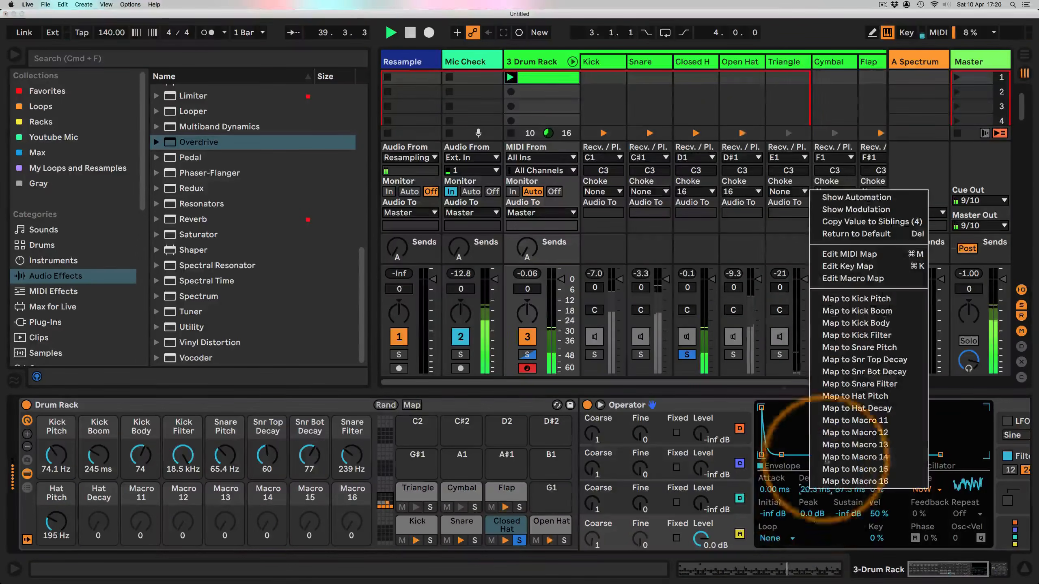
{"action": "left_click", "coordinate": [855, 408]}
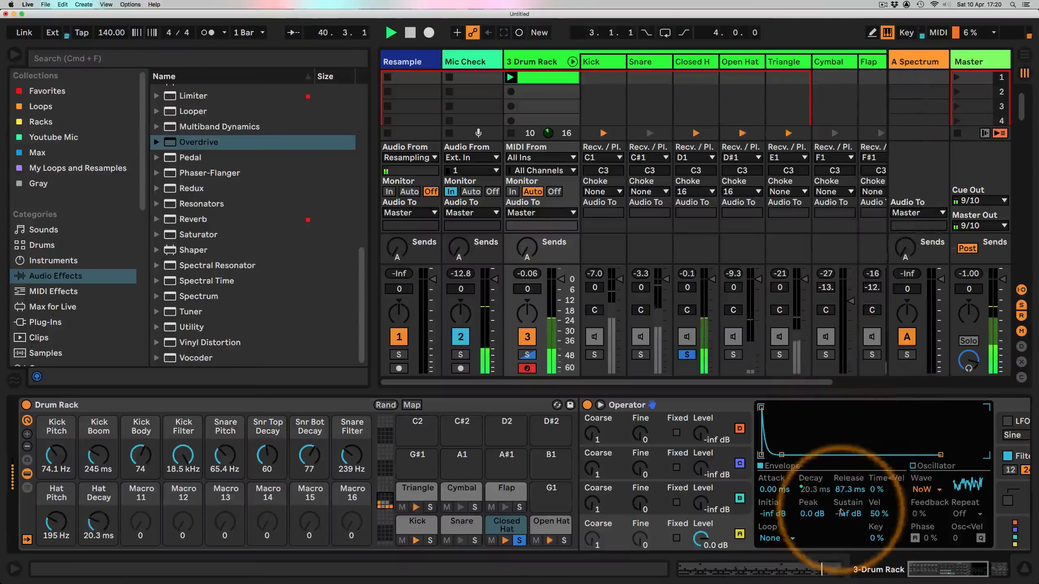
{"action": "right_click", "coordinate": [847, 489]}
{"action": "left_click", "coordinate": [891, 409]}
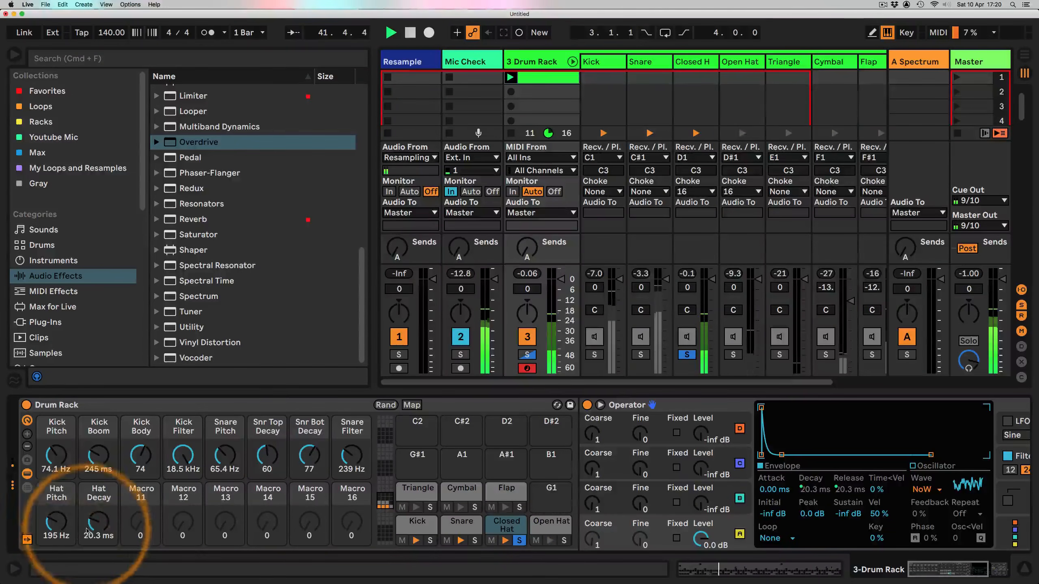
Step: In the macro mappings, set Hat Decay's maximum to 4.00 s for the release and 2.00 s for the decay
{"action": "mouse_move", "coordinate": [99, 524]}
{"action": "left_mouse_down"}
{"action": "mouse_move", "coordinate": [93, 532]}
{"action": "mouse_move", "coordinate": [93, 507]}
{"action": "mouse_move", "coordinate": [98, 536]}
{"action": "left_mouse_up"}
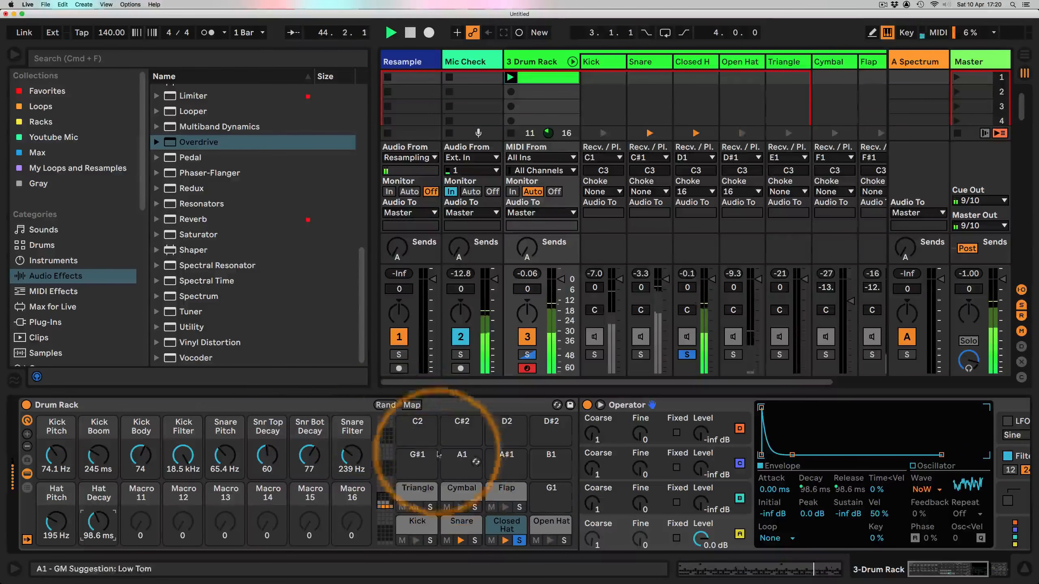
{"action": "left_click", "coordinate": [412, 405]}
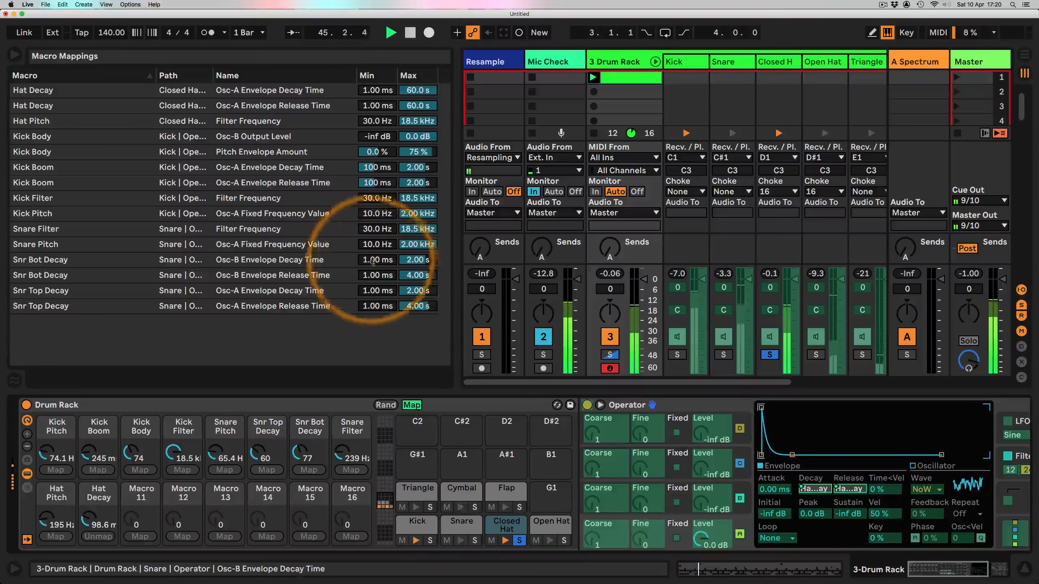
{"action": "left_click", "coordinate": [204, 106]}
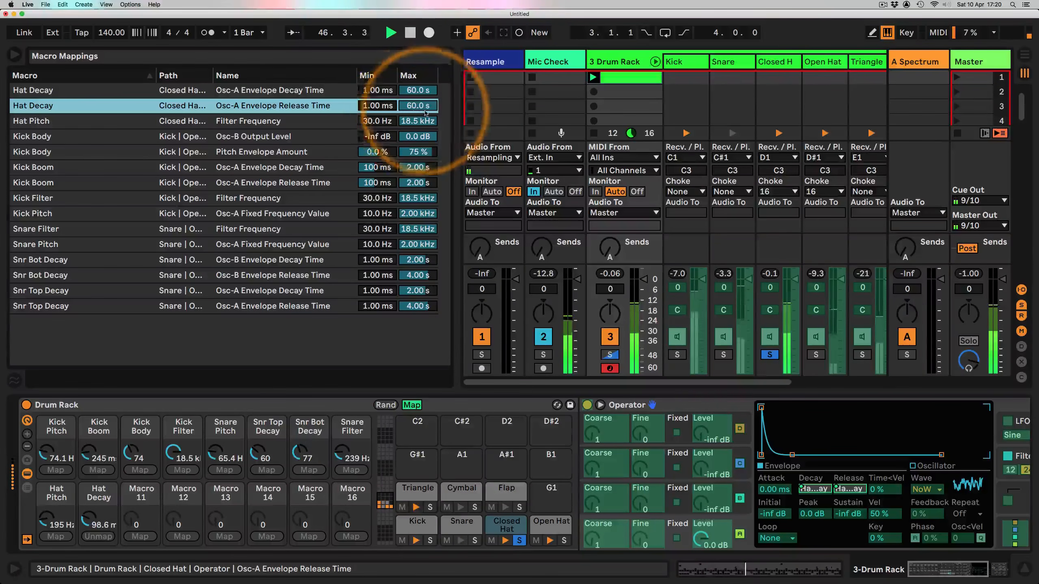
{"action": "left_click", "coordinate": [416, 107]}
{"action": "type", "text": "400"}
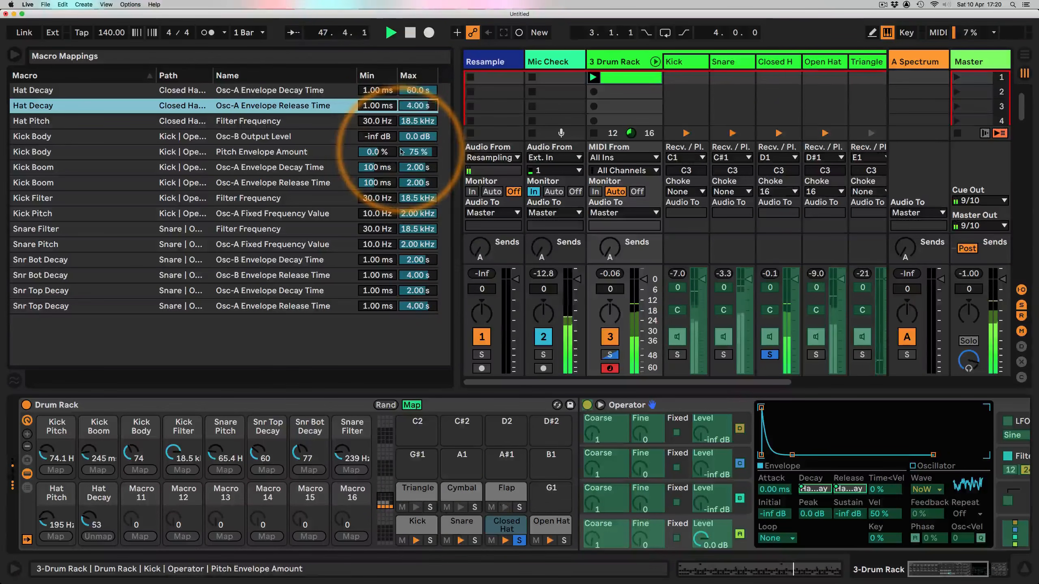
{"action": "left_click_drag", "start_coordinate": [417, 90], "coordinate": [417, 97]}
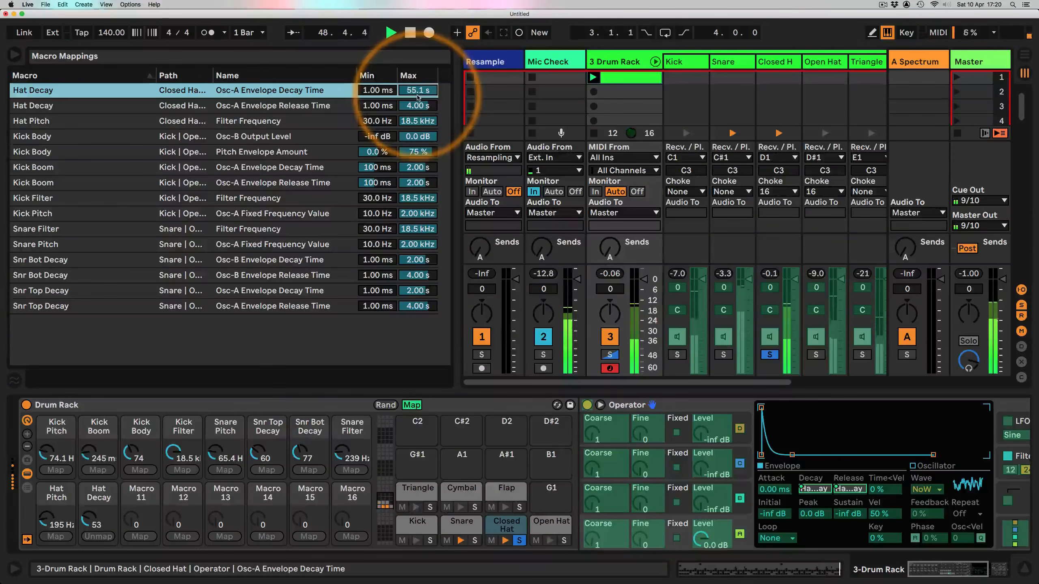
{"action": "key", "text": "Return"}
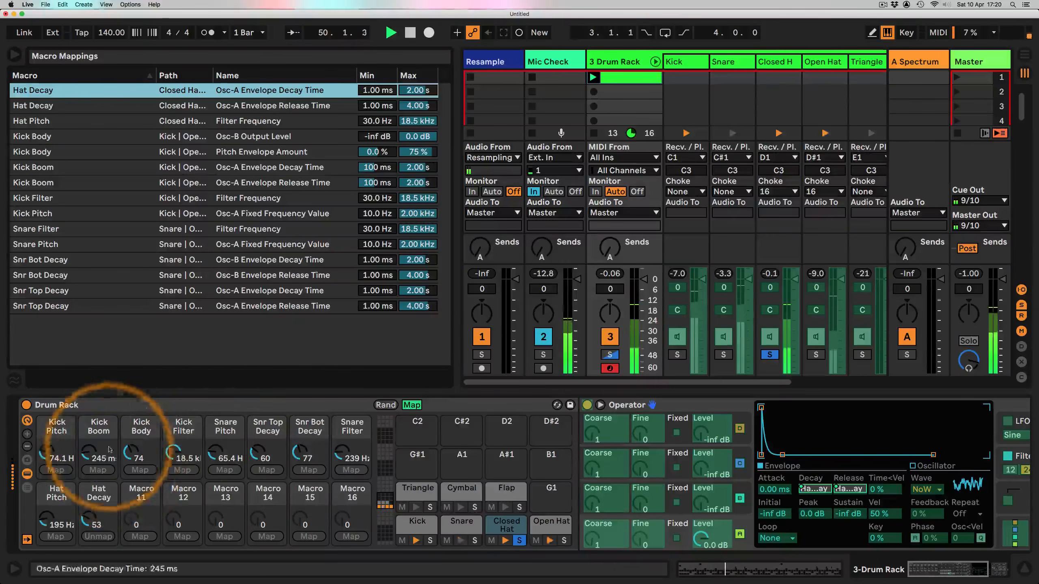
{"action": "left_click", "coordinate": [411, 405]}
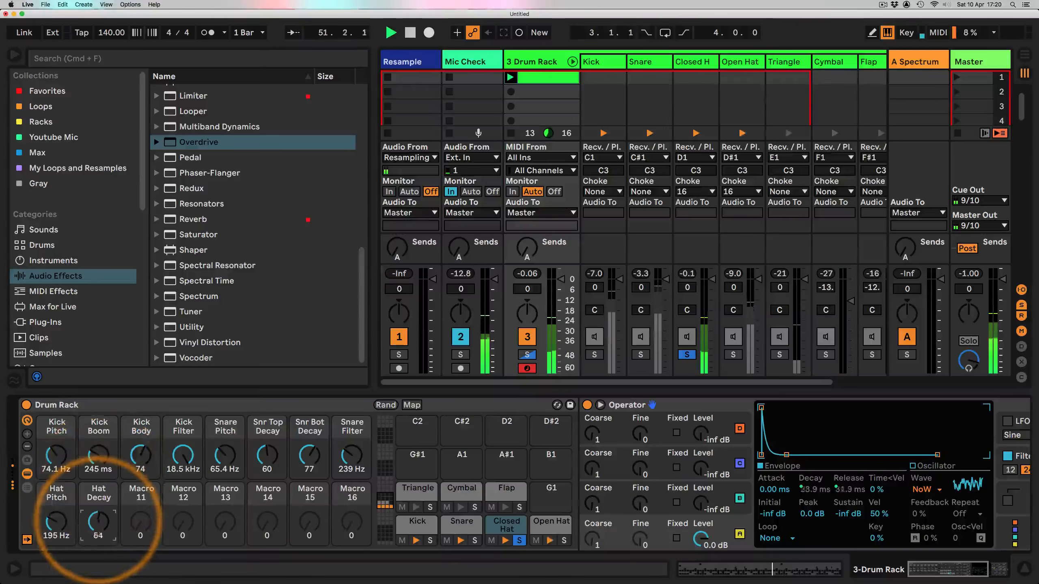
Step: Select the open hat chain and map its Operator's filter frequency to the Hat Pitch macro
{"action": "left_click_drag", "start_coordinate": [98, 521], "coordinate": [56, 509]}
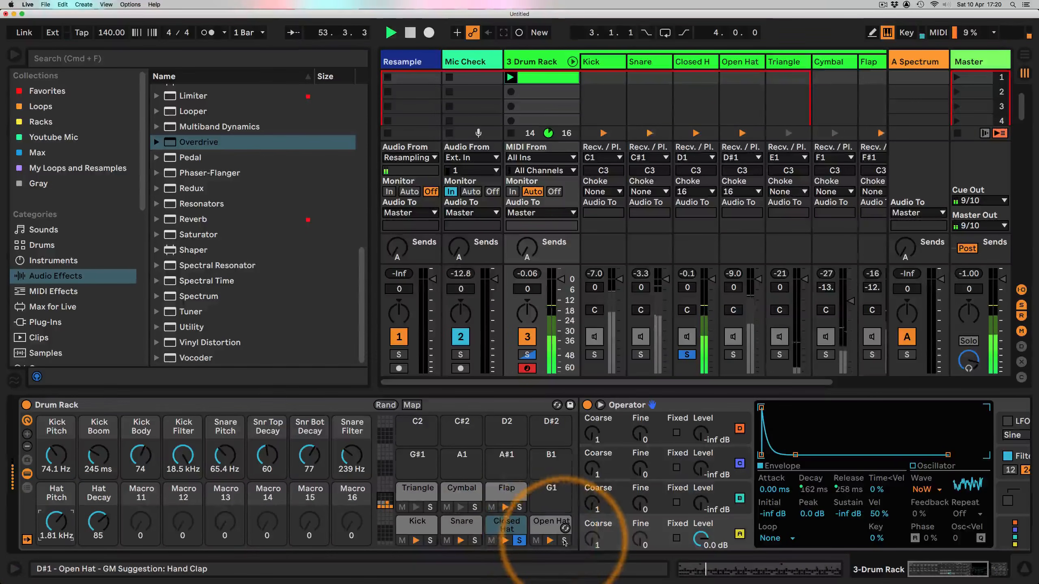
{"action": "left_click", "coordinate": [551, 523]}
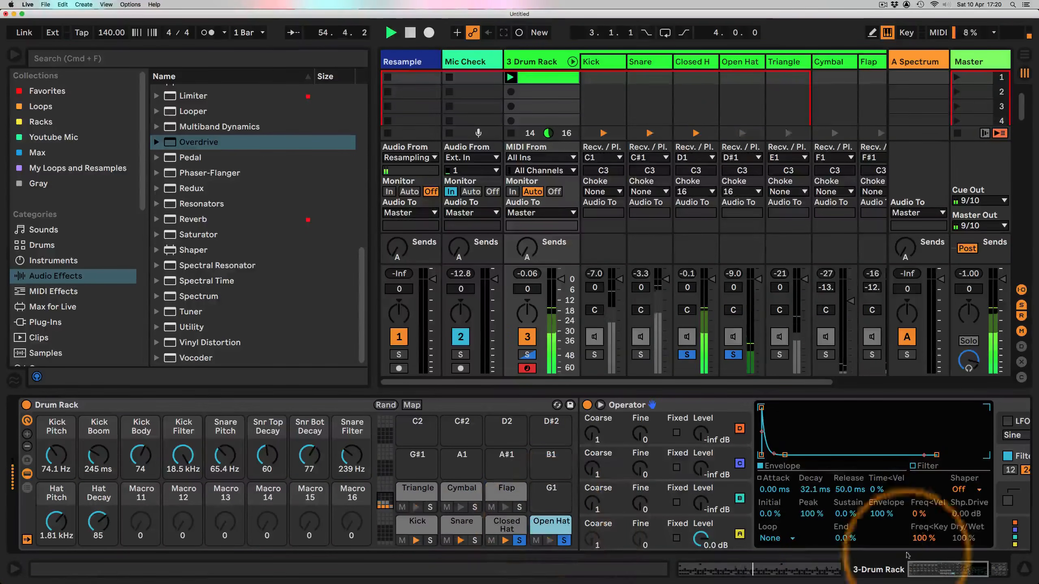
{"action": "left_click", "coordinate": [950, 572]}
{"action": "left_click_drag", "start_coordinate": [950, 572], "coordinate": [964, 572]}
{"action": "right_click", "coordinate": [886, 466]}
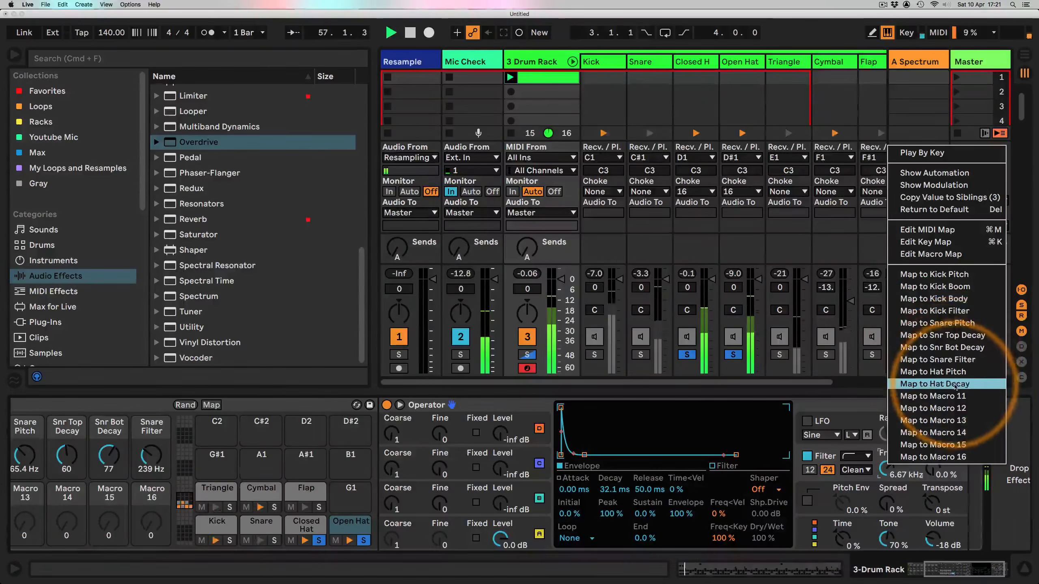
{"action": "left_click", "coordinate": [946, 371]}
{"action": "scroll", "coordinate": [571, 532], "scroll_direction": "left", "scroll_amount": 5}
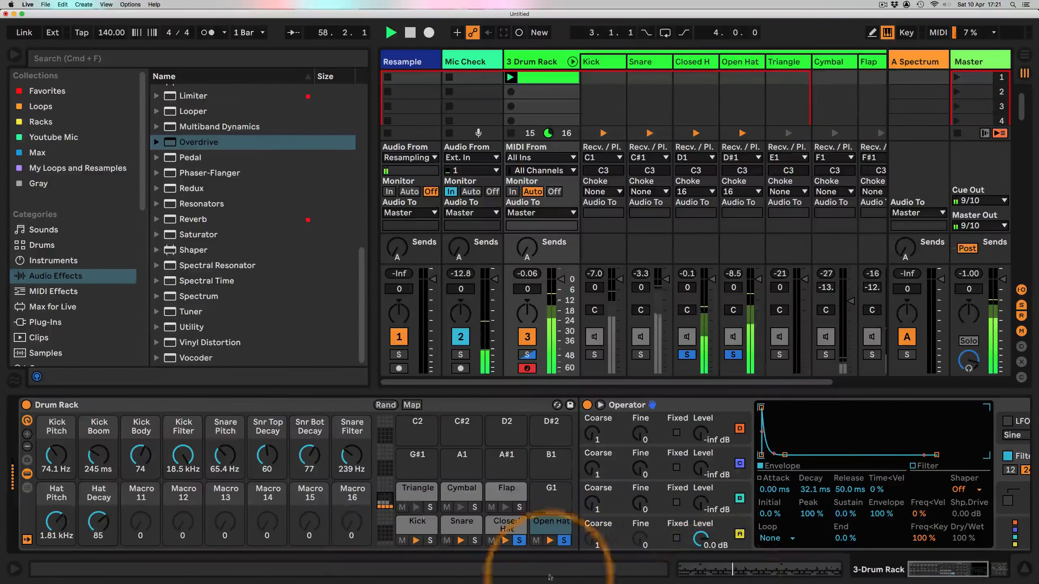
Step: Set Hat Pitch to about 510 Hz and shorten the open hat's oscillator A decay to about 638 ms
{"action": "mouse_move", "coordinate": [56, 523]}
{"action": "left_mouse_down"}
{"action": "mouse_move", "coordinate": [56, 548]}
{"action": "mouse_move", "coordinate": [50, 511]}
{"action": "left_mouse_up"}
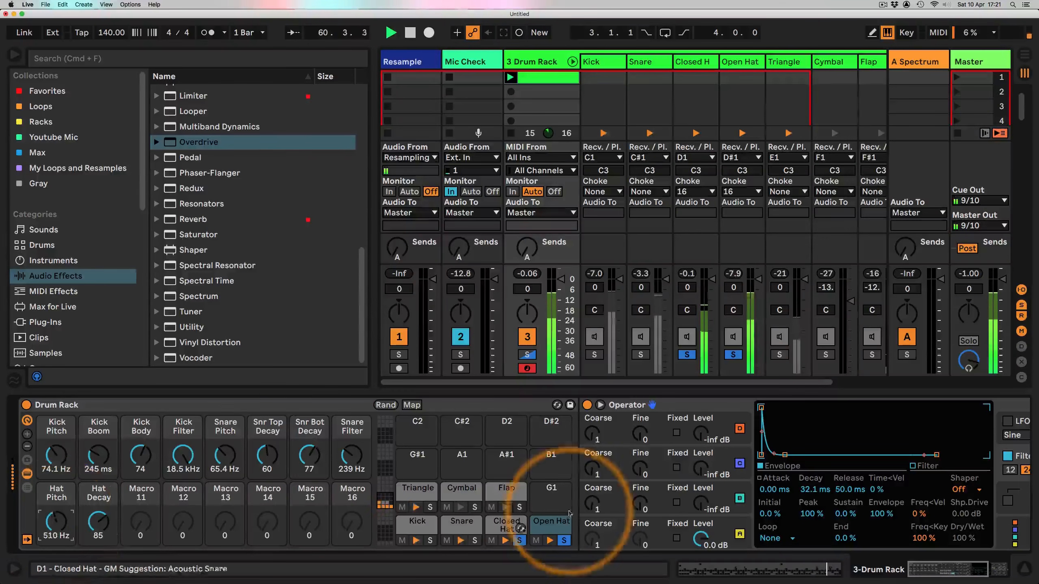
{"action": "left_click", "coordinate": [716, 532]}
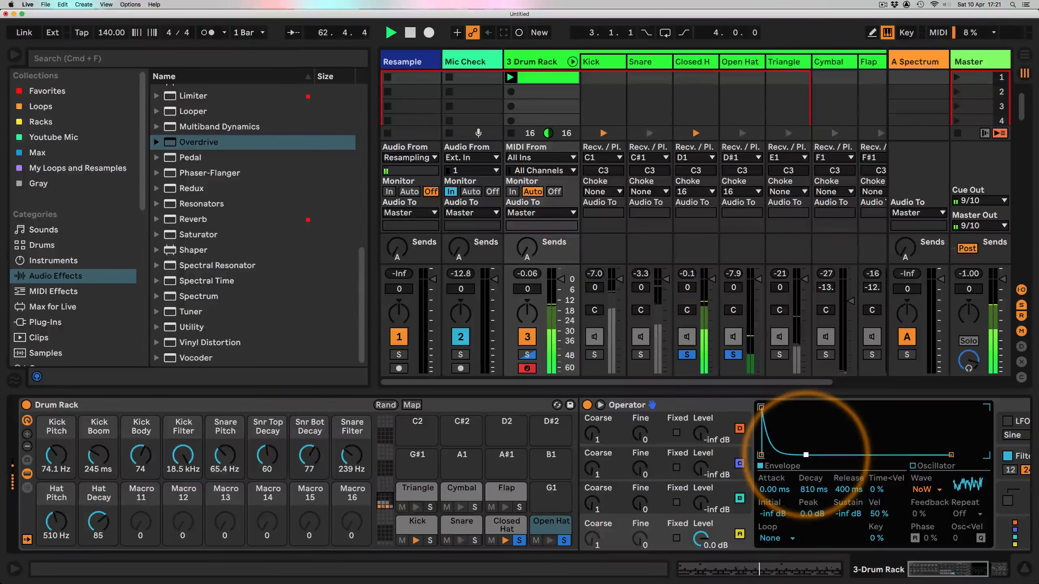
{"action": "mouse_move", "coordinate": [806, 455]}
{"action": "left_mouse_down"}
{"action": "mouse_move", "coordinate": [875, 454]}
{"action": "mouse_move", "coordinate": [805, 454]}
{"action": "left_mouse_up"}
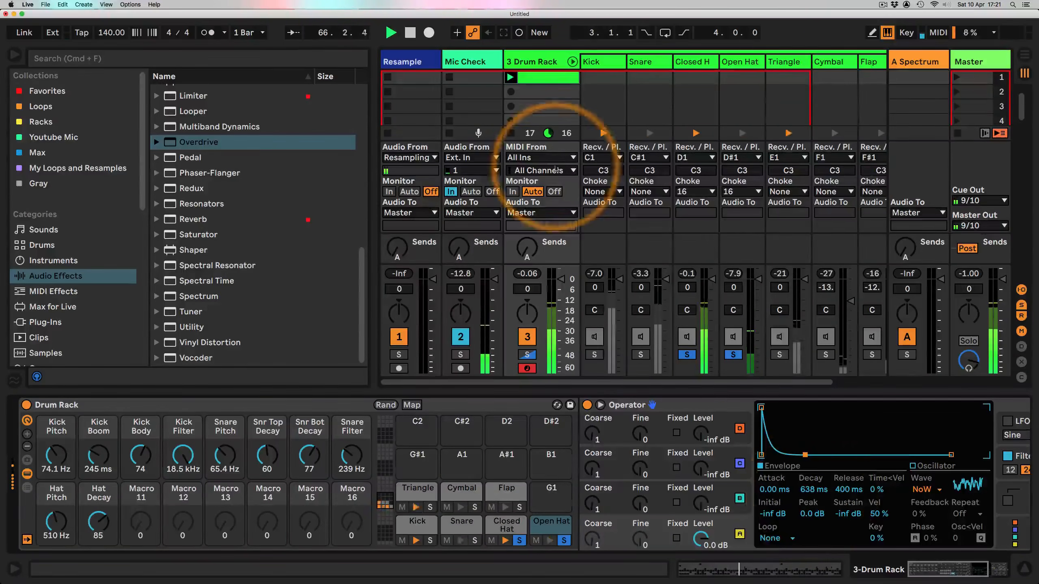
Step: Start playback and map the open hat's oscillator A envelope decay to the Hat Decay macro
{"action": "left_click", "coordinate": [543, 77]}
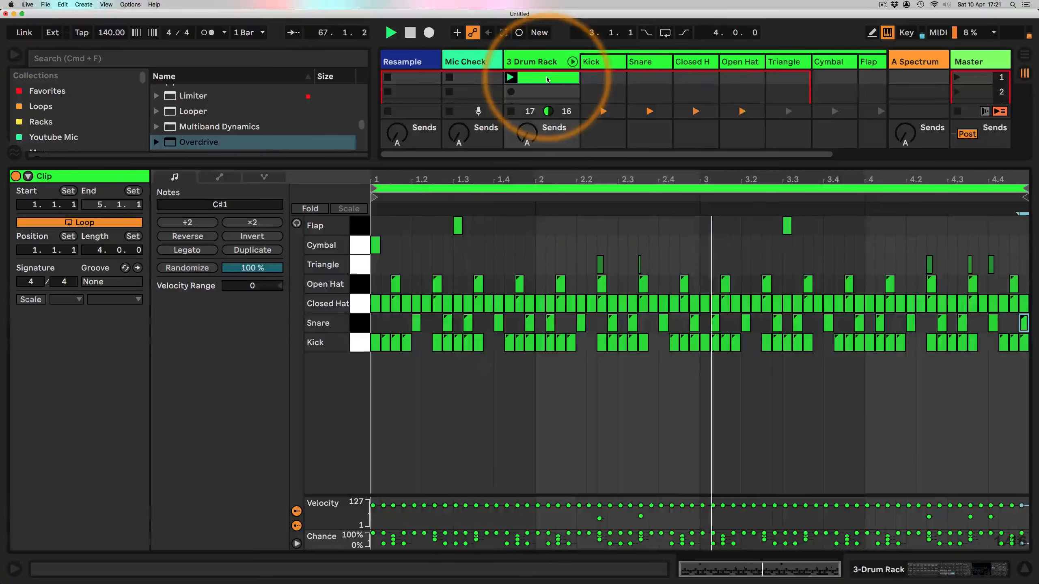
{"action": "left_click", "coordinate": [877, 570]}
{"action": "key", "text": "space"}
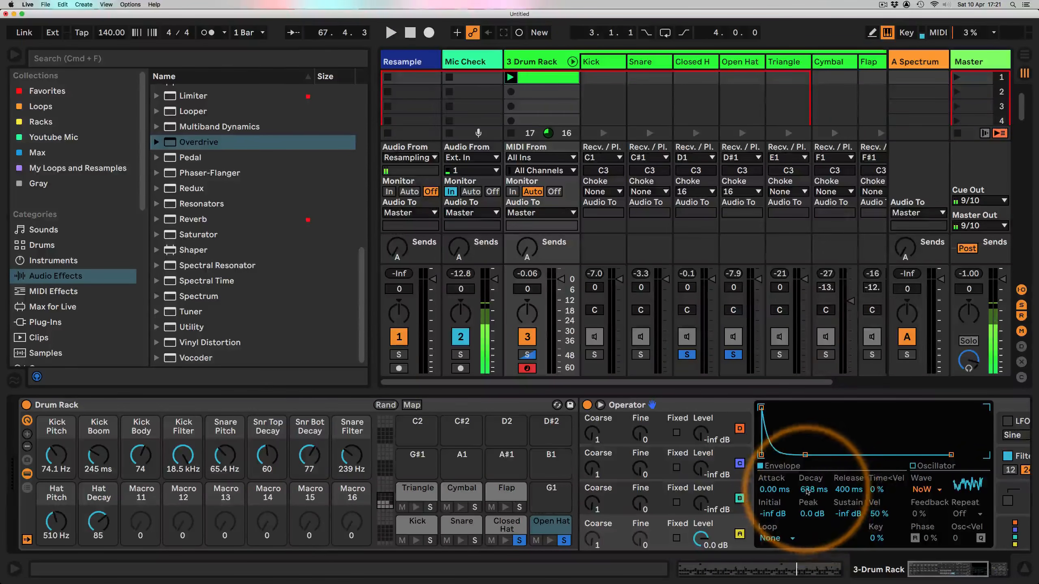
{"action": "right_click", "coordinate": [793, 493]}
{"action": "left_click", "coordinate": [866, 408]}
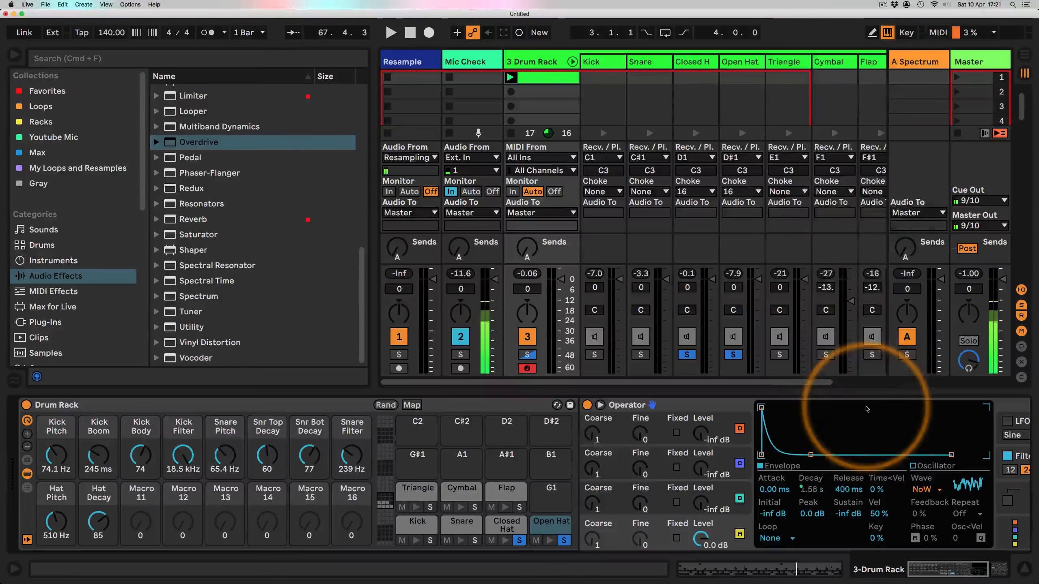
{"action": "key", "text": "space"}
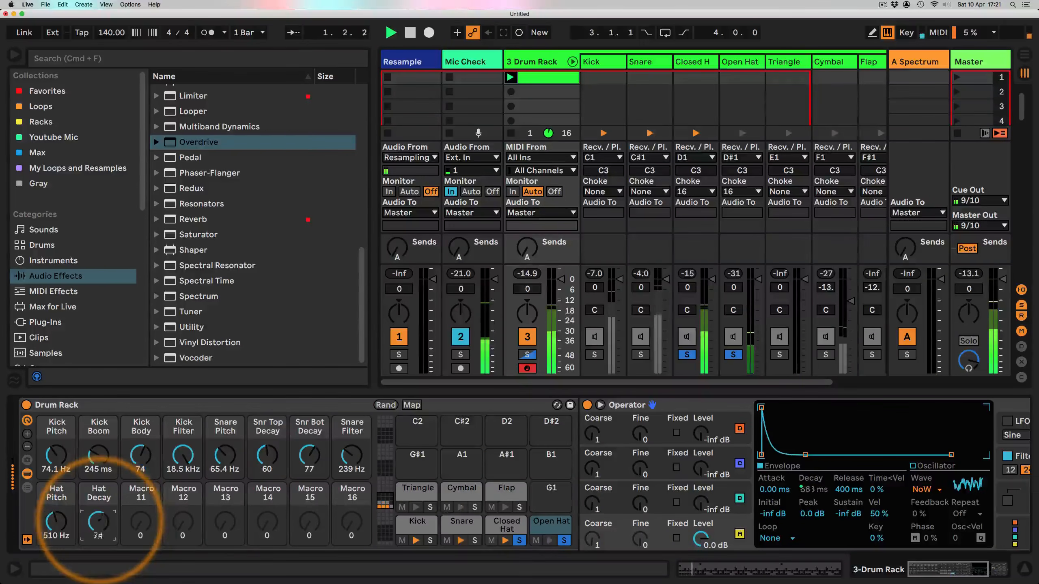
Step: Adjust the Hat Decay macro and toggle solo on the closed and open hat chains
{"action": "mouse_move", "coordinate": [98, 522]}
{"action": "left_mouse_down"}
{"action": "mouse_move", "coordinate": [98, 532]}
{"action": "mouse_move", "coordinate": [57, 518]}
{"action": "mouse_move", "coordinate": [99, 522]}
{"action": "left_mouse_up"}
{"action": "left_click", "coordinate": [519, 542]}
{"action": "left_click", "coordinate": [564, 540]}
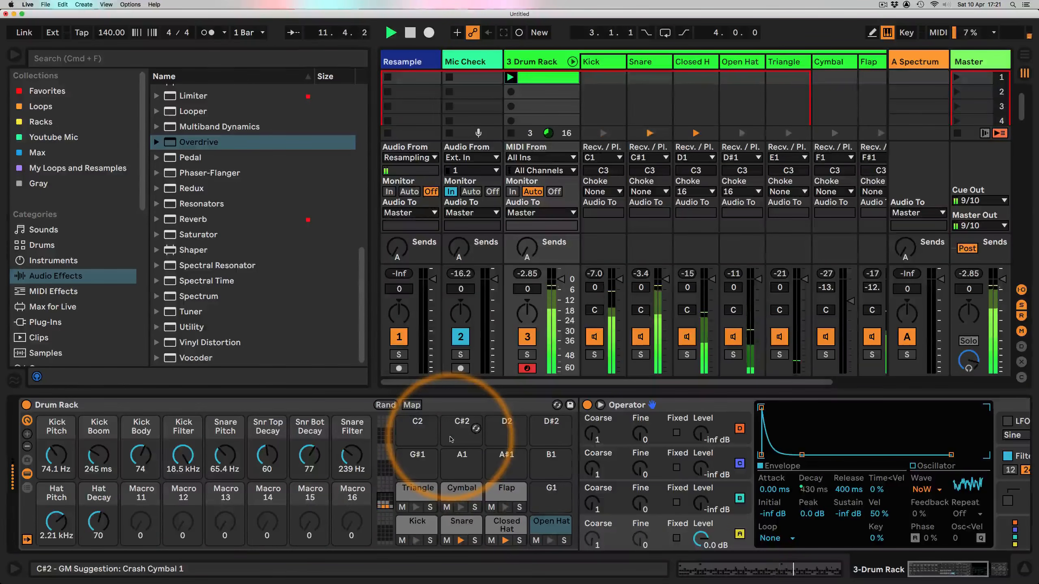
Step: Raise Kick Boom to about 676 ms and add an Auto Filter after the Flap chain's effects
{"action": "left_click_drag", "start_coordinate": [97, 454], "coordinate": [97, 436]}
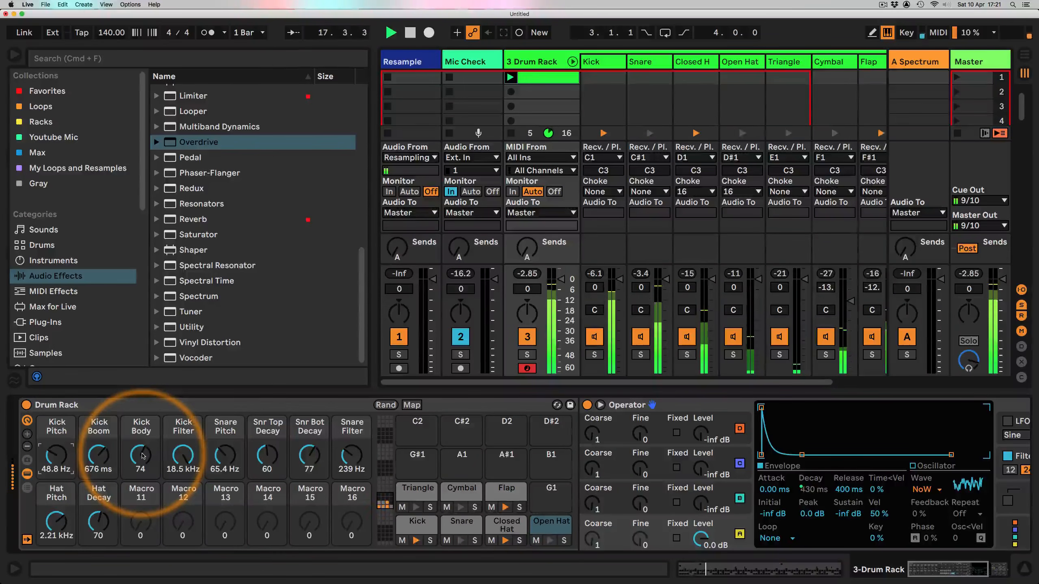
{"action": "left_click", "coordinate": [506, 488]}
{"action": "scroll", "coordinate": [560, 448], "scroll_direction": "down", "scroll_amount": 9}
{"action": "scroll", "coordinate": [561, 448], "scroll_direction": "right", "scroll_amount": 3}
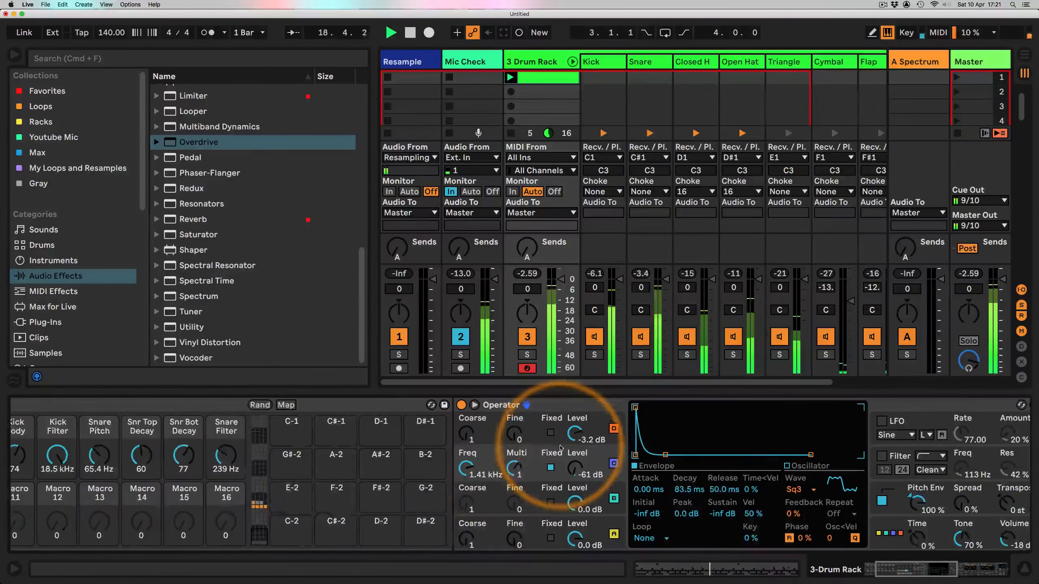
{"action": "scroll", "coordinate": [310, 462], "scroll_direction": "up", "scroll_amount": 9}
{"action": "scroll", "coordinate": [556, 464], "scroll_direction": "right", "scroll_amount": 5}
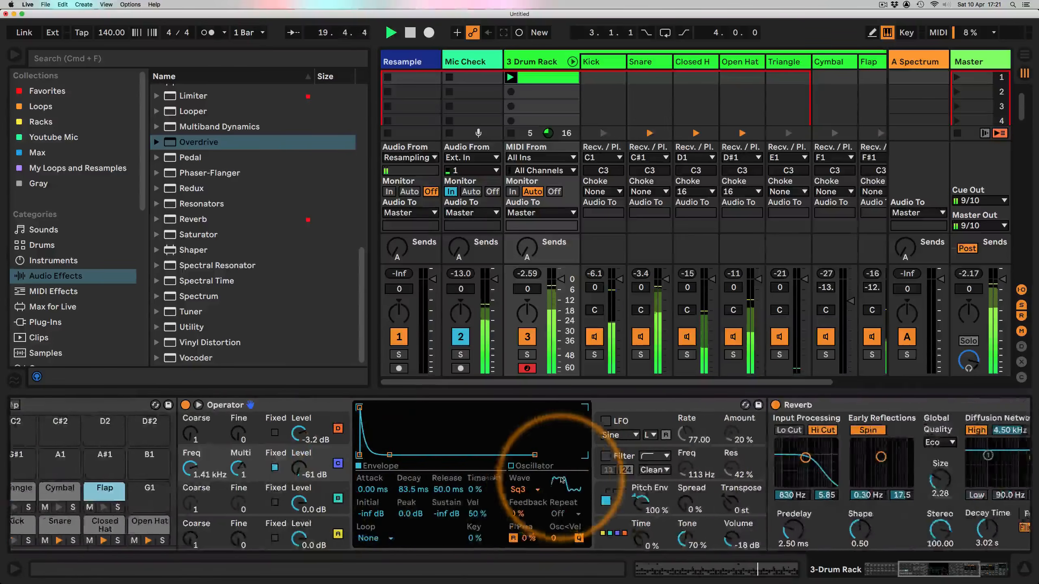
{"action": "scroll", "coordinate": [561, 480], "scroll_direction": "right", "scroll_amount": 5}
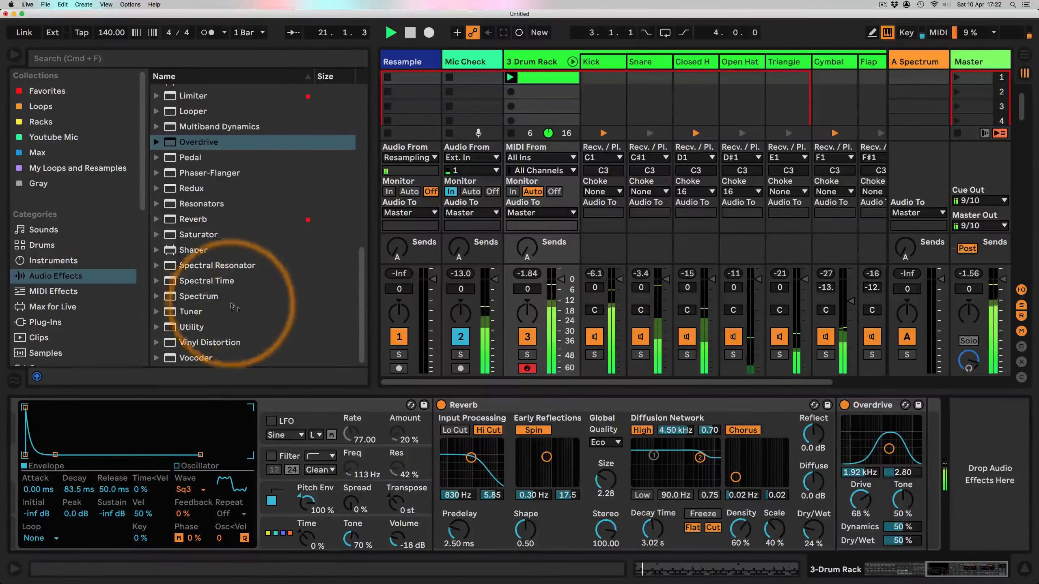
{"action": "scroll", "coordinate": [208, 255], "scroll_direction": "up", "scroll_amount": 10}
{"action": "scroll", "coordinate": [209, 256], "scroll_direction": "up", "scroll_amount": 3}
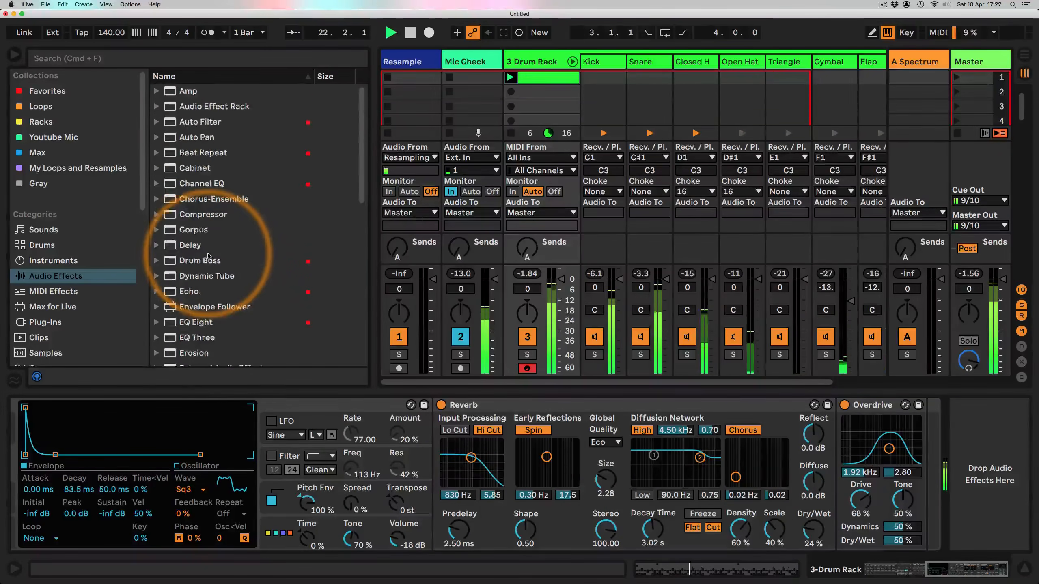
{"action": "left_click_drag", "start_coordinate": [196, 121], "coordinate": [841, 438]}
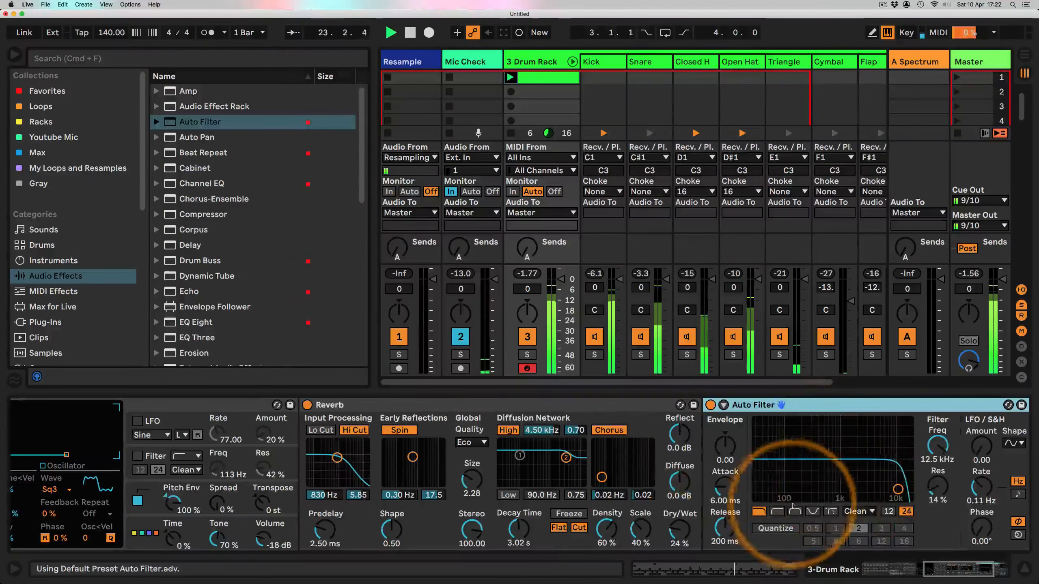
Step: Set the Flap Auto Filter to high-pass at about 243 Hz and shorten the Flap reverb decay to about 778 ms
{"action": "left_click", "coordinate": [777, 512]}
{"action": "left_click_drag", "start_coordinate": [784, 496], "coordinate": [808, 497]}
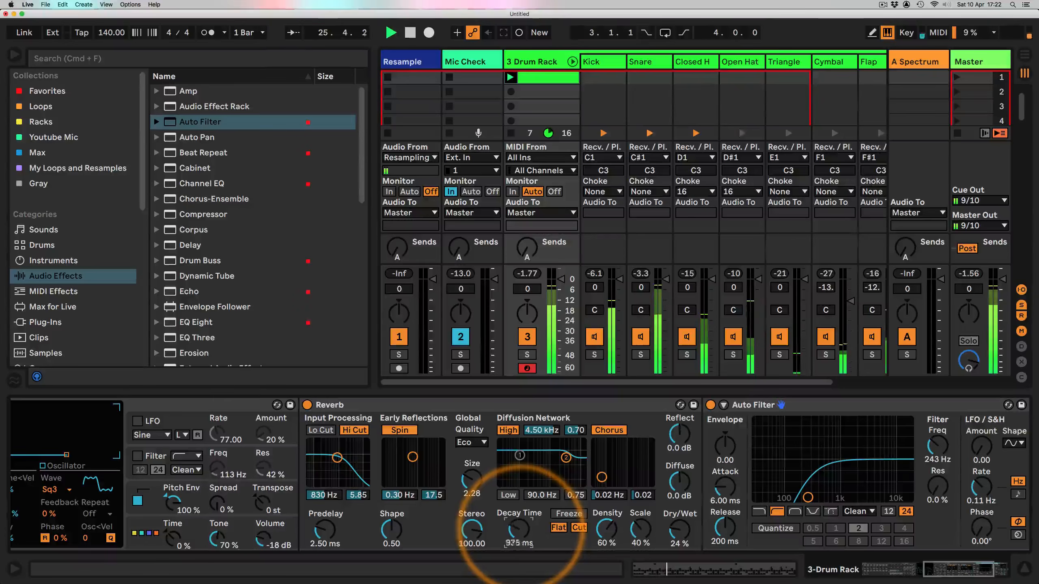
{"action": "left_click_drag", "start_coordinate": [516, 532], "coordinate": [518, 540]}
{"action": "scroll", "coordinate": [520, 521], "scroll_direction": "up", "scroll_amount": 5}
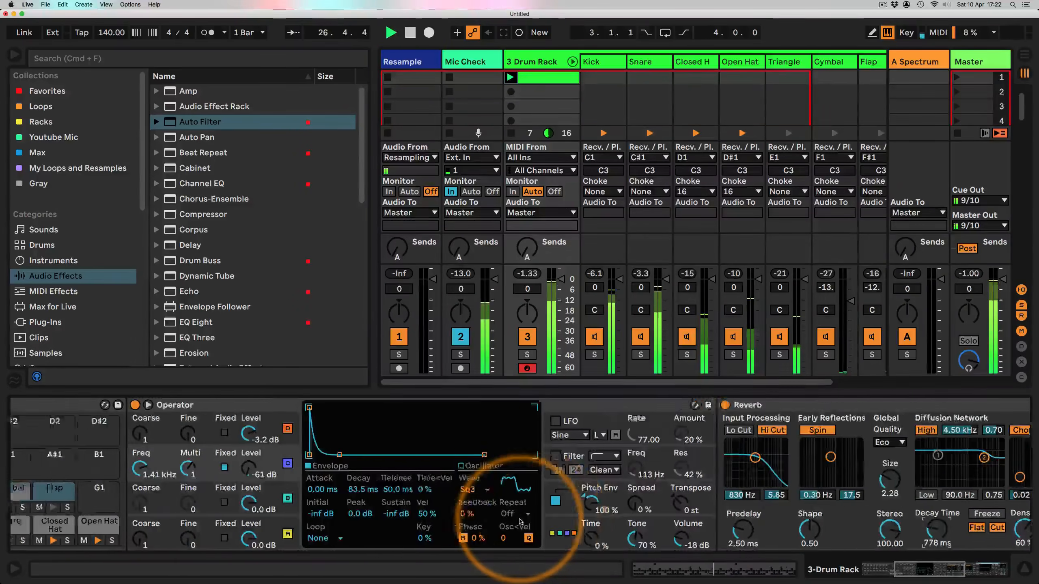
{"action": "scroll", "coordinate": [519, 521], "scroll_direction": "up", "scroll_amount": 5}
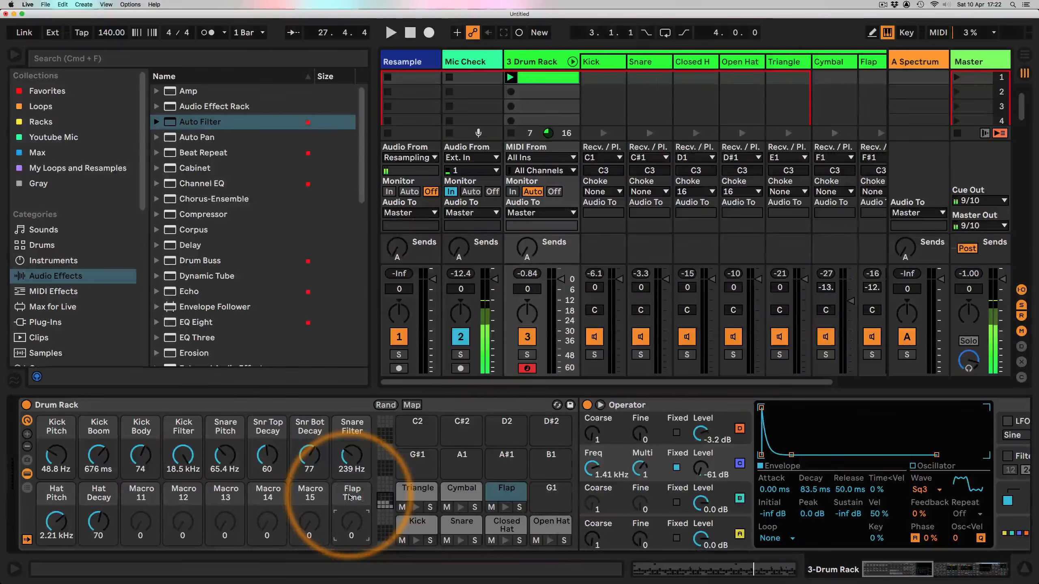
Step: Map the Flap chain's reverb decay time to the Flap Time macro
{"action": "scroll", "coordinate": [522, 429], "scroll_direction": "down", "scroll_amount": 10}
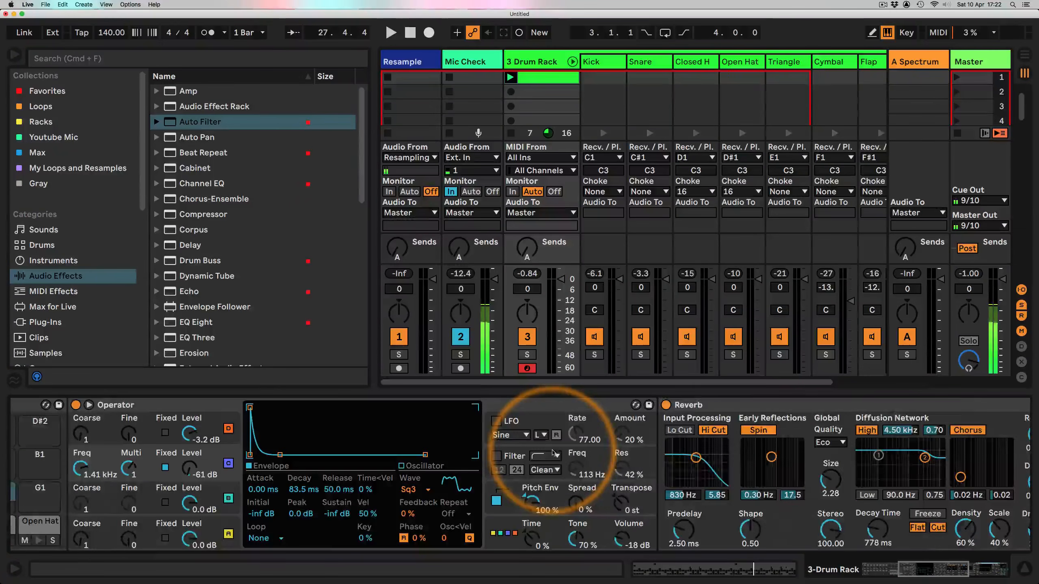
{"action": "scroll", "coordinate": [553, 452], "scroll_direction": "down", "scroll_amount": 5}
{"action": "right_click", "coordinate": [712, 528]}
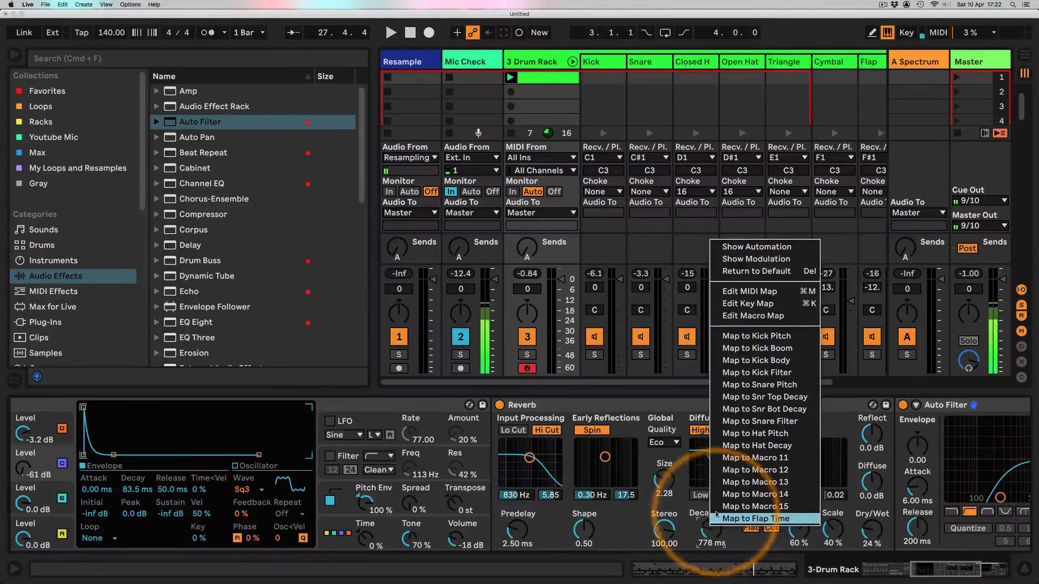
{"action": "left_click", "coordinate": [732, 519]}
{"action": "scroll", "coordinate": [756, 548], "scroll_direction": "up", "scroll_amount": 15}
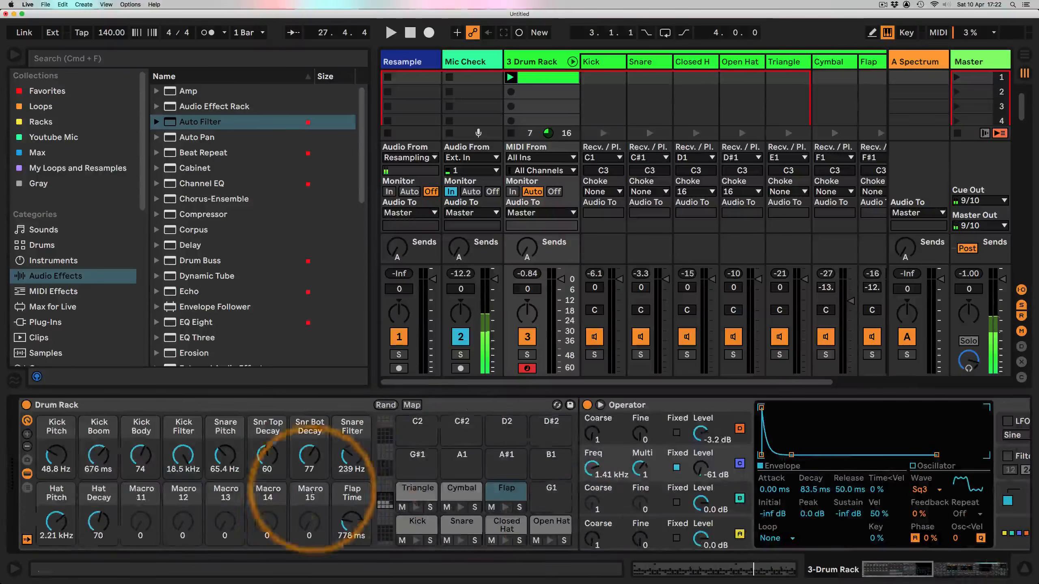
Step: Sweep the Flap Time macro during playback and set it to about 1.01 s
{"action": "left_click_drag", "start_coordinate": [352, 523], "coordinate": [352, 494]}
{"action": "key", "text": "space"}
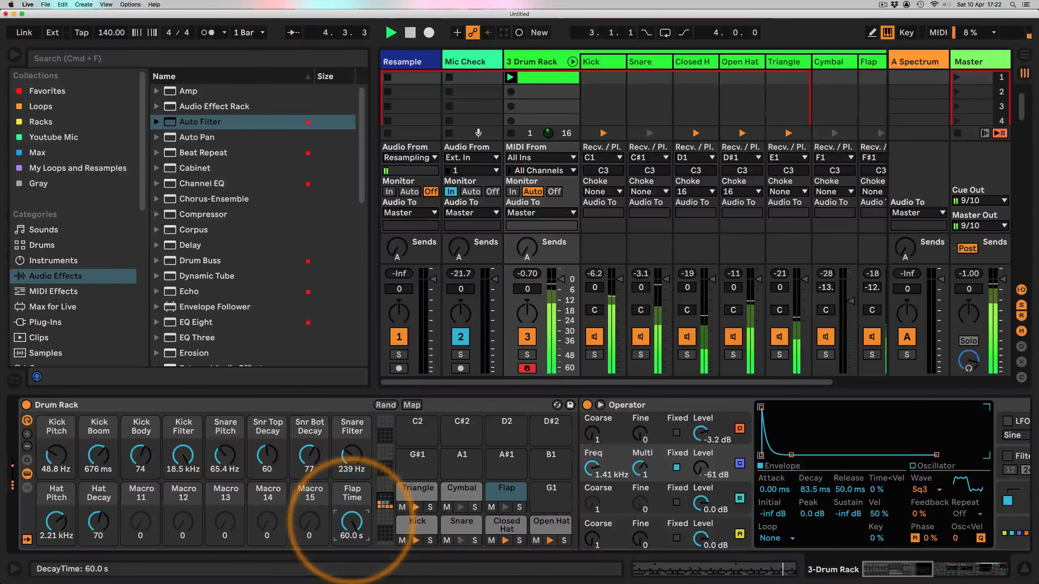
{"action": "left_click_drag", "start_coordinate": [352, 523], "coordinate": [352, 540]}
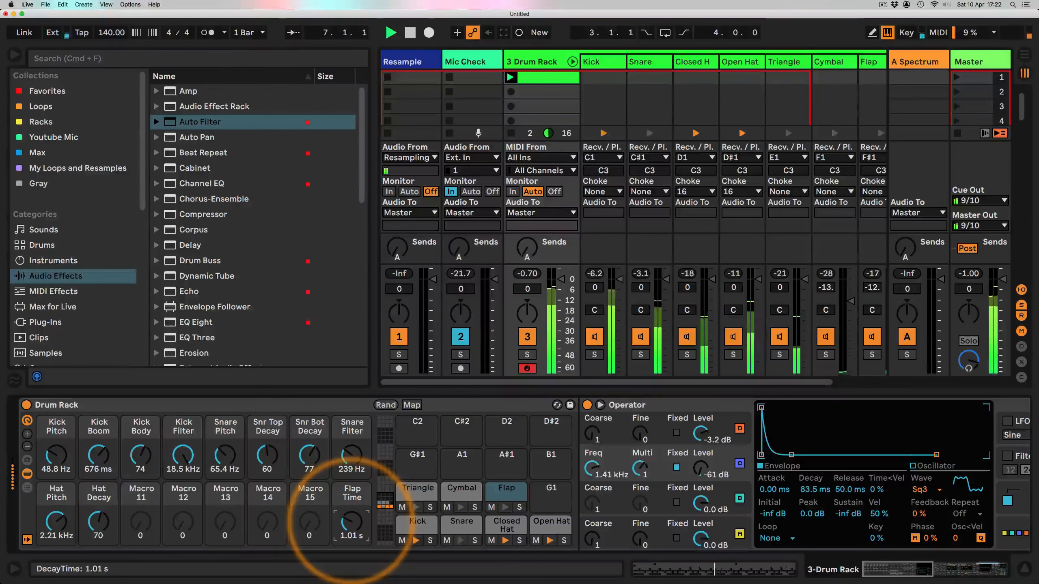
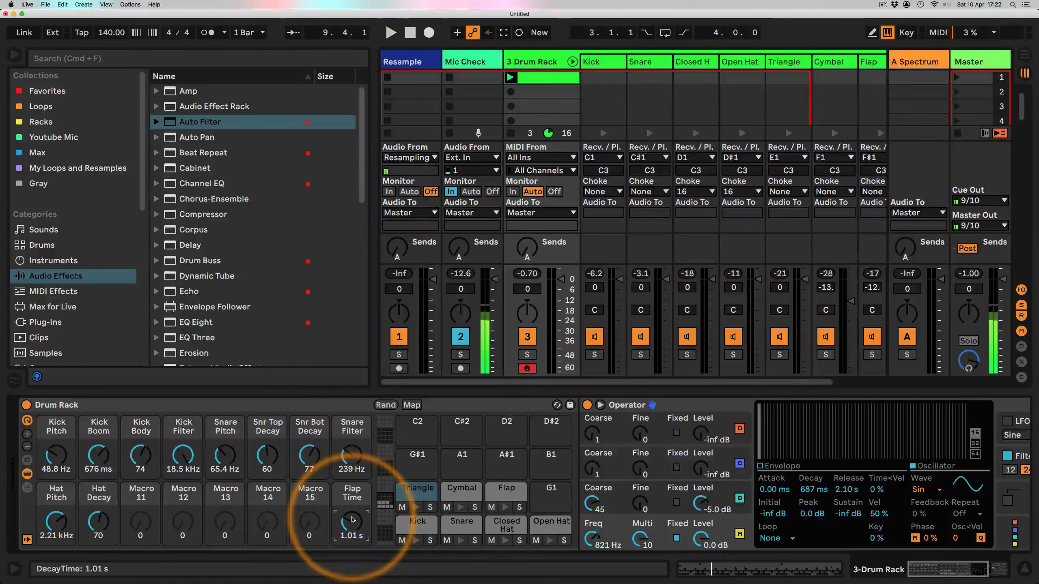
Step: Start playback and raise the Flap Time macro to about 4.85 s
{"action": "key", "text": "space"}
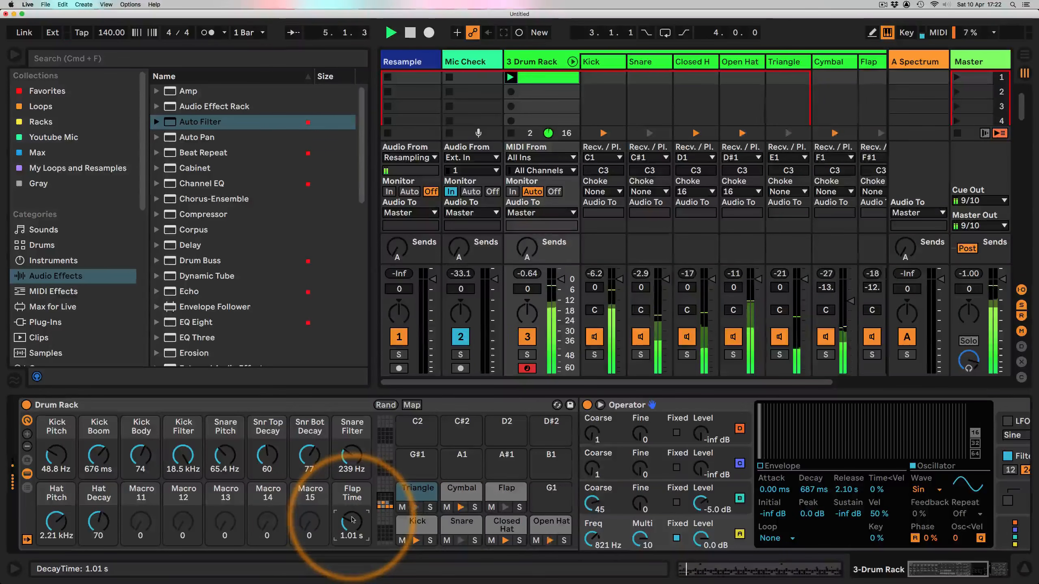
{"action": "left_click_drag", "start_coordinate": [353, 521], "coordinate": [353, 501]}
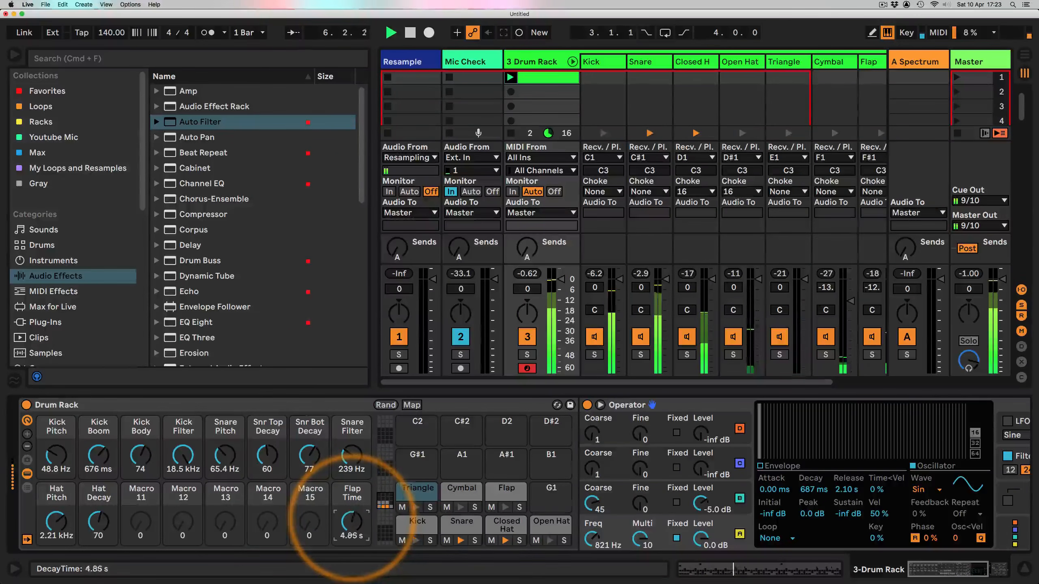
Step: On the Cymbal chain's Operator, set oscillator C to about 637 Hz and oscillator D to about 884 Hz, then stop playback
{"action": "left_click", "coordinate": [460, 493]}
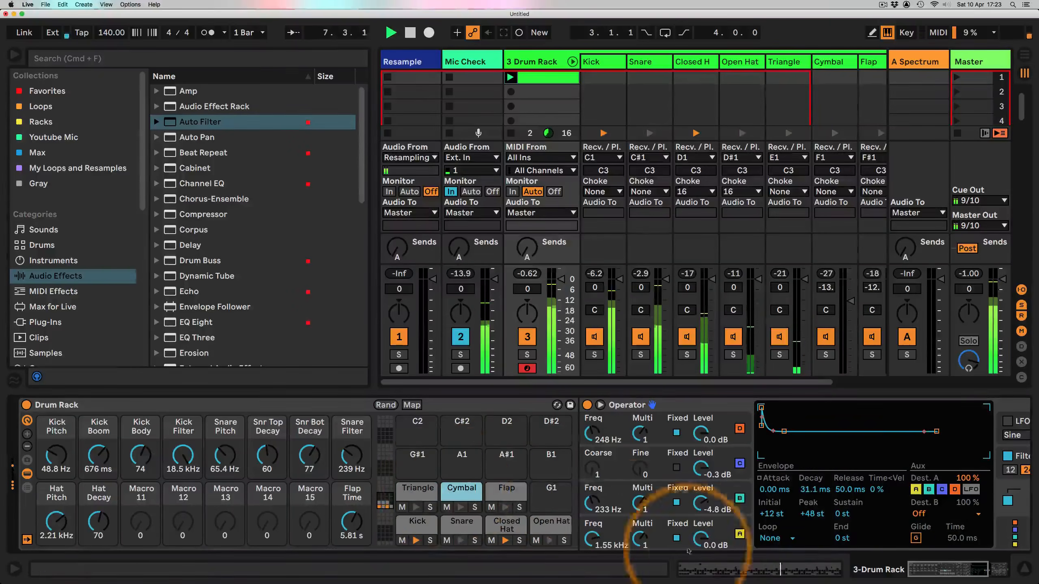
{"action": "left_click_drag", "start_coordinate": [593, 502], "coordinate": [593, 484]}
{"action": "left_click_drag", "start_coordinate": [591, 539], "coordinate": [590, 548]}
{"action": "key", "text": "space"}
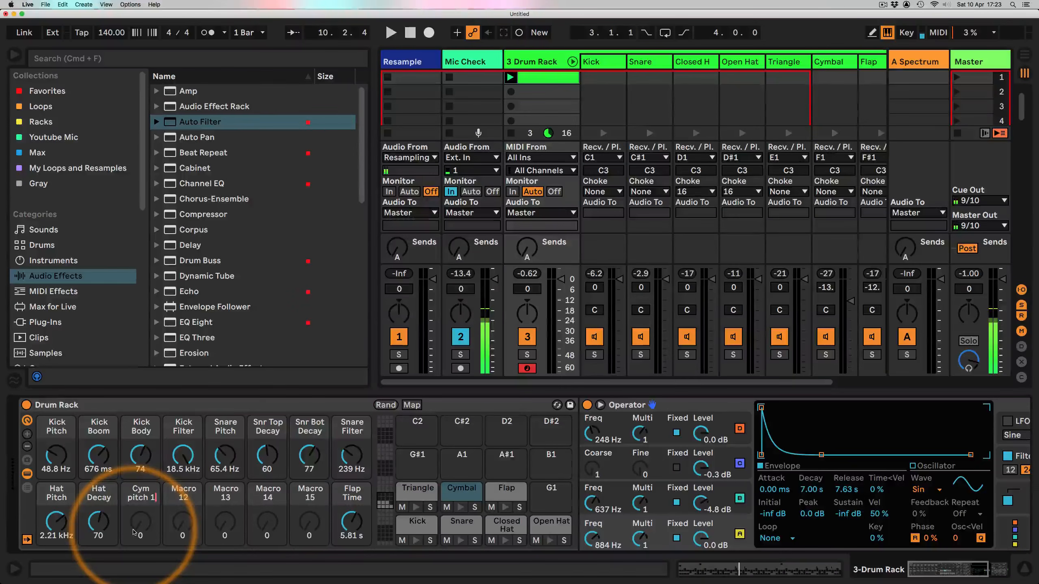
Step: Rename Macro 11 to Cym pitch 1 and Macro 12 to Cym pitch 2
{"action": "type", "text": "Cym pitch 2"}
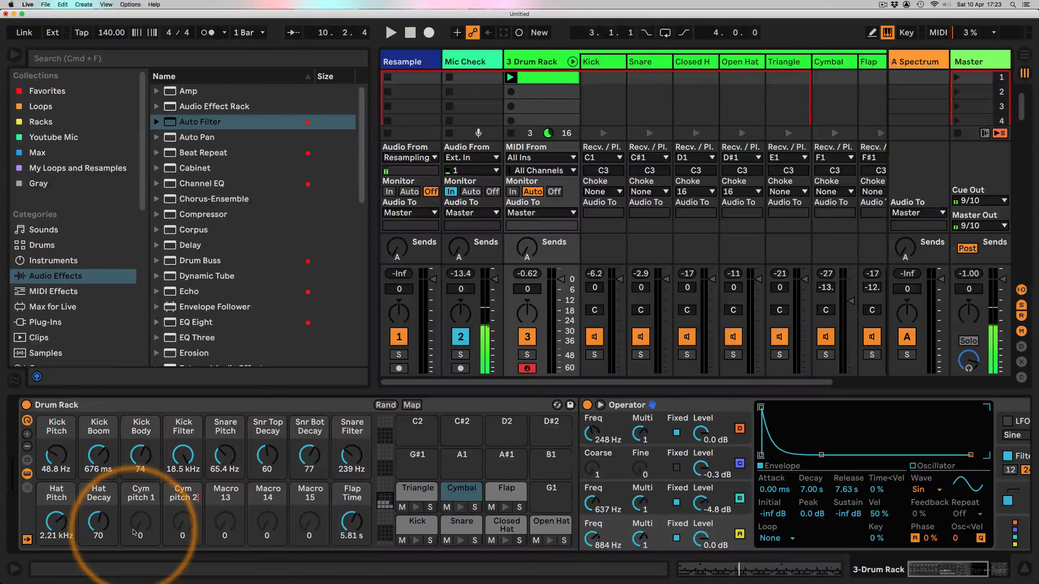
{"action": "left_click", "coordinate": [133, 532]}
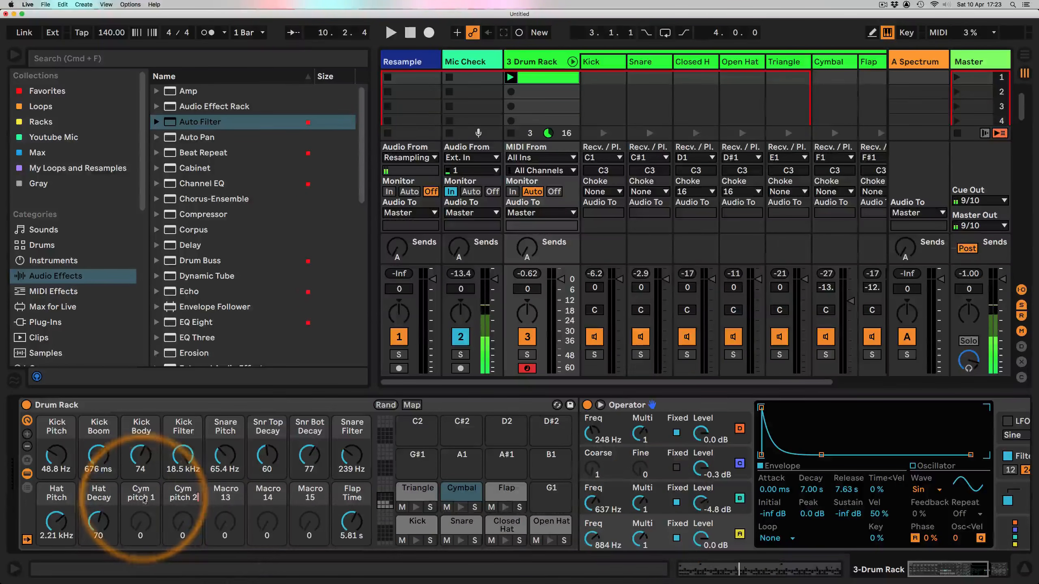
Step: Map the Cymbal Operator's oscillator D frequency to Cym pitch 1 and oscillator C frequency to Cym pitch 2
{"action": "right_click", "coordinate": [590, 538]}
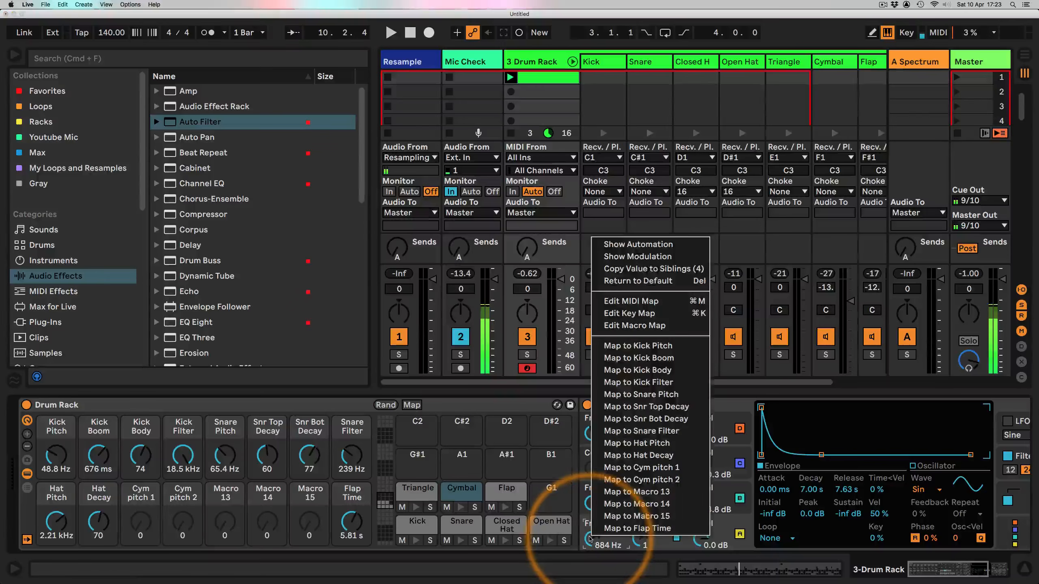
{"action": "left_click", "coordinate": [616, 471]}
{"action": "right_click", "coordinate": [595, 500]}
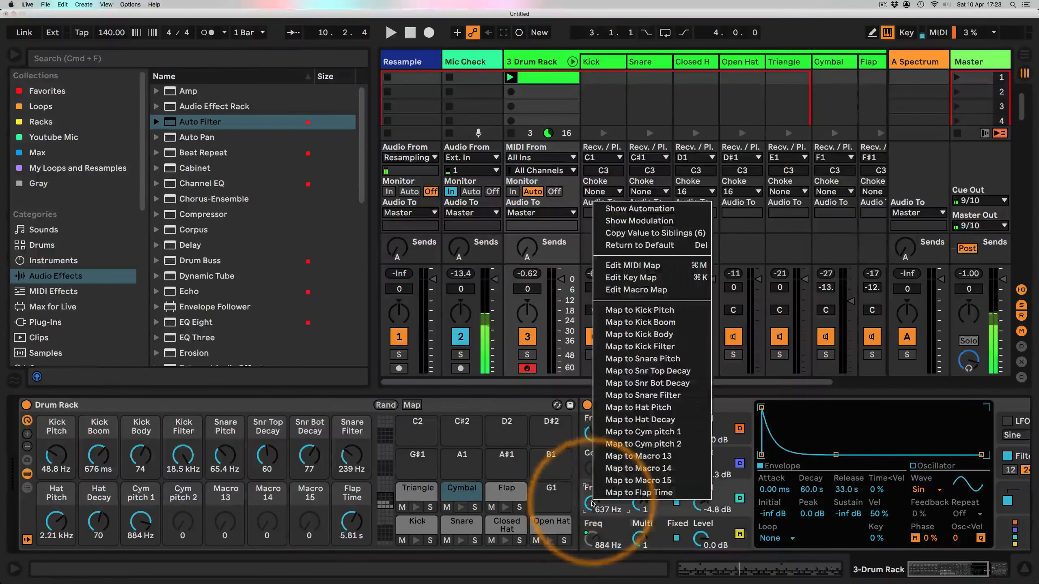
{"action": "left_click", "coordinate": [638, 441]}
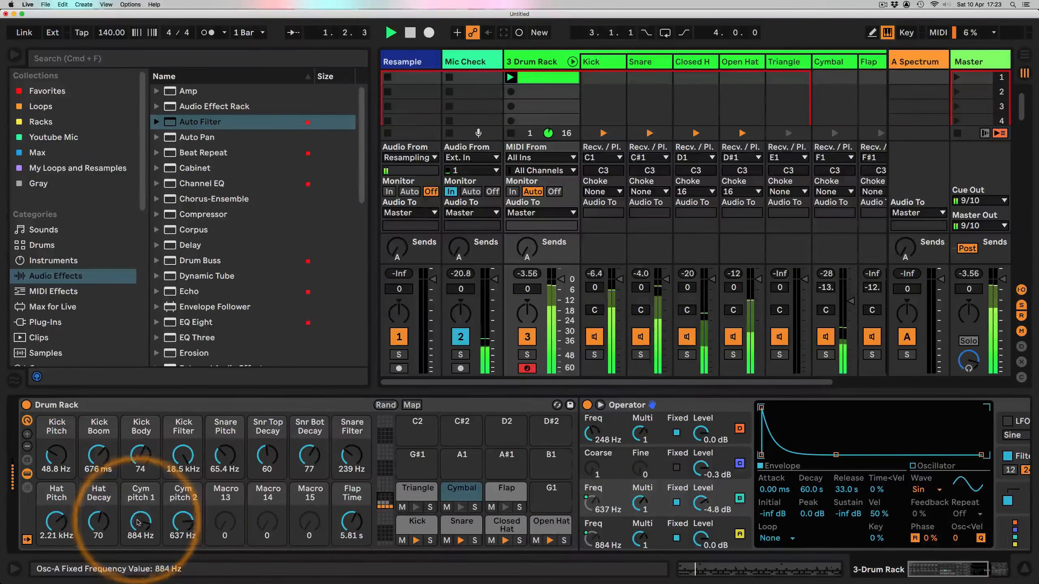
Step: Shorten the drum clip's loop to two bars, ending at 3.1.1
{"action": "double_click", "coordinate": [542, 79]}
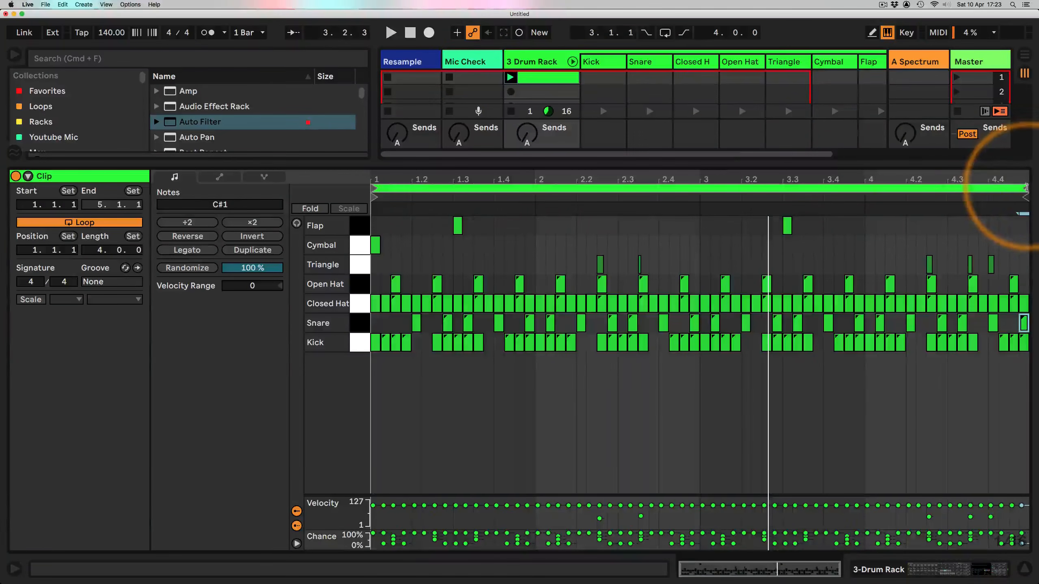
{"action": "left_click_drag", "start_coordinate": [1025, 188], "coordinate": [699, 188]}
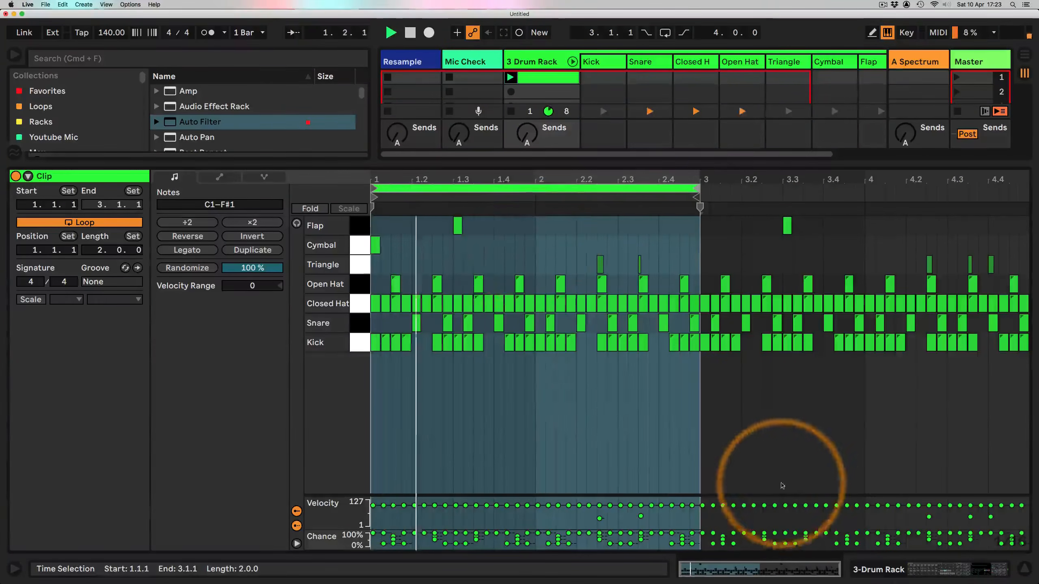
{"action": "left_click", "coordinate": [949, 569]}
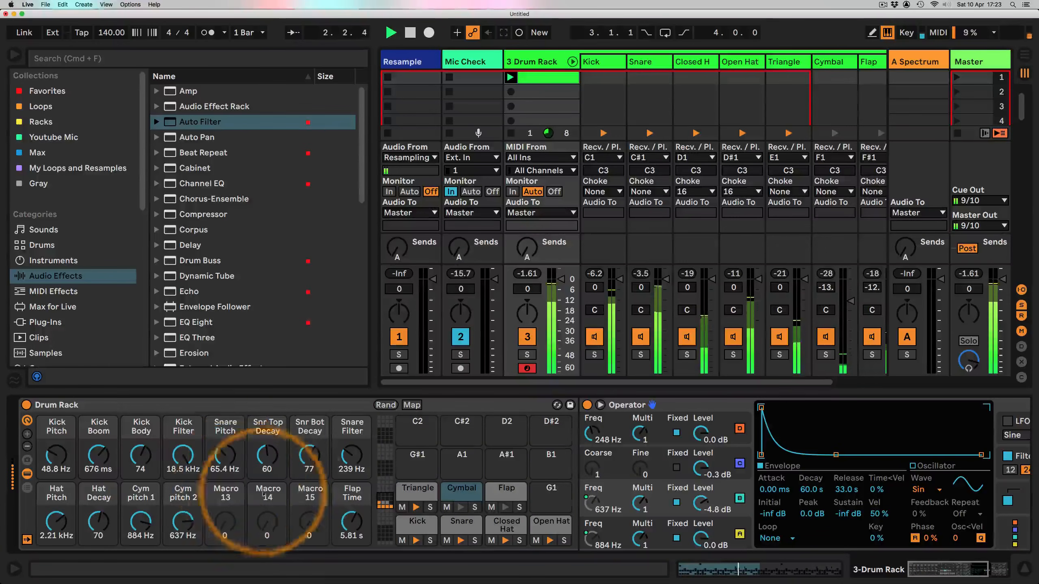
Step: Set Flap Time to 200 ms, lower Cym pitch 1, and set the cymbal's oscillator A frequency to about 94.5 Hz
{"action": "mouse_move", "coordinate": [339, 509]}
{"action": "left_mouse_down"}
{"action": "mouse_move", "coordinate": [339, 532]}
{"action": "mouse_move", "coordinate": [339, 507]}
{"action": "left_mouse_up"}
{"action": "mouse_move", "coordinate": [140, 507]}
{"action": "left_mouse_down"}
{"action": "mouse_move", "coordinate": [137, 519]}
{"action": "mouse_move", "coordinate": [184, 528]}
{"action": "mouse_move", "coordinate": [138, 525]}
{"action": "left_mouse_up"}
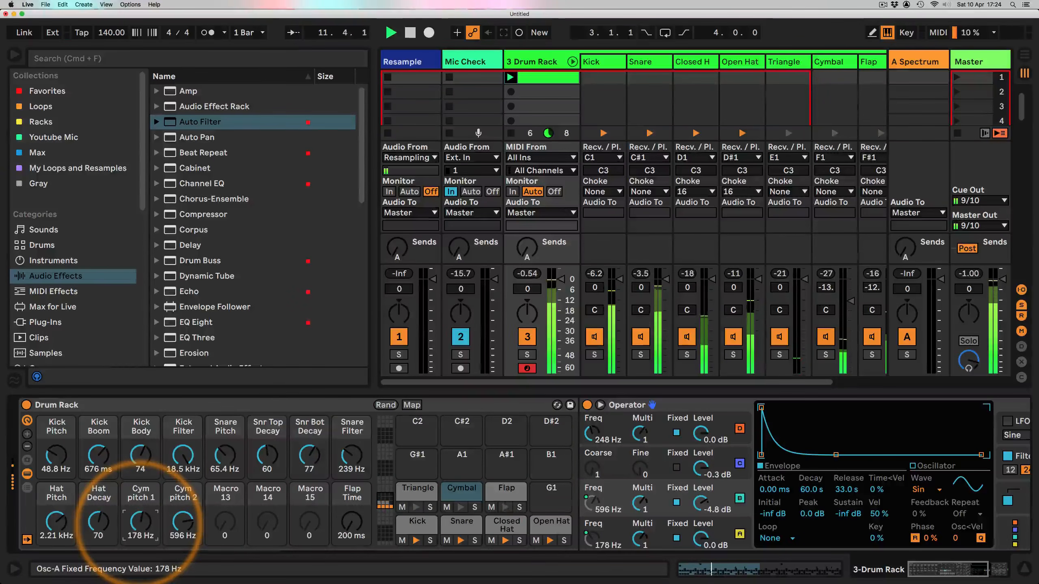
{"action": "left_click_drag", "start_coordinate": [592, 435], "coordinate": [592, 439]}
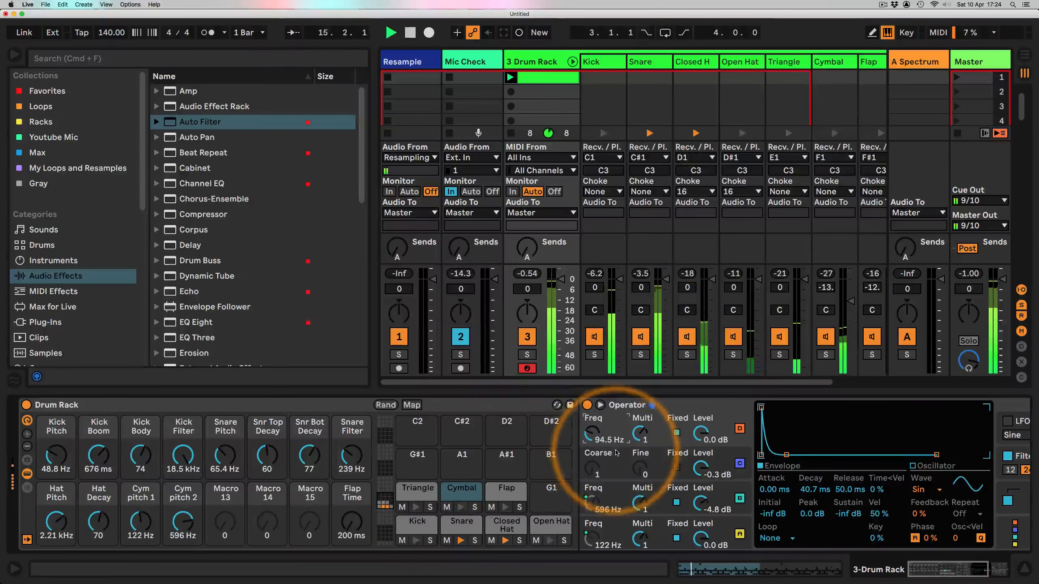
Step: Add a Frequency Shifter after the Cymbal chain's effects and set it to Ring mode at about 1.36 kHz during playback
{"action": "scroll", "coordinate": [617, 453], "scroll_direction": "right", "scroll_amount": 5}
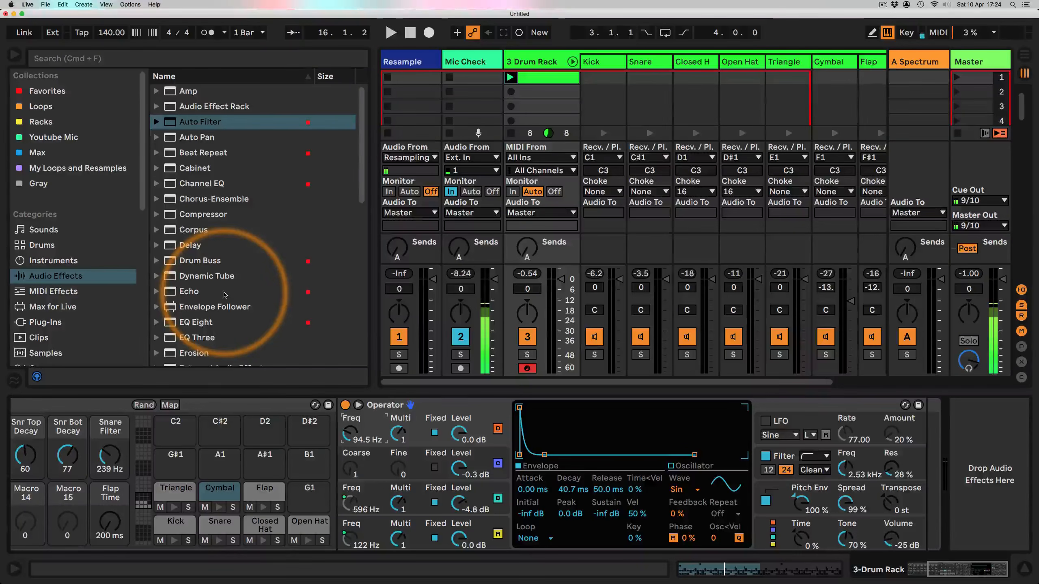
{"action": "scroll", "coordinate": [218, 278], "scroll_direction": "down", "scroll_amount": 5}
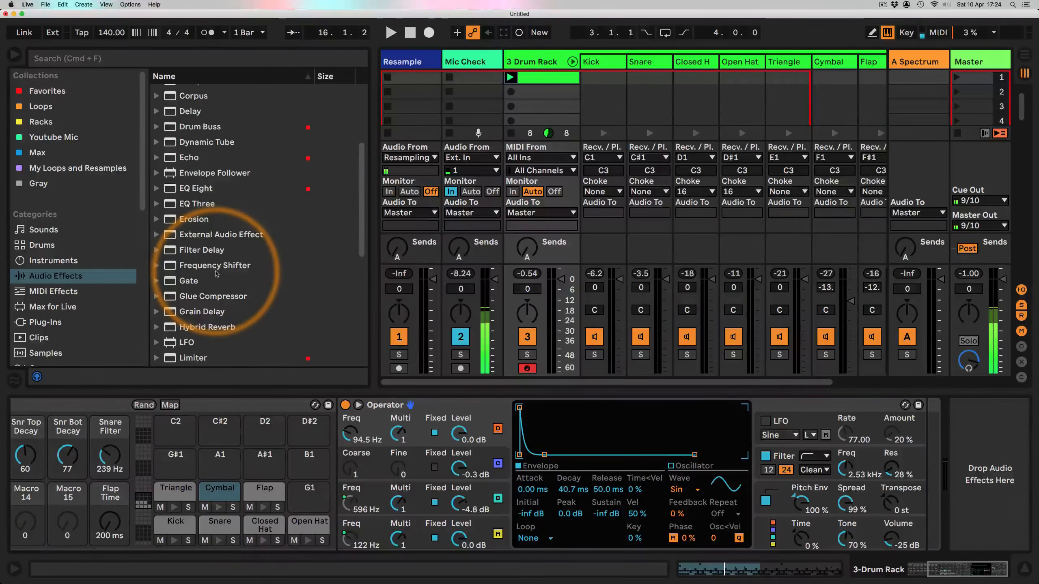
{"action": "left_click_drag", "start_coordinate": [214, 265], "coordinate": [894, 460]}
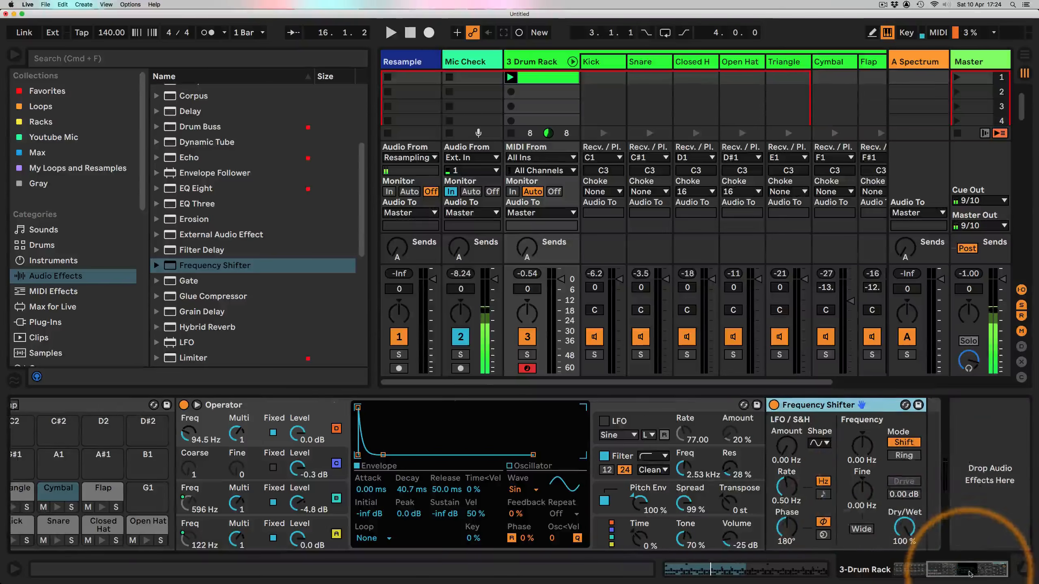
{"action": "key", "text": "space"}
{"action": "left_click", "coordinate": [903, 455]}
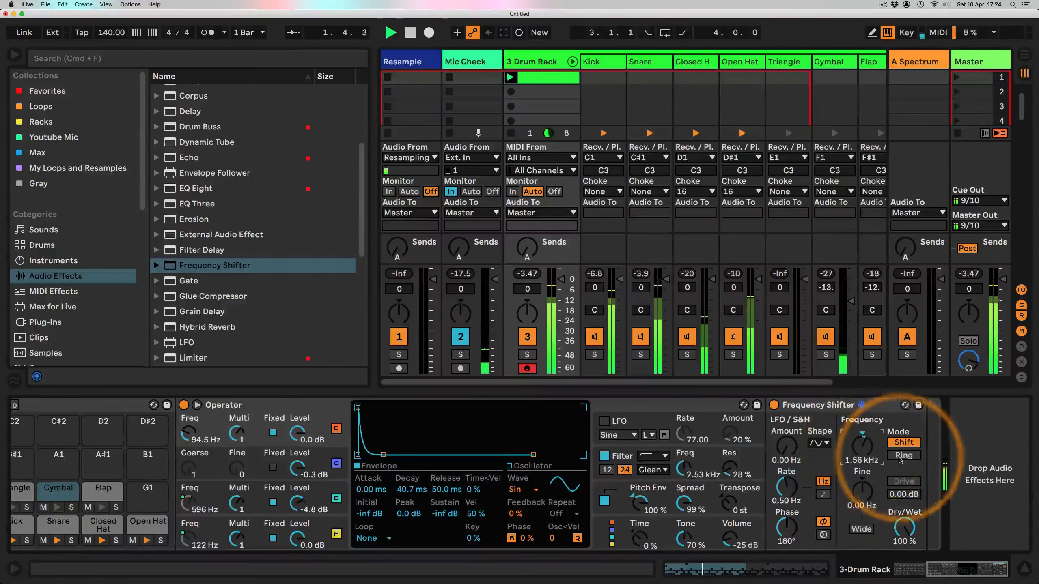
{"action": "mouse_move", "coordinate": [862, 458]}
{"action": "left_mouse_down"}
{"action": "mouse_move", "coordinate": [869, 450]}
{"action": "mouse_move", "coordinate": [868, 479]}
{"action": "mouse_move", "coordinate": [864, 451]}
{"action": "left_mouse_up"}
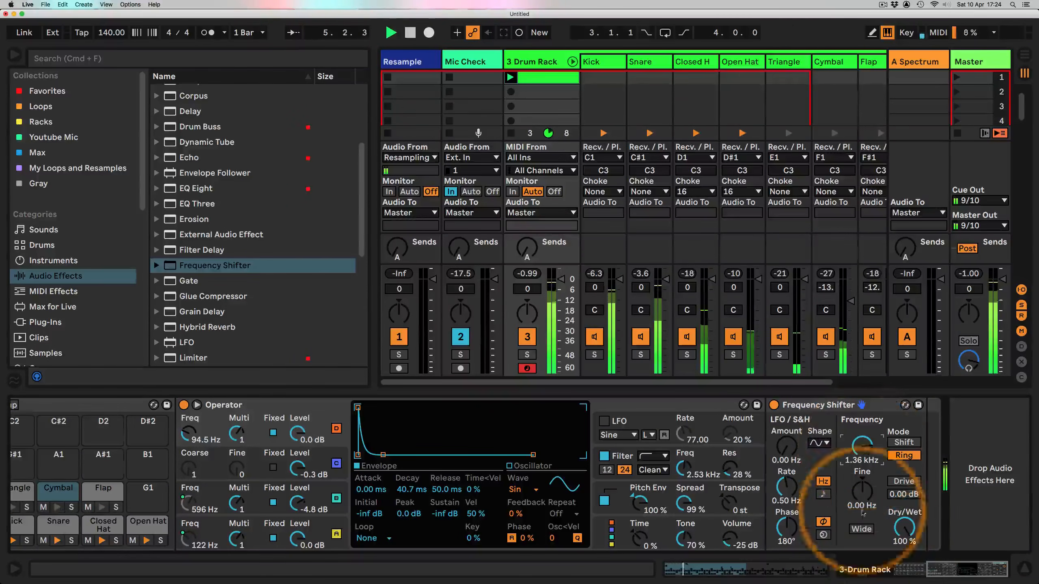
Step: Set Cym pitch 1 to about 46.8 Hz and Cym pitch 2 to about 526 Hz
{"action": "left_click", "coordinate": [907, 569]}
{"action": "left_click_drag", "start_coordinate": [140, 522], "coordinate": [183, 526]}
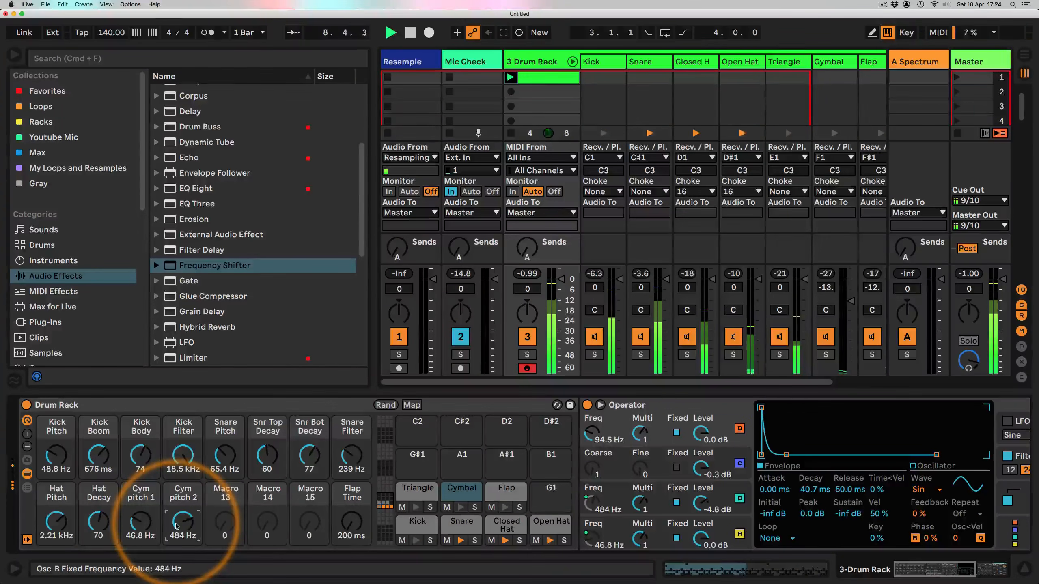
{"action": "left_click_drag", "start_coordinate": [183, 522], "coordinate": [182, 519]}
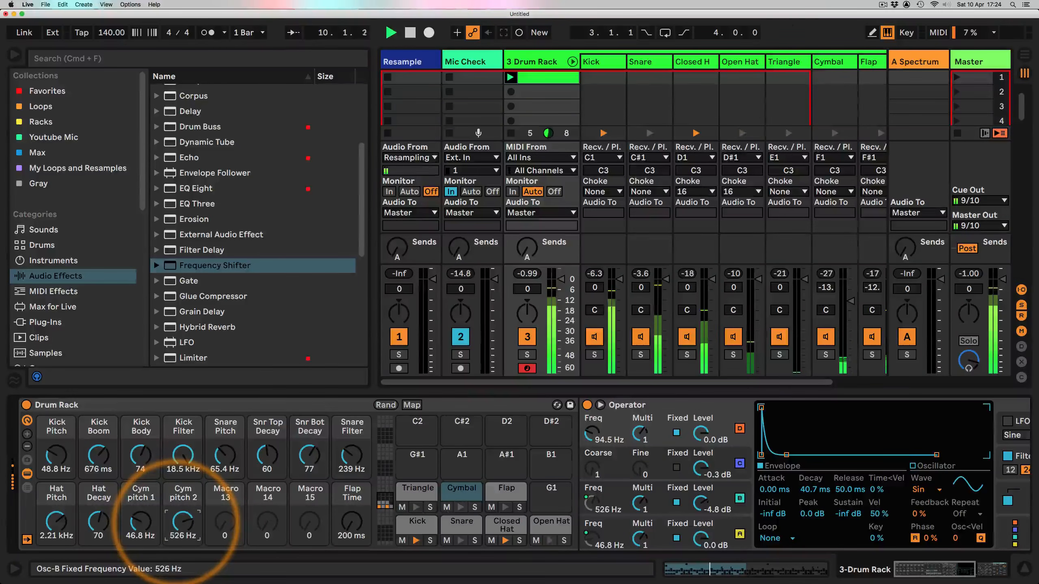
Step: Stop playback and delete the Frequency Shifter from the Cymbal chain
{"action": "scroll", "coordinate": [281, 493], "scroll_direction": "right", "scroll_amount": 10}
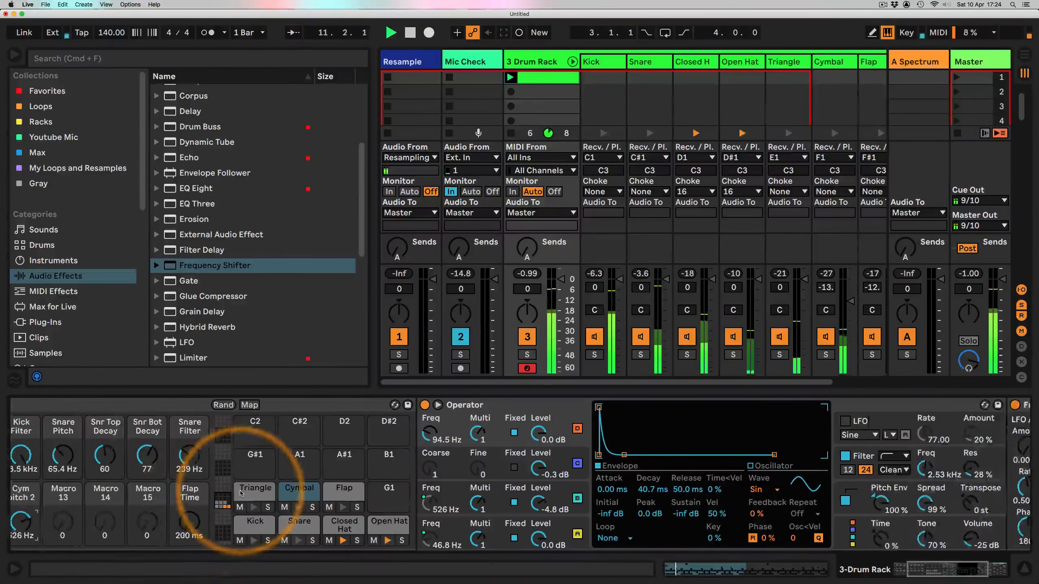
{"action": "key", "text": "space"}
{"action": "left_click", "coordinate": [813, 407]}
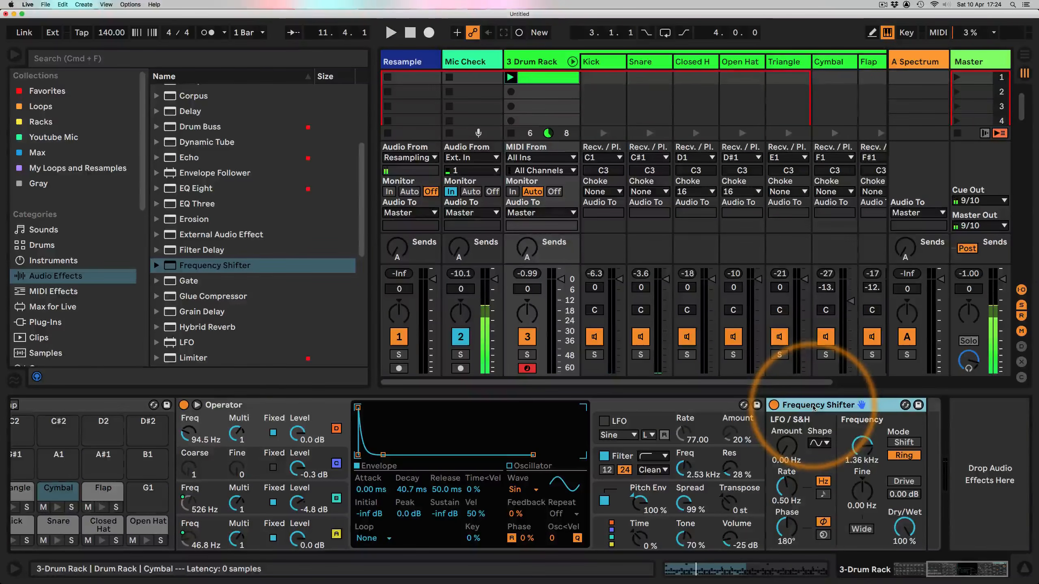
{"action": "key", "text": "Delete"}
{"action": "scroll", "coordinate": [512, 471], "scroll_direction": "left", "scroll_amount": 8}
{"action": "key", "text": "space"}
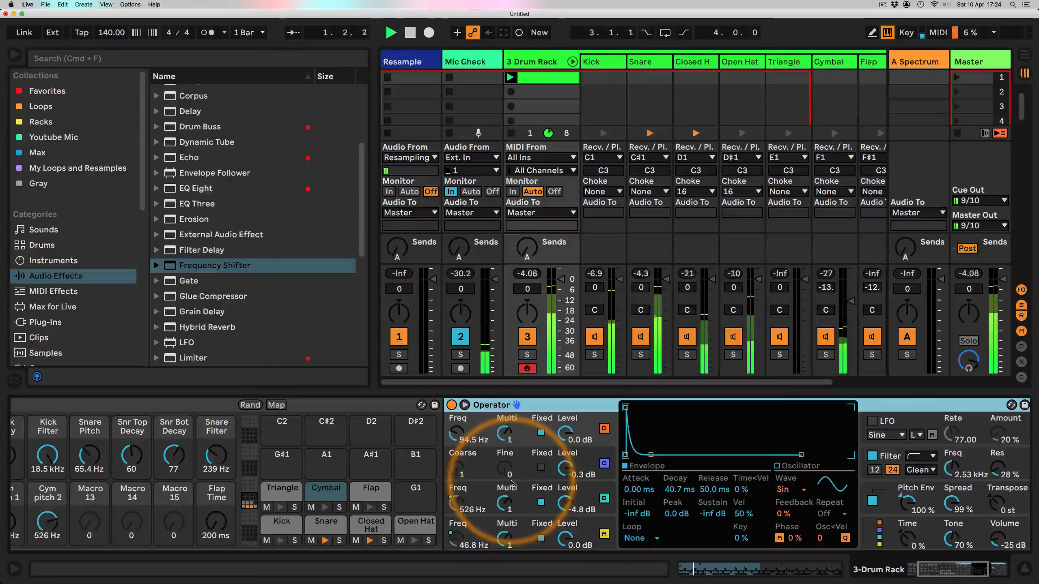
{"action": "scroll", "coordinate": [297, 477], "scroll_direction": "left", "scroll_amount": 5}
{"action": "key", "text": "space"}
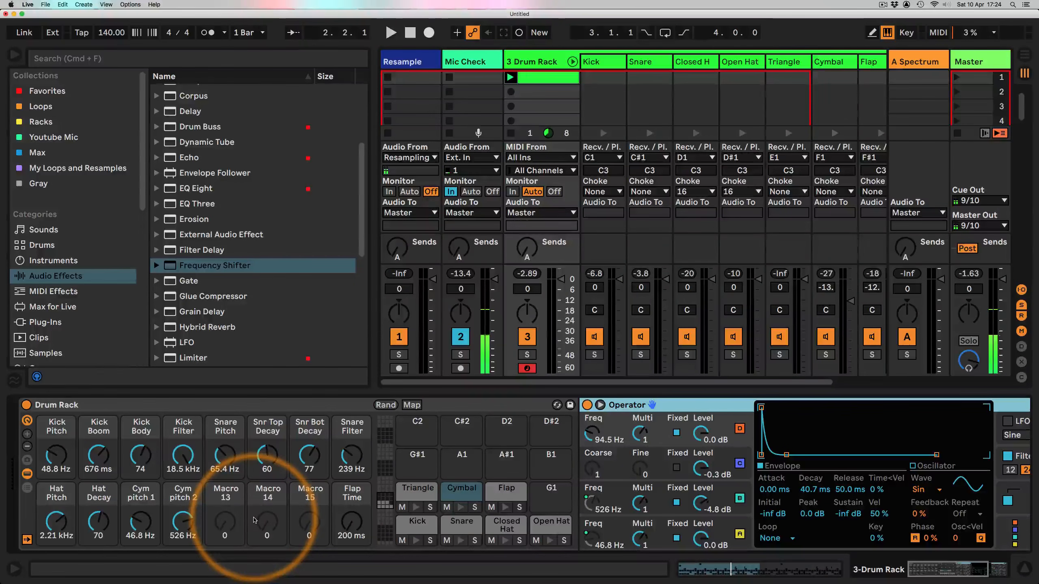
{"action": "scroll", "coordinate": [227, 221], "scroll_direction": "up", "scroll_amount": 3}
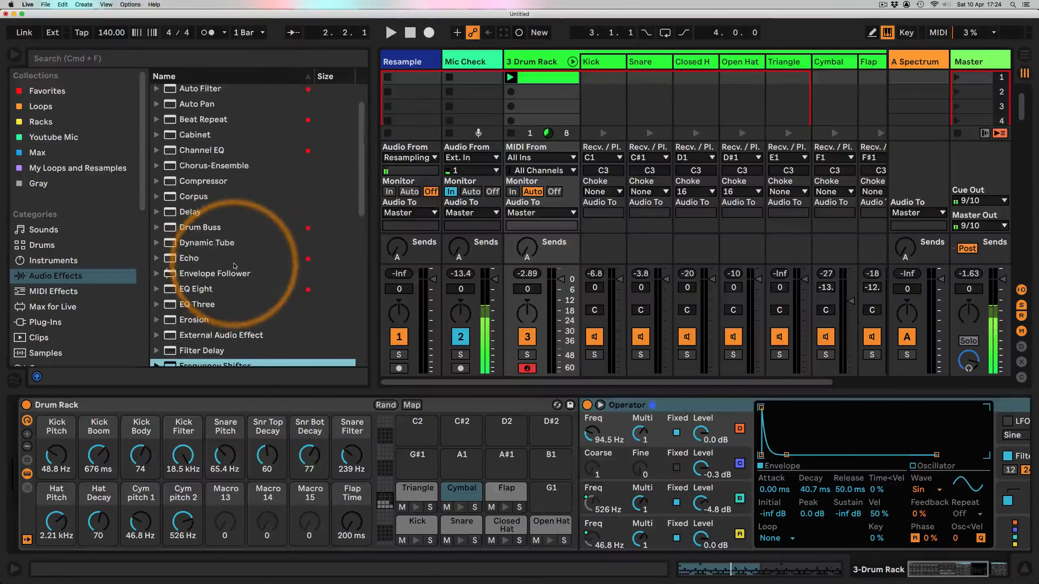
{"action": "left_click", "coordinate": [935, 570]}
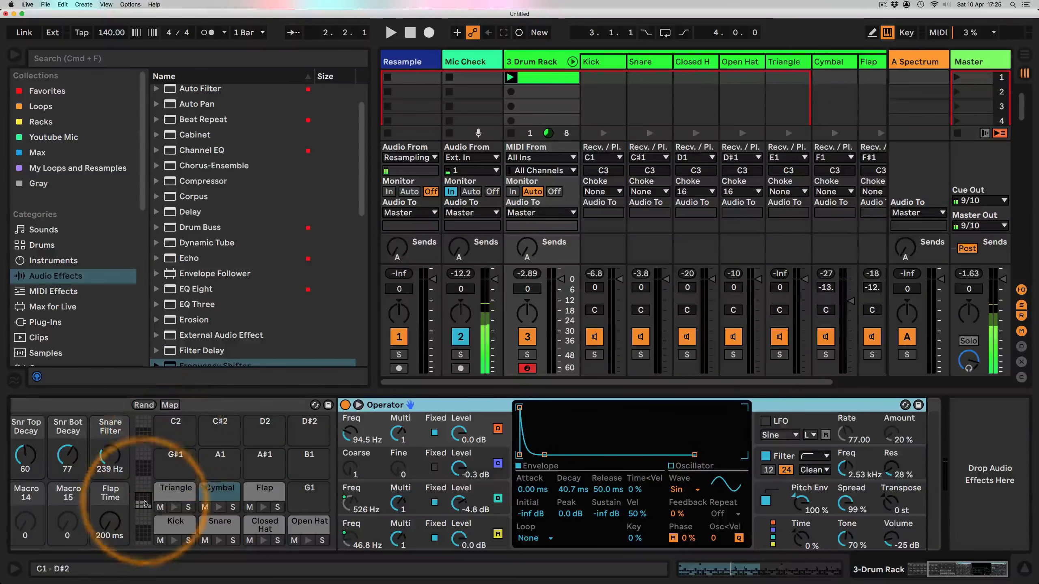
{"action": "left_click_drag", "start_coordinate": [949, 568], "coordinate": [867, 572]}
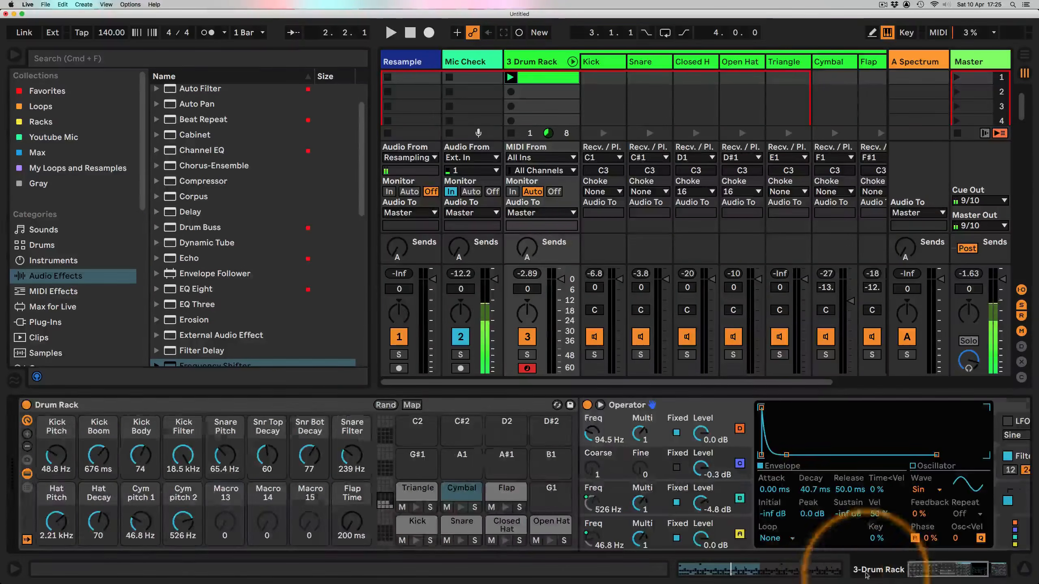
Step: Show the Drum Rack's chain list and return chains, then create a return chain named Drum Buss
{"action": "left_click", "coordinate": [27, 488]}
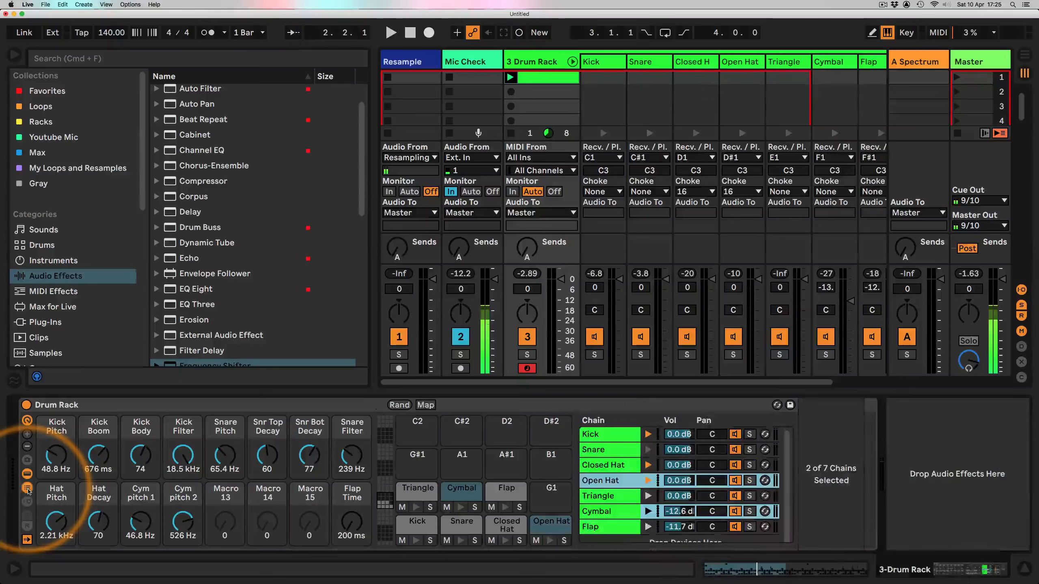
{"action": "left_click", "coordinate": [27, 501]}
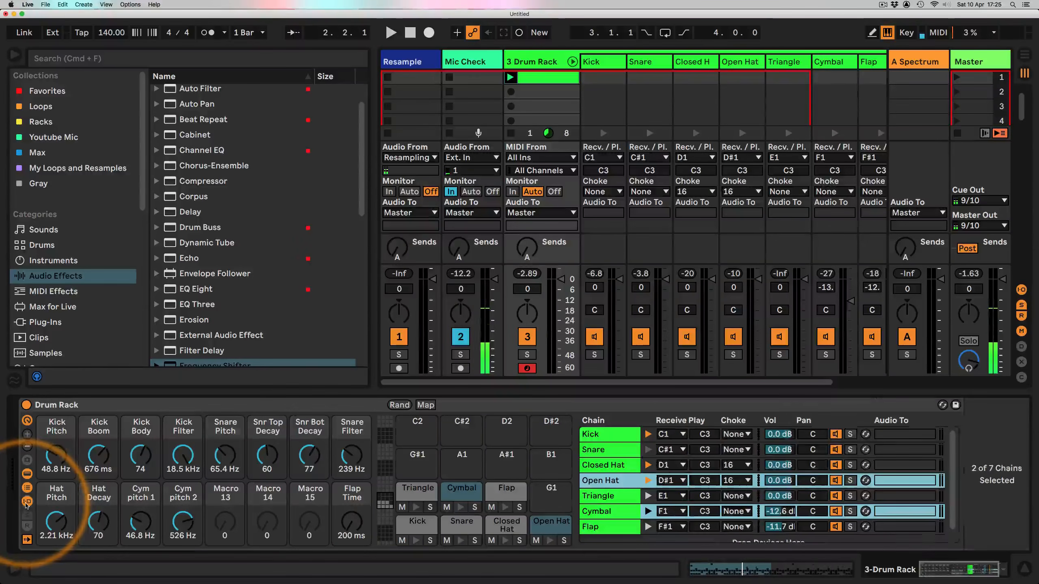
{"action": "left_click", "coordinate": [598, 545]}
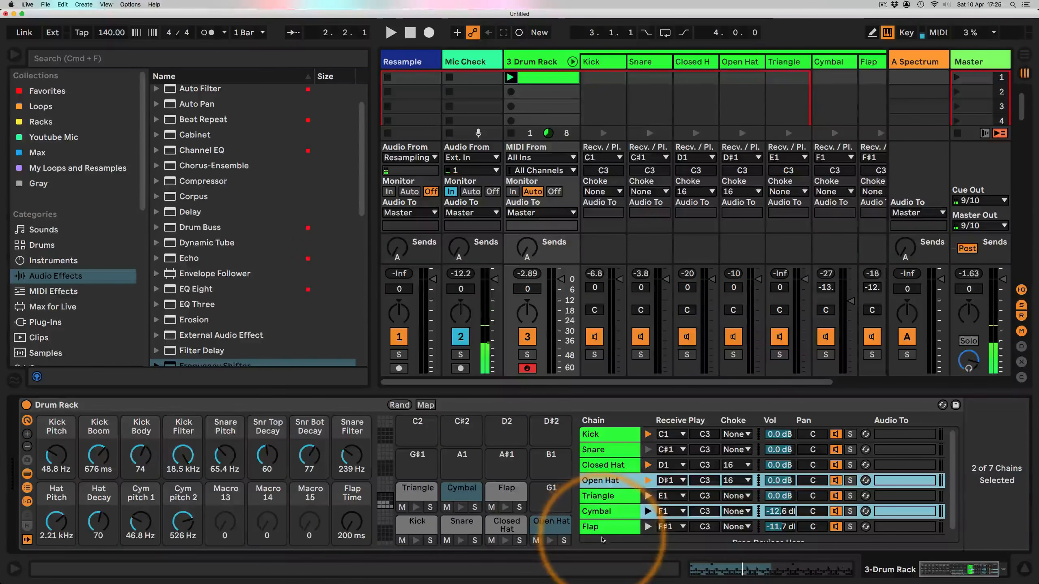
{"action": "scroll", "coordinate": [664, 491], "scroll_direction": "down", "scroll_amount": 1}
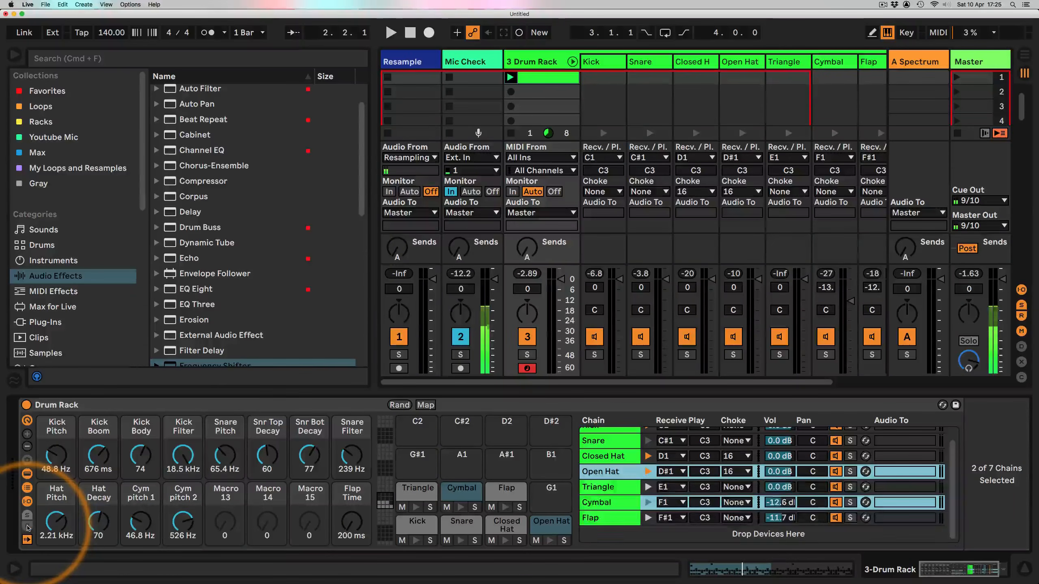
{"action": "left_click", "coordinate": [27, 528]}
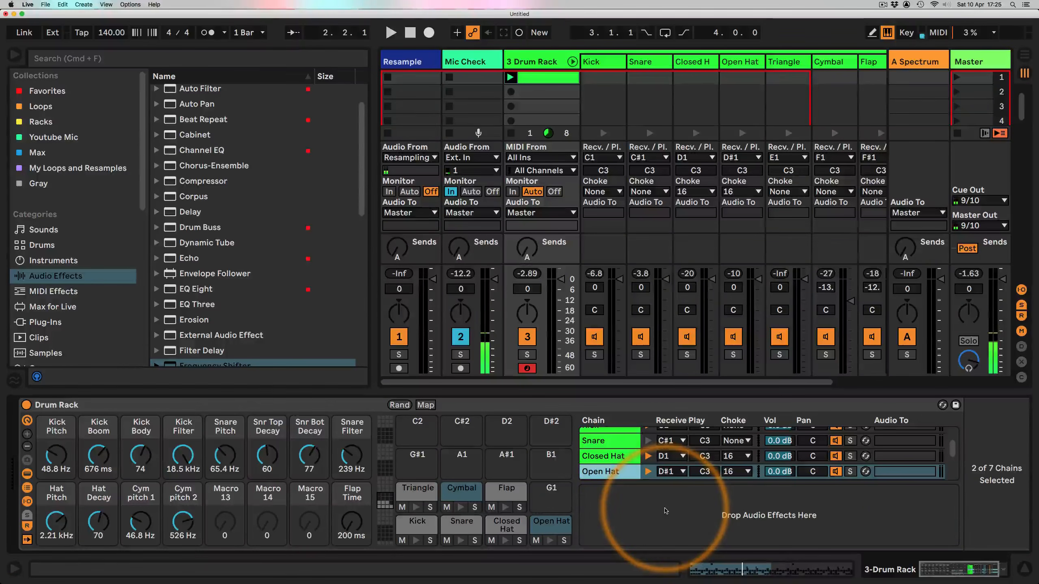
{"action": "right_click", "coordinate": [666, 511]}
{"action": "left_click", "coordinate": [674, 551]}
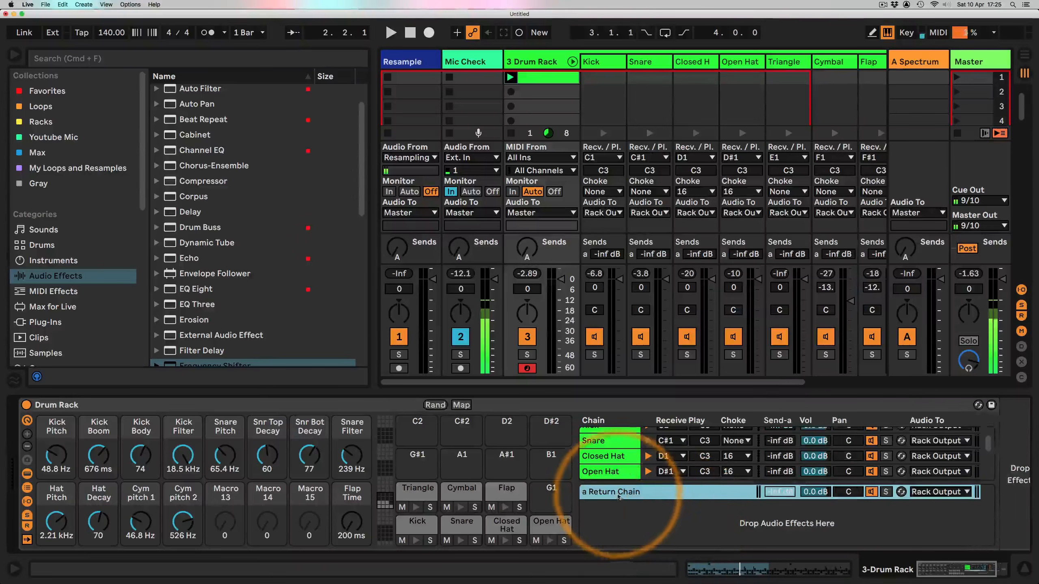
{"action": "key", "text": "super+r"}
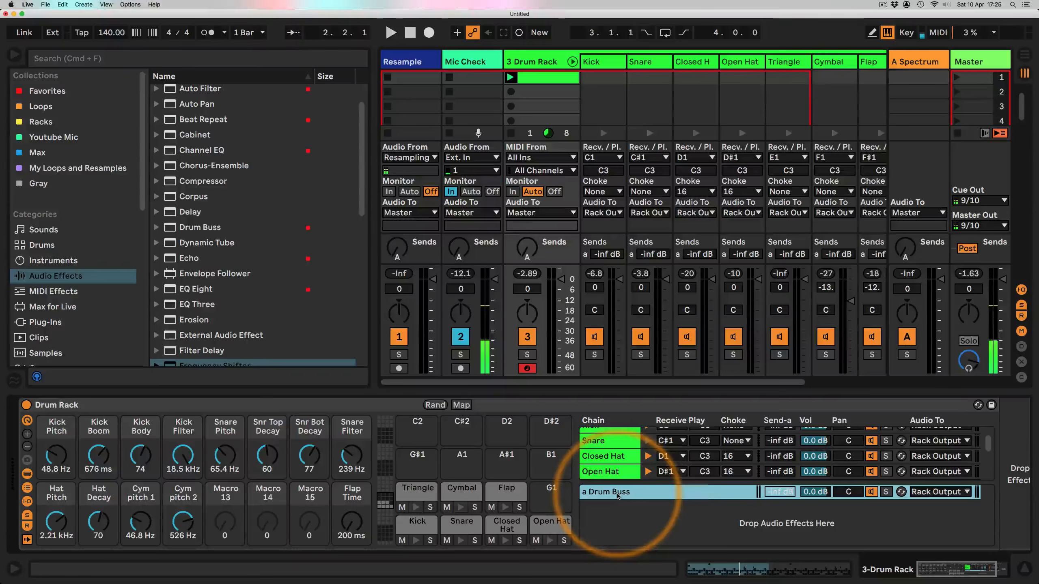
Step: Route the outputs of all drum chains to the Drum Buss return chain
{"action": "left_click_drag", "start_coordinate": [623, 489], "coordinate": [626, 517]}
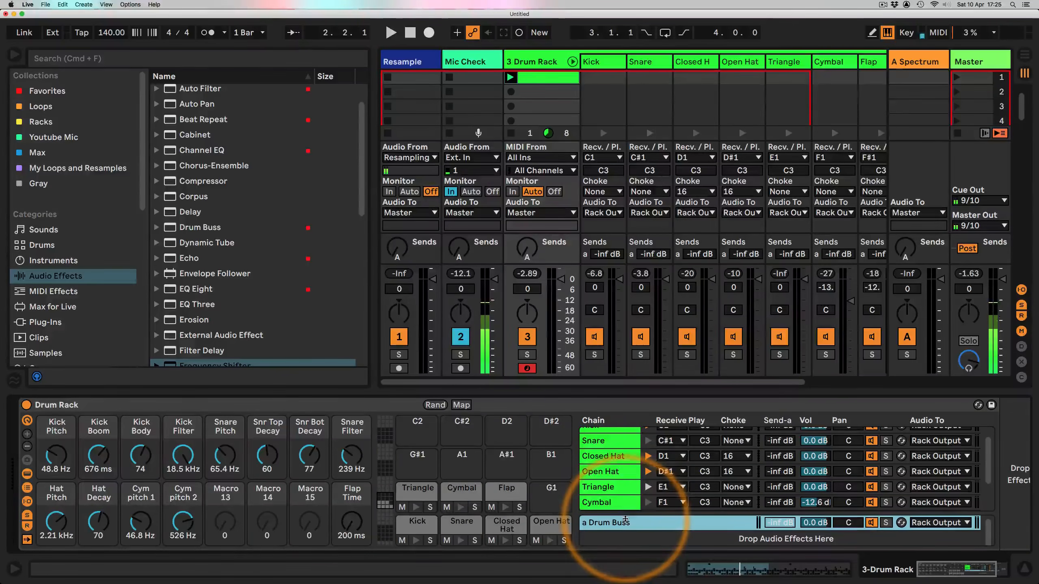
{"action": "scroll", "coordinate": [624, 493], "scroll_direction": "down", "scroll_amount": 3}
{"action": "left_click", "coordinate": [608, 490]}
{"action": "scroll", "coordinate": [609, 485], "scroll_direction": "up", "scroll_amount": 3}
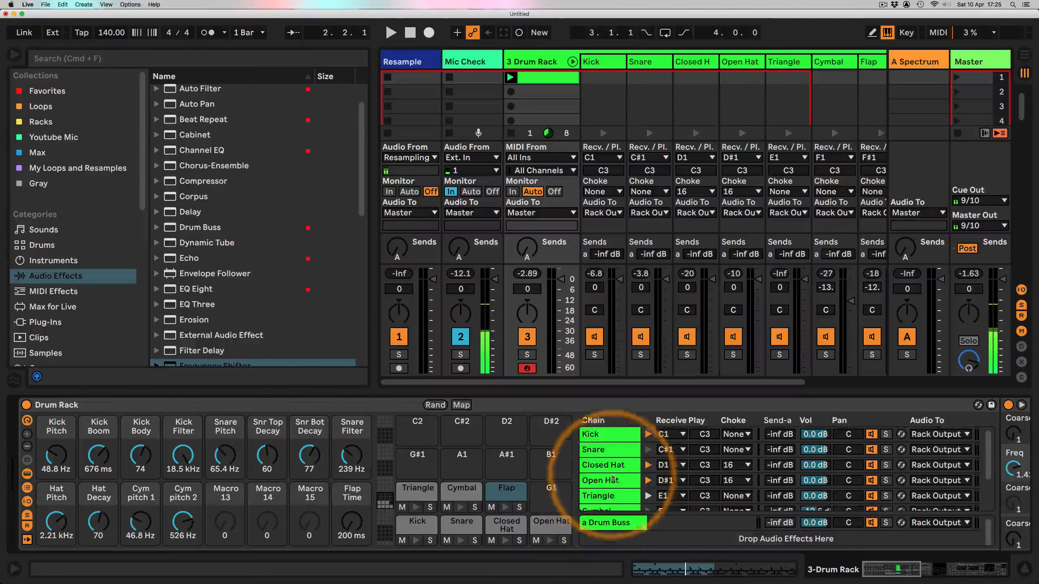
{"action": "key", "text": "super+a"}
{"action": "left_click", "coordinate": [934, 435]}
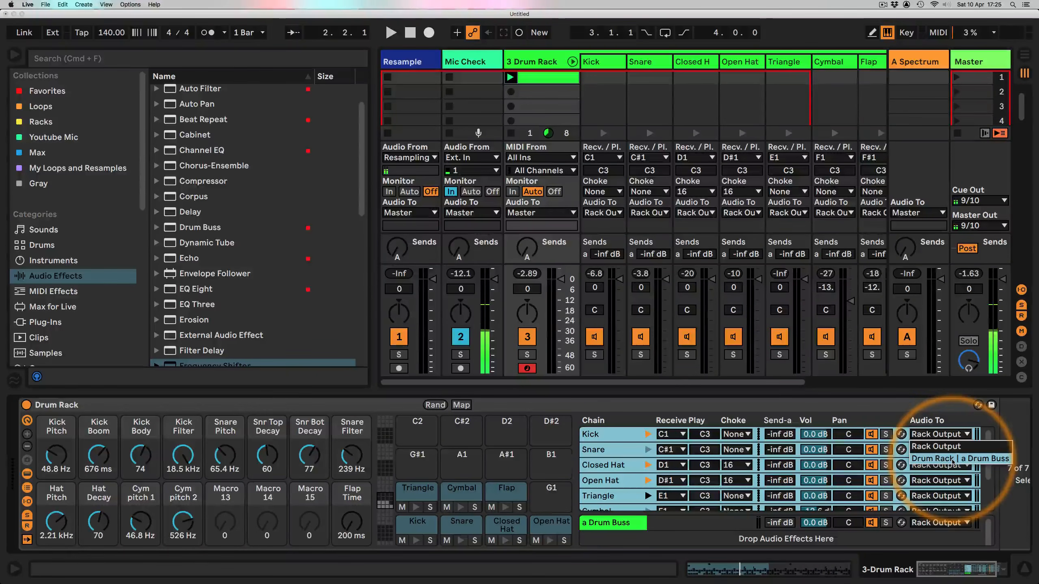
{"action": "left_click", "coordinate": [952, 459]}
Step: Select the Drum Buss return chain, audition the beat briefly, and add a Drum Buss effect to it
{"action": "left_click", "coordinate": [911, 572]}
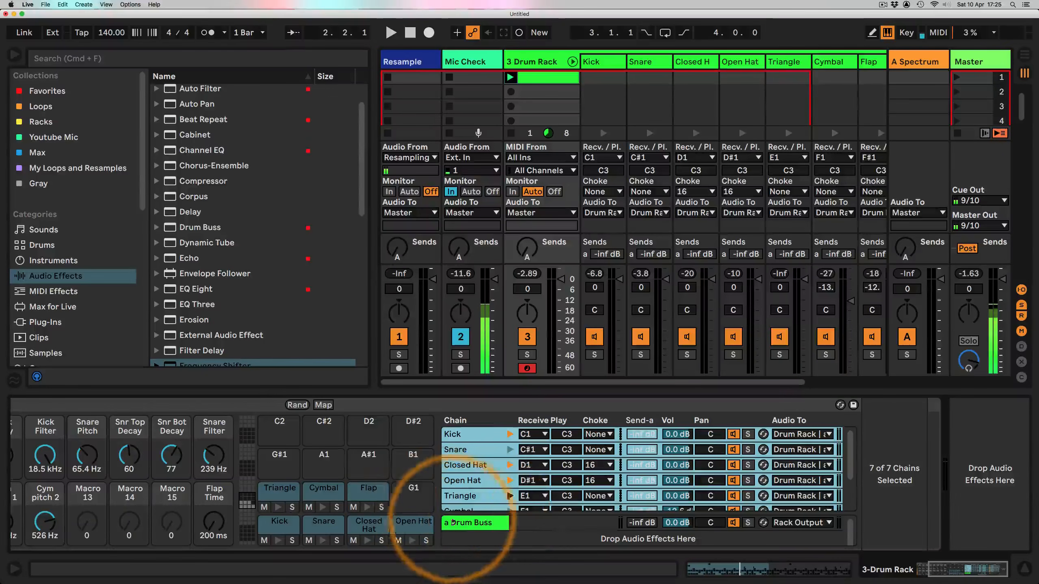
{"action": "left_click", "coordinate": [473, 523]}
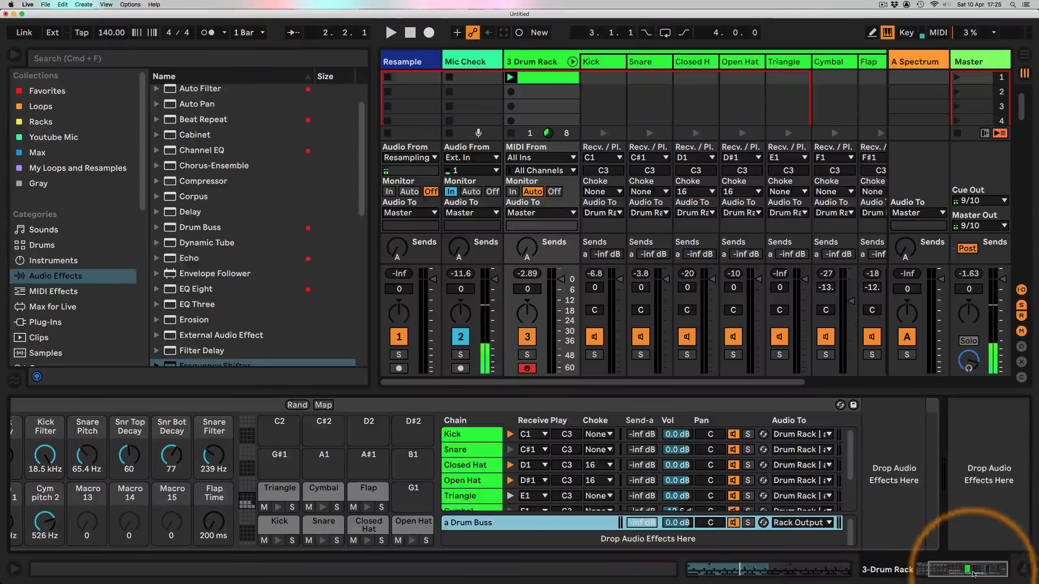
{"action": "key", "text": "space"}
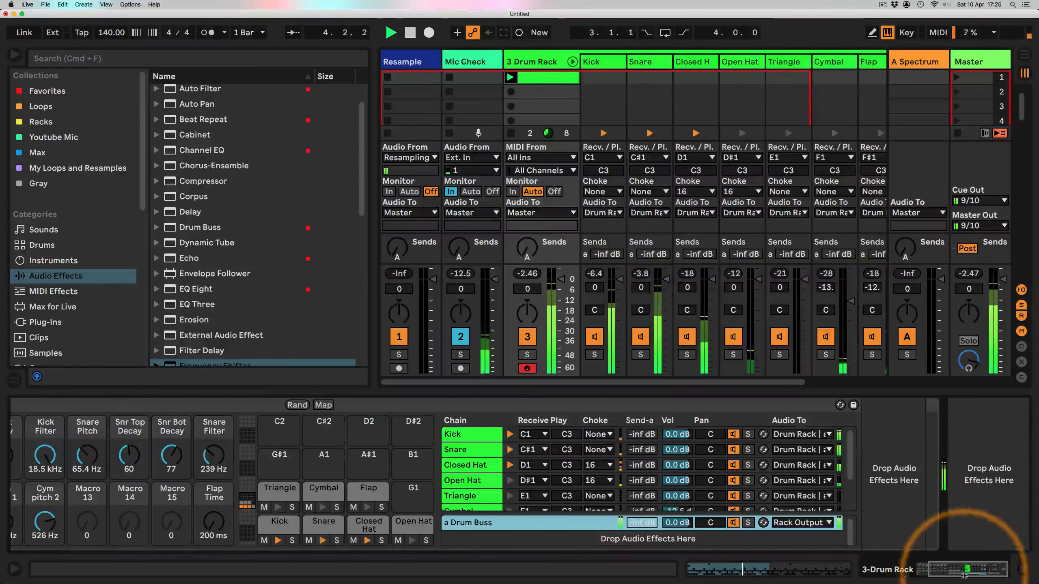
{"action": "key", "text": "space"}
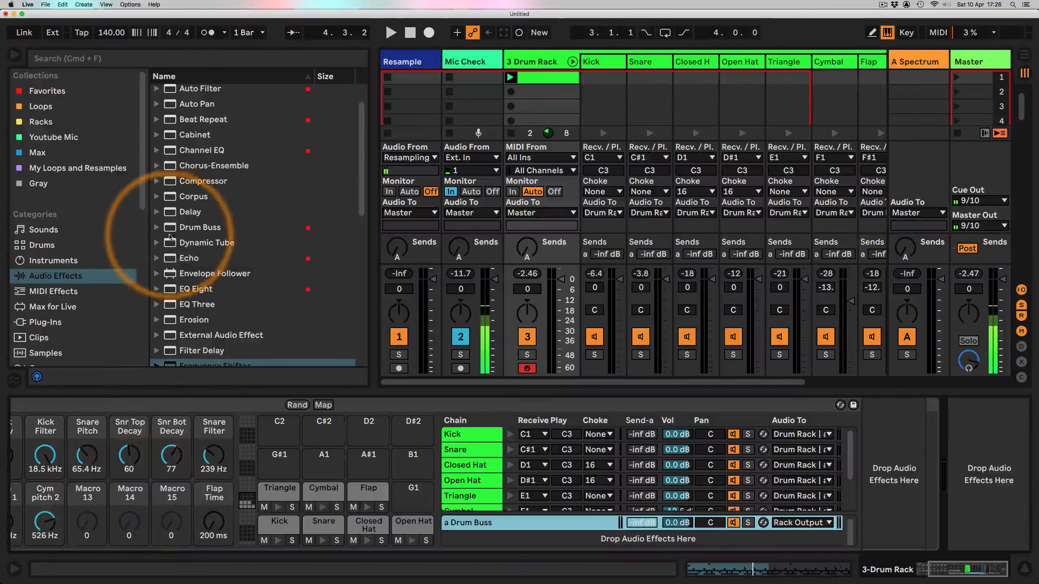
{"action": "left_click", "coordinate": [192, 228]}
{"action": "left_click_drag", "start_coordinate": [400, 334], "coordinate": [896, 475]}
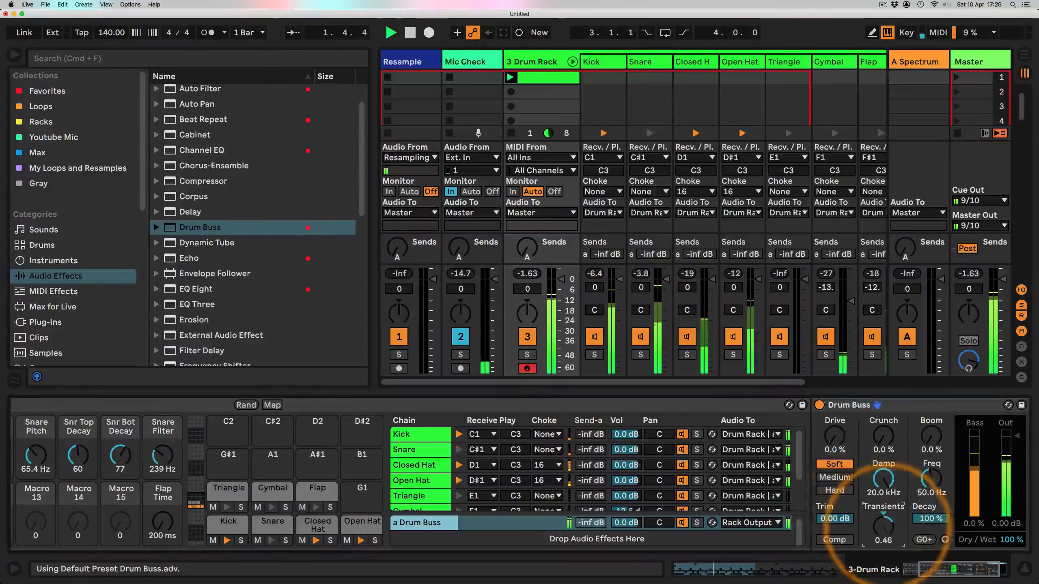
Step: Set the Drum Buss Transients to about 0.03 and switch on Comp, then stop playback
{"action": "mouse_move", "coordinate": [884, 528]}
{"action": "left_mouse_down"}
{"action": "mouse_move", "coordinate": [884, 515]}
{"action": "mouse_move", "coordinate": [886, 563]}
{"action": "mouse_move", "coordinate": [883, 503]}
{"action": "mouse_move", "coordinate": [884, 543]}
{"action": "left_mouse_up"}
{"action": "left_click", "coordinate": [834, 539]}
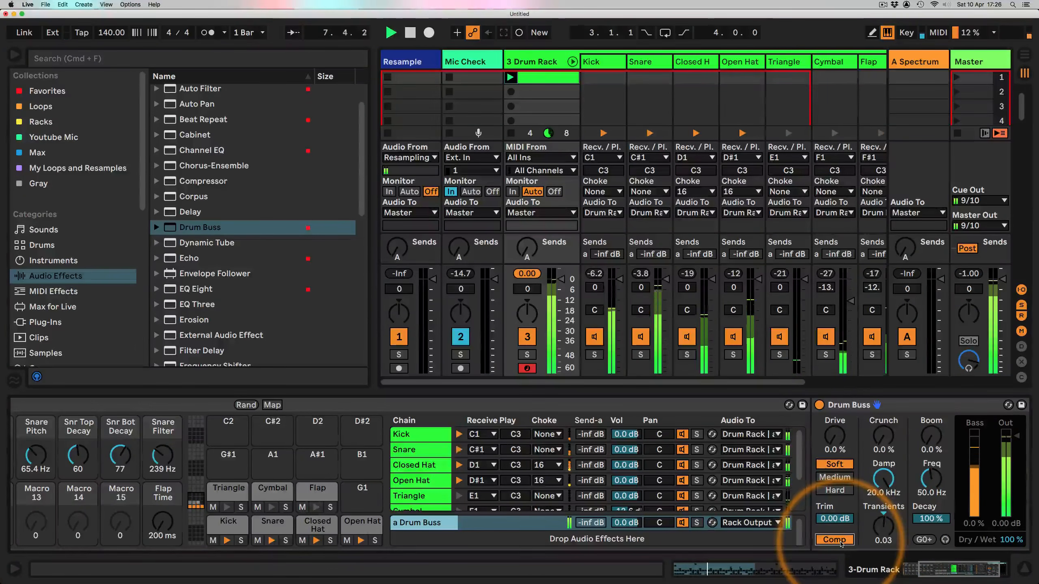
{"action": "left_click_drag", "start_coordinate": [944, 569], "coordinate": [919, 569]}
{"action": "key", "text": "space"}
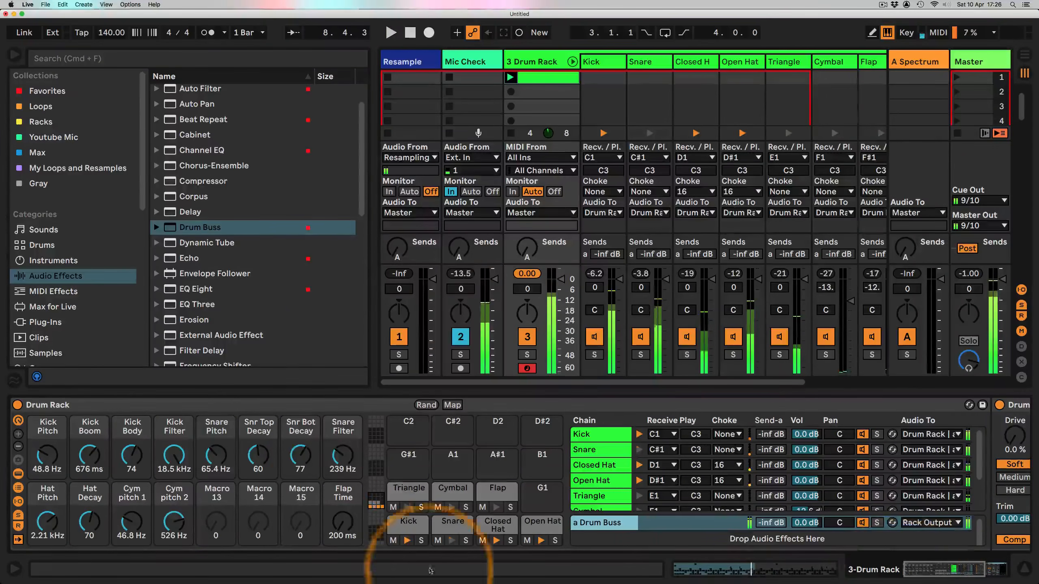
Step: Rename Macro 13 as Drum Comp and Macro 14 as Drum Transients
{"action": "left_click", "coordinate": [209, 498]}
{"action": "key", "text": "super+r"}
{"action": "type", "text": "Dr"}
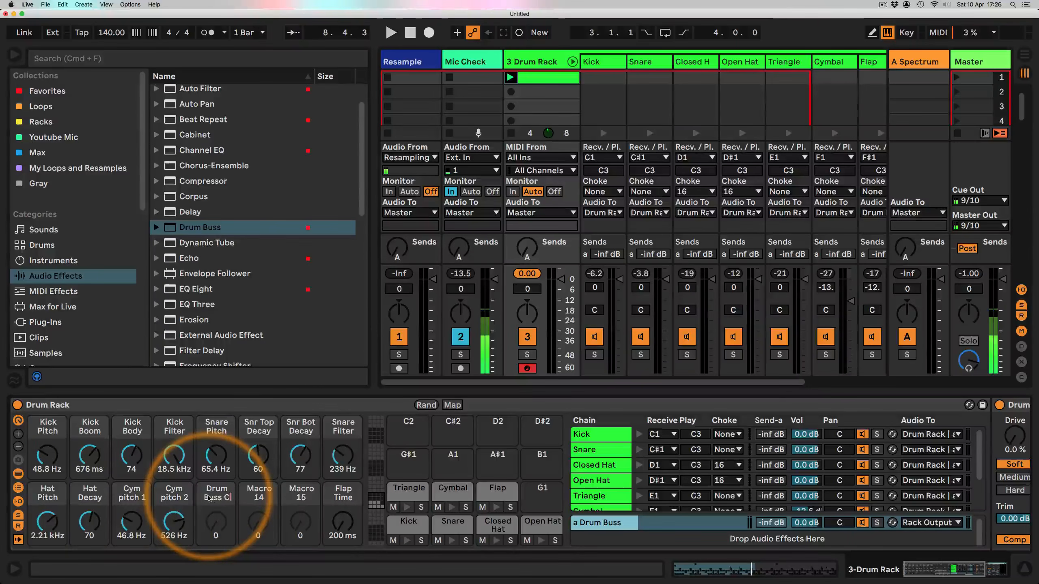
{"action": "key", "text": "BackSpace"}
{"action": "key", "text": "BackSpace"}
{"action": "key", "text": "BackSpace"}
{"action": "key", "text": "BackSpace"}
{"action": "key", "text": "BackSpace"}
{"action": "key", "text": "BackSpace"}
{"action": "key", "text": "BackSpace"}
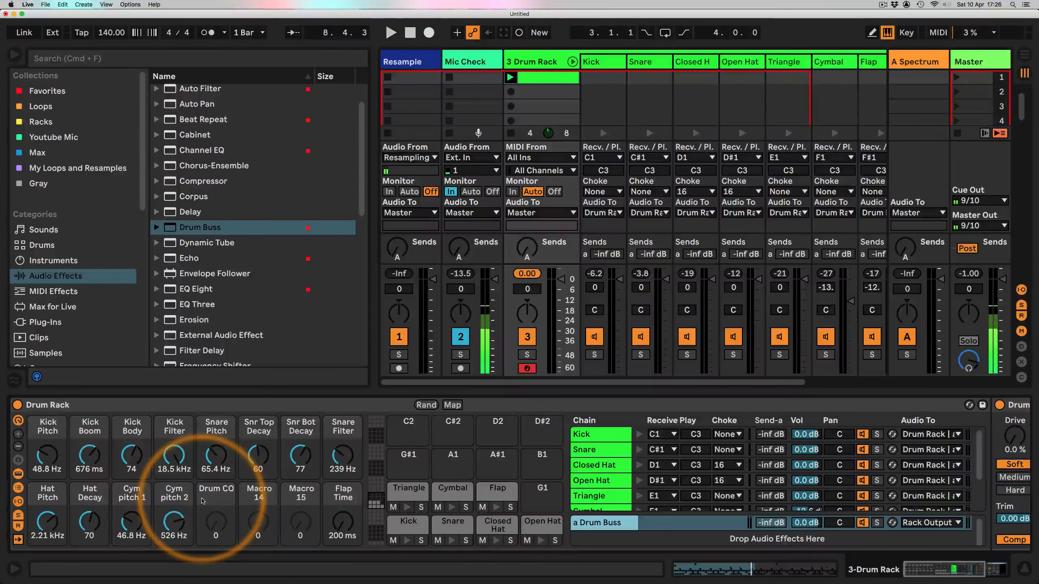
{"action": "key", "text": "BackSpace"}
{"action": "key", "text": "BackSpace"}
{"action": "key", "text": "BackSpace"}
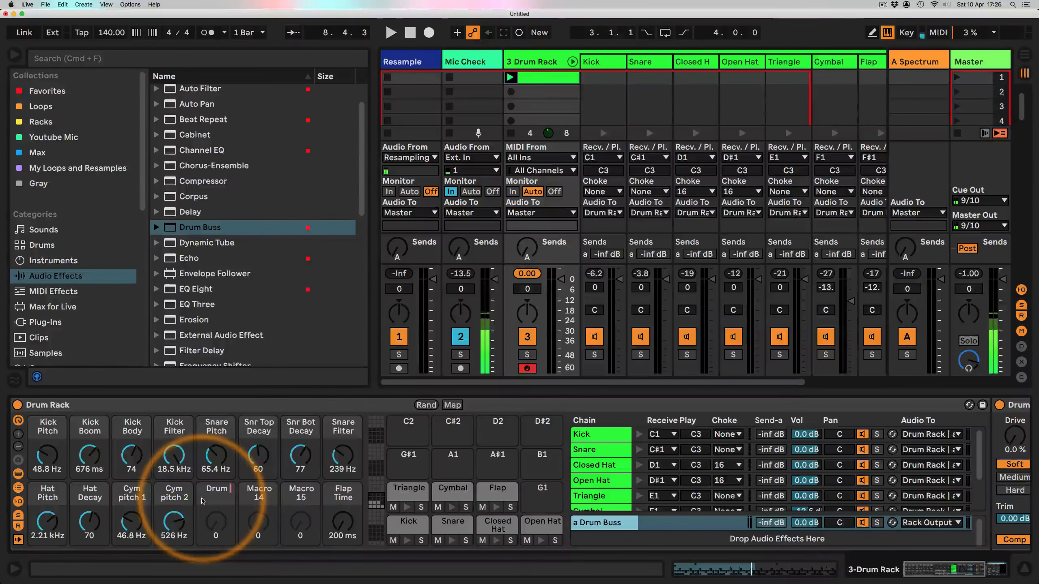
{"action": "type", "text": "Comp"}
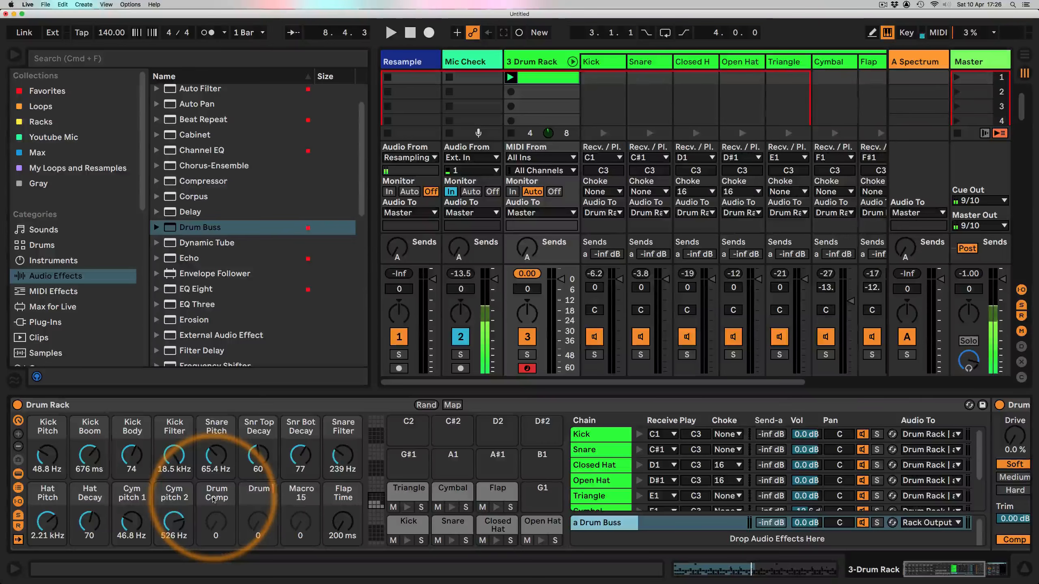
{"action": "type", "text": "T"}
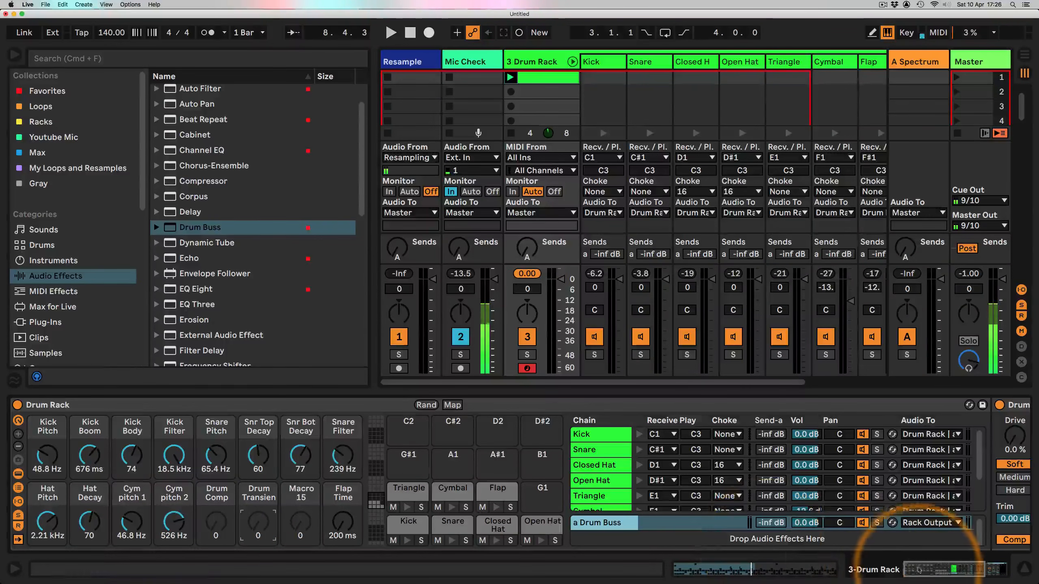
Step: Map the Drum Buss Comp switch to the Drum Comp macro and its Transients knob to the Drum Transients macro
{"action": "left_click_drag", "start_coordinate": [919, 569], "coordinate": [952, 570]}
{"action": "right_click", "coordinate": [727, 539]}
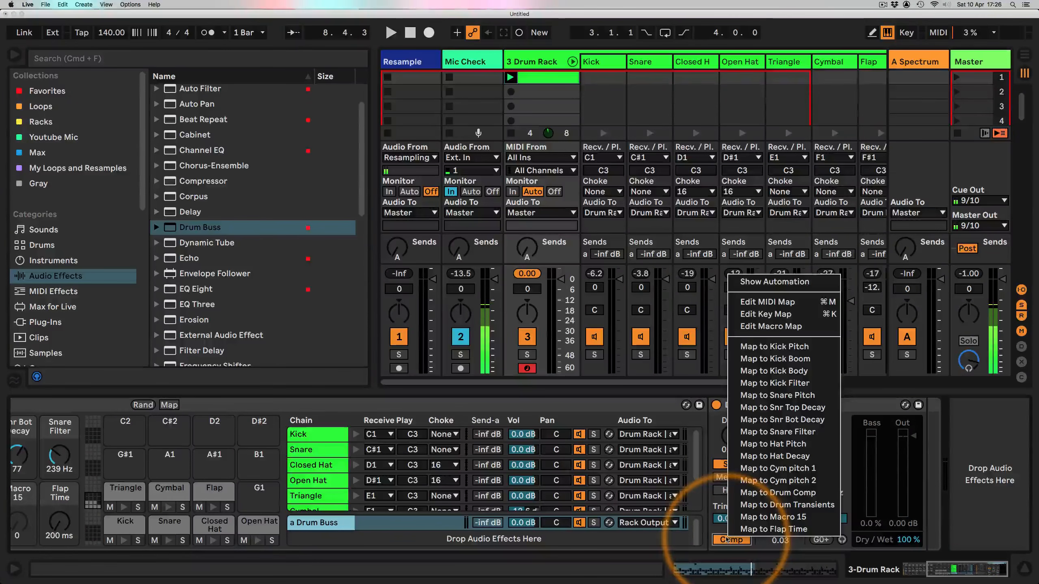
{"action": "left_click", "coordinate": [748, 475]}
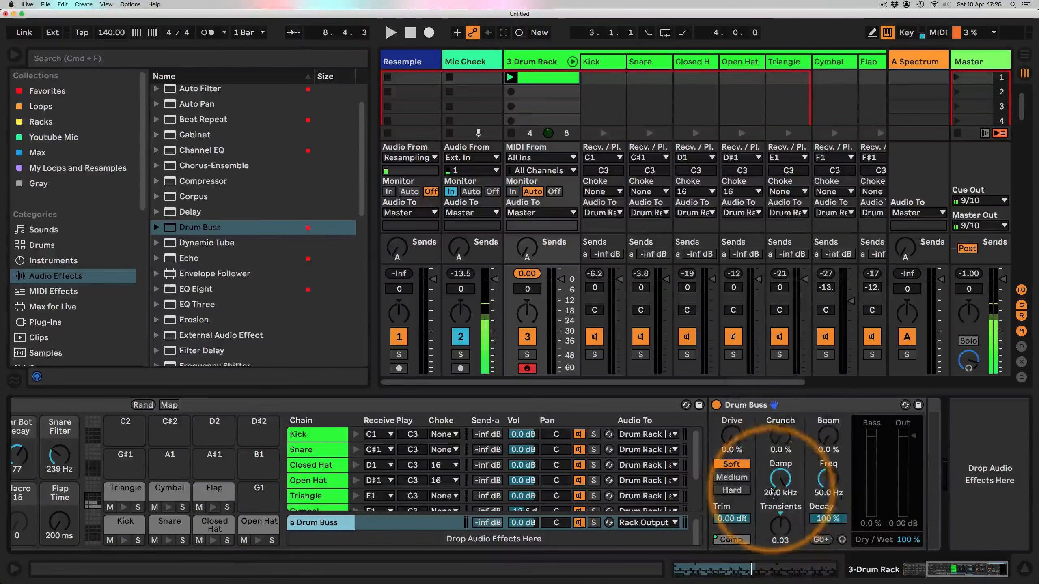
{"action": "right_click", "coordinate": [780, 530]}
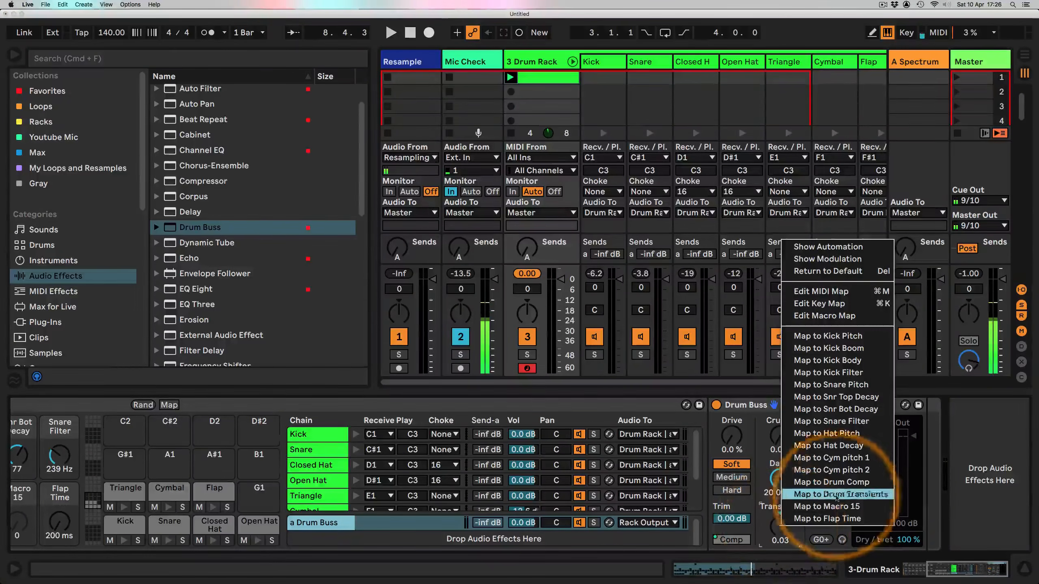
{"action": "left_click", "coordinate": [835, 495]}
{"action": "left_click_drag", "start_coordinate": [942, 568], "coordinate": [920, 569]}
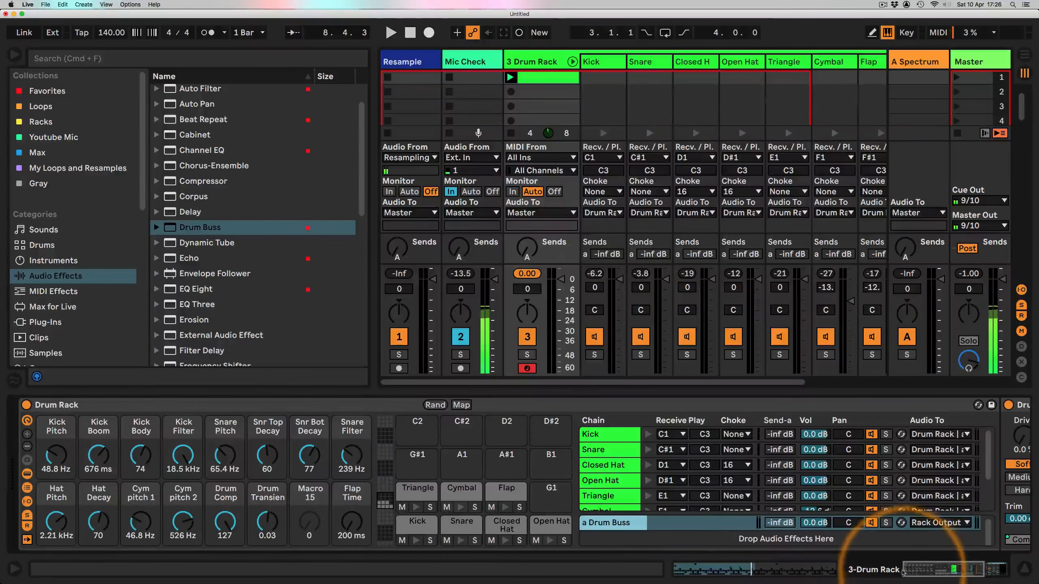
Step: Set the Drum Transients macro to 1.00 and start playback
{"action": "double_click", "coordinate": [225, 521]}
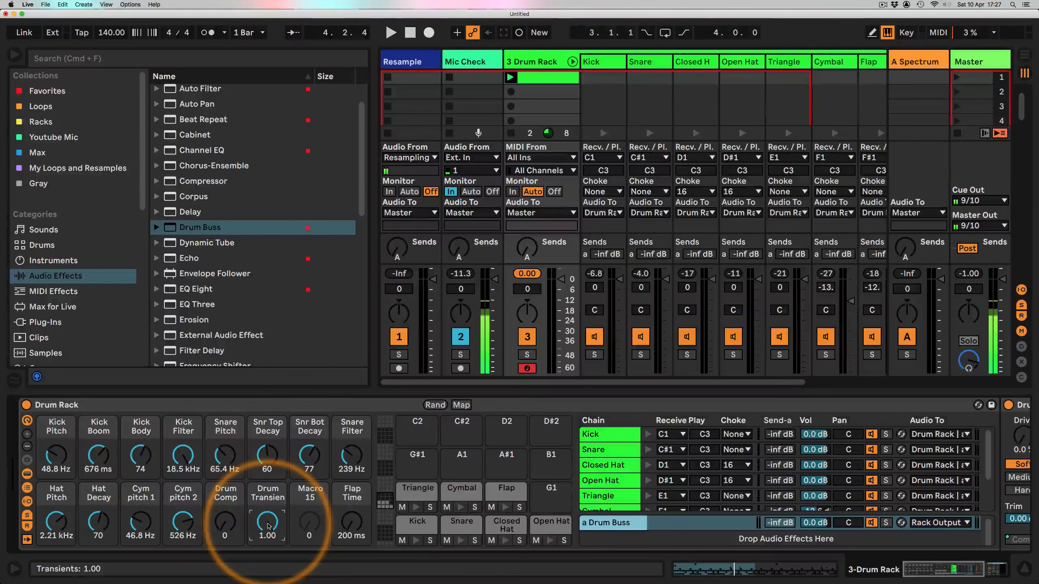
{"action": "key", "text": "space"}
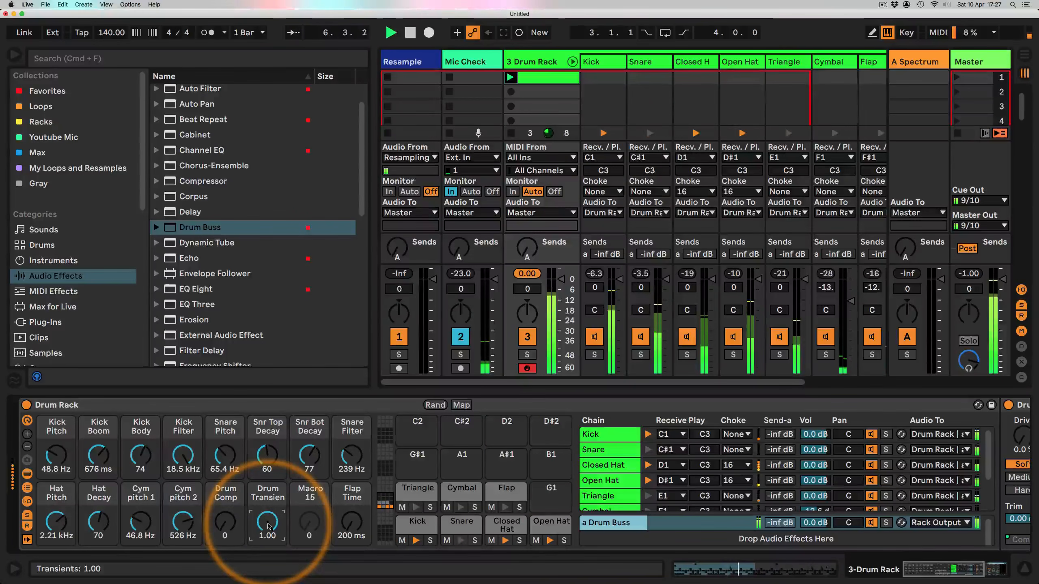
Step: Open the drum clip and extend its loop to four bars, from 1.1.1 to 5.1.1
{"action": "left_click", "coordinate": [549, 75]}
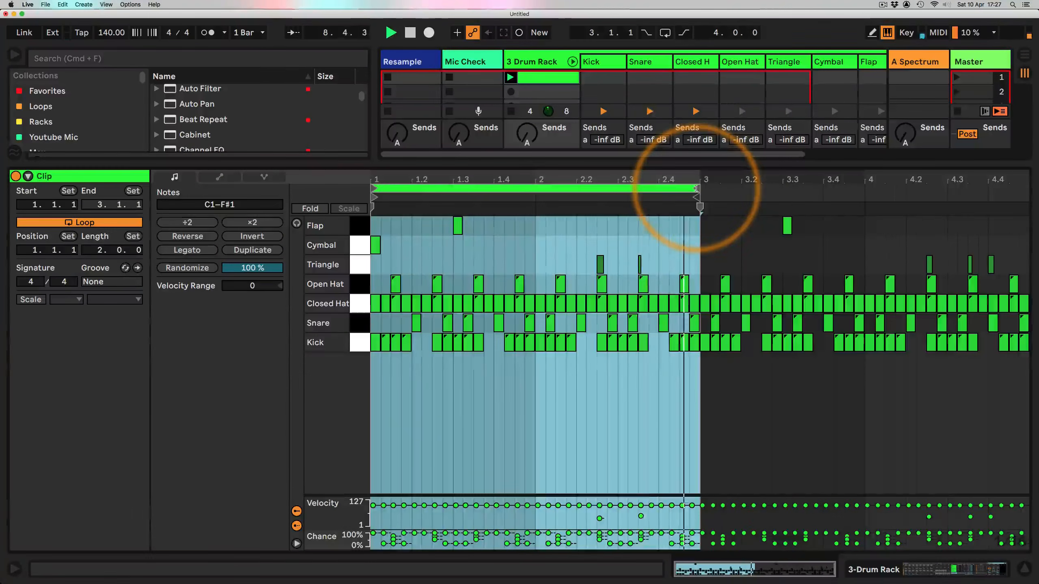
{"action": "left_click_drag", "start_coordinate": [695, 188], "coordinate": [1025, 189]}
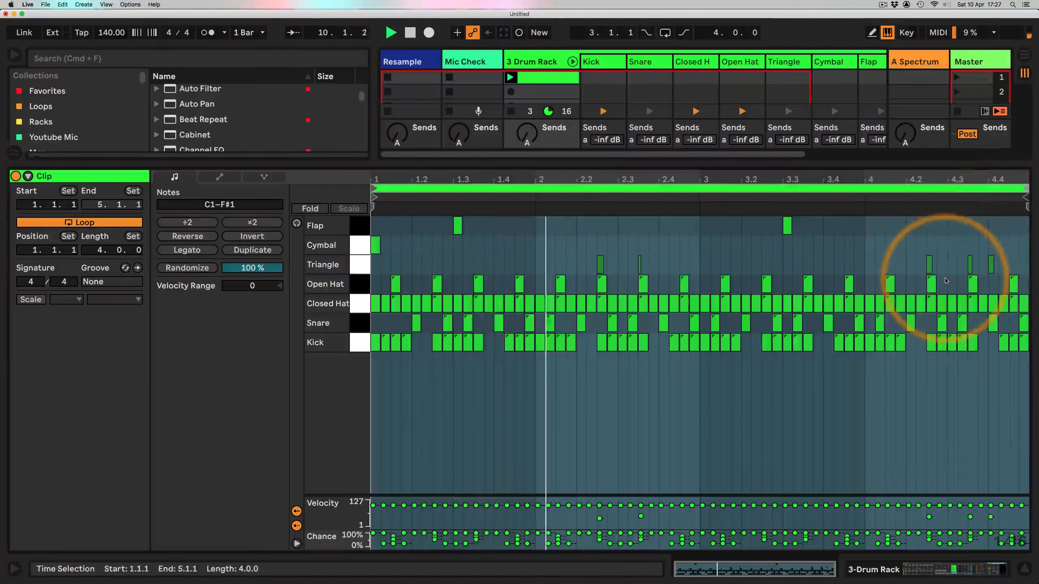
Step: Add three snare notes near the end of bar 4
{"action": "double_click", "coordinate": [981, 324]}
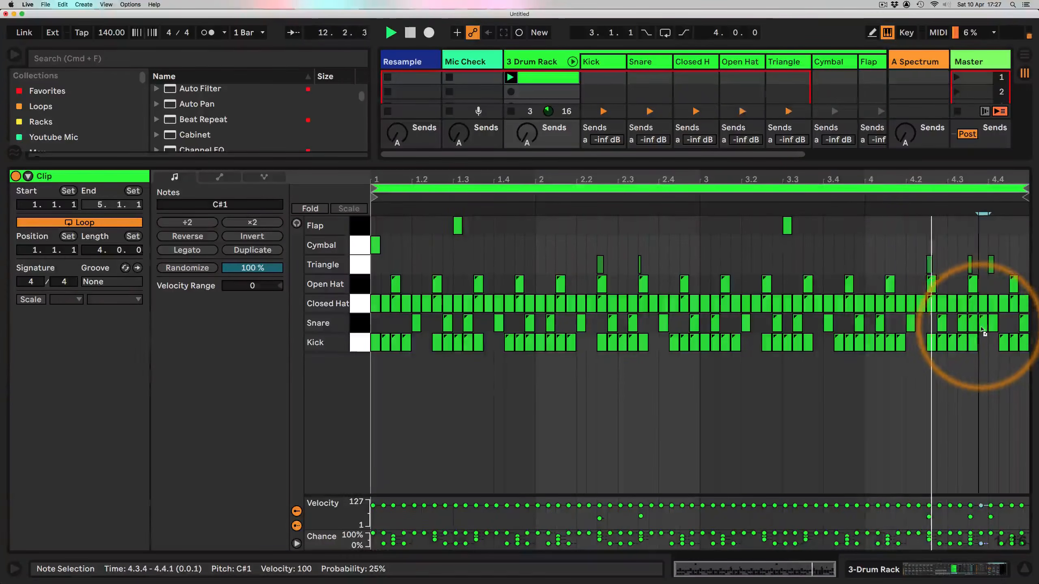
{"action": "double_click", "coordinate": [1004, 323]}
{"action": "double_click", "coordinate": [1015, 323]}
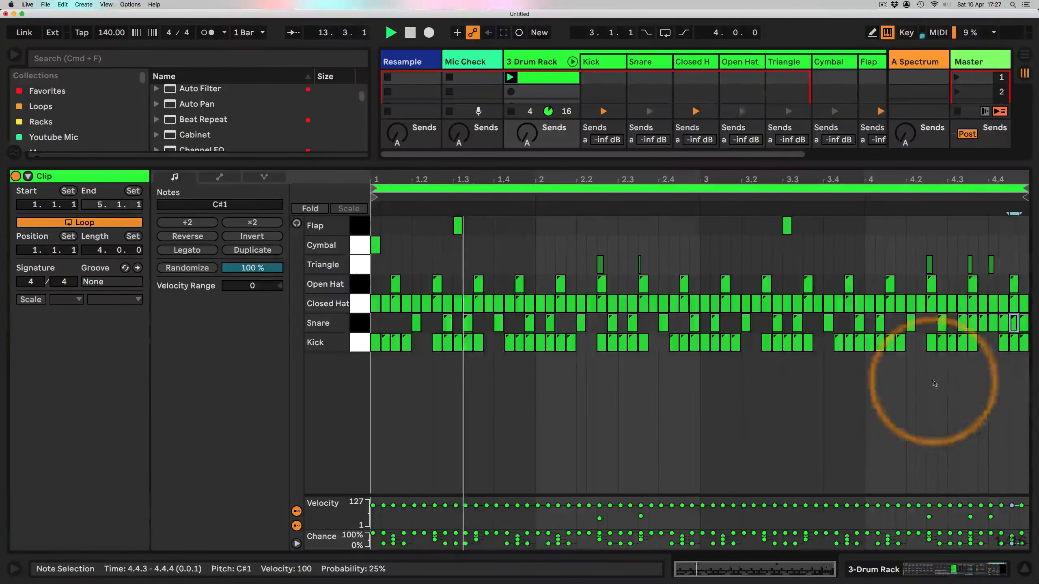
Step: Try the Drum Comp macro during playback and view the Drum Buss device, then stop playback
{"action": "left_click", "coordinate": [879, 568]}
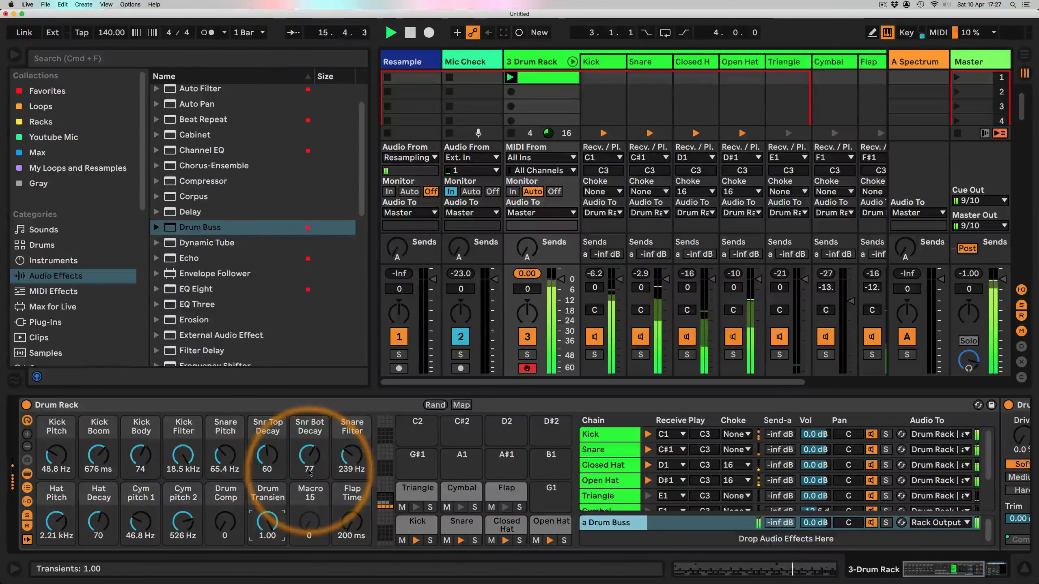
{"action": "mouse_move", "coordinate": [225, 525]}
{"action": "left_mouse_down"}
{"action": "mouse_move", "coordinate": [231, 517]}
{"action": "mouse_move", "coordinate": [269, 536]}
{"action": "mouse_move", "coordinate": [268, 512]}
{"action": "mouse_move", "coordinate": [221, 521]}
{"action": "left_mouse_up"}
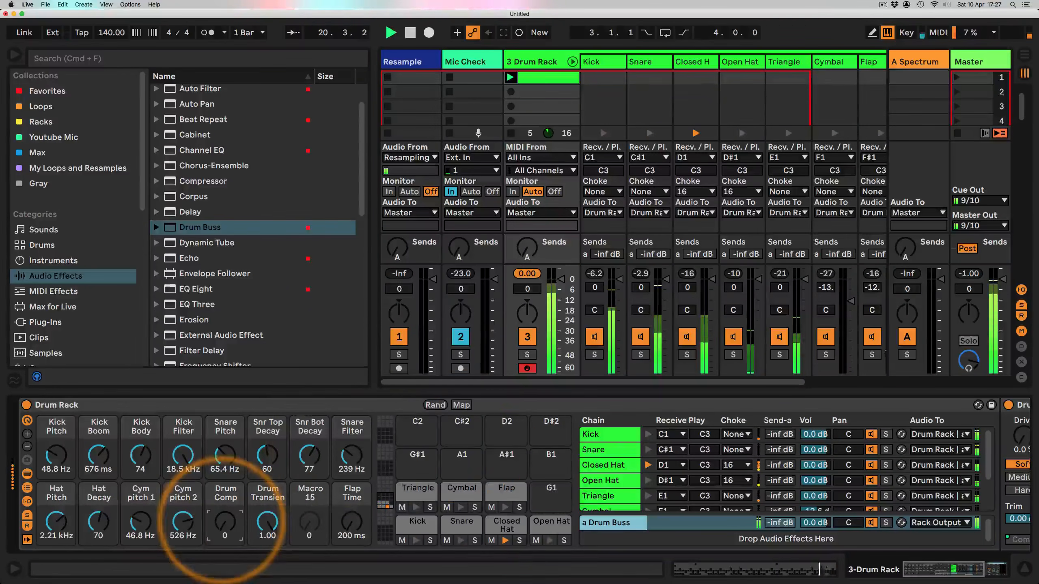
{"action": "scroll", "coordinate": [533, 418], "scroll_direction": "right", "scroll_amount": 5}
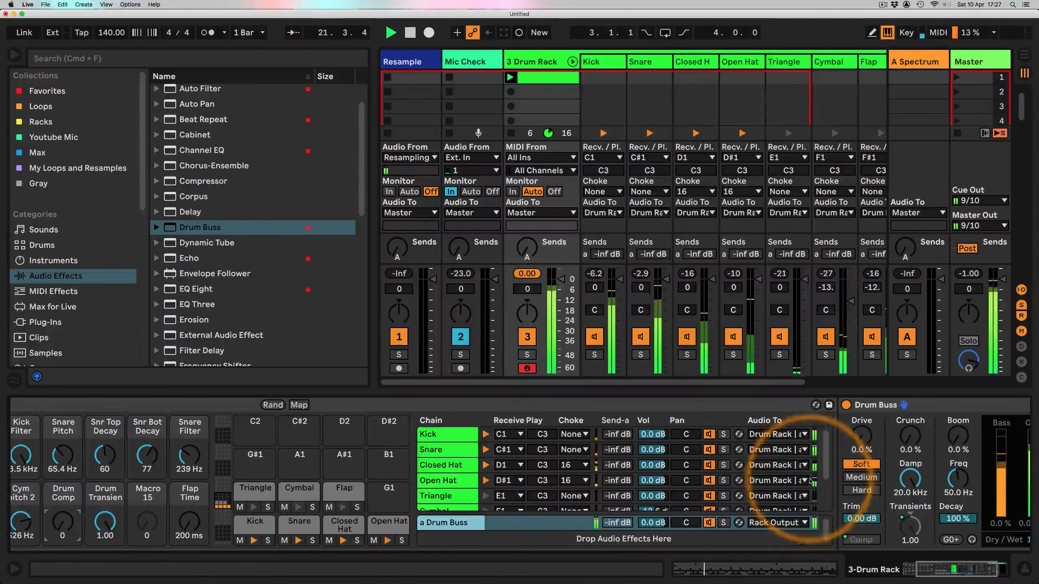
{"action": "scroll", "coordinate": [811, 480], "scroll_direction": "right", "scroll_amount": 4}
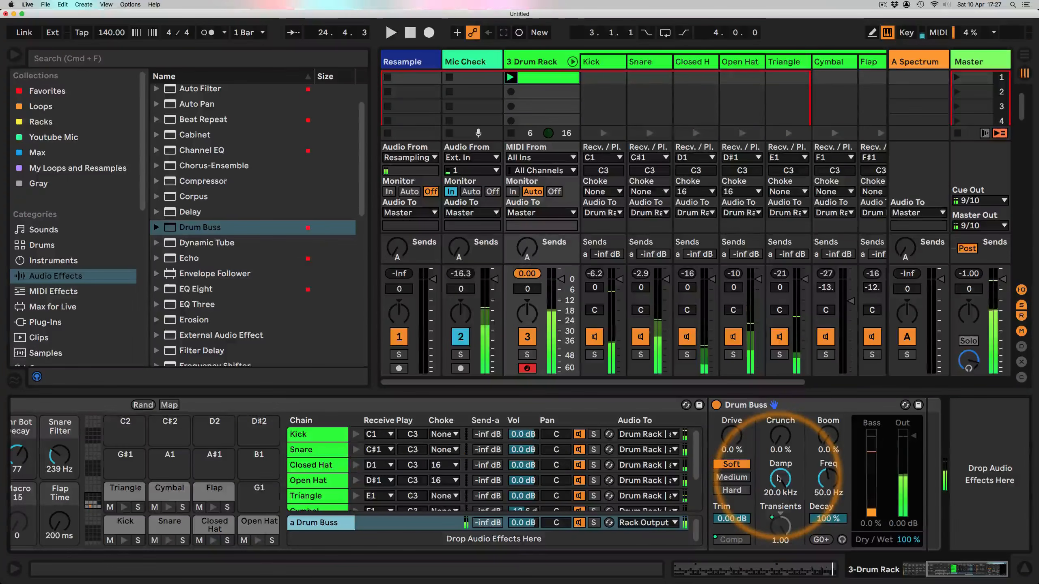
{"action": "key", "text": "space"}
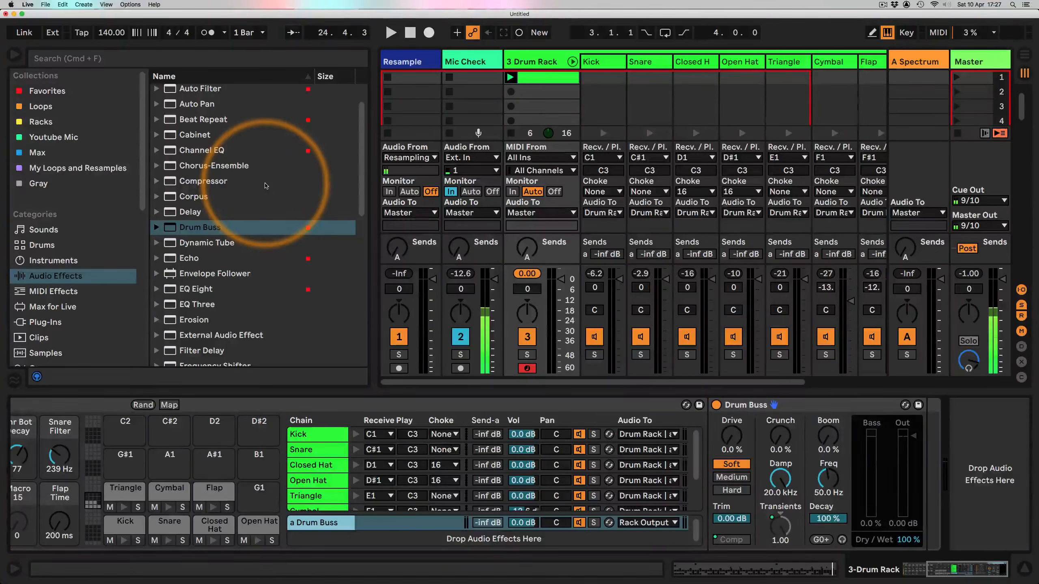
Step: Add a Beat Repeat before the Drum Buss on the return chain and set its Grid to 1/8 and Gate to 4/16
{"action": "scroll", "coordinate": [266, 189], "scroll_direction": "up", "scroll_amount": 2}
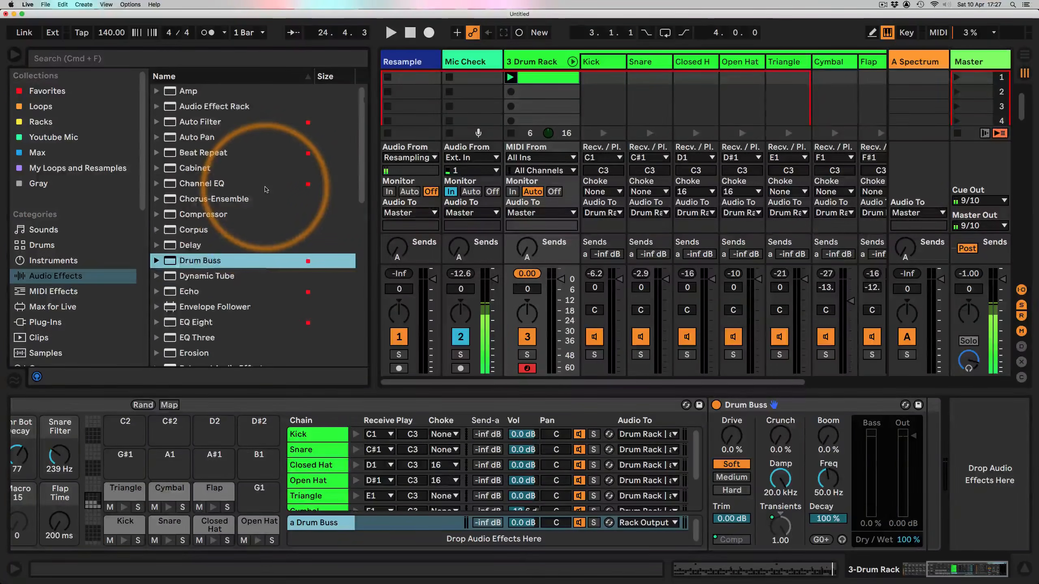
{"action": "scroll", "coordinate": [266, 189], "scroll_direction": "down", "scroll_amount": 10}
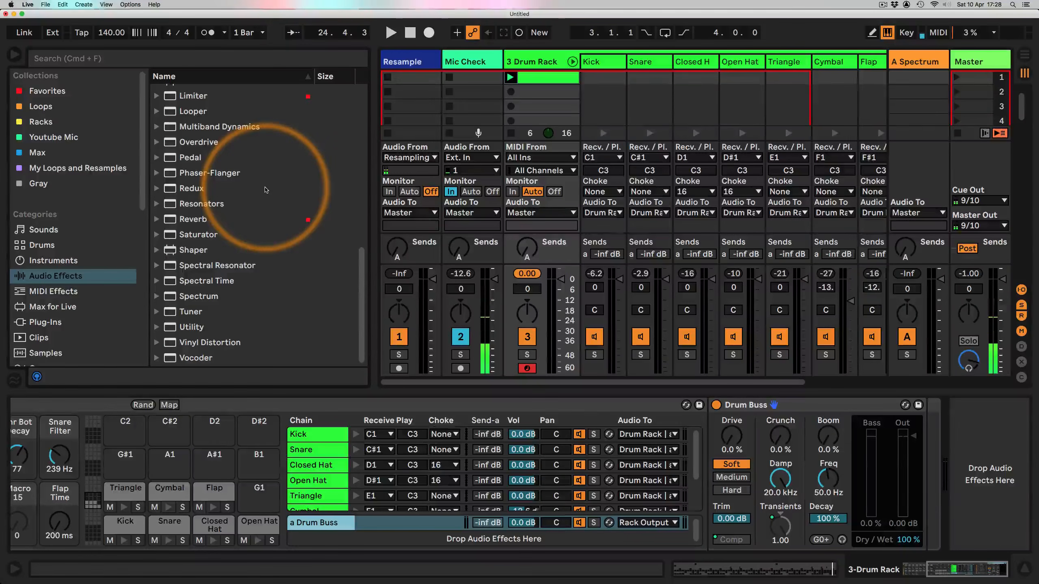
{"action": "scroll", "coordinate": [266, 190], "scroll_direction": "up", "scroll_amount": 10}
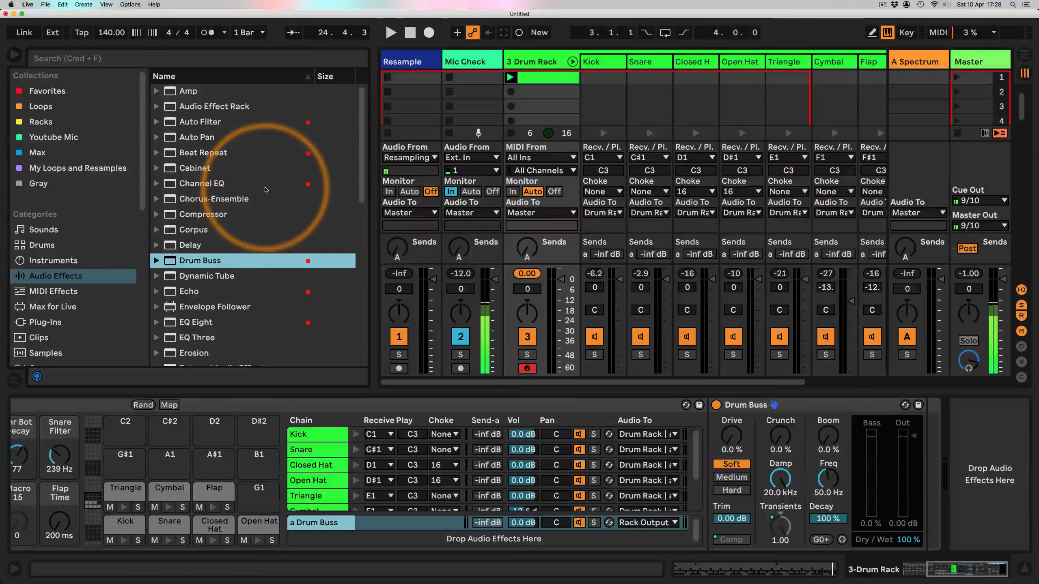
{"action": "left_click_drag", "start_coordinate": [201, 152], "coordinate": [906, 425]}
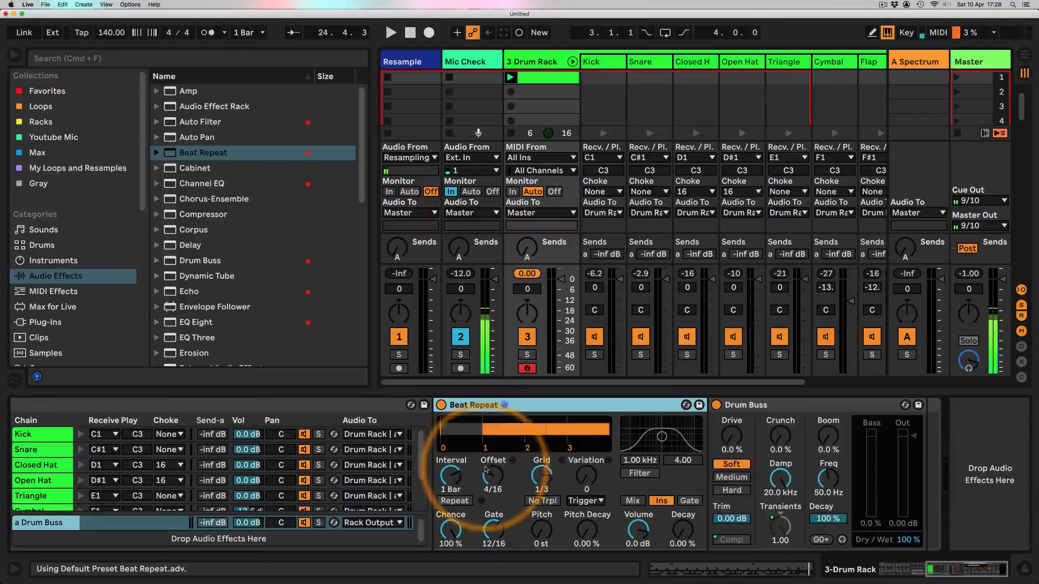
{"action": "left_click_drag", "start_coordinate": [491, 475], "coordinate": [525, 493]}
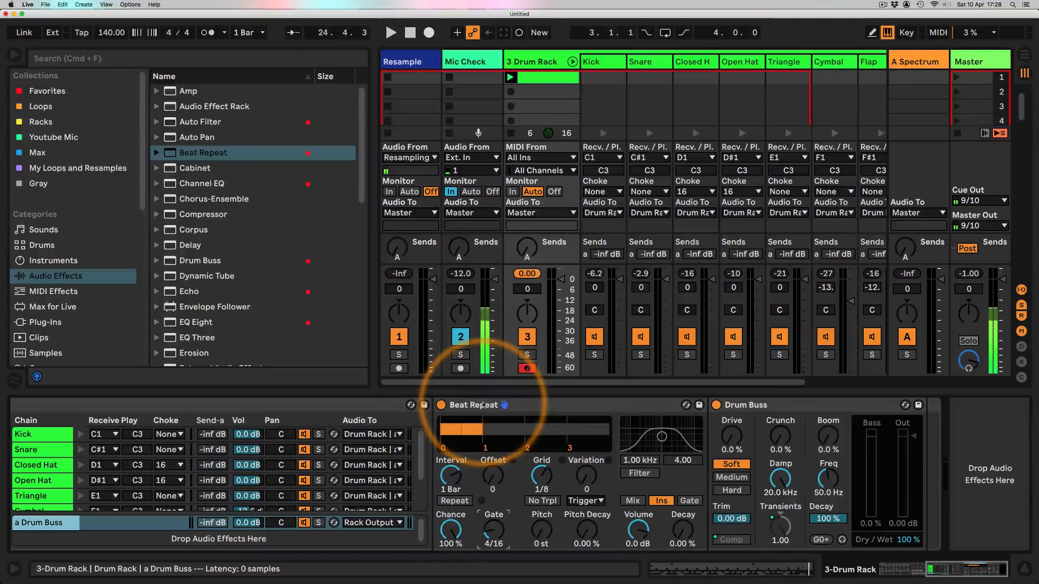
Step: Turn on No Triplets, set Variation to 10 with the 1/8 variation mode on the Beat Repeat, and start playback
{"action": "left_click", "coordinate": [544, 501]}
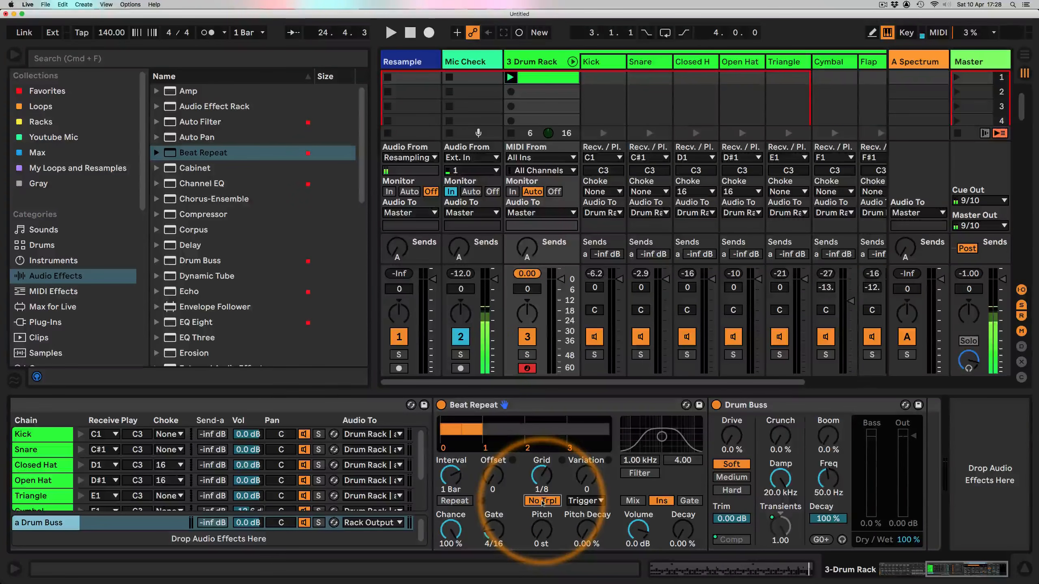
{"action": "left_click_drag", "start_coordinate": [586, 481], "coordinate": [586, 475]}
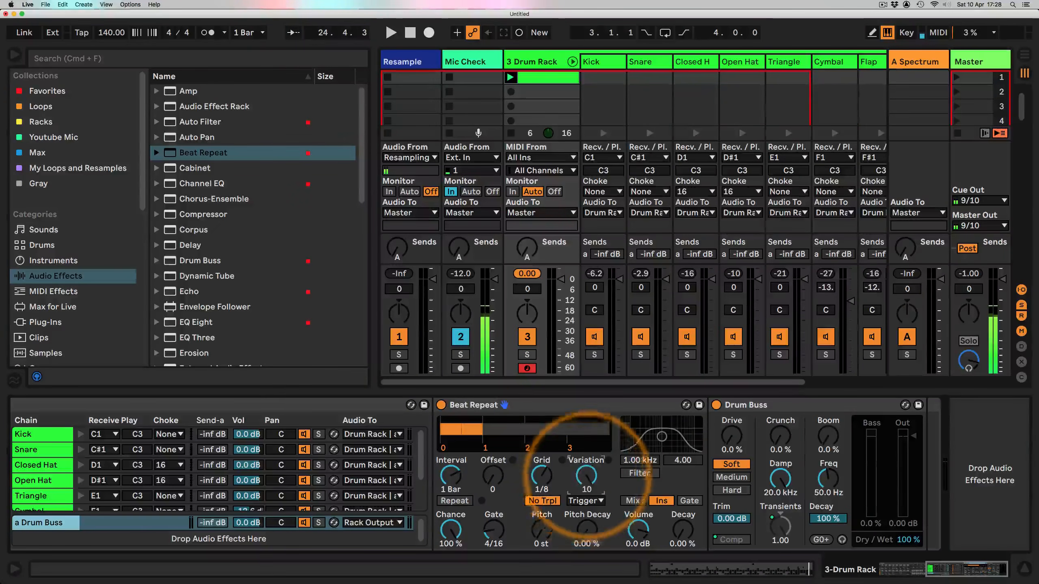
{"action": "left_click", "coordinate": [587, 502]}
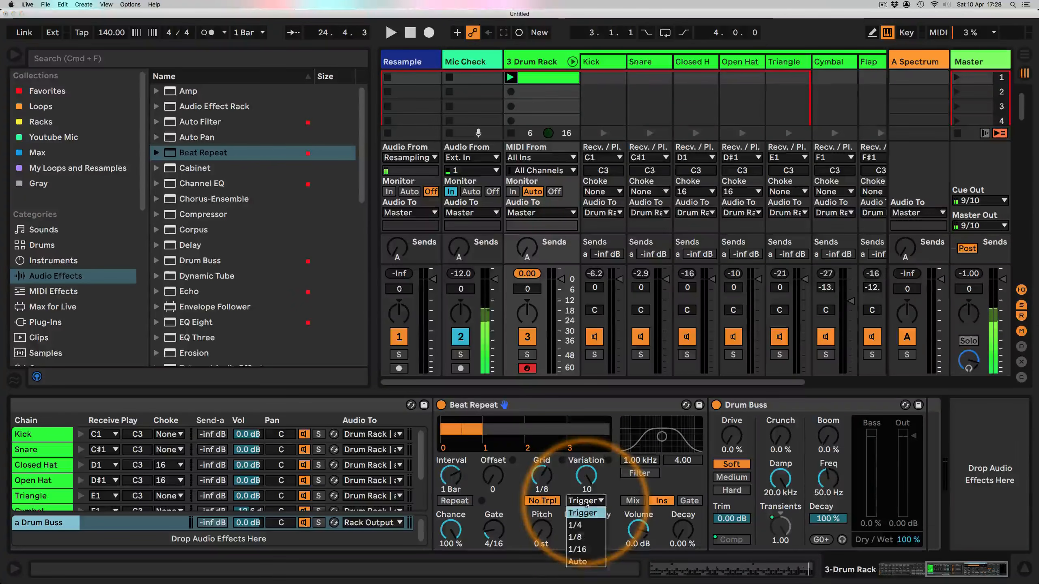
{"action": "left_click", "coordinate": [575, 538]}
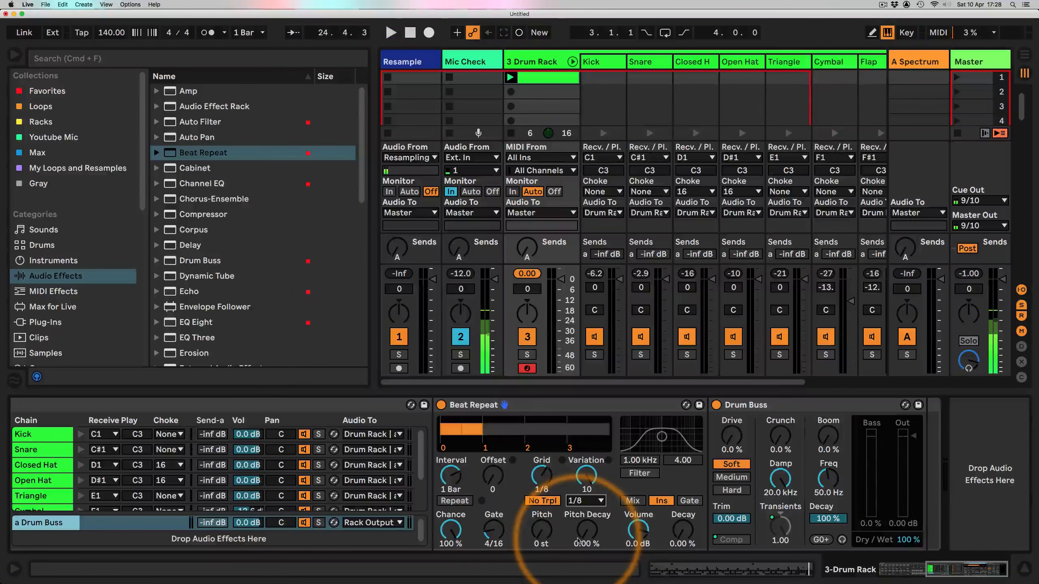
{"action": "key", "text": "space"}
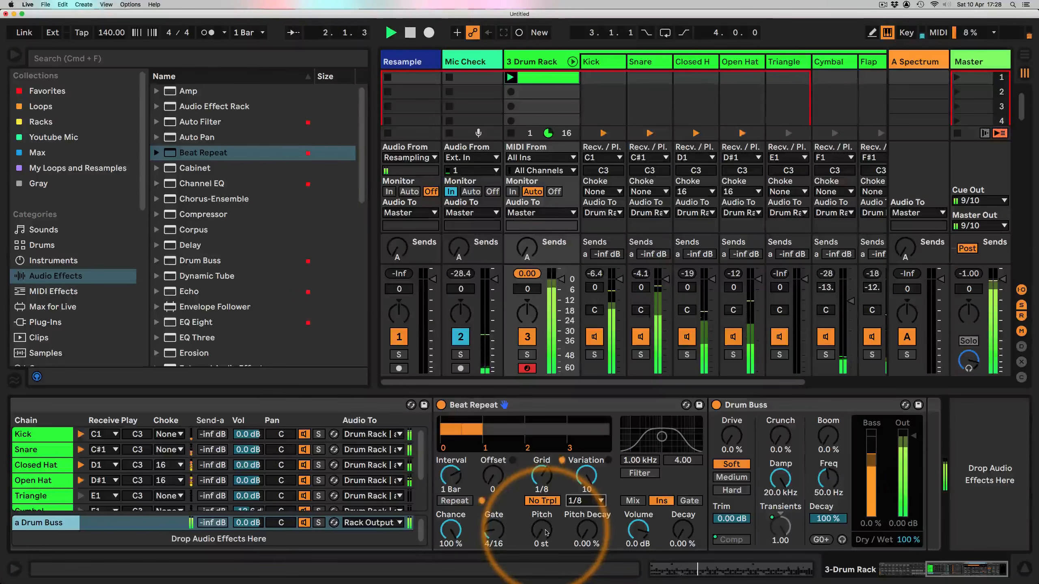
{"action": "left_click", "coordinate": [482, 405]}
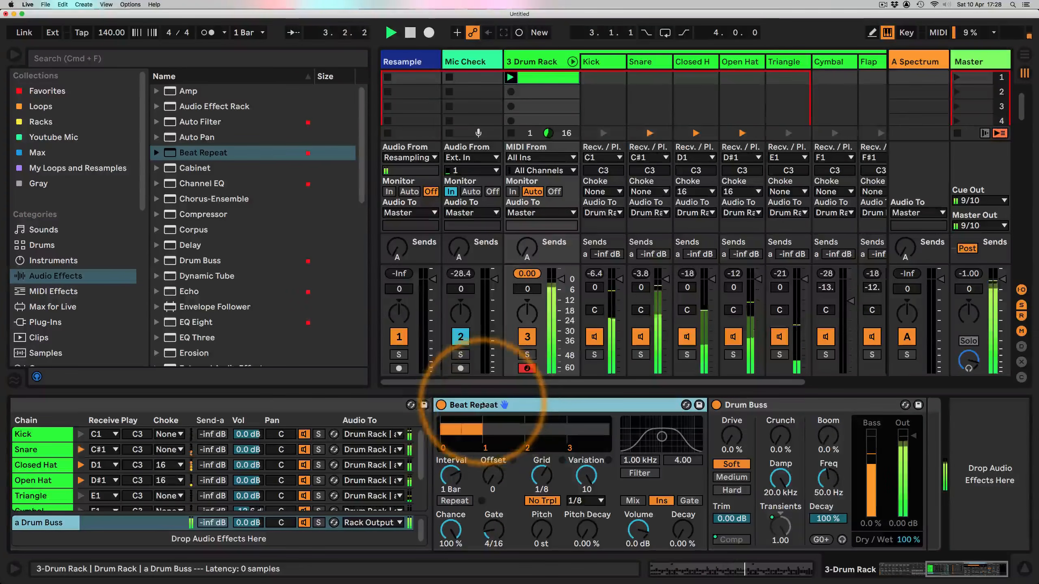
{"action": "left_click_drag", "start_coordinate": [482, 405], "coordinate": [715, 428], "text": "alt"}
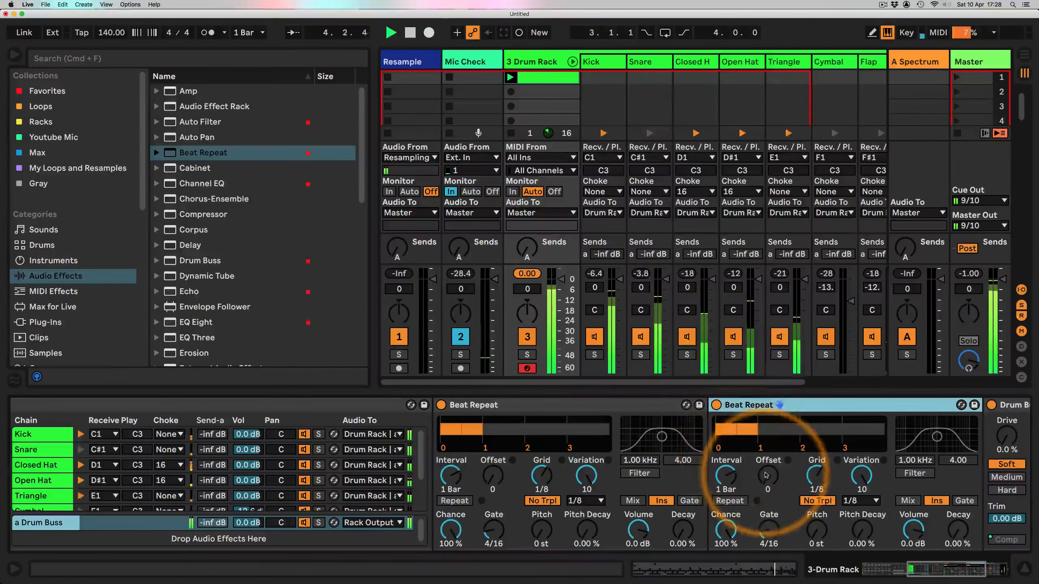
{"action": "left_click_drag", "start_coordinate": [766, 475], "coordinate": [765, 442]}
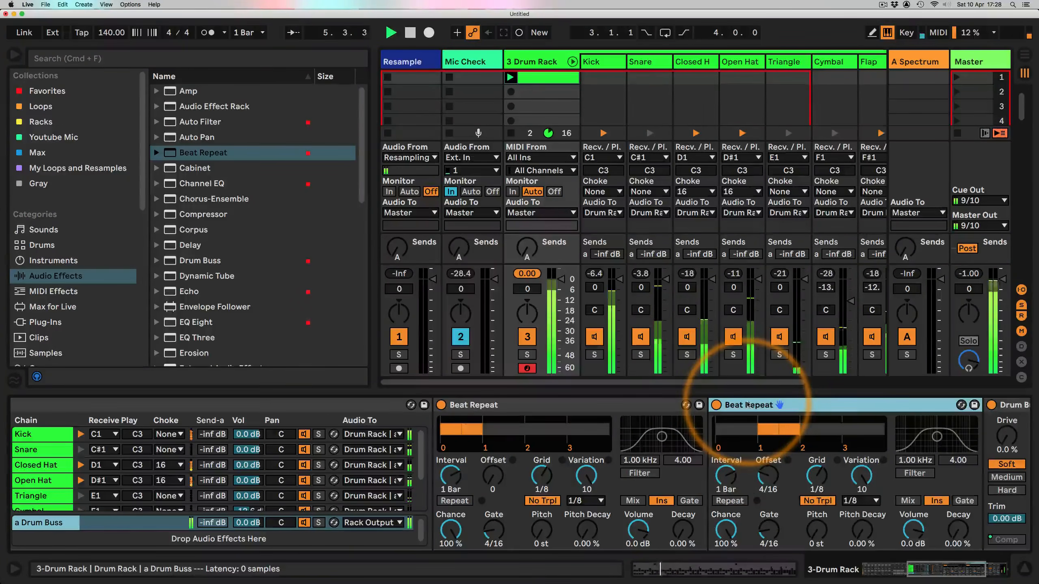
{"action": "key", "text": "Delete"}
{"action": "key", "text": "space"}
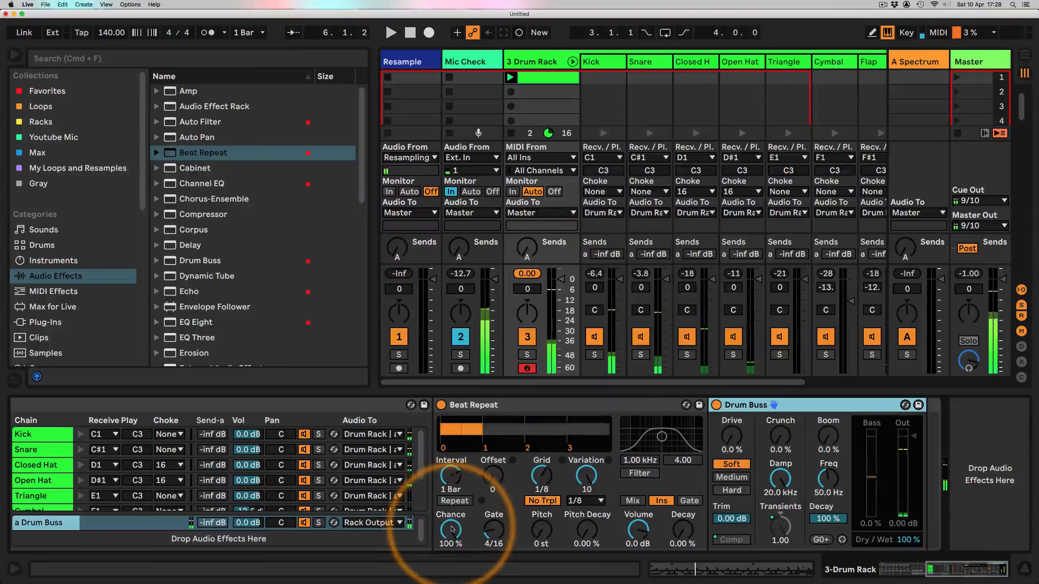
Step: Rename the Drum Rack's Macro 15 as Repeats
{"action": "right_click", "coordinate": [452, 529]}
{"action": "left_click", "coordinate": [452, 530]}
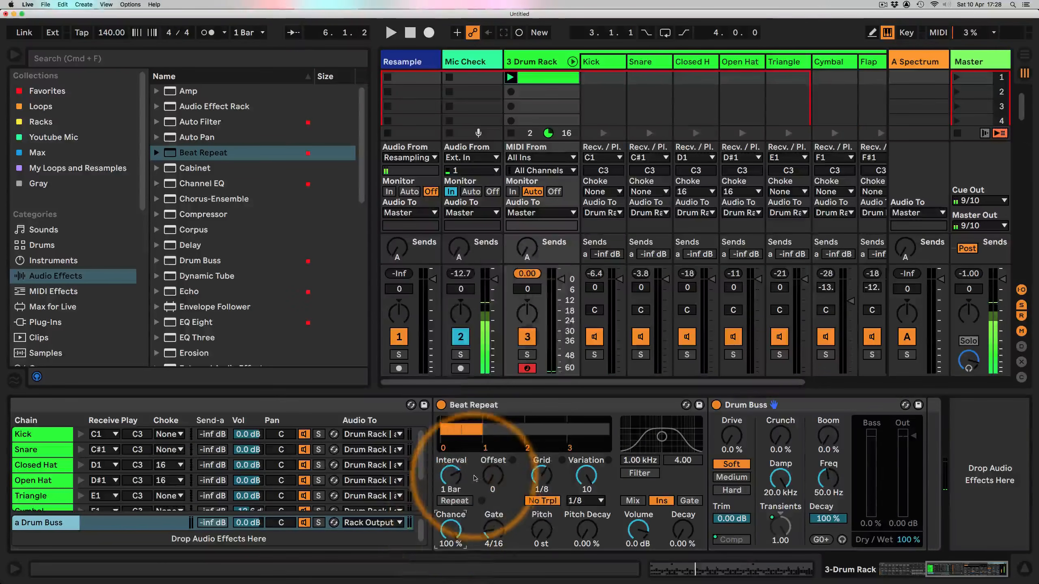
{"action": "scroll", "coordinate": [474, 476], "scroll_direction": "left", "scroll_amount": 7}
{"action": "scroll", "coordinate": [473, 477], "scroll_direction": "left", "scroll_amount": 7}
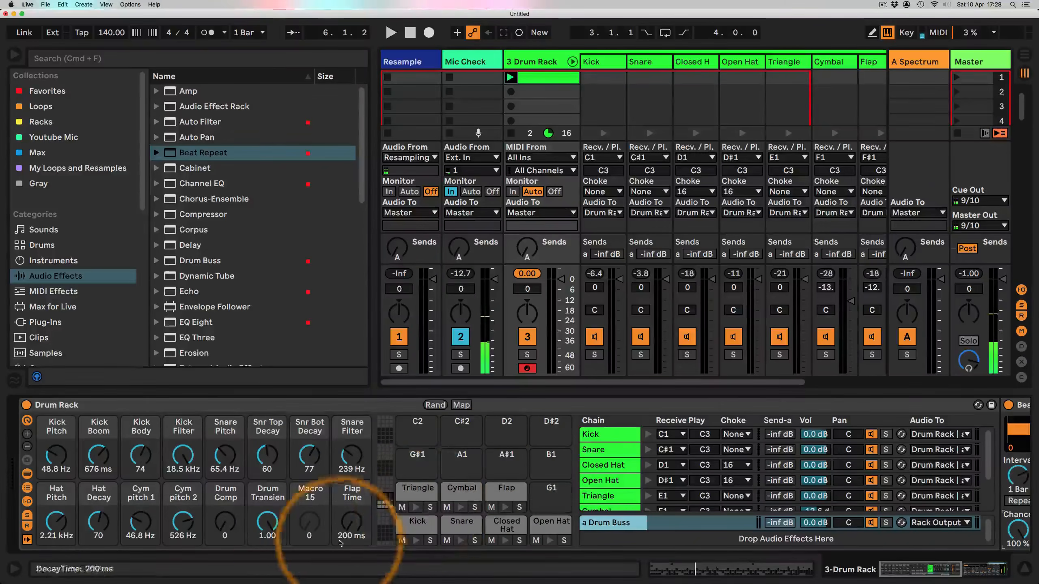
{"action": "left_click", "coordinate": [309, 498]}
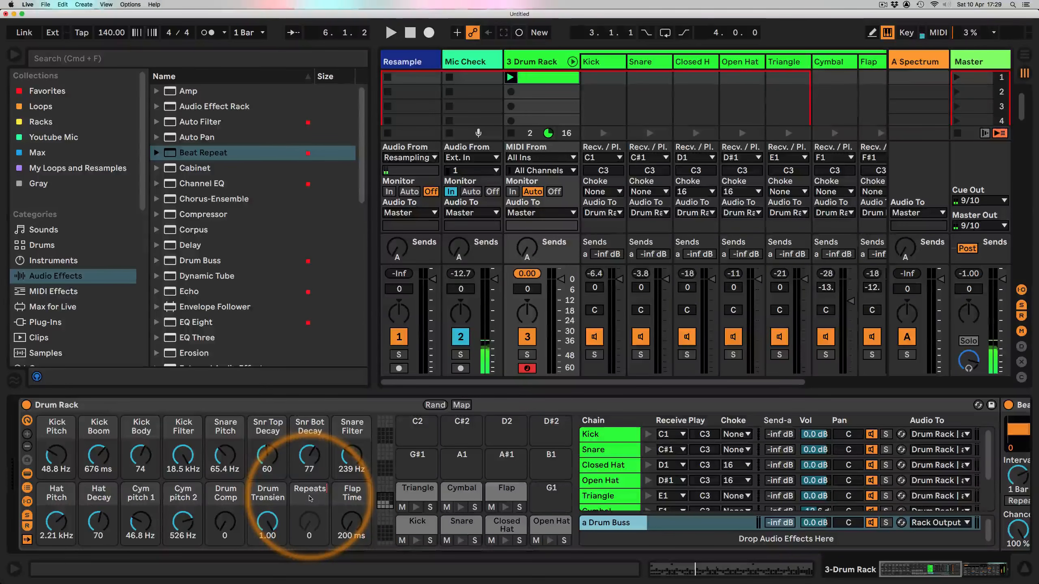
Step: Map the Beat Repeat's Chance knob to the Repeats macro
{"action": "scroll", "coordinate": [323, 483], "scroll_direction": "right", "scroll_amount": 10}
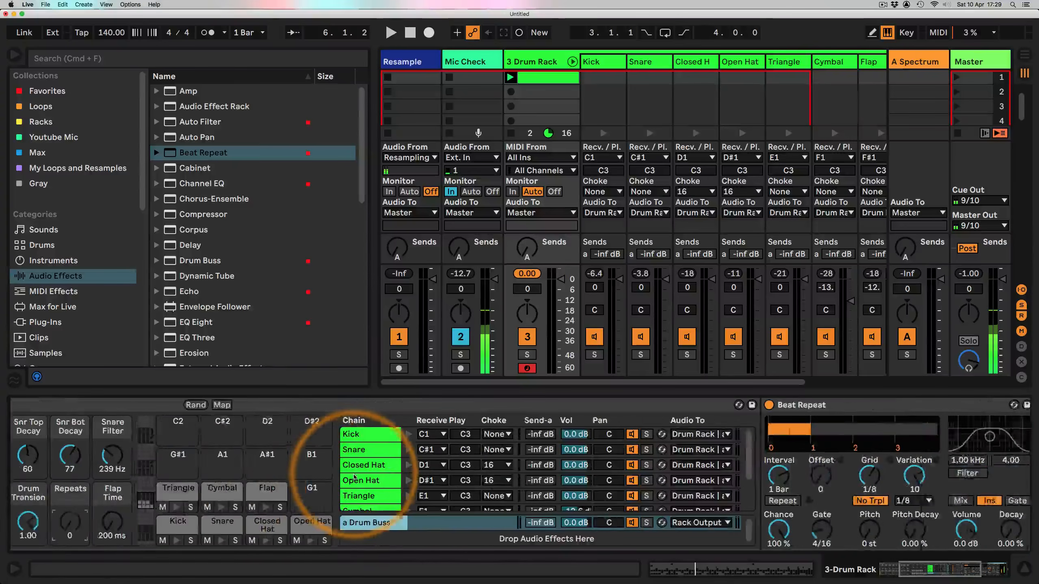
{"action": "scroll", "coordinate": [354, 476], "scroll_direction": "right", "scroll_amount": 2}
{"action": "right_click", "coordinate": [457, 501]}
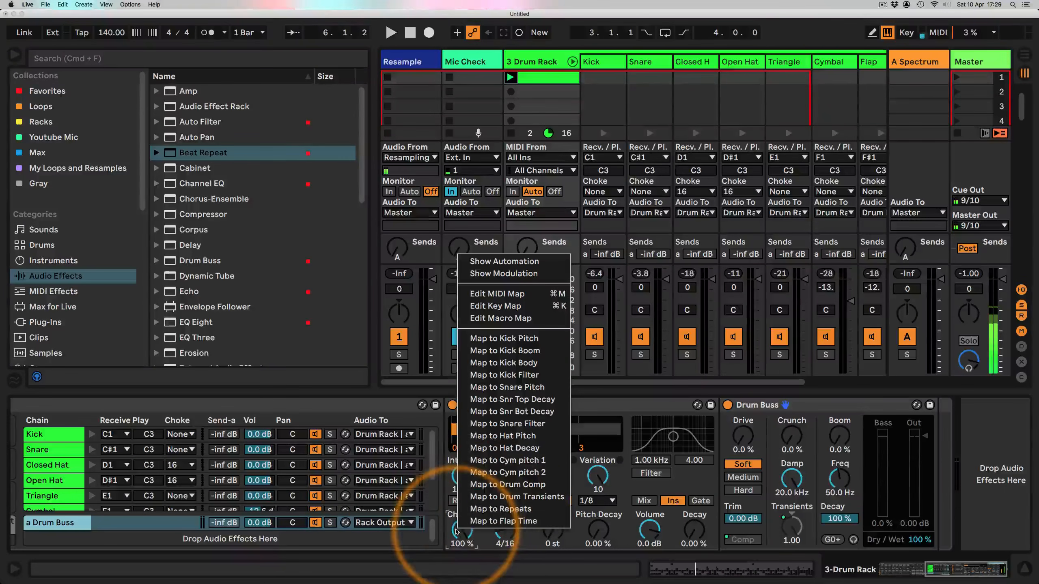
{"action": "left_click", "coordinate": [508, 509]}
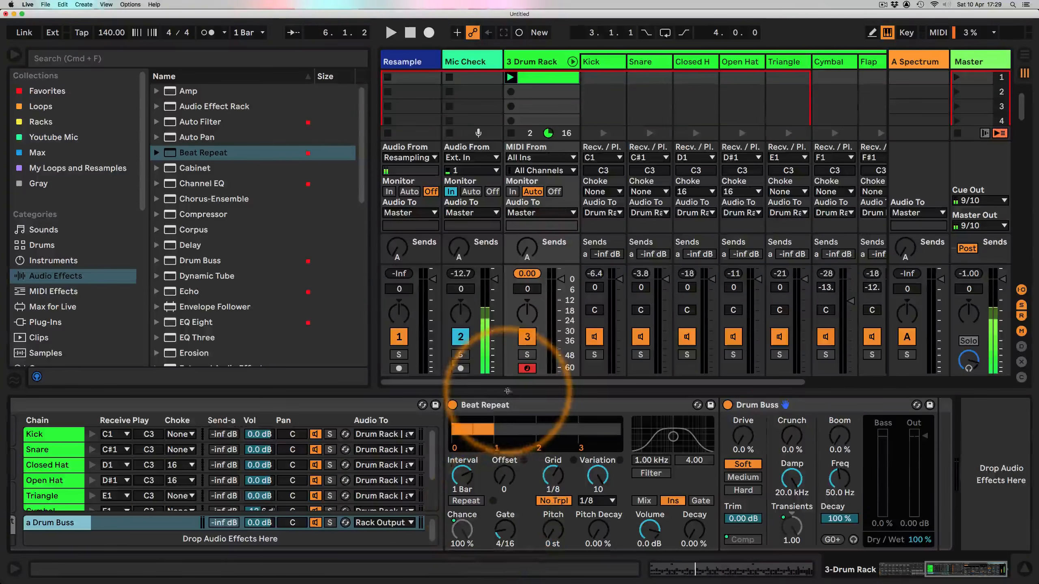
Step: Duplicate the Beat Repeat and set the copy's Offset to 4/16
{"action": "left_click", "coordinate": [507, 404]}
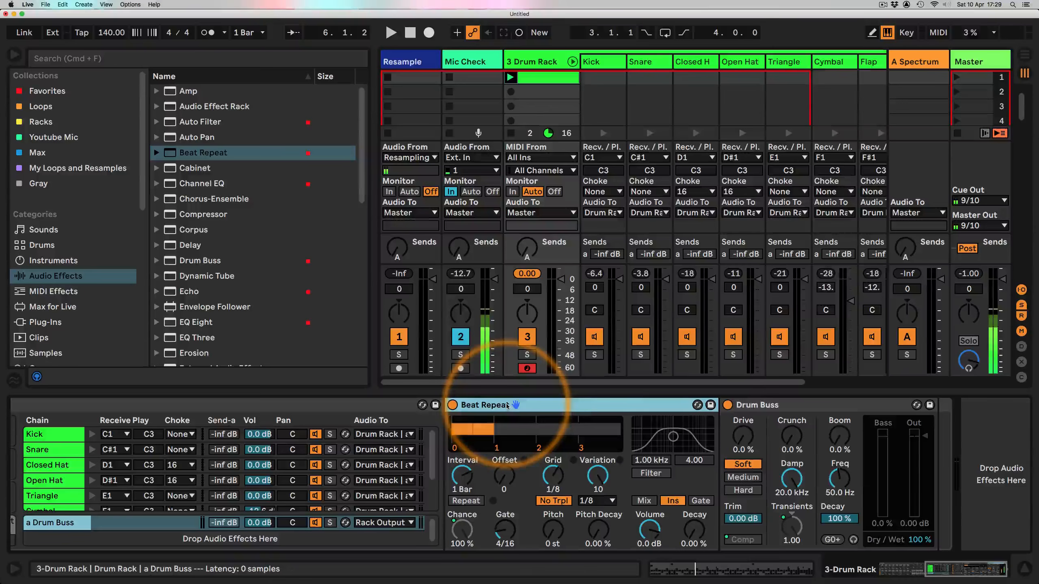
{"action": "left_click_drag", "start_coordinate": [507, 405], "coordinate": [719, 436]}
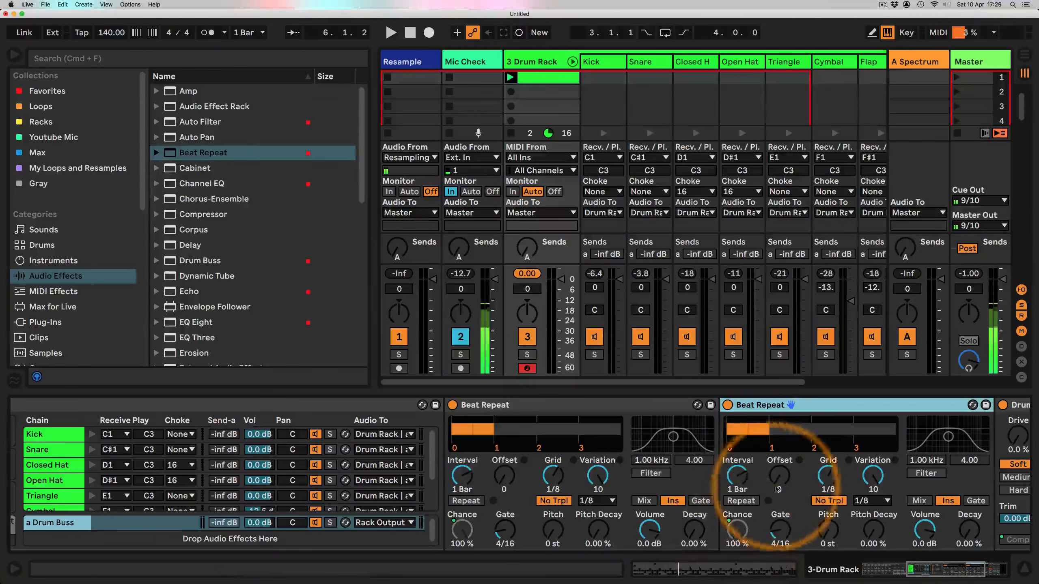
{"action": "left_click_drag", "start_coordinate": [778, 490], "coordinate": [778, 478]}
{"action": "scroll", "coordinate": [724, 450], "scroll_direction": "right", "scroll_amount": 10}
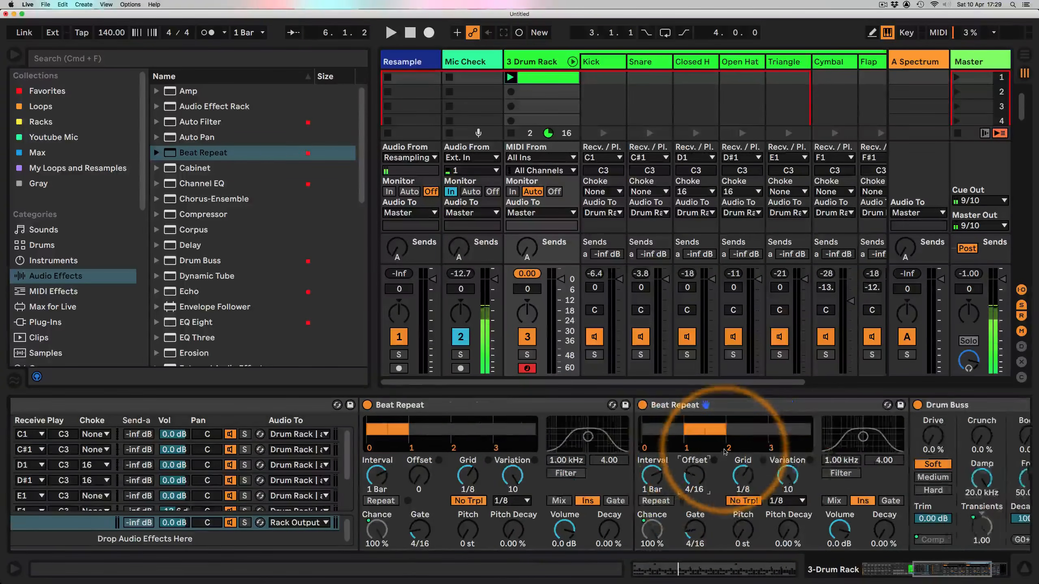
Step: Duplicate the 4/16 Beat Repeat and set the new copy's Offset to 8/16
{"action": "left_click", "coordinate": [489, 404]}
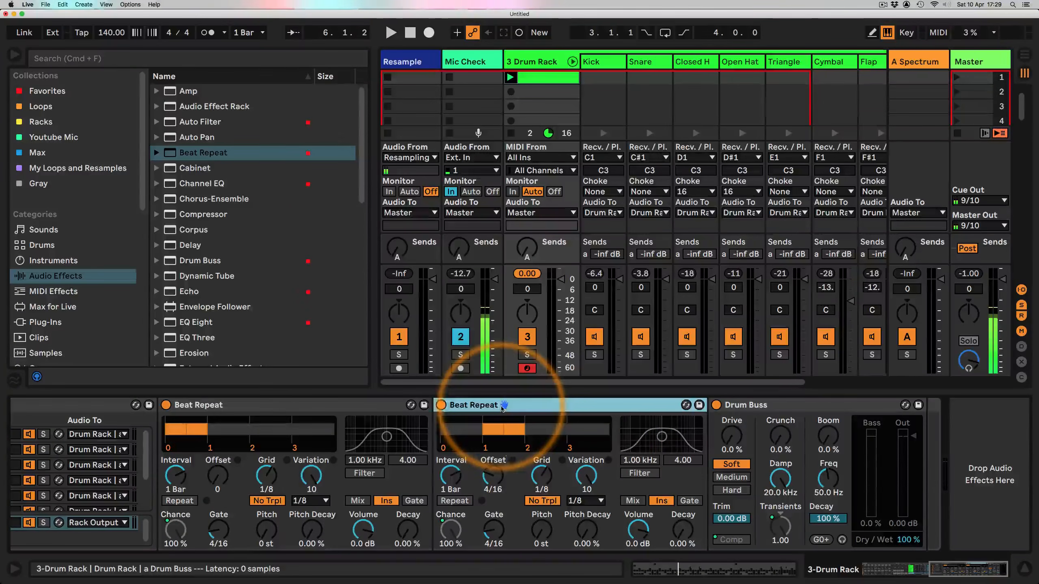
{"action": "key", "text": "super+d"}
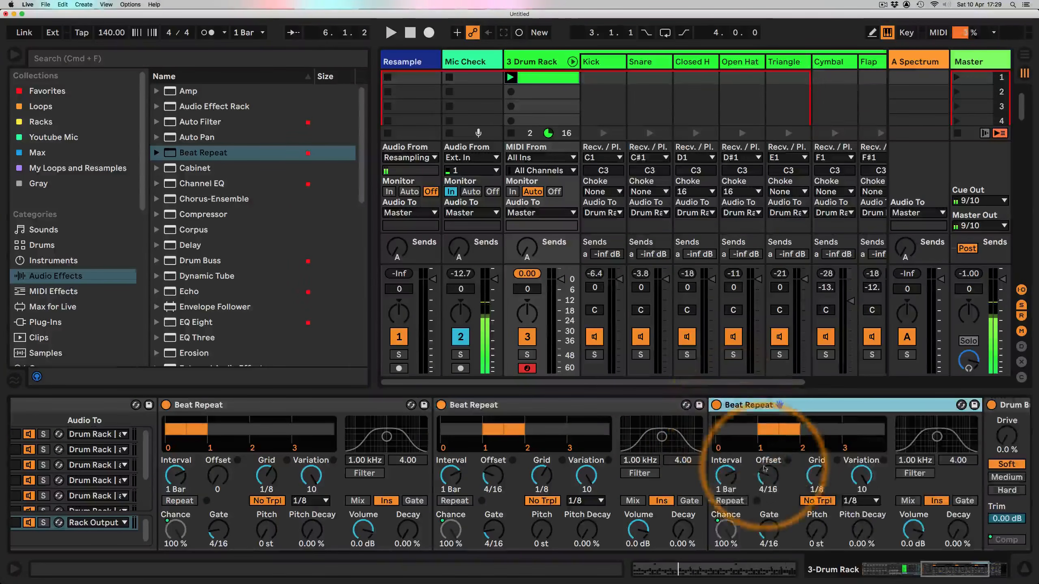
{"action": "left_click_drag", "start_coordinate": [767, 475], "coordinate": [768, 467]}
Step: Duplicate the 8/16 Beat Repeat and set the new copy's Offset to 12/16
{"action": "scroll", "coordinate": [732, 475], "scroll_direction": "right", "scroll_amount": 3}
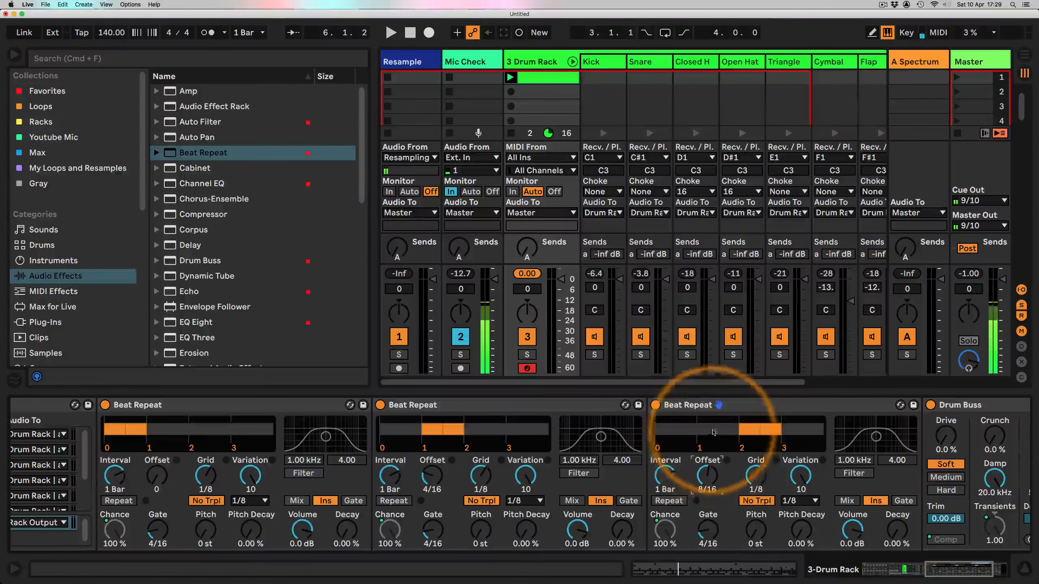
{"action": "scroll", "coordinate": [695, 422], "scroll_direction": "right", "scroll_amount": 4}
{"action": "key", "text": "super+d"}
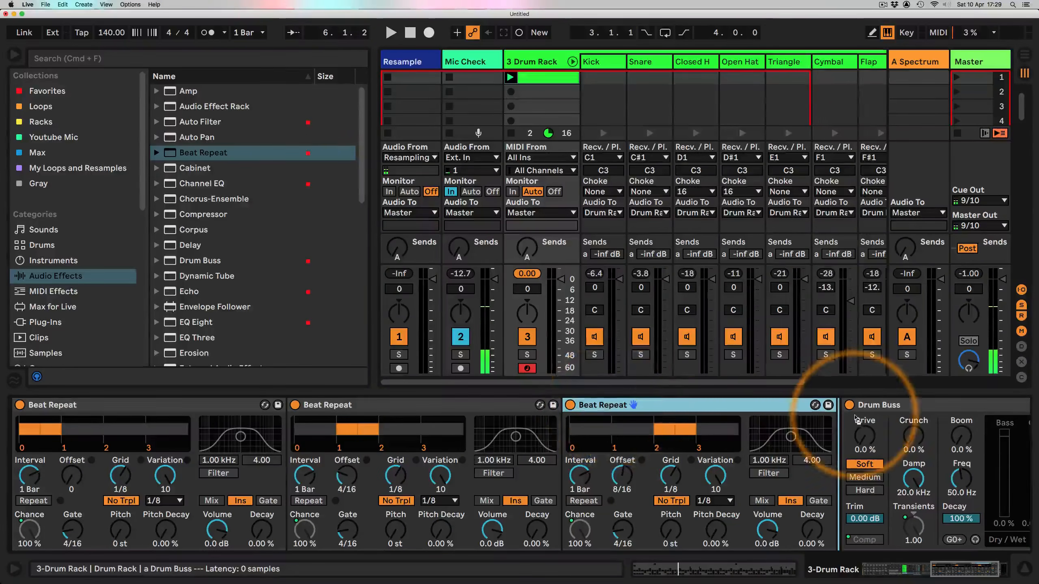
{"action": "left_click_drag", "start_coordinate": [811, 486], "coordinate": [810, 471]}
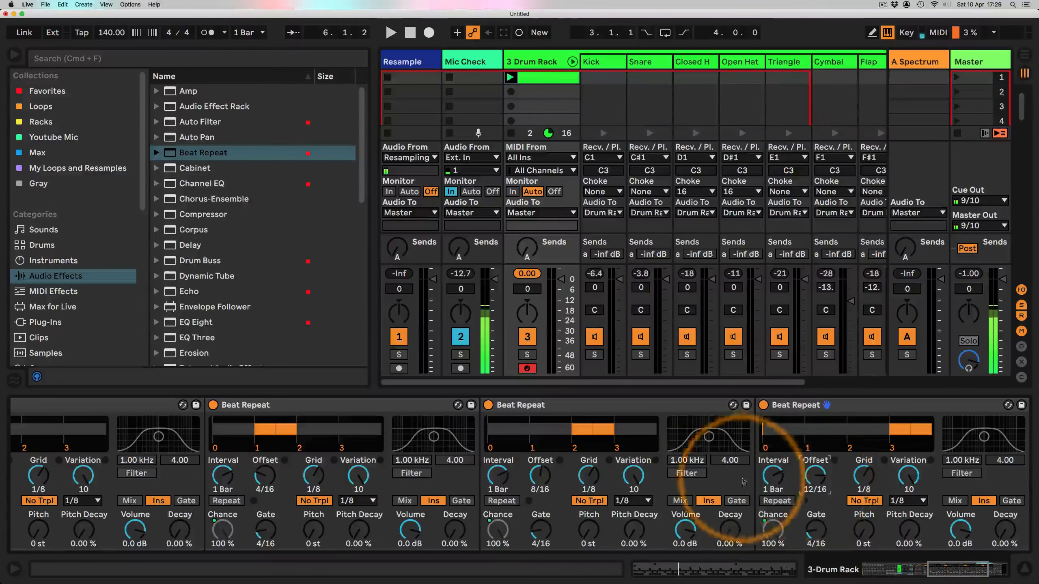
Step: Duplicate the 12/16 Beat Repeat and set the fifth copy's Offset to 4/16
{"action": "scroll", "coordinate": [728, 475], "scroll_direction": "right", "scroll_amount": 8}
{"action": "scroll", "coordinate": [728, 475], "scroll_direction": "right", "scroll_amount": 5}
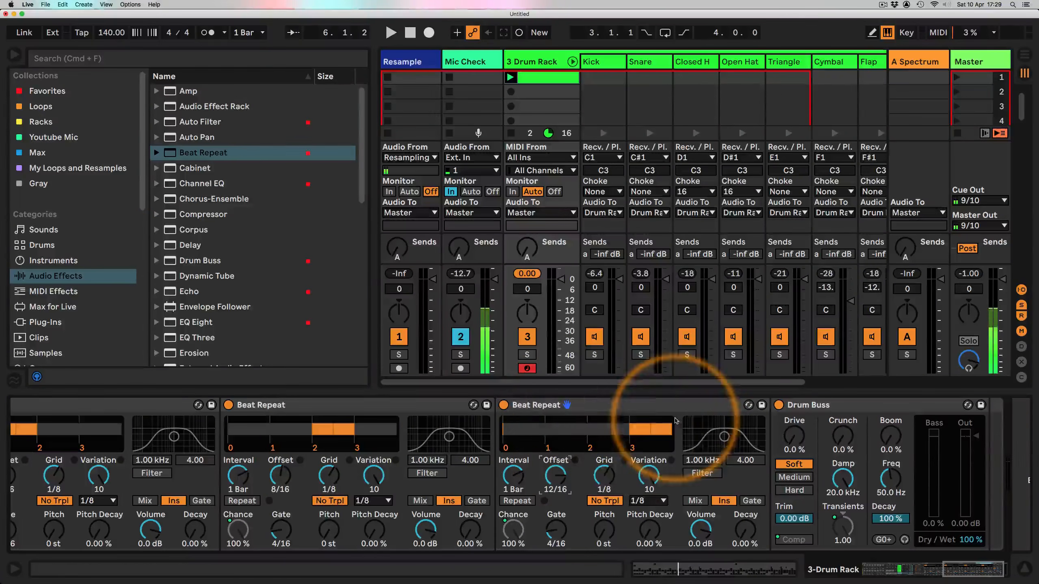
{"action": "left_click", "coordinate": [559, 406]}
{"action": "left_click_drag", "start_coordinate": [559, 405], "coordinate": [814, 437]}
{"action": "left_click_drag", "start_coordinate": [955, 567], "coordinate": [966, 567]}
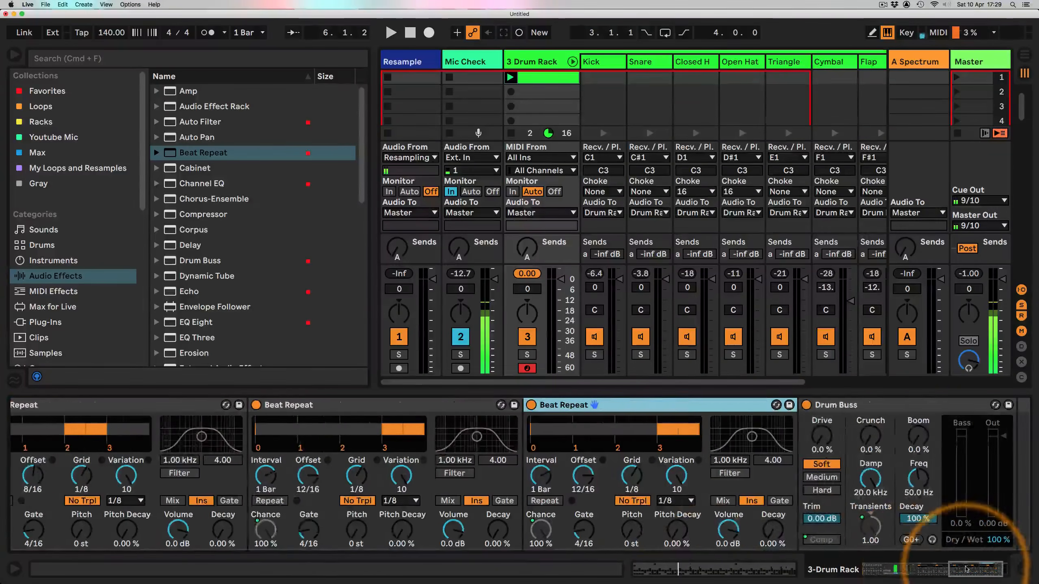
{"action": "left_click_drag", "start_coordinate": [578, 479], "coordinate": [578, 489]}
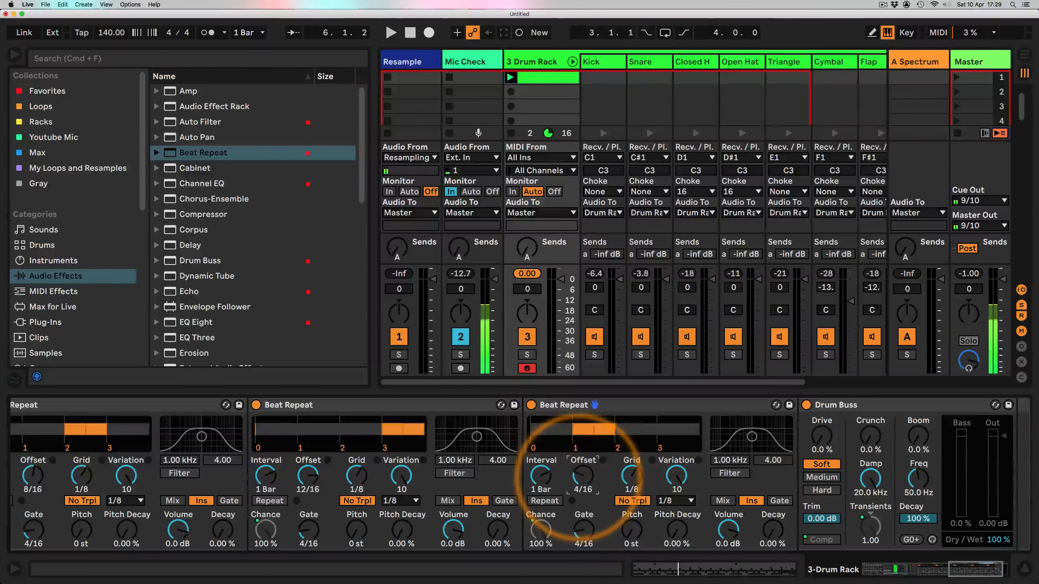
Step: On the fifth Beat Repeat set Offset 8/16, Grid 1/6, Gate 8/16, Variation 0, and turn off No Triplets
{"action": "left_click_drag", "start_coordinate": [582, 491], "coordinate": [630, 470]}
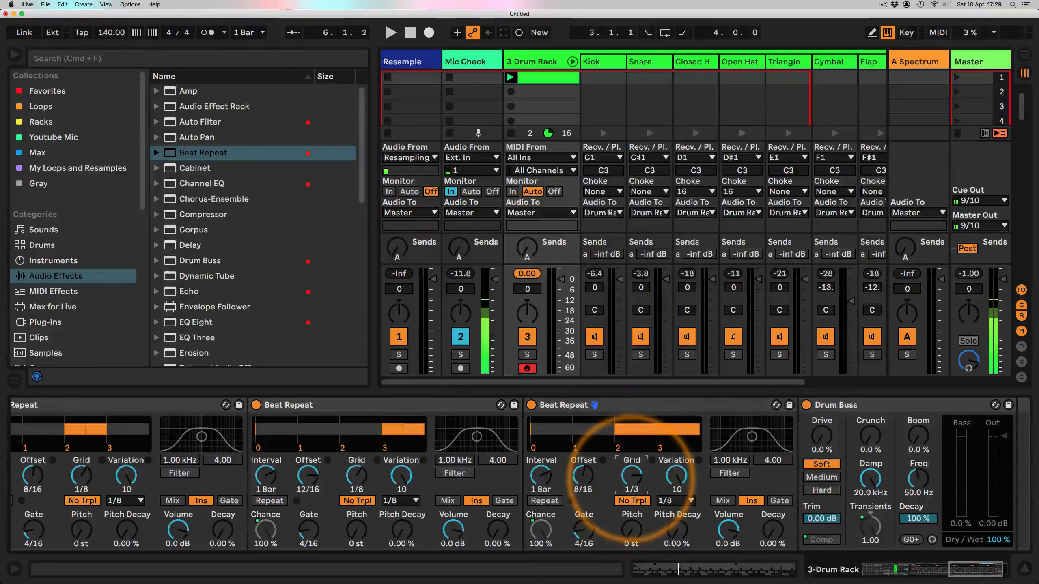
{"action": "left_click_drag", "start_coordinate": [584, 528], "coordinate": [584, 531]}
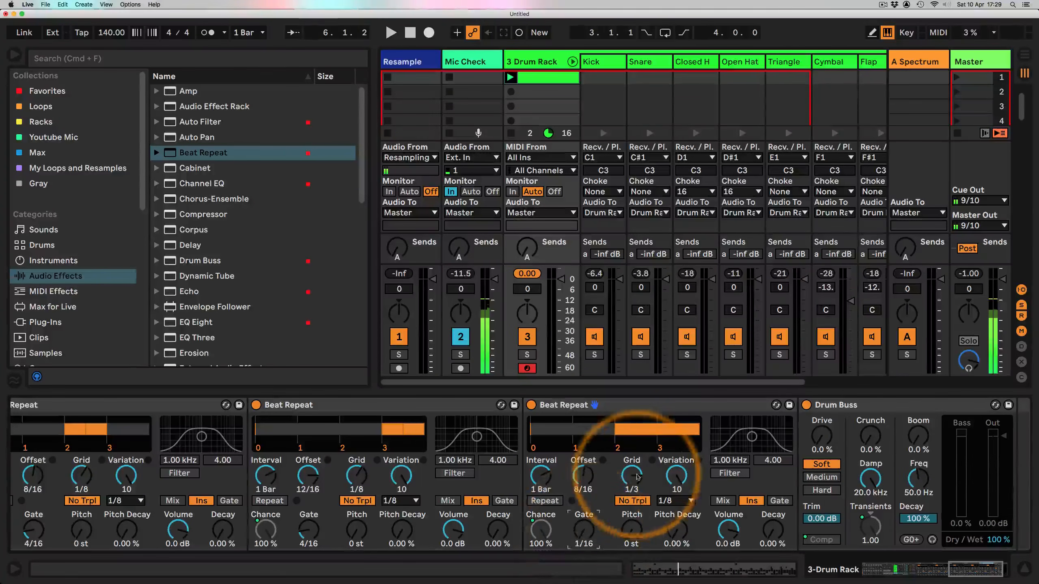
{"action": "left_click_drag", "start_coordinate": [634, 476], "coordinate": [632, 483]}
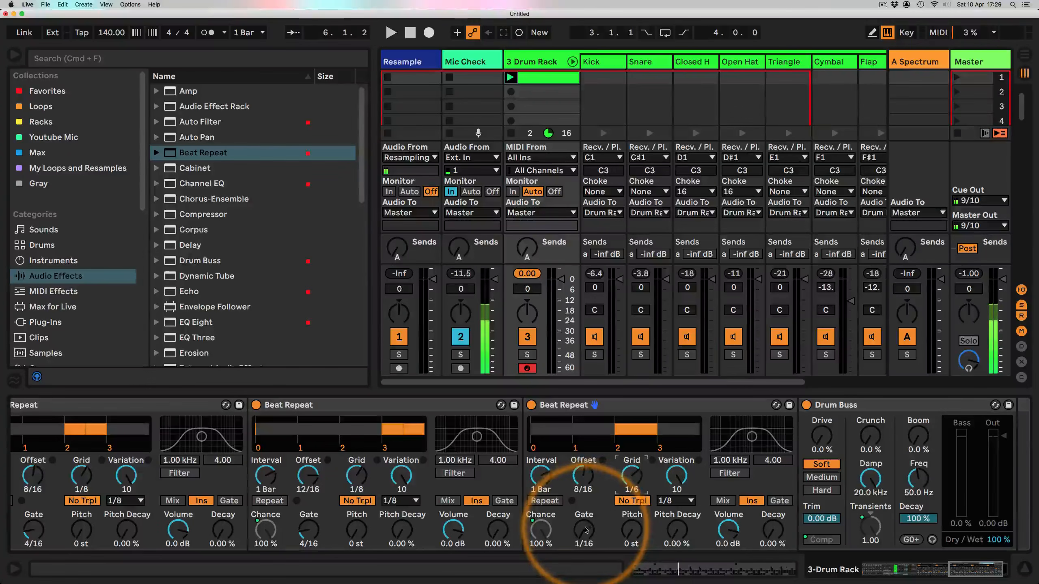
{"action": "left_click_drag", "start_coordinate": [583, 530], "coordinate": [584, 524]}
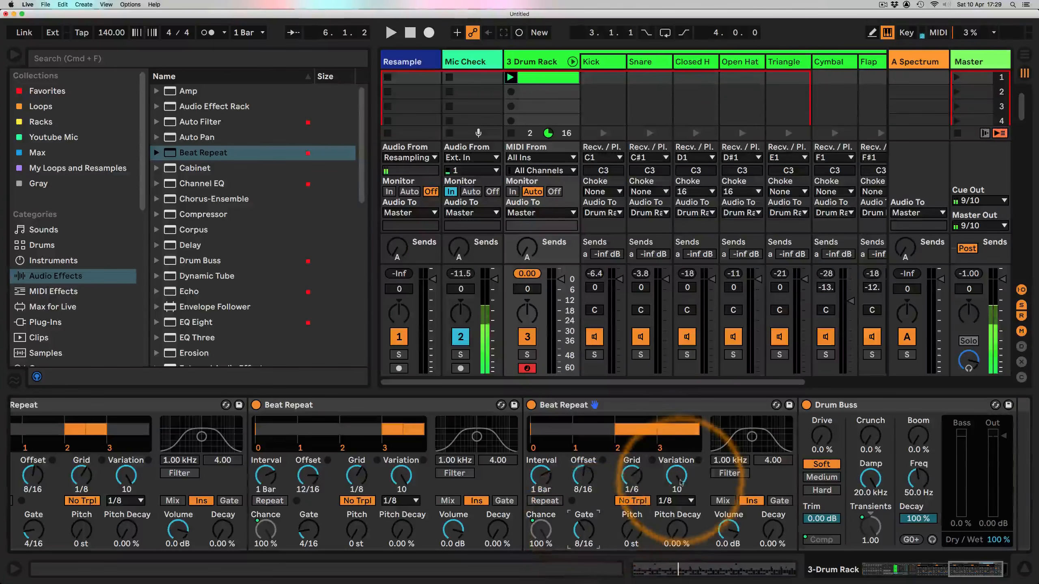
{"action": "left_click_drag", "start_coordinate": [670, 454], "coordinate": [654, 493]}
{"action": "left_click", "coordinate": [632, 502]}
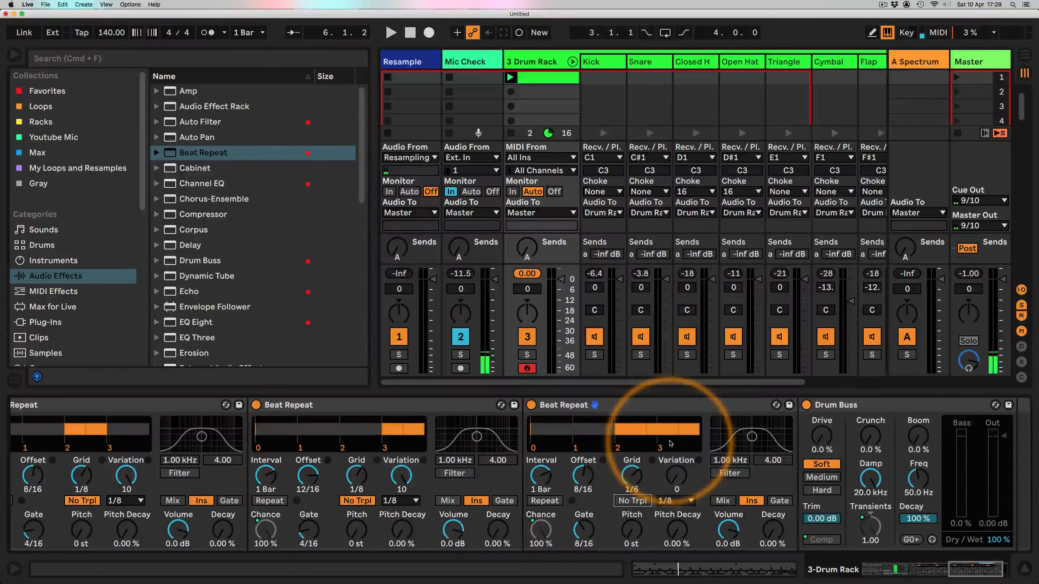
Step: Start playback and set the Decay of the 12/16 and 8/16 offset Beat Repeats to 40%
{"action": "key", "text": "space"}
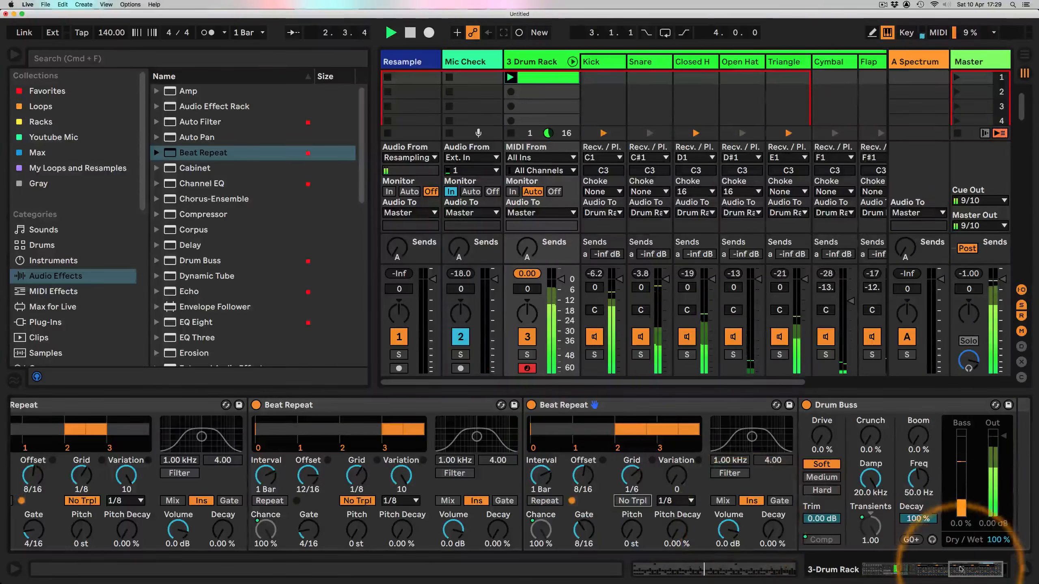
{"action": "left_click_drag", "start_coordinate": [965, 571], "coordinate": [950, 573]}
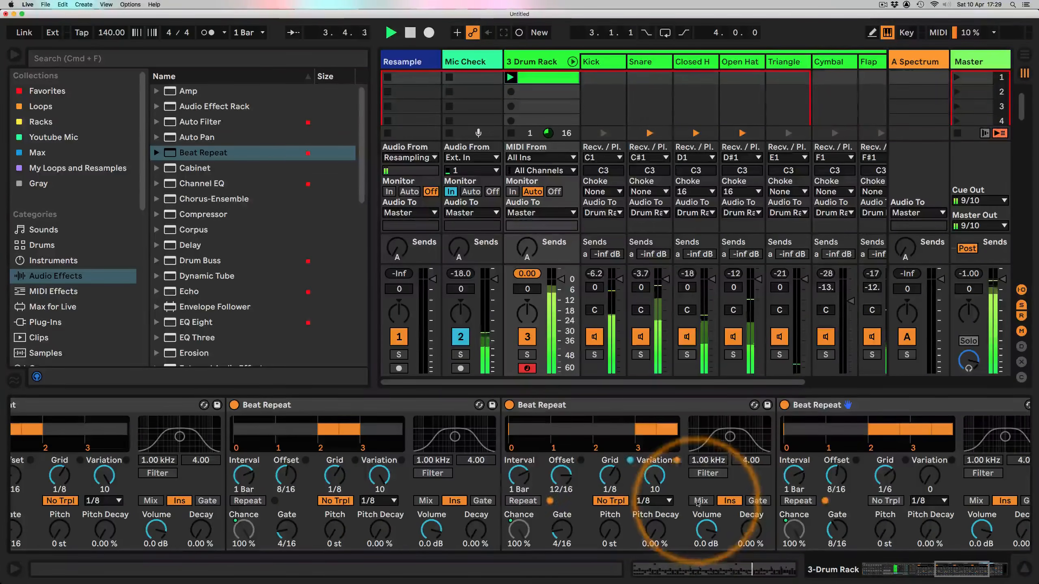
{"action": "left_click", "coordinate": [745, 543]}
{"action": "type", "text": "40"}
{"action": "key", "text": "Return"}
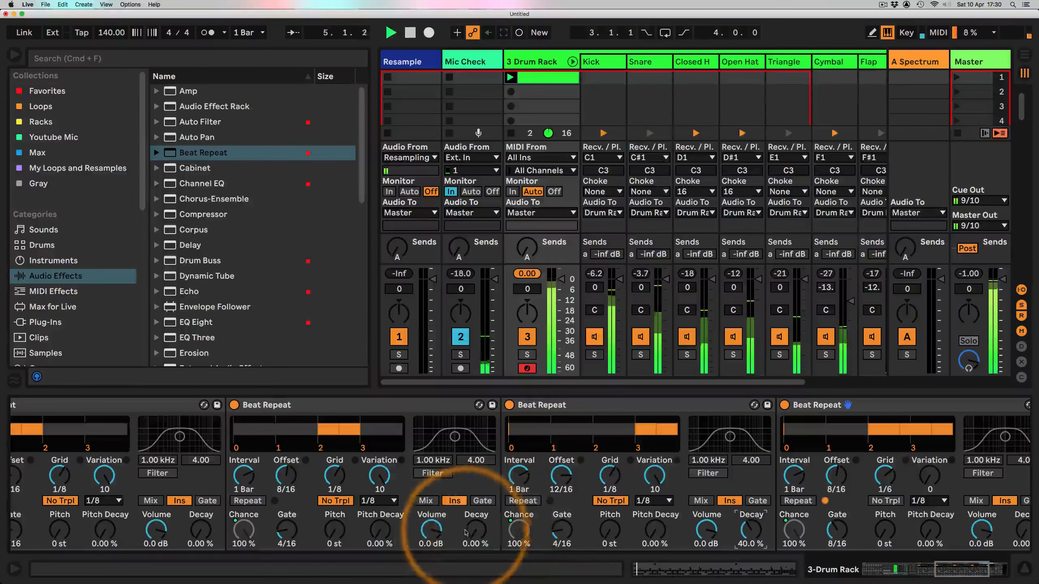
{"action": "left_click", "coordinate": [476, 529]}
{"action": "type", "text": "40"}
{"action": "key", "text": "Return"}
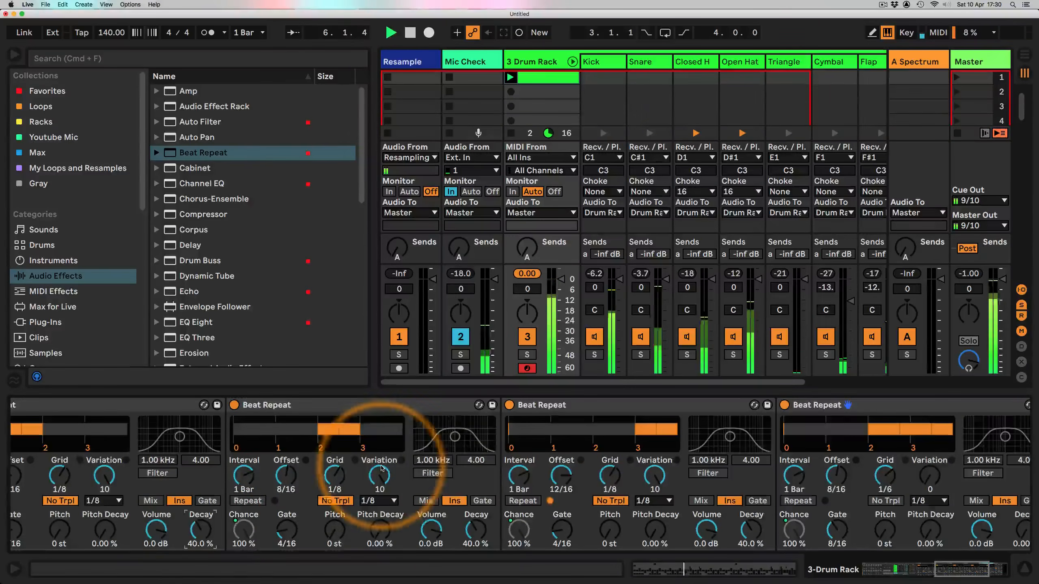
Step: Set the Decay of the Beat Repeat with Offset 0 to 40%
{"action": "scroll", "coordinate": [409, 462], "scroll_direction": "left", "scroll_amount": 5}
{"action": "left_click", "coordinate": [416, 530]}
{"action": "type", "text": "40"}
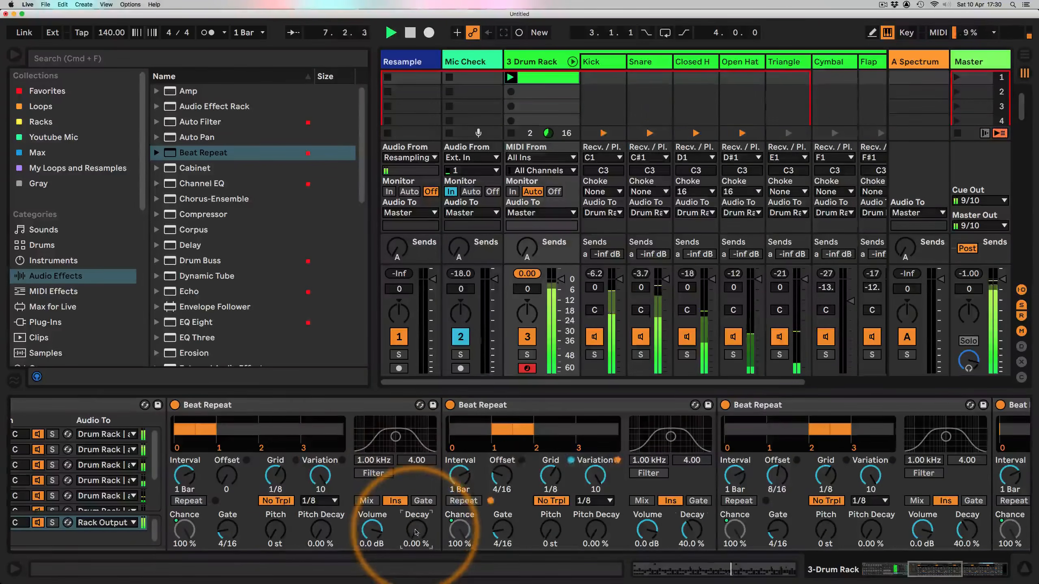
{"action": "key", "text": "Return"}
Step: Set Drum Rack macros Drum Transient to about 0.28, Snare Pitch 68.1 Hz, Cym pitch 1 87.5 Hz, Cym pitch 2 281 Hz, Flap Time 200 ms, and stop playback
{"action": "scroll", "coordinate": [465, 476], "scroll_direction": "left", "scroll_amount": 10}
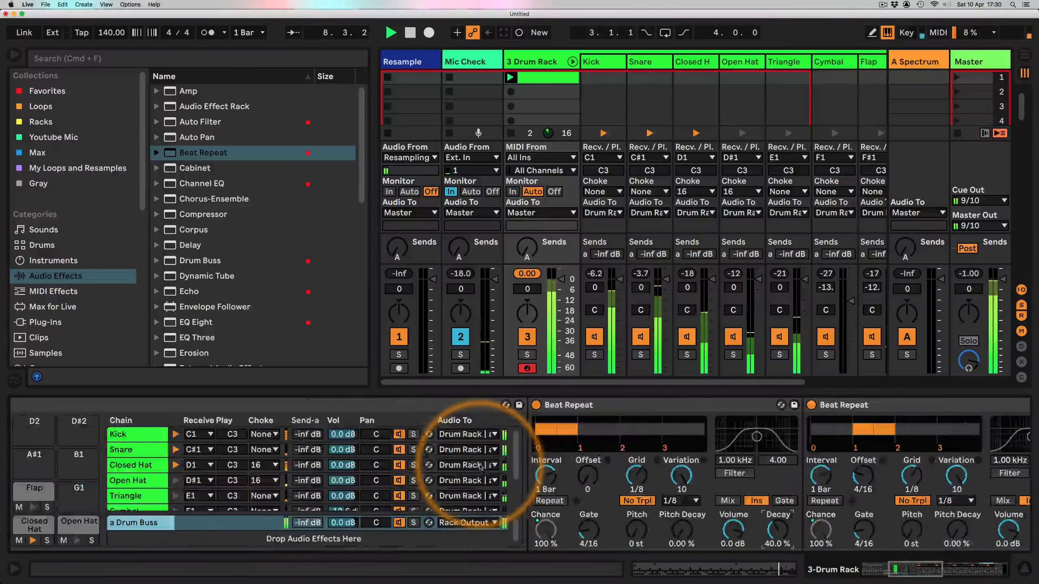
{"action": "scroll", "coordinate": [480, 467], "scroll_direction": "left", "scroll_amount": 8}
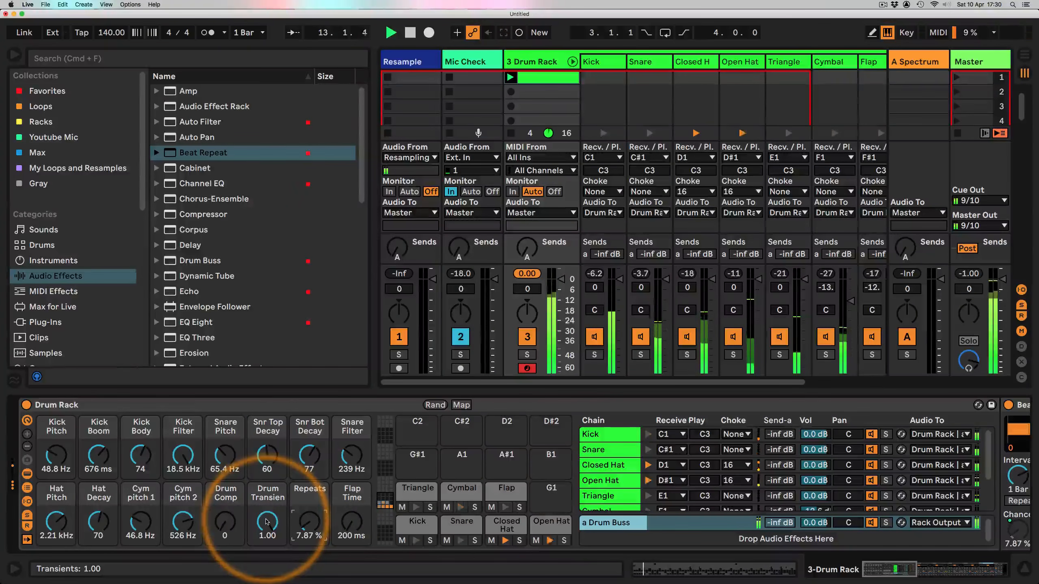
{"action": "left_click_drag", "start_coordinate": [266, 523], "coordinate": [267, 545]}
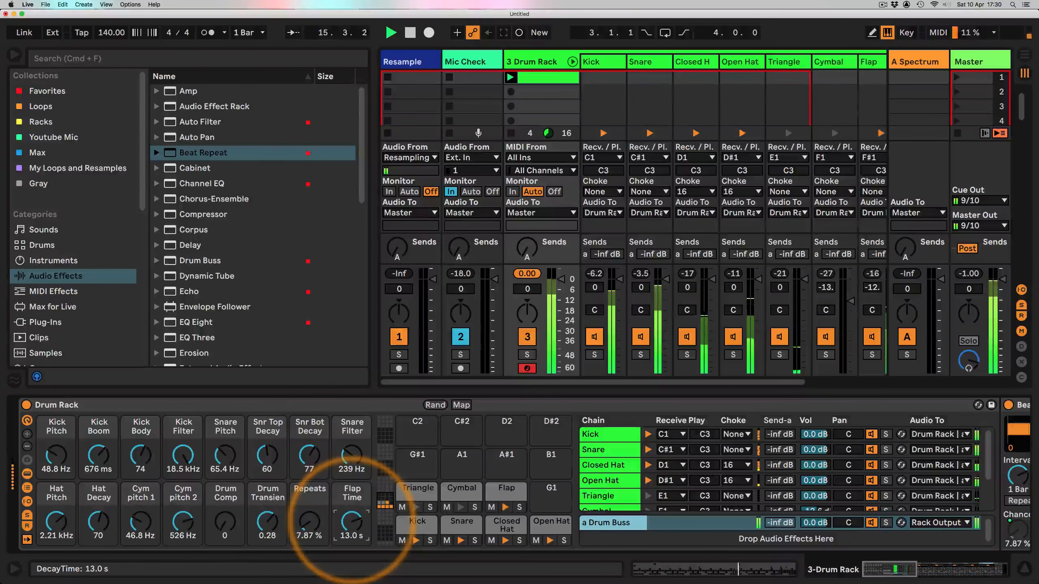
{"action": "left_click_drag", "start_coordinate": [351, 521], "coordinate": [351, 528]}
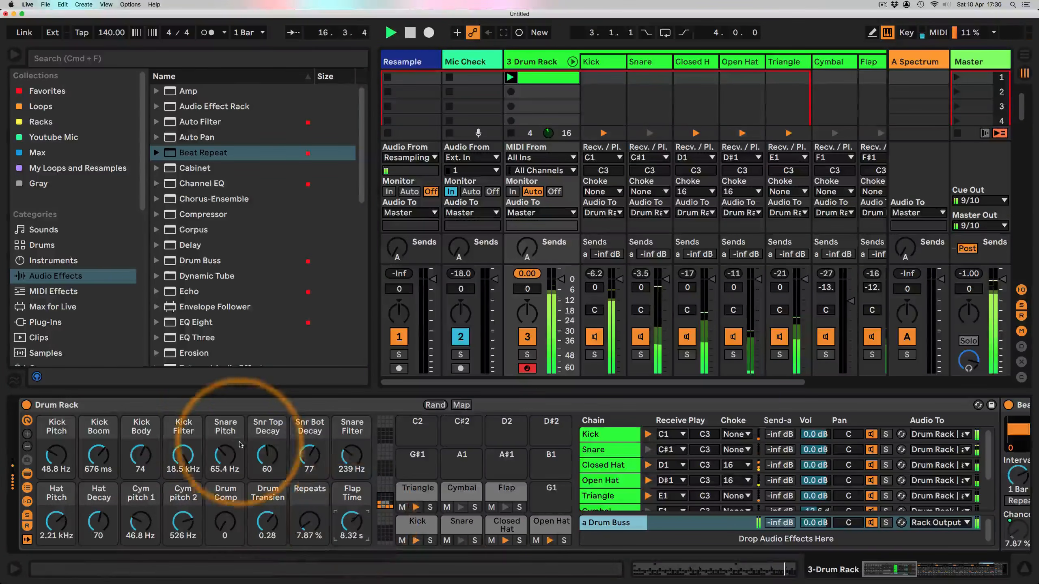
{"action": "mouse_move", "coordinate": [225, 455]}
{"action": "left_mouse_down"}
{"action": "mouse_move", "coordinate": [222, 466]}
{"action": "mouse_move", "coordinate": [223, 451]}
{"action": "left_mouse_up"}
{"action": "left_click_drag", "start_coordinate": [141, 520], "coordinate": [141, 512]}
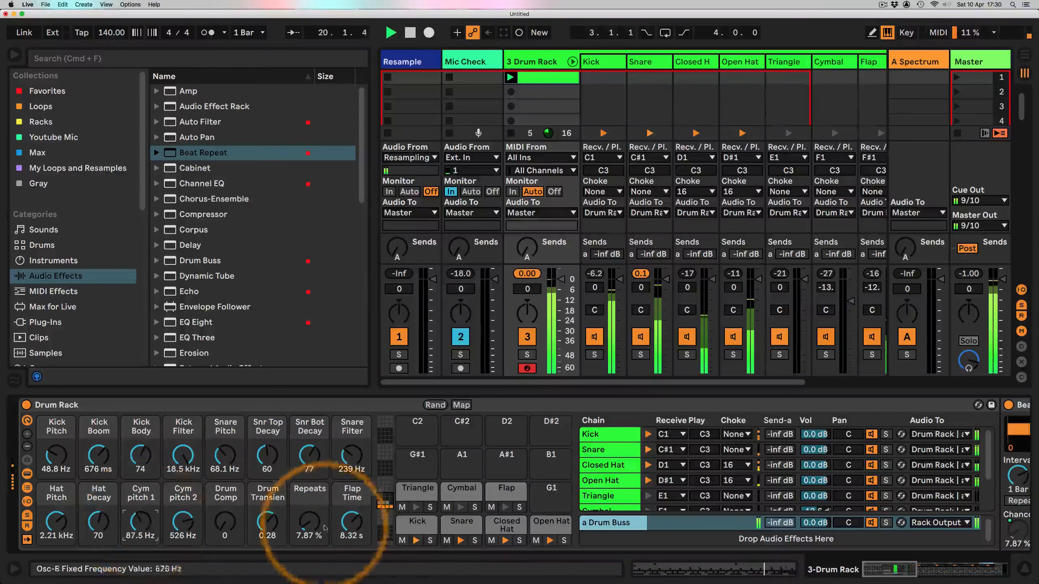
{"action": "left_click_drag", "start_coordinate": [349, 518], "coordinate": [350, 550]}
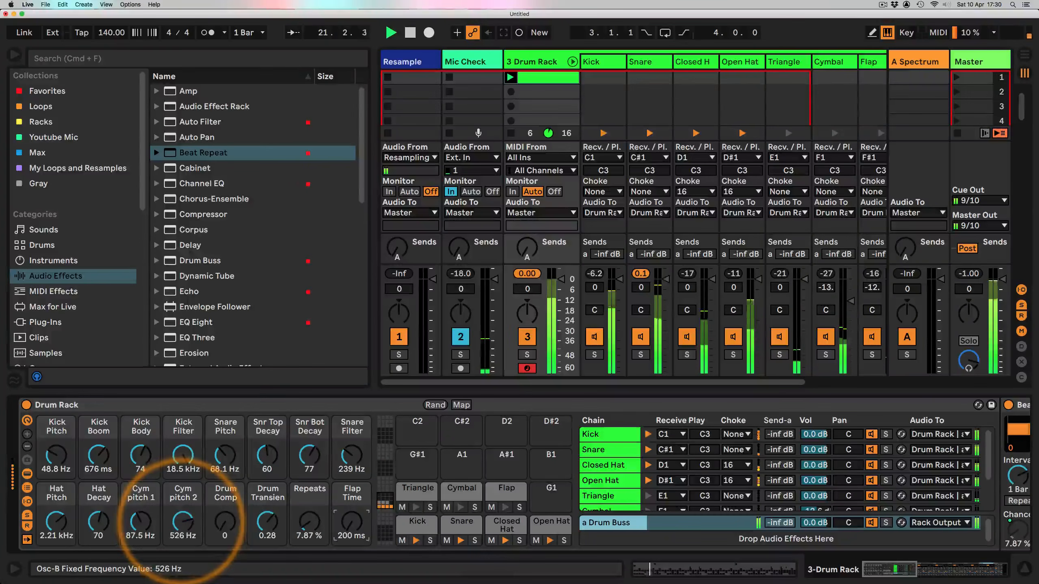
{"action": "left_click_drag", "start_coordinate": [182, 521], "coordinate": [182, 526]}
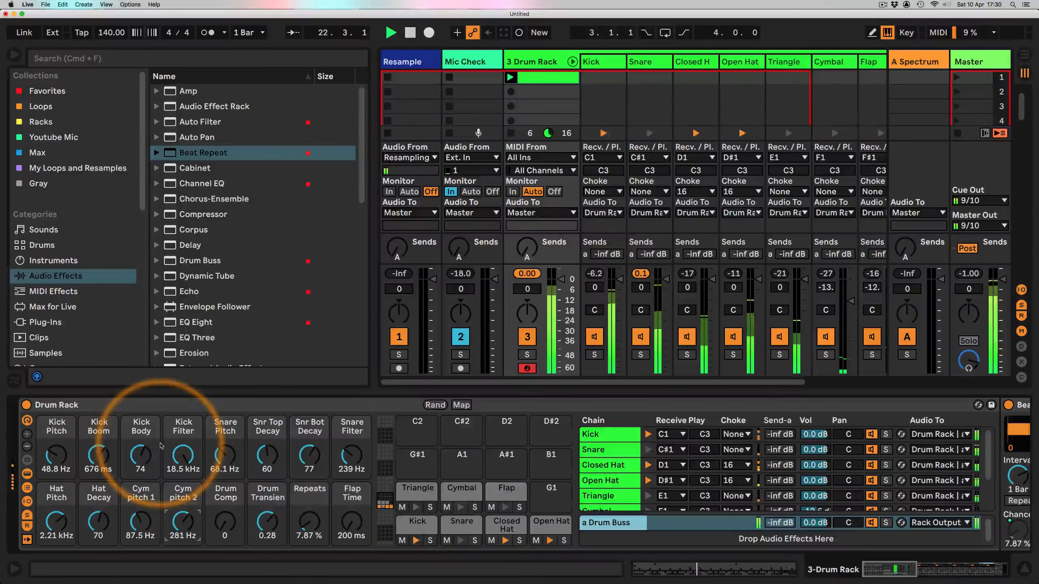
{"action": "key", "text": "space"}
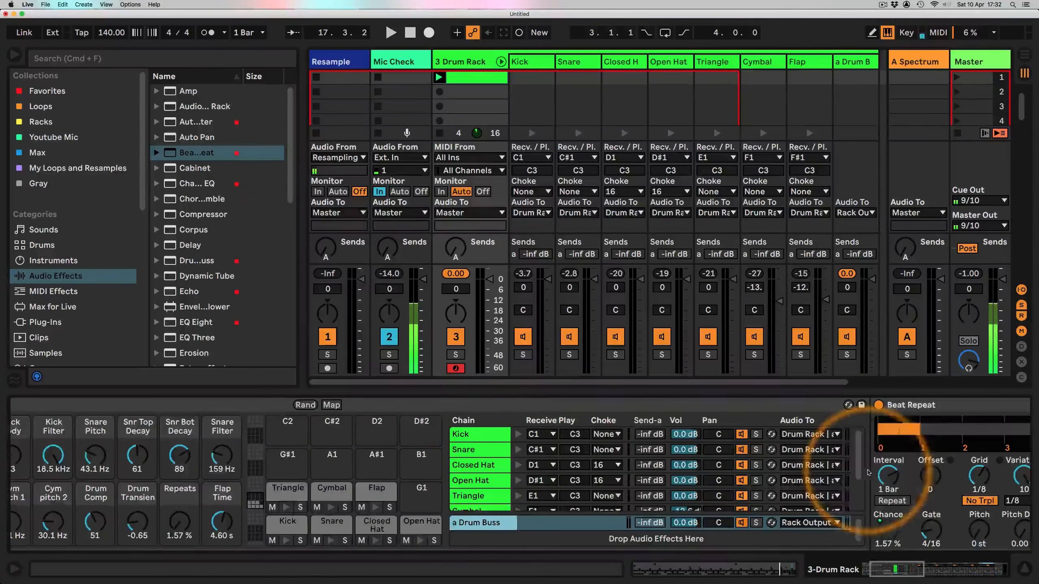
Step: Add a Limiter after the Drum Buss at the end of the Drum Buss return chain
{"action": "scroll", "coordinate": [867, 473], "scroll_direction": "right", "scroll_amount": 15}
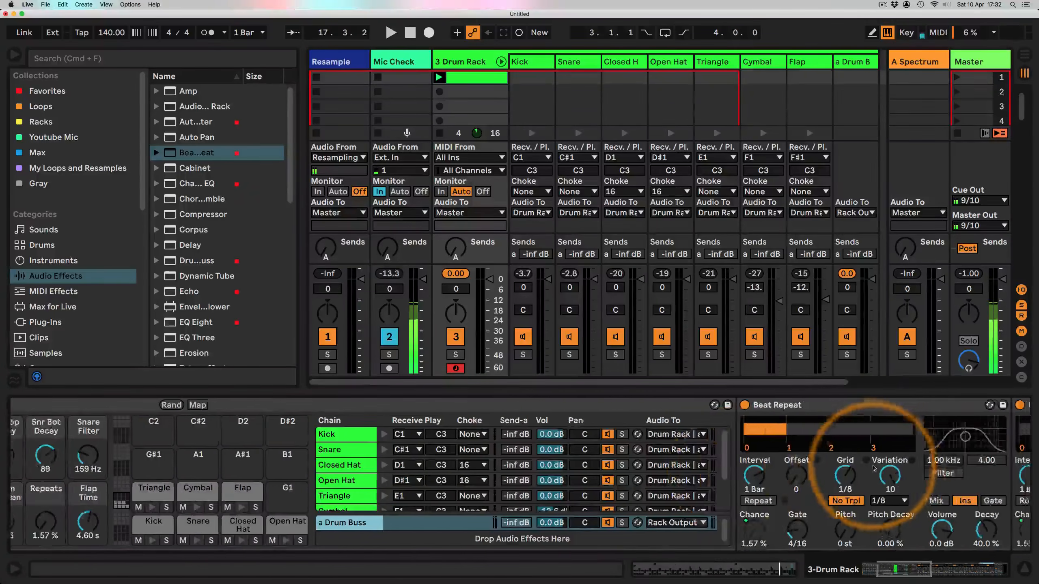
{"action": "scroll", "coordinate": [871, 468], "scroll_direction": "right", "scroll_amount": 10}
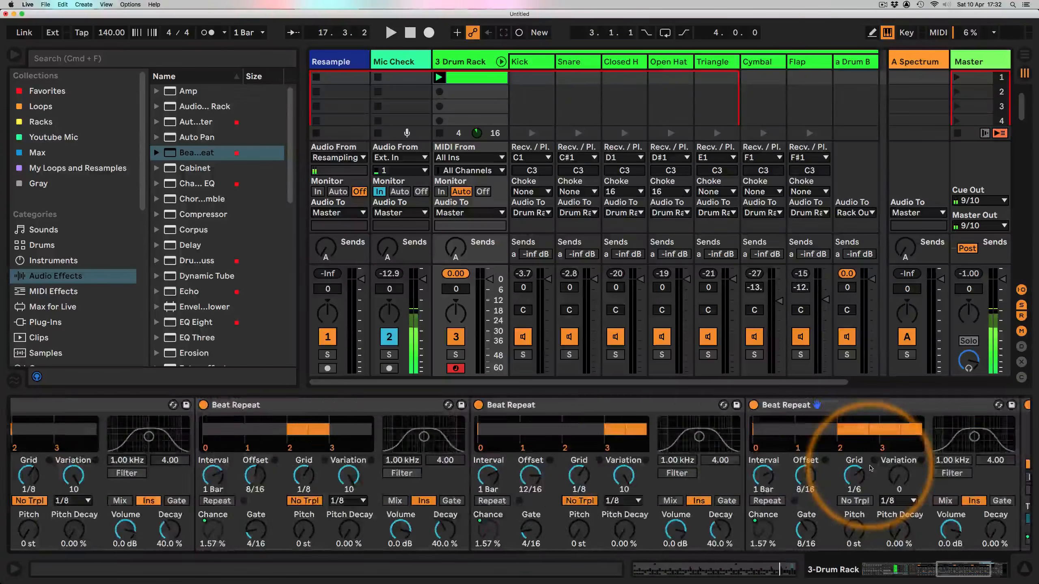
{"action": "scroll", "coordinate": [229, 287], "scroll_direction": "down", "scroll_amount": 6}
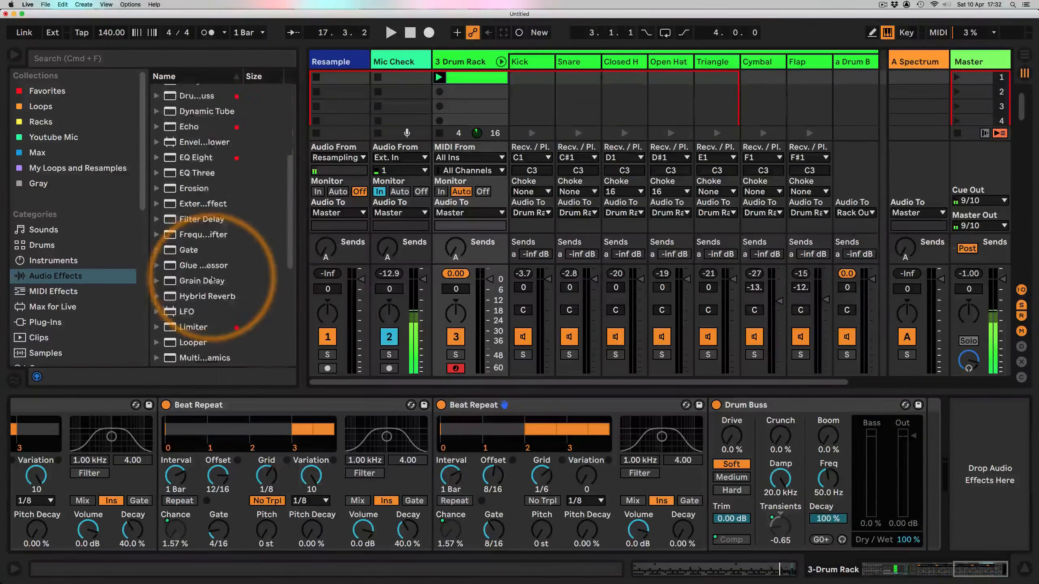
{"action": "left_click", "coordinate": [193, 226]}
{"action": "left_click_drag", "start_coordinate": [723, 409], "coordinate": [893, 395]}
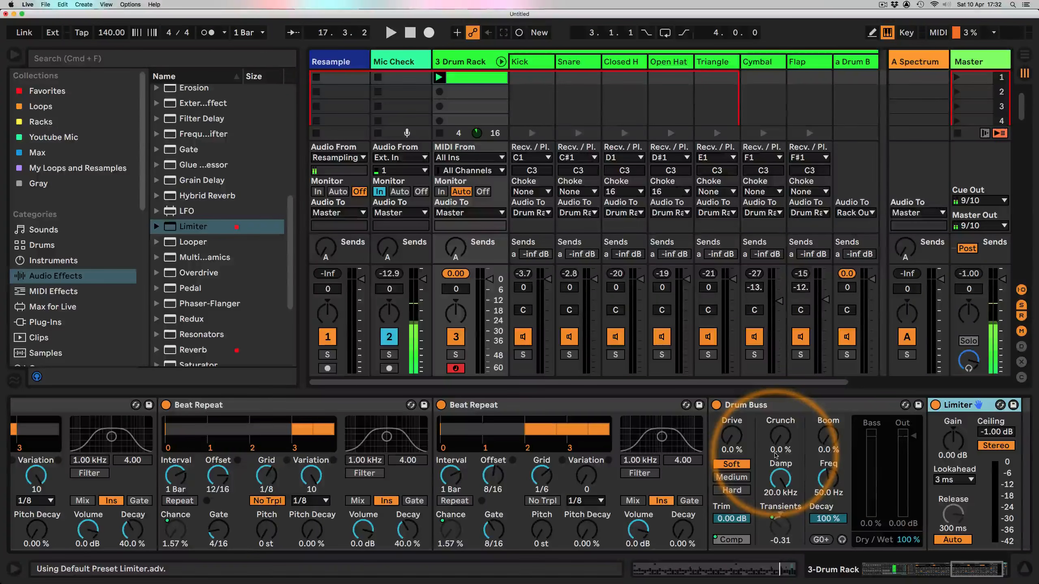
Step: Move the drum clip down into the second clip slot of the 3 Drum Rack track
{"action": "scroll", "coordinate": [775, 454], "scroll_direction": "left", "scroll_amount": 15}
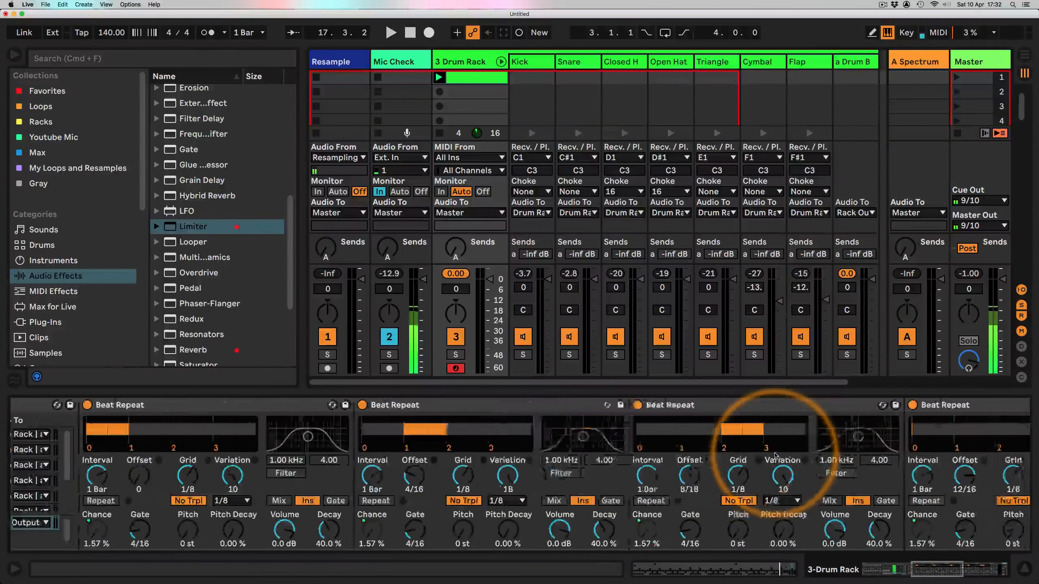
{"action": "scroll", "coordinate": [775, 454], "scroll_direction": "left", "scroll_amount": 15}
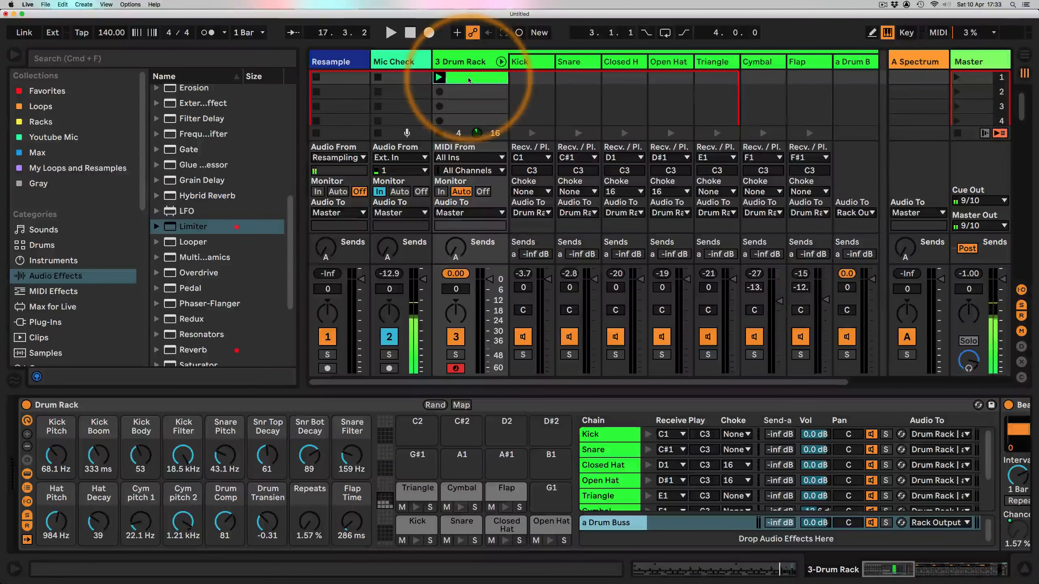
{"action": "left_click_drag", "start_coordinate": [469, 80], "coordinate": [460, 107]}
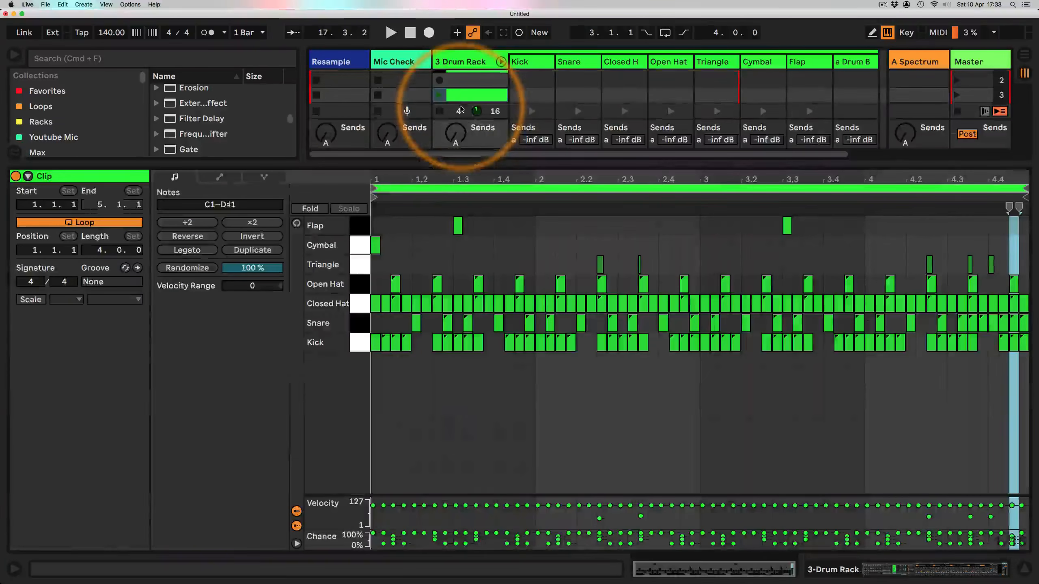
Step: Select all notes in the drum clip and duplicate the loop twice to extend it to 16 bars
{"action": "left_click", "coordinate": [462, 95]}
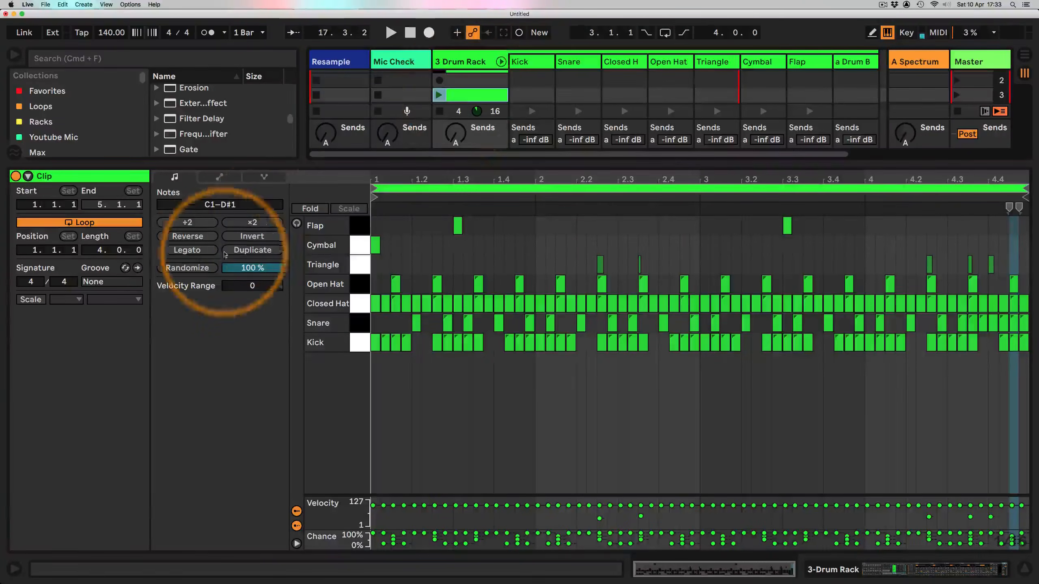
{"action": "left_click", "coordinate": [532, 241]}
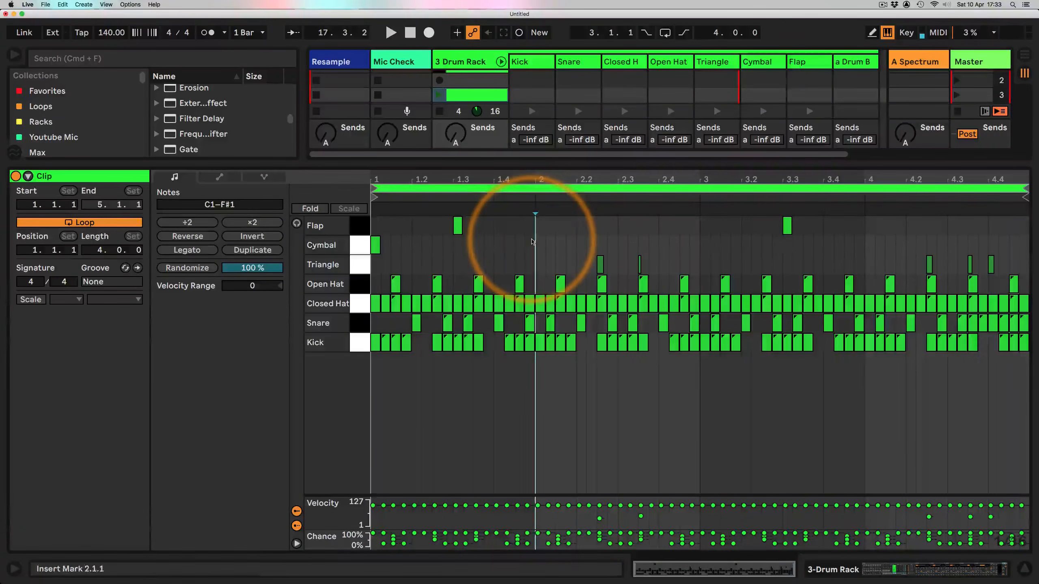
{"action": "left_click", "coordinate": [518, 189]}
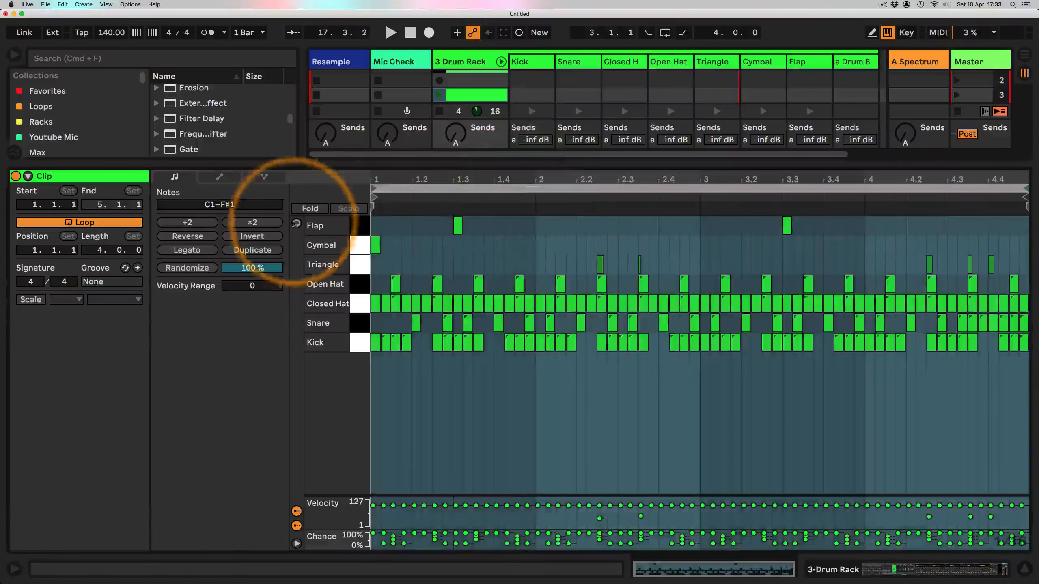
{"action": "left_click", "coordinate": [251, 250]}
{"action": "left_click", "coordinate": [251, 249]}
{"action": "left_click", "coordinate": [612, 448]}
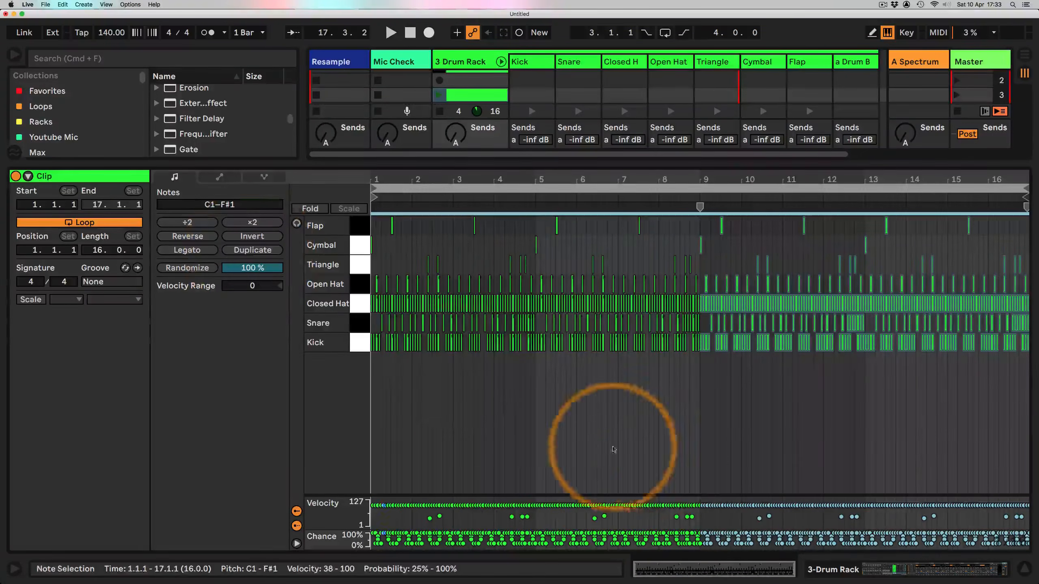
{"action": "left_click", "coordinate": [572, 296]}
{"action": "left_click", "coordinate": [579, 231]}
{"action": "left_click", "coordinate": [831, 569]}
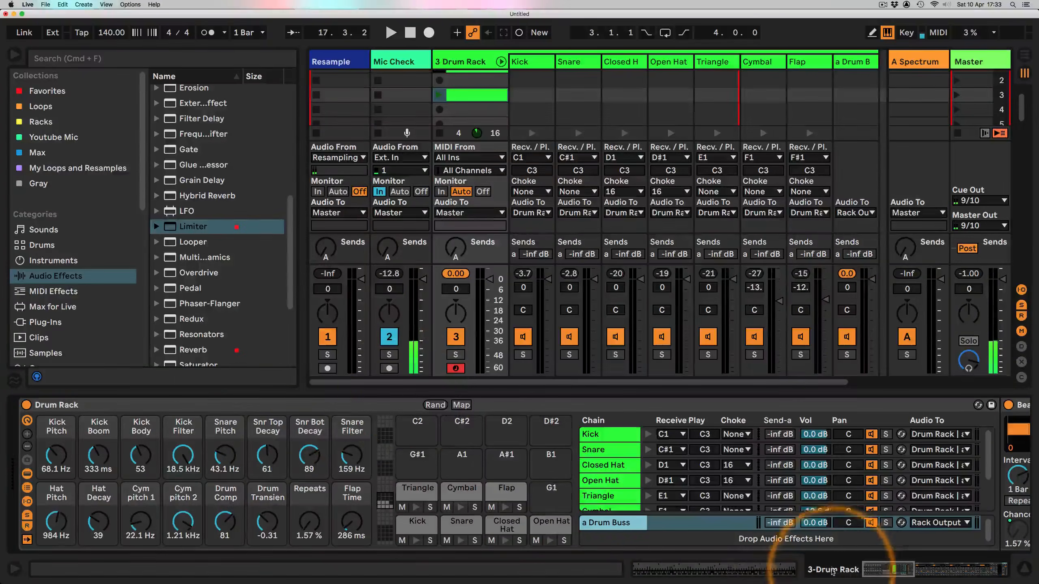
Step: Launch the extended drum clip on the 3 Drum Rack track
{"action": "left_click", "coordinate": [406, 392]}
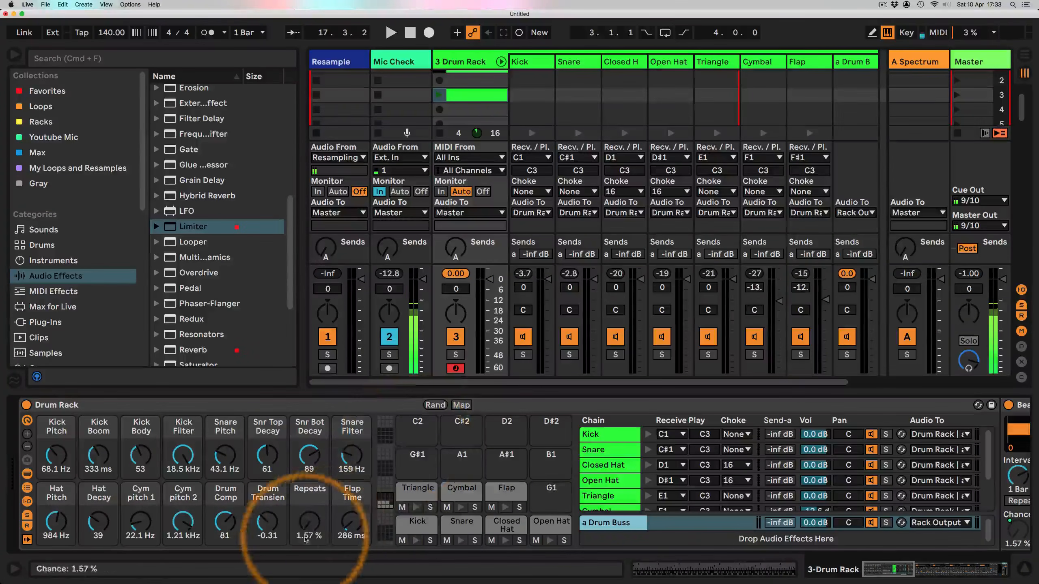
{"action": "left_click", "coordinate": [348, 528]}
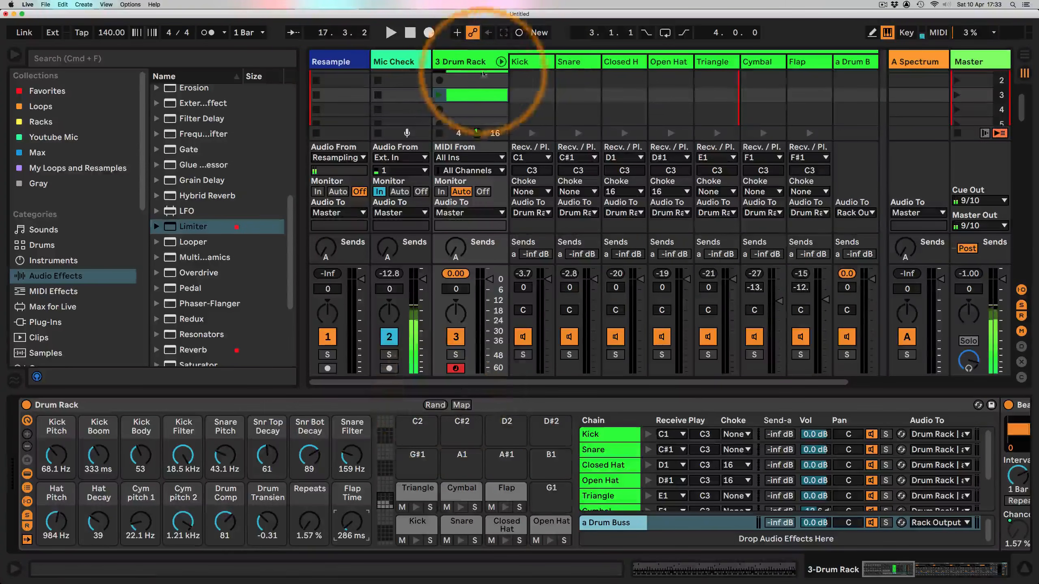
{"action": "left_click", "coordinate": [520, 36]}
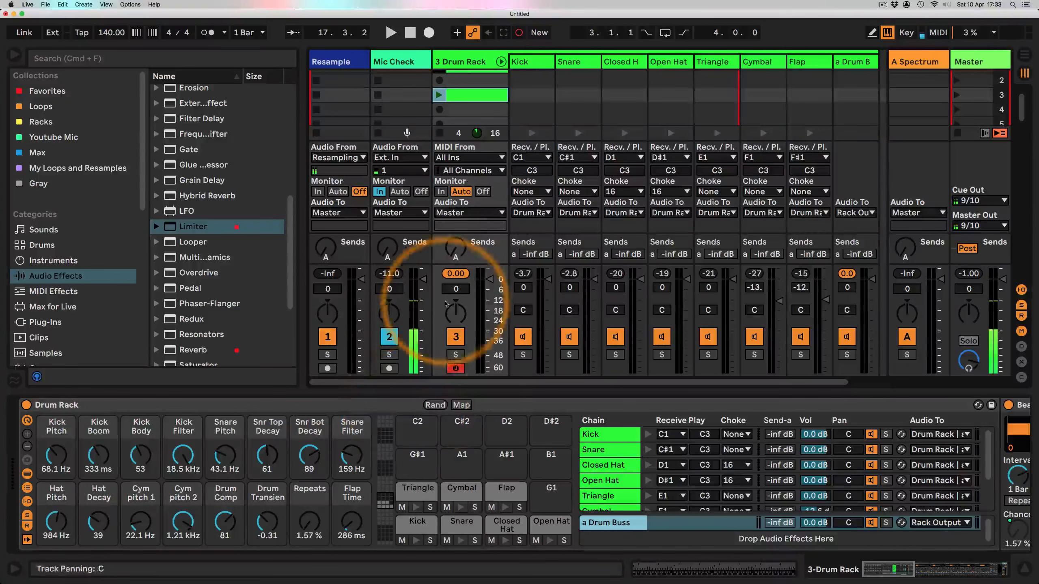
{"action": "left_click", "coordinate": [439, 95]}
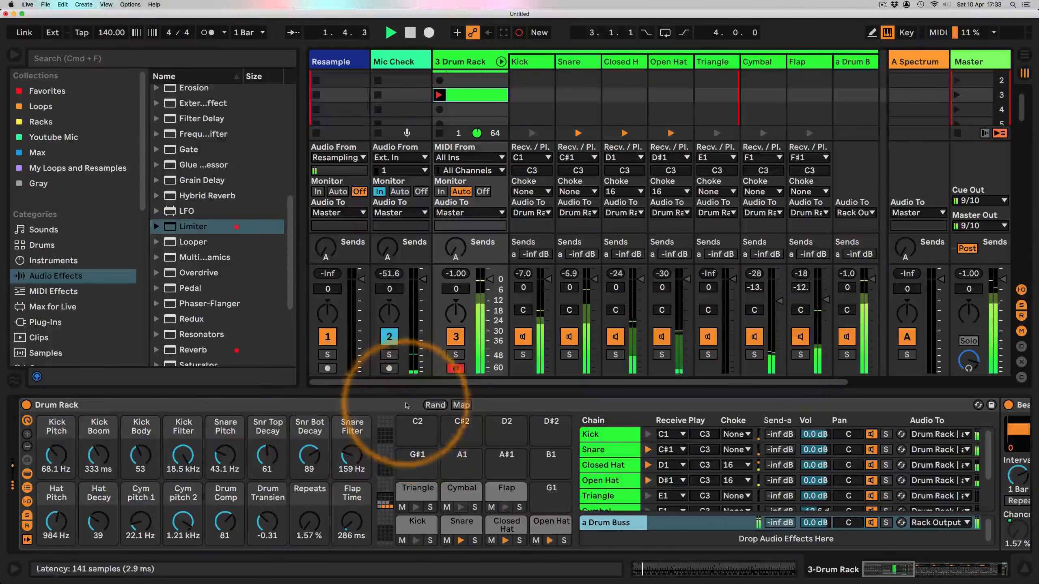
Step: Randomize the Drum Rack macro values repeatedly while the beat plays
{"action": "left_click", "coordinate": [430, 405]}
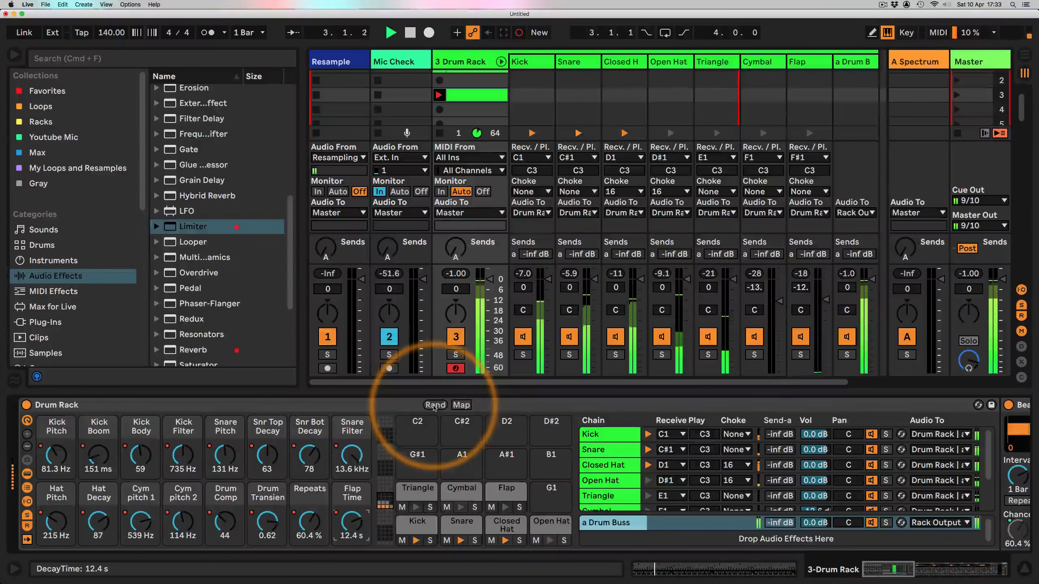
{"action": "left_click", "coordinate": [434, 405]}
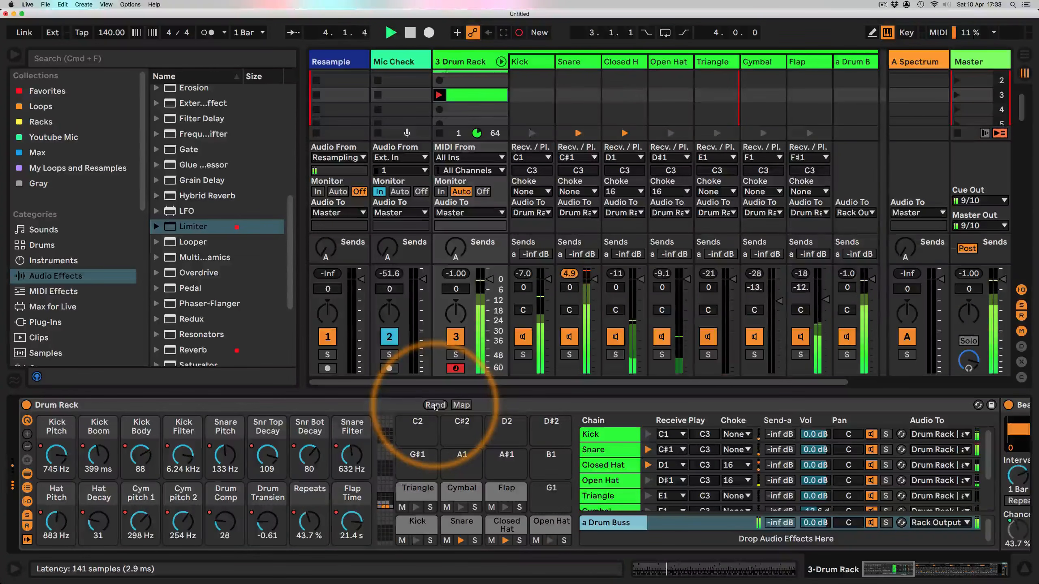
{"action": "left_click", "coordinate": [435, 405]}
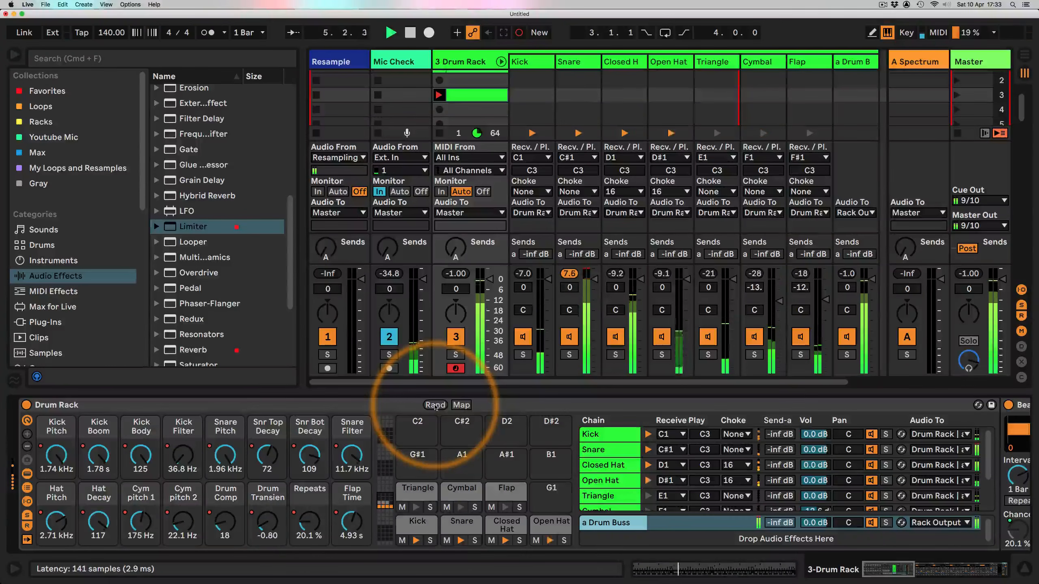
{"action": "left_click", "coordinate": [434, 405]}
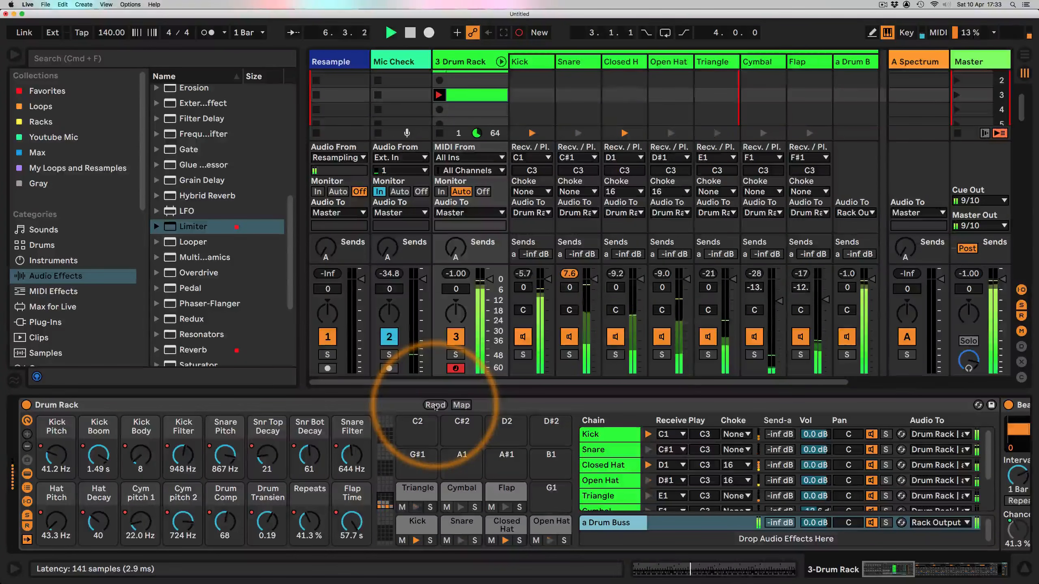
{"action": "left_click", "coordinate": [434, 405]}
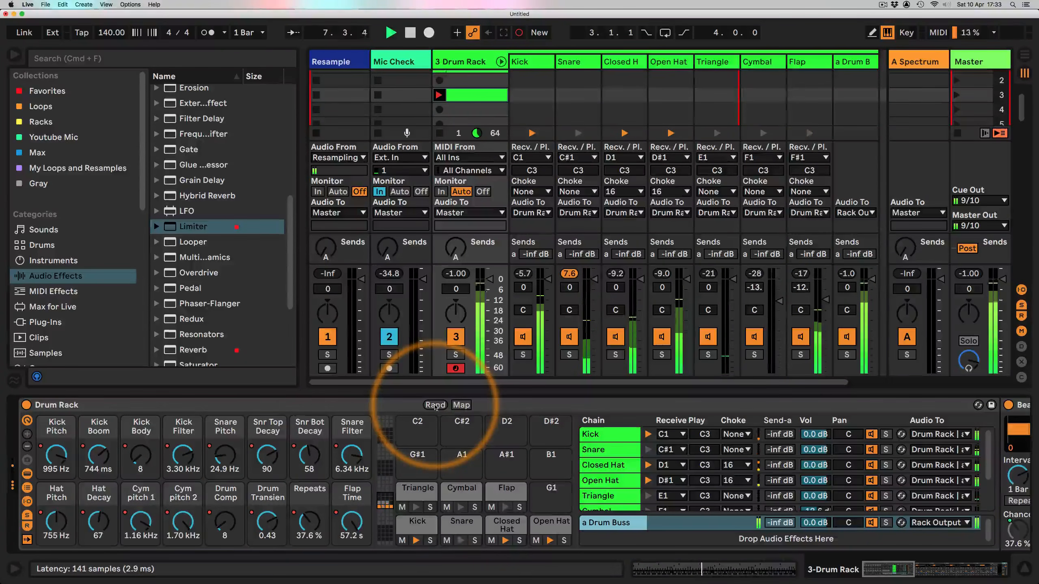
{"action": "left_click", "coordinate": [435, 404]}
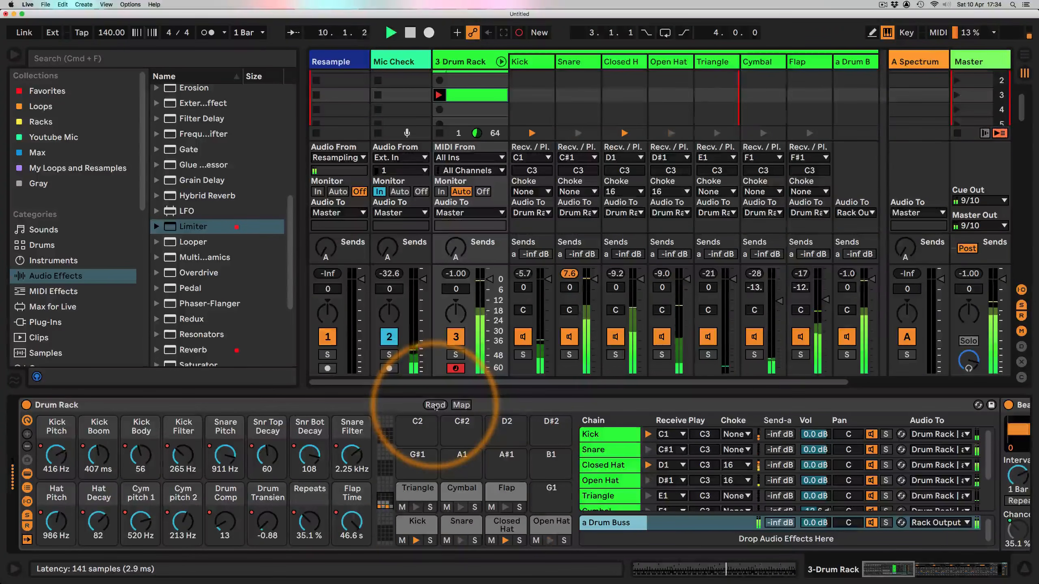
{"action": "left_click", "coordinate": [434, 405]}
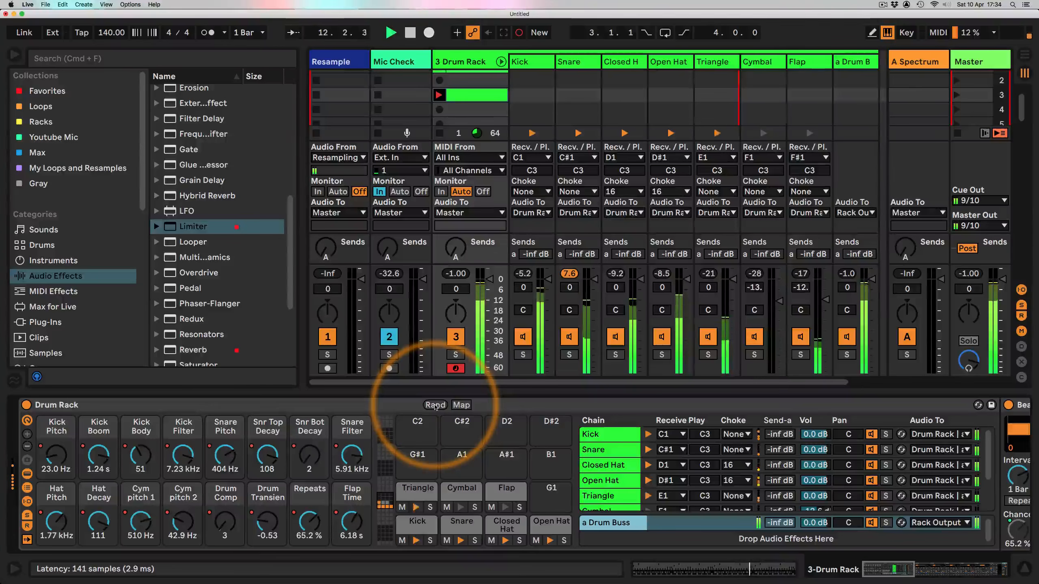
{"action": "left_click", "coordinate": [435, 405]}
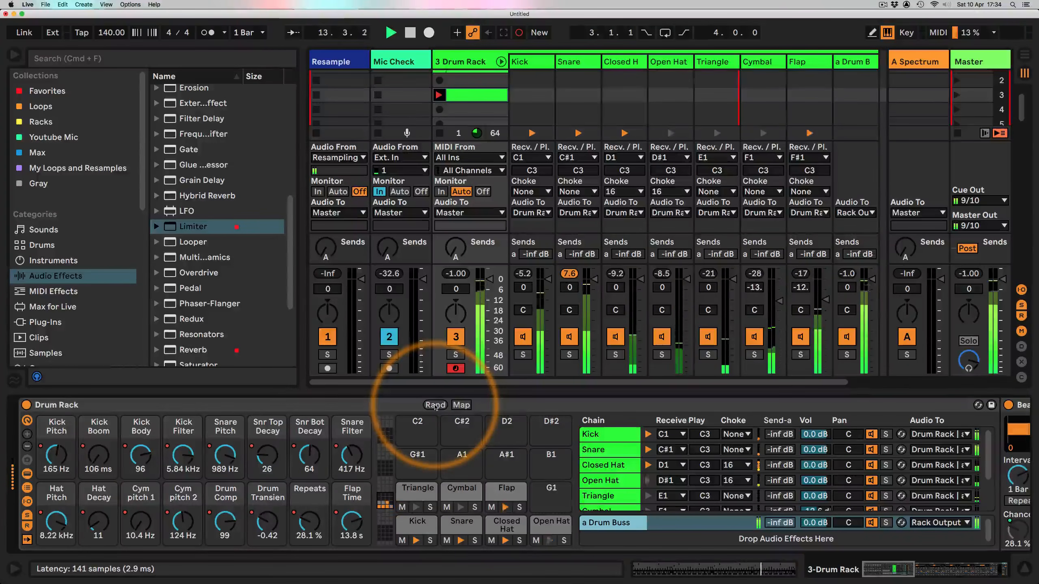
{"action": "left_click", "coordinate": [434, 405]}
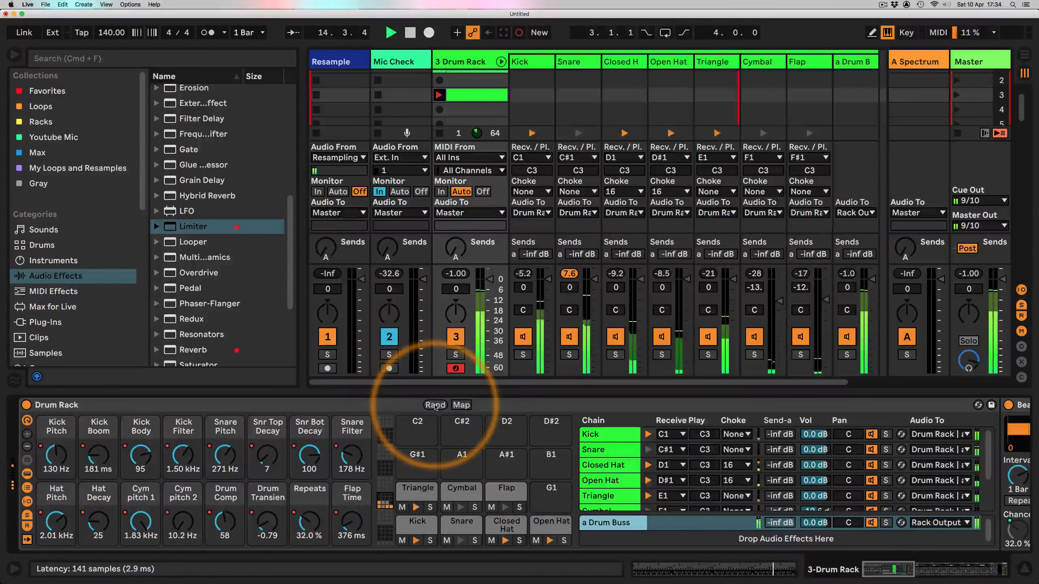
{"action": "left_click", "coordinate": [434, 405]}
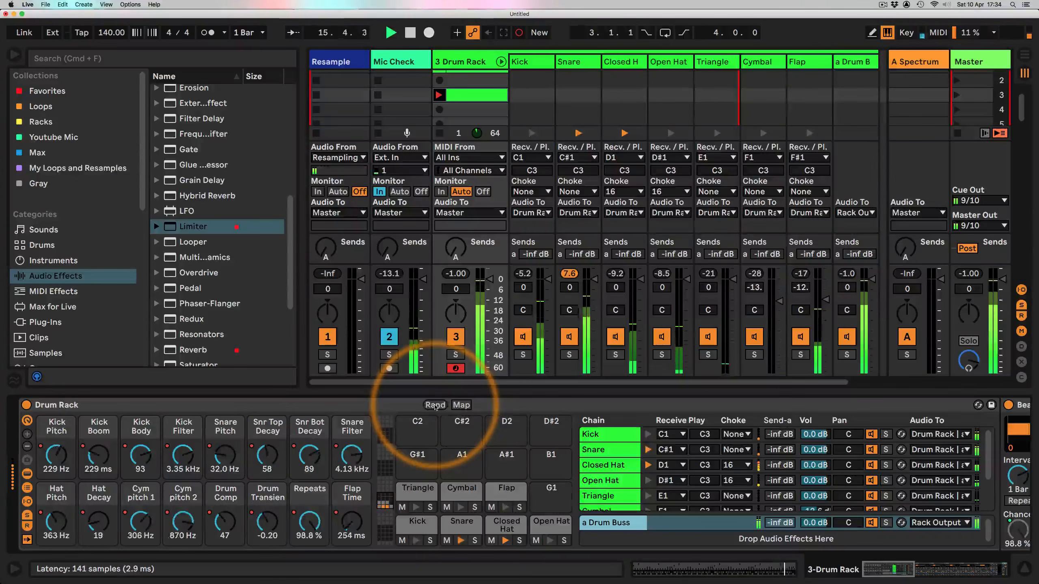
Step: Keep re-rolling random values for all Drum Rack macros during playback to audition different kit variations
{"action": "left_click", "coordinate": [434, 405]}
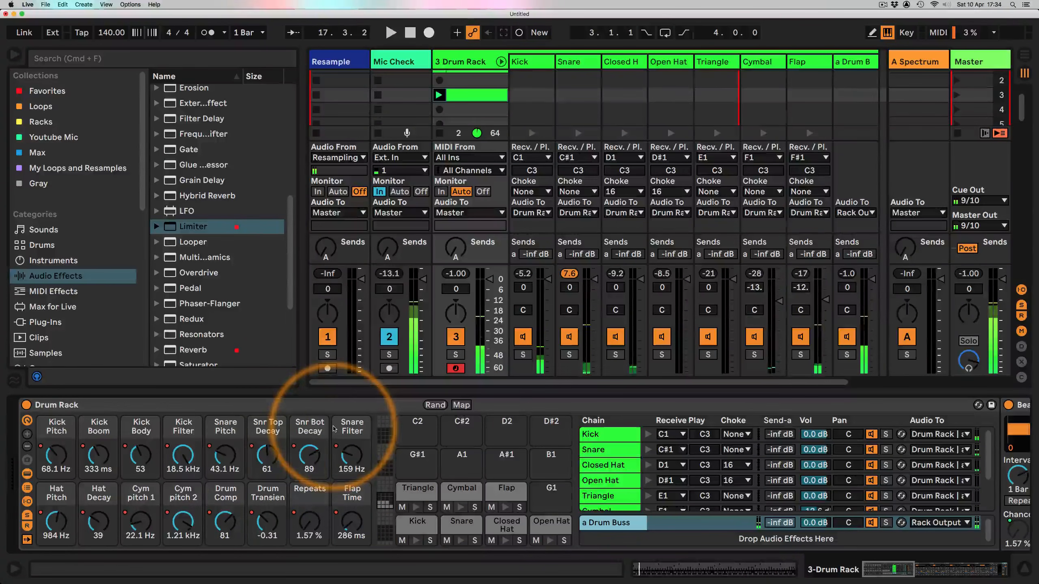
{"action": "key", "text": "space"}
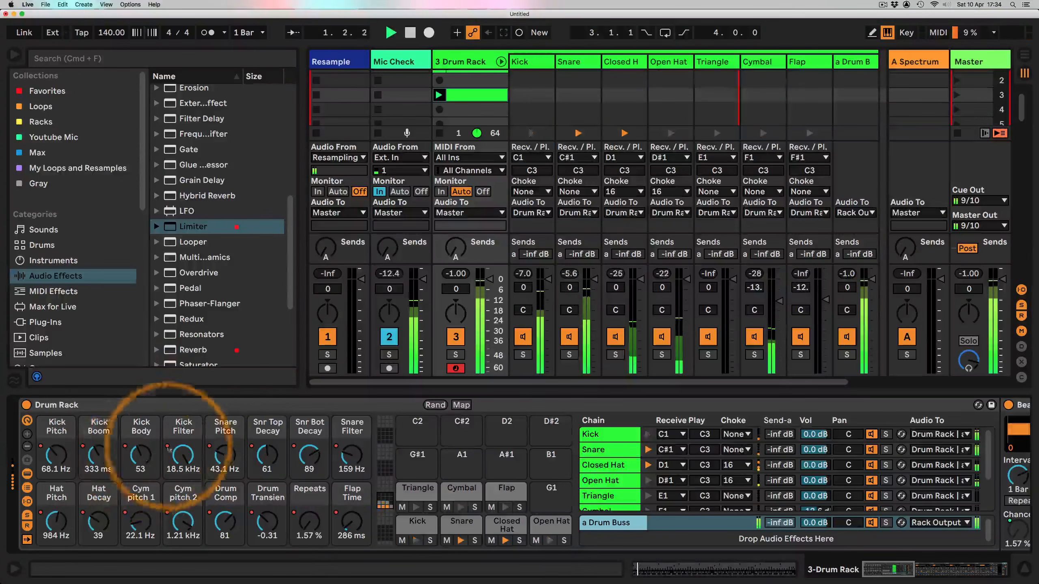
{"action": "key", "text": "r"}
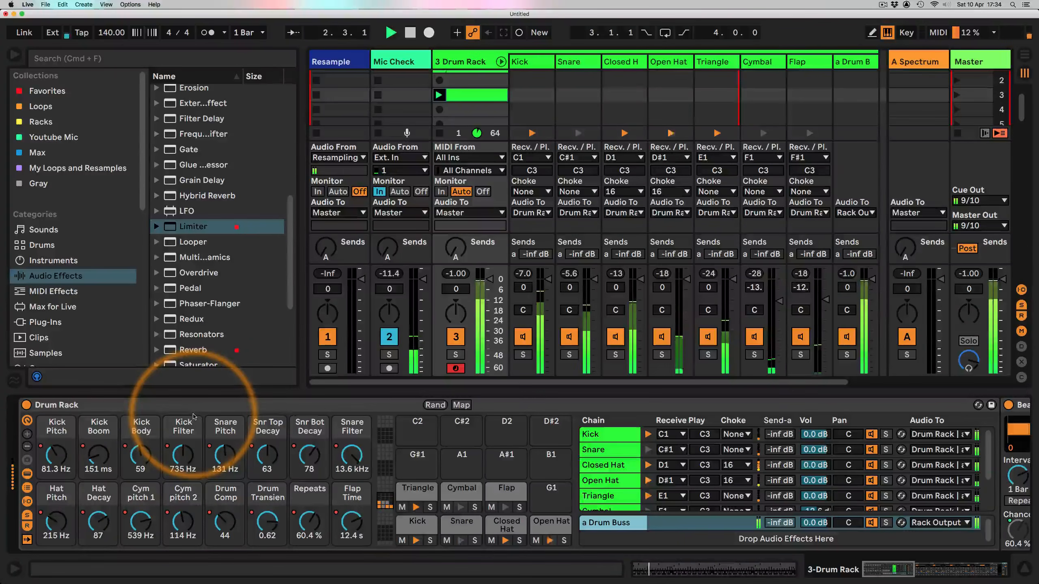
{"action": "key", "text": "r"}
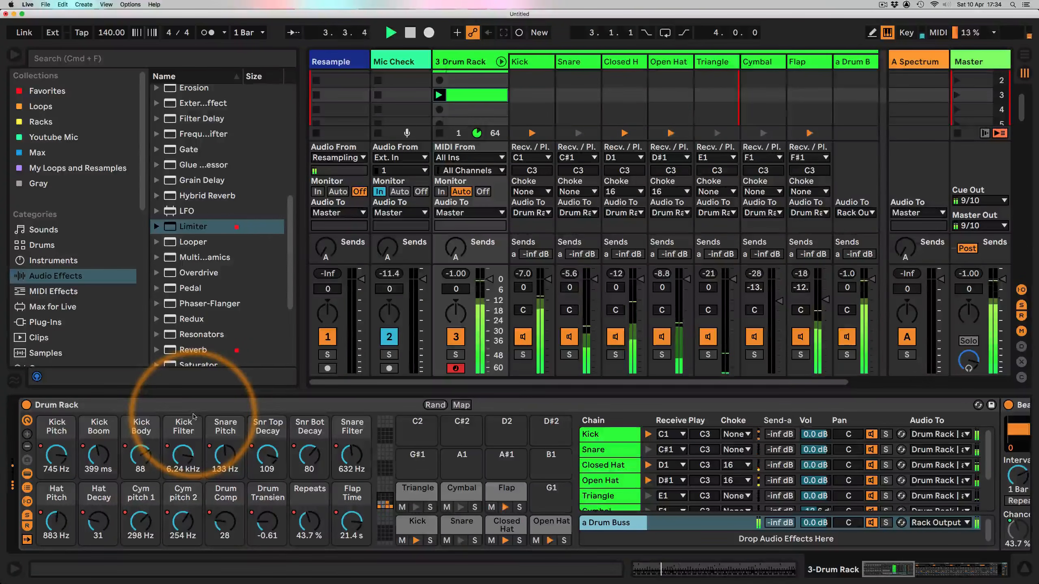
{"action": "key", "text": "r"}
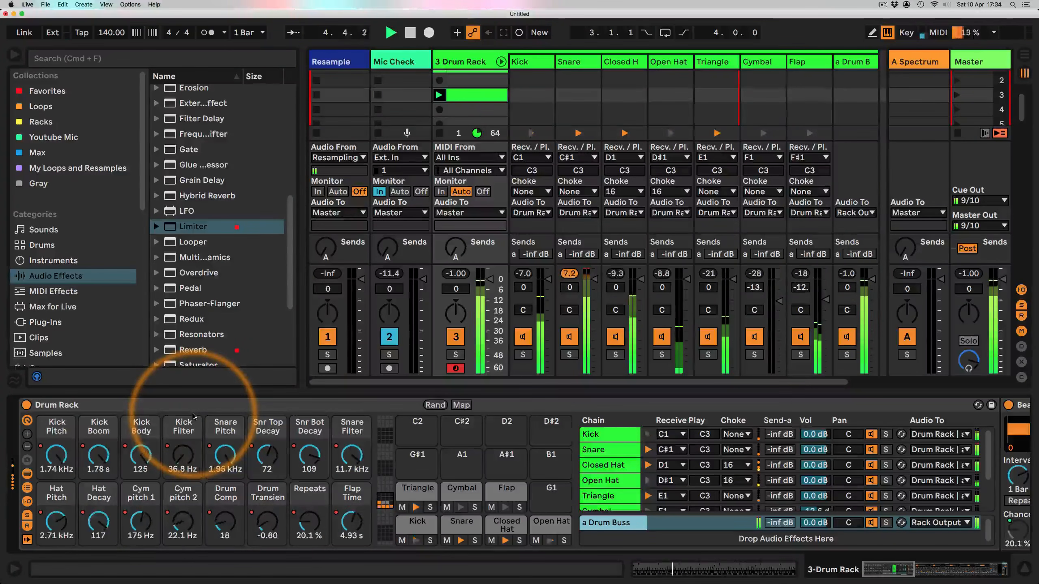
{"action": "key", "text": "r"}
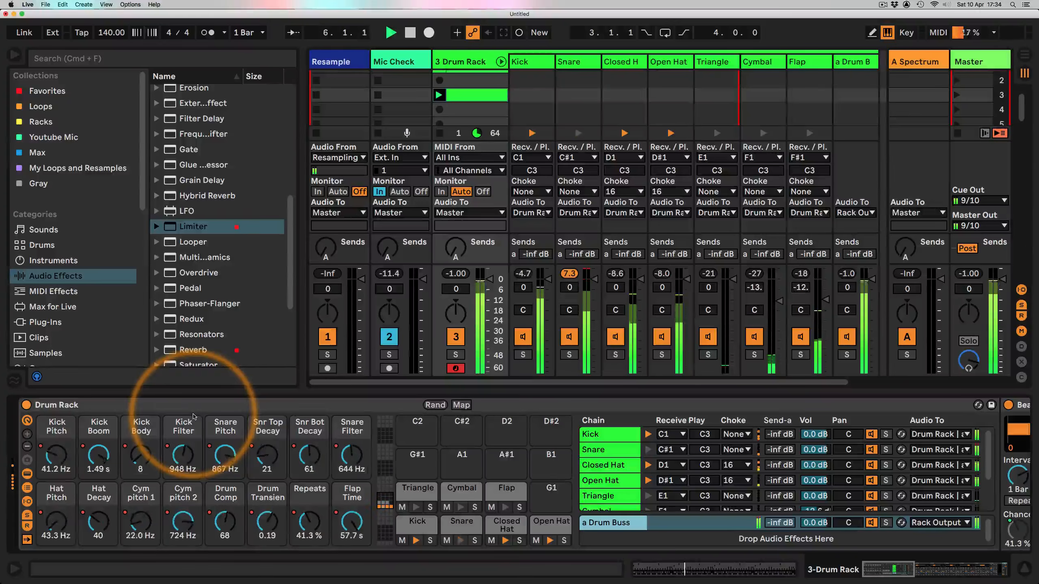
{"action": "key", "text": "r"}
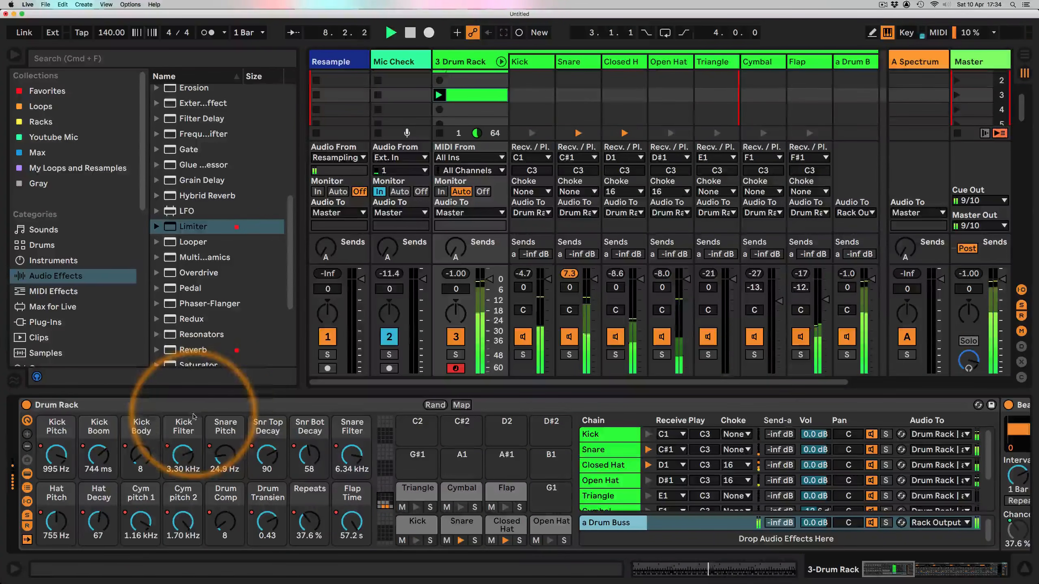
{"action": "key", "text": "r"}
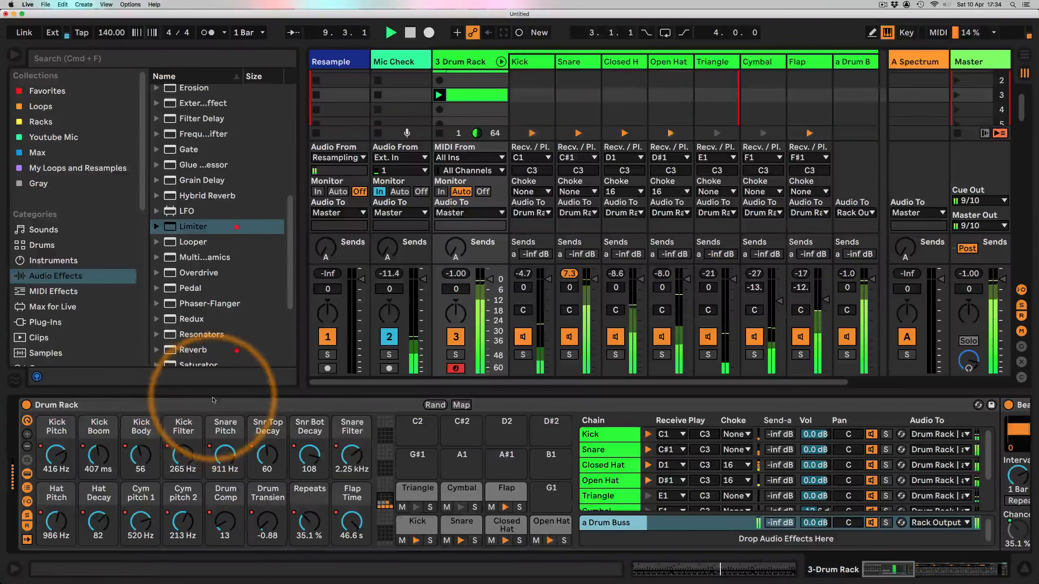
{"action": "key", "text": "r"}
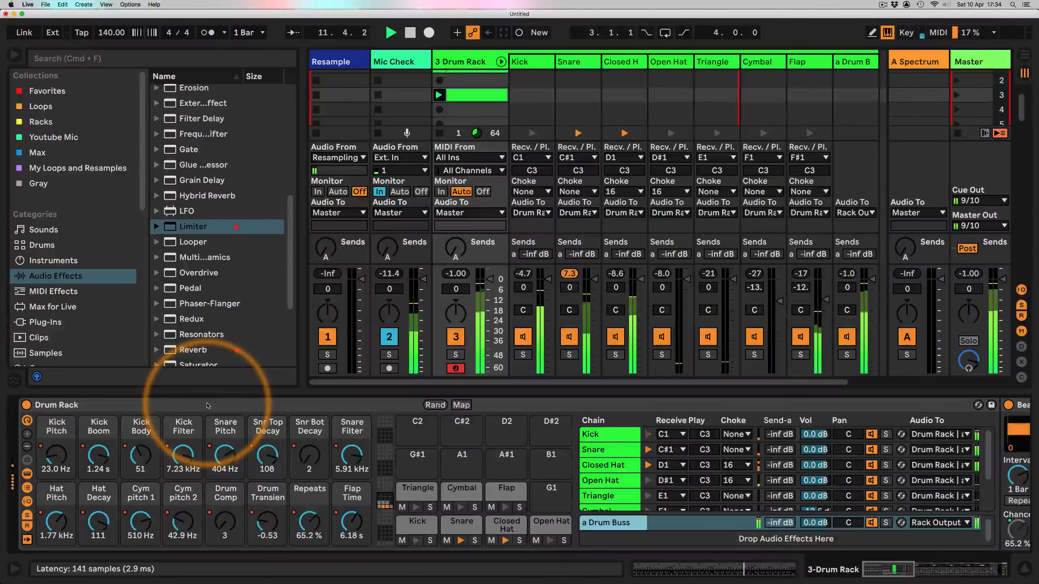
{"action": "key", "text": "r"}
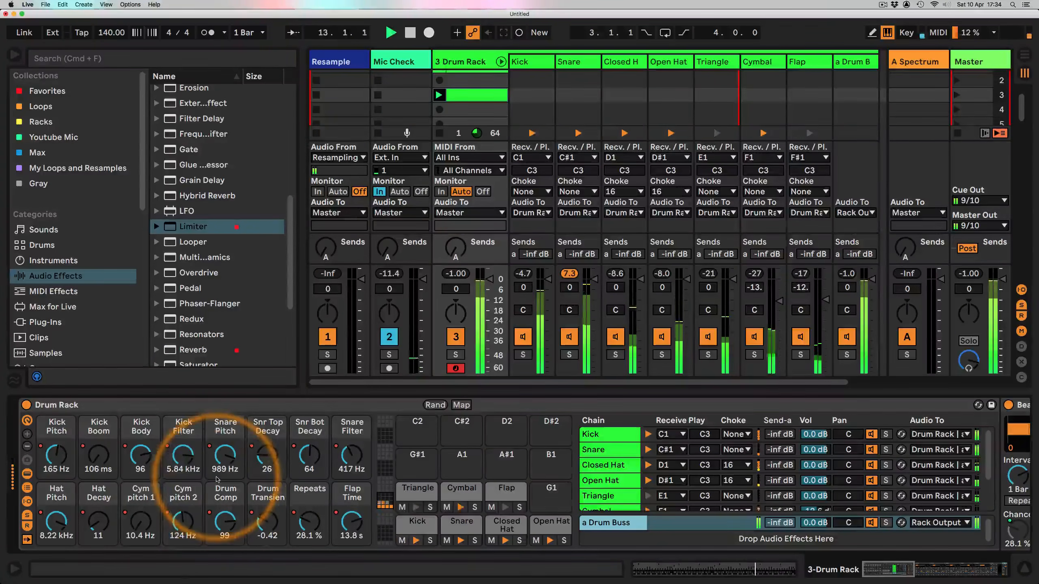
{"action": "key", "text": "r"}
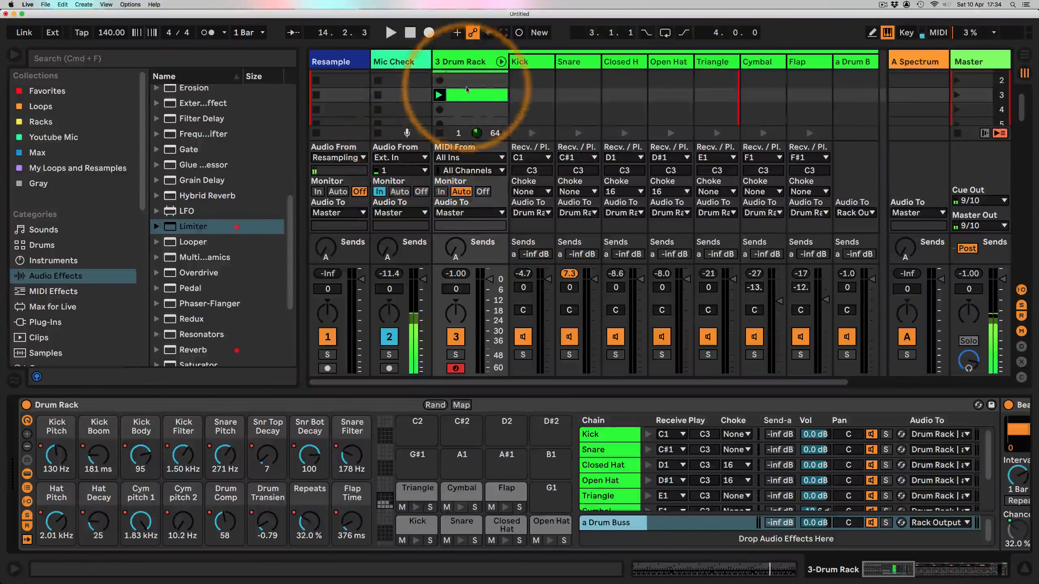
Step: Delete the leftover clip from the 3 Drum Rack track's slots and select the drum clip
{"action": "scroll", "coordinate": [468, 101], "scroll_direction": "up", "scroll_amount": 1}
{"action": "key", "text": "Delete"}
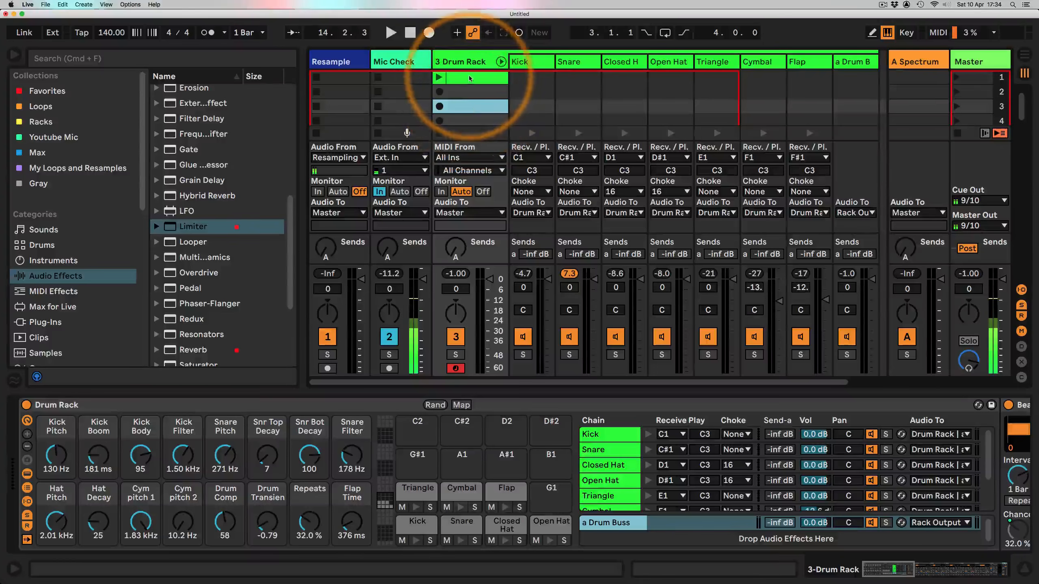
{"action": "left_click", "coordinate": [470, 78]}
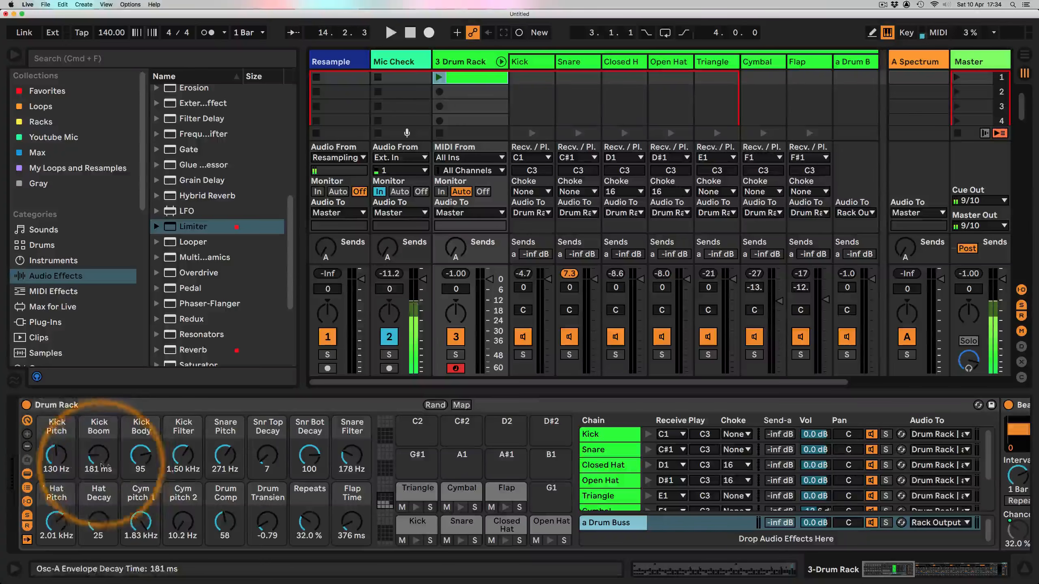
Step: Show the Drum Rack's Macro Variations panel and relaunch the drum clip playback
{"action": "left_click", "coordinate": [28, 461]}
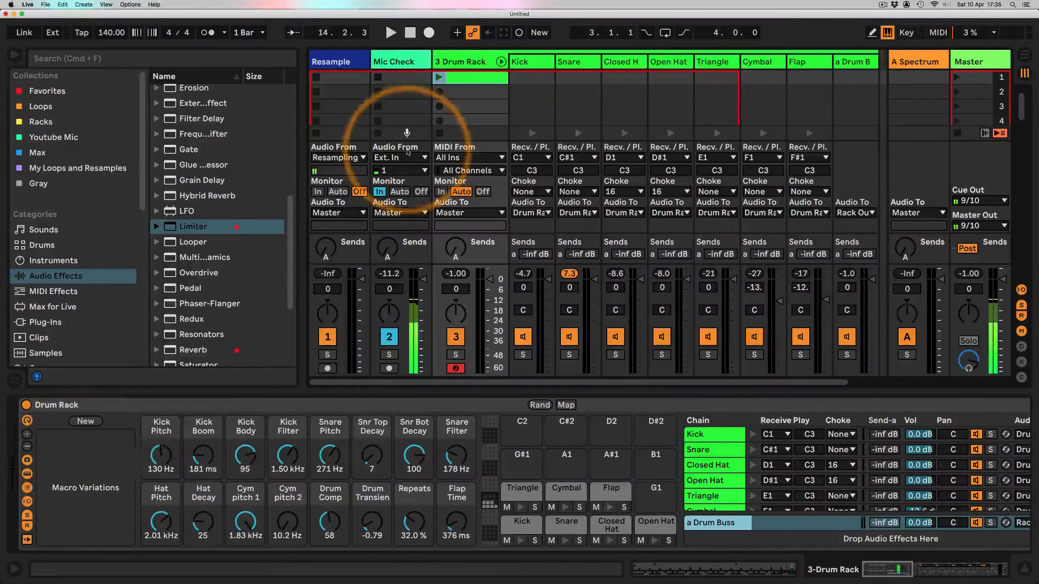
{"action": "left_click", "coordinate": [438, 78]}
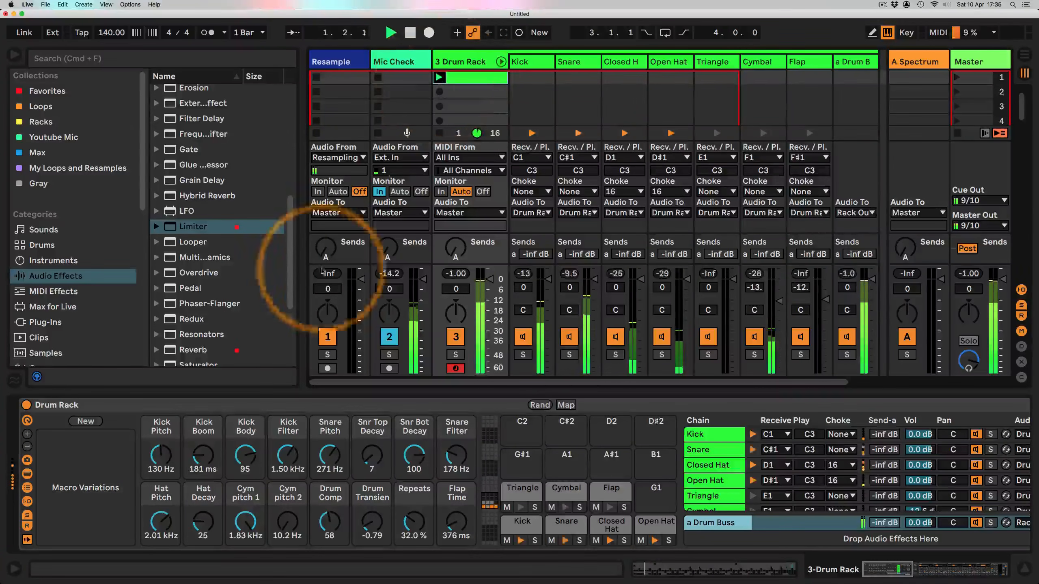
{"action": "key", "text": "space"}
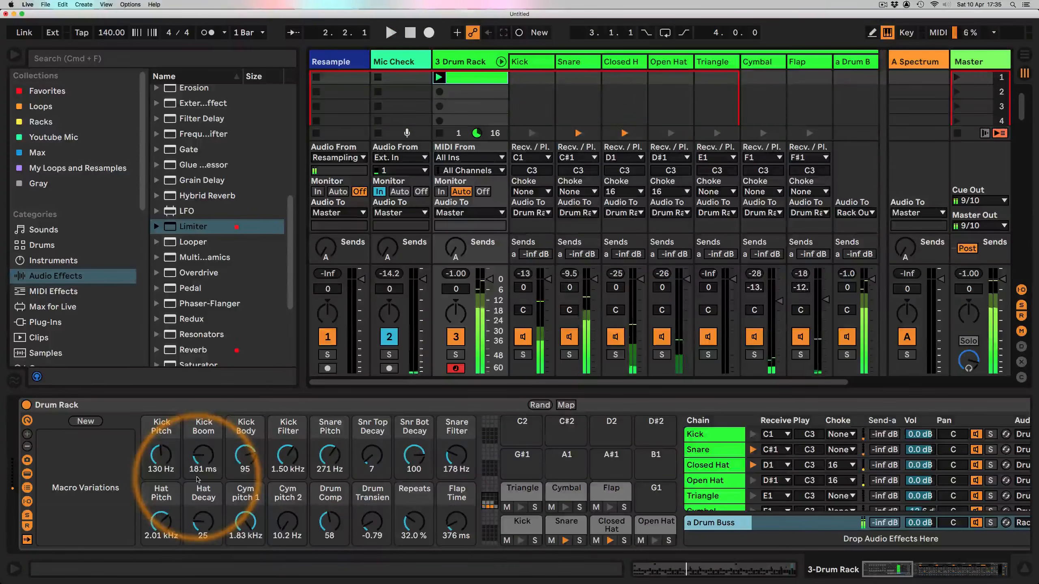
{"action": "key", "text": "space"}
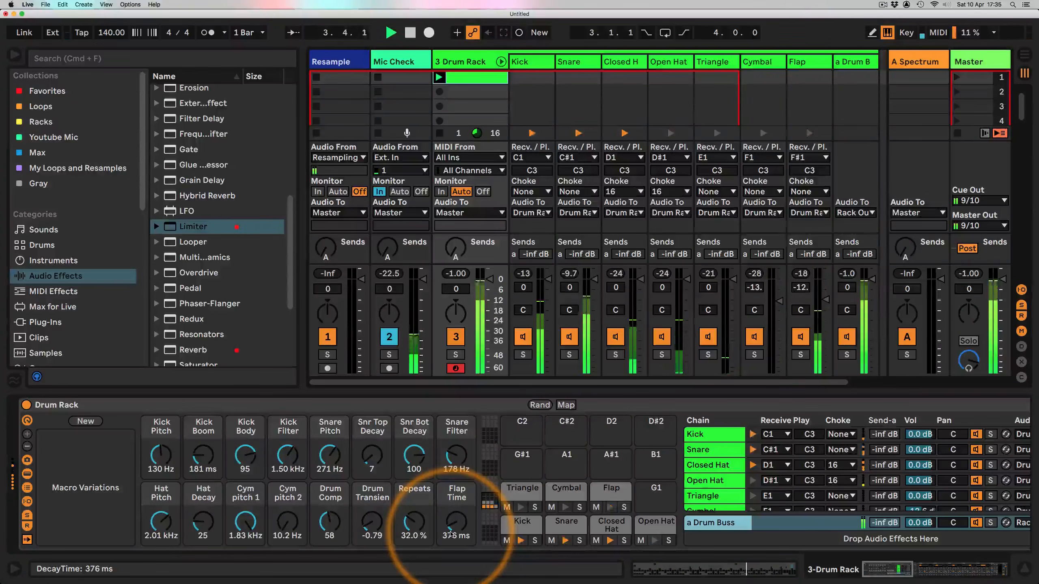
Step: Set the Flap Time macro to 1.10 s, Kick Pitch to 53.1 Hz, Kick Boom to 341 ms and Snare Pitch to 46.8 Hz
{"action": "left_click_drag", "start_coordinate": [450, 534], "coordinate": [457, 525]}
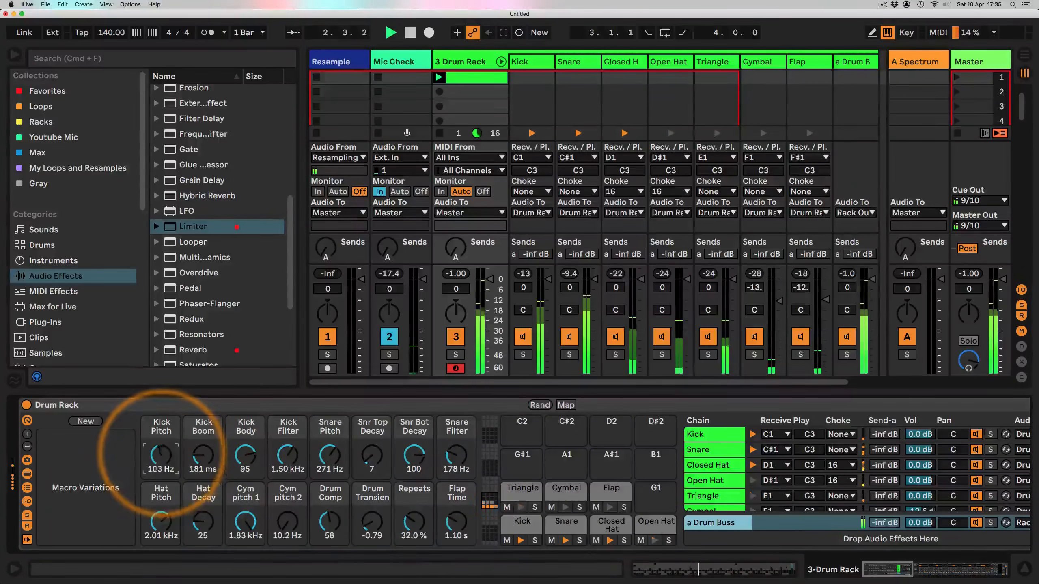
{"action": "left_click_drag", "start_coordinate": [161, 454], "coordinate": [203, 445]}
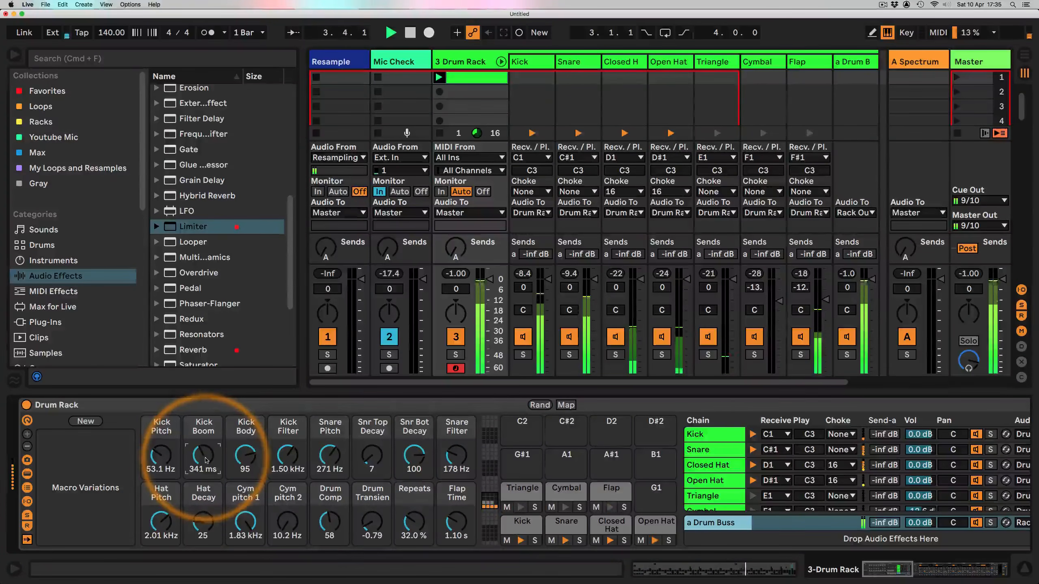
{"action": "left_click_drag", "start_coordinate": [310, 457], "coordinate": [310, 491]}
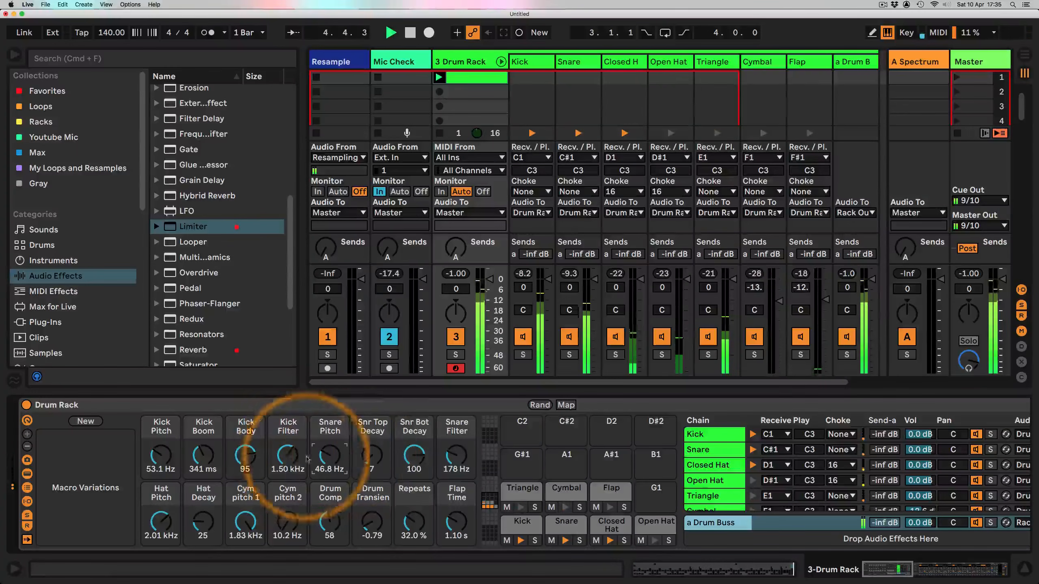
{"action": "left_click_drag", "start_coordinate": [414, 455], "coordinate": [451, 453]}
{"action": "left_click", "coordinate": [451, 458]}
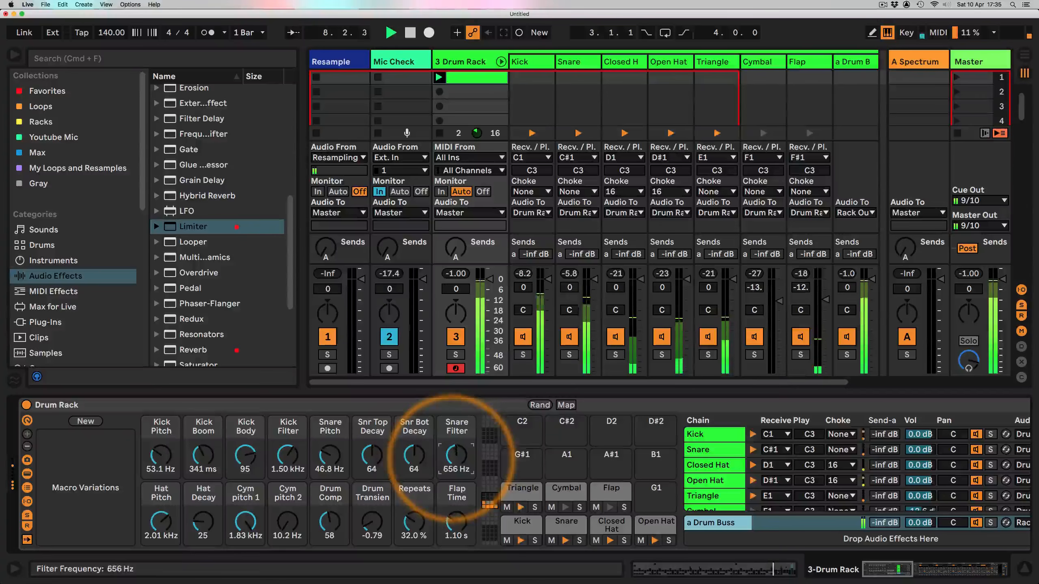
Step: Set Repeats to 0% and Snare Filter to 485 Hz, and adjust the hat, cymbal, compression and transient macros
{"action": "left_click_drag", "start_coordinate": [414, 519], "coordinate": [413, 528]}
{"action": "left_click_drag", "start_coordinate": [453, 459], "coordinate": [453, 481]}
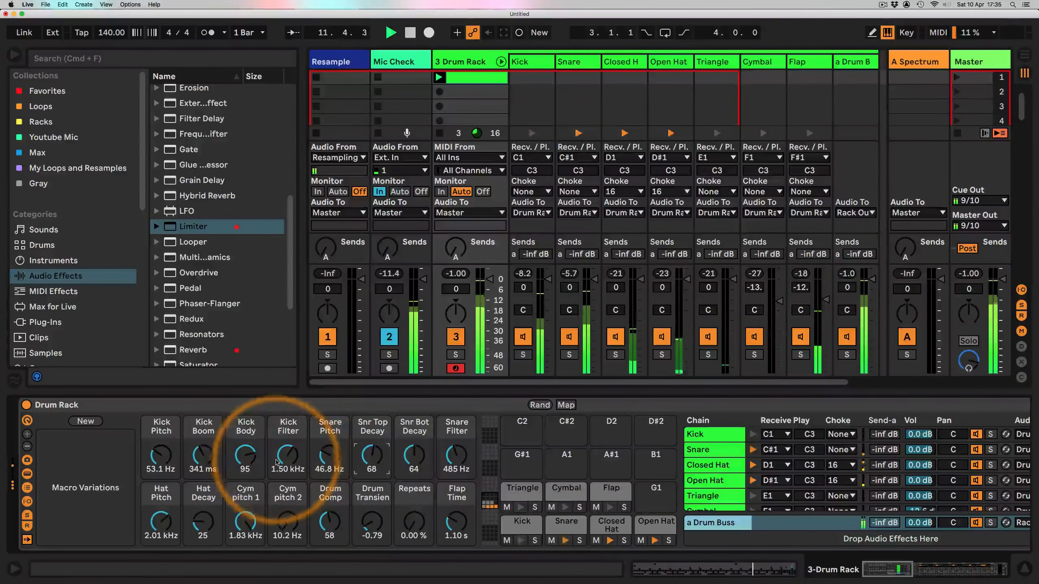
{"action": "left_click_drag", "start_coordinate": [152, 522], "coordinate": [203, 535]}
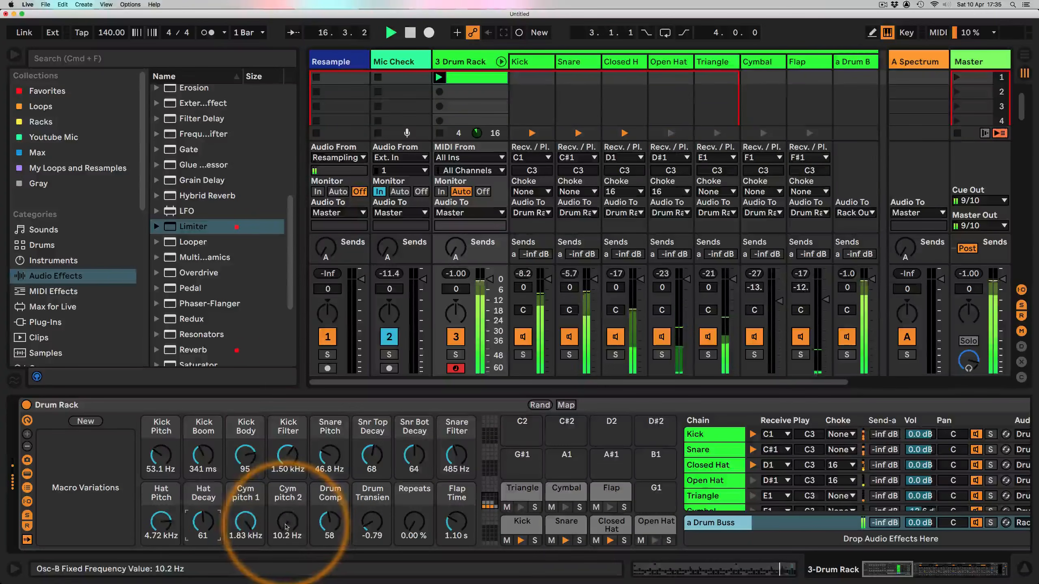
{"action": "left_click_drag", "start_coordinate": [245, 523], "coordinate": [287, 506]}
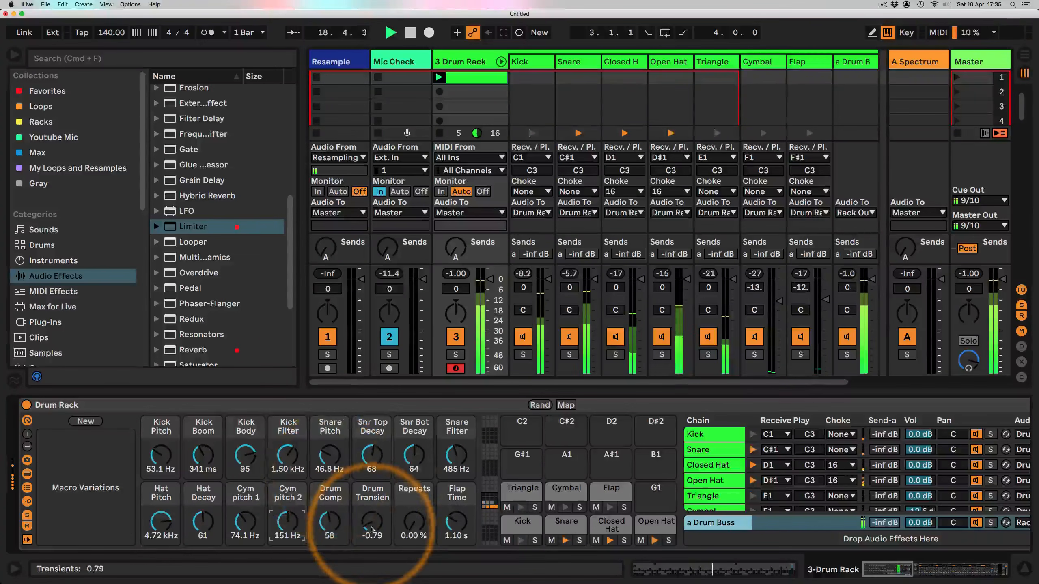
{"action": "left_click_drag", "start_coordinate": [372, 530], "coordinate": [330, 540]}
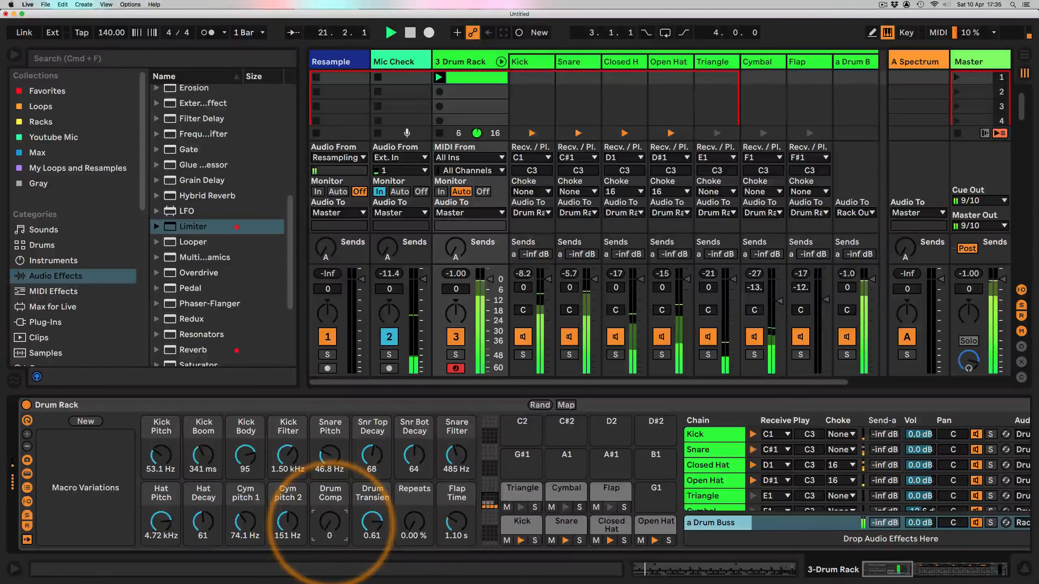
{"action": "left_click_drag", "start_coordinate": [415, 456], "coordinate": [415, 453]}
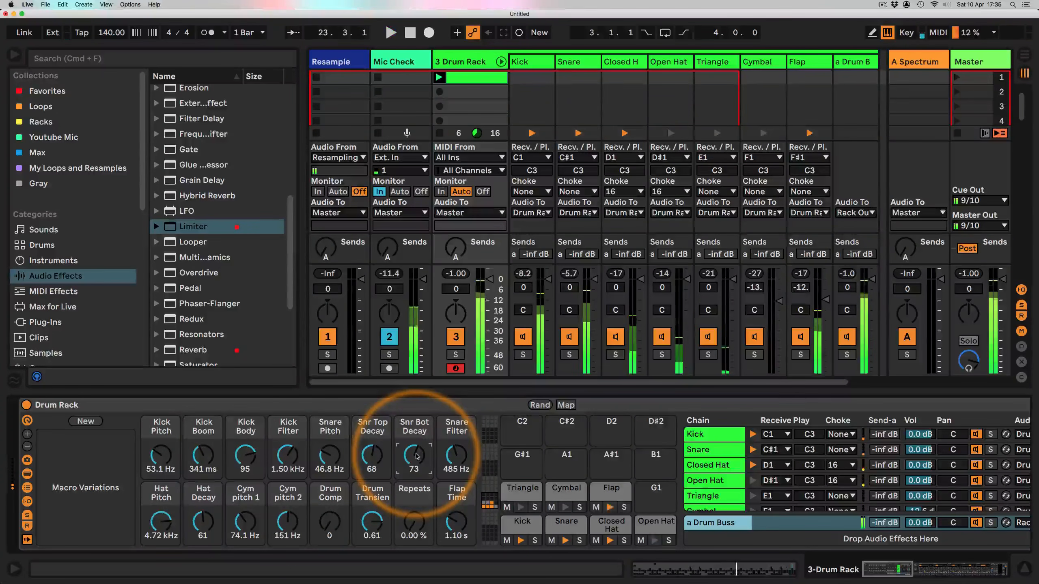
Step: Restart playback and fine-tune Snare Pitch to 38.0 Hz, Snare Filter to 510 Hz, Kick Body to 74 and Kick Boom
{"action": "key", "text": "space"}
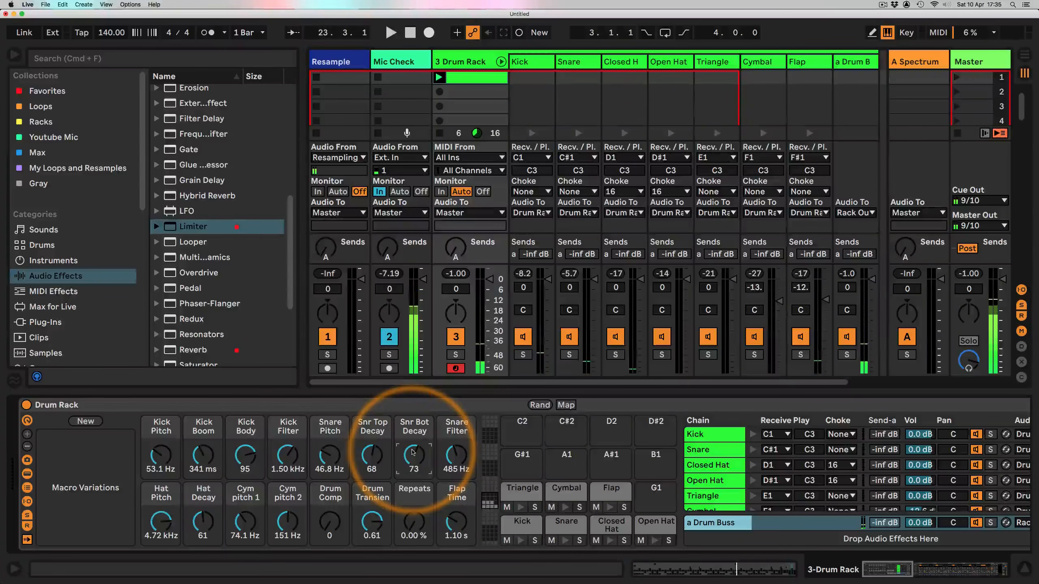
{"action": "key", "text": "space"}
{"action": "left_click_drag", "start_coordinate": [329, 454], "coordinate": [372, 459]}
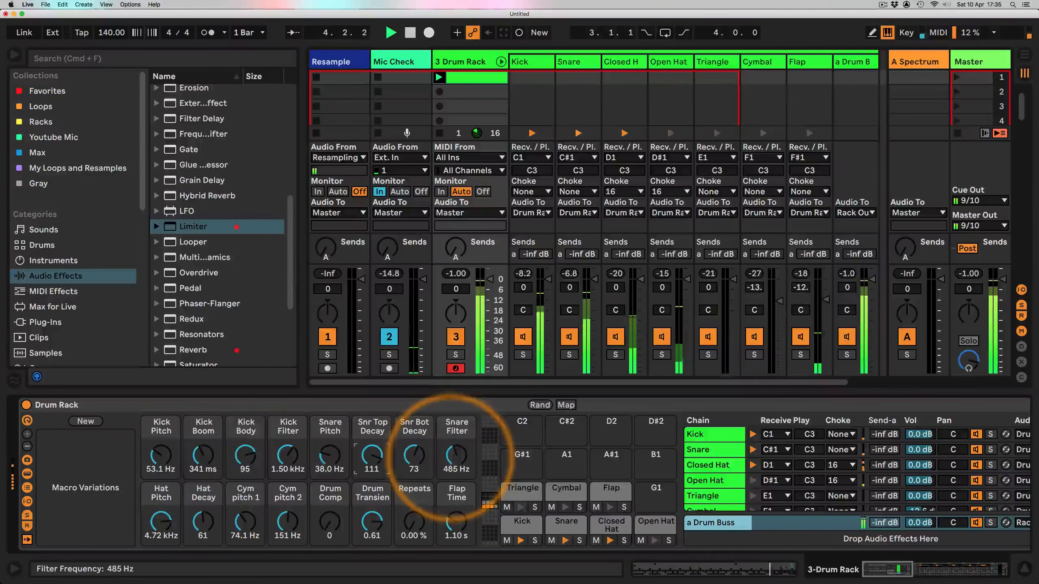
{"action": "left_click_drag", "start_coordinate": [456, 455], "coordinate": [456, 446]}
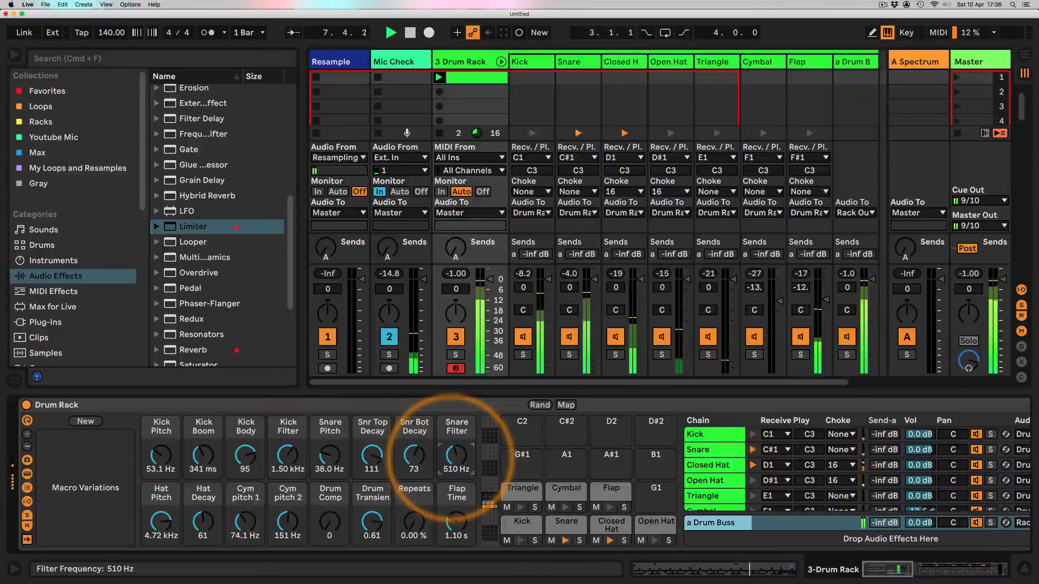
{"action": "left_click_drag", "start_coordinate": [245, 454], "coordinate": [246, 461]}
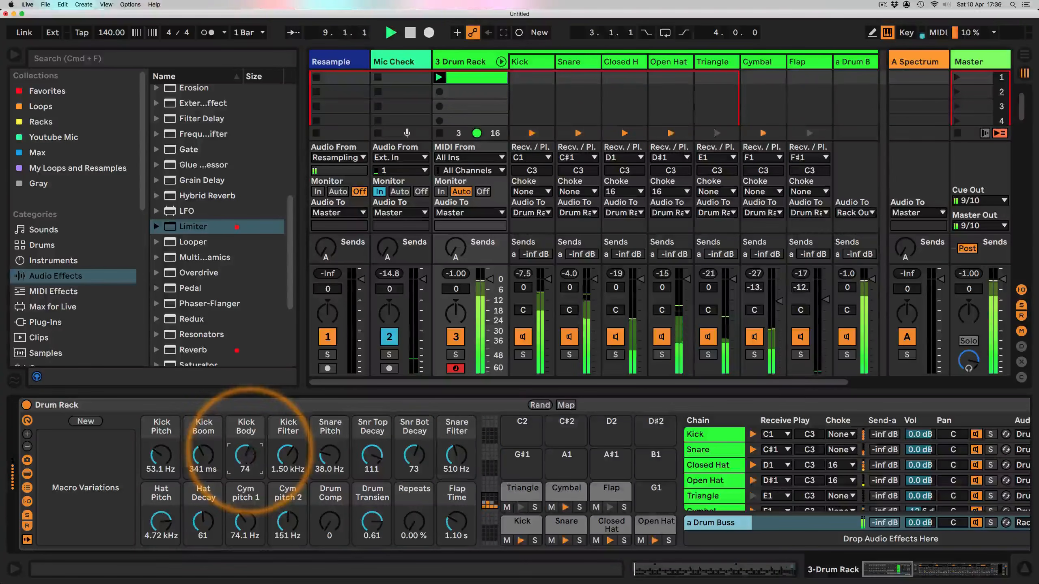
{"action": "left_click_drag", "start_coordinate": [161, 449], "coordinate": [204, 454]}
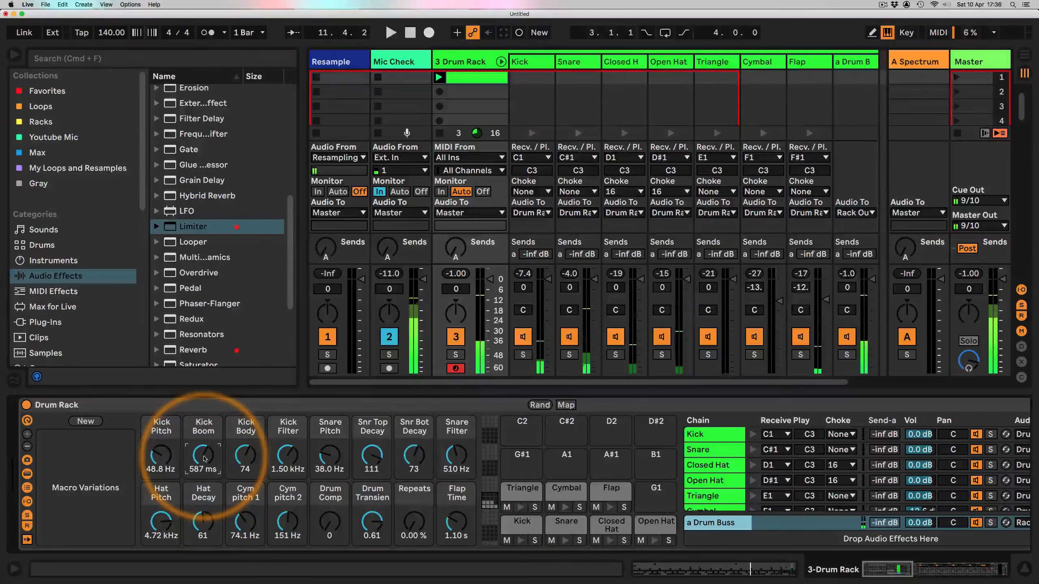
Step: Store the current macro settings as a new macro variation and rename it Kit 1
{"action": "left_click", "coordinate": [76, 421]}
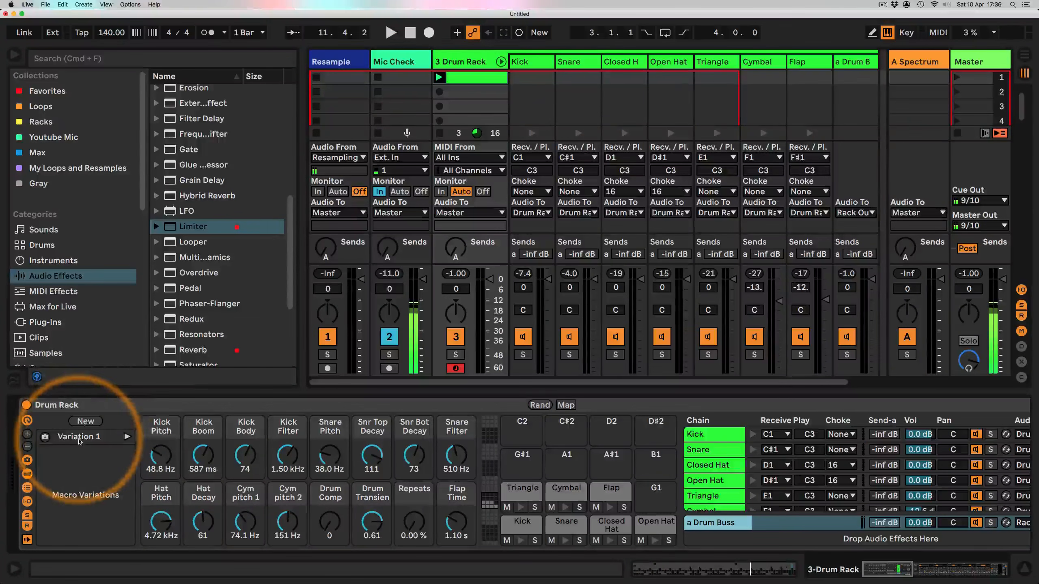
{"action": "left_click", "coordinate": [79, 438]}
{"action": "right_click", "coordinate": [79, 438]}
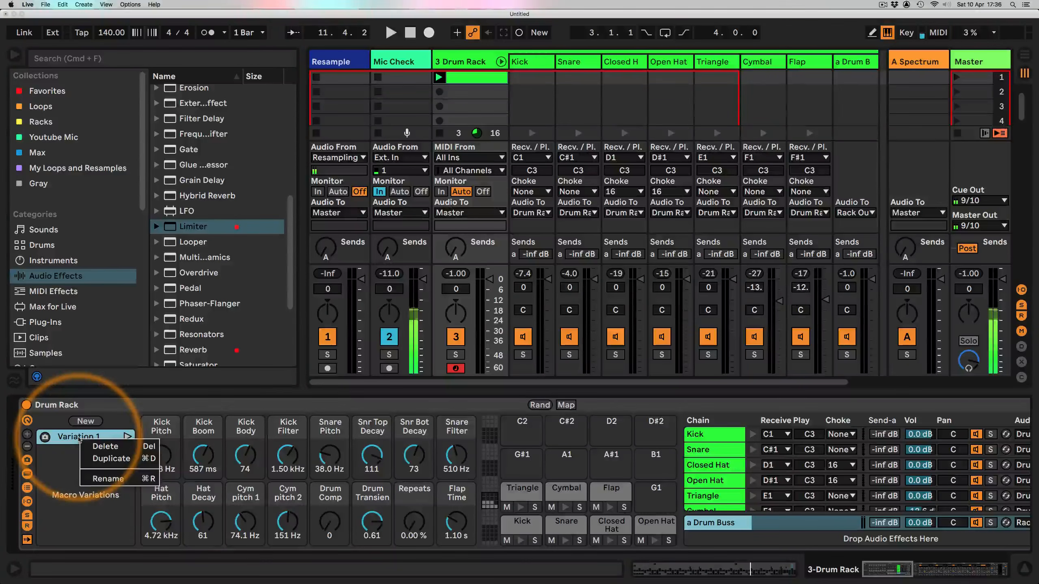
{"action": "left_click", "coordinate": [92, 479]}
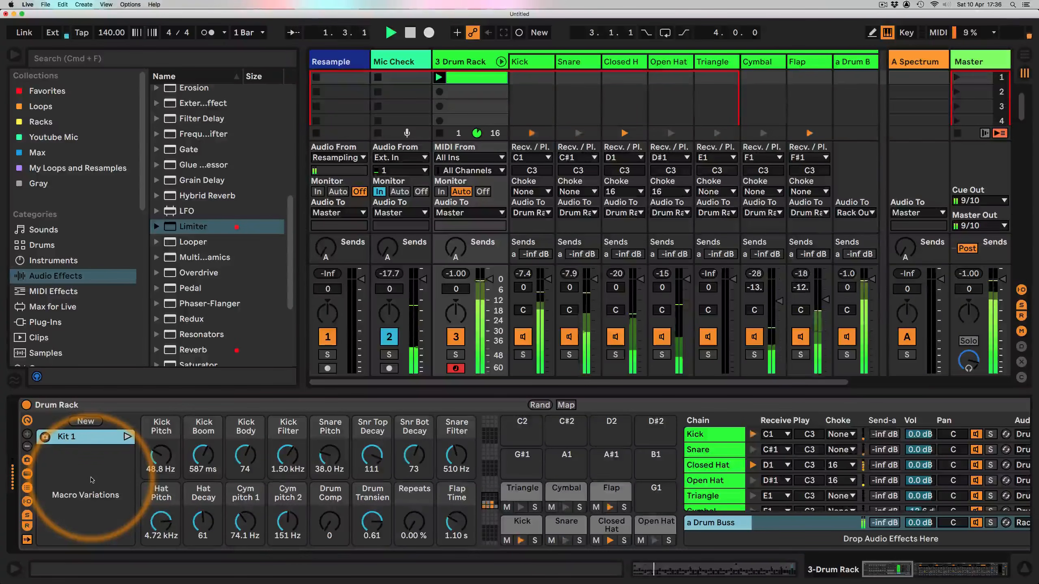
{"action": "left_click", "coordinate": [434, 451]}
Step: Randomize the Drum Rack macros again
{"action": "left_click", "coordinate": [540, 405]}
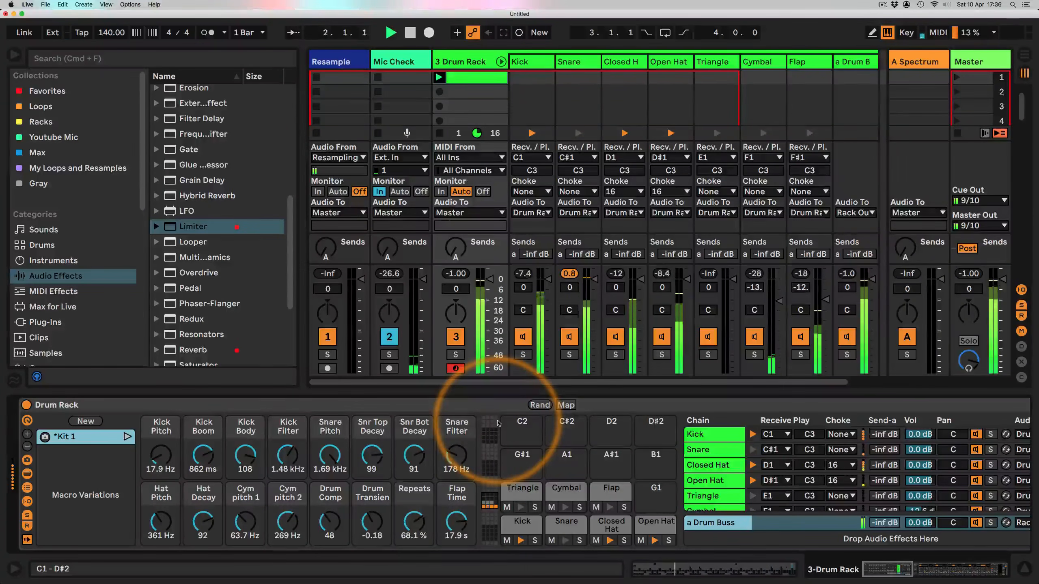
Step: Randomize the Drum Rack macros twice more and stop playback
{"action": "left_click", "coordinate": [540, 404]}
{"action": "left_click", "coordinate": [539, 405]}
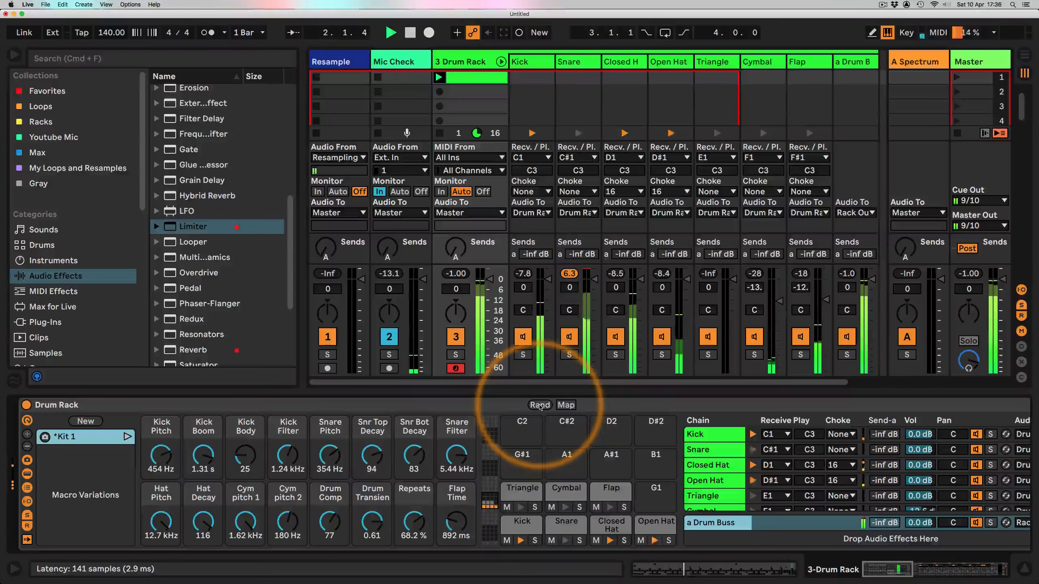
{"action": "key", "text": "space"}
Step: Add a Limiter after the Overdrive on the Snare chain and restart playback
{"action": "left_click", "coordinate": [565, 521]}
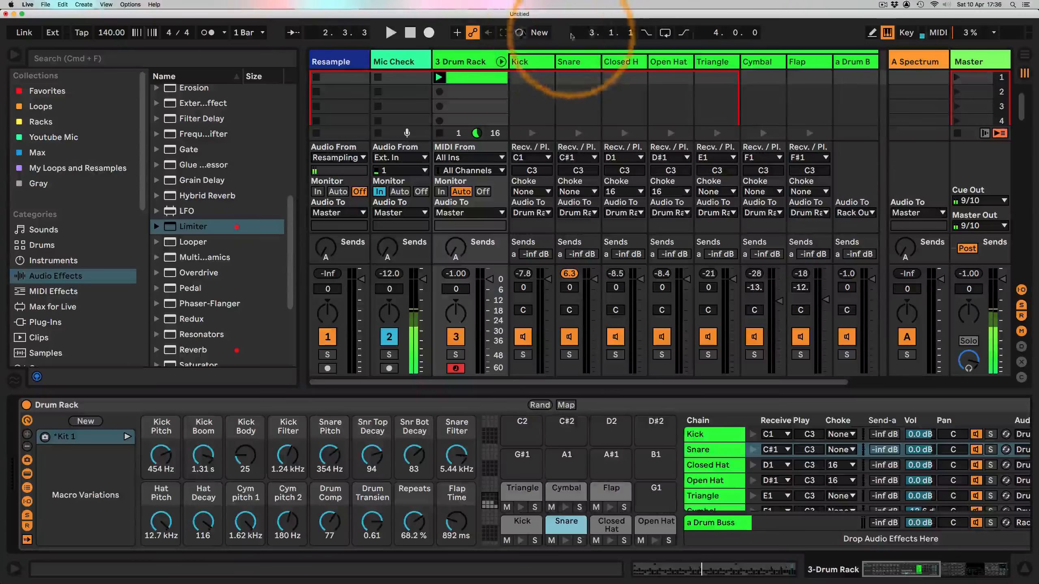
{"action": "left_click", "coordinate": [571, 66]}
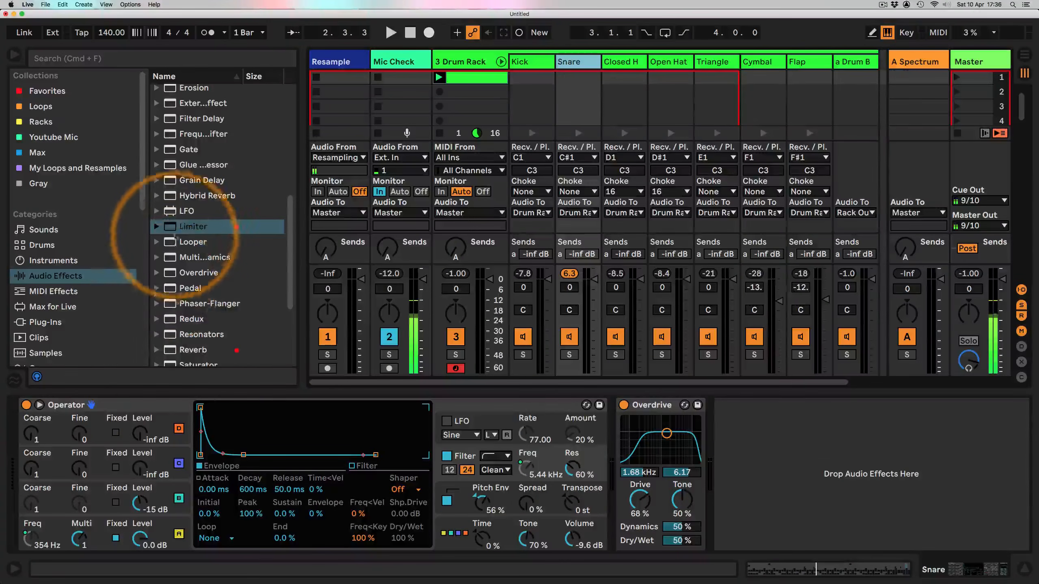
{"action": "left_click_drag", "start_coordinate": [192, 227], "coordinate": [755, 445]}
{"action": "key", "text": "space"}
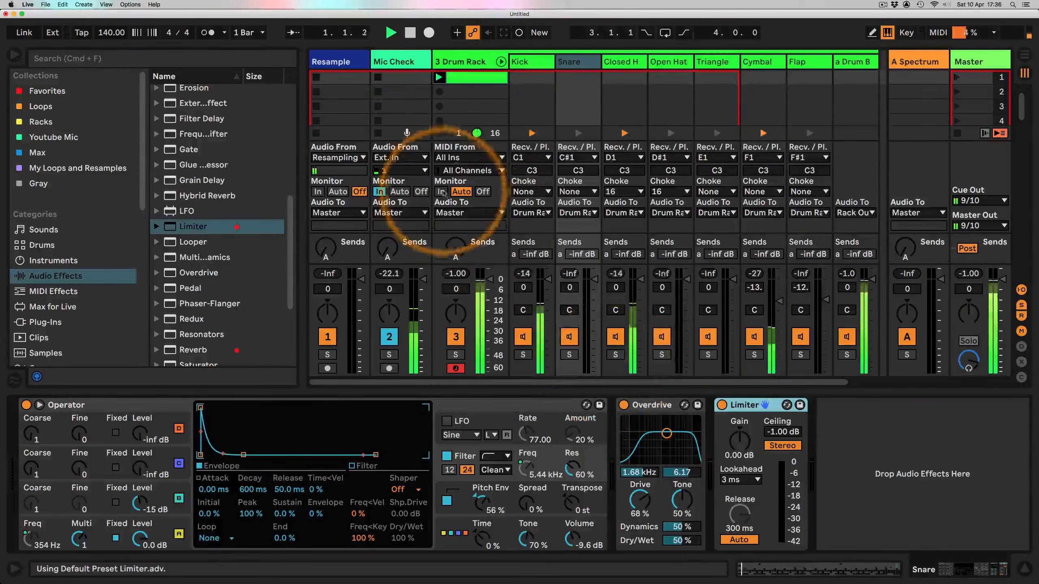
Step: Return to the Drum Rack and randomize its macros twice
{"action": "left_click", "coordinate": [483, 62]}
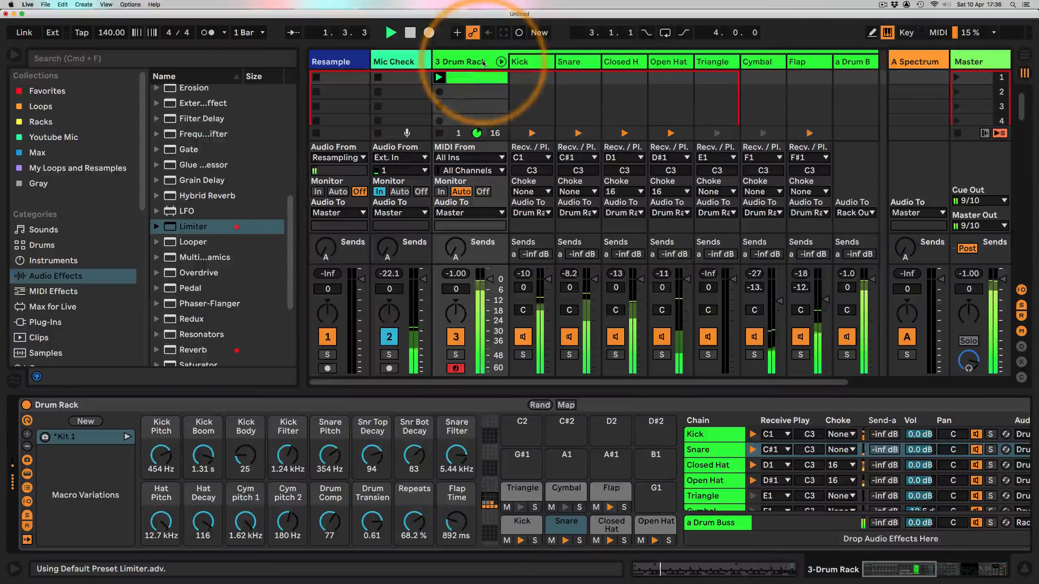
{"action": "left_click", "coordinate": [540, 405]}
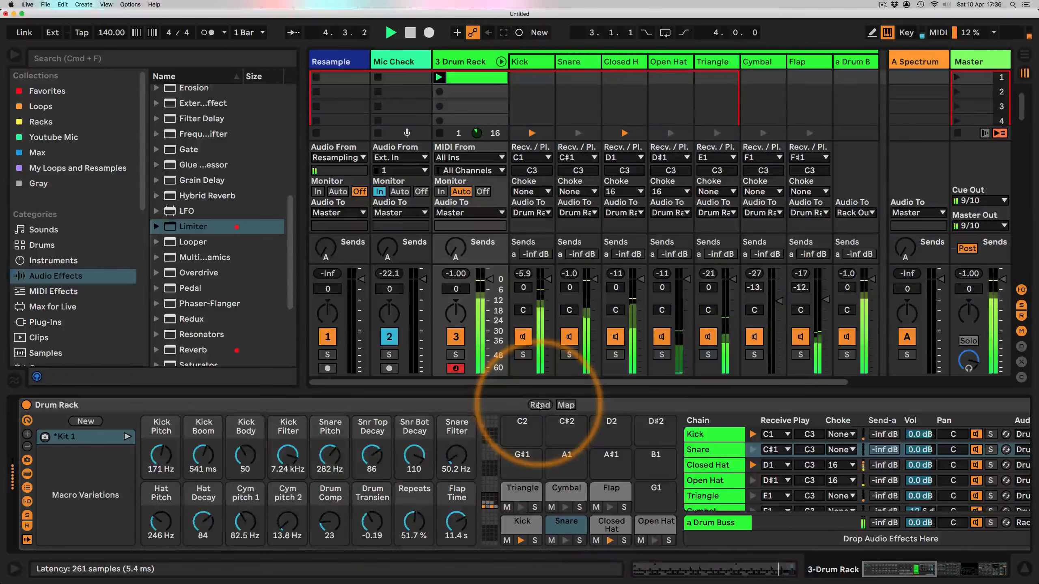
{"action": "left_click", "coordinate": [540, 405]}
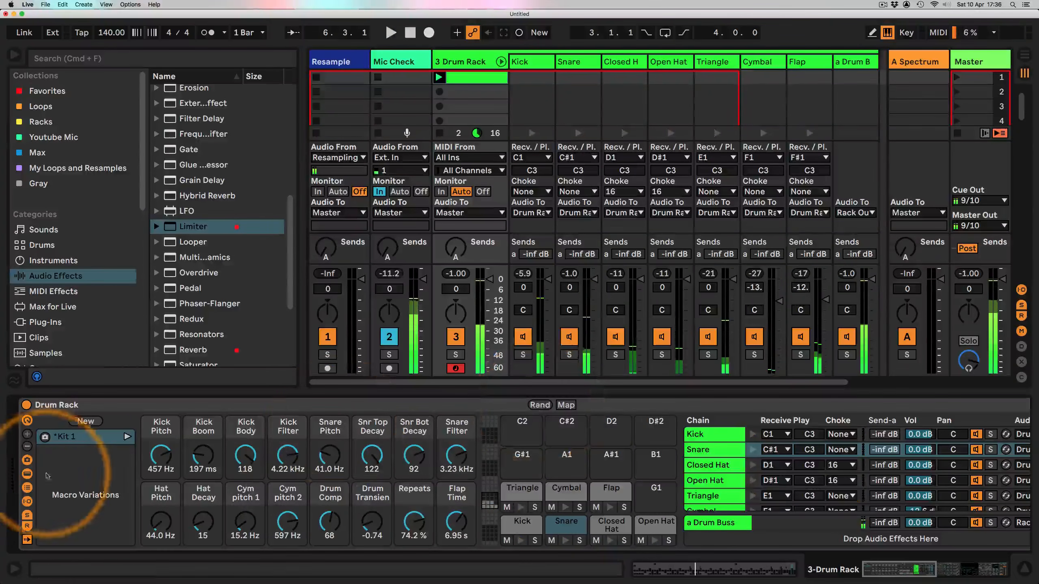
Step: Store the current macros as a new macro variation and rename it Kit 2
{"action": "left_click", "coordinate": [85, 421]}
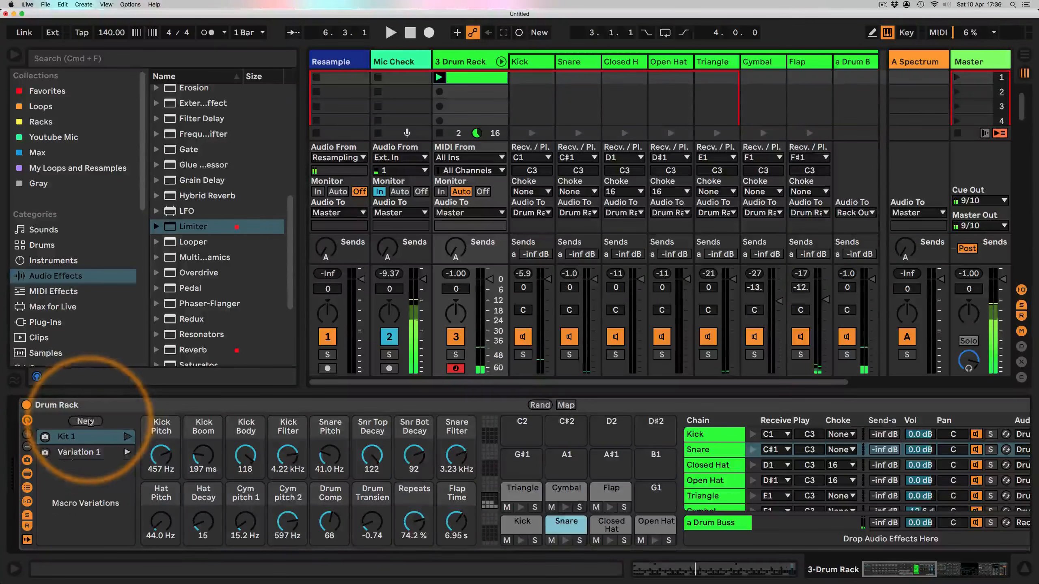
{"action": "right_click", "coordinate": [76, 452]}
{"action": "left_click", "coordinate": [98, 493]}
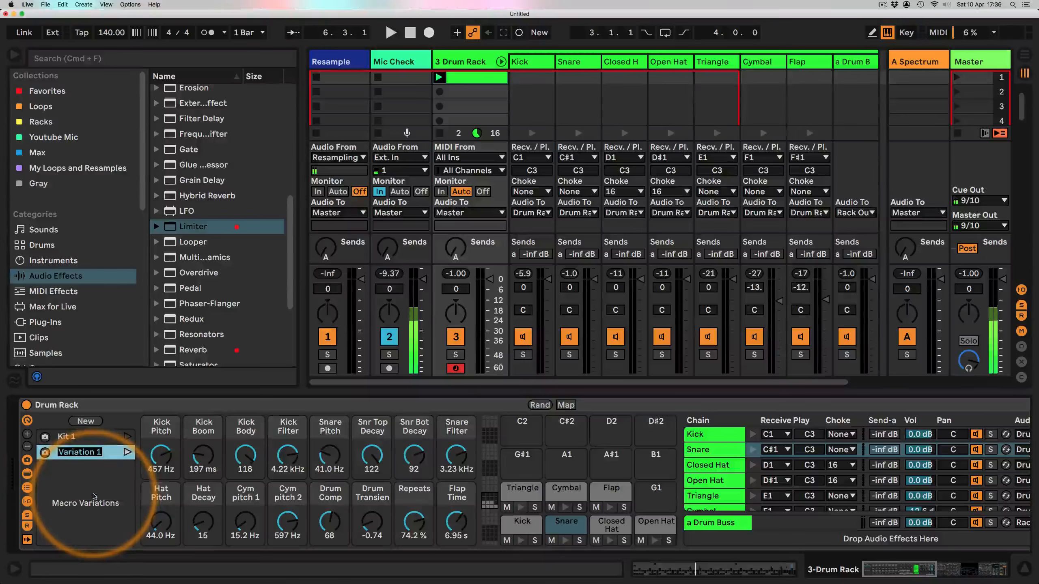
{"action": "type", "text": "Kit 2"}
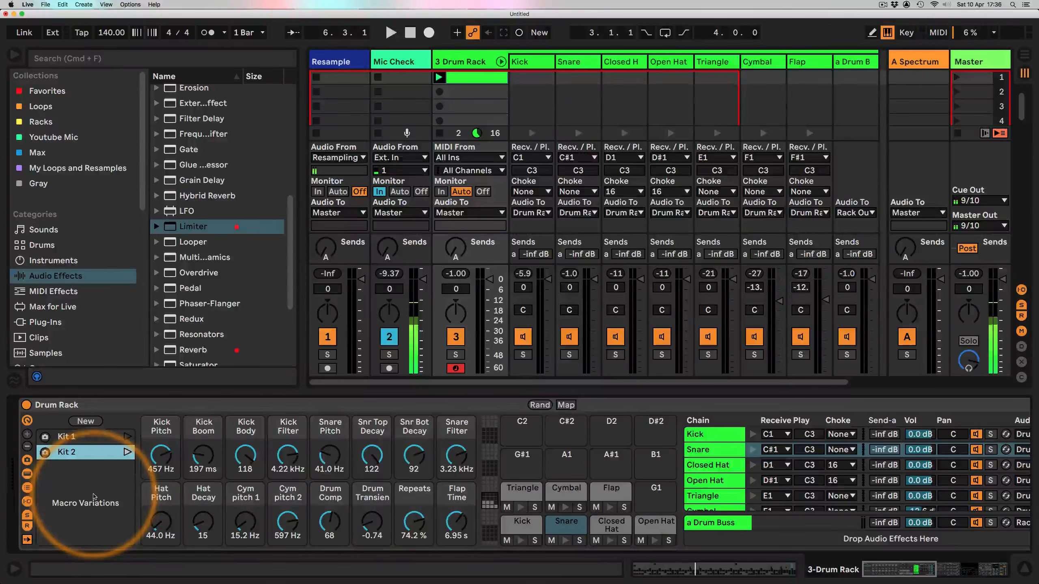
{"action": "key", "text": "Return"}
Step: Restart playback, randomize the macros twice and reset Repeats to 0%
{"action": "key", "text": "space"}
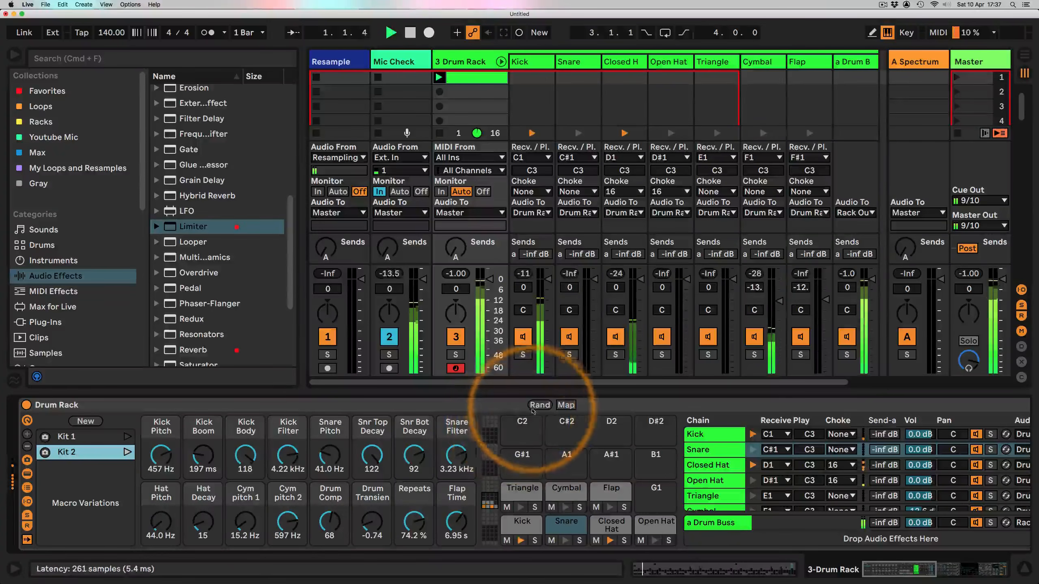
{"action": "left_click", "coordinate": [539, 405]}
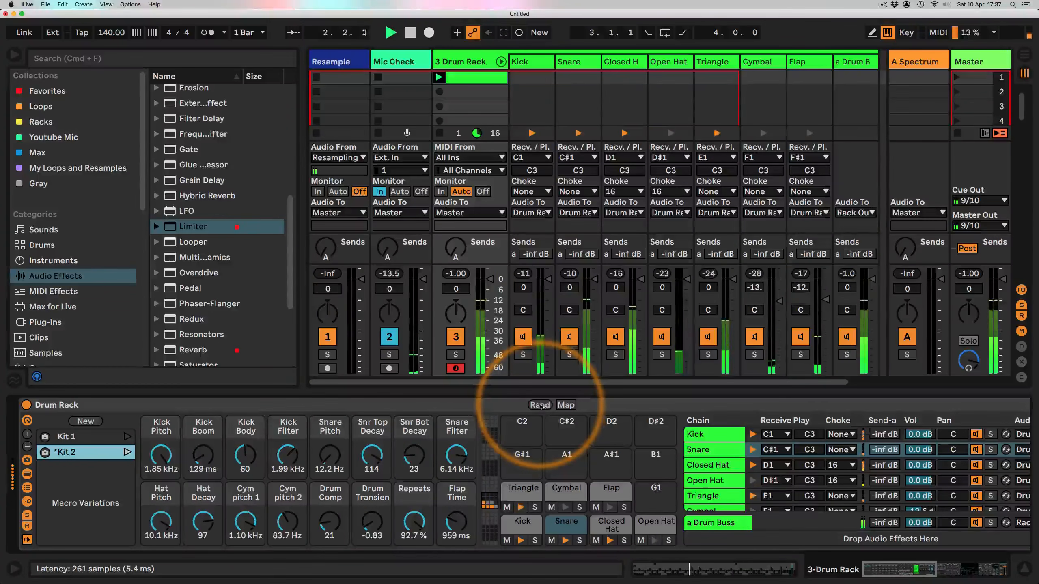
{"action": "left_click", "coordinate": [540, 406]}
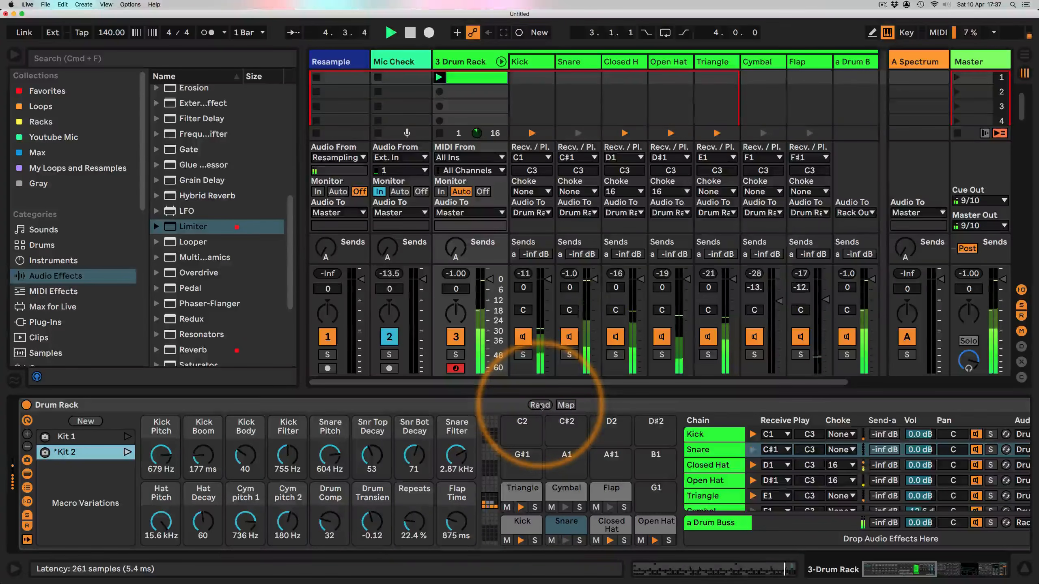
{"action": "double_click", "coordinate": [417, 521]}
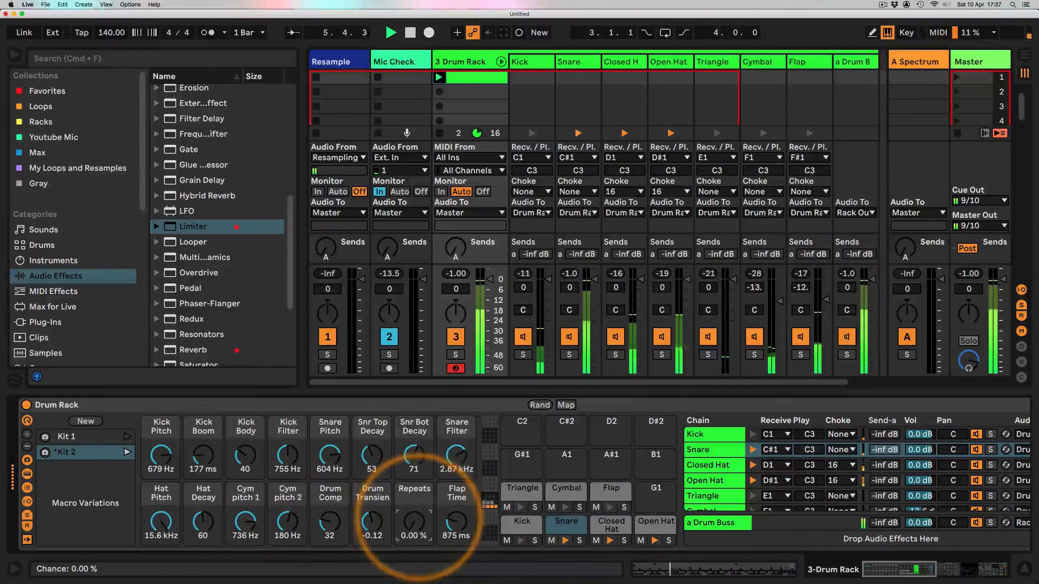
Step: Store the macros as another new variation and rename it Kit 3
{"action": "left_click", "coordinate": [86, 421]}
{"action": "left_click", "coordinate": [79, 467]}
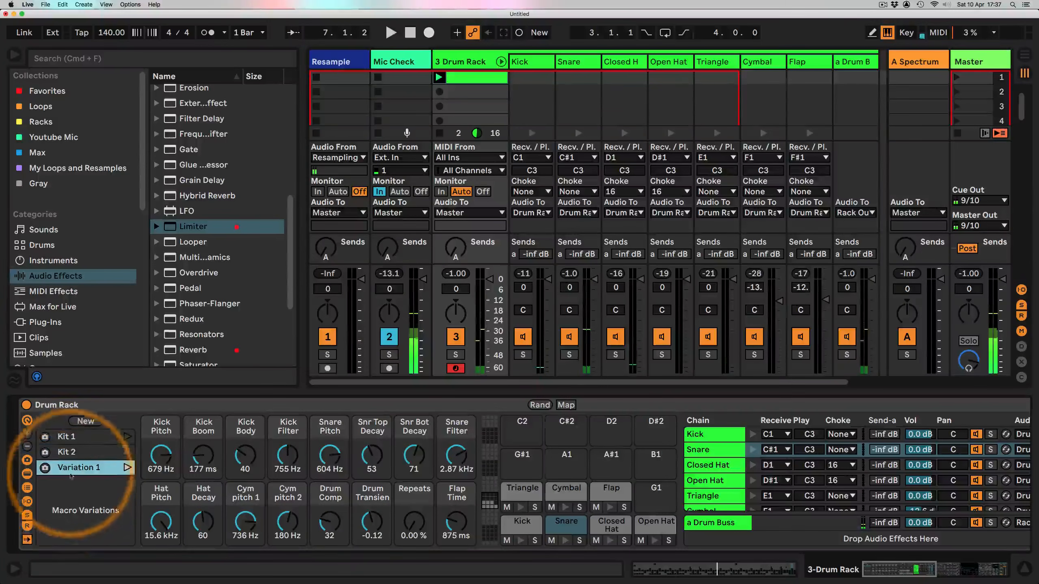
{"action": "key", "text": "super+r"}
{"action": "type", "text": "Kit"}
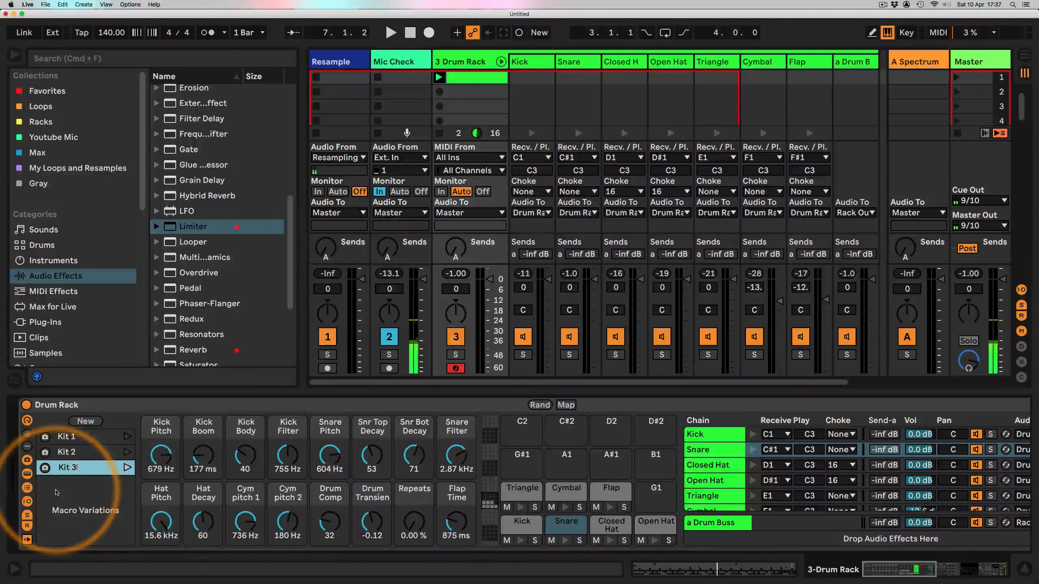
Step: Play the beat while recalling the Kit 1, Kit 2 and Kit 1 macro variations, then stop playback
{"action": "key", "text": "space"}
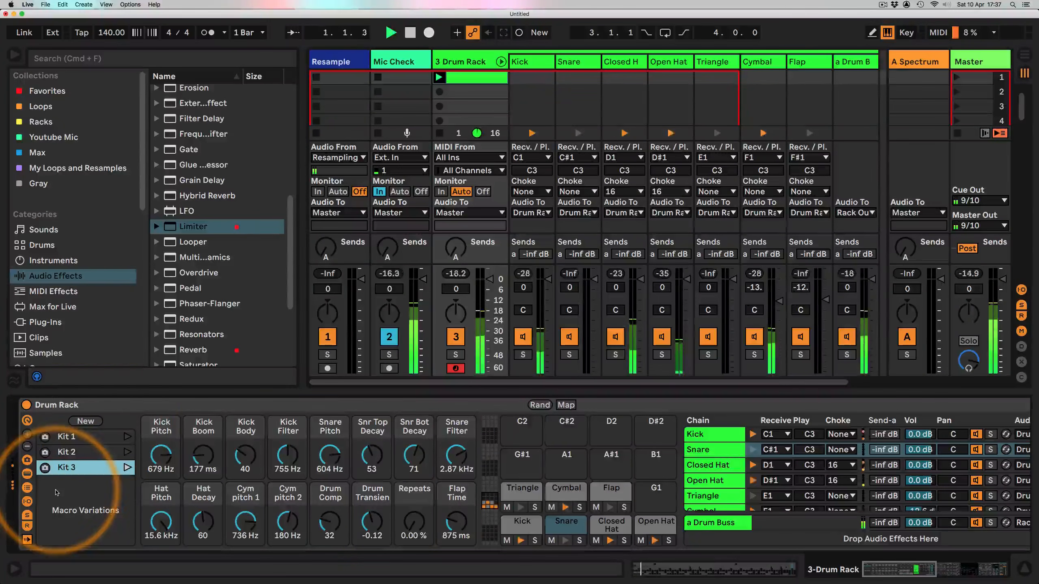
{"action": "left_click", "coordinate": [126, 438]}
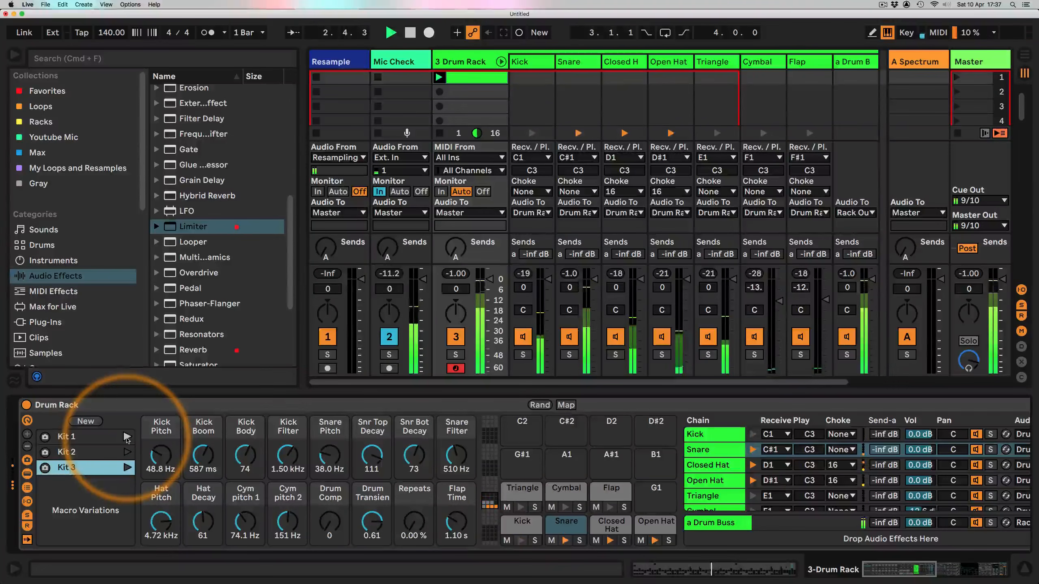
{"action": "left_click", "coordinate": [126, 453]}
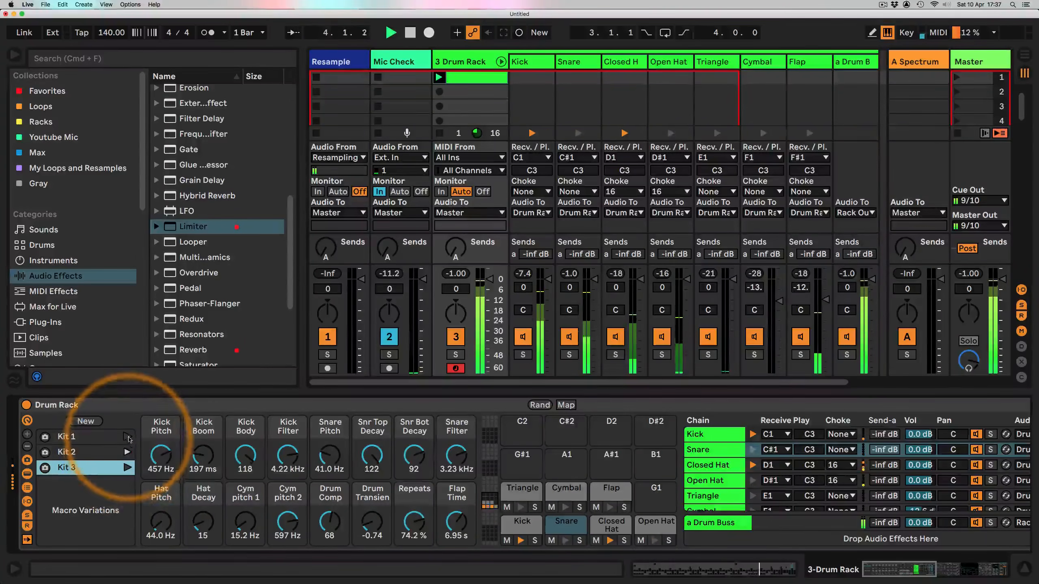
{"action": "left_click", "coordinate": [126, 438]}
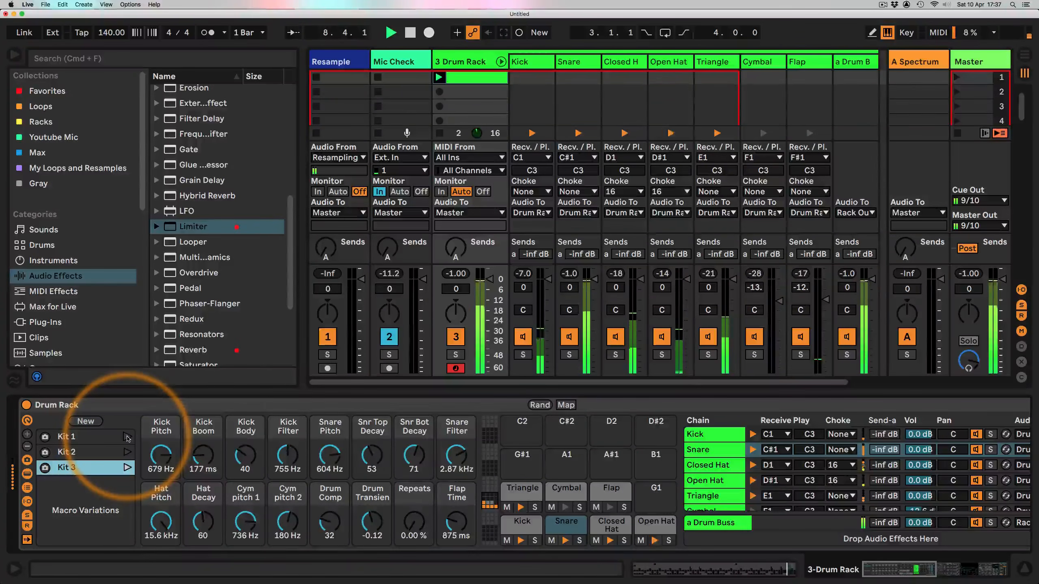
{"action": "key", "text": "space"}
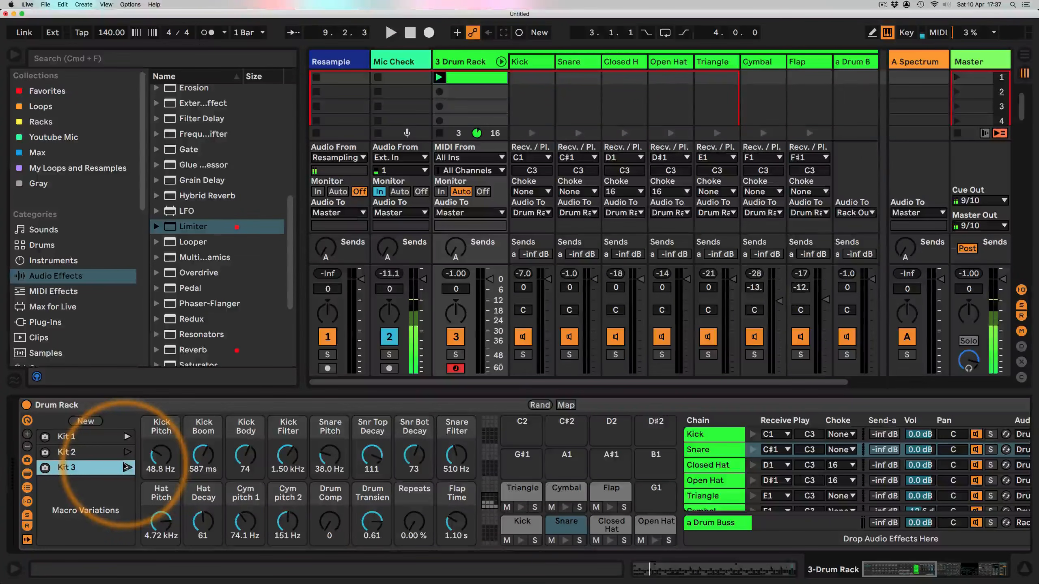
{"action": "left_click", "coordinate": [881, 5]}
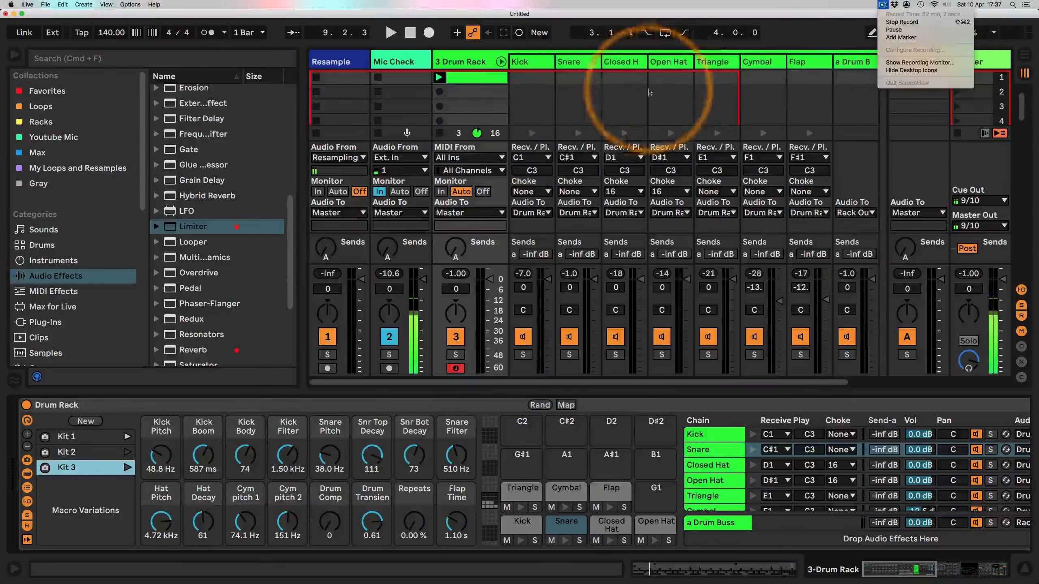
{"action": "left_click", "coordinate": [489, 107]}
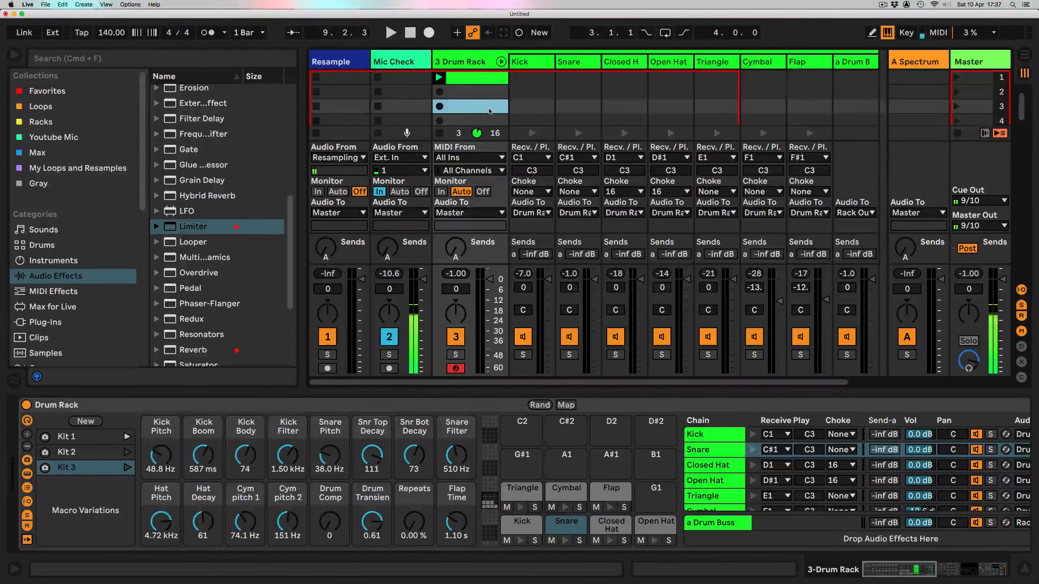